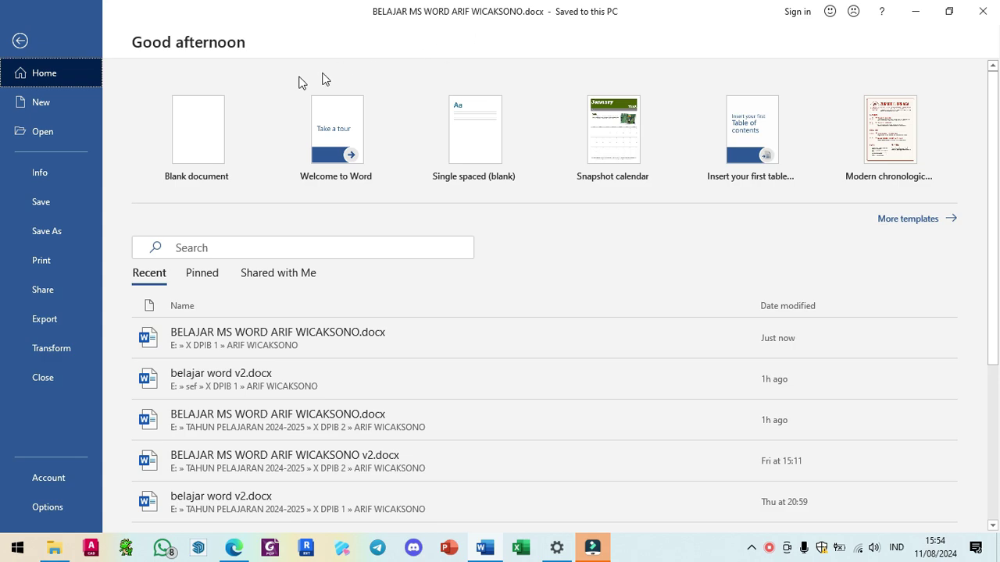
# - Create a blank document and enter "Materi: Memulai Microsoft Word" as its first line
pyautogui.click(203, 137)
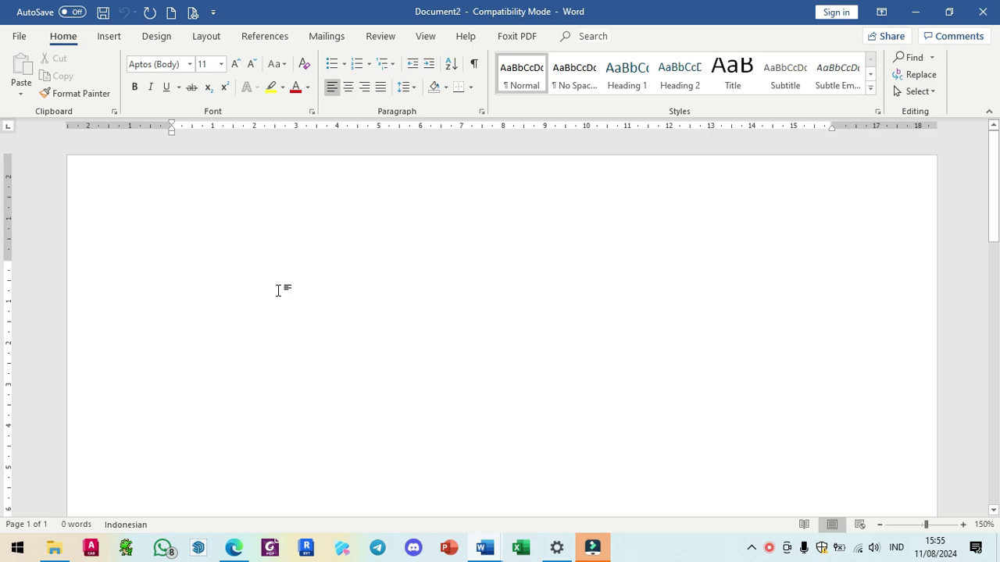
pyautogui.write('Ma')
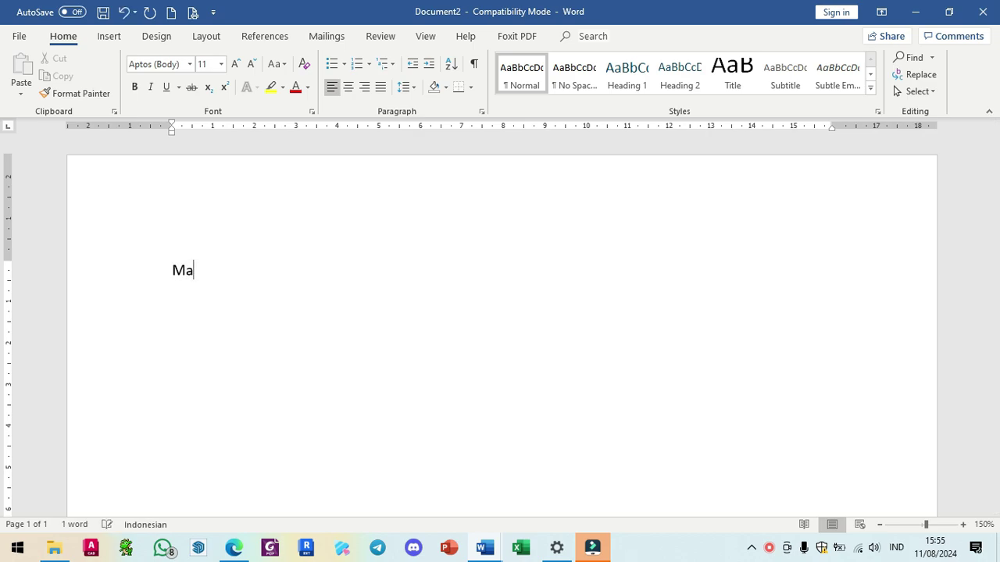
pyautogui.write('tri')
pyautogui.press('BackSpace')
pyautogui.press('BackSpace')
pyautogui.press('BackSpace')
pyautogui.press('BackSpace')
pyautogui.write('ateri: Memula')
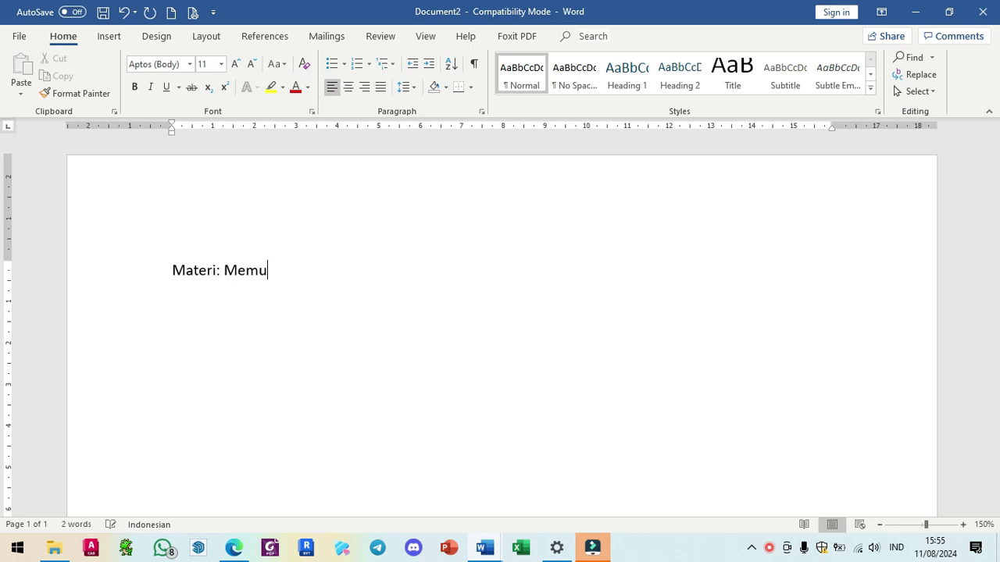
pyautogui.write('i Micrso')
pyautogui.press('BackSpace')
pyautogui.press('BackSpace')
pyautogui.write('osoft Word')
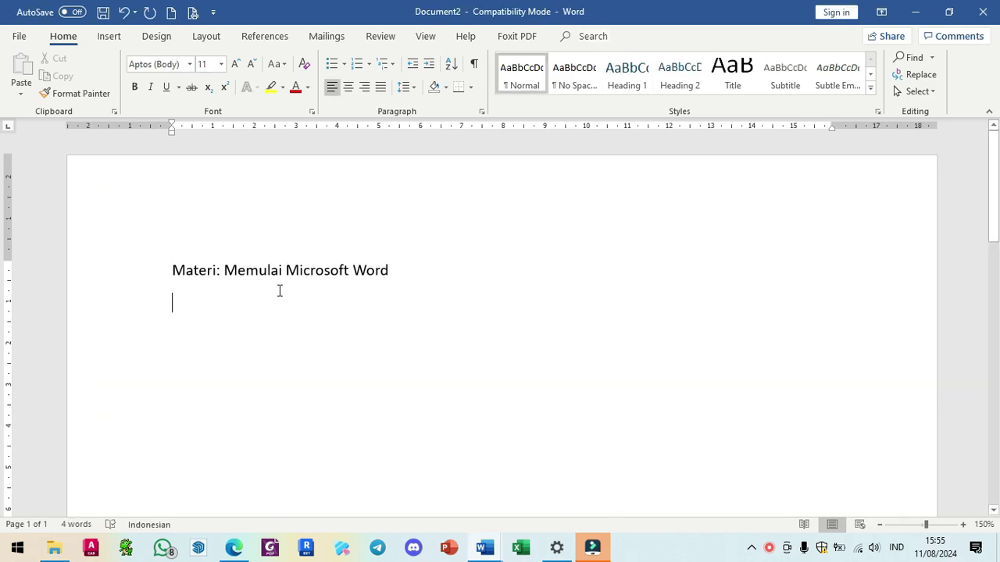
# - Add the line "Mengatur Ribbon" below the first line
pyautogui.press('Return')
pyautogui.write('Mengat')
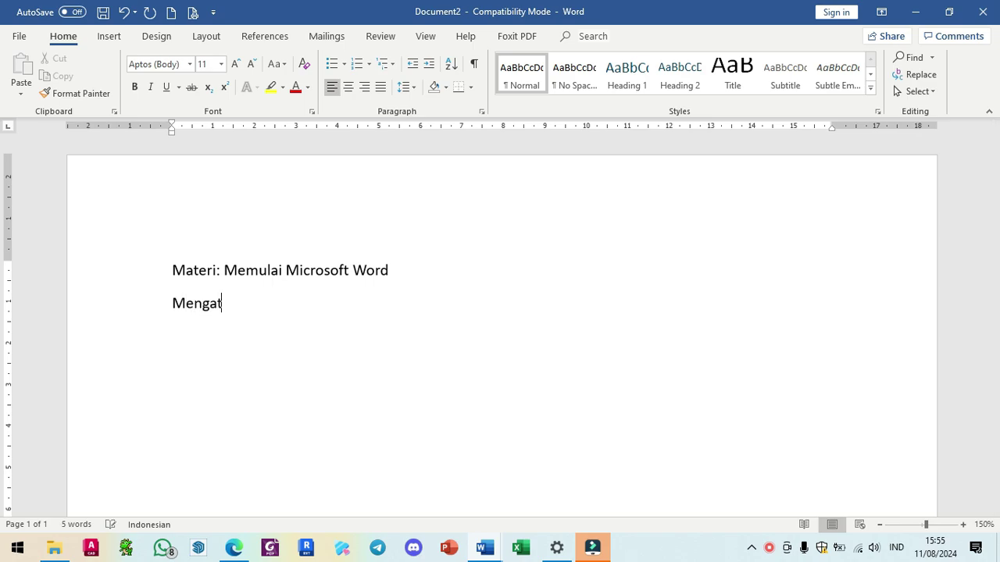
pyautogui.write('ur R')
pyautogui.write('ibbon ')
# - Add a third line reading "Kustomisasi Quick Access Toolbar"
pyautogui.write('Mengatur')
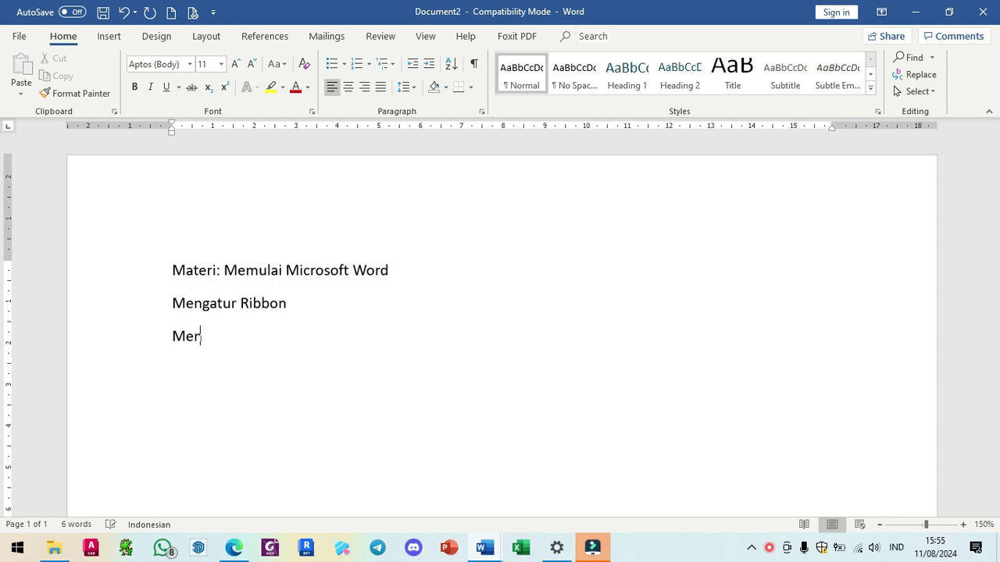
pyautogui.press('BackSpace')
pyautogui.press('BackSpace')
pyautogui.press('BackSpace')
pyautogui.press('BackSpace')
pyautogui.press('BackSpace')
pyautogui.press('BackSpace')
pyautogui.press('BackSpace')
pyautogui.press('BackSpace')
pyautogui.write('Kustomis')
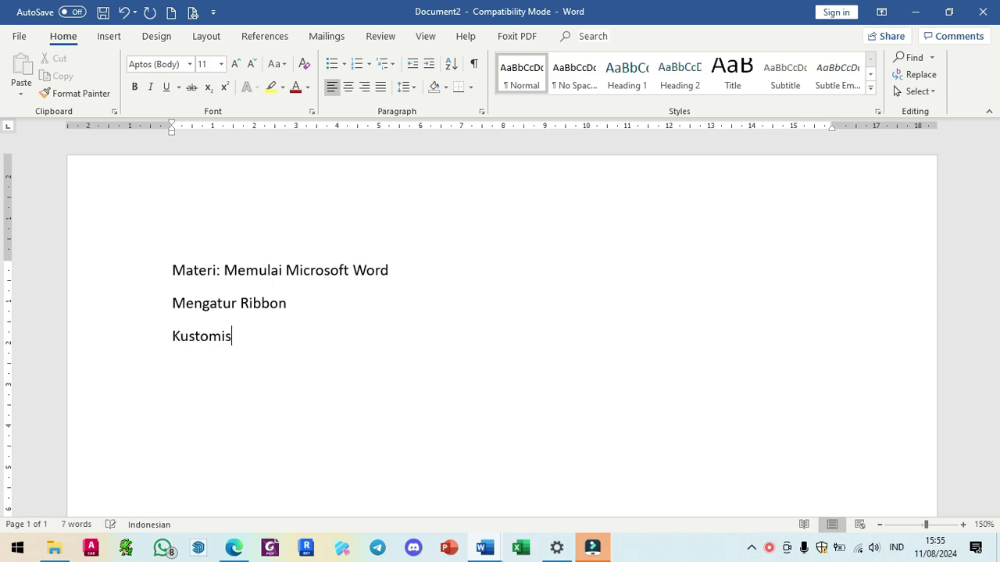
pyautogui.write('asi Quick Access Toolbar')
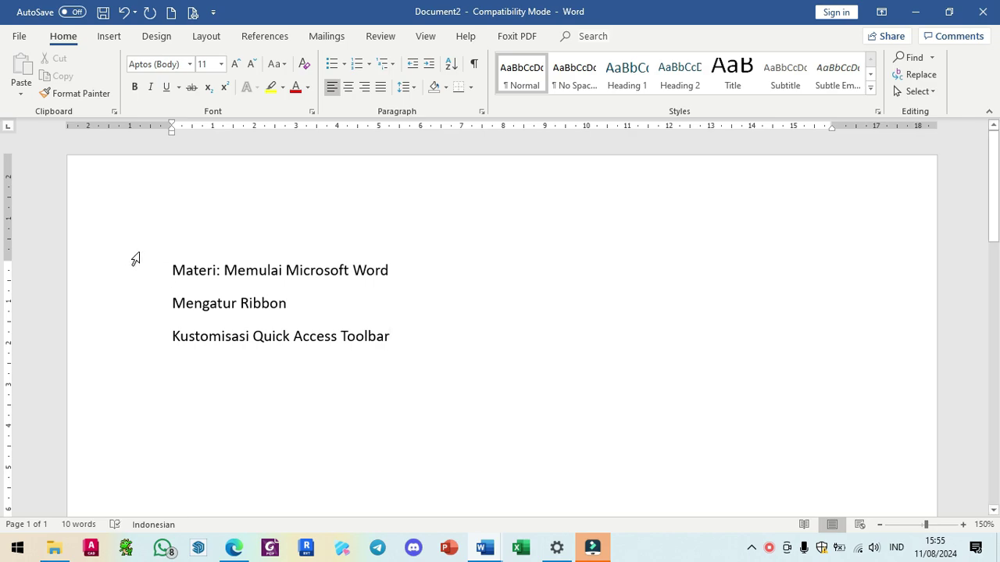
# - Collapse the ribbon while the Home commands are shown and expand it again
pyautogui.keyDown('ctrl'); pyautogui.scroll(5, 221, 308); pyautogui.keyUp('ctrl')
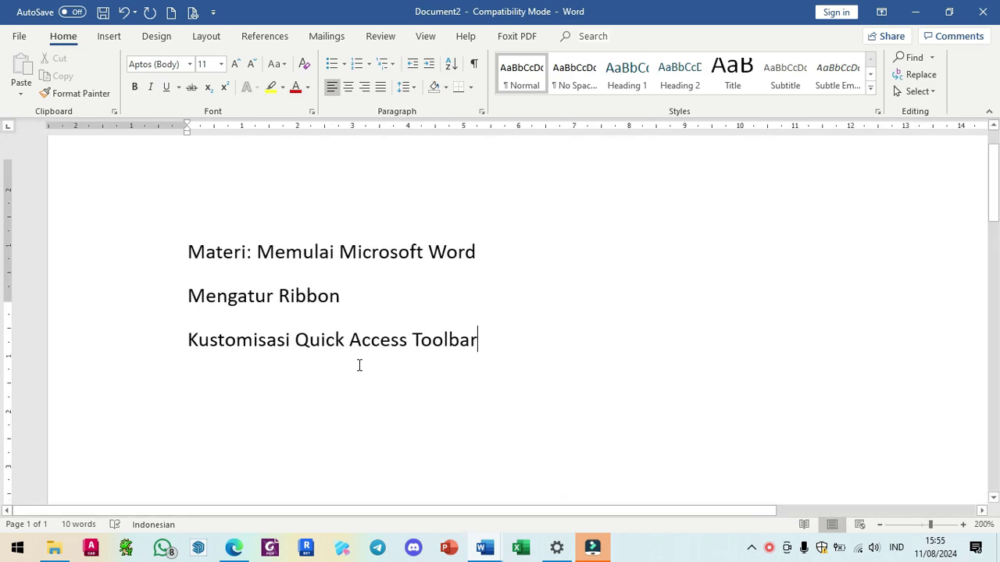
pyautogui.keyDown('ctrl'); pyautogui.scroll(2, 338, 360); pyautogui.keyUp('ctrl')
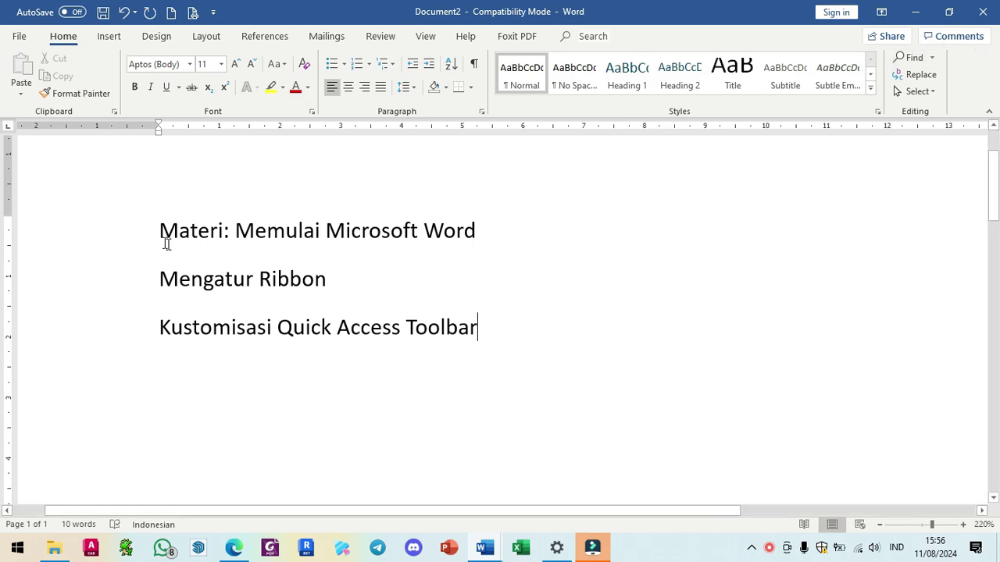
pyautogui.doubleClick(64, 38)
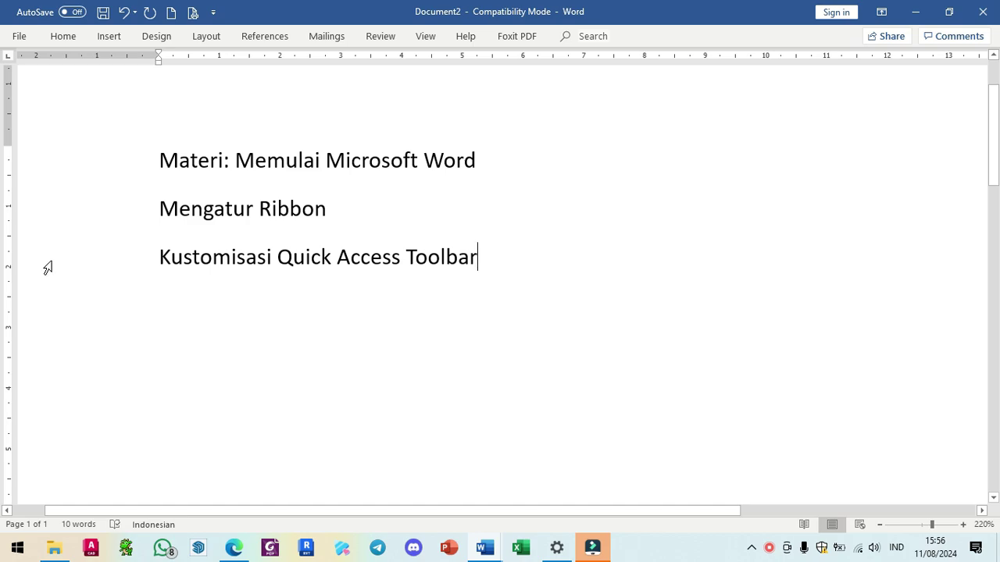
pyautogui.doubleClick(65, 39)
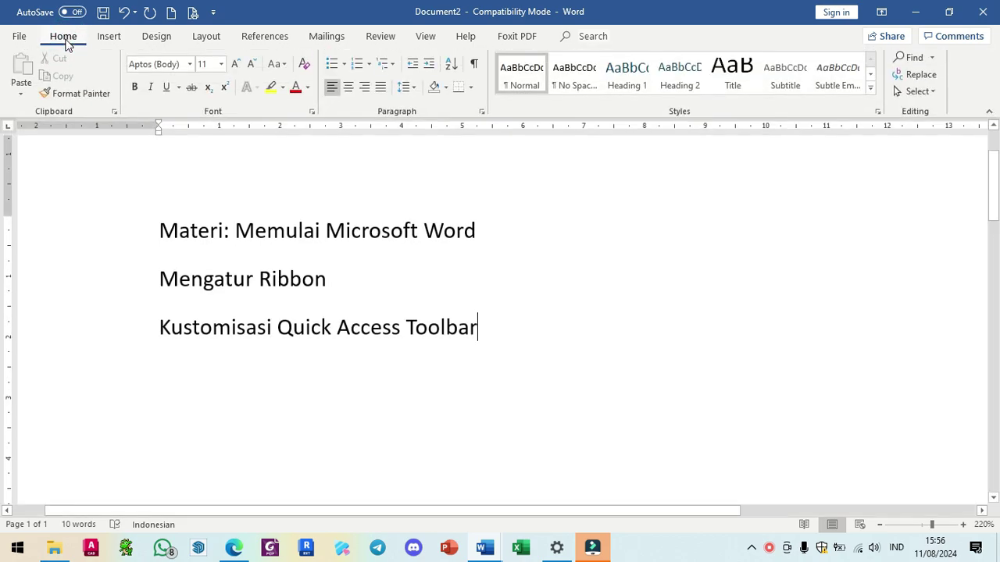
# - Show the View commands, collapse the ribbon from there, and restore it with the Home commands displayed
pyautogui.click(427, 37)
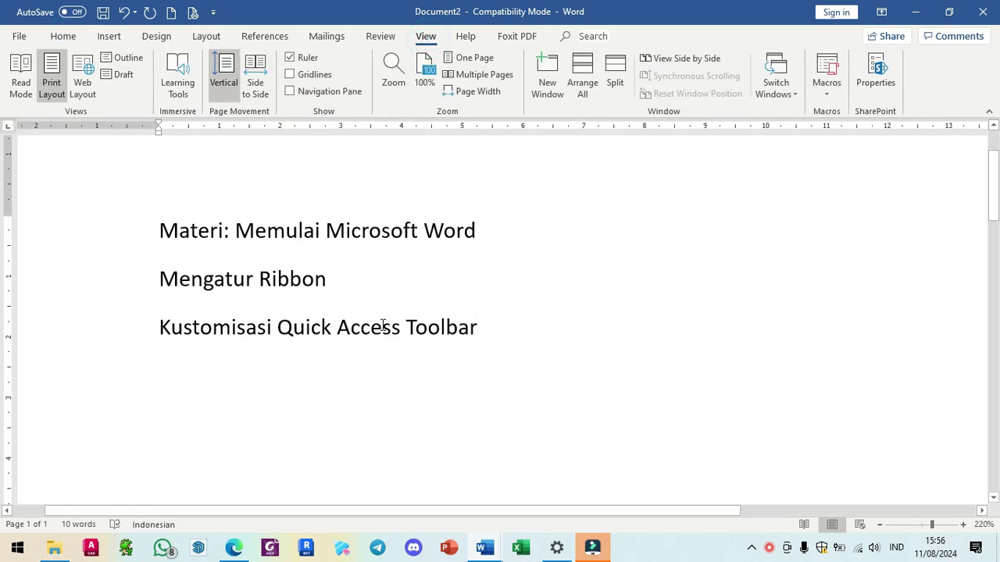
pyautogui.doubleClick(436, 39)
pyautogui.click(424, 43)
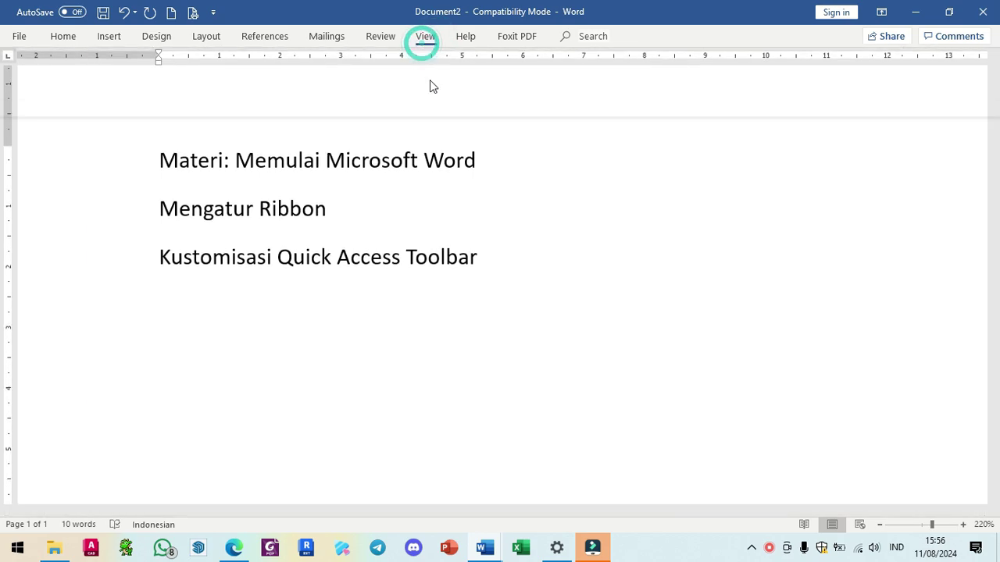
pyautogui.doubleClick(426, 38)
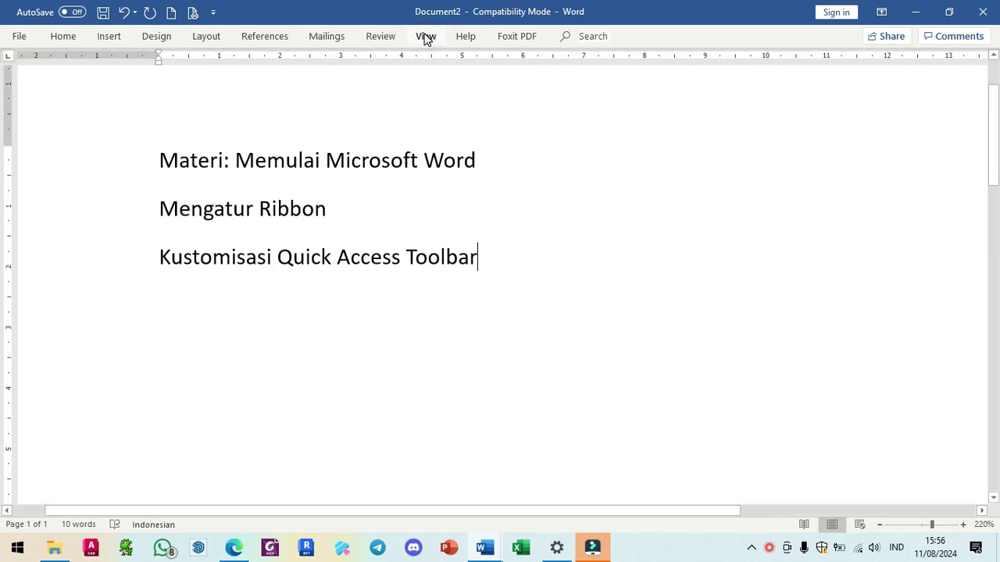
pyautogui.doubleClick(64, 37)
pyautogui.click(349, 285)
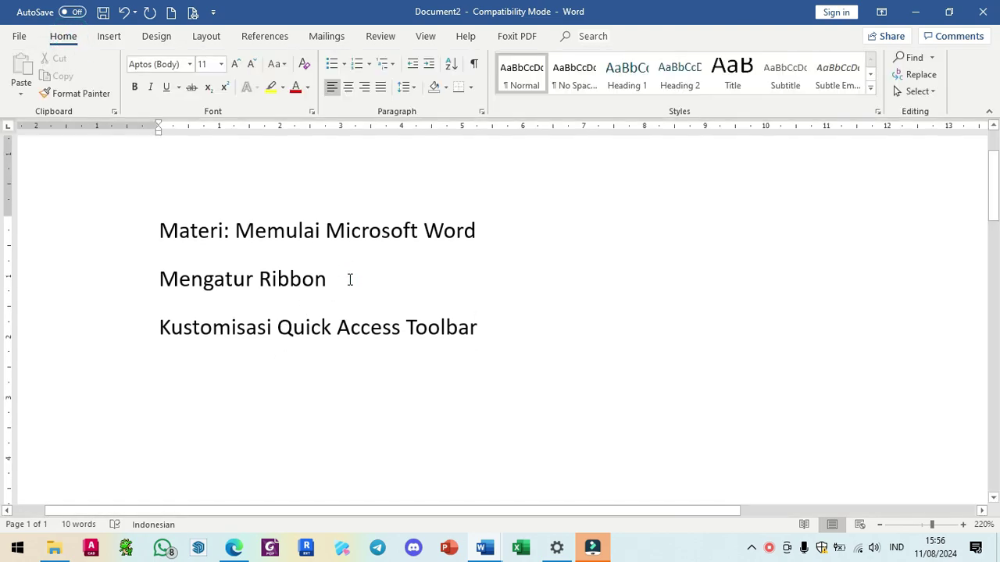
# - Add the Open command to the Quick Access Toolbar and remove it again
pyautogui.scroll(-2, 228, 279)
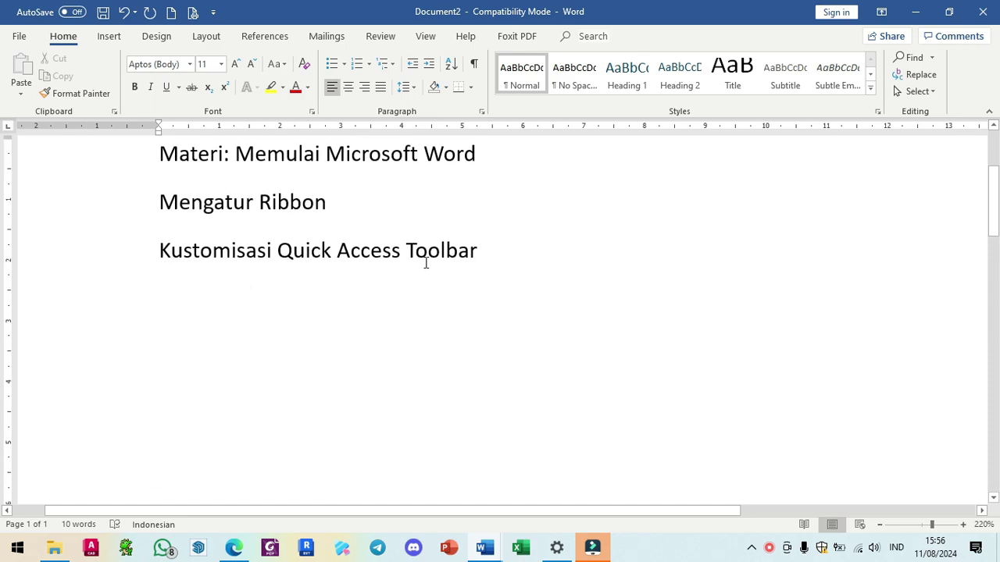
pyautogui.scroll(4, 426, 250)
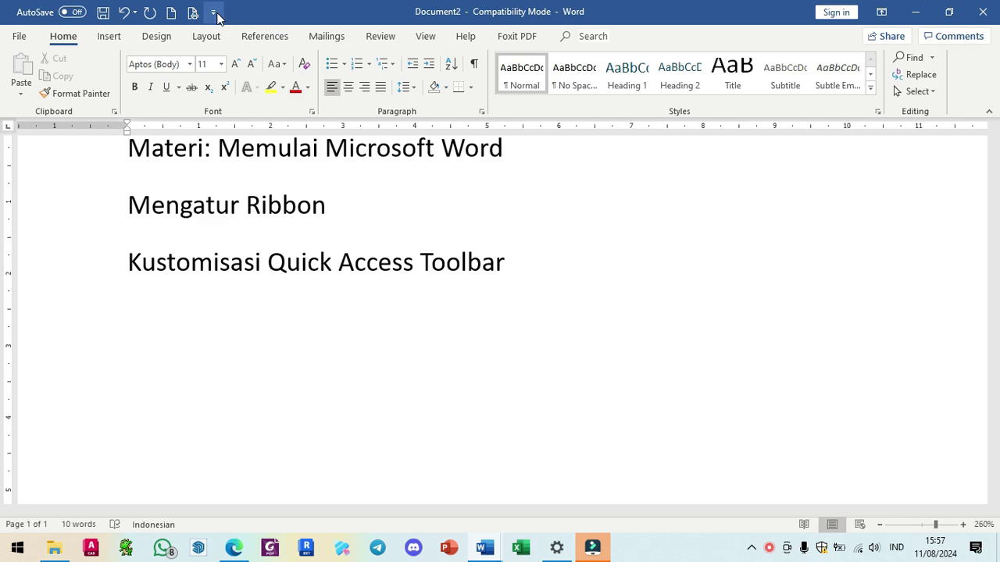
pyautogui.click(215, 14)
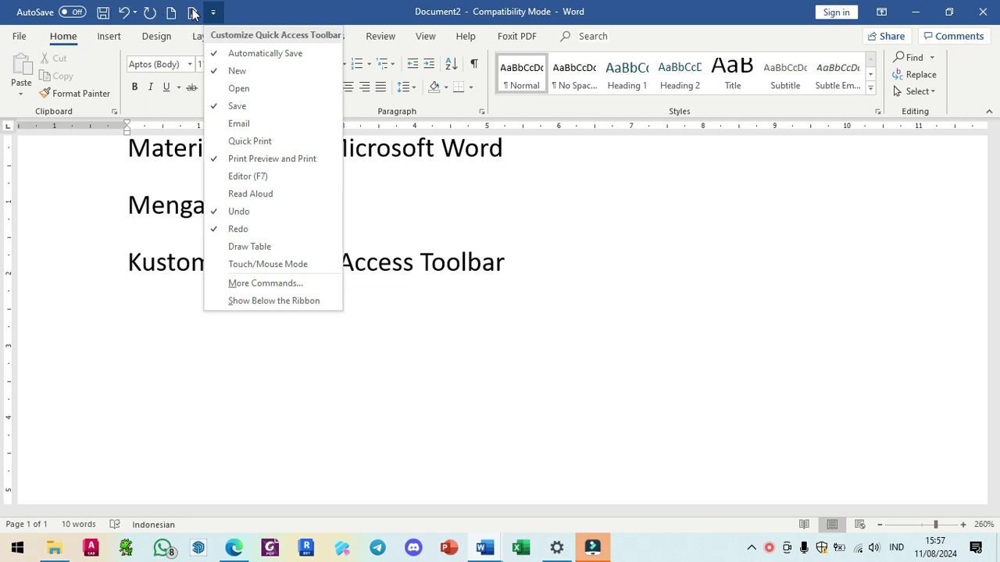
pyautogui.click(237, 89)
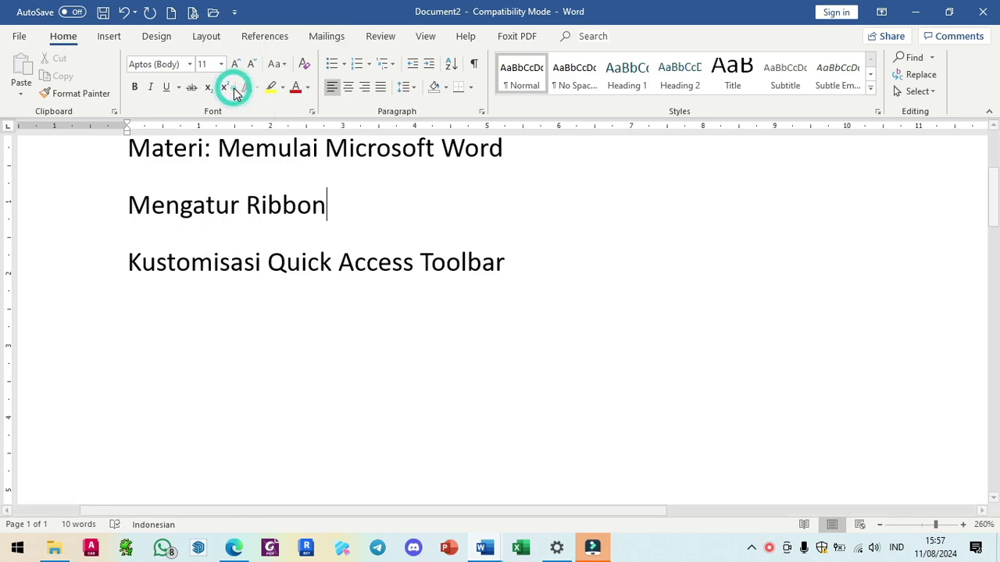
pyautogui.click(236, 14)
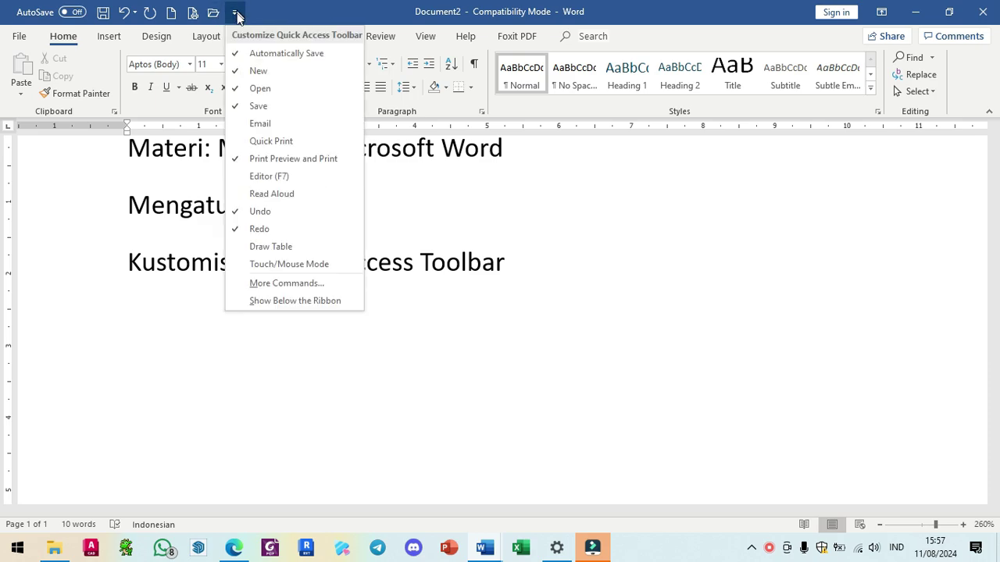
pyautogui.click(259, 91)
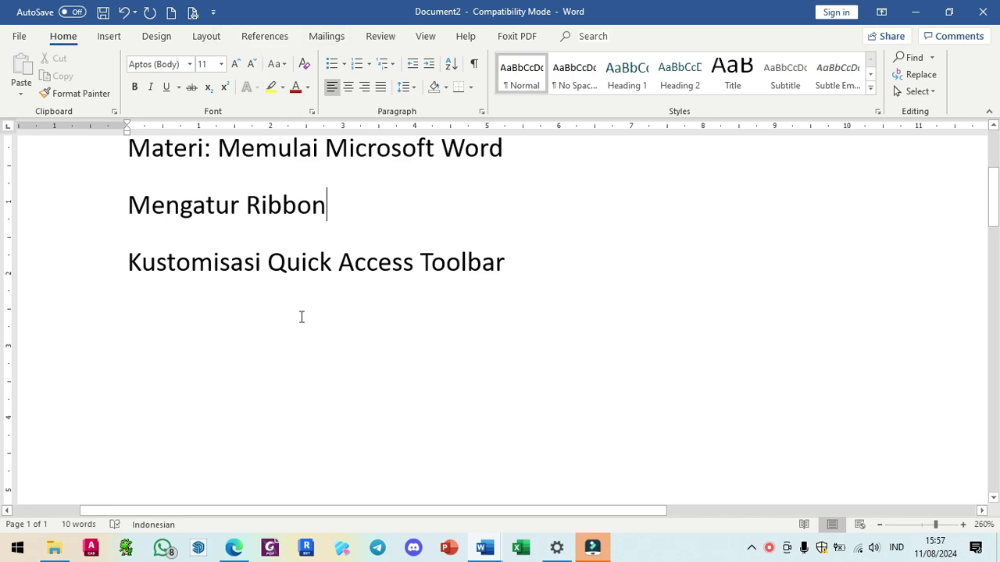
pyautogui.click(213, 13)
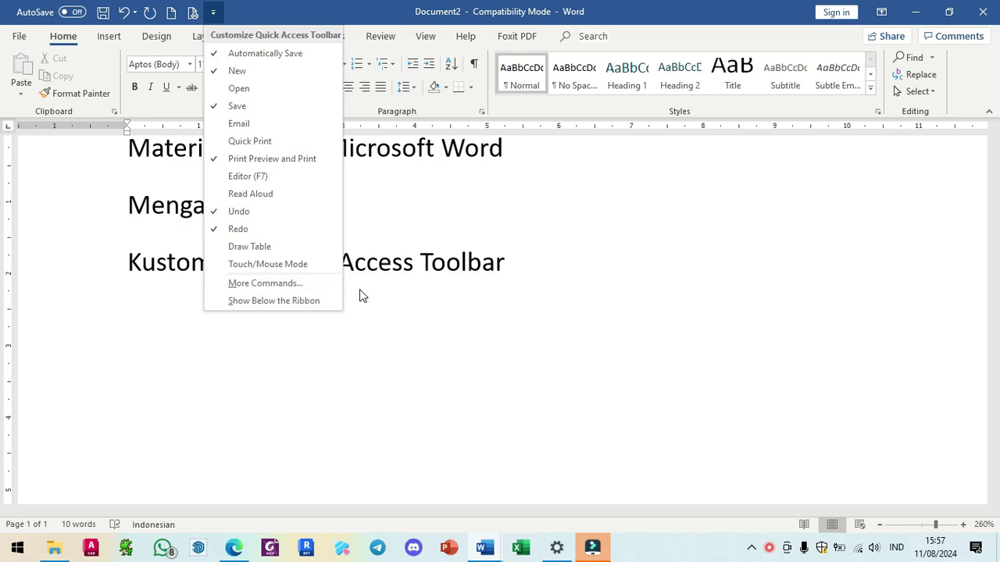
pyautogui.click(511, 263)
pyautogui.click(512, 263)
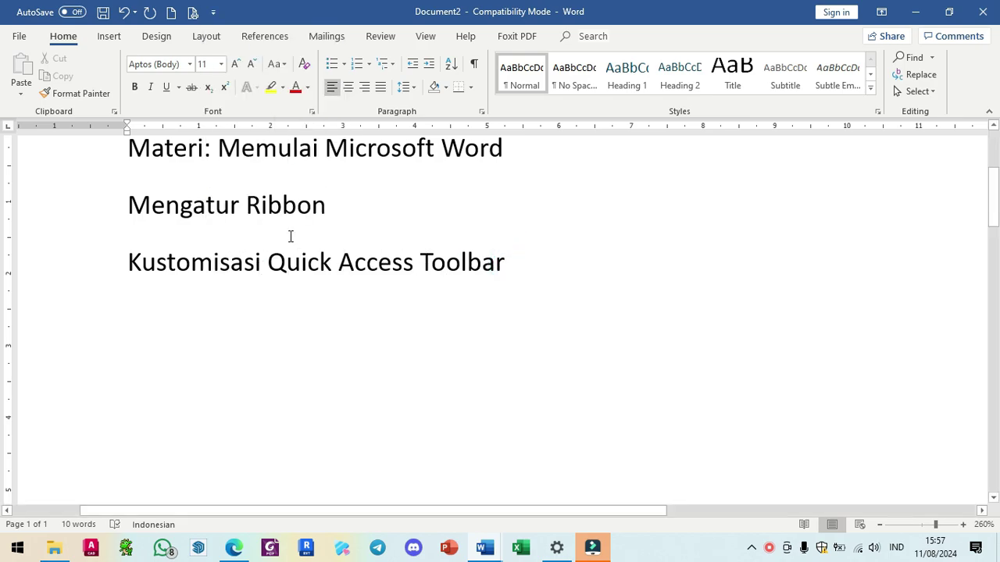
# - Insert the number 1 after "Materi" in the first line so it reads "Materi 1:"
pyautogui.scroll(2, 289, 236)
pyautogui.click(208, 149)
pyautogui.scroll(2, 250, 203)
pyautogui.write('1')
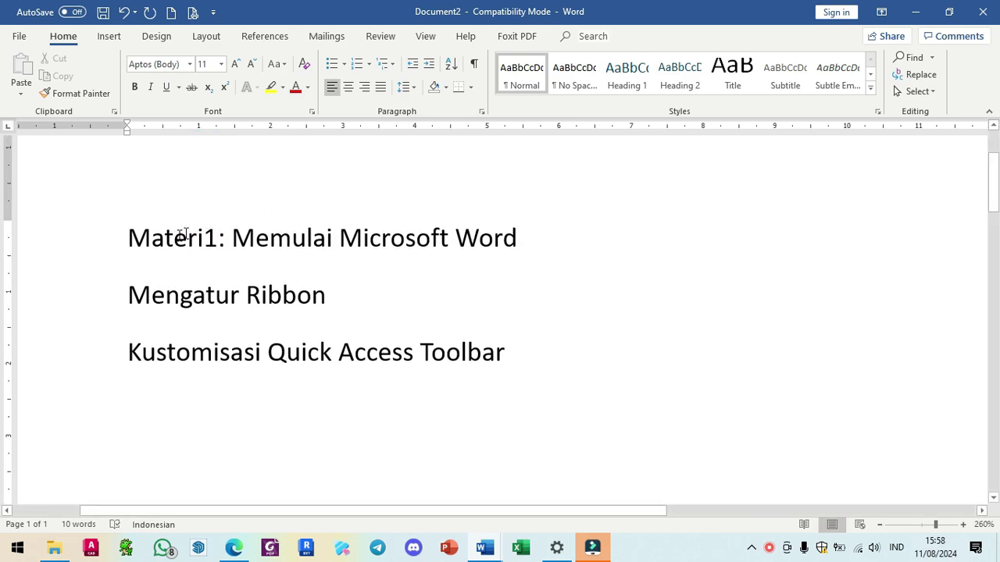
pyautogui.click(205, 235)
# - Add a new line at the end reading "Materi 2: Mengatur Format Teks dan Paragraf", checking the wording in the other open document
pyautogui.click(561, 358)
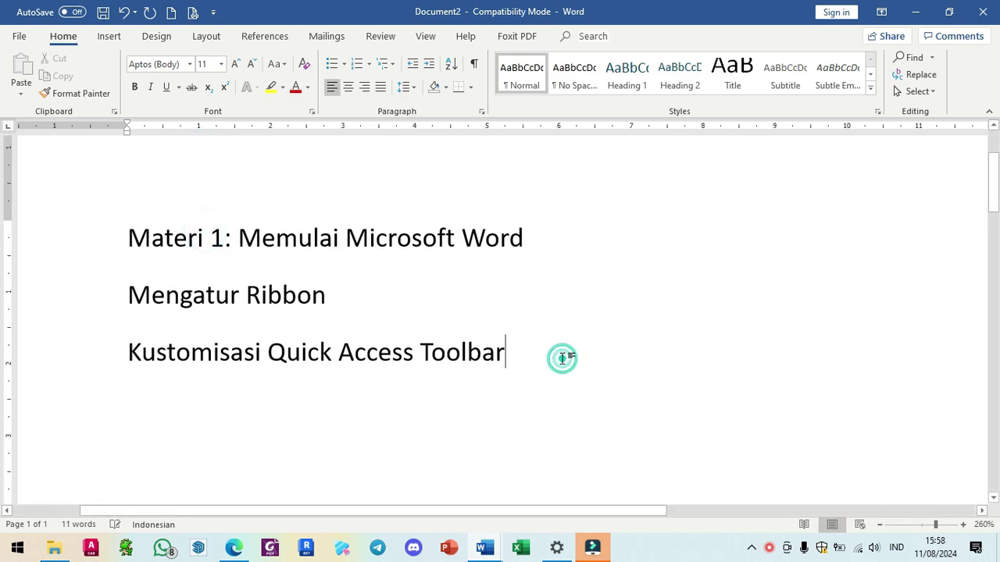
pyautogui.press('Return')
pyautogui.write('Mat')
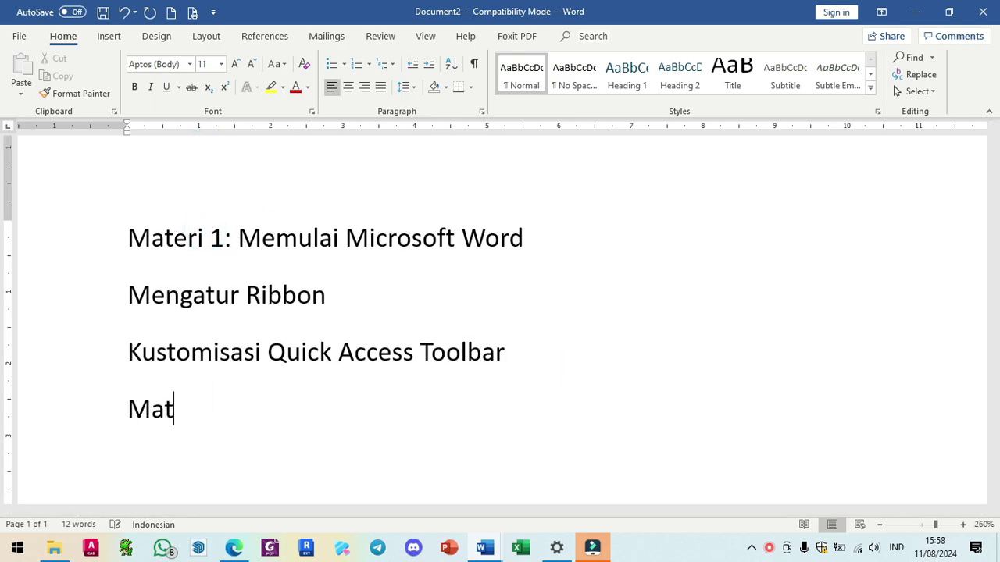
pyautogui.write('eri 2:')
pyautogui.hotkey('alt', 'Tab')
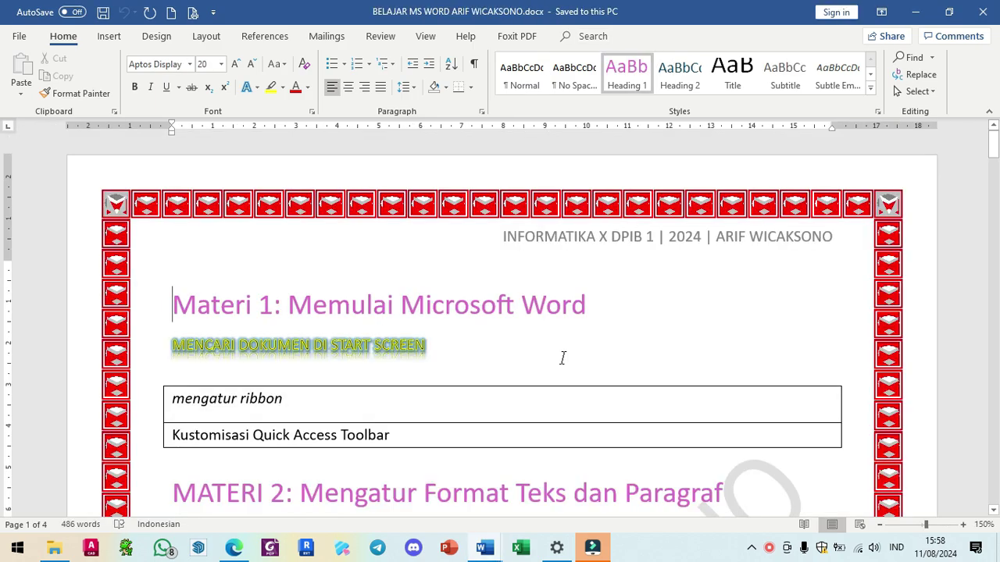
pyautogui.hotkey('alt', 'Tab')
pyautogui.write('Men')
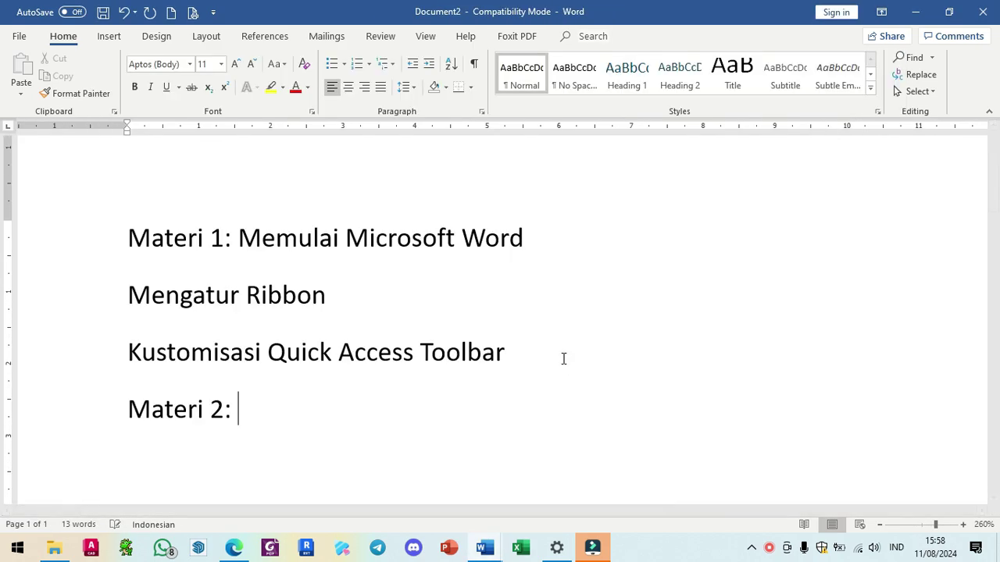
pyautogui.write('gatur FOr')
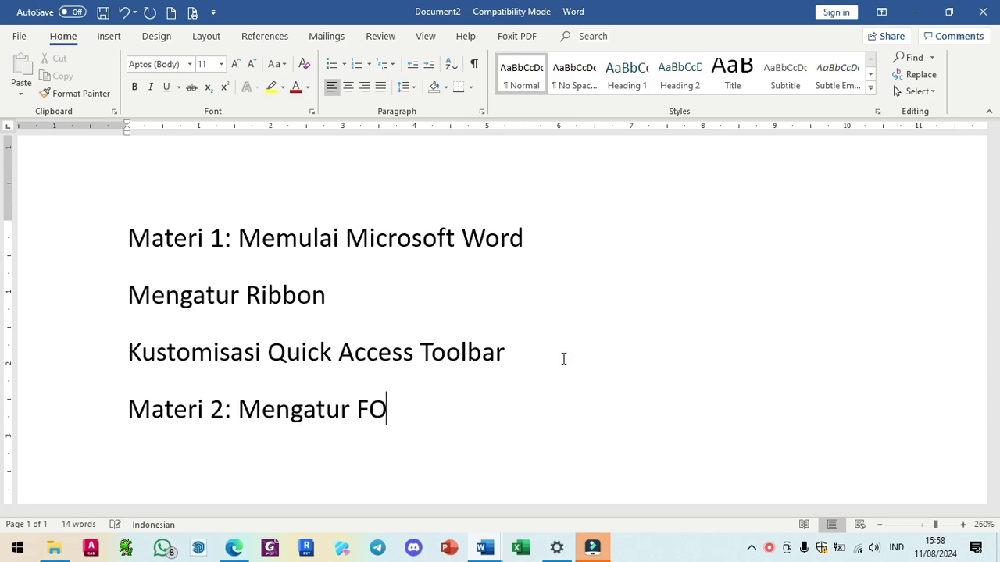
pyautogui.press('BackSpace')
pyautogui.press('BackSpace')
pyautogui.write('ormat ')
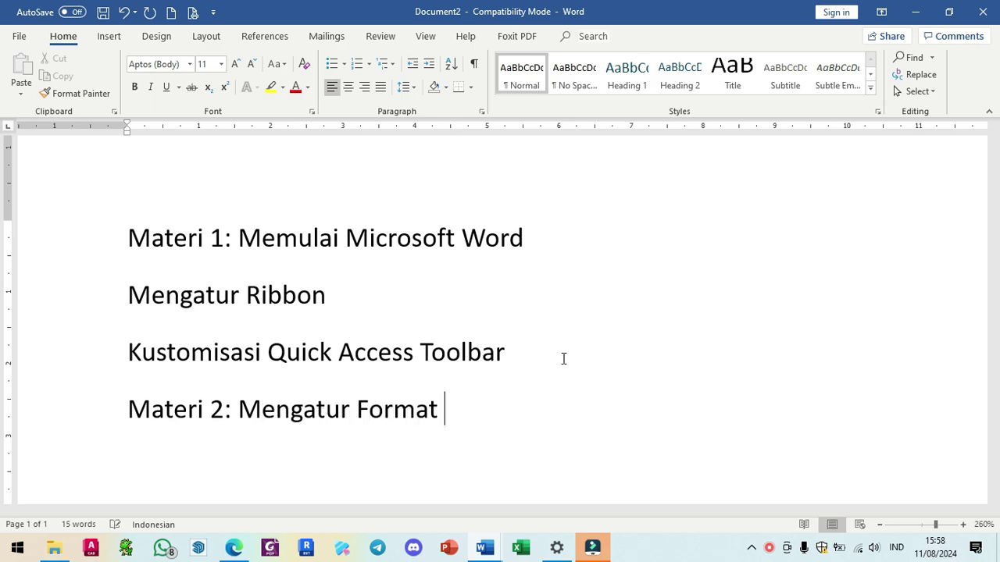
pyautogui.write('Teks dan P')
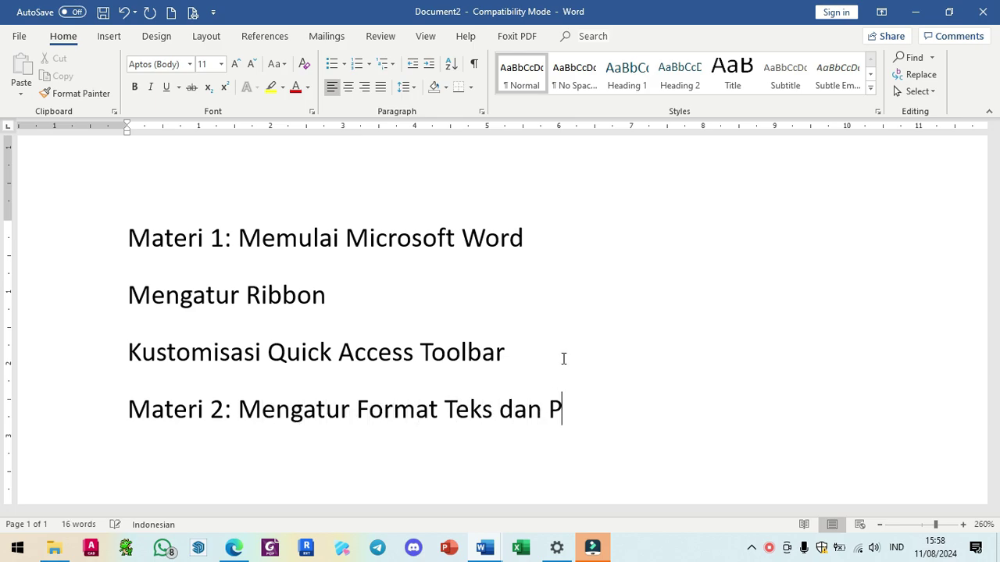
pyautogui.write('aragraf')
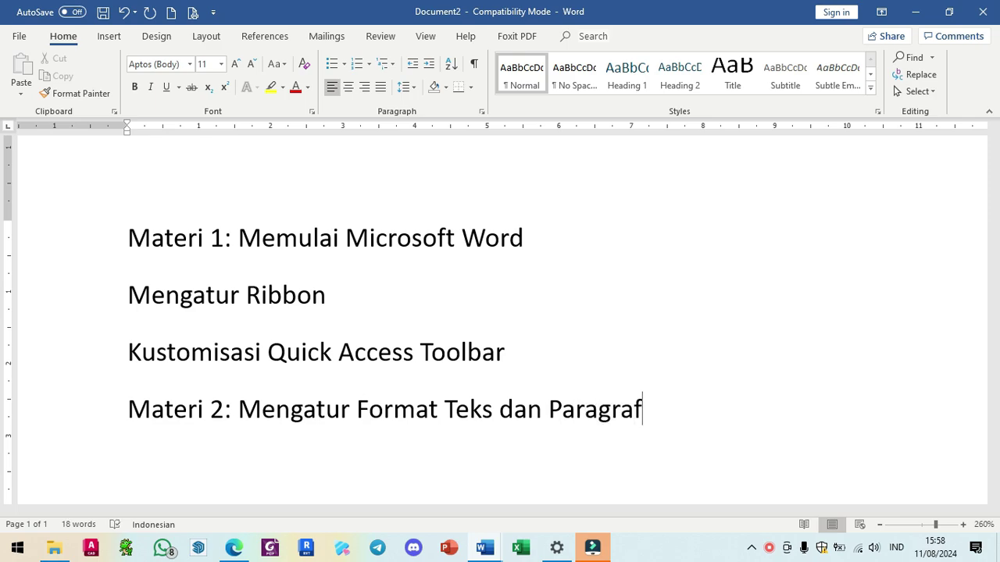
pyautogui.press('alt')
pyautogui.press('alt')
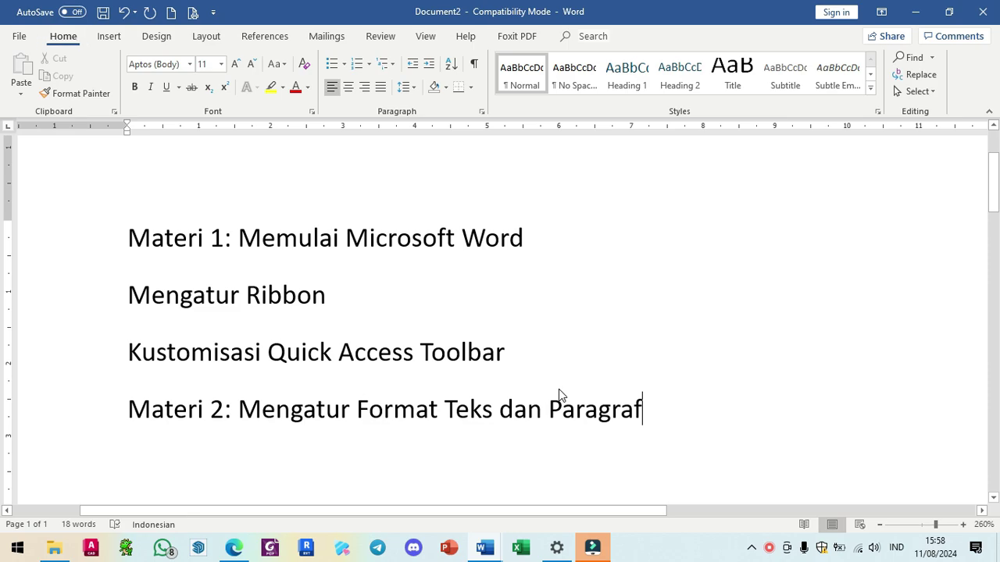
pyautogui.scroll(-2, 558, 388)
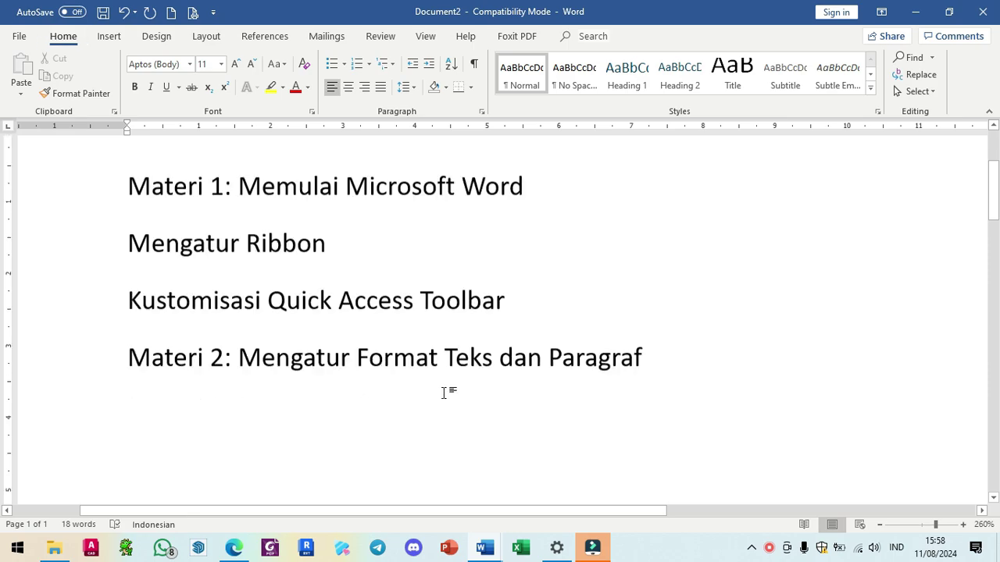
# - Add a line below the "Materi 2" heading reading "Menerapkan Character Formatting"
pyautogui.click(359, 374)
pyautogui.click(699, 313)
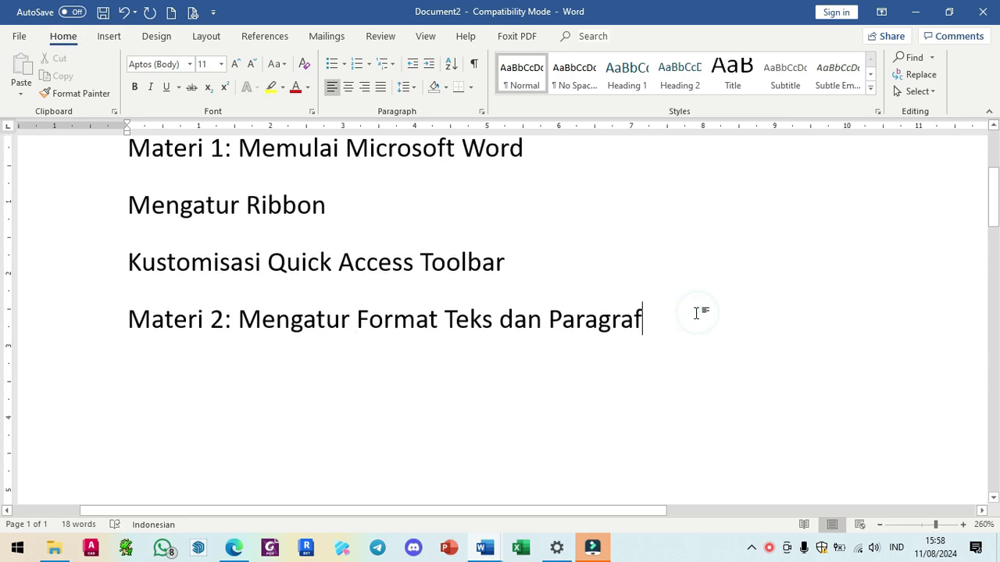
pyautogui.press('Return')
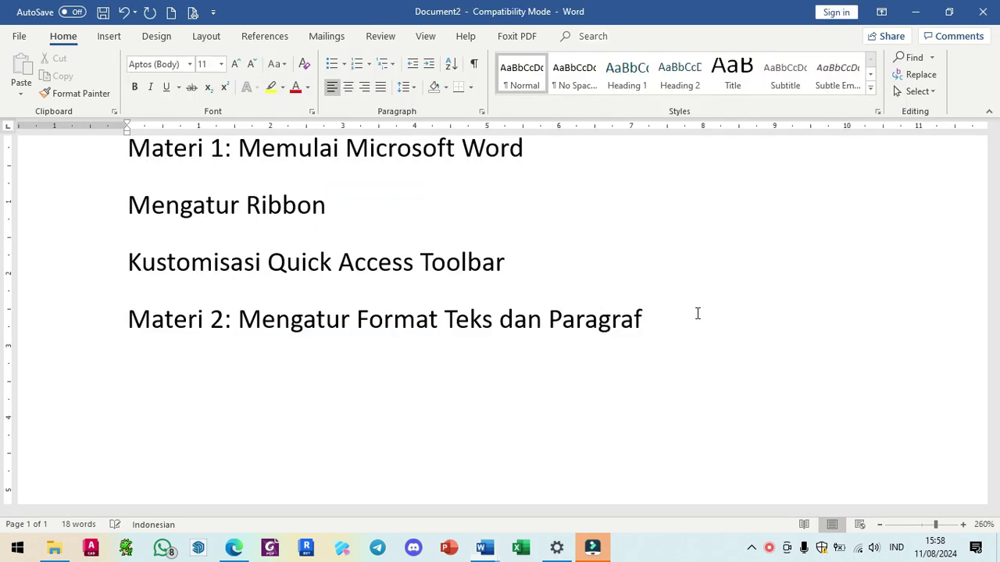
pyautogui.write('M')
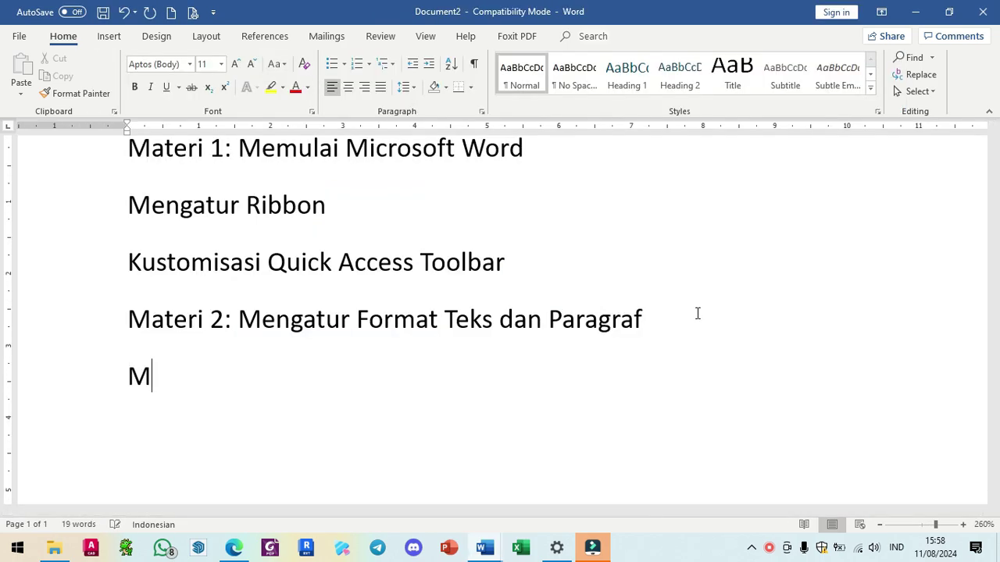
pyautogui.write('enerapkan ')
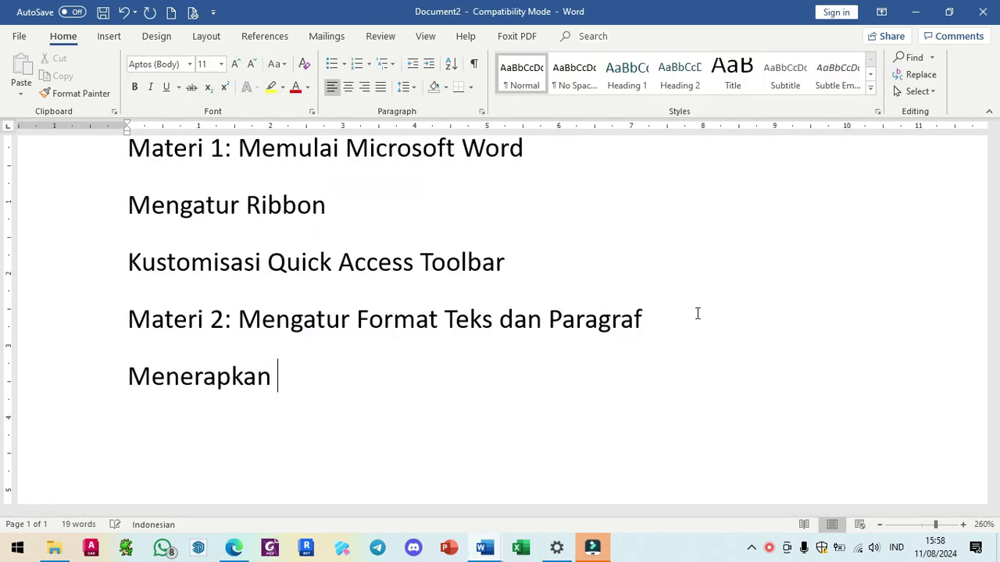
pyautogui.write('Character F')
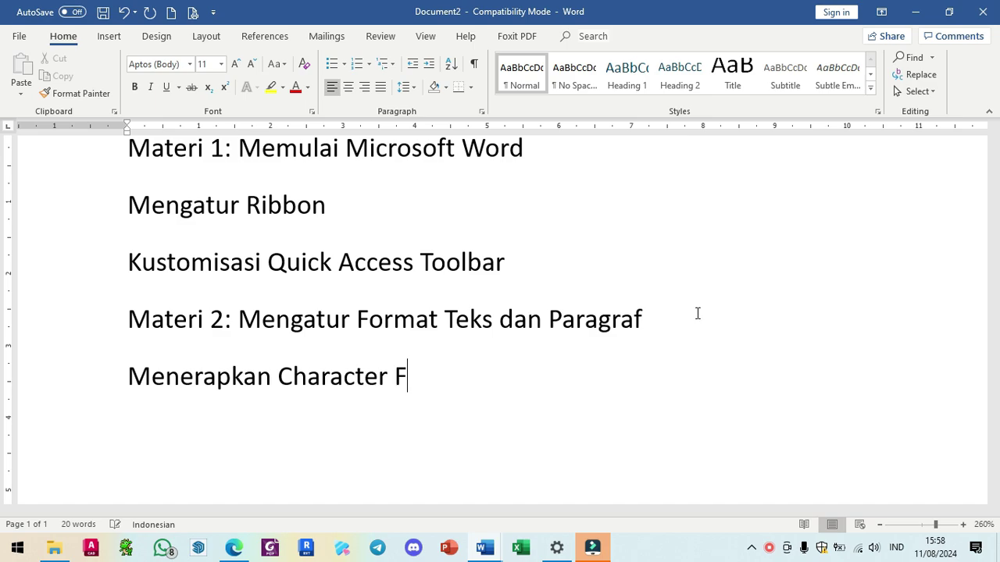
pyautogui.write('ormat')
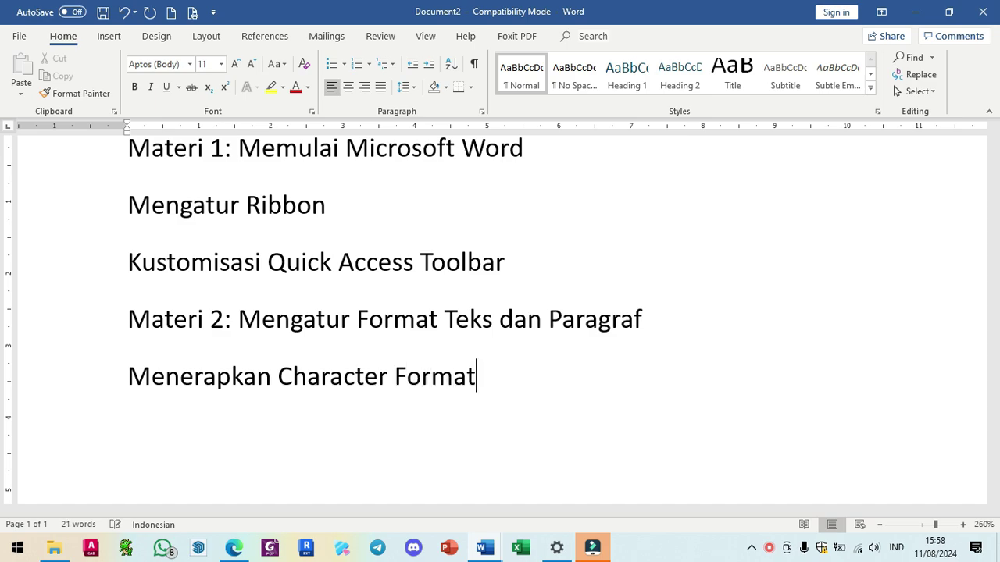
pyautogui.write('ting')
# - Add the next topic line reading "Mengatur Layout Paragraf", checking the wording in the other open document
pyautogui.press('Return')
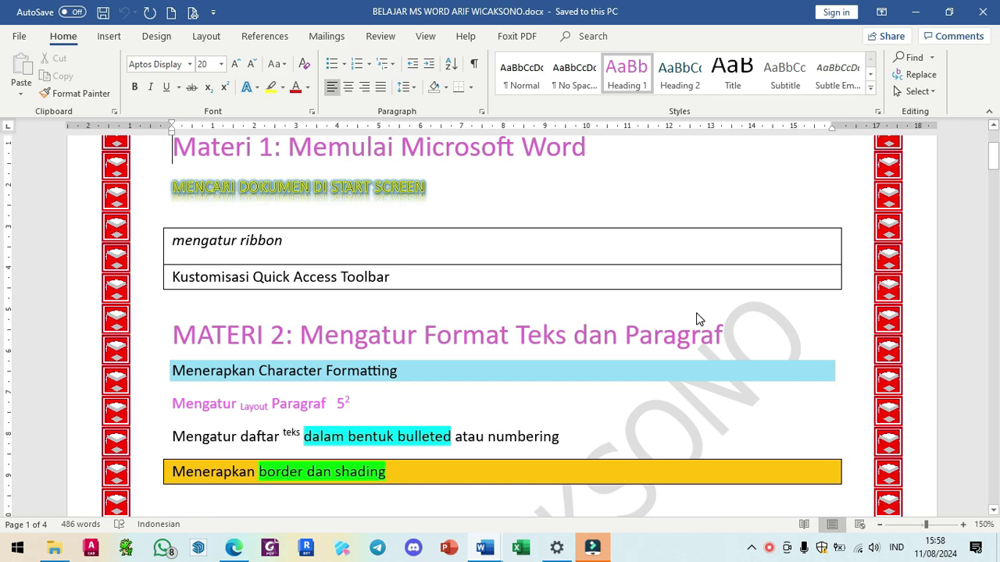
pyautogui.hotkey('alt', 'Tab')
pyautogui.write('Mengatur Layout Paragraf')
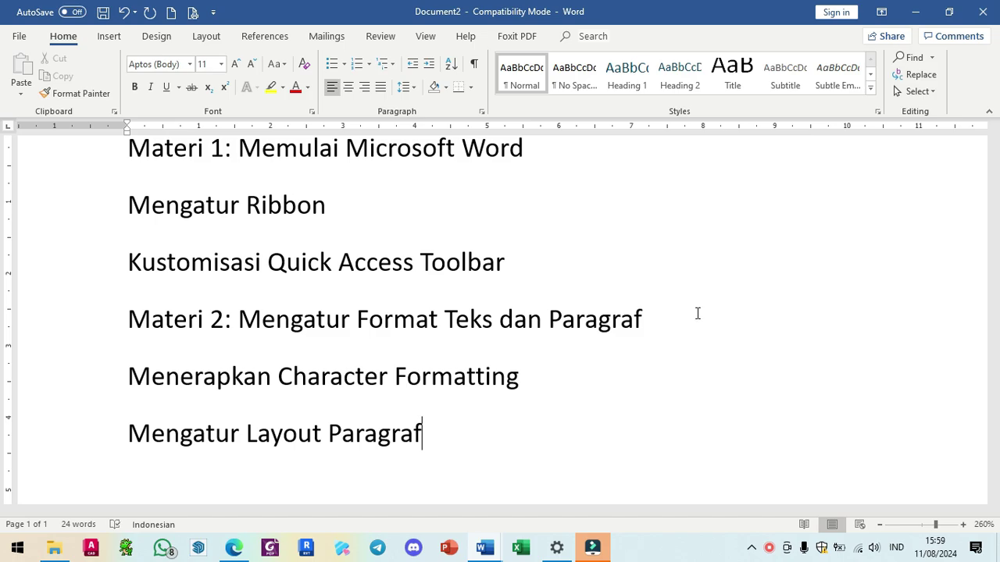
# - Check the next topic in the other open document and add the line "Mengatur Daftar dalam bentuk Bullets dan Numbering"
pyautogui.hotkey('alt', 'Tab')
pyautogui.hotkey('alt', 'Tab')
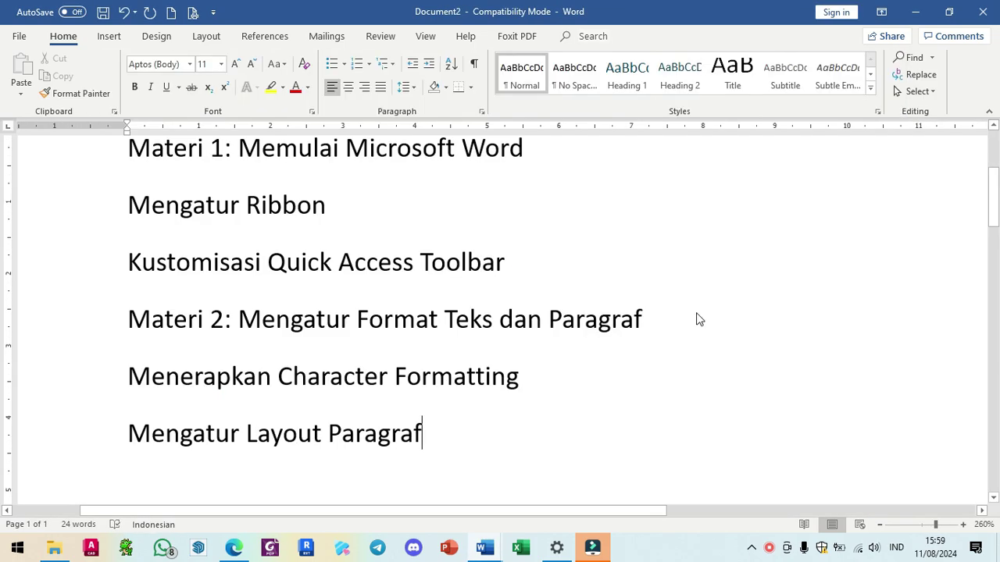
pyautogui.hotkey('alt', 'Tab')
pyautogui.hotkey('alt', 'Tab')
pyautogui.press('Return')
pyautogui.write('Mengaut')
pyautogui.press('BackSpace')
pyautogui.press('BackSpace')
pyautogui.write('tur Daftar')
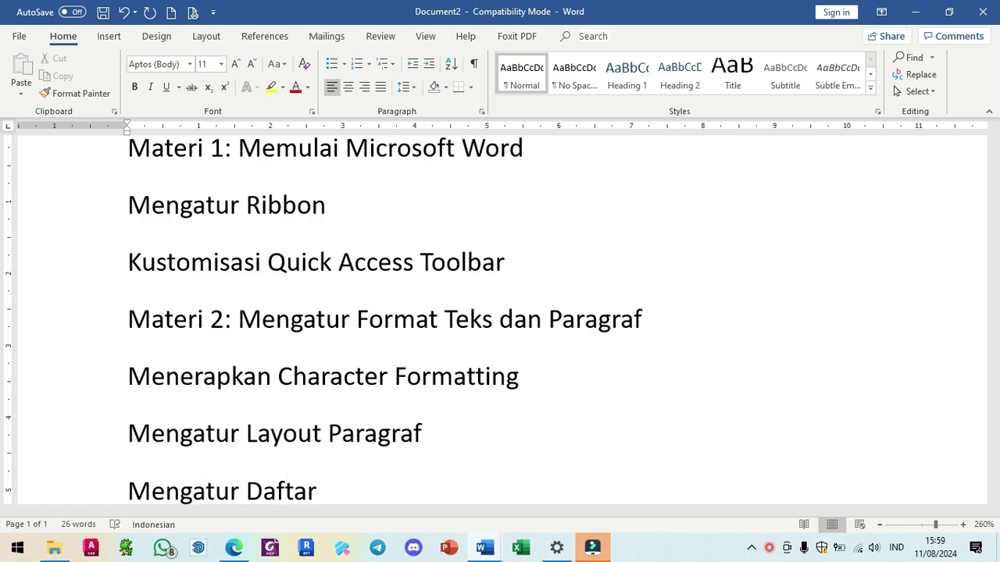
pyautogui.write(' dalam bentuk Bu')
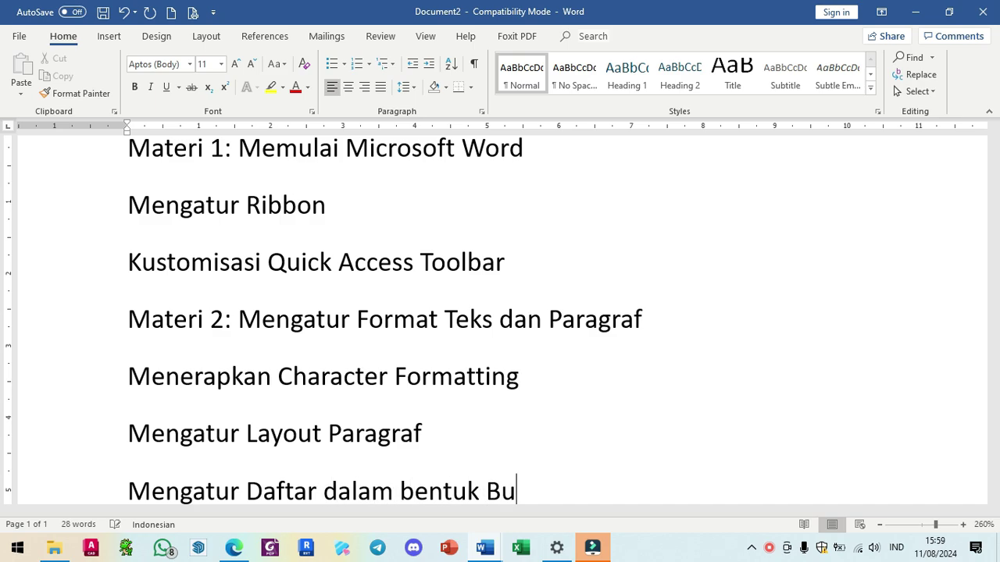
pyautogui.write('llets dan Numberin')
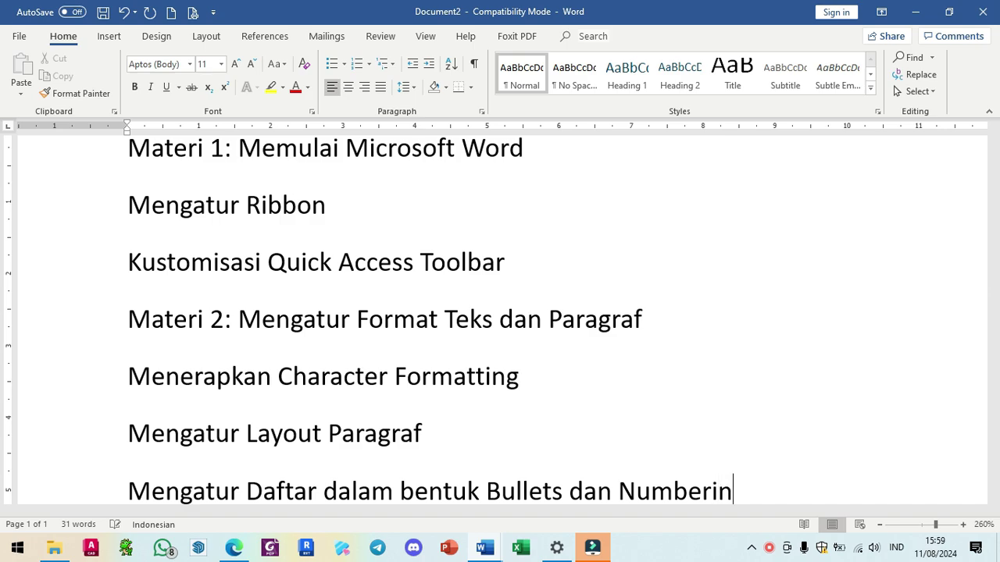
pyautogui.write('g')
# - Check the other open document again and add a final line reading "Menerapkan Border and Shading"
pyautogui.press('Return')
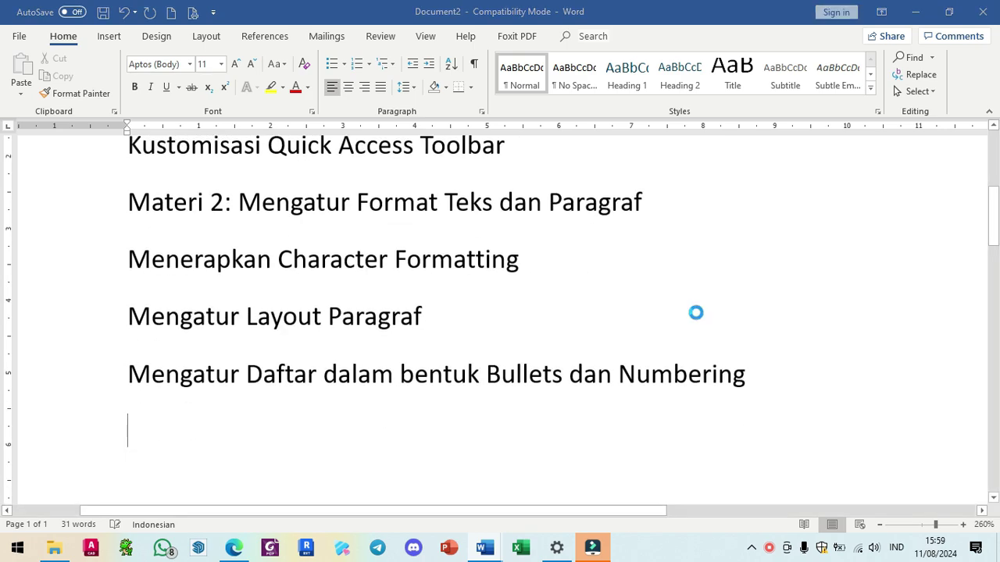
pyautogui.hotkey('alt', 'Tab')
pyautogui.hotkey('alt', 'Tab')
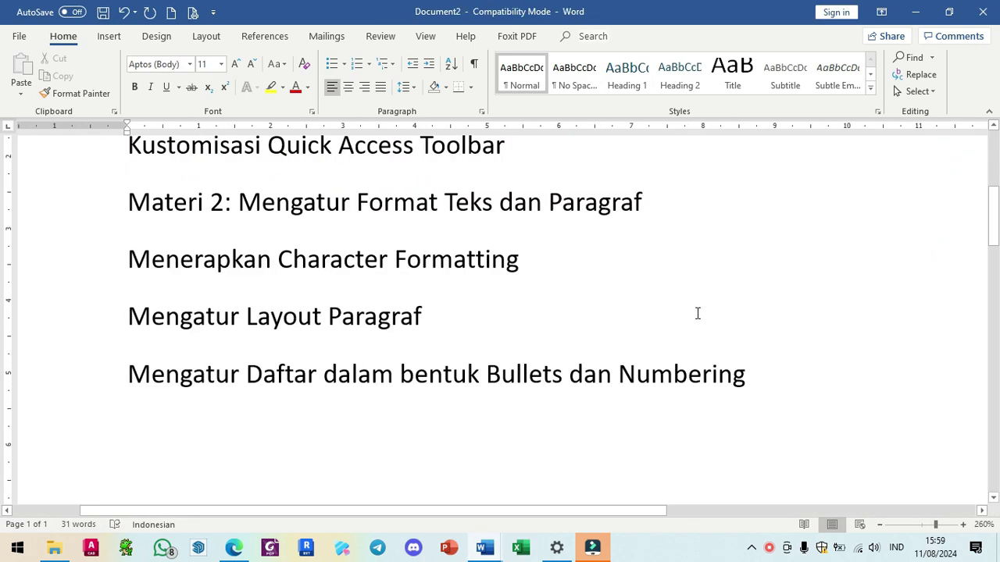
pyautogui.write('Menerapkan ')
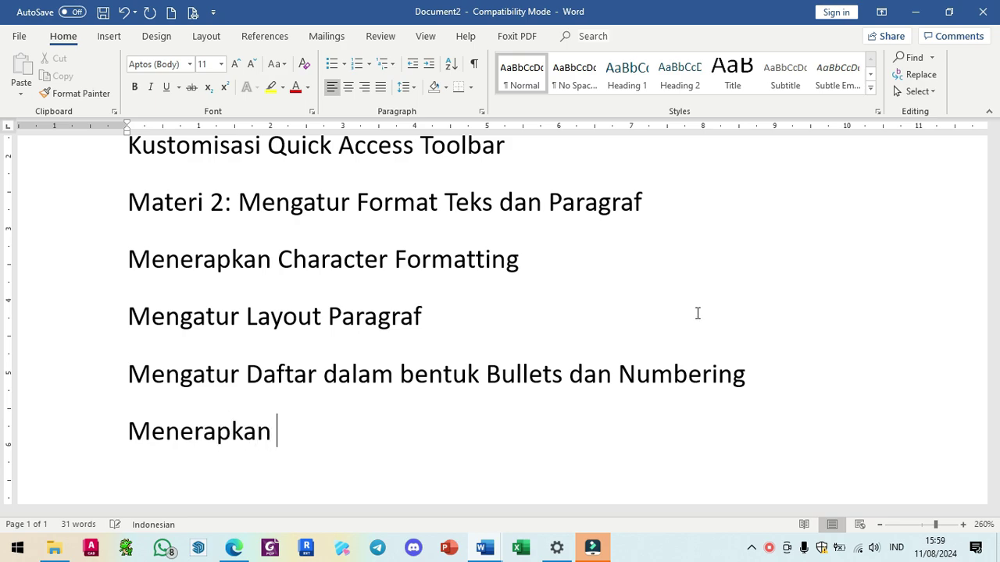
pyautogui.write('Border and')
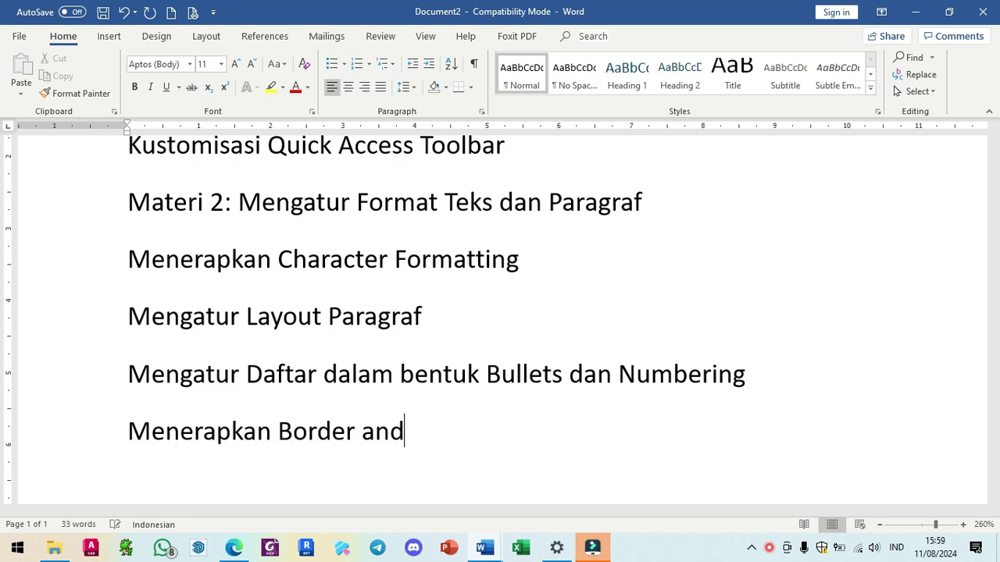
pyautogui.write(' Shading')
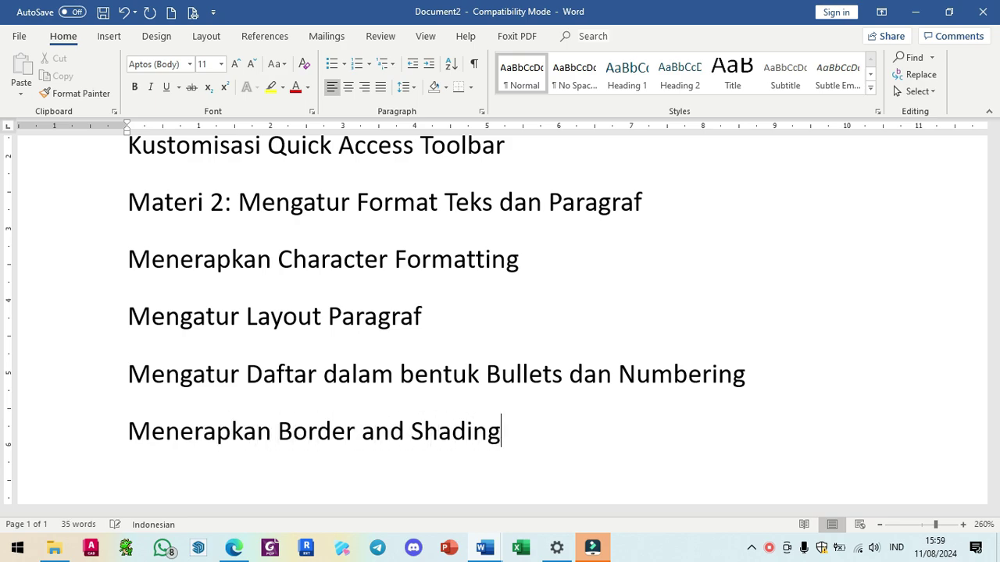
pyautogui.rightClick(768, 548)
pyautogui.click(906, 460)
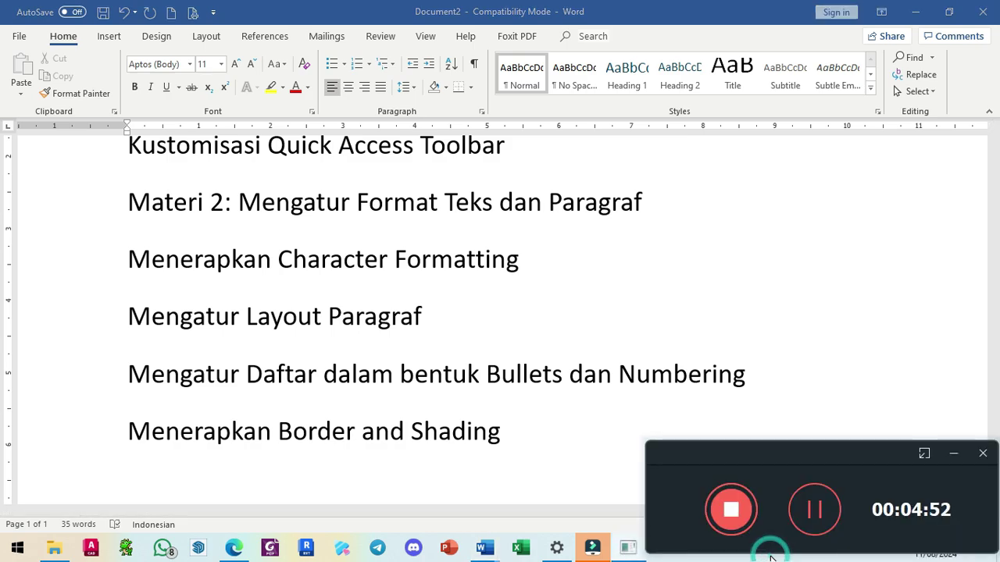
pyautogui.click(960, 454)
pyautogui.click(531, 428)
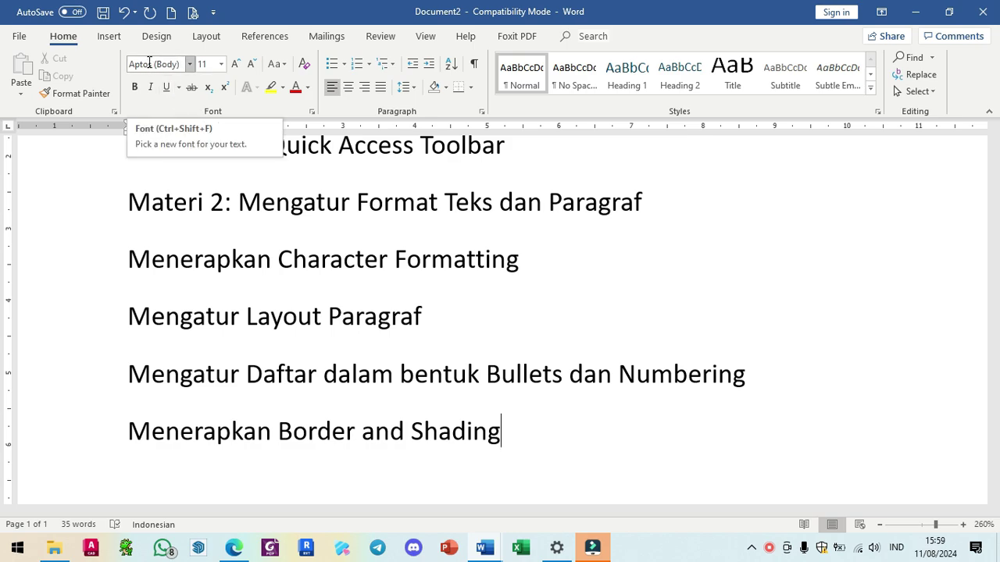
# - Demonstrate selecting text in the "Mengatur Ribbon" line and the whole "Materi 1" line, clearing each selection
pyautogui.scroll(10, 268, 257)
pyautogui.scroll(-1, 268, 257)
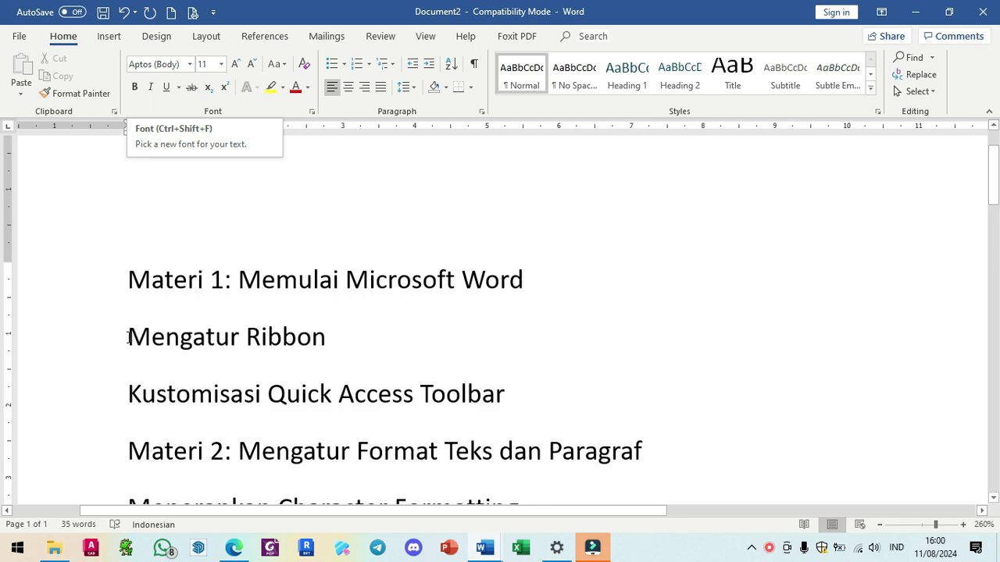
pyautogui.click(127, 337)
pyautogui.moveTo(127, 337); pyautogui.dragTo(306, 342)
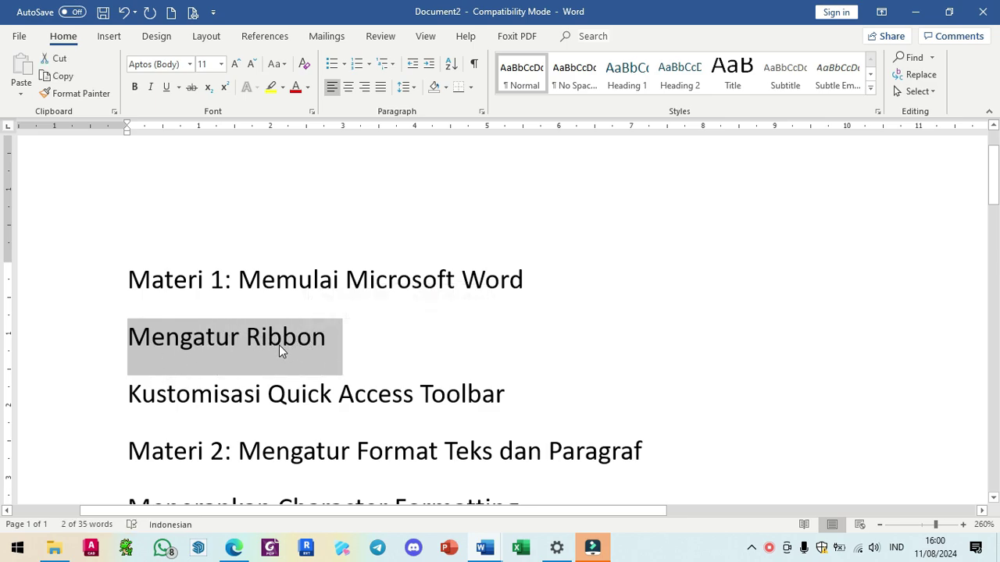
pyautogui.click(339, 342)
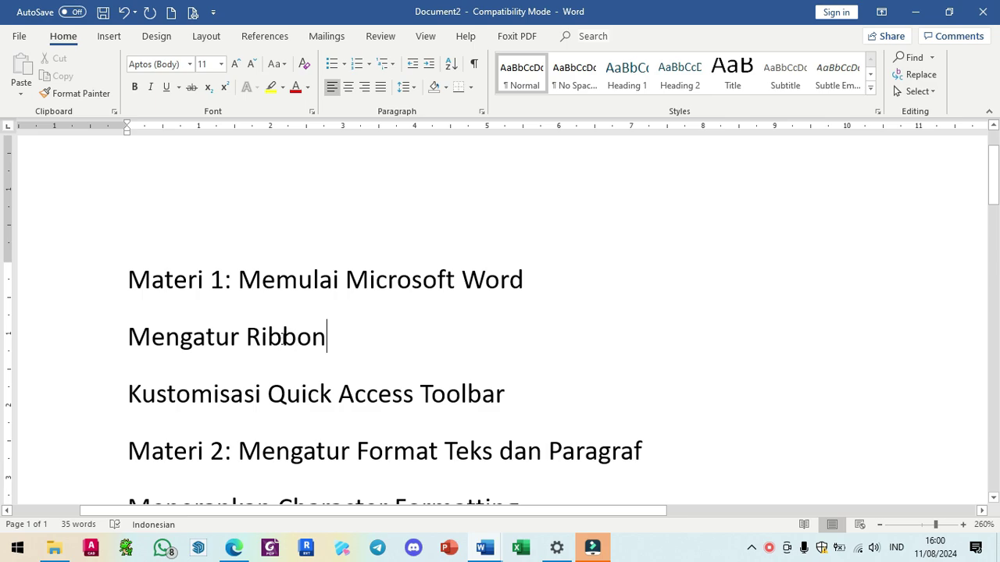
pyautogui.doubleClick(282, 338)
pyautogui.click(328, 348)
pyautogui.tripleClick(299, 281)
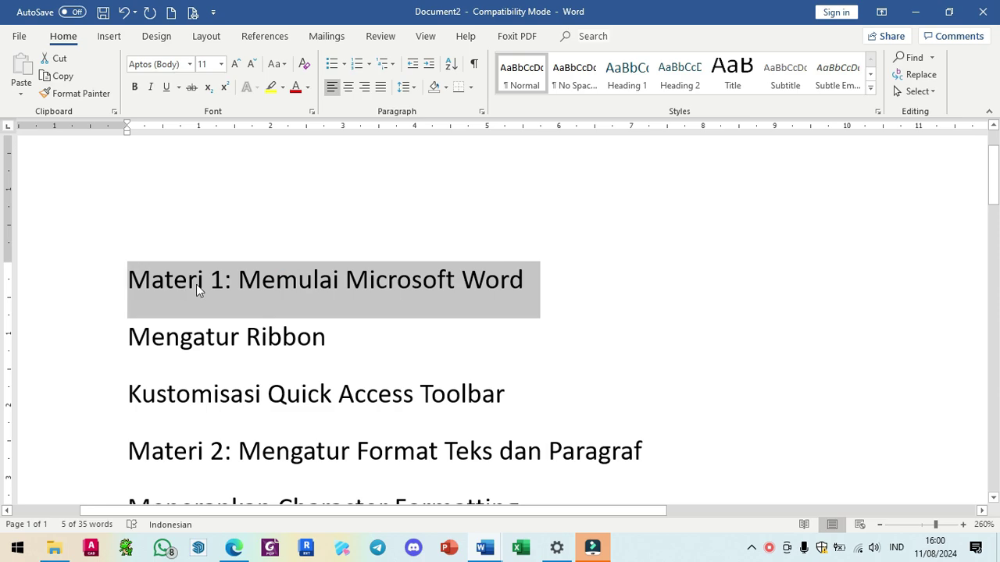
pyautogui.click(362, 343)
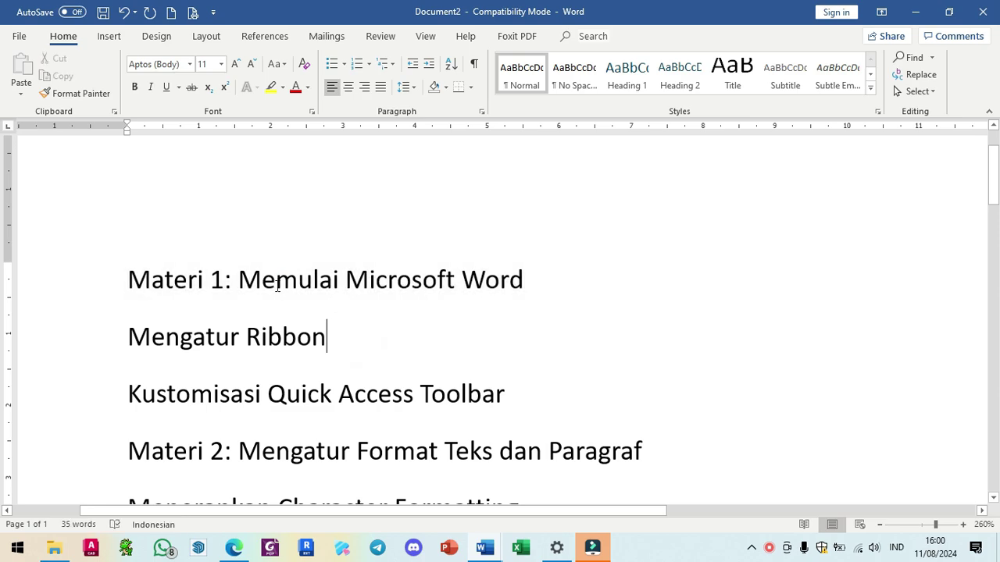
# - Set the font of the whole line "Materi 1: Memulai Microsoft Word" to Bauhaus 93
pyautogui.doubleClick(304, 279)
pyautogui.click(304, 280)
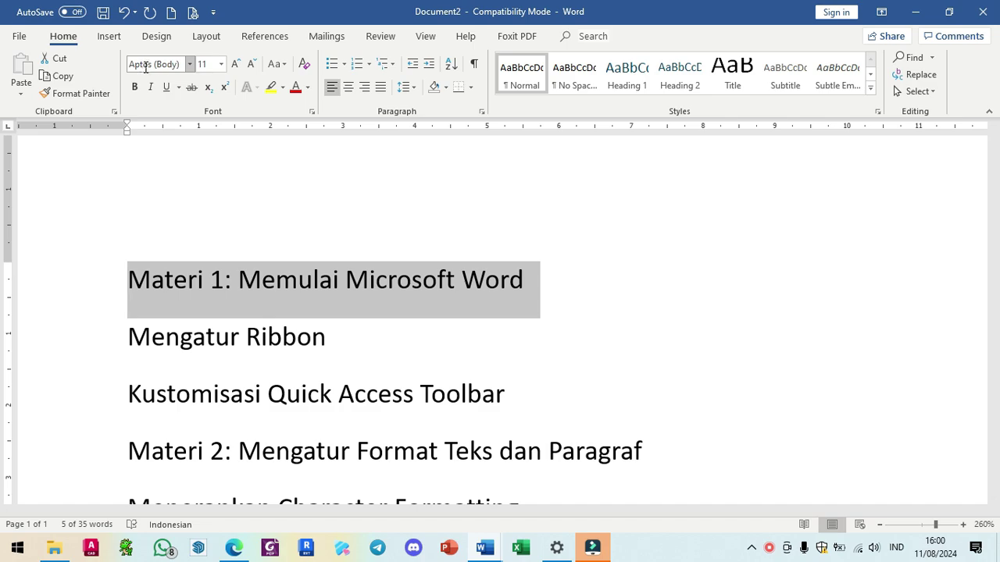
pyautogui.click(191, 64)
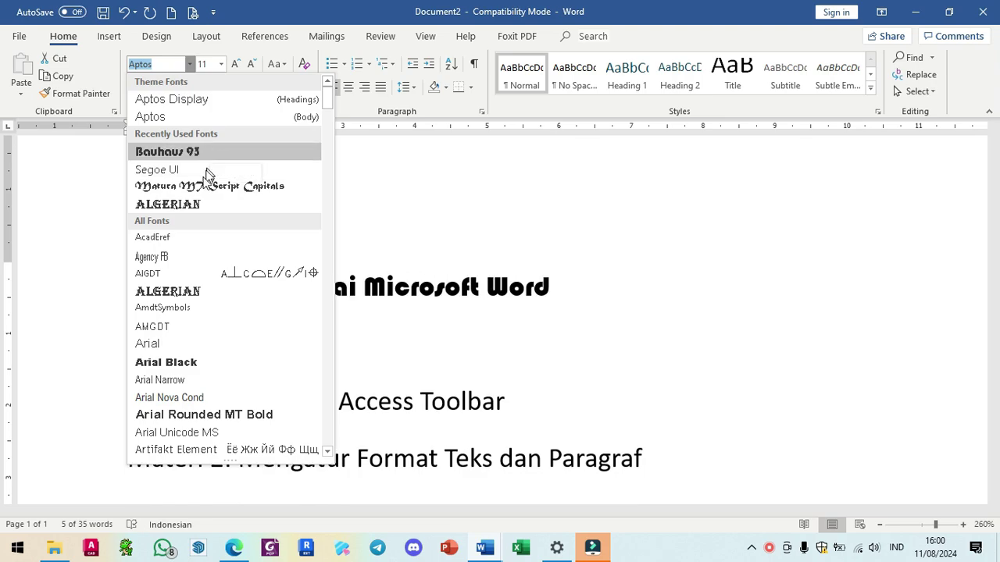
pyautogui.click(158, 157)
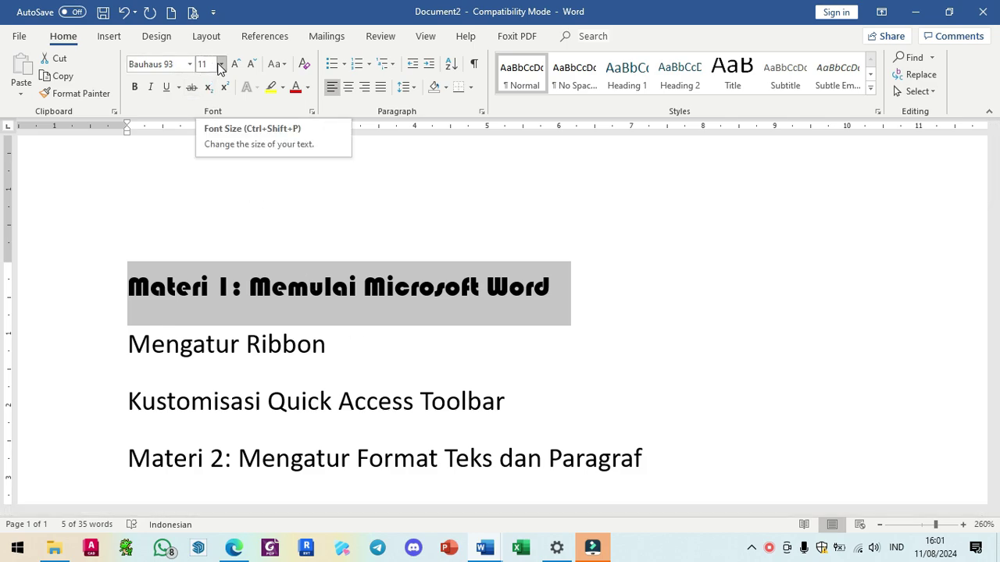
# - Set the font size of the whole "Mengatur Ribbon" line to 16
pyautogui.tripleClick(222, 348)
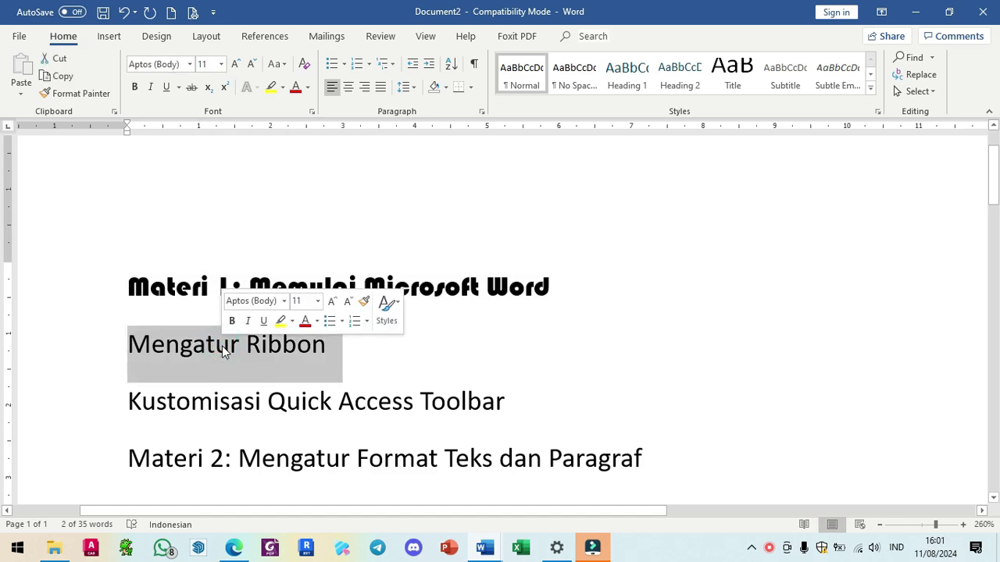
pyautogui.click(223, 64)
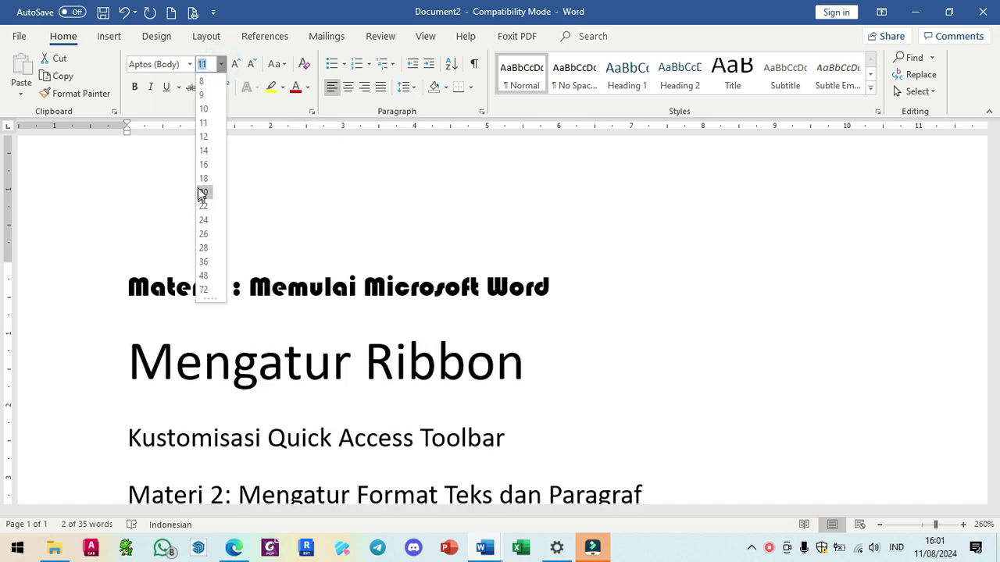
pyautogui.click(203, 164)
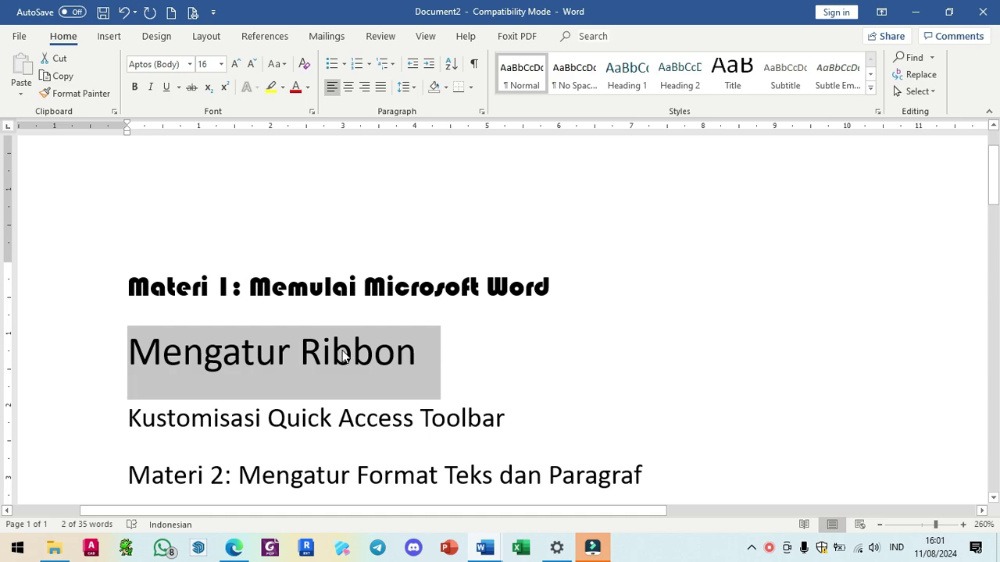
# - Set the "Mengatur Ribbon" line to the custom font size 15, which is not among the preset sizes
pyautogui.click(221, 64)
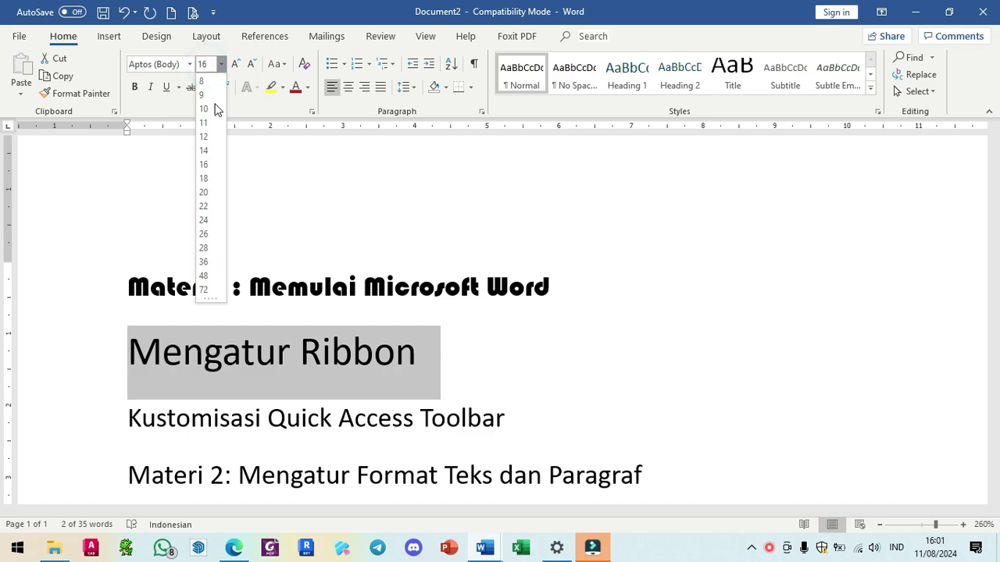
pyautogui.click(208, 63)
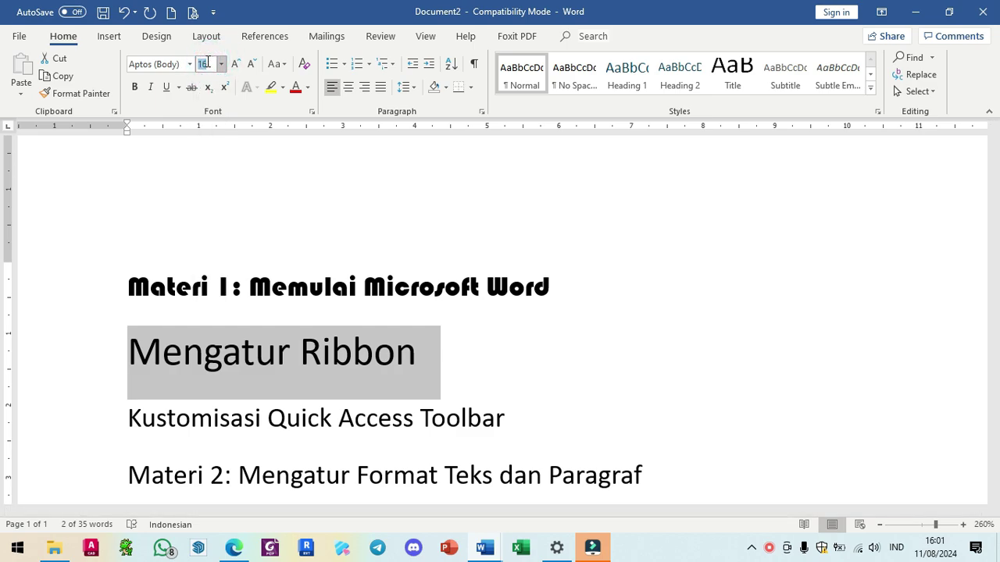
pyautogui.write('15')
pyautogui.press('Return')
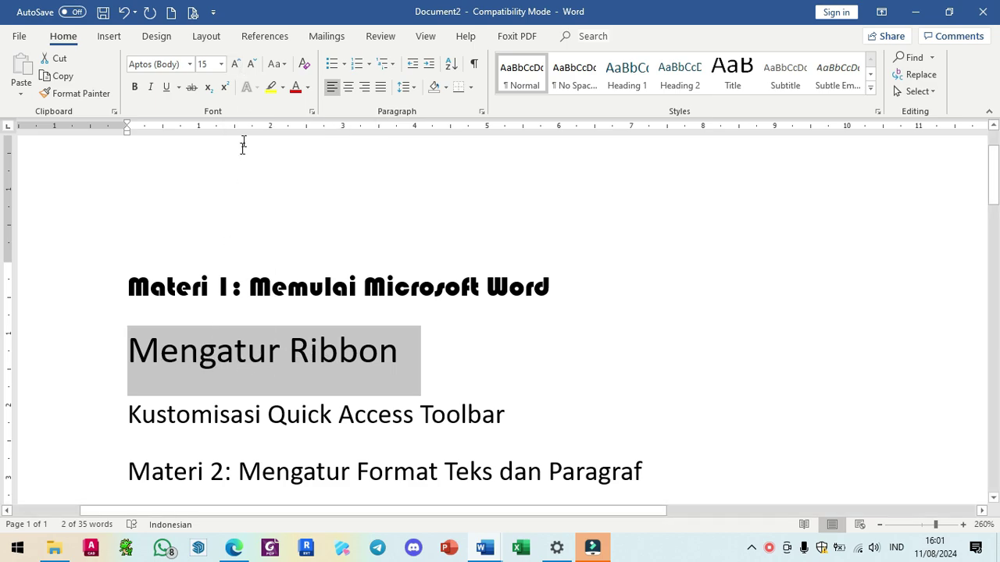
# - Enlarge and shrink the "Mengatur Ribbon" text stepwise with Increase and Decrease Font Size, finishing at size 14
pyautogui.click(236, 65)
pyautogui.click(236, 66)
pyautogui.click(237, 66)
pyautogui.click(238, 67)
pyautogui.click(252, 66)
pyautogui.click(253, 68)
pyautogui.click(253, 69)
pyautogui.click(252, 68)
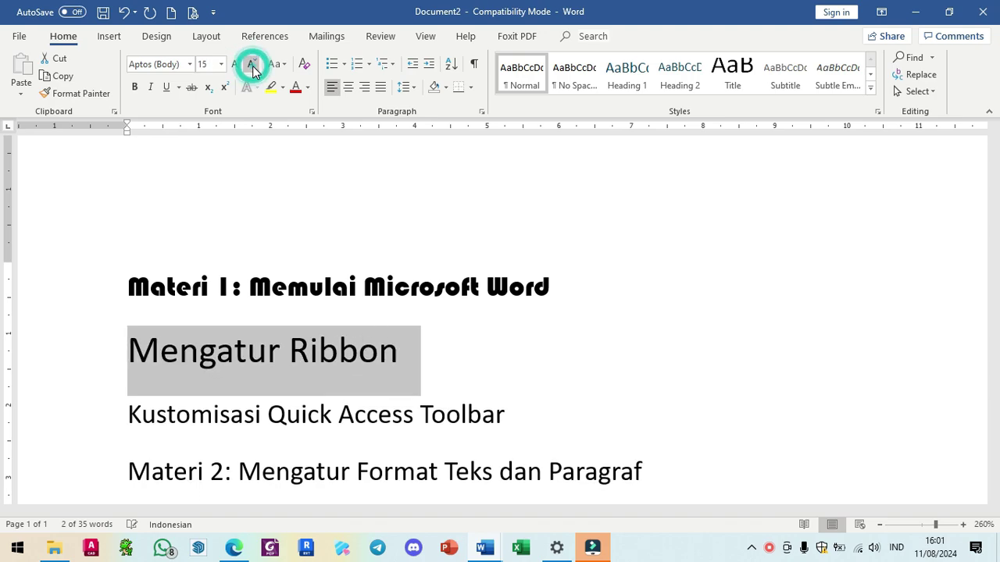
pyautogui.click(236, 66)
pyautogui.click(237, 66)
pyautogui.click(252, 67)
pyautogui.click(252, 66)
pyautogui.click(253, 67)
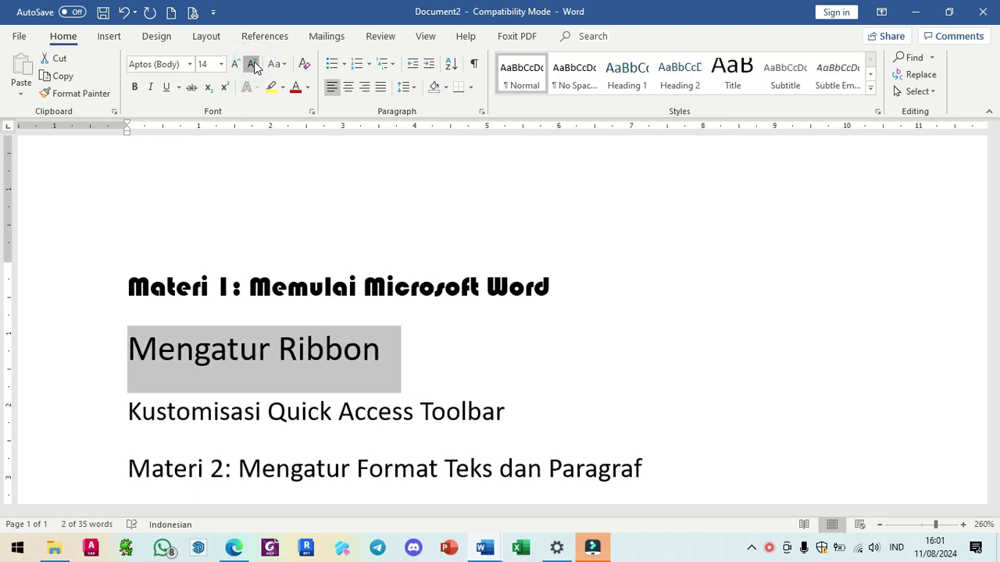
# - Shrink and enlarge the "Mengatur Ribbon" text with Decrease and Increase Font Size, finishing at size 15
pyautogui.click(254, 68)
pyautogui.click(236, 66)
pyautogui.click(236, 66)
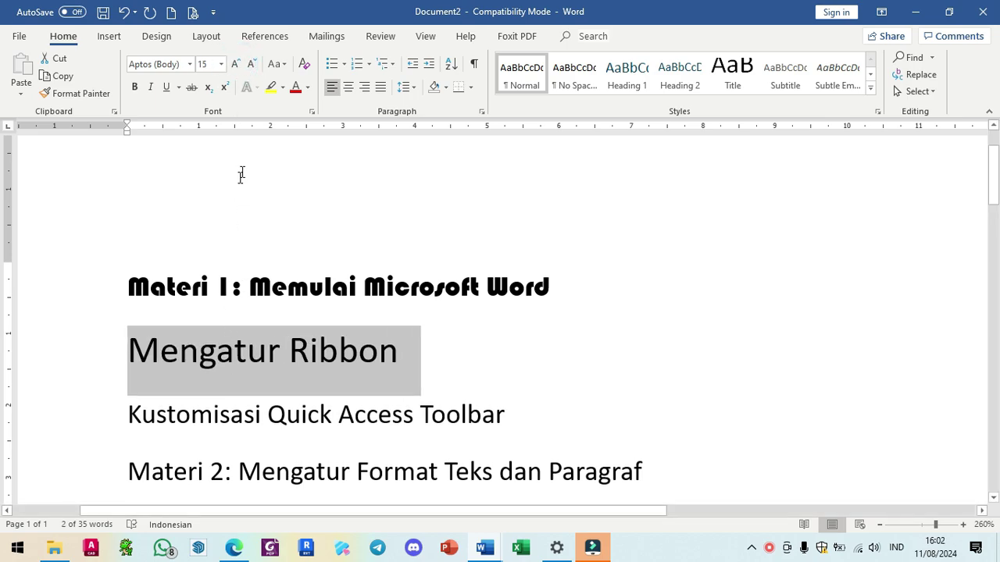
# - Cycle the "Mengatur Ribbon" line through Sentence case, lowercase, UPPERCASE, Capitalize Each Word and tOGGLE cASE
pyautogui.click(275, 67)
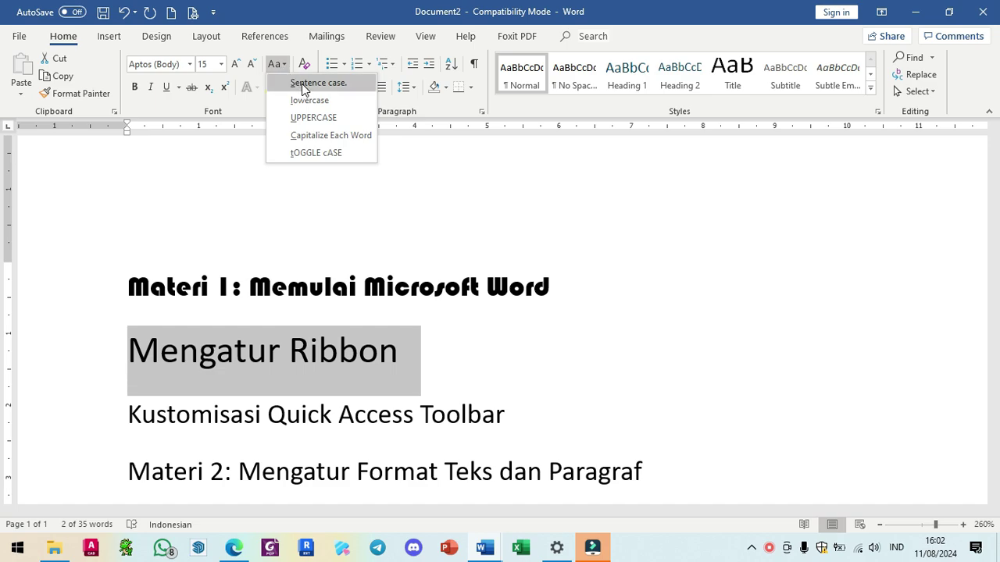
pyautogui.click(302, 83)
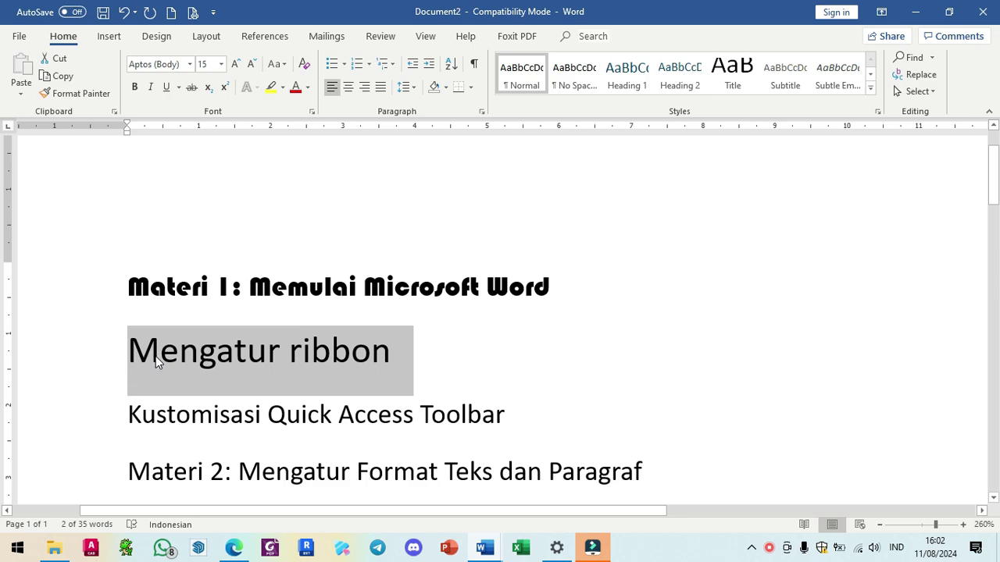
pyautogui.click(276, 66)
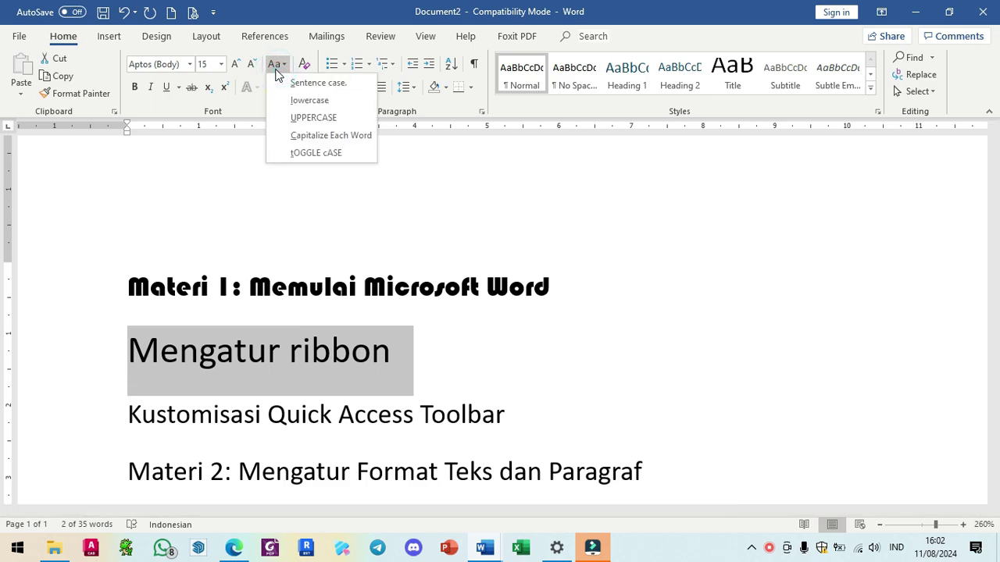
pyautogui.click(293, 100)
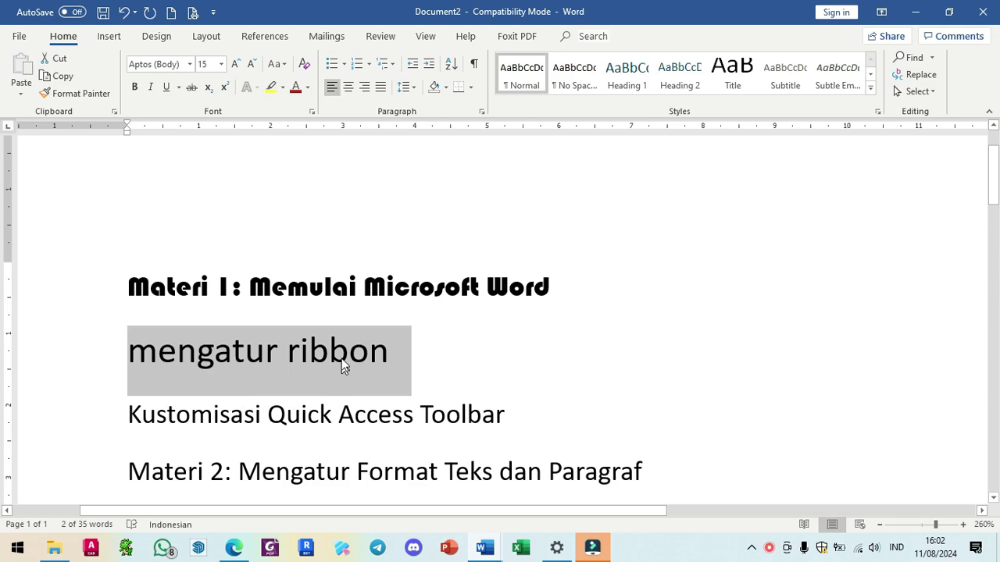
pyautogui.click(277, 64)
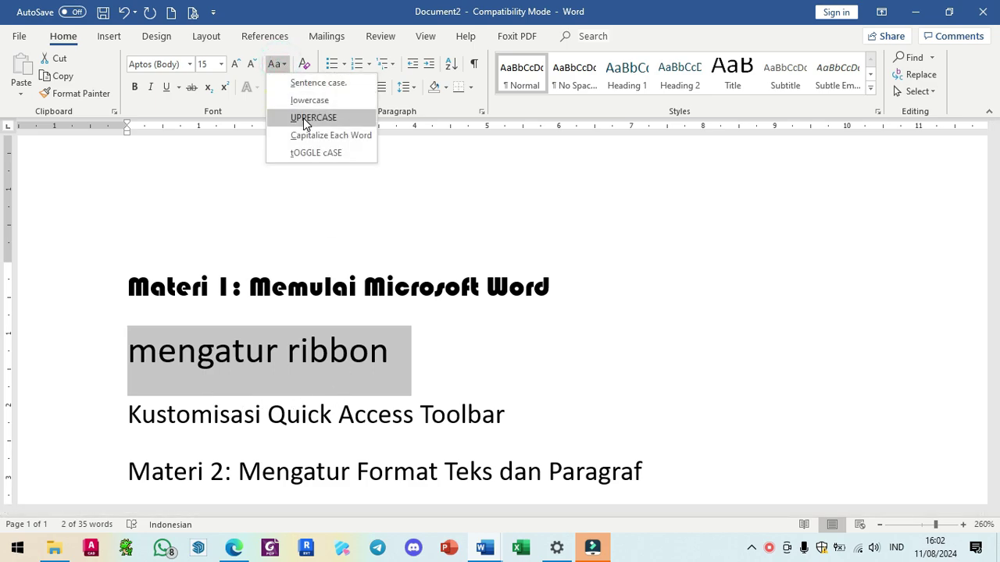
pyautogui.click(334, 120)
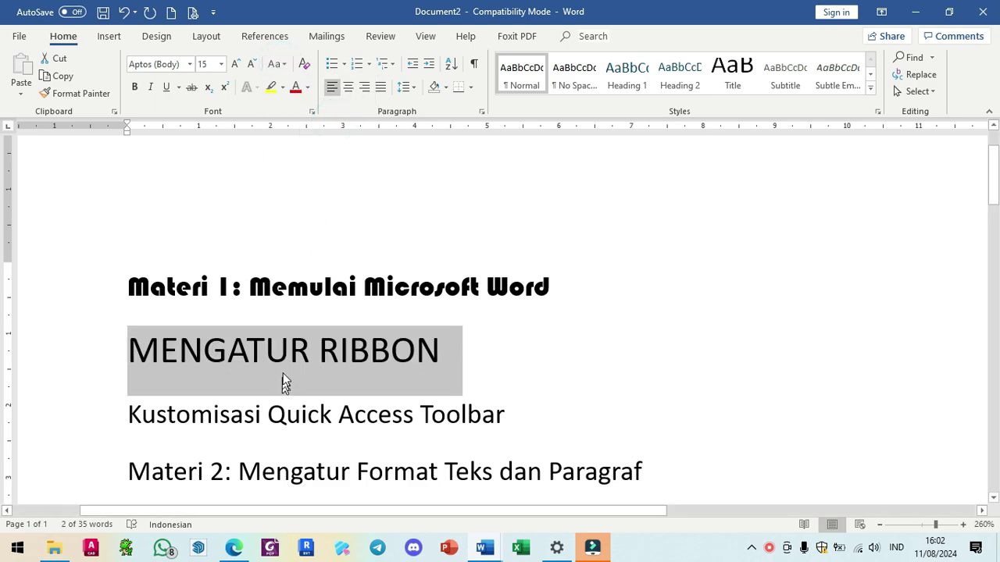
pyautogui.click(277, 64)
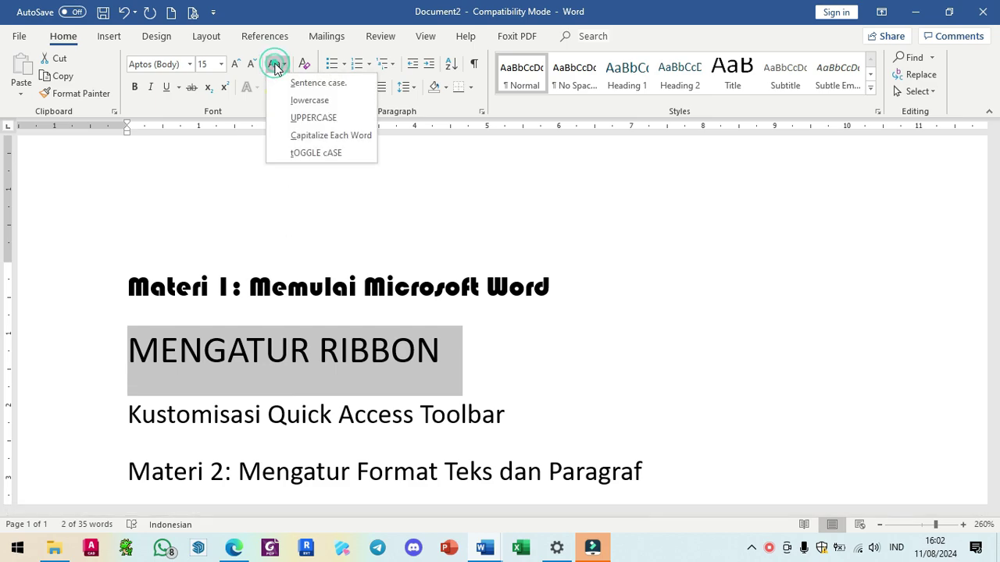
pyautogui.click(339, 136)
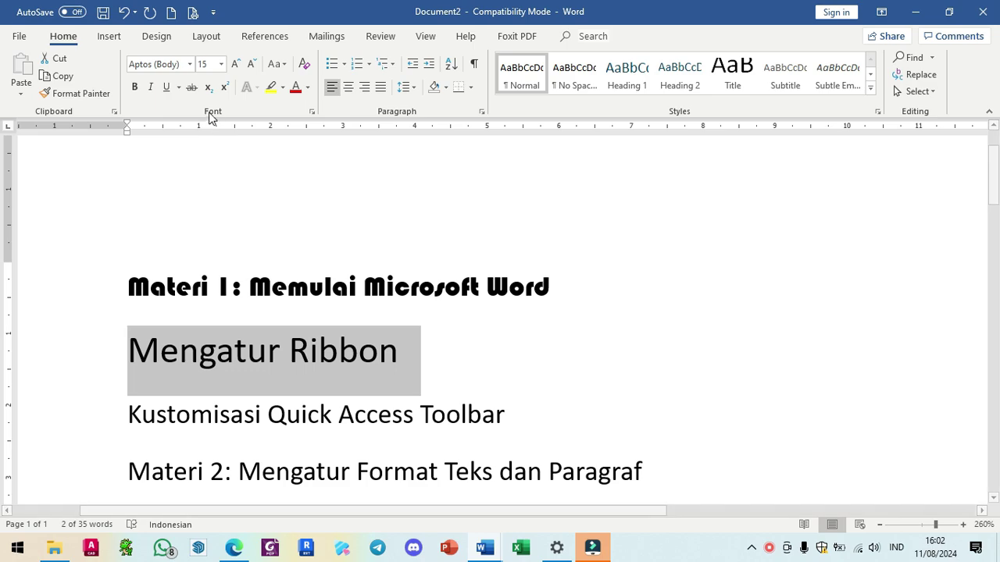
pyautogui.click(275, 64)
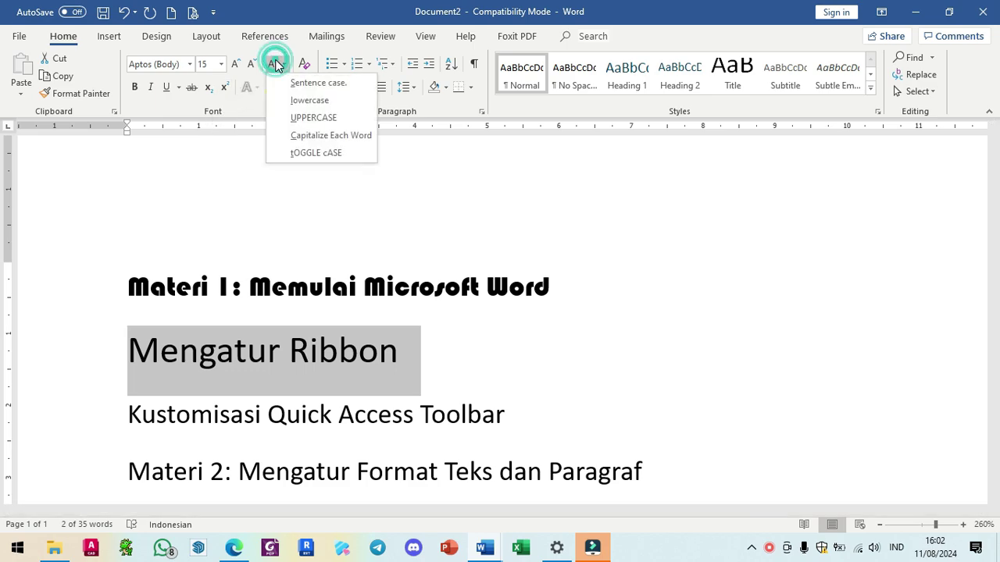
pyautogui.click(326, 152)
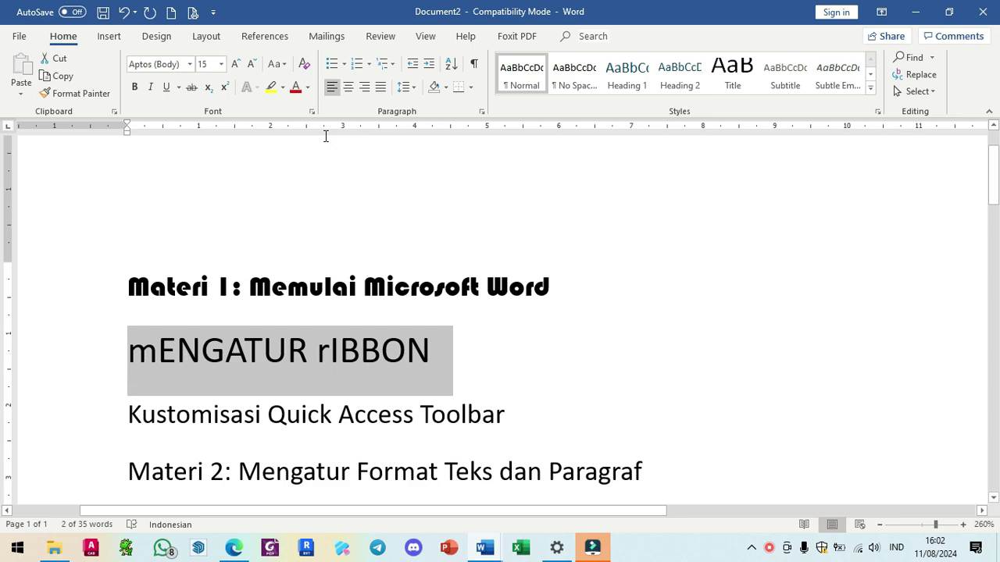
# - Reselect the "Mengatur Ribbon" line and change its text to UPPERCASE
pyautogui.click(291, 361)
pyautogui.moveTo(439, 354); pyautogui.dragTo(145, 354)
pyautogui.click(278, 64)
pyautogui.click(296, 118)
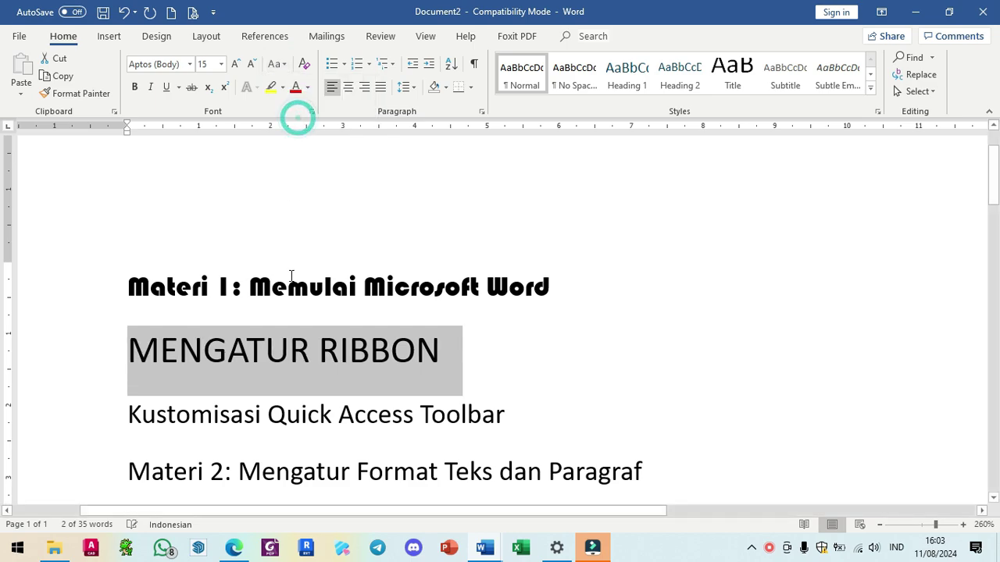
pyautogui.click(310, 350)
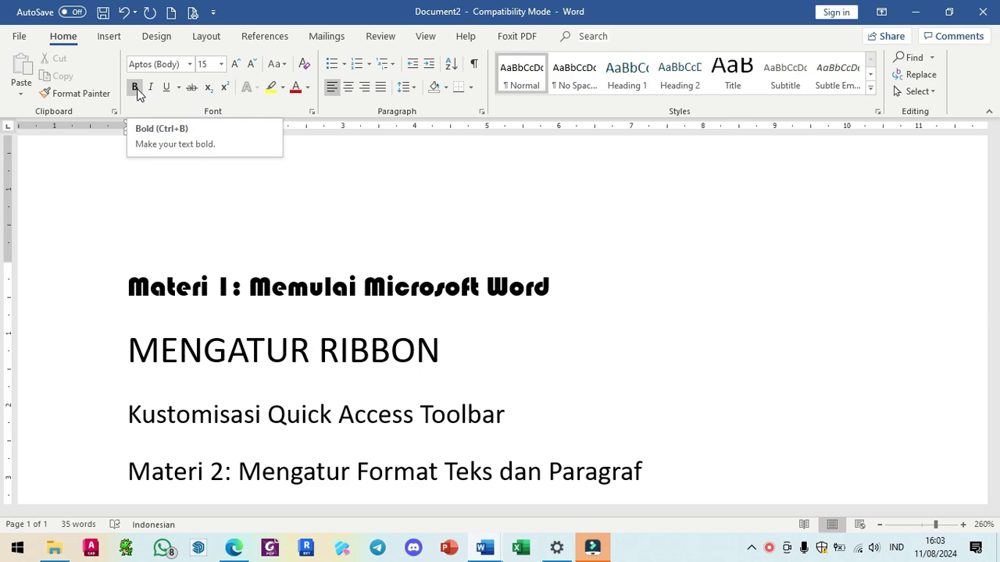
# - Make the word "Kustomisasi" bold, toggling Bold off and on repeatedly and finishing with it on
pyautogui.scroll(-1, 173, 294)
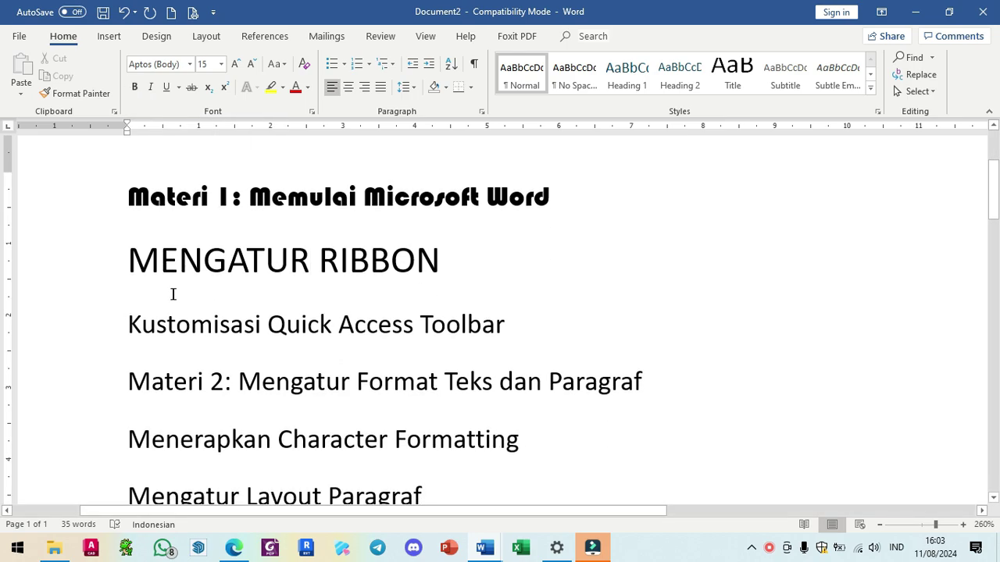
pyautogui.doubleClick(187, 326)
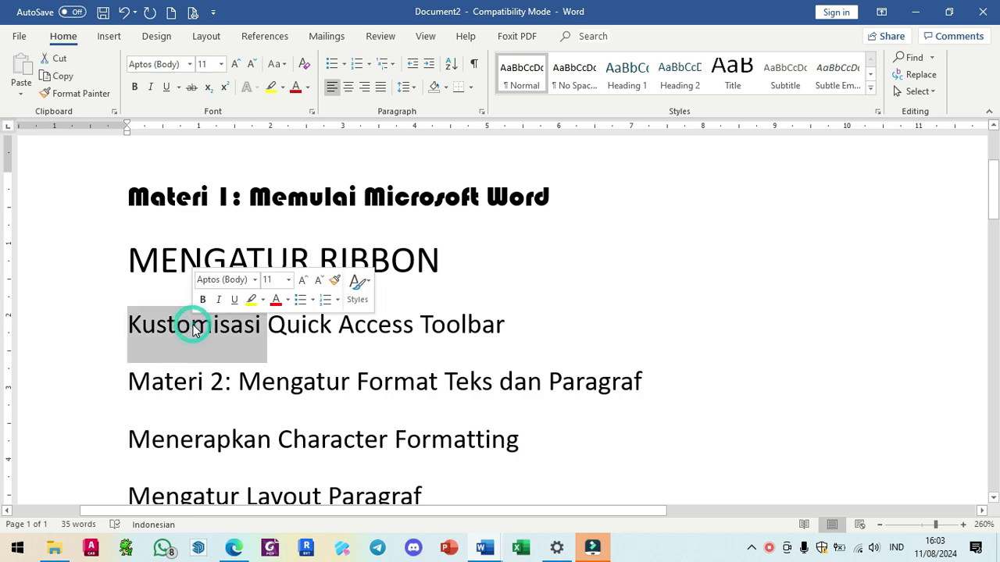
pyautogui.click(136, 87)
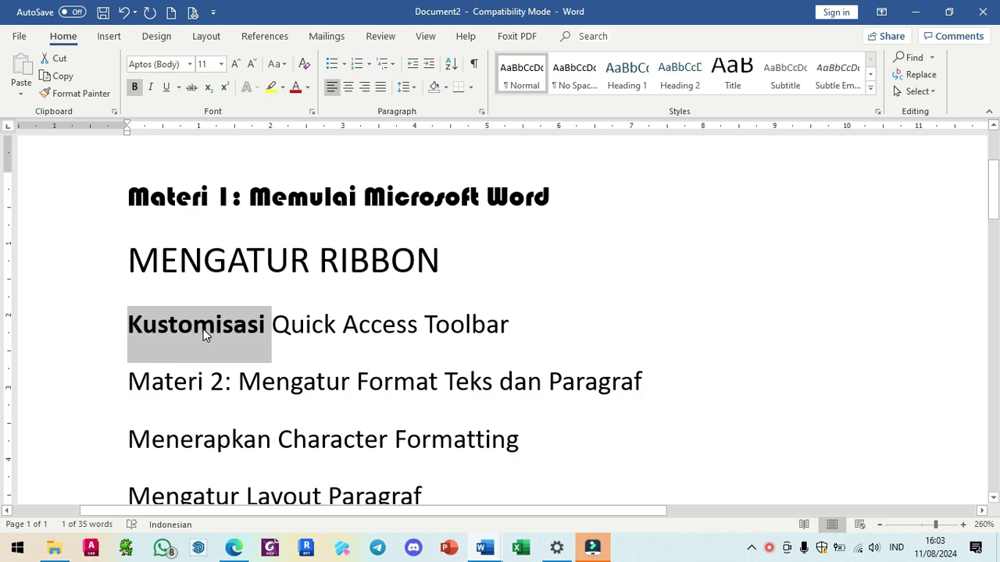
pyautogui.click(136, 88)
pyautogui.click(136, 88)
pyautogui.click(136, 89)
pyautogui.click(136, 88)
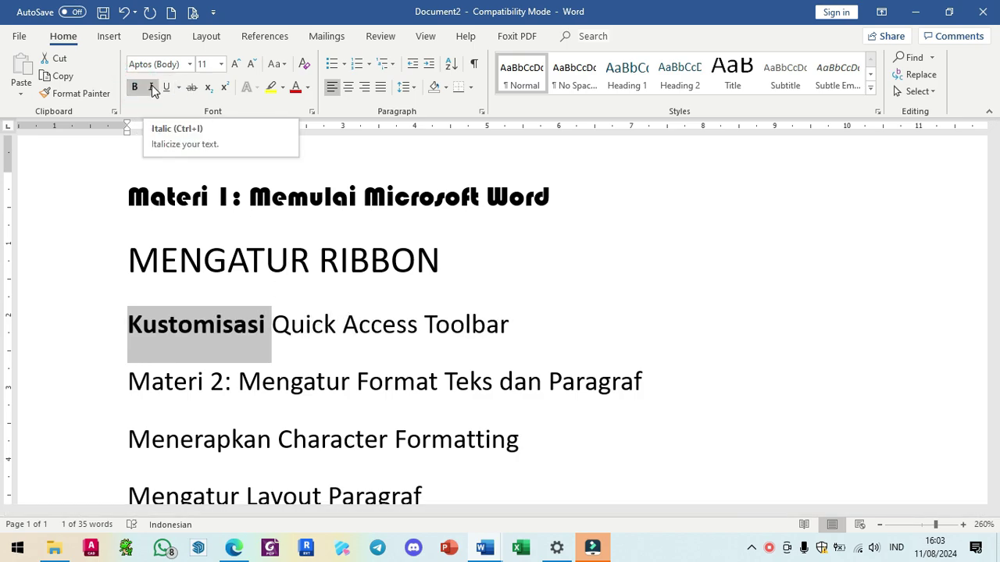
# - Italicize the word "Quick" and underline the word "Access" in the "Kustomisasi Quick Access Toolbar" line
pyautogui.doubleClick(299, 328)
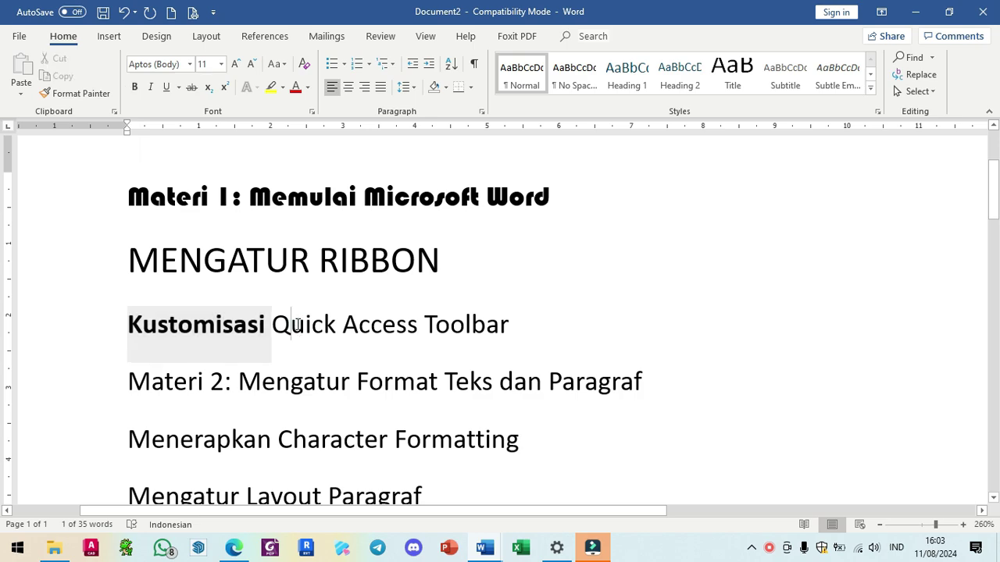
pyautogui.click(151, 87)
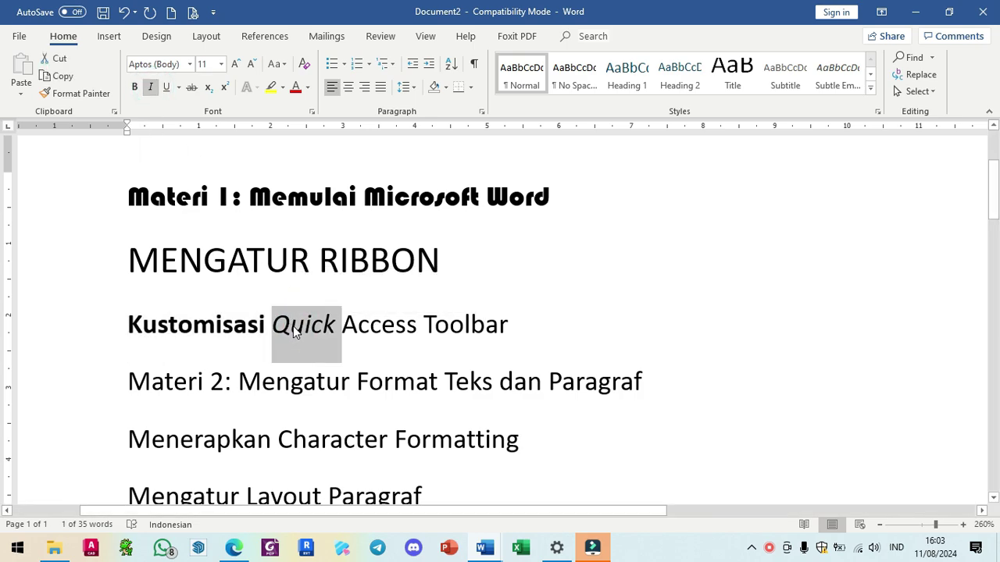
pyautogui.doubleClick(379, 325)
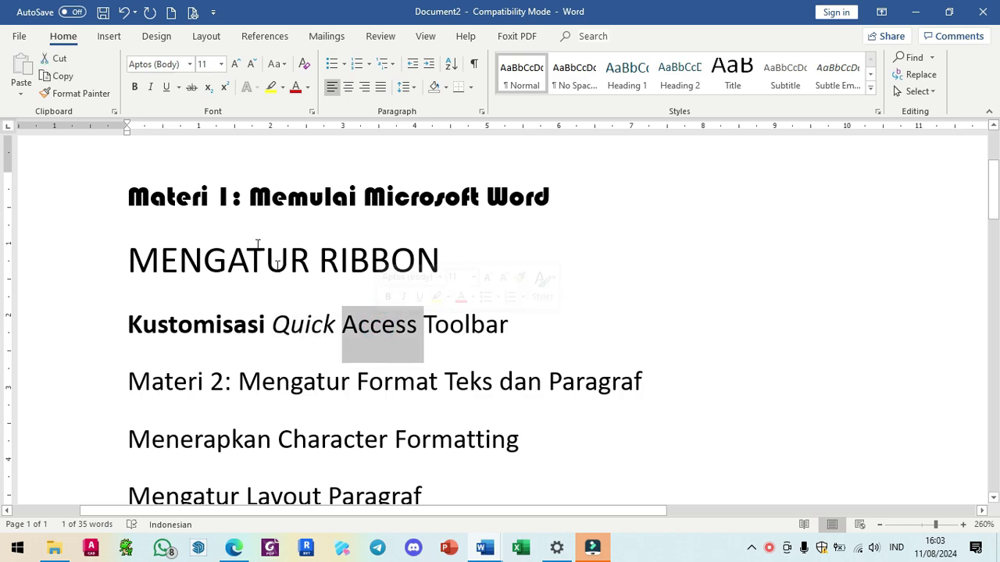
pyautogui.click(167, 88)
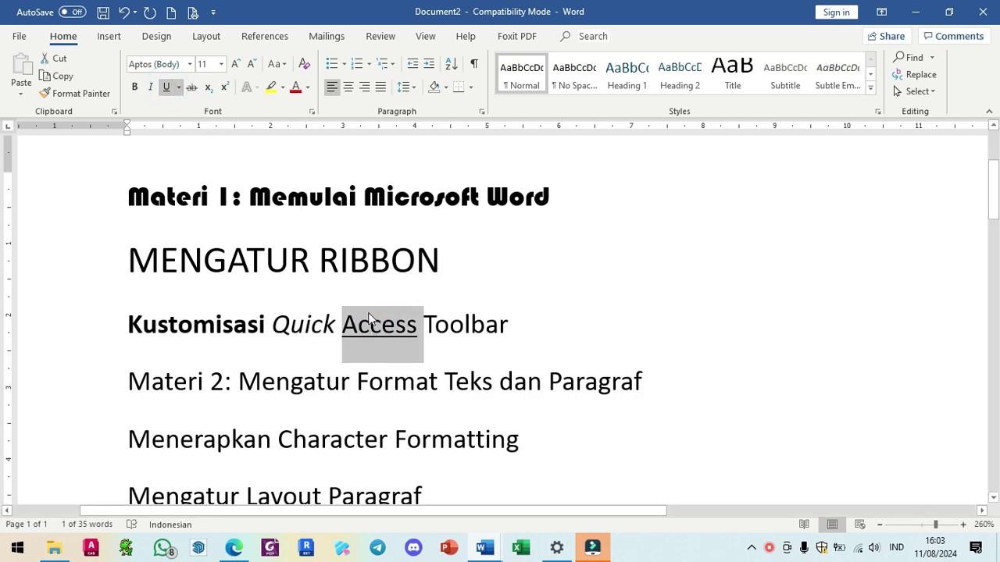
# - Change the underline style of the word "Access" to a wavy line
pyautogui.keyDown('ctrl'); pyautogui.scroll(8, 382, 338); pyautogui.keyUp('ctrl')
pyautogui.moveTo(480, 515)
pyautogui.mouseDown()
pyautogui.moveTo(440, 515)
pyautogui.moveTo(471, 515)
pyautogui.mouseUp()
pyautogui.keyDown('ctrl'); pyautogui.scroll(3, 404, 373); pyautogui.keyUp('ctrl')
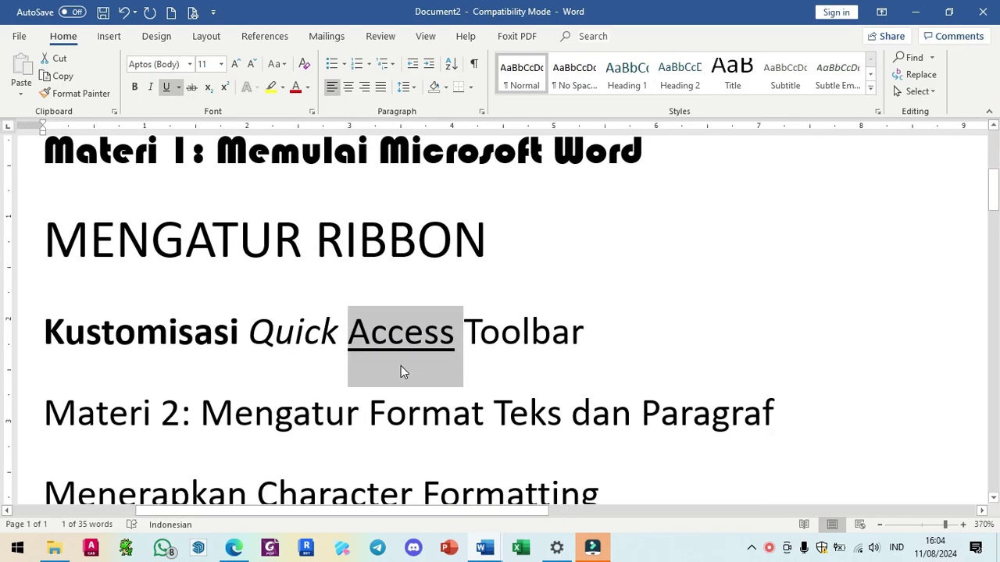
pyautogui.click(179, 86)
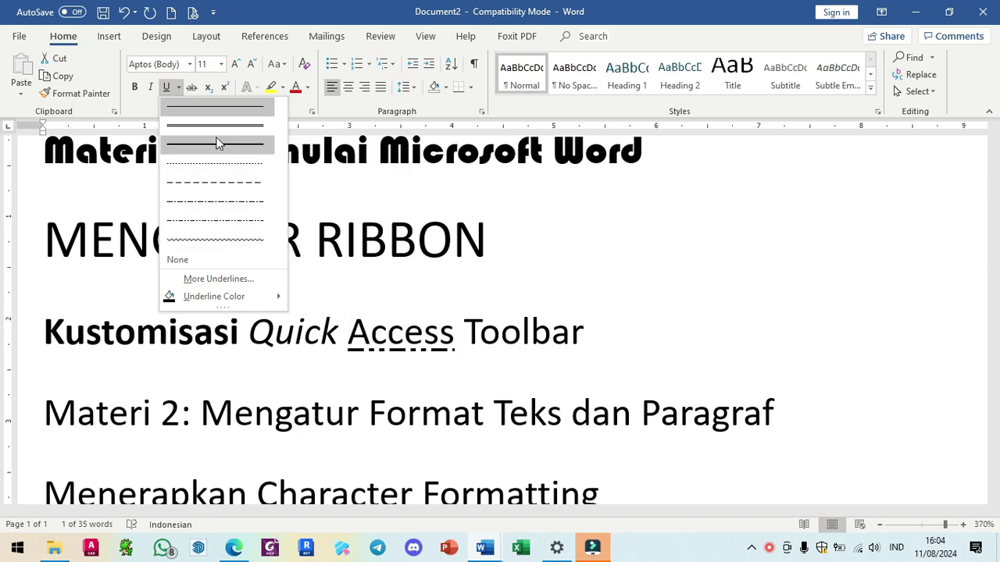
pyautogui.click(208, 236)
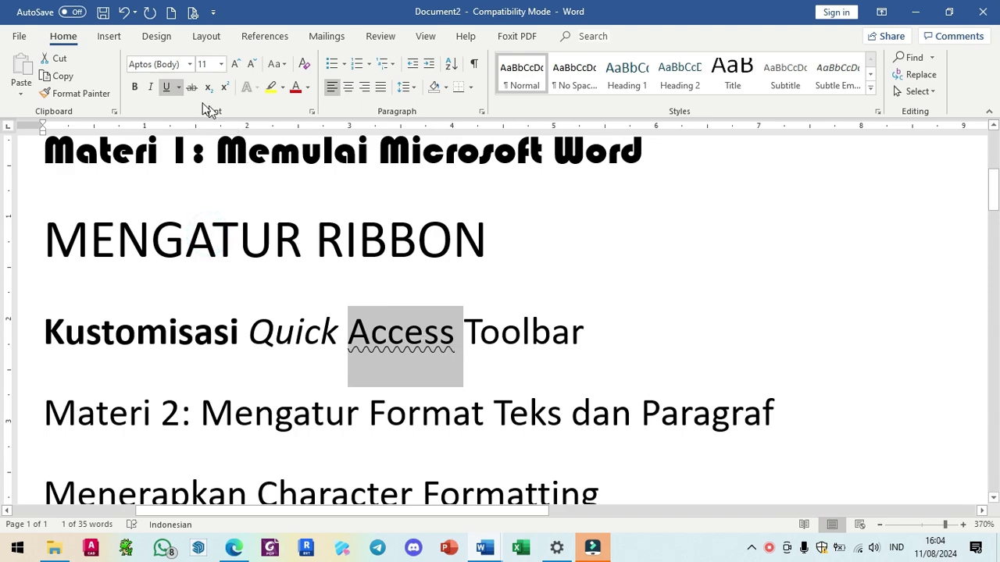
# - Set the underline color of the word "Access" to the standard light blue
pyautogui.click(178, 88)
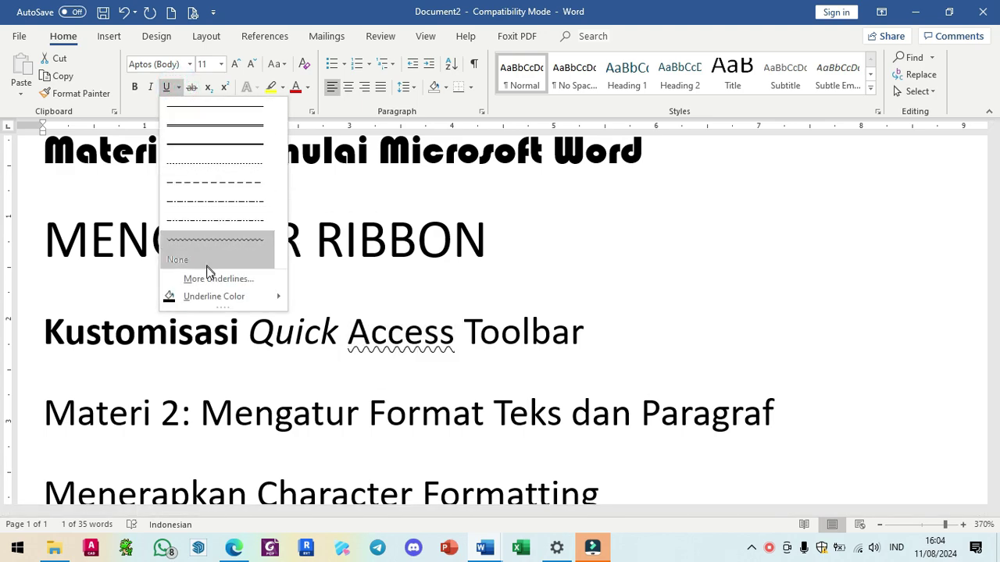
pyautogui.moveTo(209, 300)
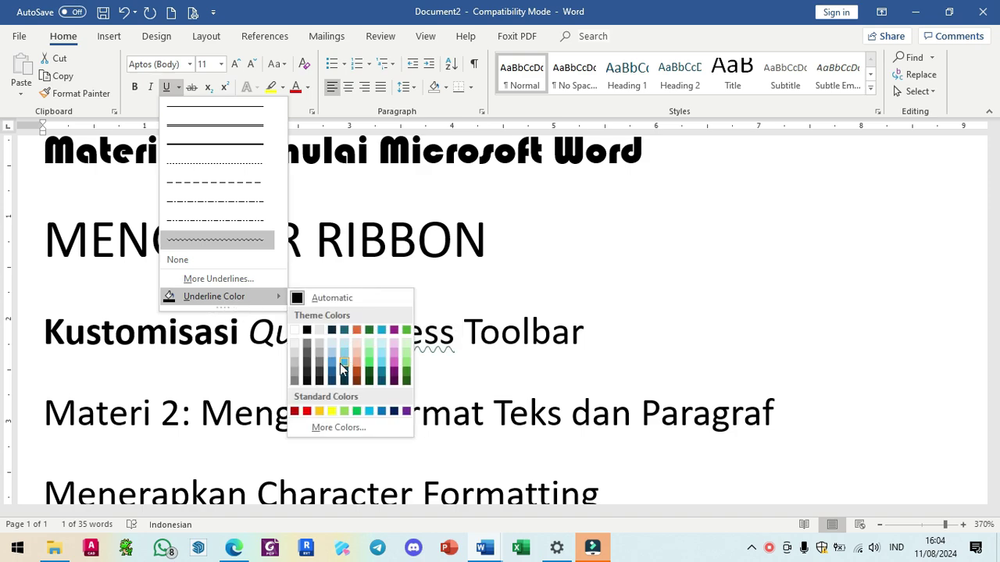
pyautogui.click(369, 412)
pyautogui.click(404, 347)
pyautogui.moveTo(348, 348); pyautogui.dragTo(453, 343)
pyautogui.click(390, 335)
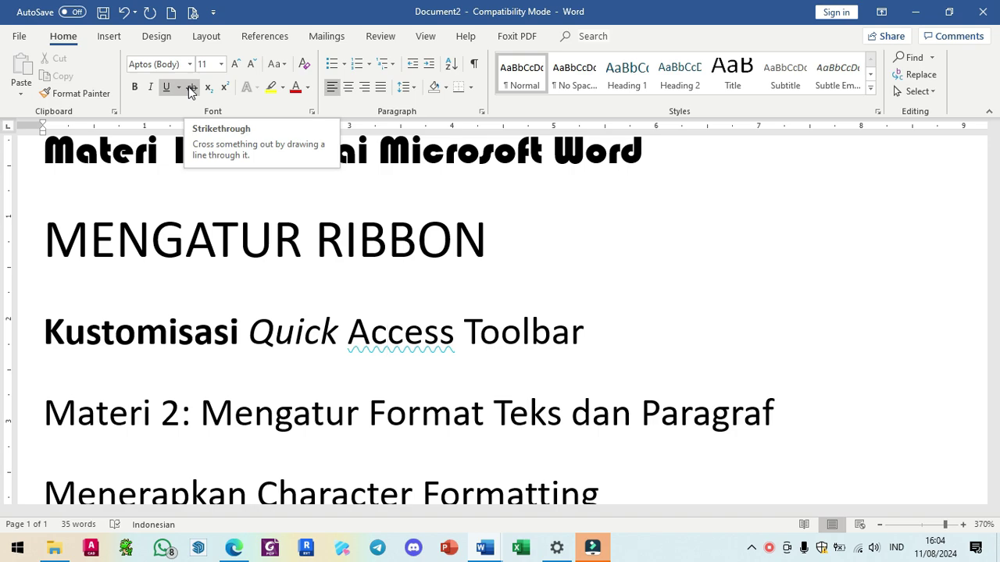
# - Strike through the word "Toolbar" and add "23" after it, separated by a space
pyautogui.doubleClick(526, 334)
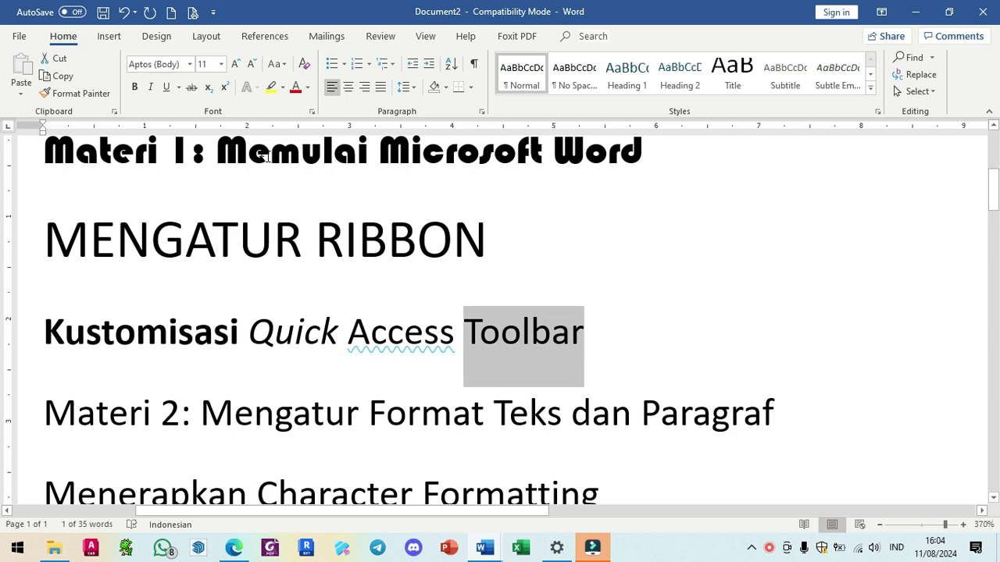
pyautogui.click(192, 87)
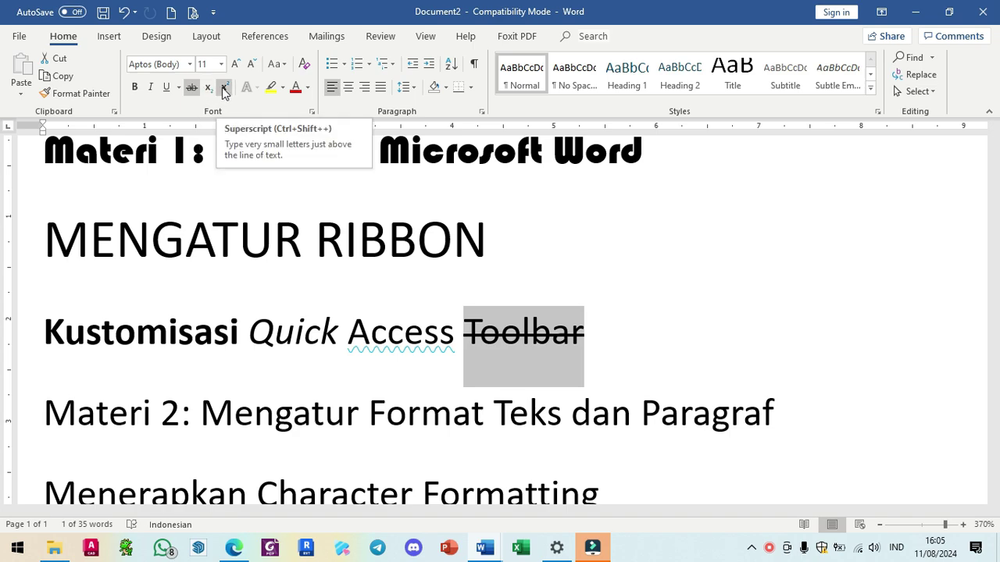
pyautogui.click(616, 335)
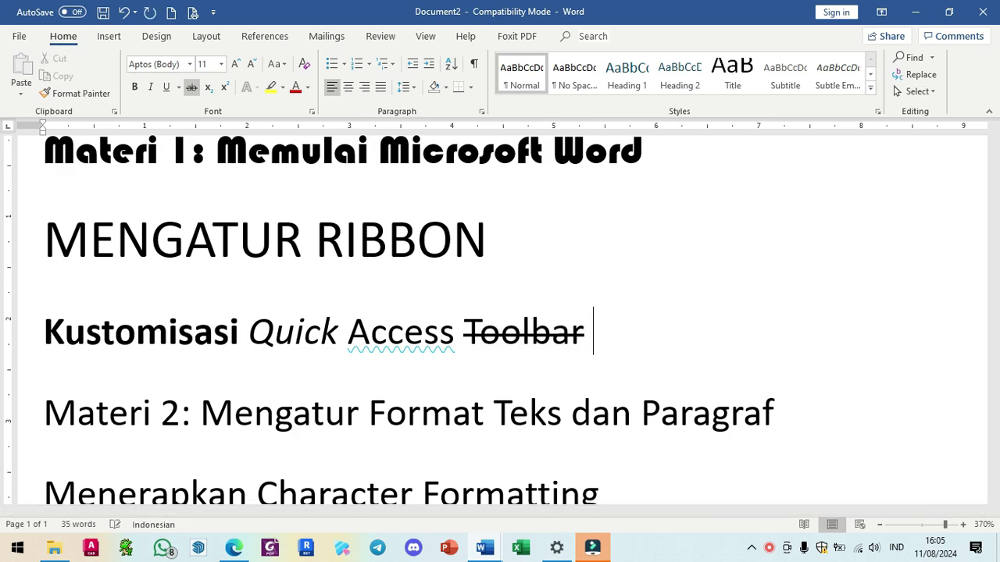
pyautogui.write('23')
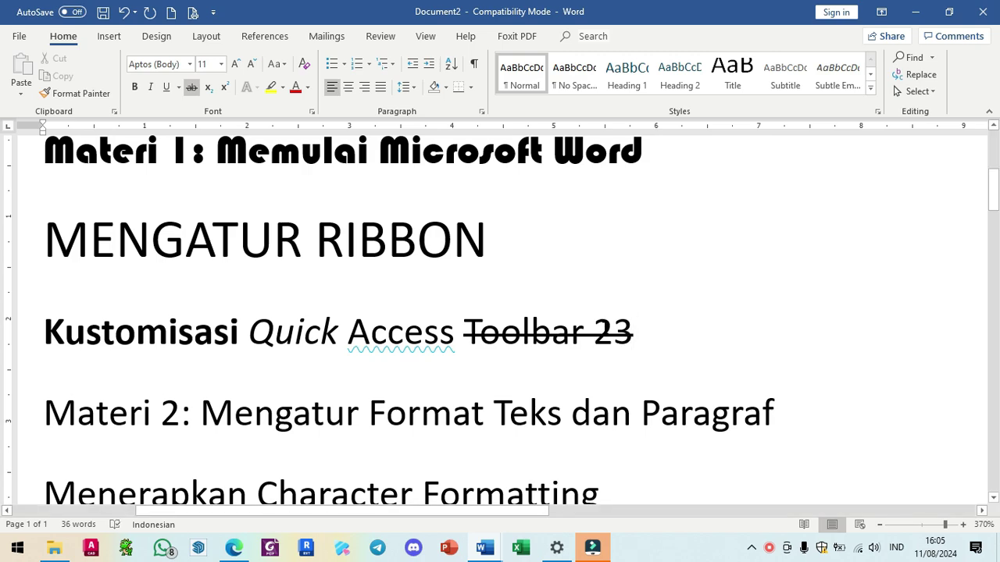
# - Remove the strikethrough from "23" and the space before it at the end of the "Kustomisasi Quick Access Toolbar" line
pyautogui.doubleClick(596, 330)
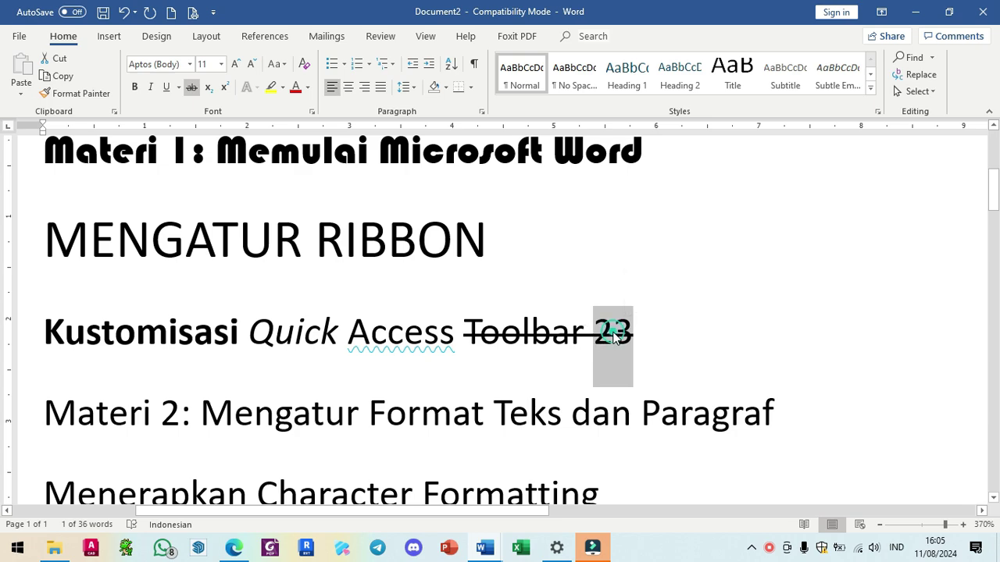
pyautogui.click(614, 332)
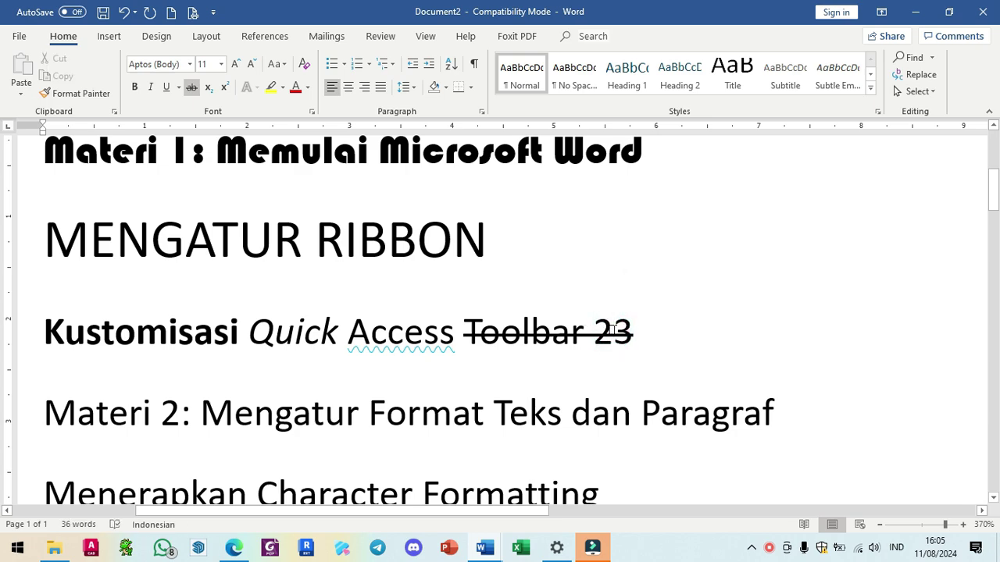
pyautogui.moveTo(637, 332); pyautogui.dragTo(599, 331)
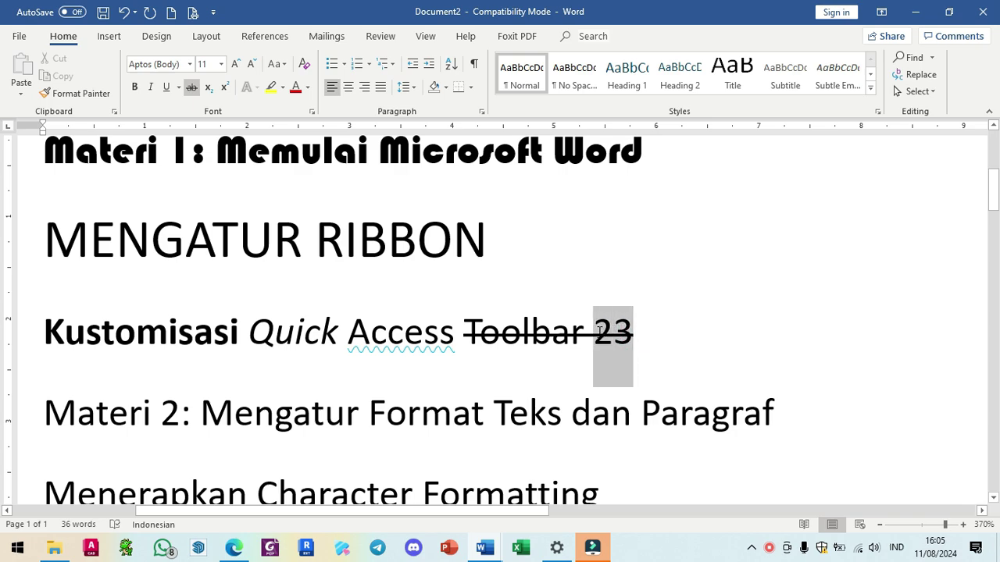
pyautogui.moveTo(597, 331)
pyautogui.mouseDown()
pyautogui.moveTo(588, 333)
pyautogui.moveTo(590, 348)
pyautogui.mouseUp()
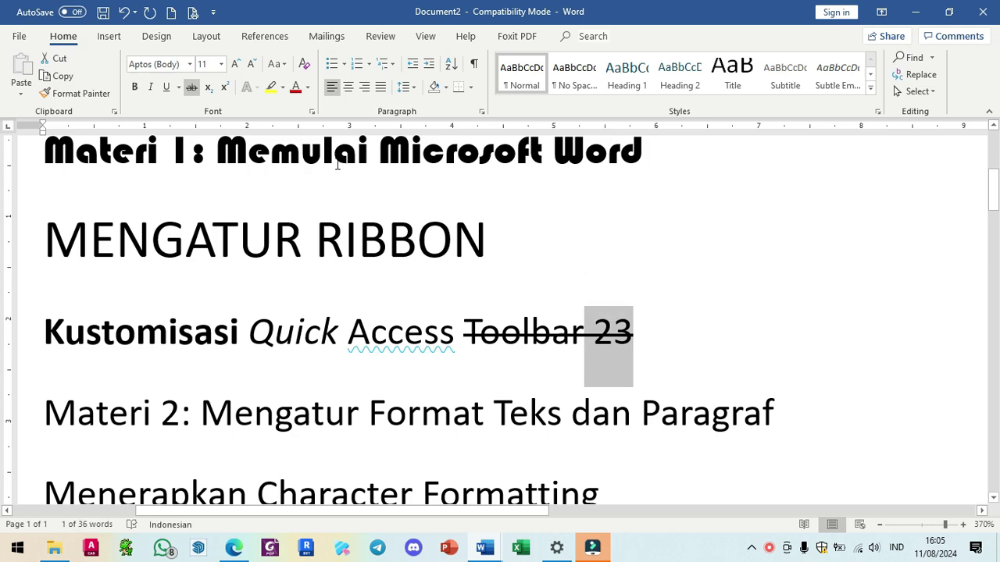
pyautogui.click(186, 89)
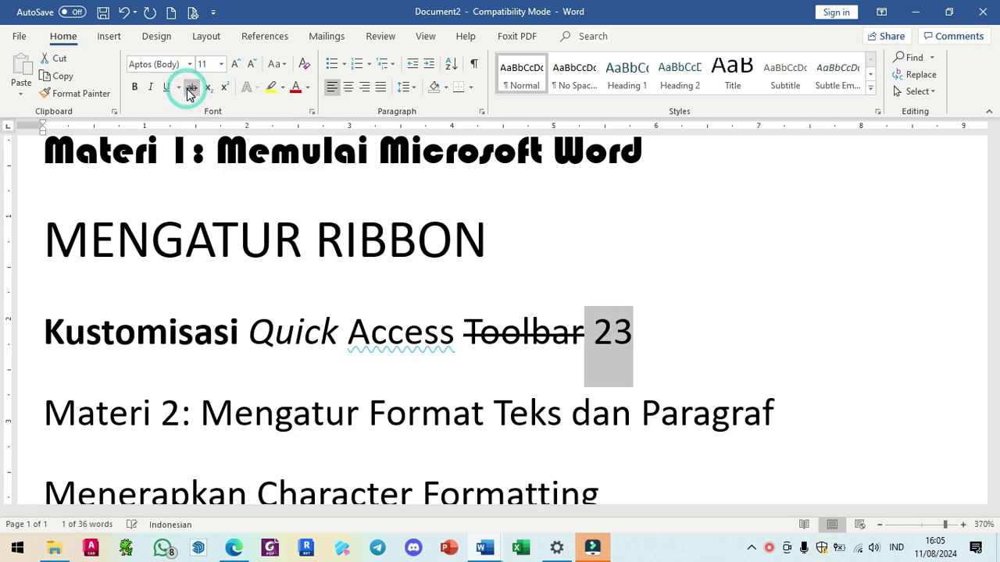
pyautogui.click(634, 334)
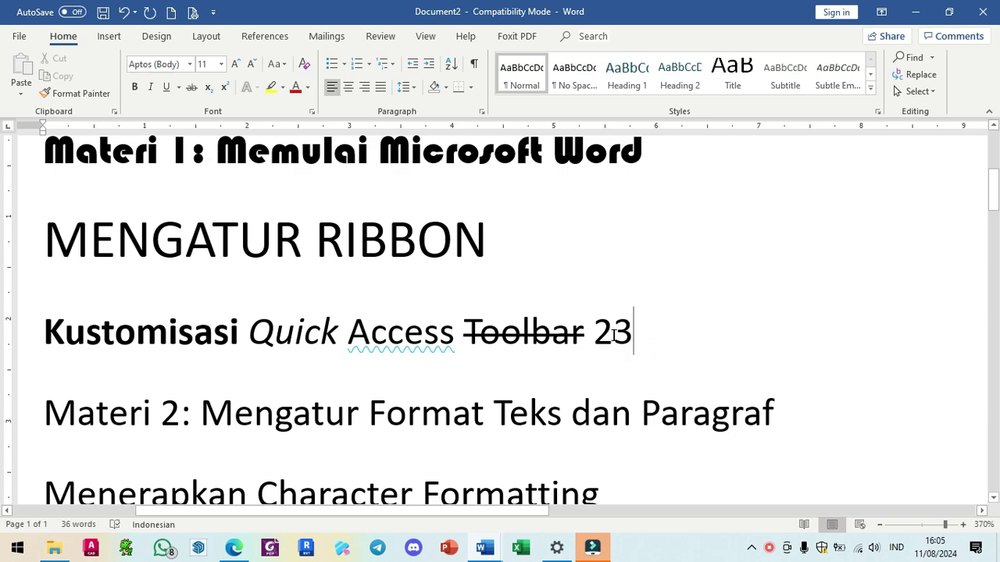
# - Format the digit 3 in "23" as subscript and change it to superscript
pyautogui.moveTo(593, 334); pyautogui.dragTo(634, 334)
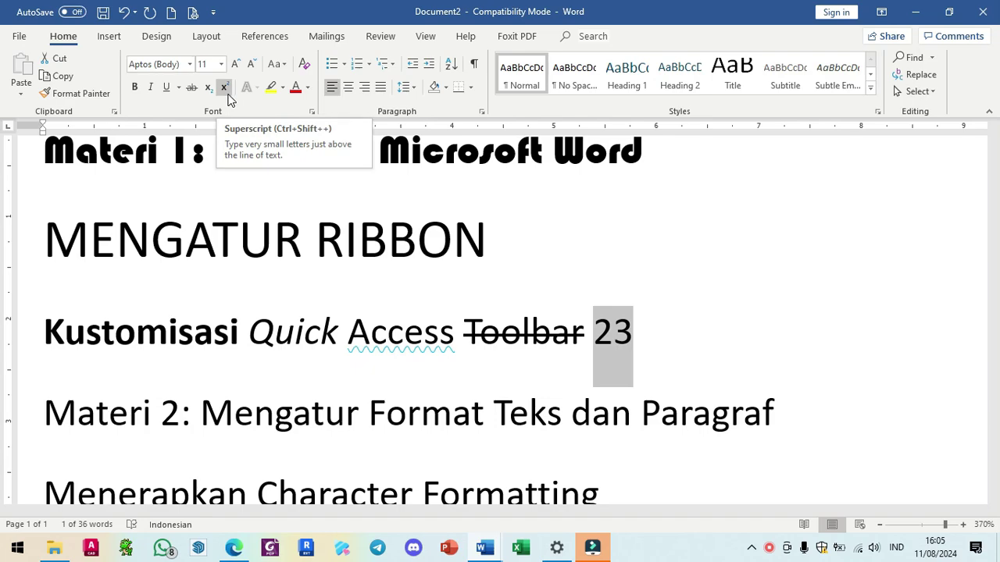
pyautogui.click(614, 334)
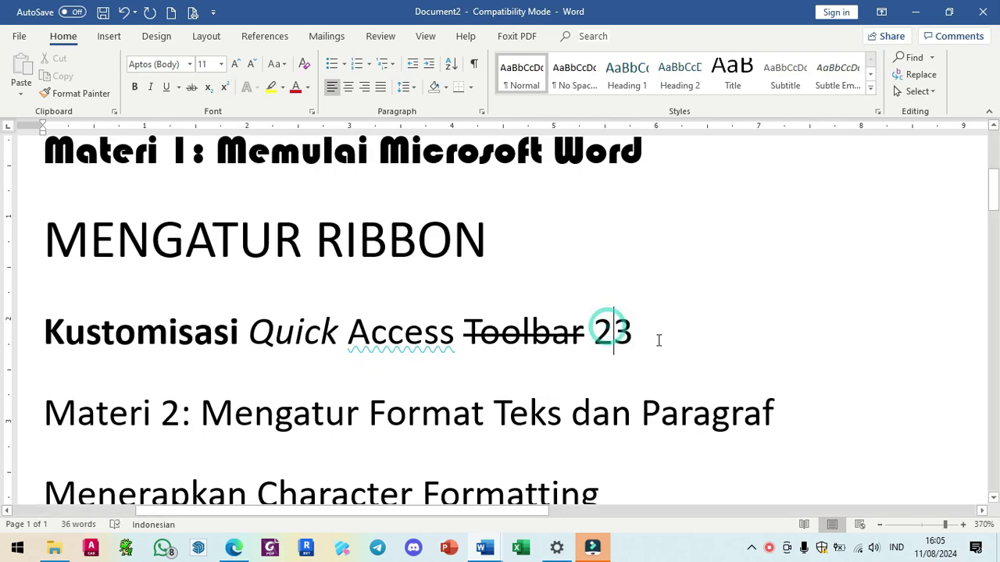
pyautogui.moveTo(615, 332); pyautogui.dragTo(634, 320)
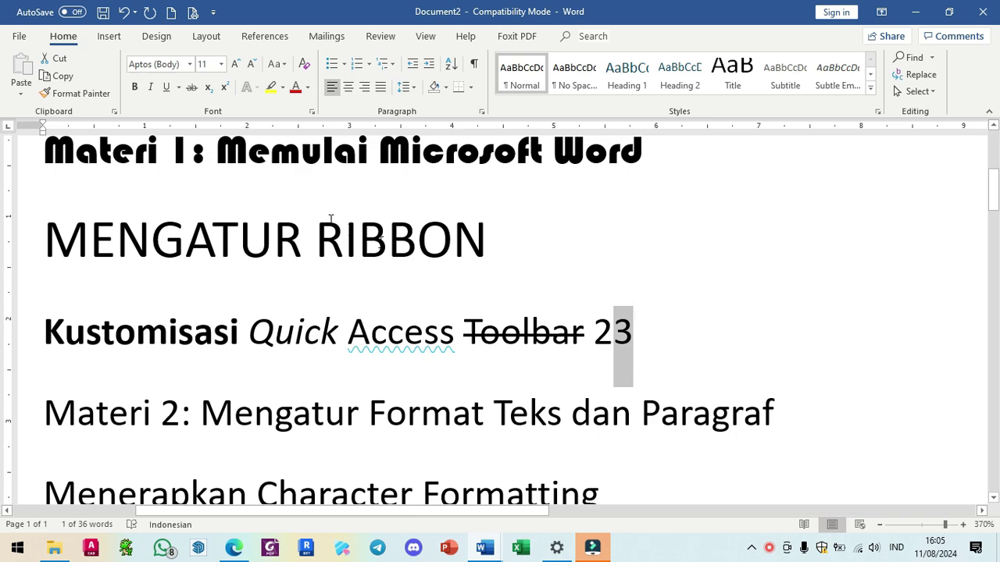
pyautogui.click(210, 88)
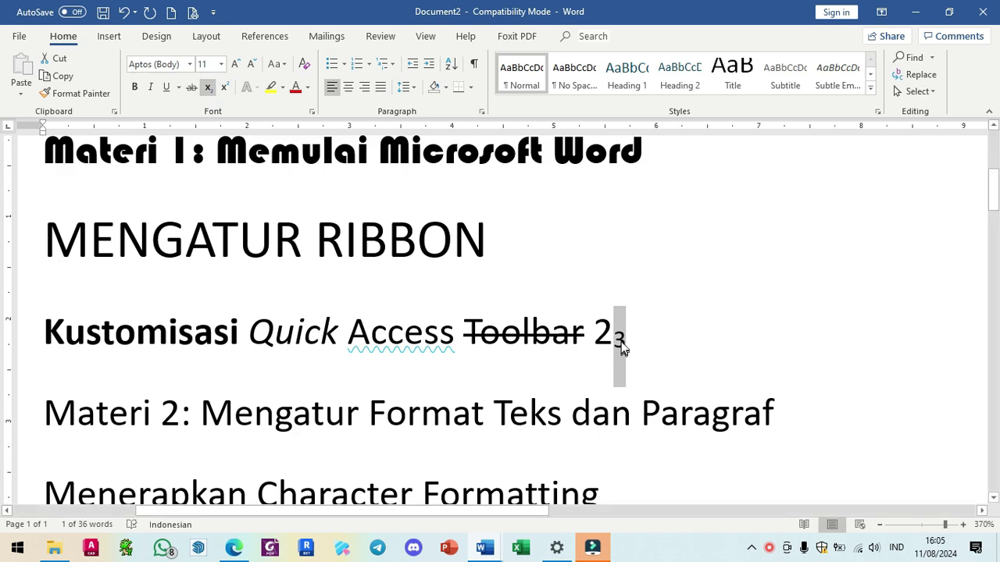
pyautogui.click(225, 88)
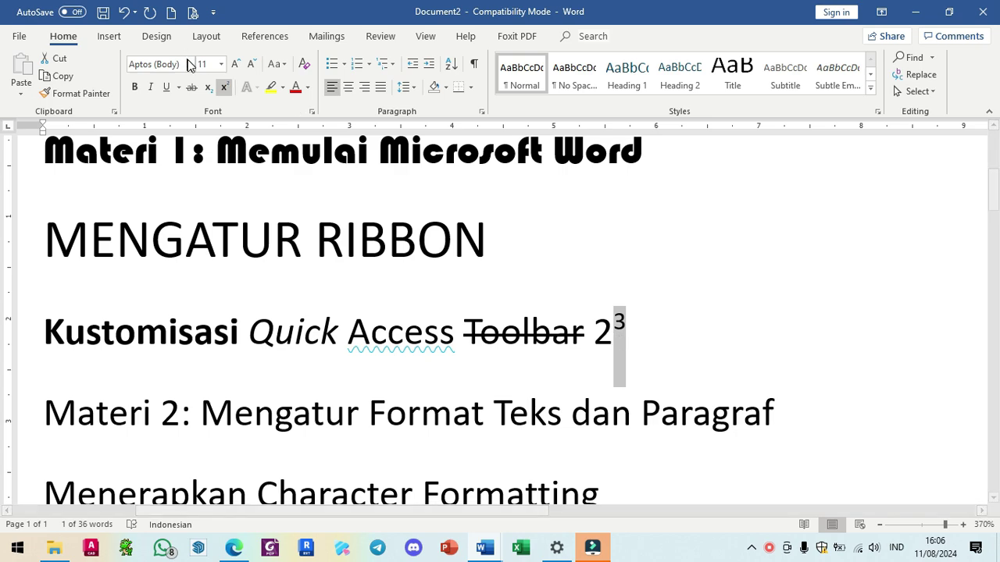
# - Alternate the digit 3 repeatedly between subscript and superscript, ending on superscript, and deselect it
pyautogui.click(209, 90)
pyautogui.click(222, 88)
pyautogui.click(209, 90)
pyautogui.click(223, 87)
pyautogui.click(209, 89)
pyautogui.click(225, 88)
pyautogui.click(208, 89)
pyautogui.click(224, 88)
pyautogui.click(209, 89)
pyautogui.click(224, 88)
pyautogui.click(208, 89)
pyautogui.click(224, 89)
pyautogui.click(209, 89)
pyautogui.click(224, 88)
pyautogui.click(224, 89)
pyautogui.click(224, 89)
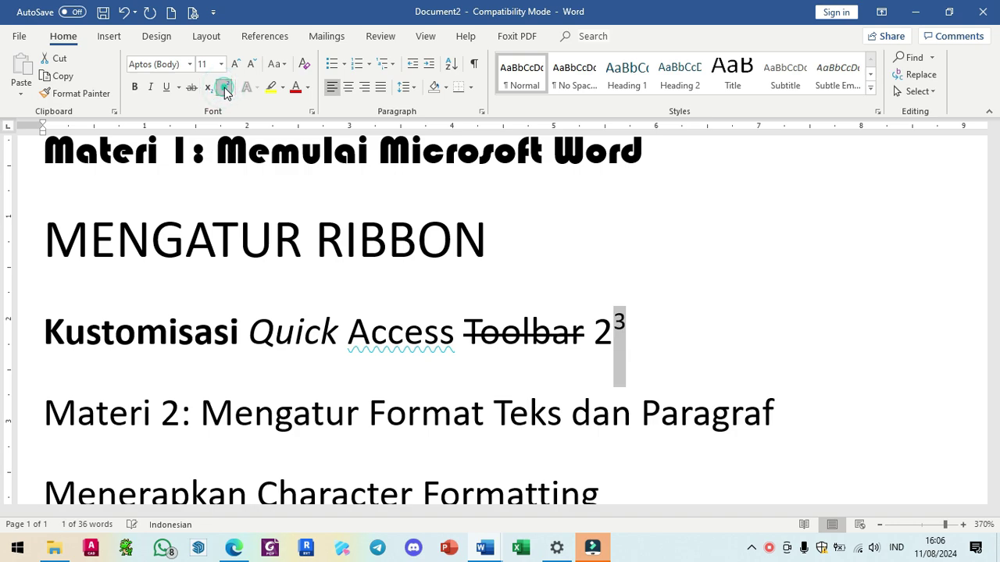
pyautogui.click(634, 332)
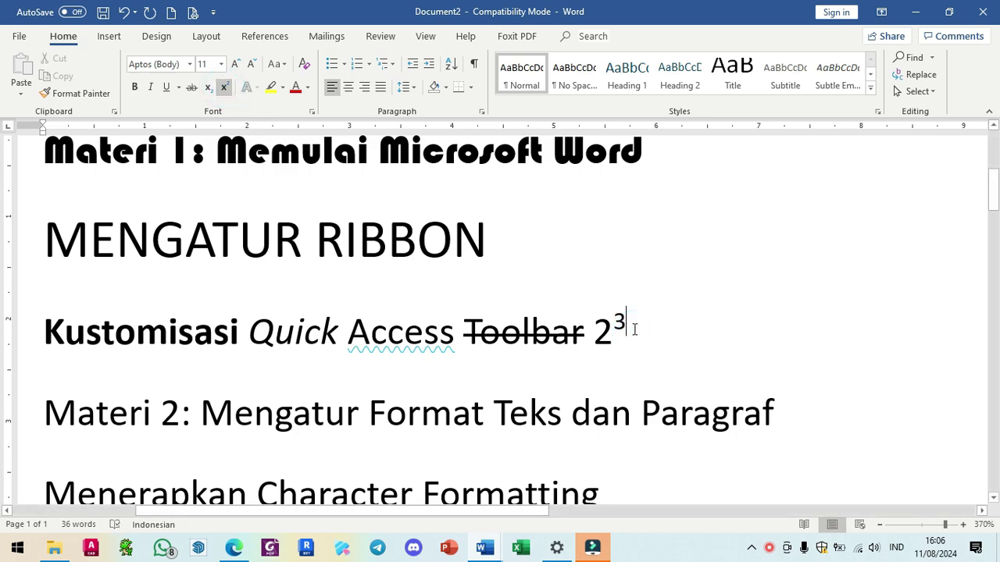
pyautogui.click(244, 92)
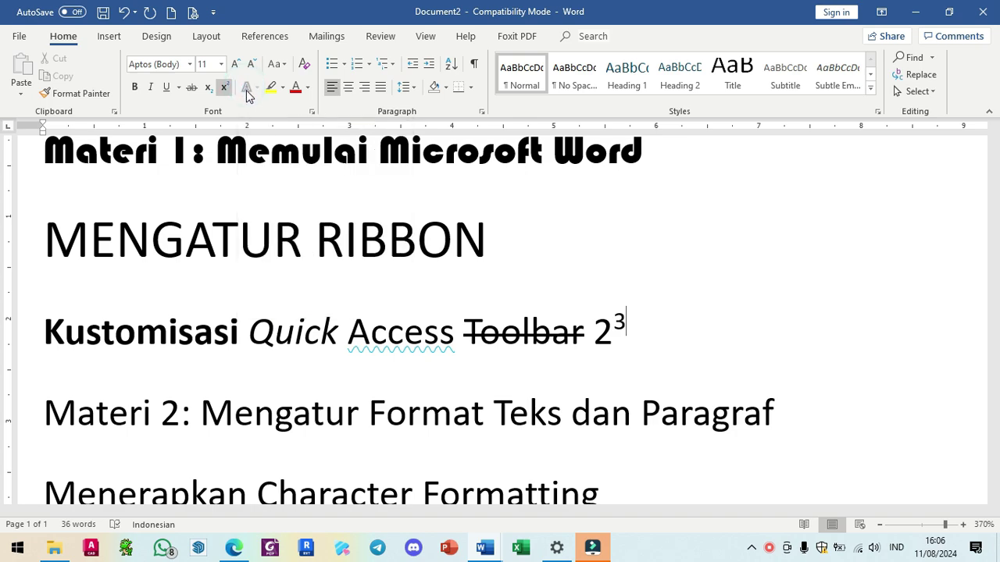
pyautogui.click(248, 91)
pyautogui.click(248, 91)
pyautogui.click(245, 92)
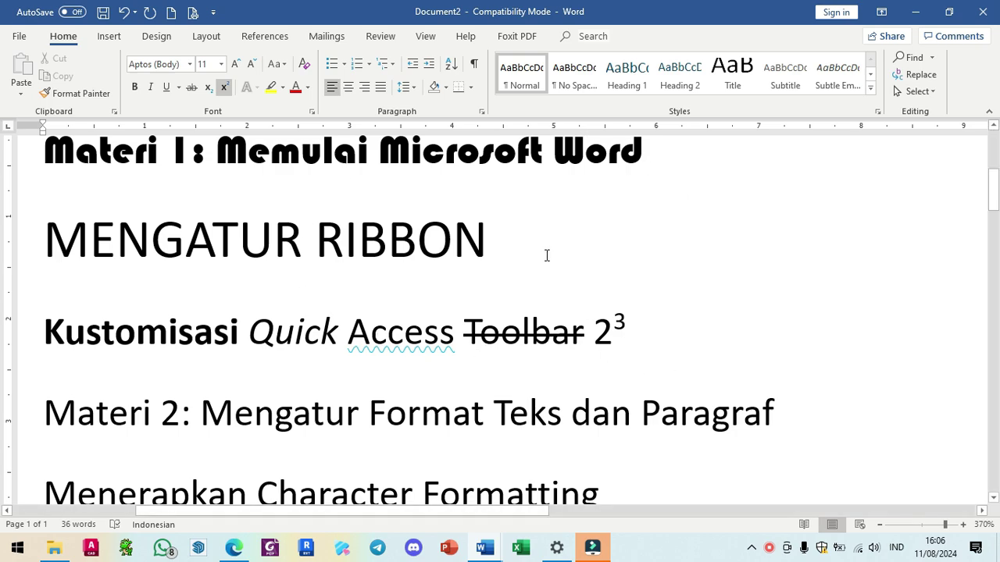
# - Start saving the document for the first time and browse for a save location
pyautogui.click(20, 39)
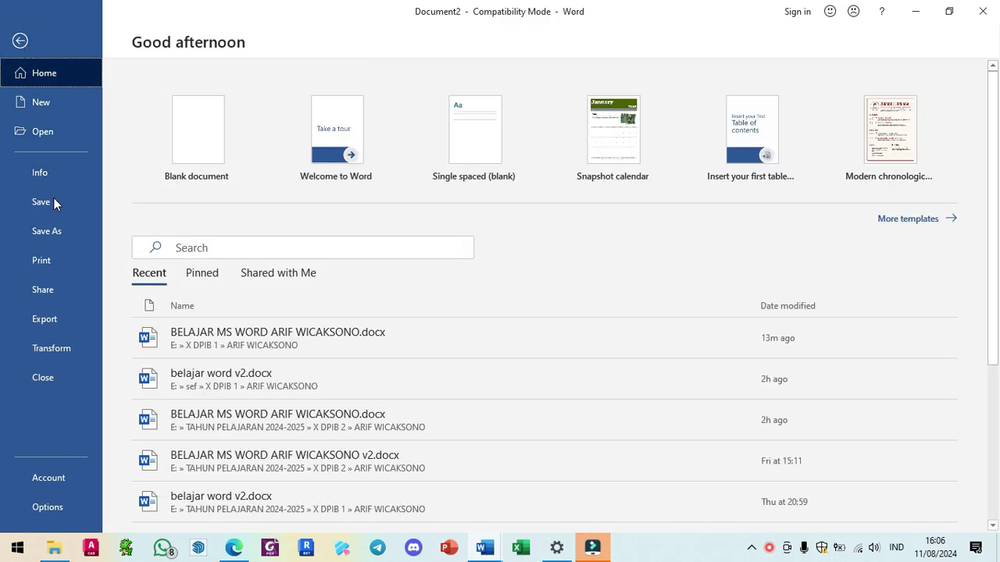
pyautogui.click(54, 205)
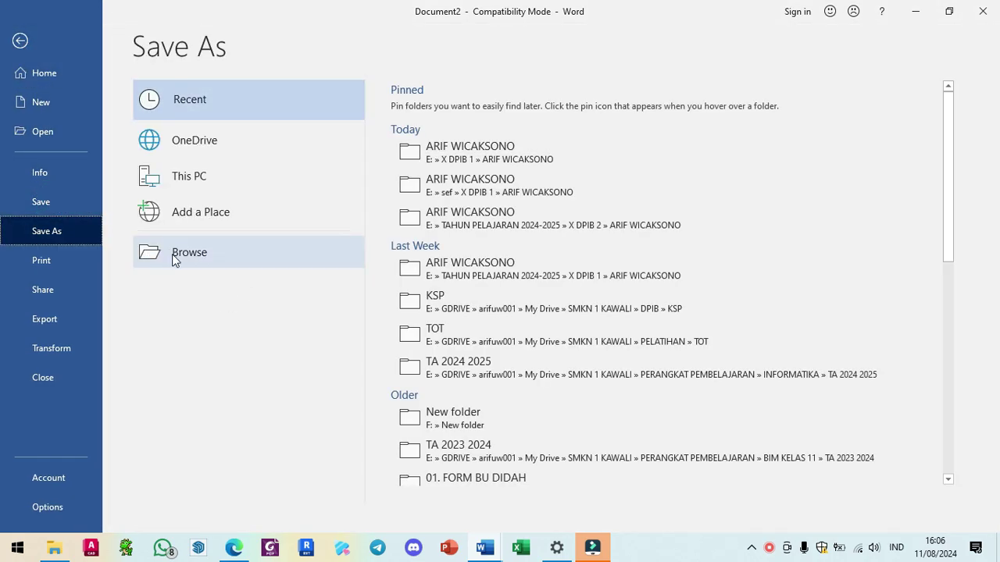
pyautogui.click(71, 202)
pyautogui.click(56, 234)
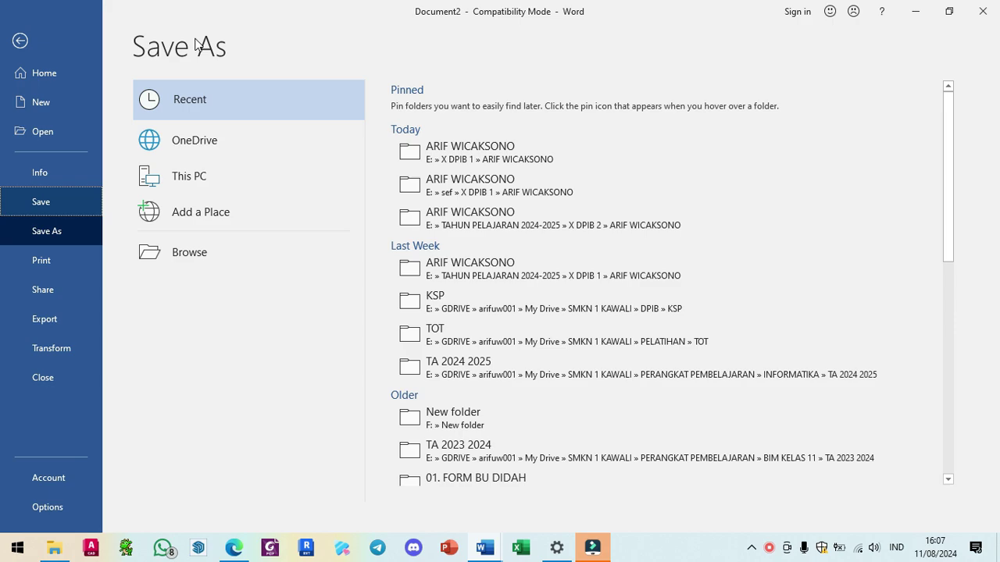
pyautogui.click(62, 202)
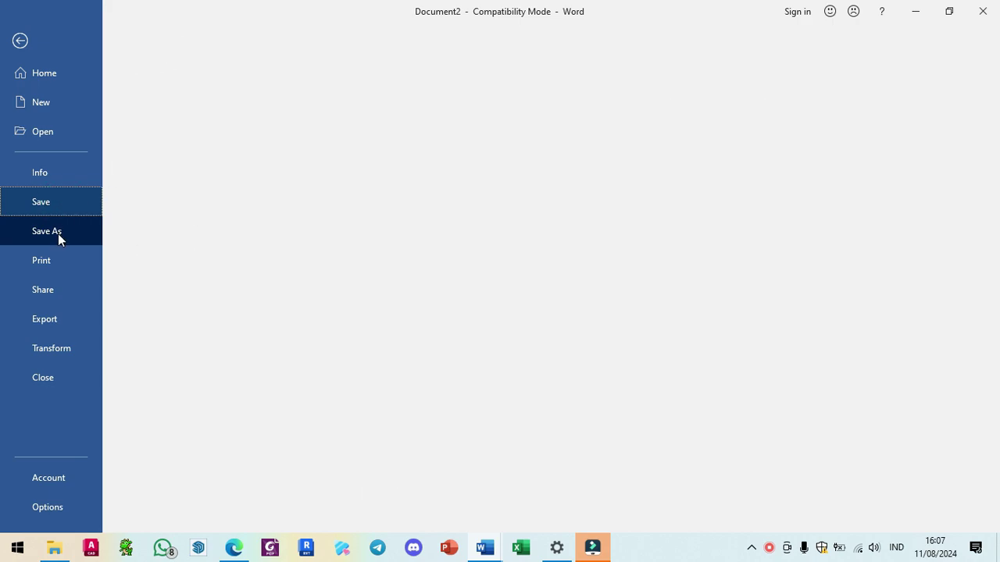
pyautogui.click(59, 235)
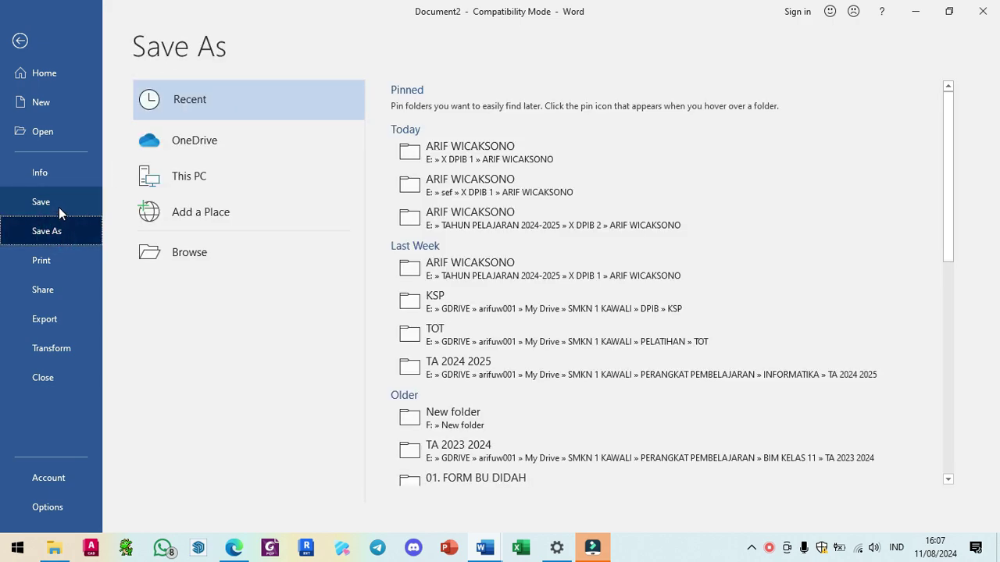
pyautogui.click(58, 201)
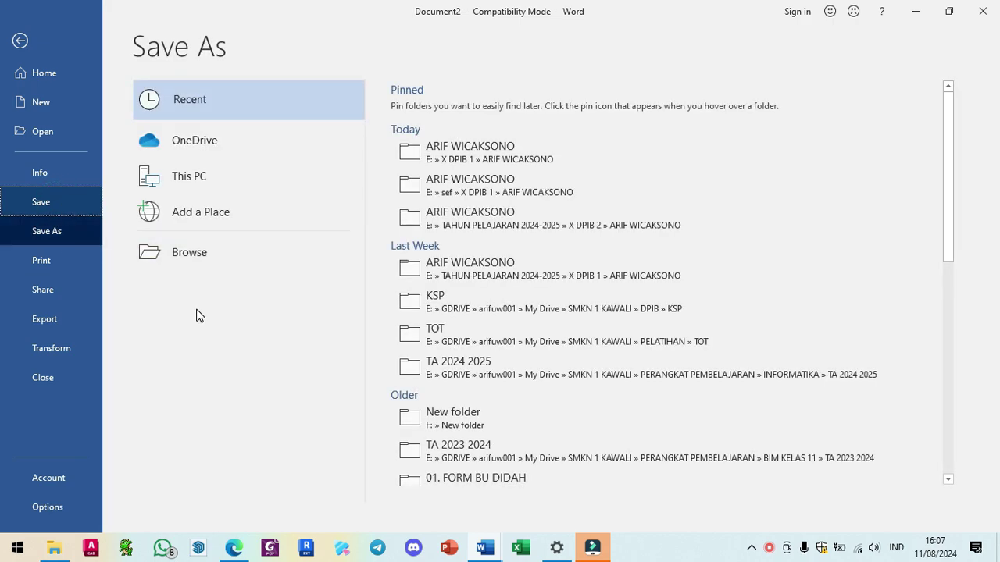
pyautogui.click(58, 201)
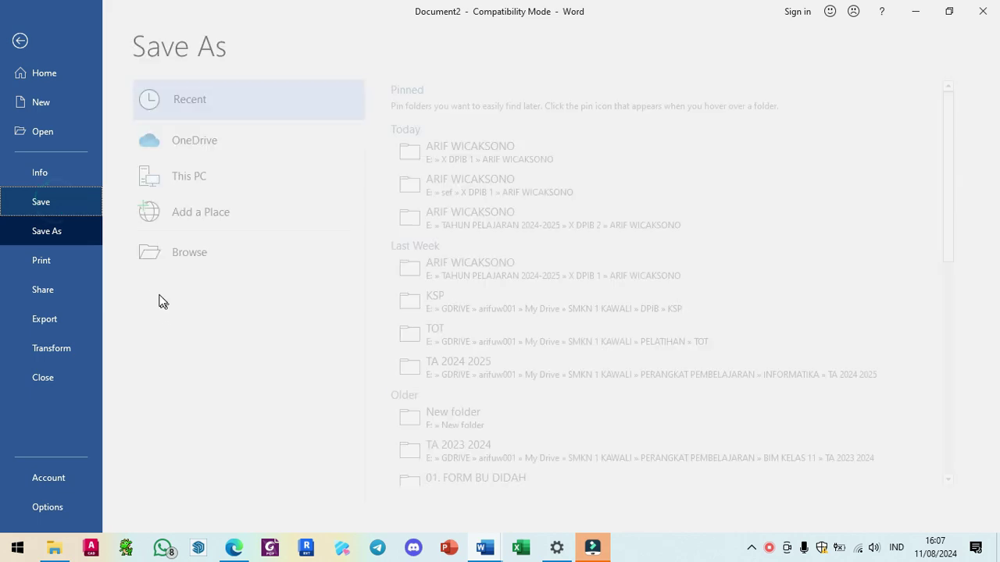
pyautogui.click(199, 260)
pyautogui.click(195, 256)
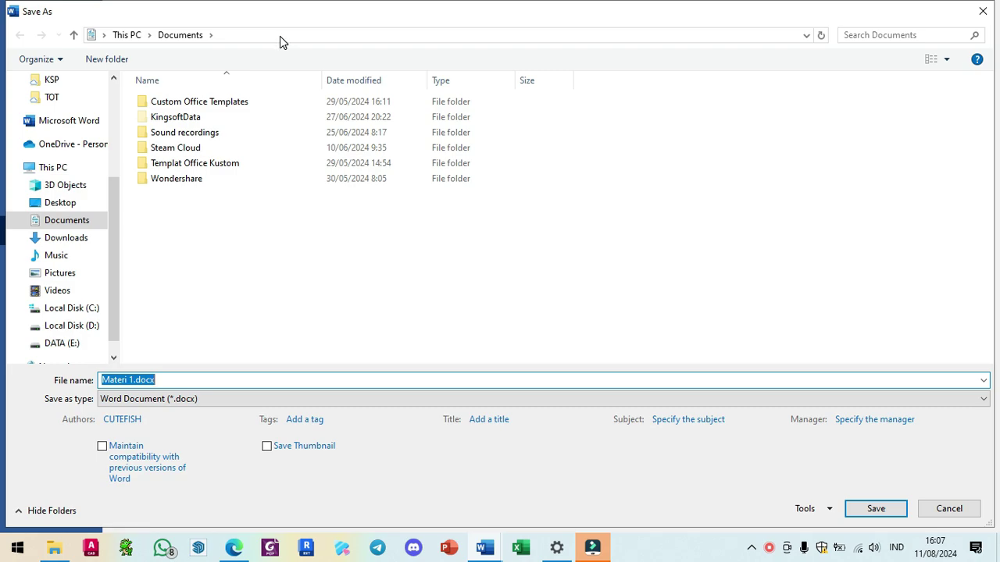
# - Go to the "TAHUN PELAJARAN 2024-2025" folder on Local Disk (D:) as the save location
pyautogui.scroll(-1, 116, 269)
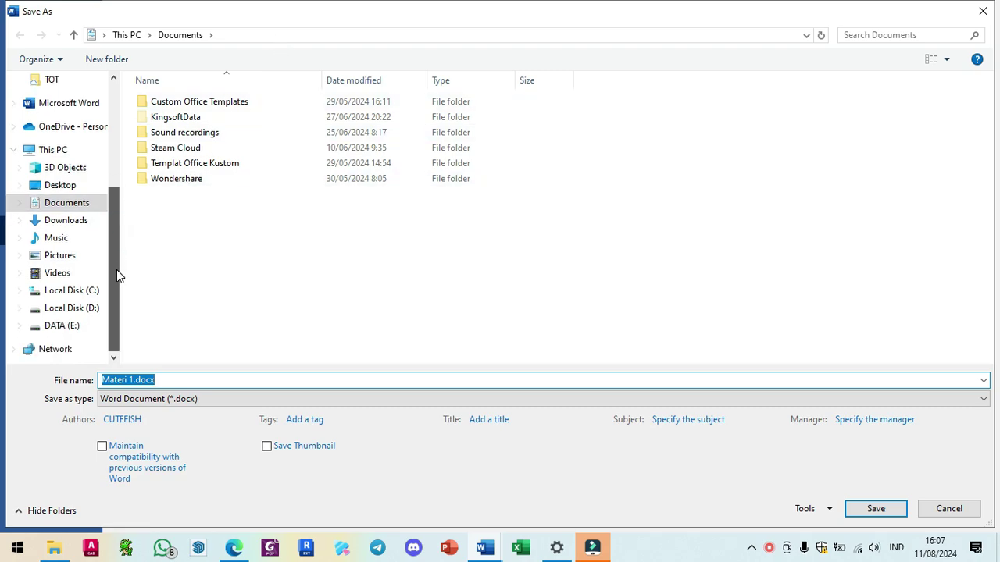
pyautogui.click(72, 309)
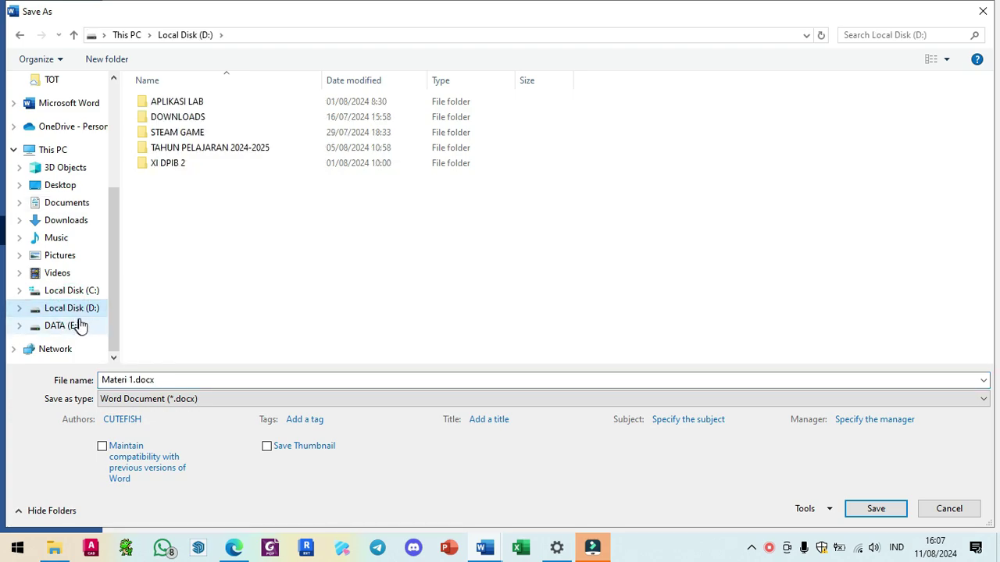
pyautogui.click(170, 165)
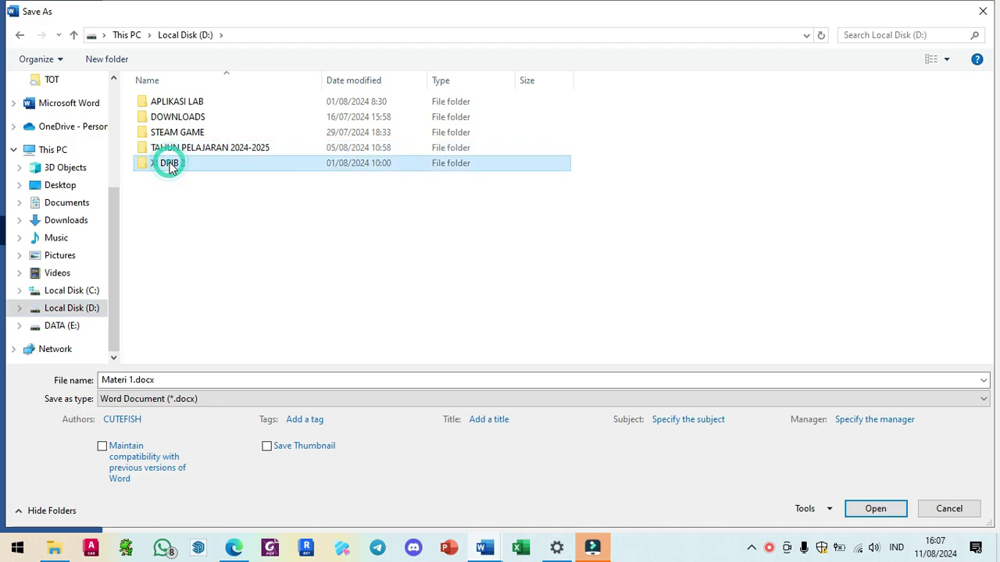
pyautogui.click(207, 148)
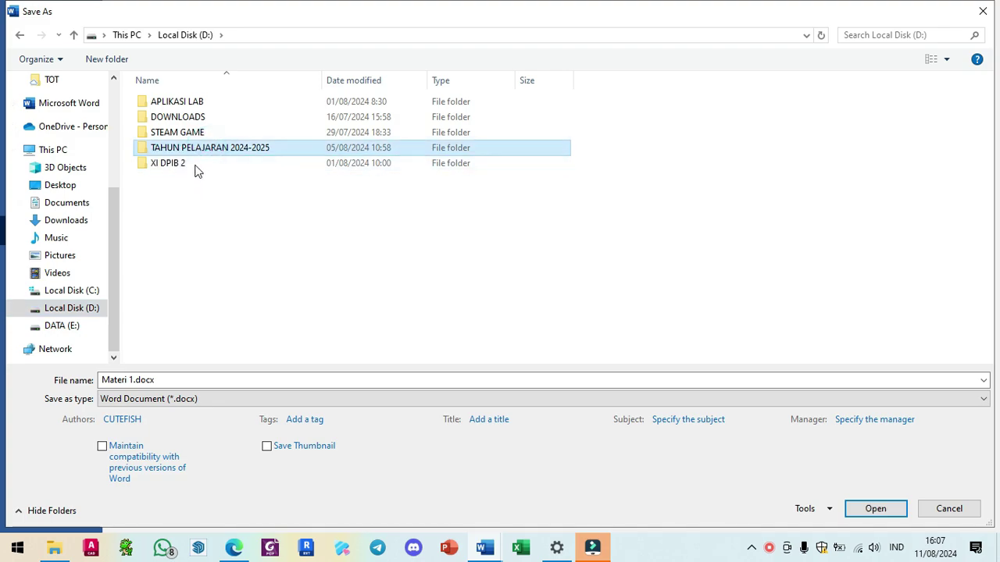
pyautogui.doubleClick(200, 149)
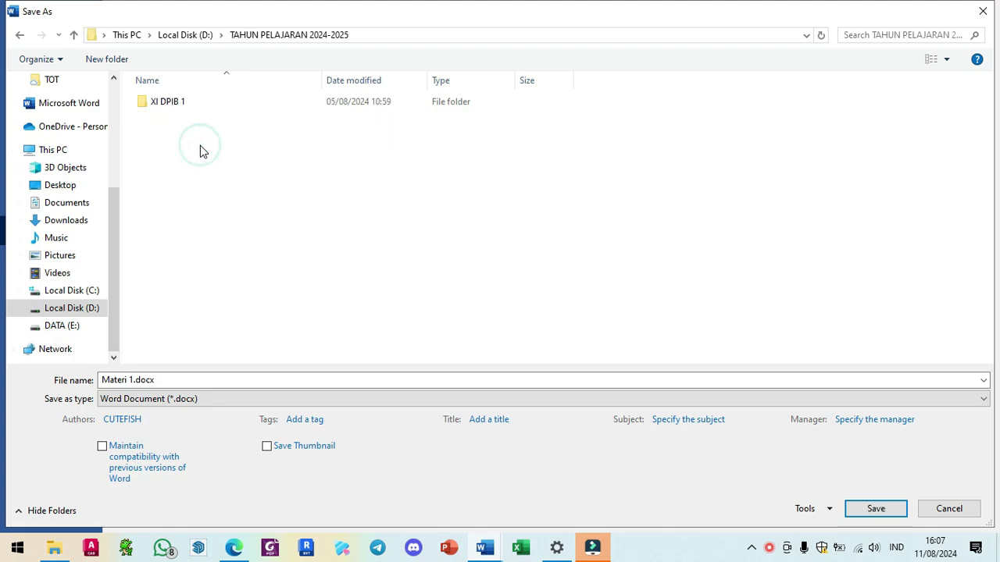
# - Create a folder named "X DPIB 3" inside "TAHUN PELAJARAN 2024-2025" and open it
pyautogui.click(107, 59)
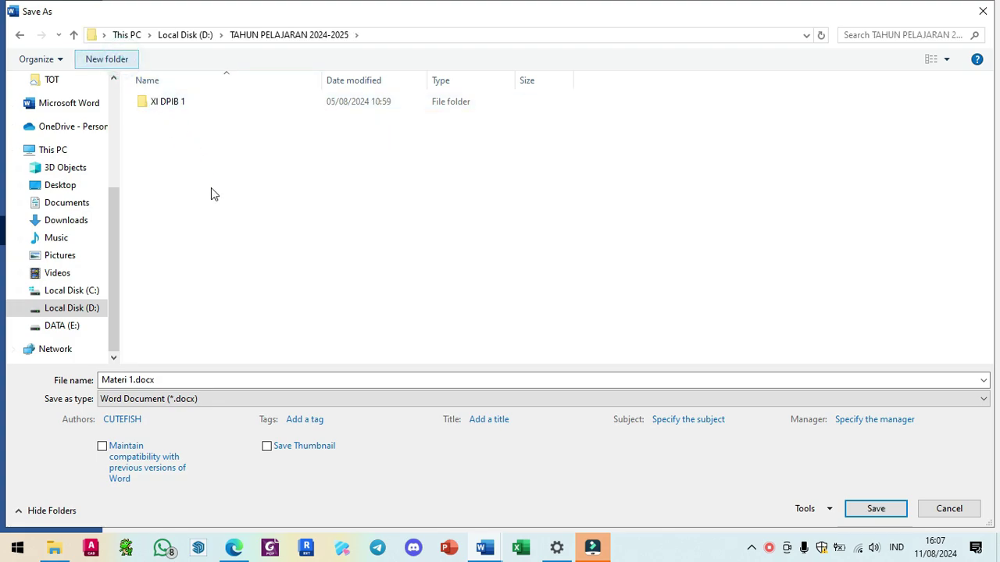
pyautogui.write('X D')
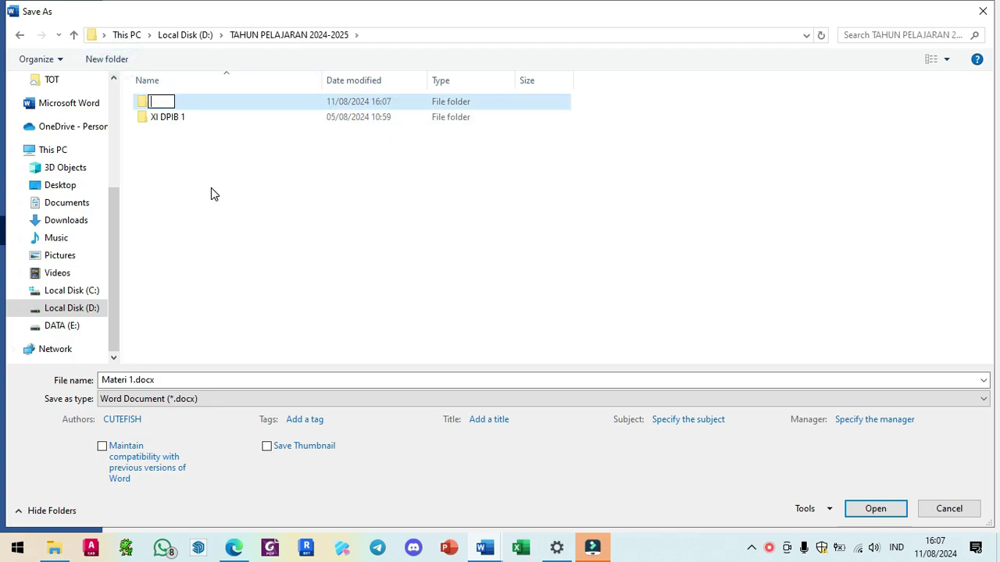
pyautogui.write('PIB 3')
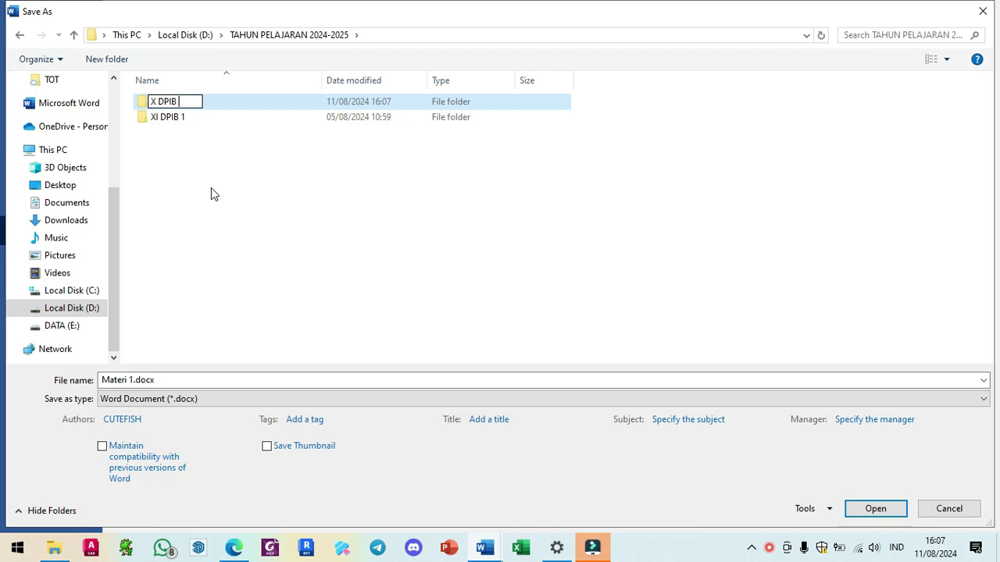
pyautogui.press('Return')
pyautogui.press('Return')
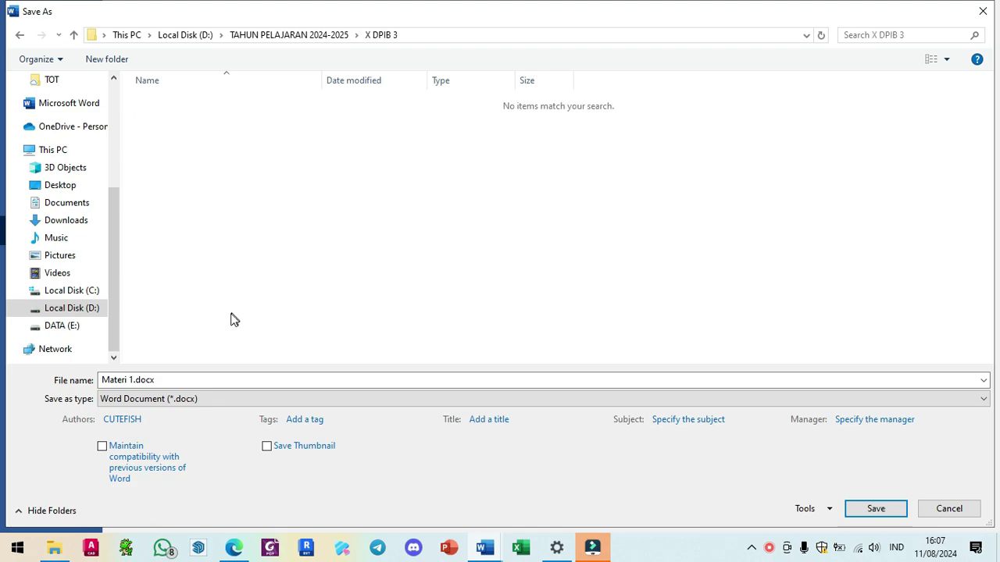
# - Save the document in the "X DPIB 3" folder as "BELJAR MS WORD PEMULA", accepting the upgrade to the newest file format
pyautogui.click(208, 378)
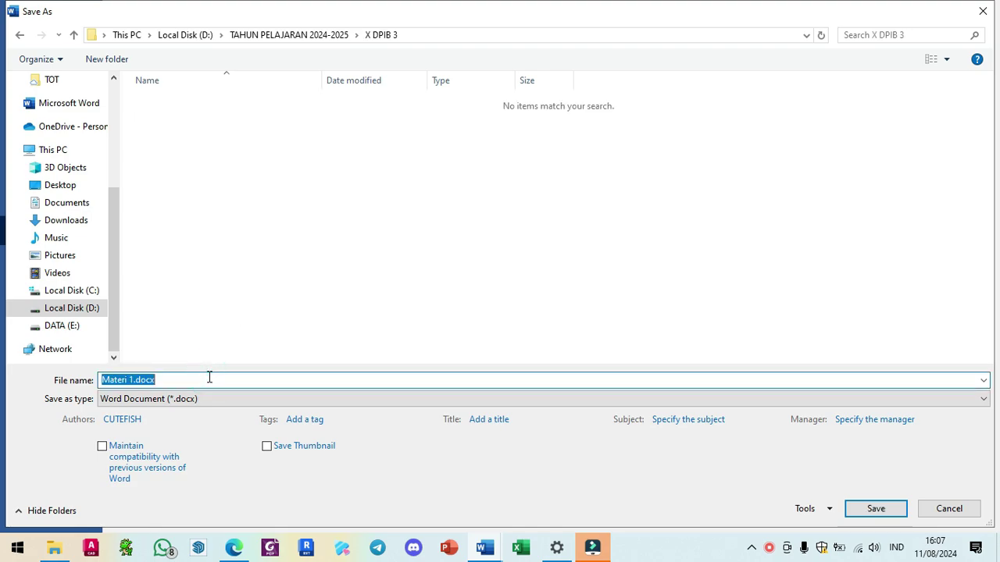
pyautogui.write('BELJAR')
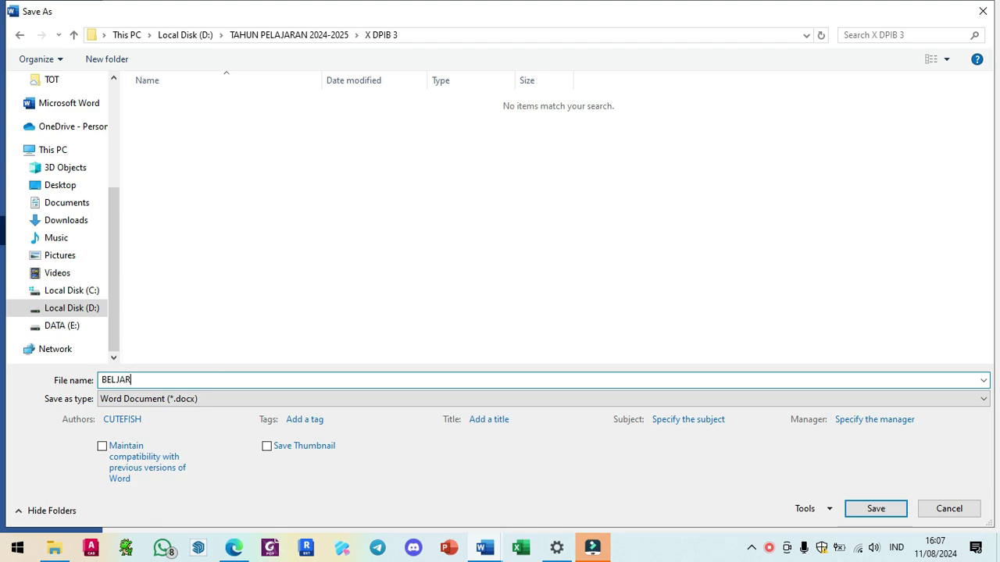
pyautogui.write(' MS WORD PEMULA')
pyautogui.click(869, 509)
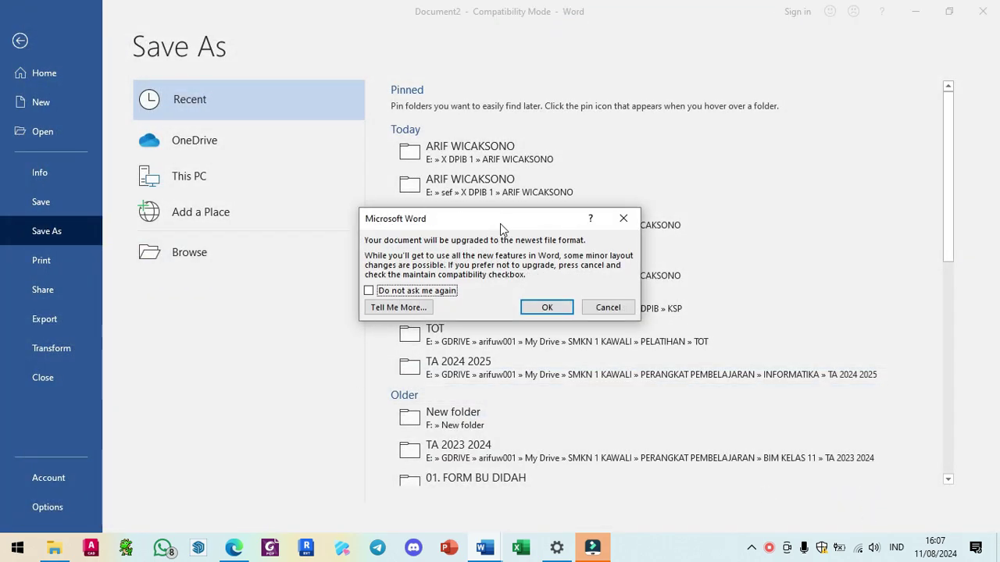
pyautogui.click(549, 307)
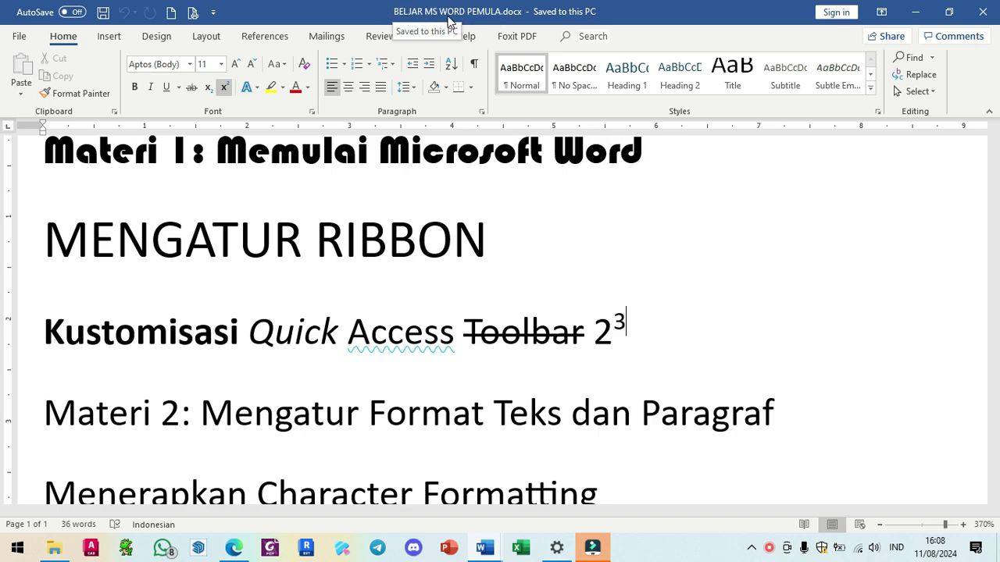
# - Apply the orange outlined text effect to the "Menerapkan Character Formatting" line and deselect it
pyautogui.click(249, 88)
pyautogui.click(251, 92)
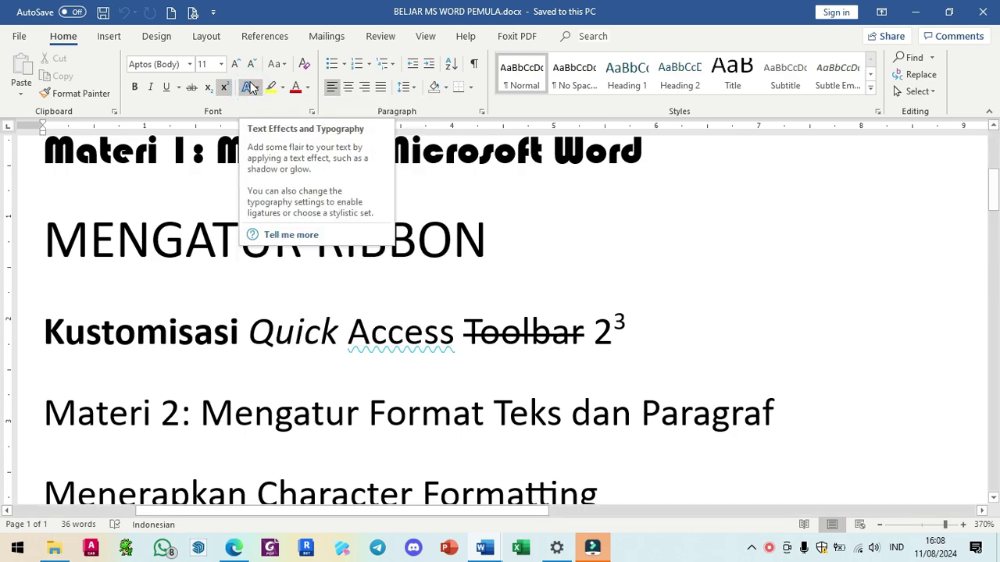
pyautogui.scroll(-2, 356, 237)
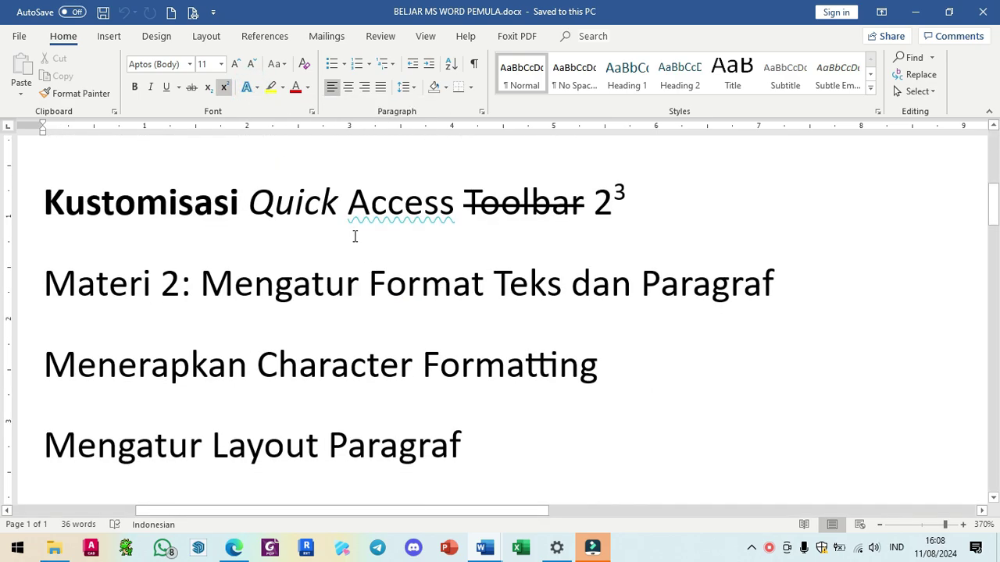
pyautogui.scroll(4, 354, 232)
pyautogui.scroll(-4, 352, 231)
pyautogui.scroll(-2, 168, 331)
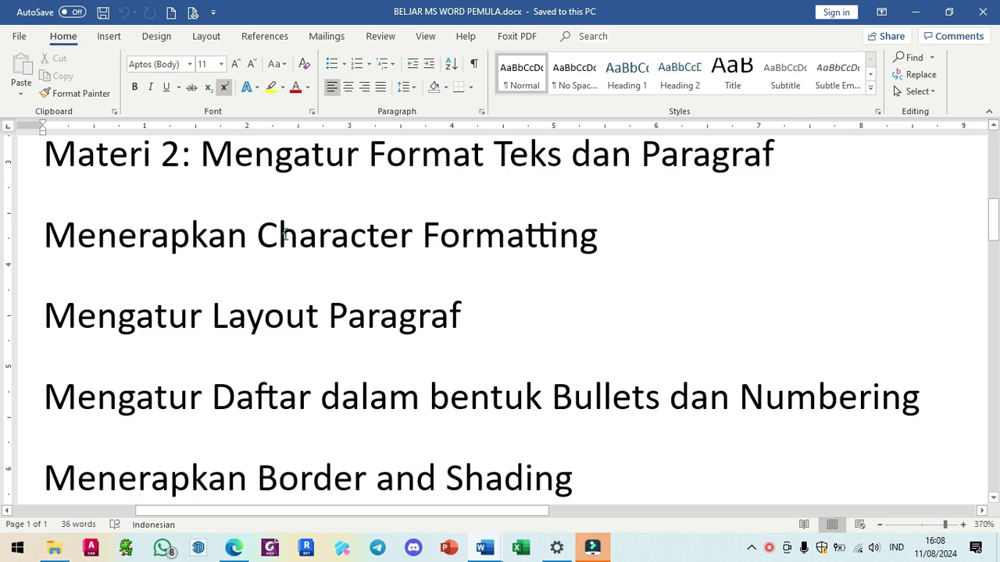
pyautogui.tripleClick(285, 233)
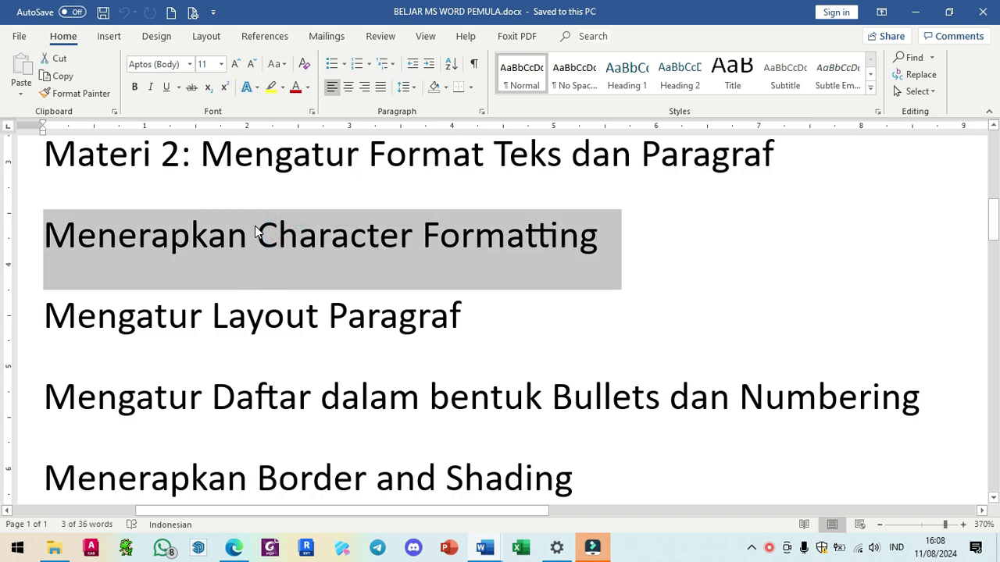
pyautogui.click(247, 89)
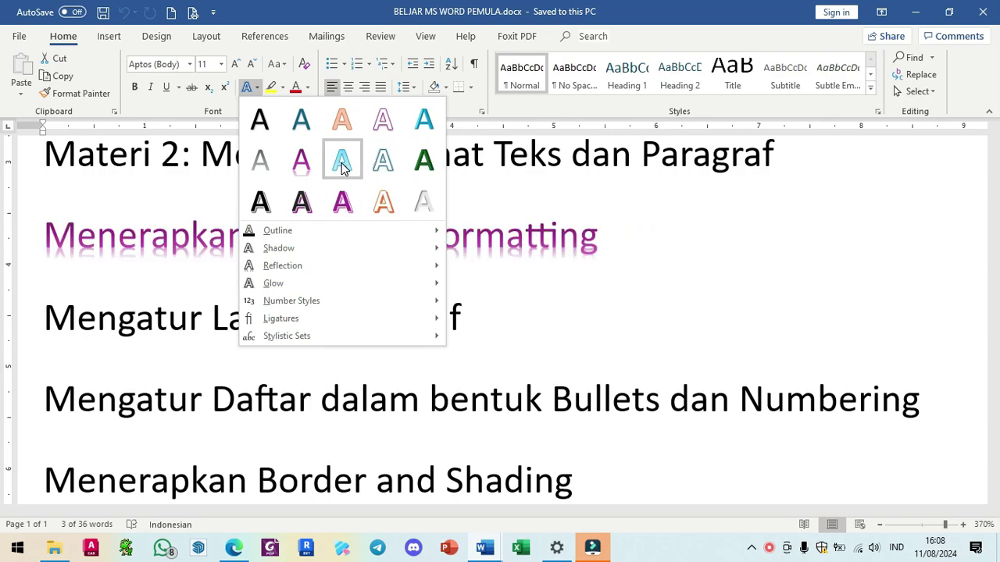
pyautogui.click(384, 202)
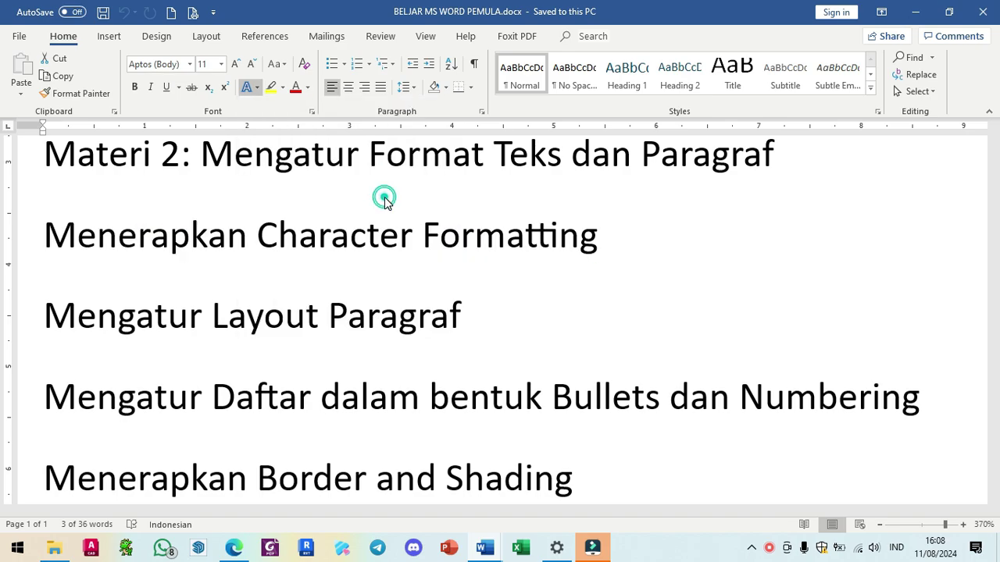
pyautogui.click(349, 239)
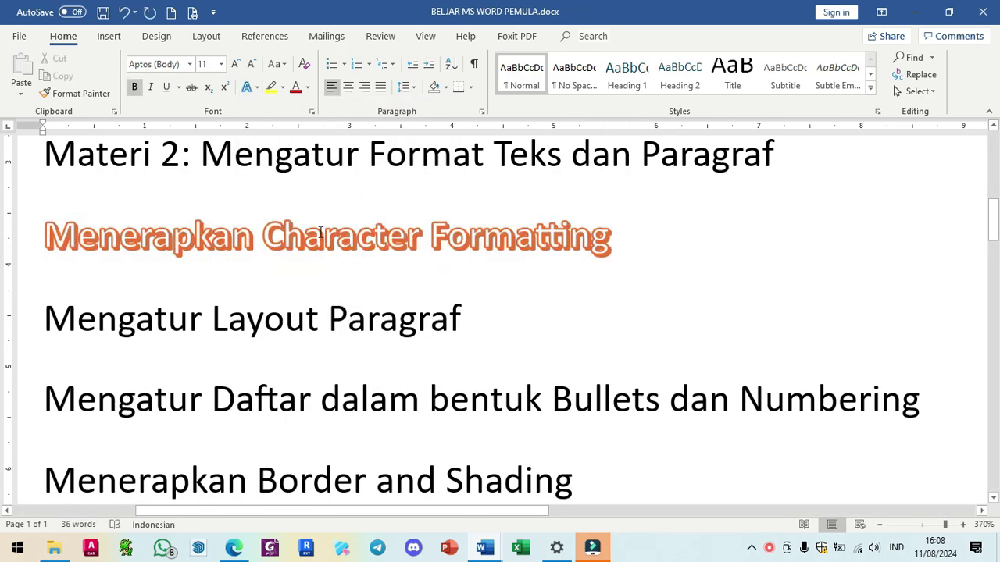
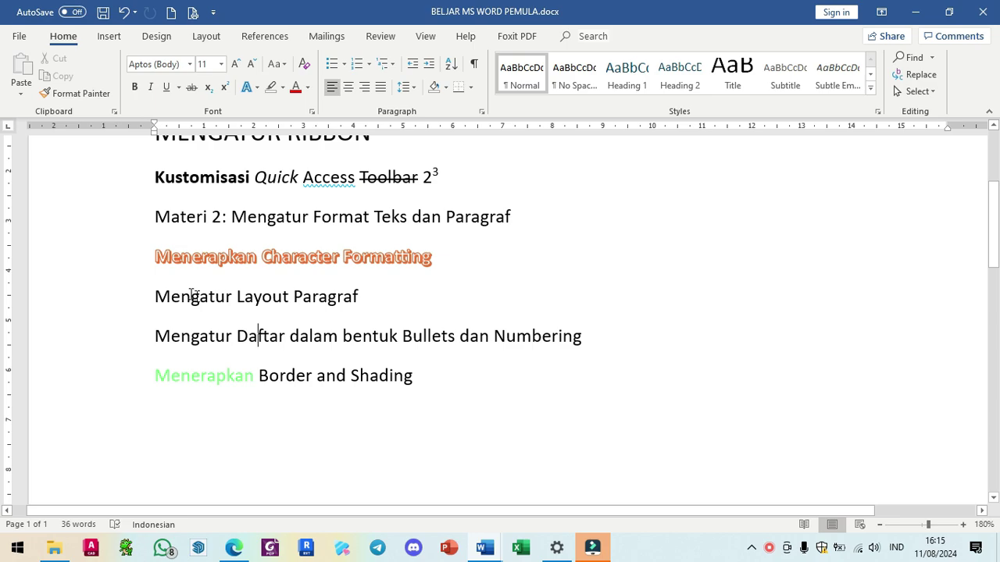
# - Generate sample paragraphs with =RAND() below the "Menerapkan Border and Shading" line, leaving an empty line between
pyautogui.scroll(-1, 250, 343)
pyautogui.scroll(-1, 250, 342)
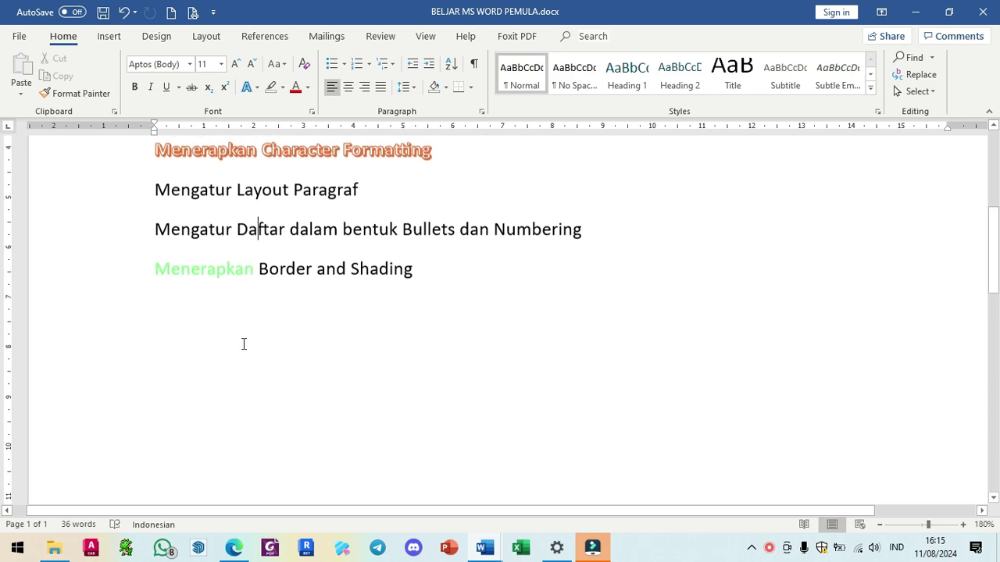
pyautogui.click(193, 306)
pyautogui.click(444, 253)
pyautogui.click(441, 254)
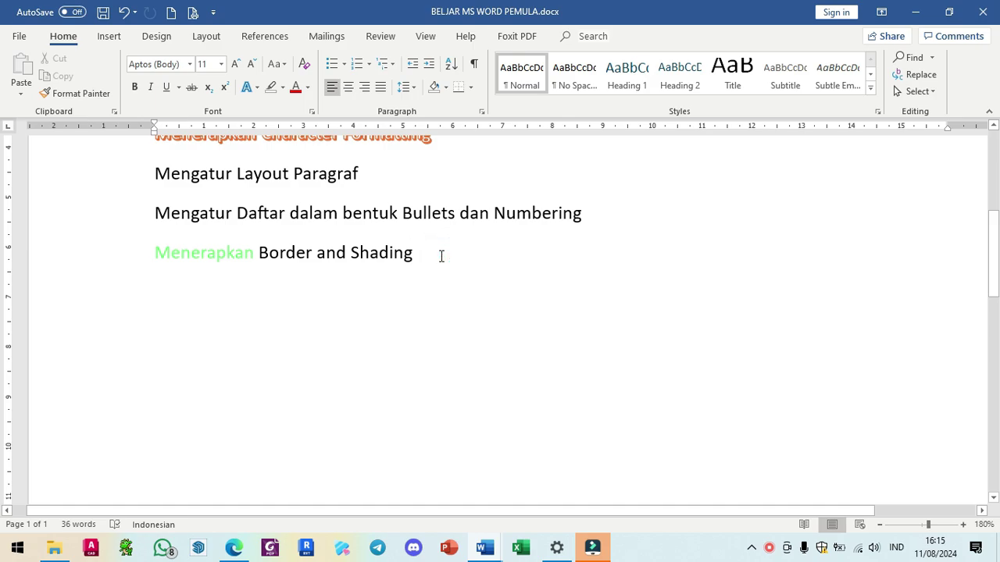
pyautogui.press('Return')
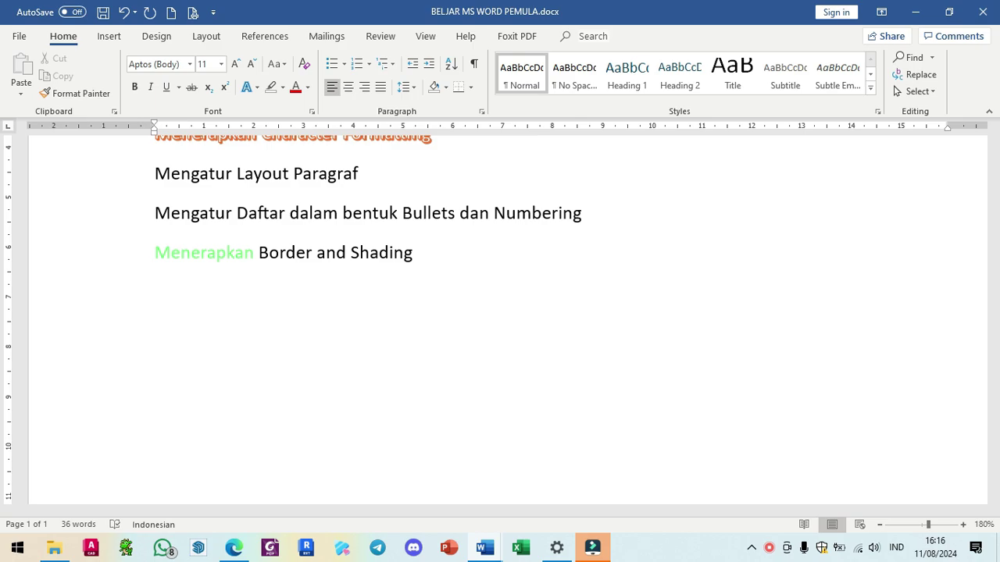
pyautogui.write('=ra')
pyautogui.press('BackSpace')
pyautogui.press('BackSpace')
pyautogui.write('RAND()')
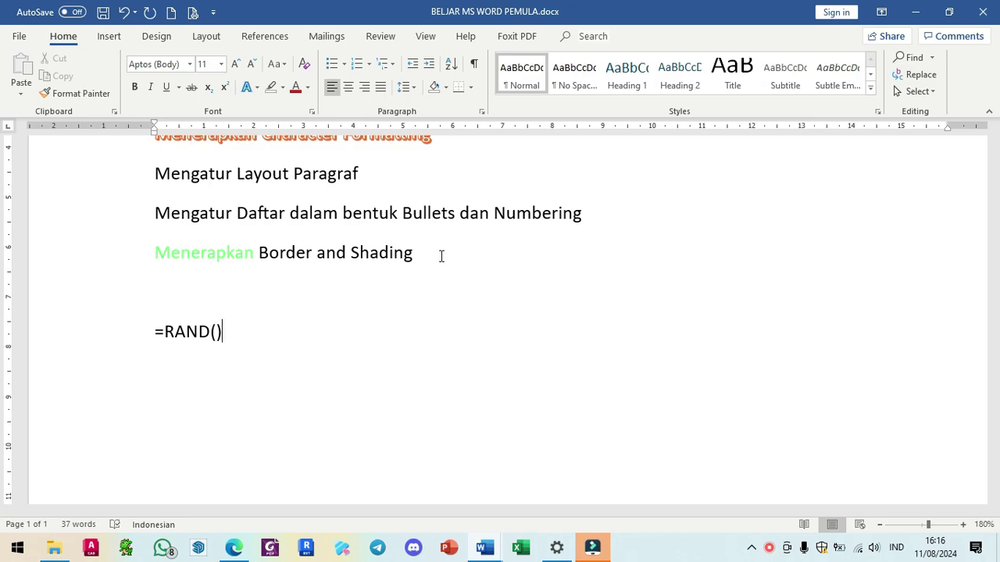
pyautogui.press('Return')
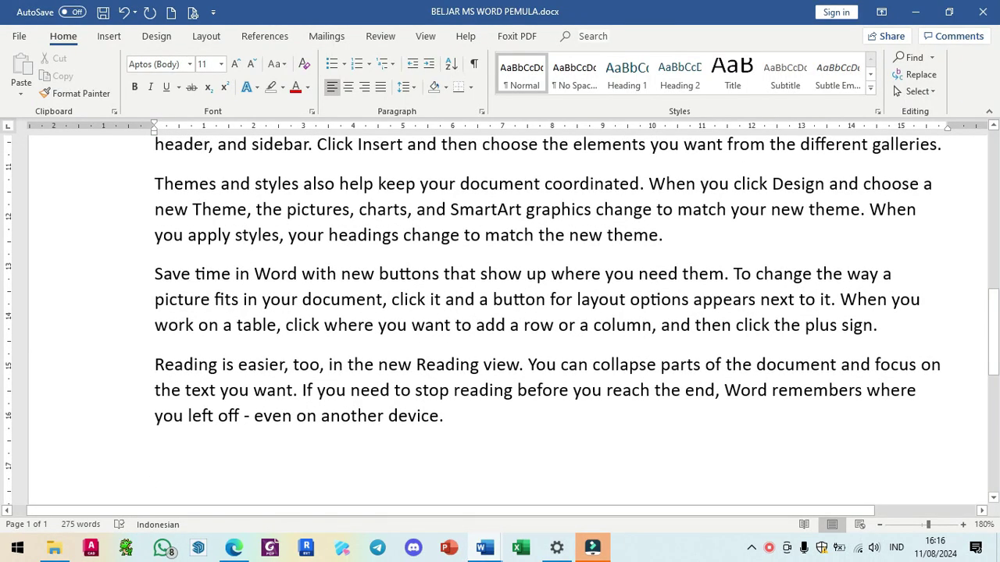
# - Switch the sample paragraph starting "Video provides" through centred and right alignment, ending on justified, and deselect it
pyautogui.scroll(2, 384, 422)
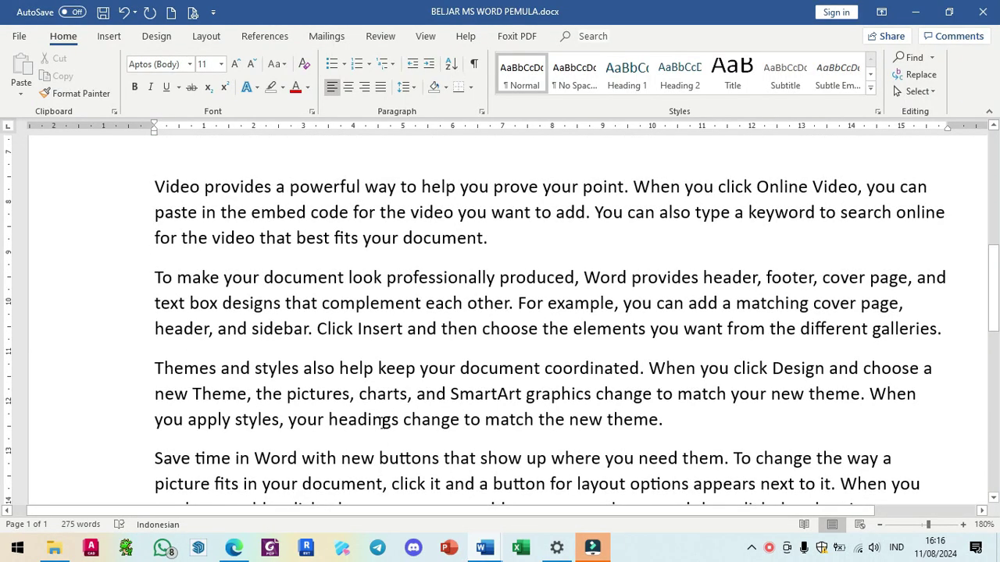
pyautogui.scroll(-1, 382, 426)
pyautogui.scroll(-1, 382, 425)
pyautogui.scroll(1, 373, 439)
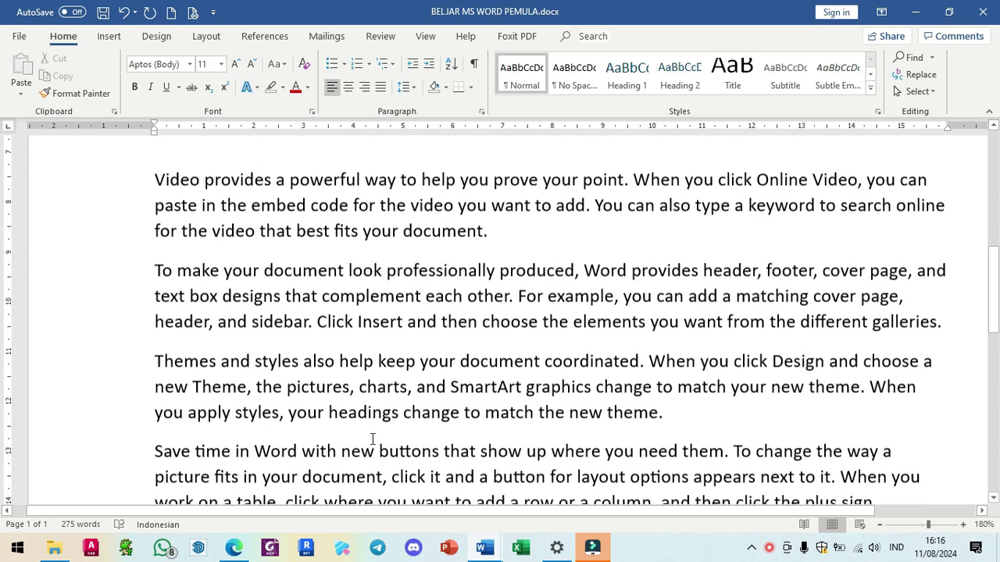
pyautogui.scroll(1, 378, 419)
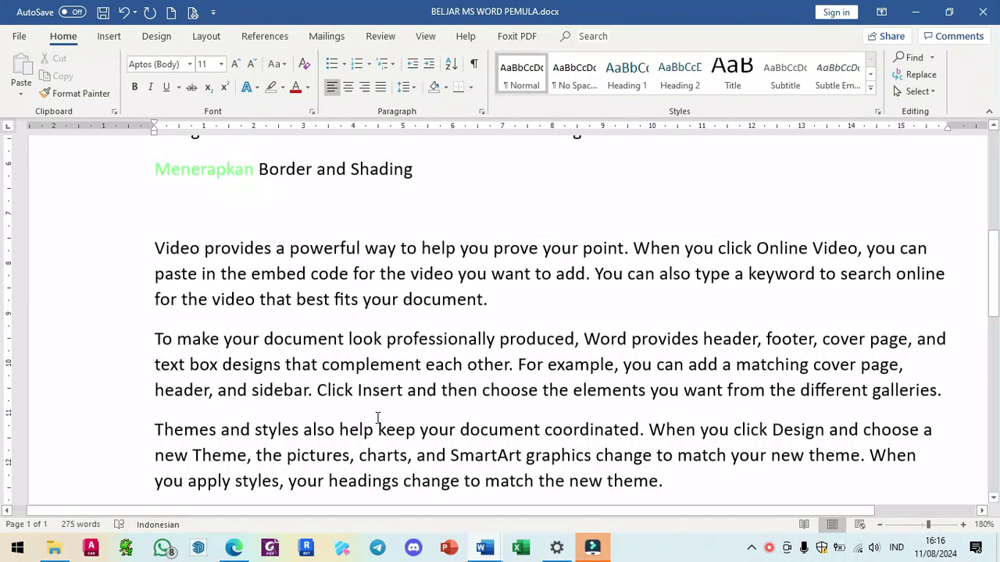
pyautogui.scroll(1, 377, 419)
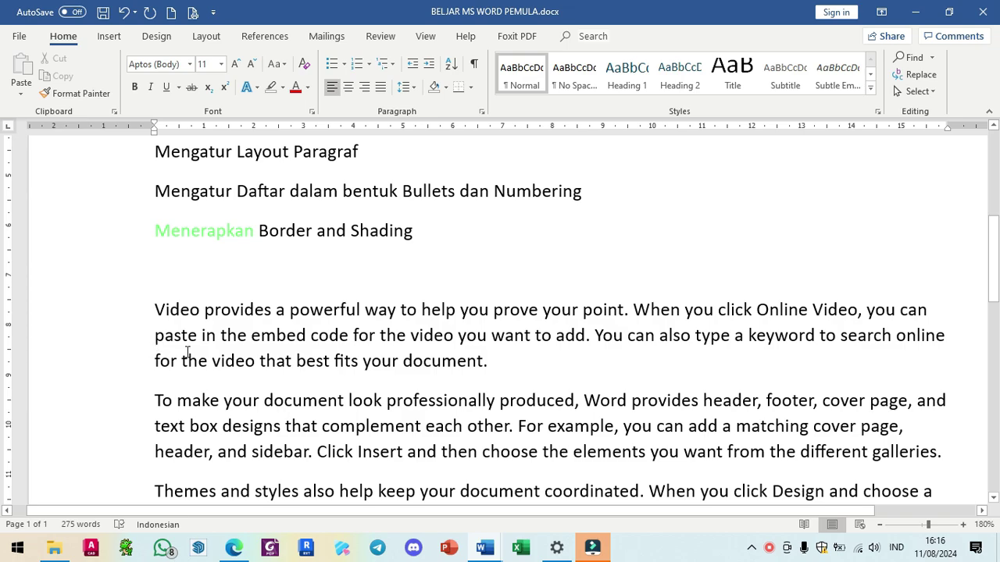
pyautogui.scroll(1, 191, 352)
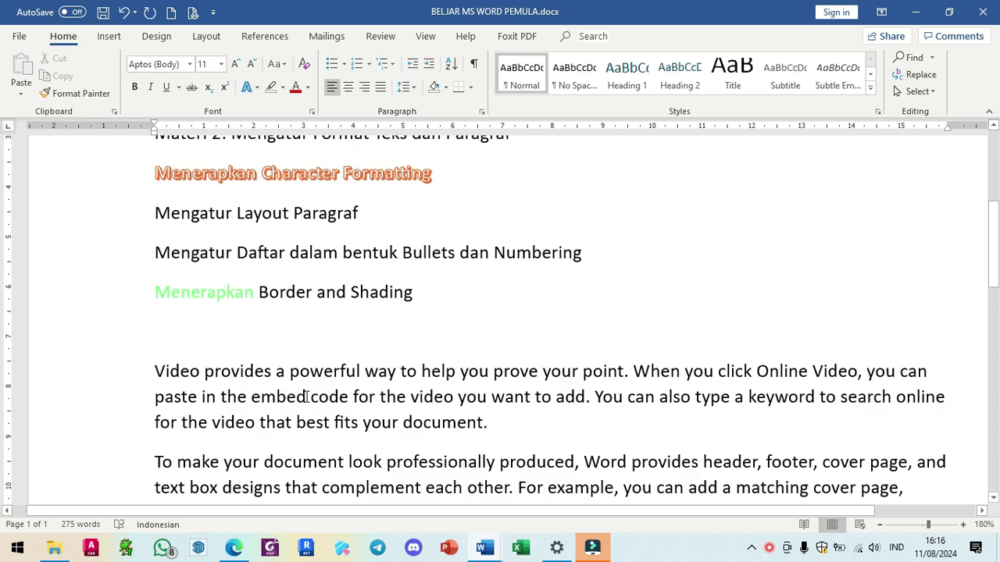
pyautogui.tripleClick(480, 391)
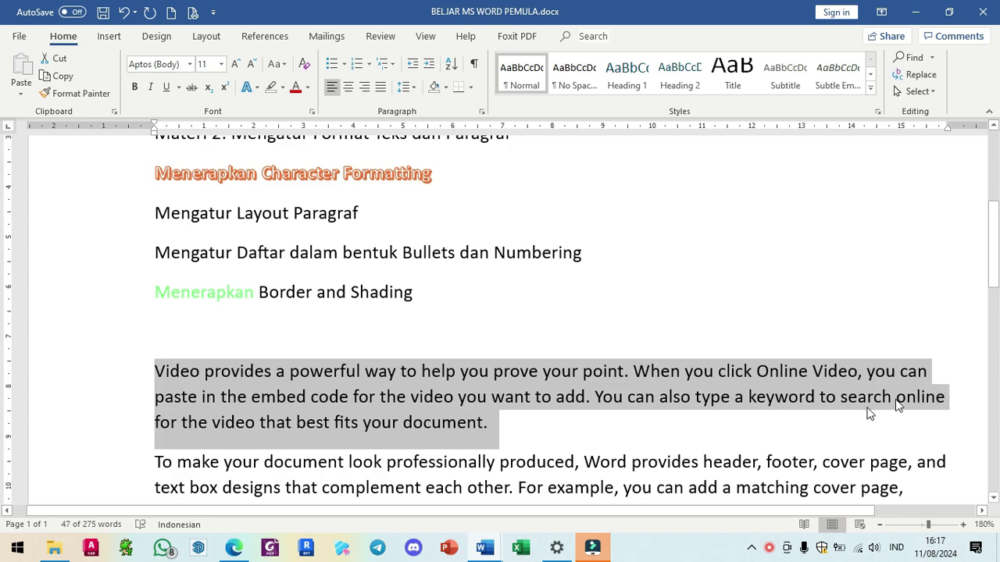
pyautogui.click(349, 88)
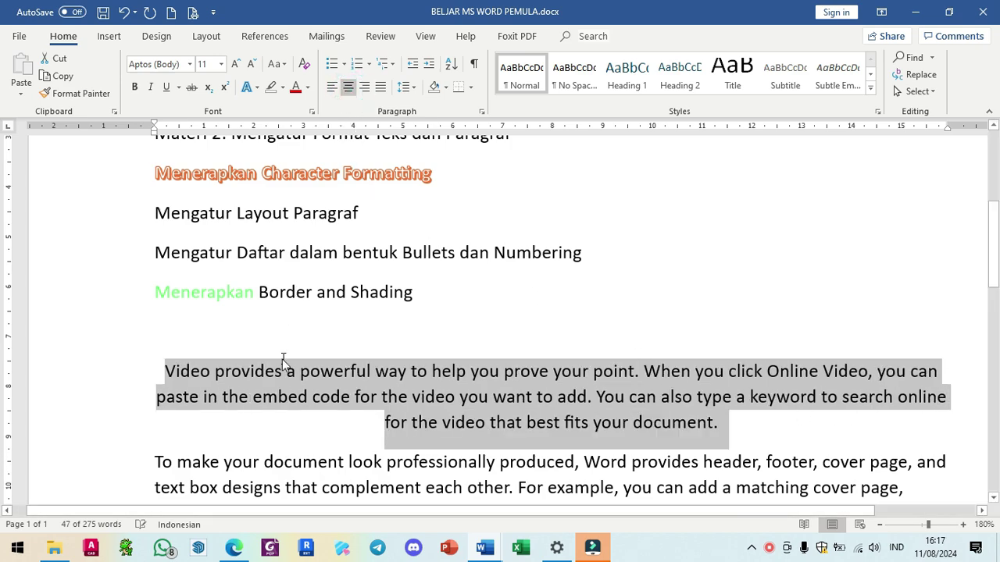
pyautogui.click(364, 87)
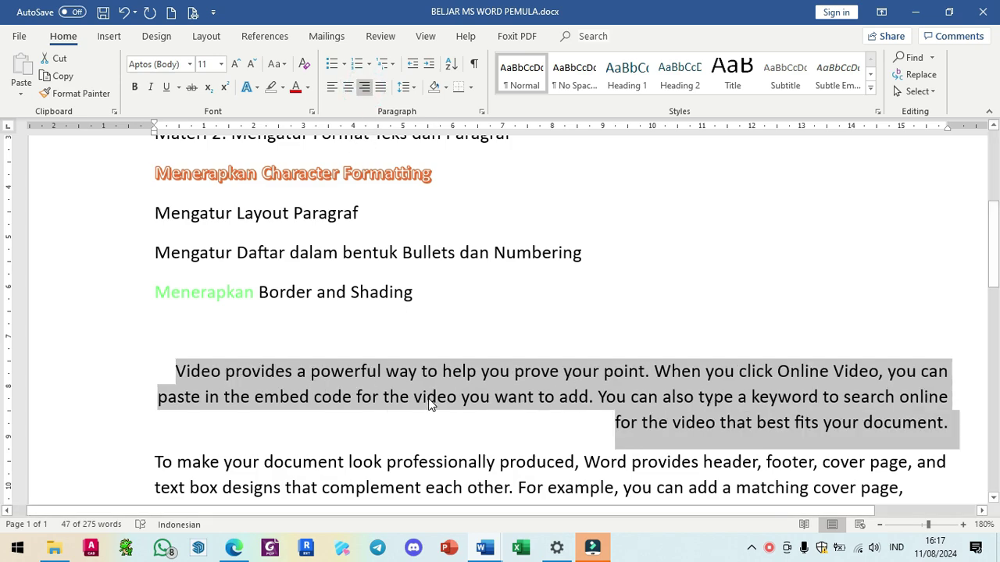
pyautogui.click(381, 87)
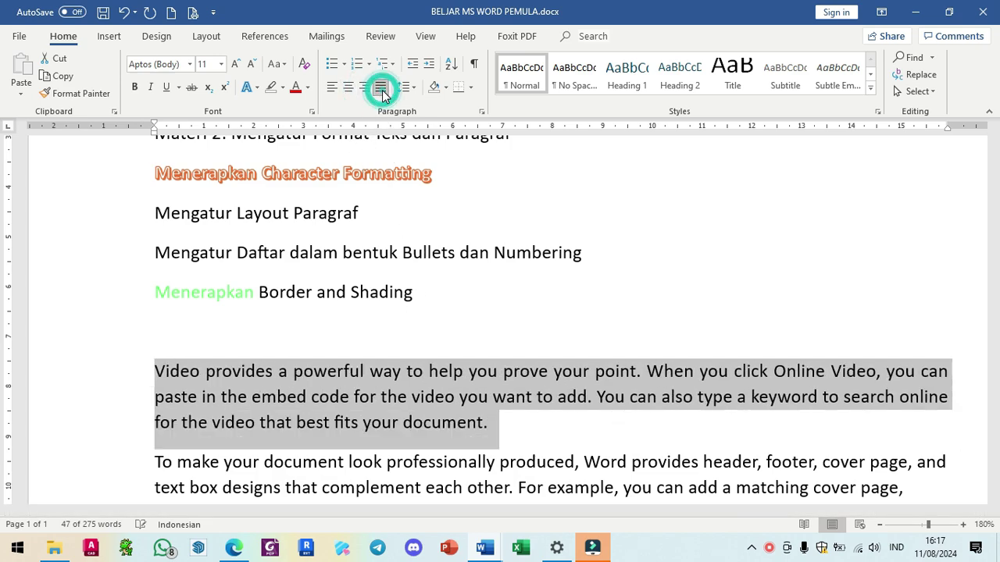
pyautogui.click(507, 434)
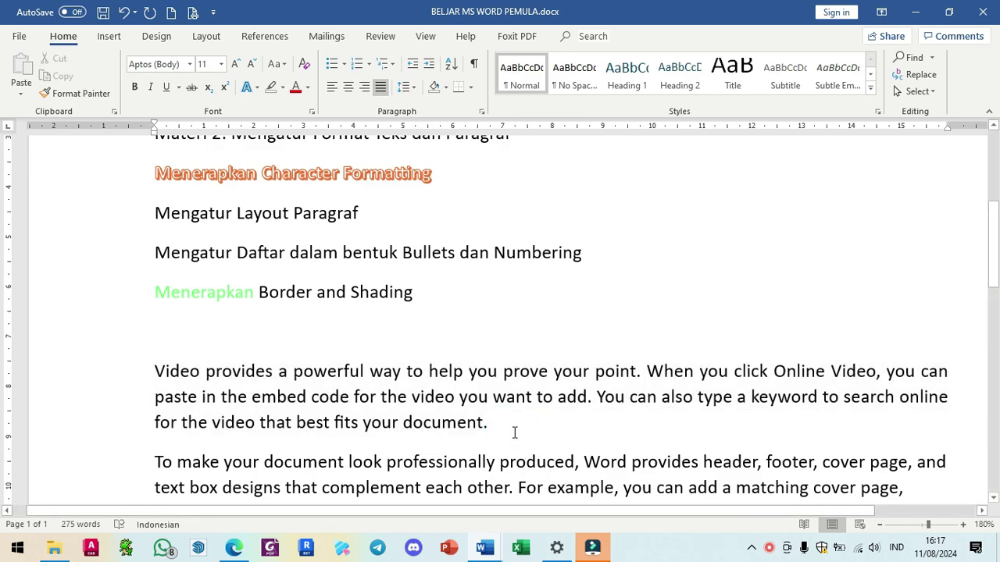
# - Set the line spacing of the "Video provides" paragraph to 1,5
pyautogui.scroll(-1, 514, 432)
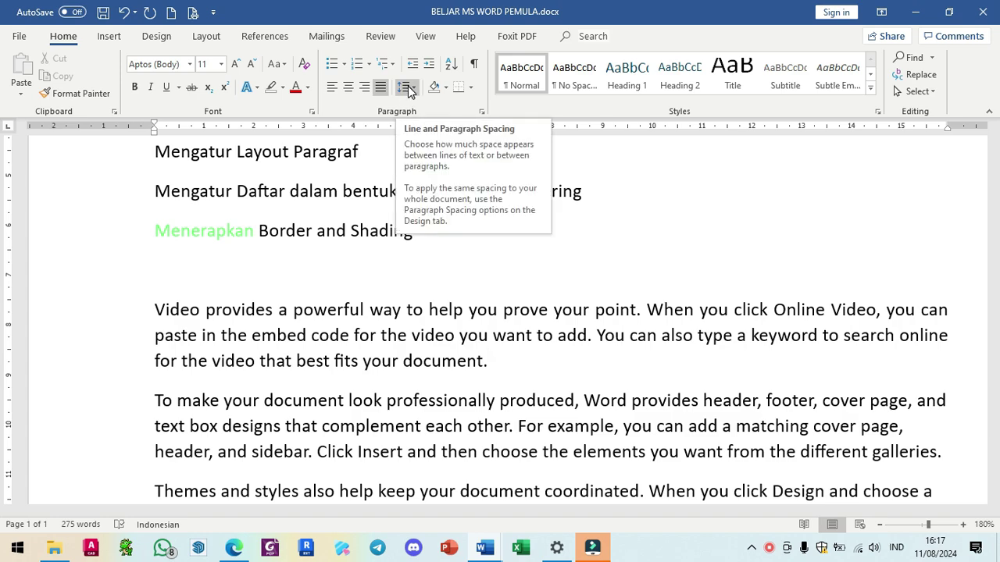
pyautogui.click(458, 326)
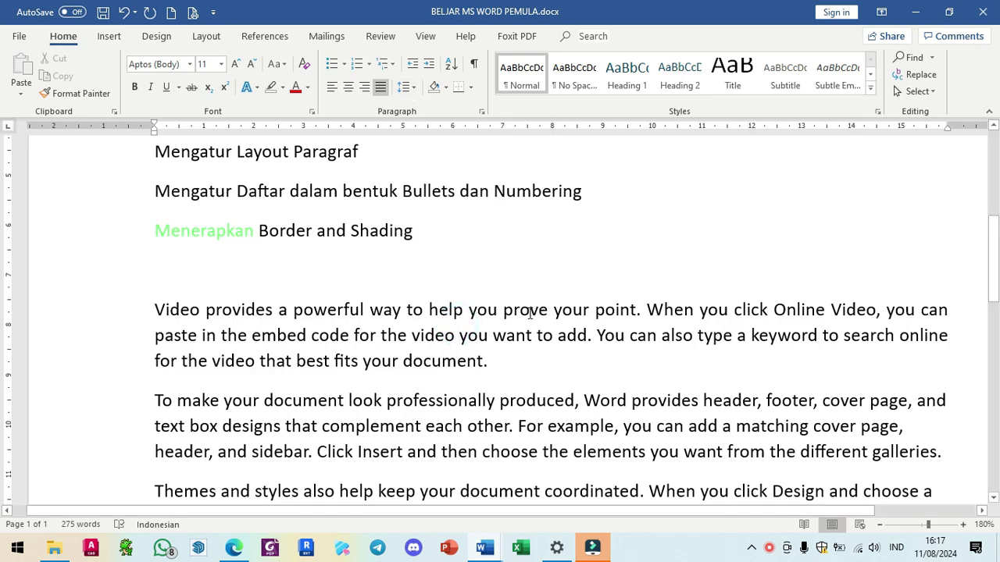
pyautogui.click(432, 335)
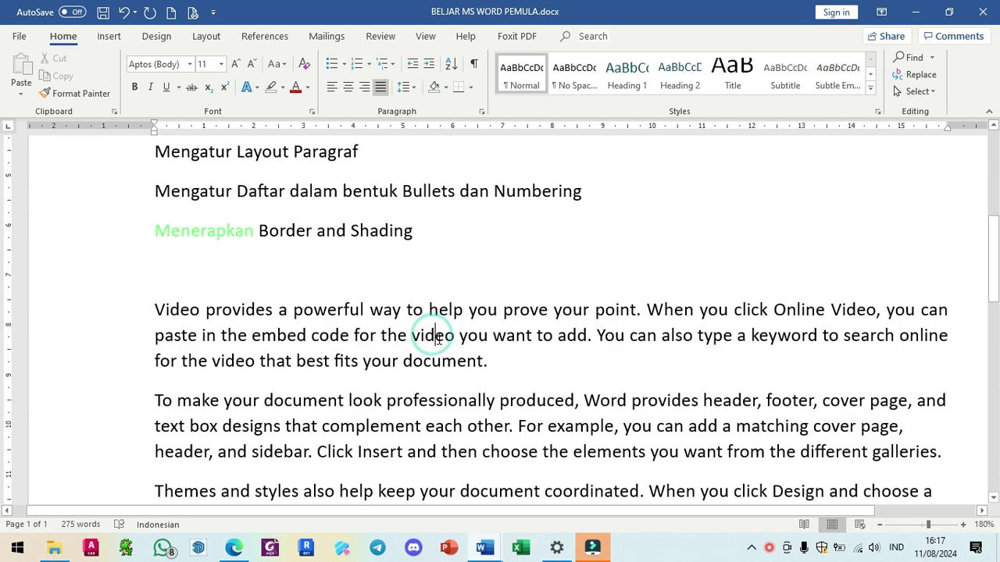
pyautogui.click(412, 89)
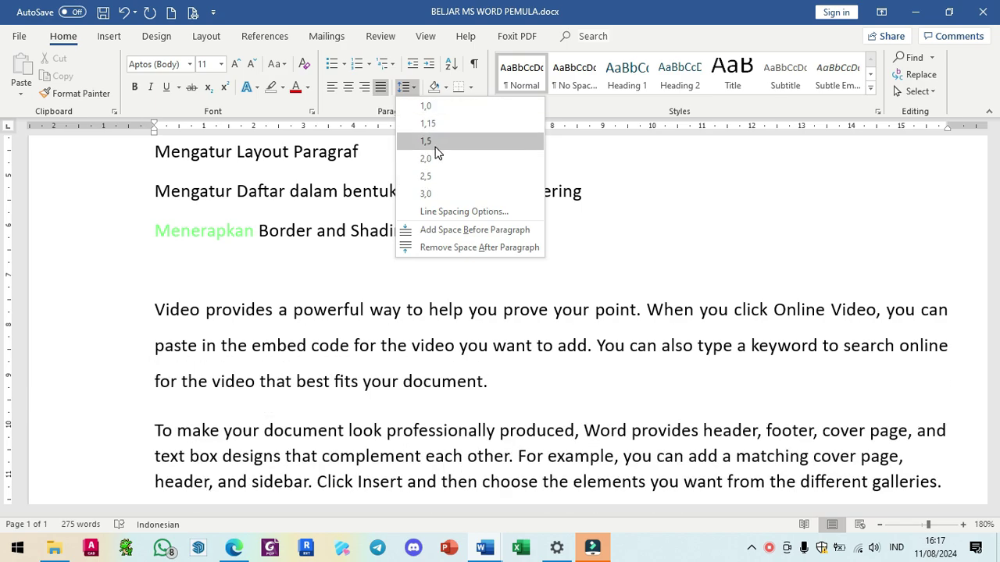
pyautogui.click(435, 148)
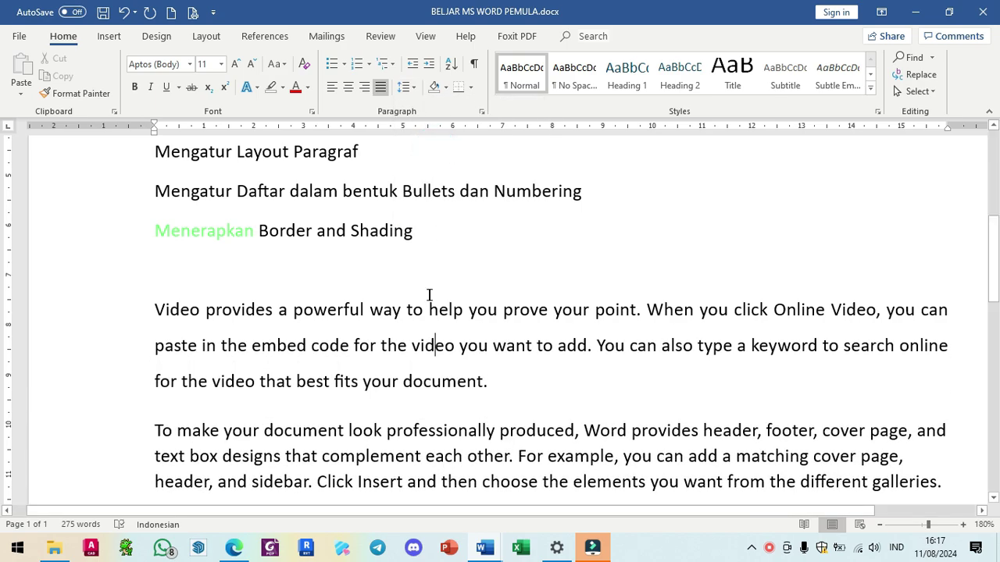
# - Remove the space after the paragraph starting "To make your document look" and add it back
pyautogui.scroll(-3, 403, 337)
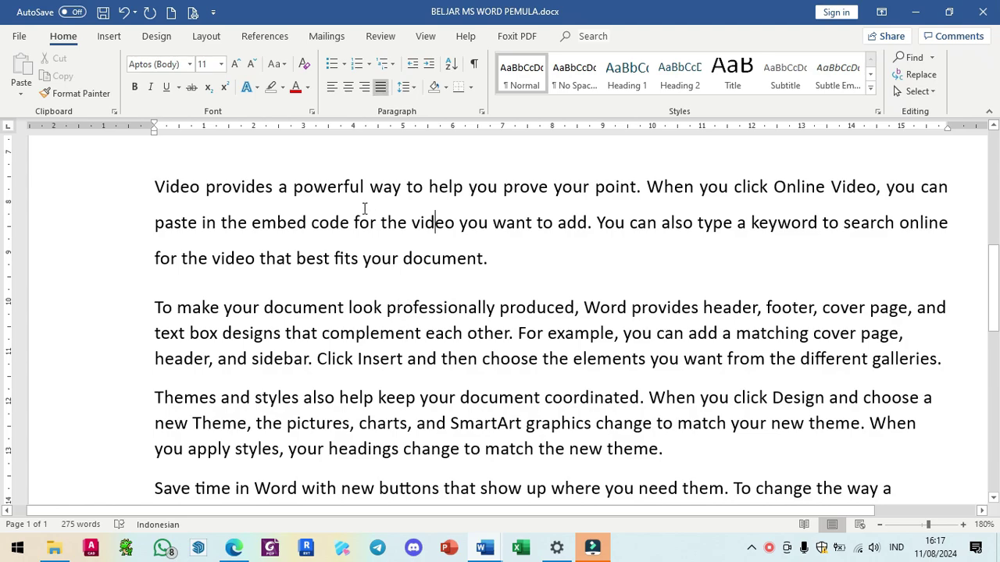
pyautogui.scroll(-2, 364, 209)
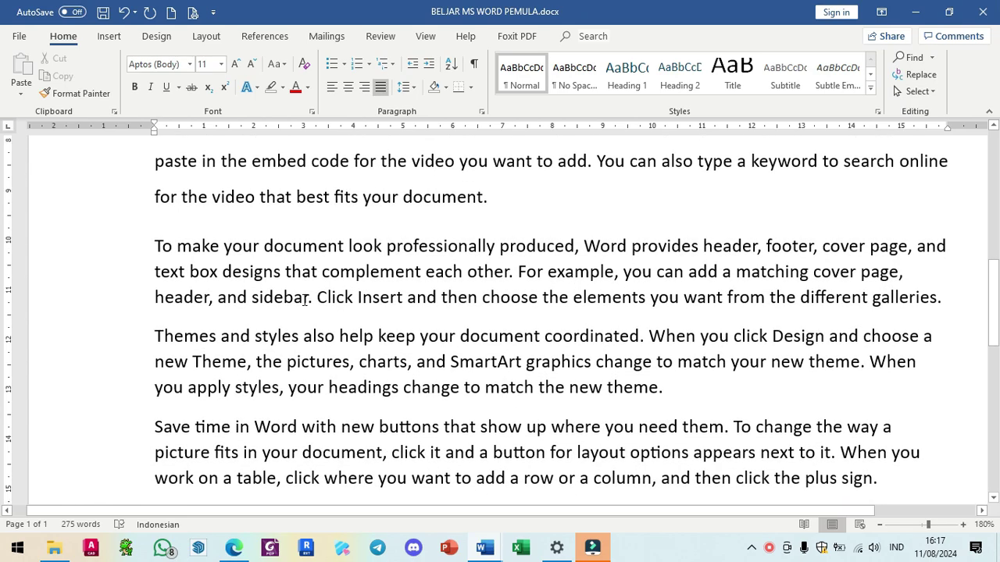
pyautogui.click(178, 249)
pyautogui.click(181, 359)
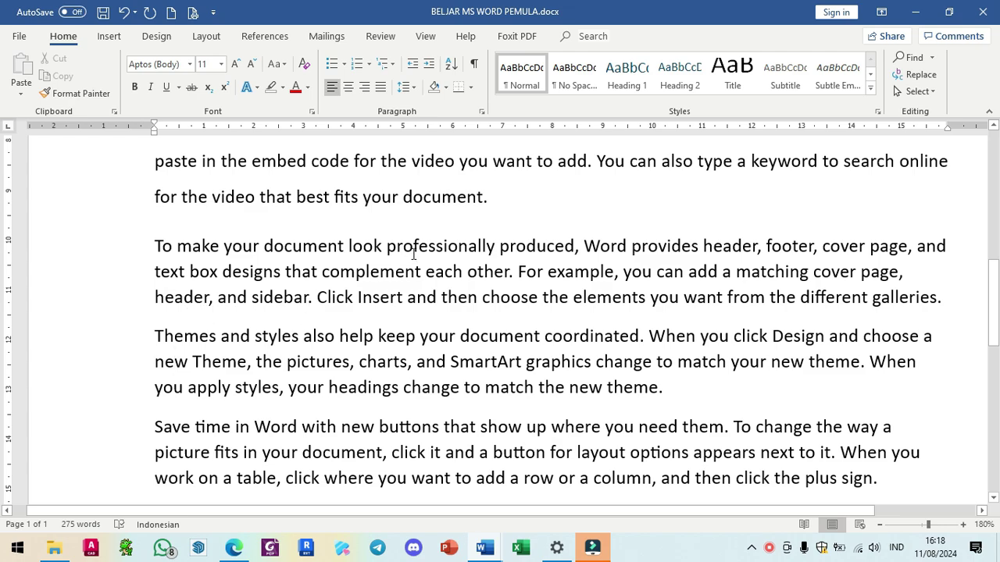
pyautogui.click(379, 271)
pyautogui.click(403, 86)
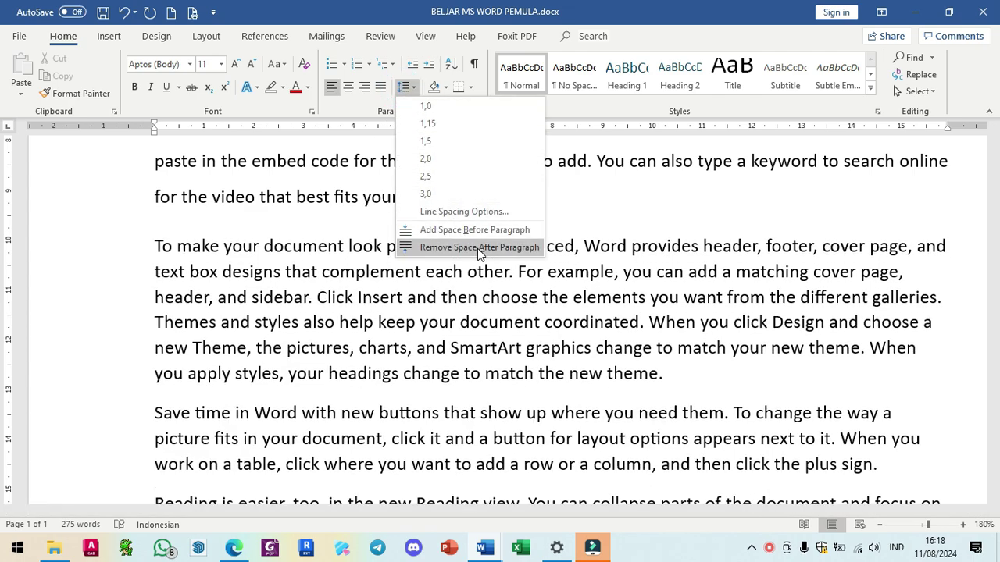
pyautogui.click(480, 249)
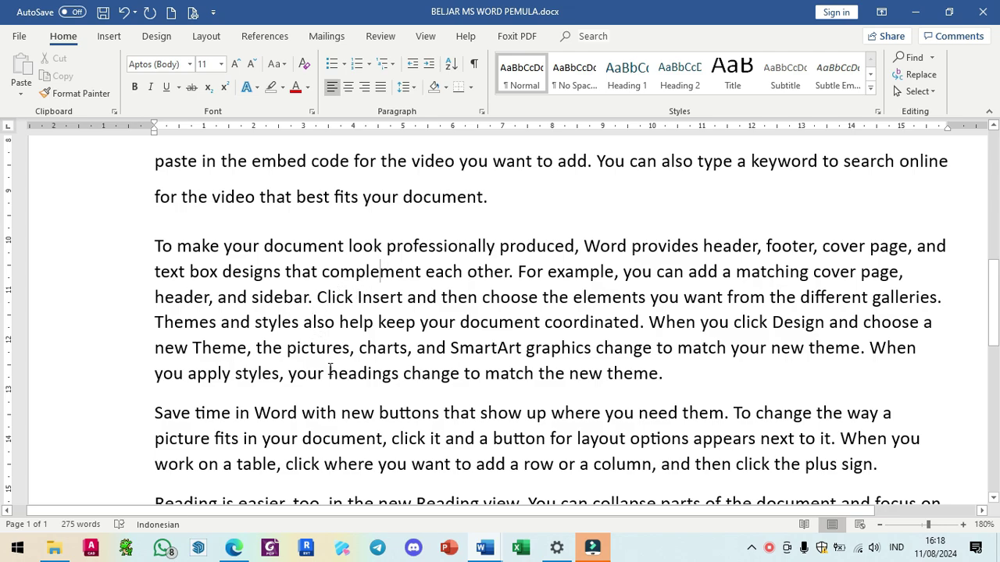
pyautogui.click(403, 87)
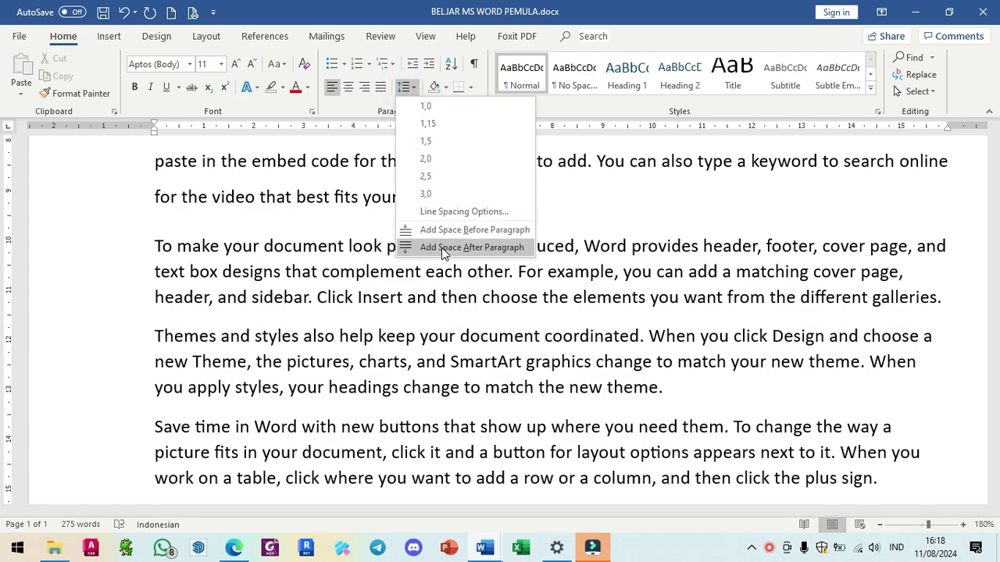
pyautogui.click(469, 247)
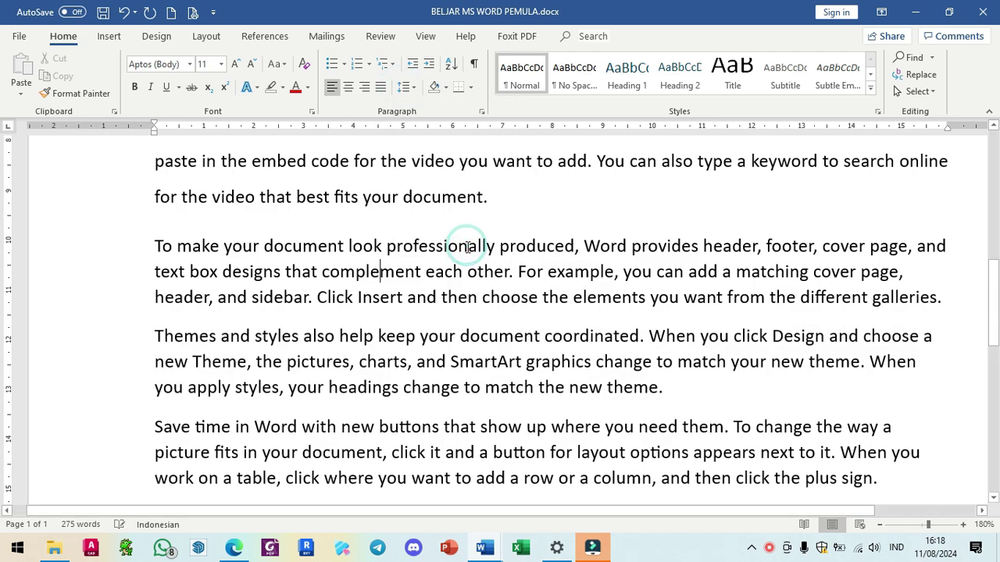
# - Review the sample paragraphs and the formatted topic lines above them
pyautogui.scroll(-3, 466, 336)
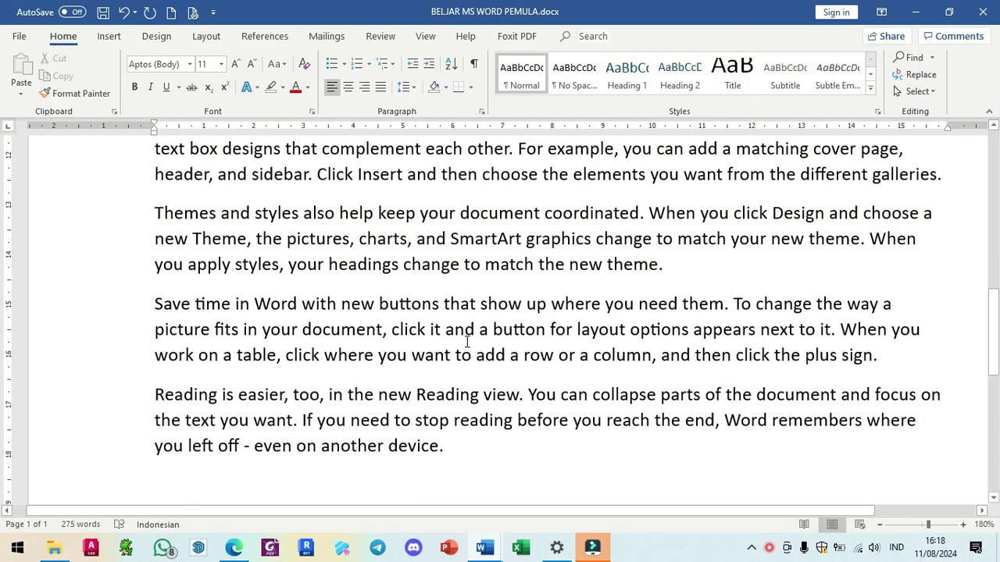
pyautogui.scroll(3, 467, 341)
pyautogui.scroll(-1, 467, 336)
pyautogui.scroll(-3, 467, 335)
pyautogui.scroll(3, 467, 335)
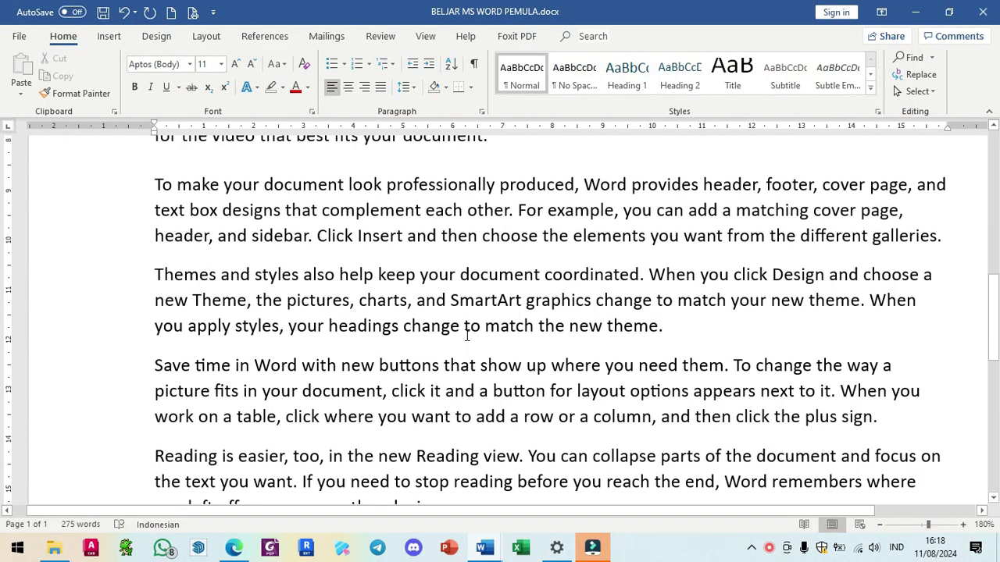
pyautogui.scroll(3, 467, 336)
pyautogui.scroll(8, 468, 336)
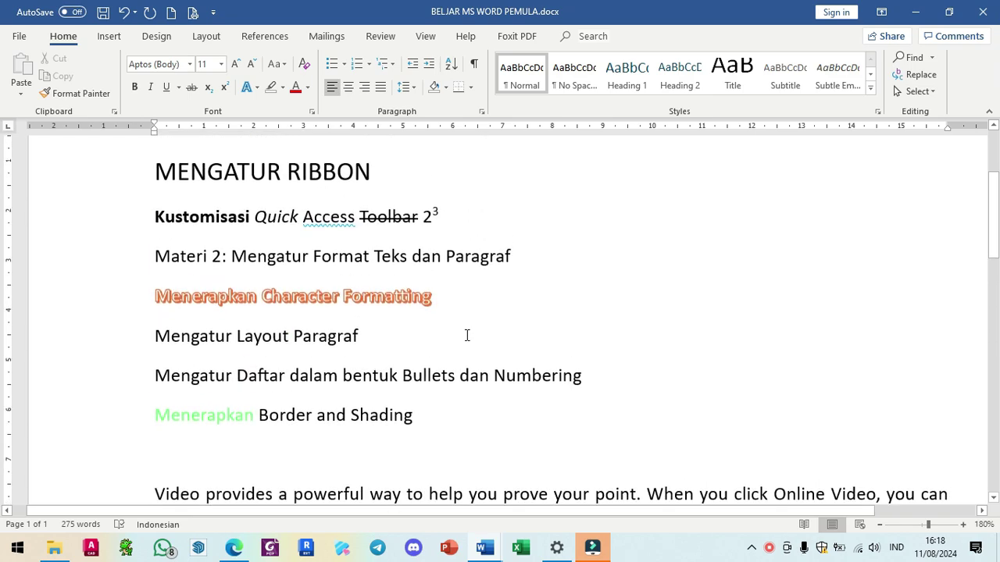
pyautogui.scroll(-1, 467, 336)
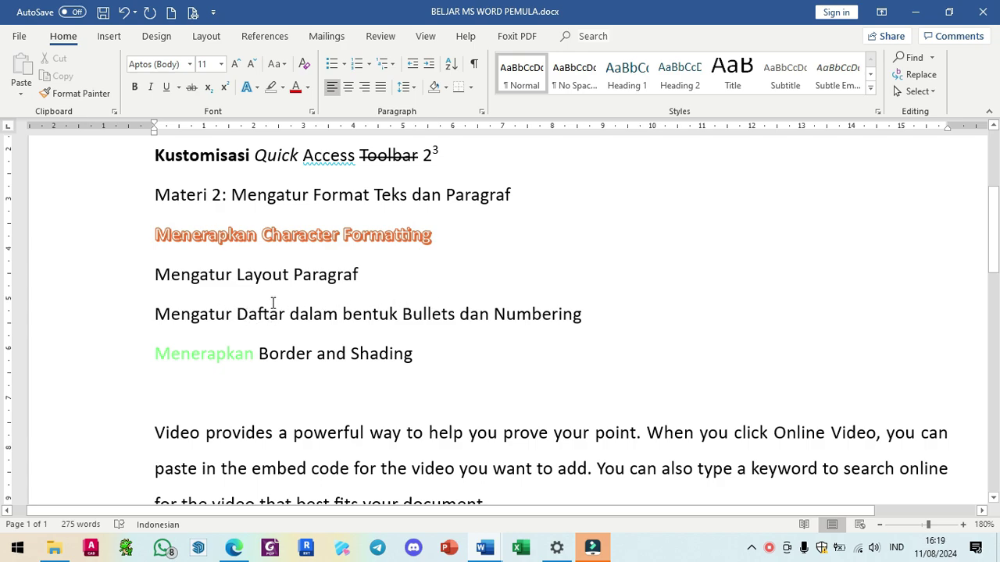
# - Add the lines Ayam, Kambing, Sapi, Bebek and Kucing below the last sample paragraph, leaving an empty line between
pyautogui.scroll(-10, 272, 303)
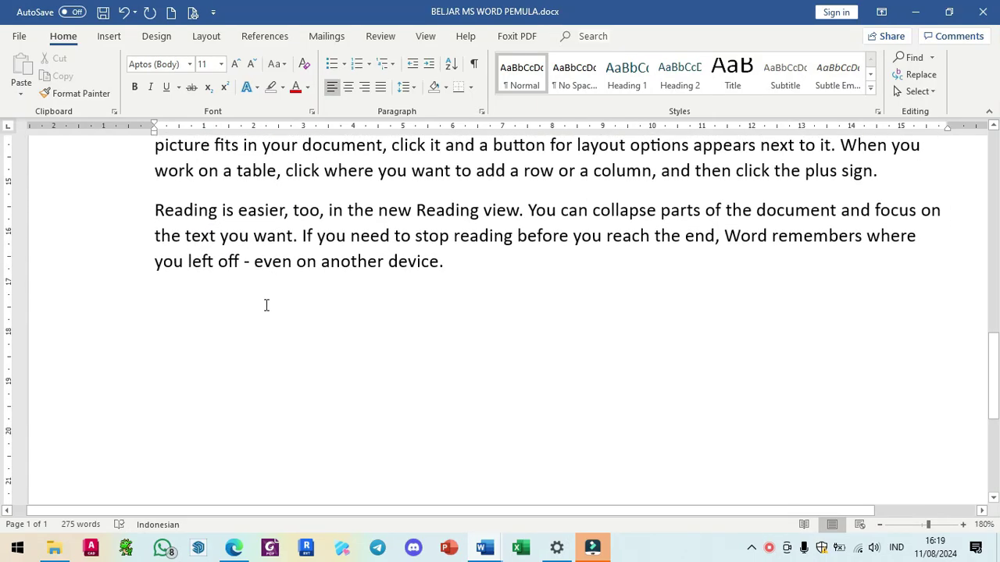
pyautogui.click(264, 321)
pyautogui.click(203, 310)
pyautogui.click(176, 294)
pyautogui.press('Return')
pyautogui.scroll(-2, 192, 314)
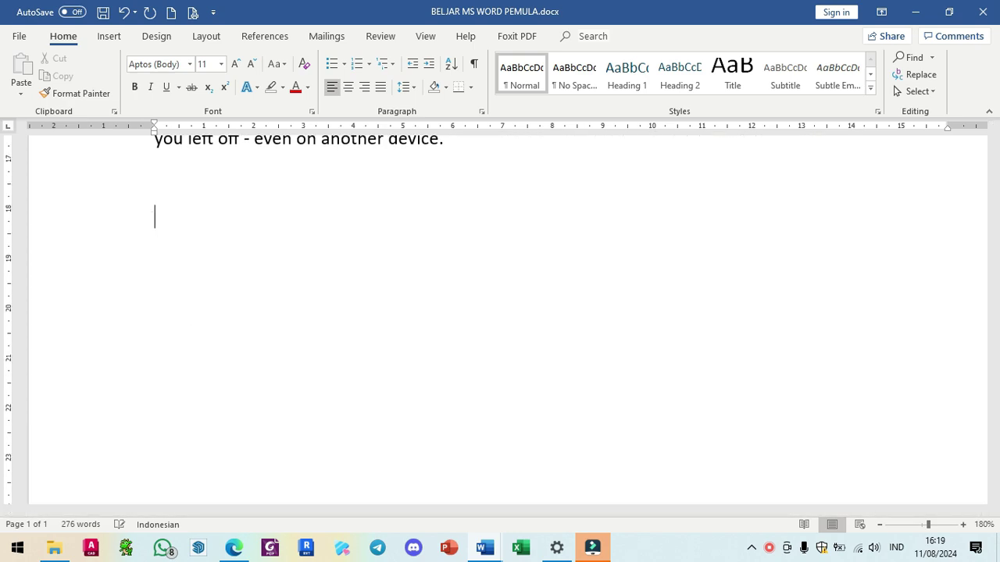
pyautogui.write('Ayama')
pyautogui.press('Return')
pyautogui.press('BackSpace')
pyautogui.press('Return')
pyautogui.write('Kambing')
pyautogui.press('Return')
pyautogui.write('Sapi')
pyautogui.press('Return')
pyautogui.write('Bebek')
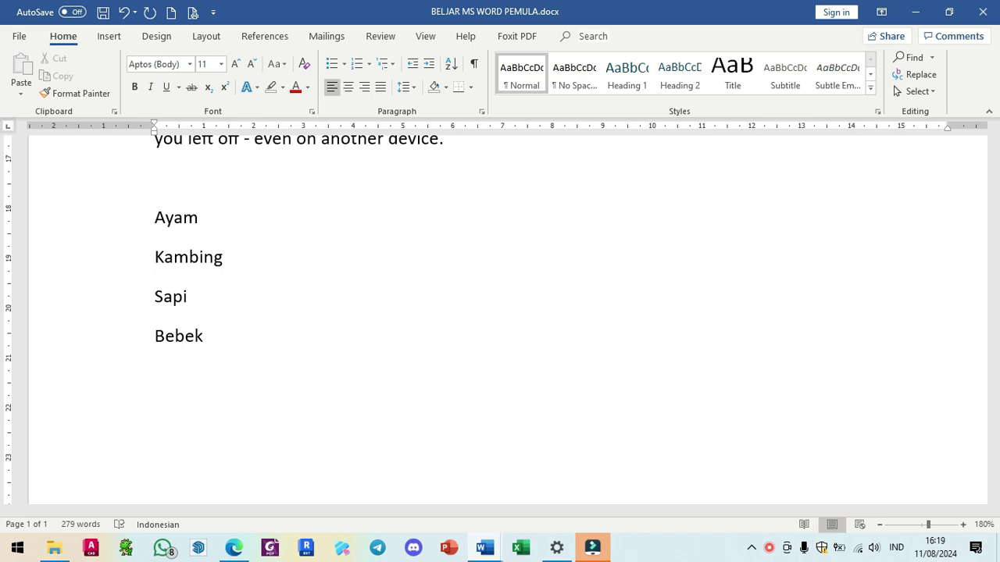
pyautogui.write('(')
pyautogui.press('BackSpace')
pyautogui.write('Kucing')
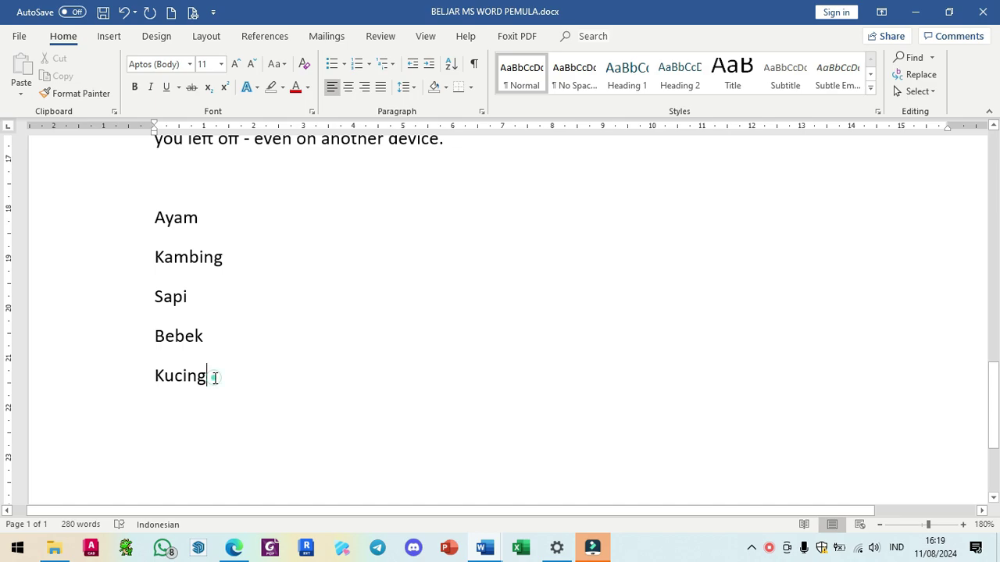
# - Format the animal lines Ayam to Kucing as a bulleted list and change its round bullets to the four-diamond style
pyautogui.moveTo(206, 361); pyautogui.dragTo(155, 234)
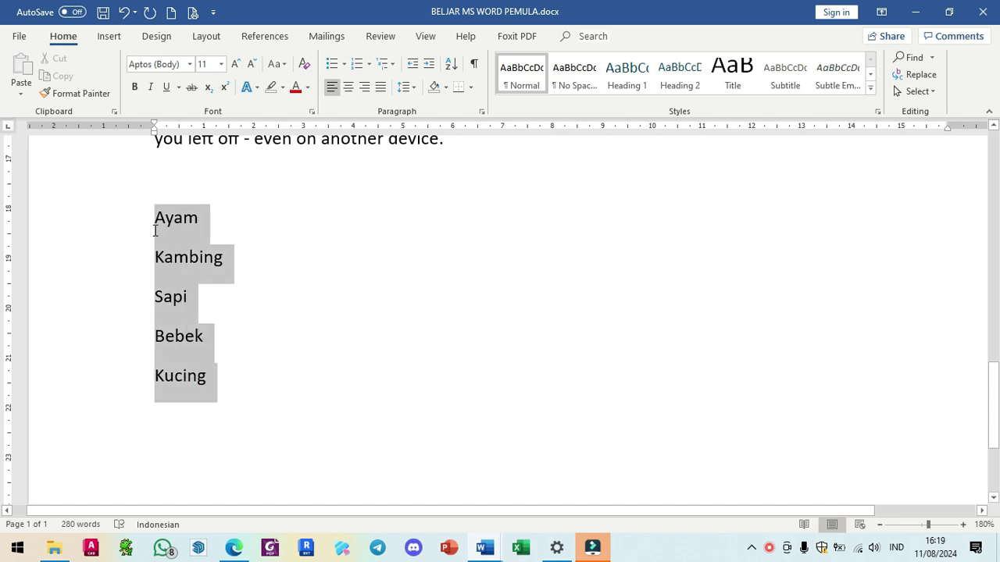
pyautogui.click(216, 291)
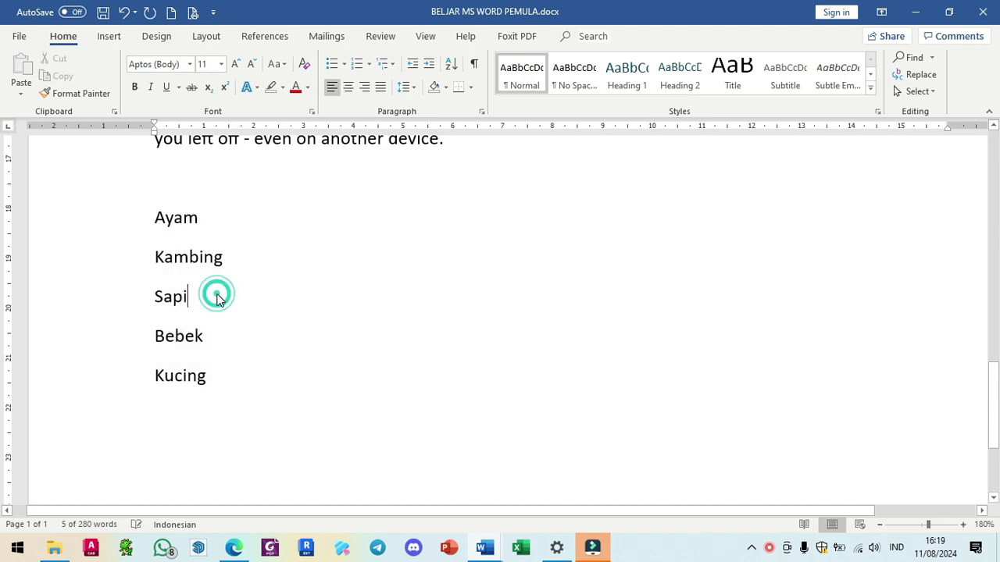
pyautogui.moveTo(155, 216); pyautogui.dragTo(218, 379)
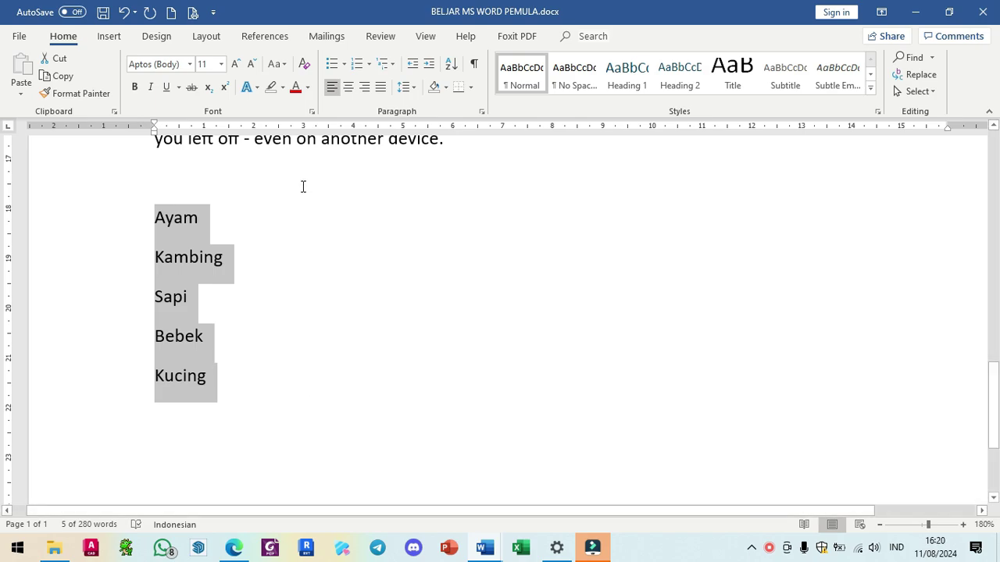
pyautogui.click(328, 69)
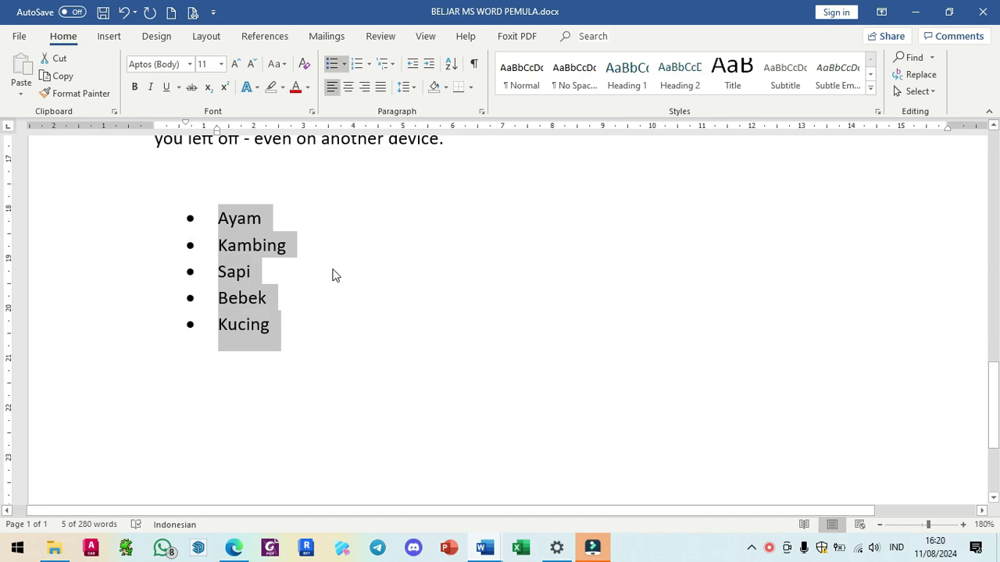
pyautogui.click(345, 68)
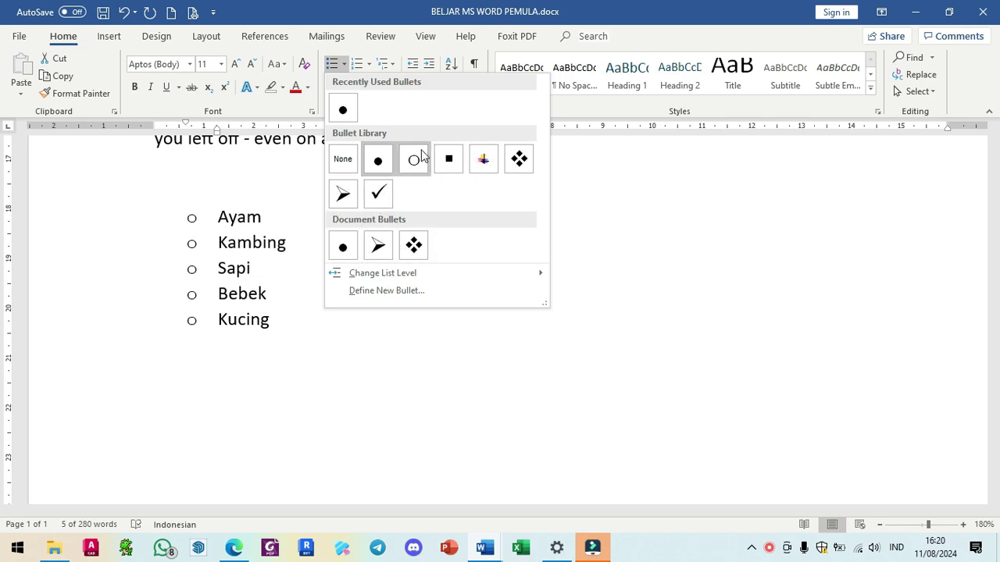
pyautogui.click(519, 161)
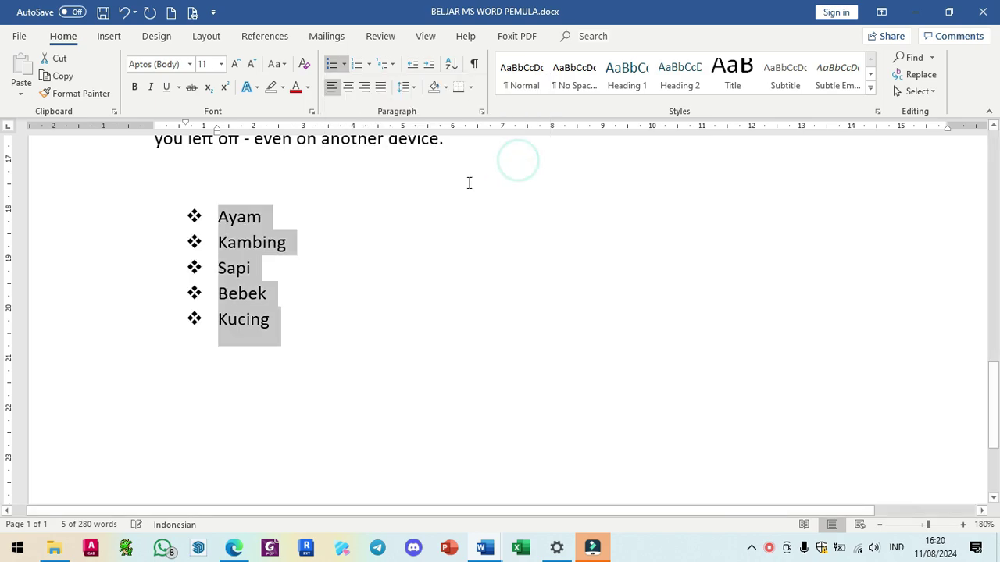
# - End the bulleted list after Kucing and leave an empty line below it
pyautogui.click(302, 317)
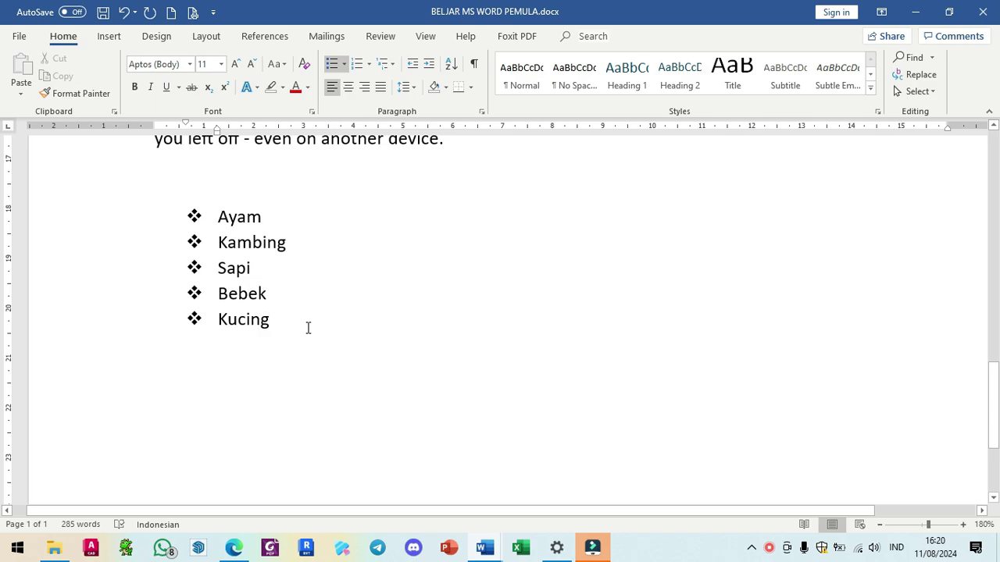
pyautogui.press('Return')
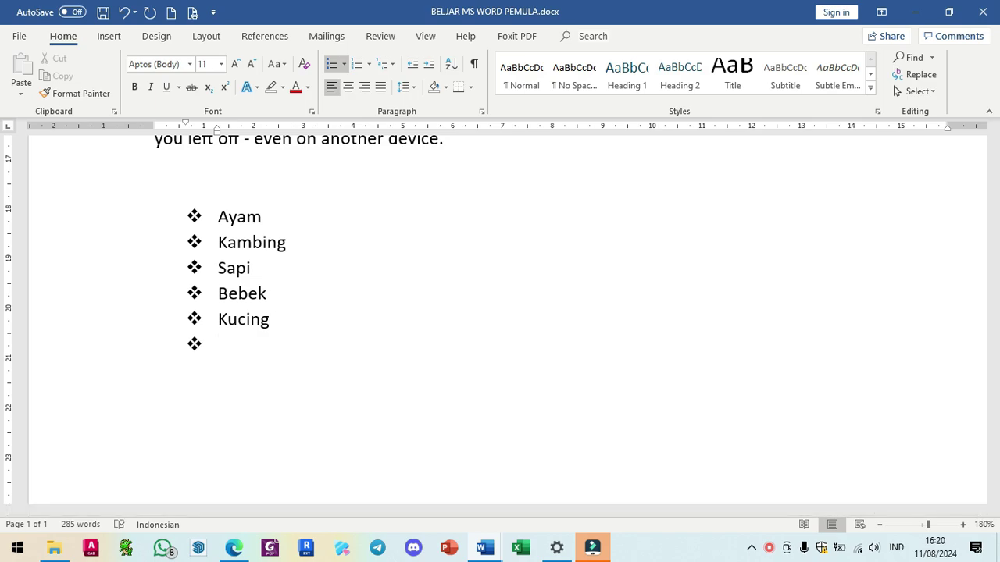
pyautogui.press('Return')
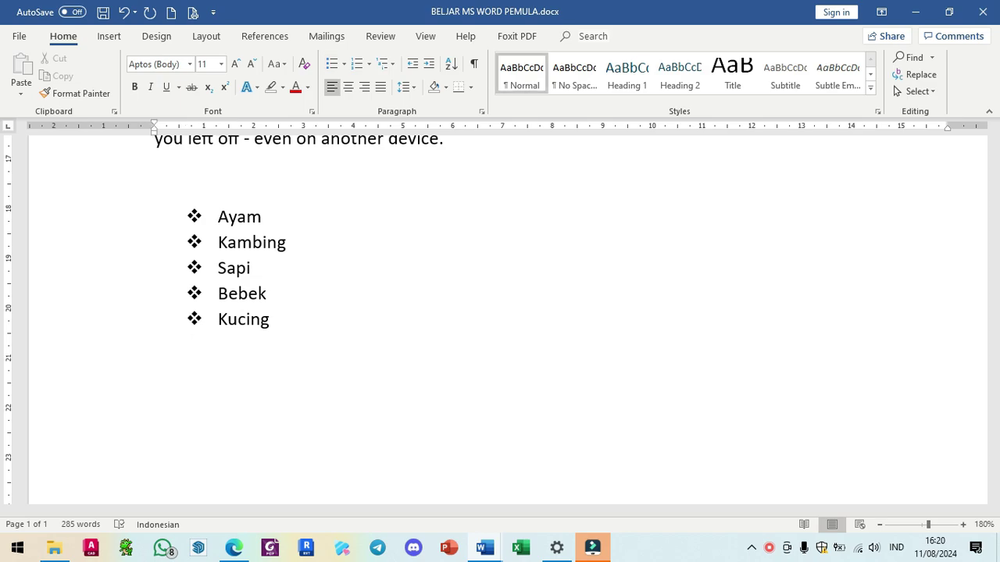
pyautogui.press('Return')
# - Enter the fruit names Apel, Semangka, Mangga, Alpukat and Durian on separate lines below the bulleted list
pyautogui.write('a')
pyautogui.press('BackSpace')
pyautogui.write('Apel')
pyautogui.press('Return')
pyautogui.write('semang')
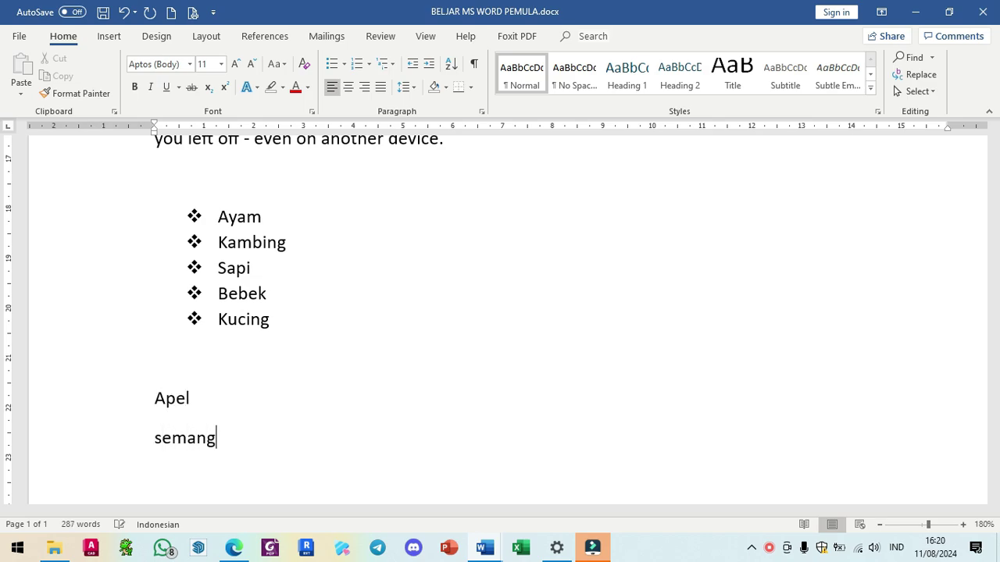
pyautogui.write('ka')
pyautogui.press('Return')
pyautogui.write('mangga')
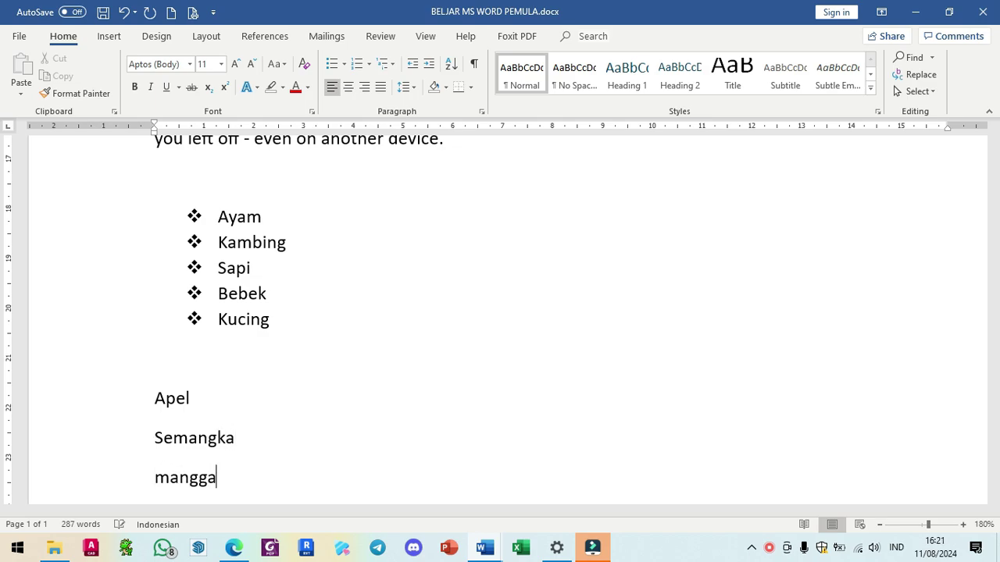
pyautogui.press('Return')
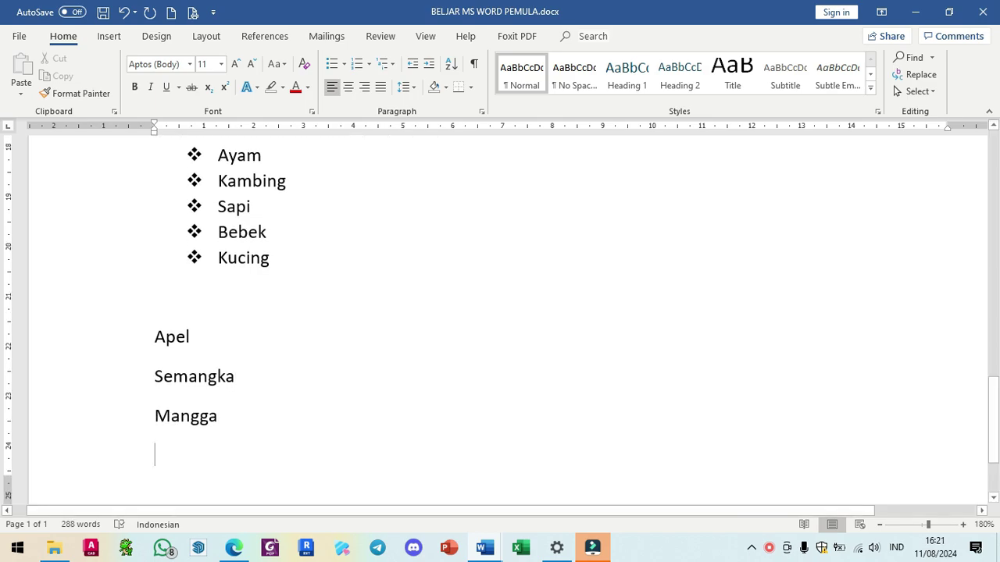
pyautogui.write('alpukat')
pyautogui.hotkey('ctrl', 'Return')
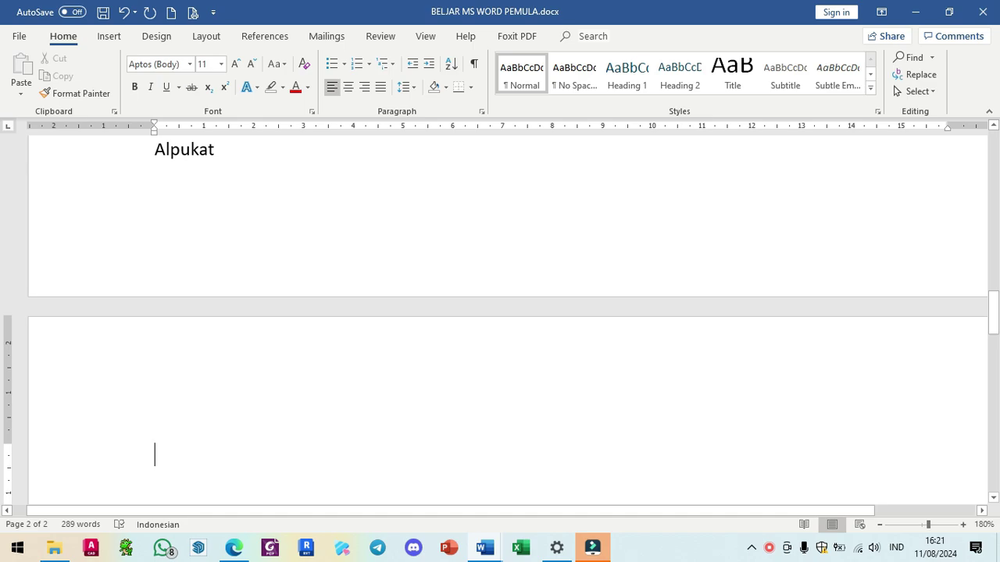
pyautogui.scroll(3, 297, 325)
pyautogui.scroll(-2, 288, 318)
pyautogui.scroll(-3, 288, 319)
pyautogui.write('durian')
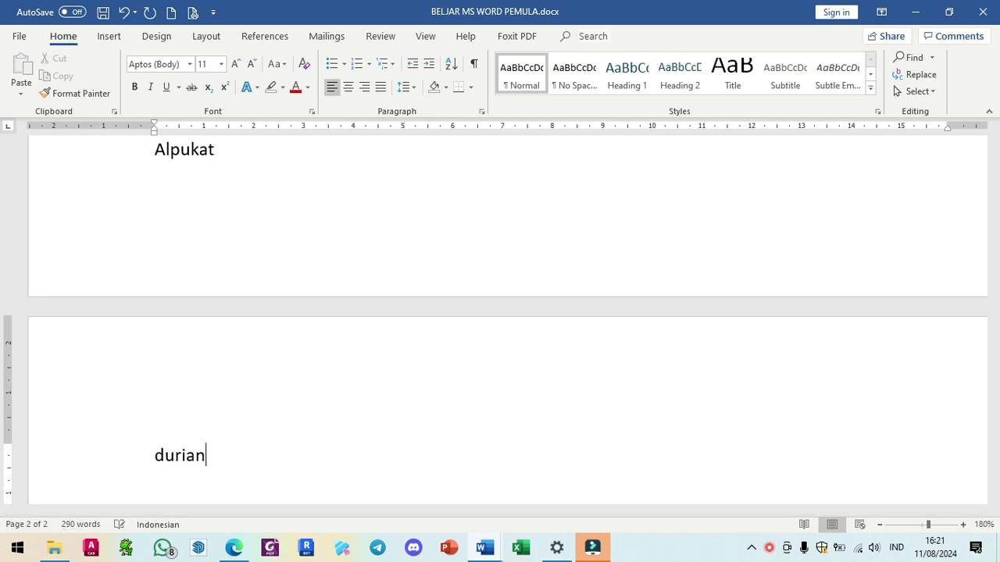
pyautogui.press('Return')
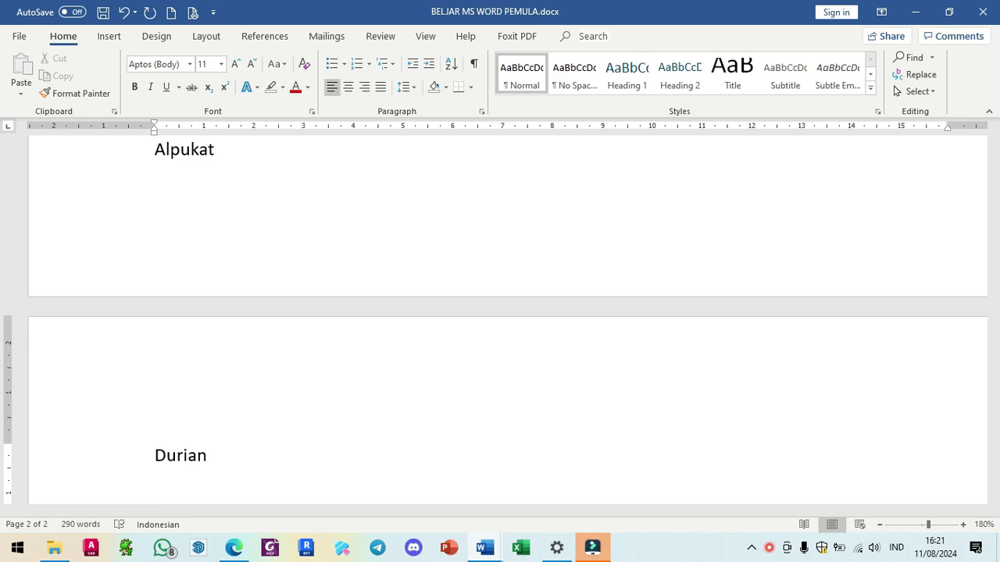
# - Format the fruit lines Apel to Durian as a numbered list in the 1. 2. 3. style
pyautogui.scroll(3, 200, 312)
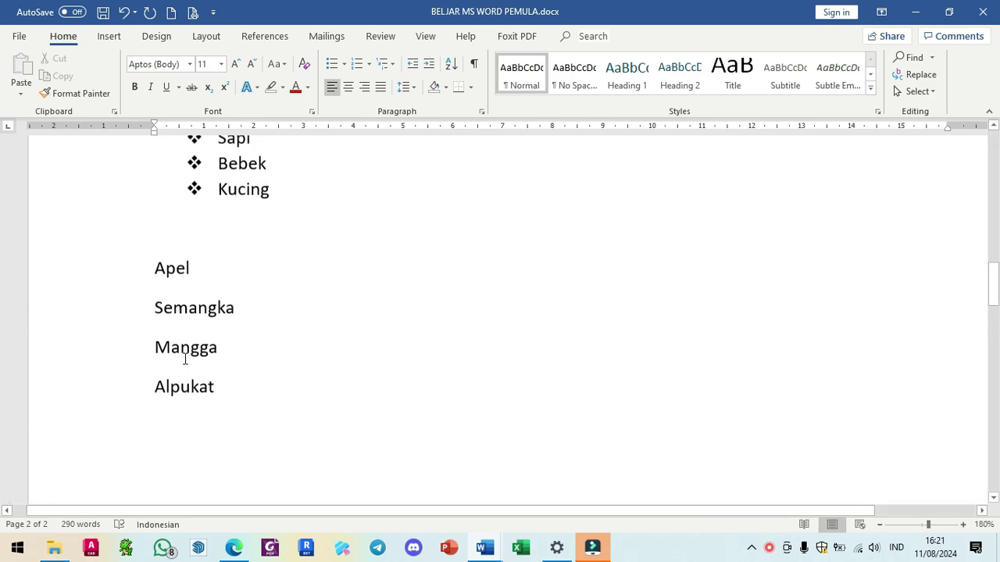
pyautogui.moveTo(153, 275); pyautogui.dragTo(203, 399)
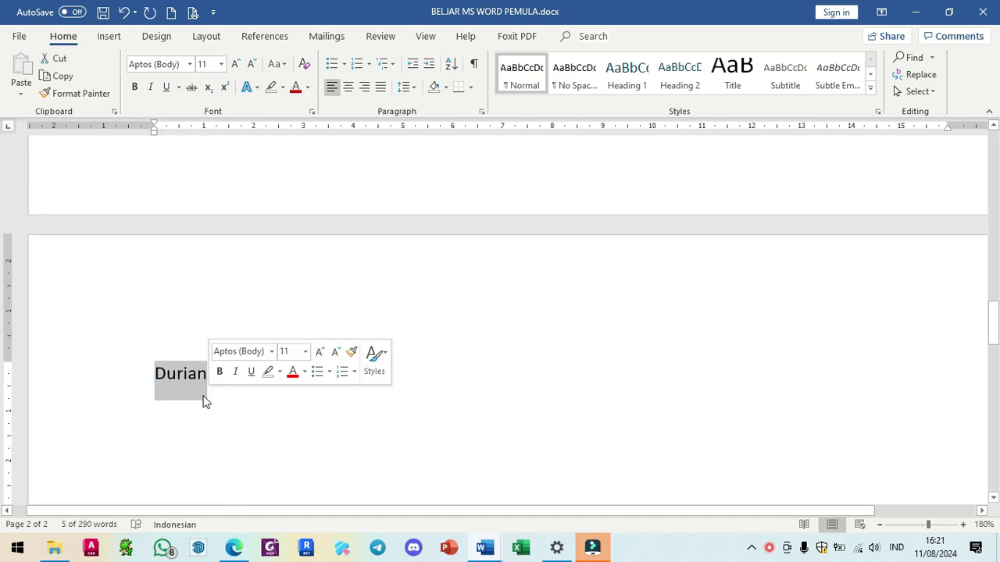
pyautogui.scroll(5, 172, 382)
pyautogui.scroll(-4, 172, 381)
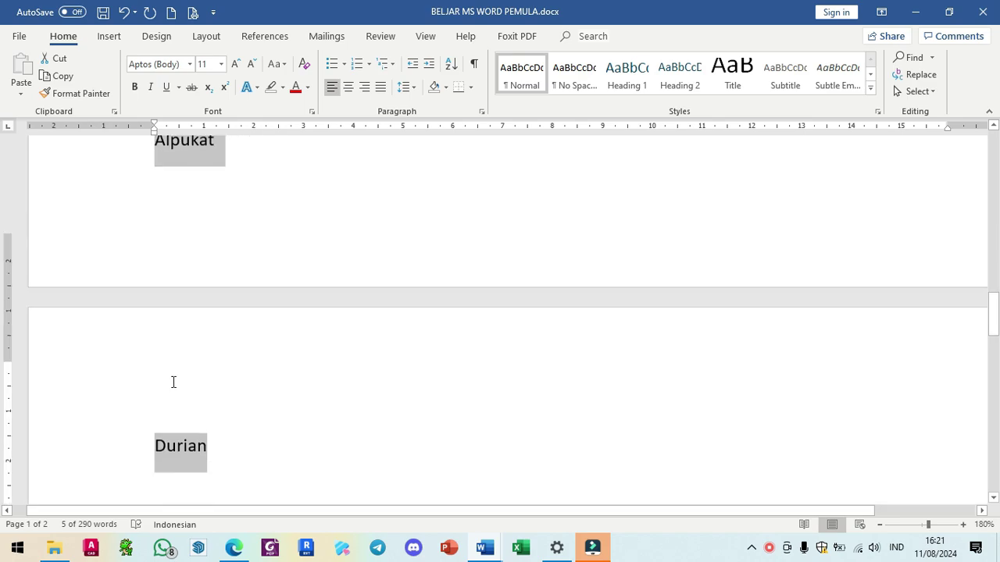
pyautogui.scroll(3, 172, 381)
pyautogui.scroll(-3, 172, 381)
pyautogui.scroll(3, 173, 382)
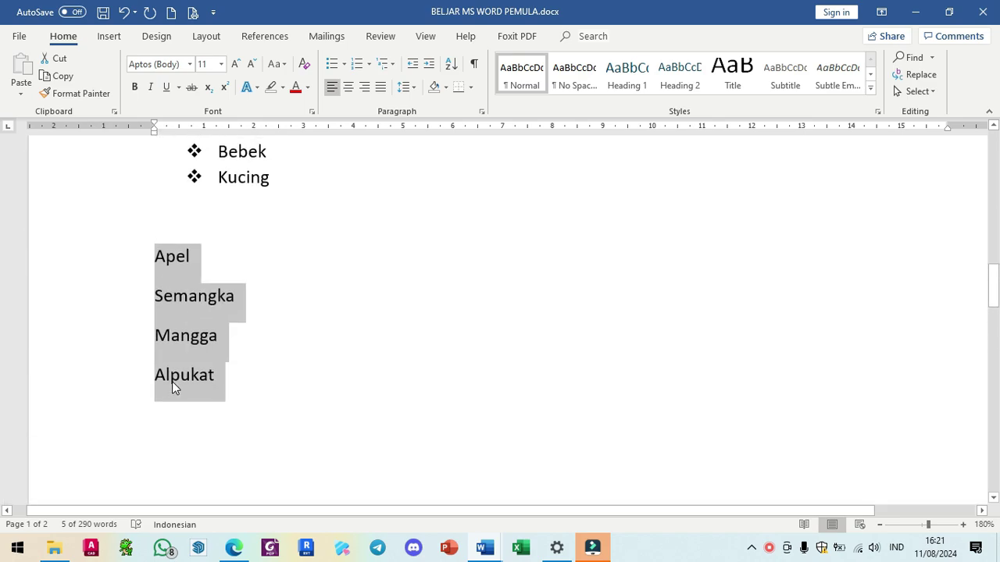
pyautogui.click(357, 64)
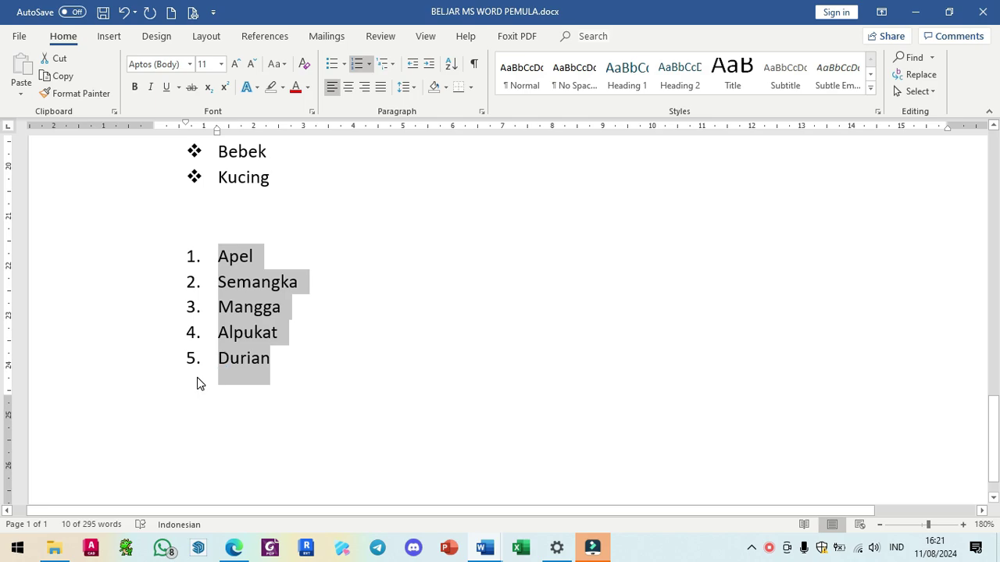
# - Change the numbering of the fruit list Apel to Durian to the 1) 2) 3) style
pyautogui.click(368, 65)
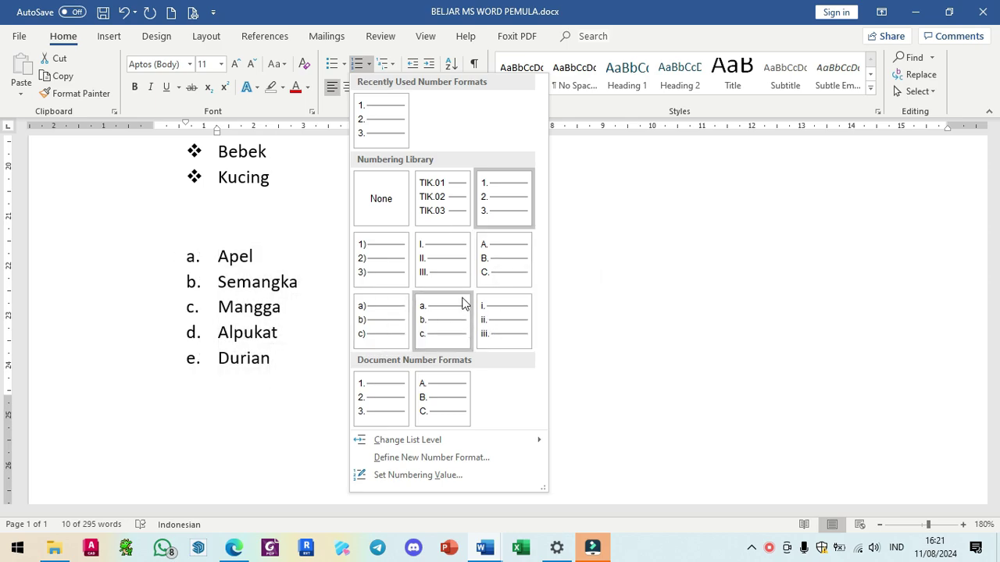
pyautogui.click(392, 257)
pyautogui.click(329, 360)
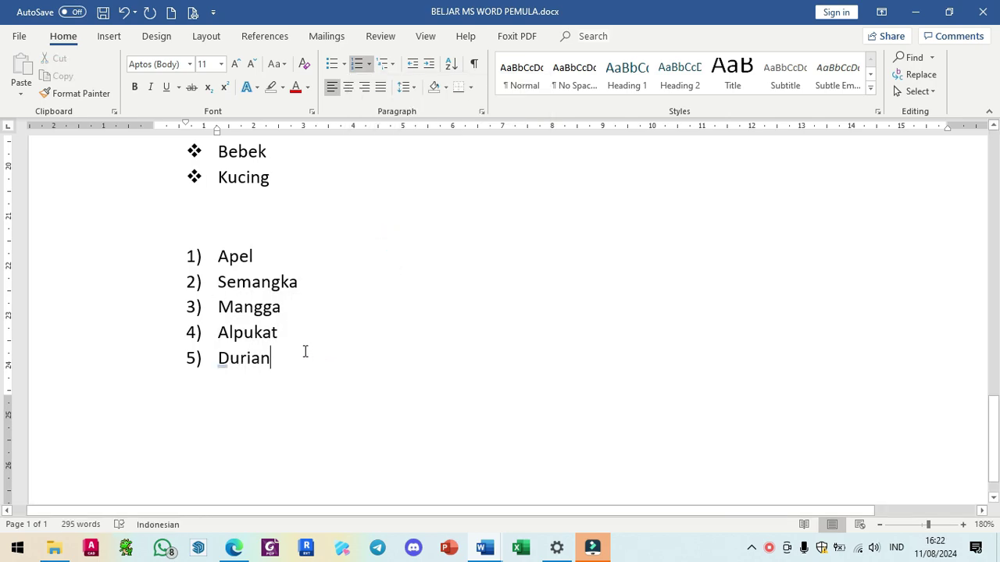
pyautogui.scroll(3, 300, 346)
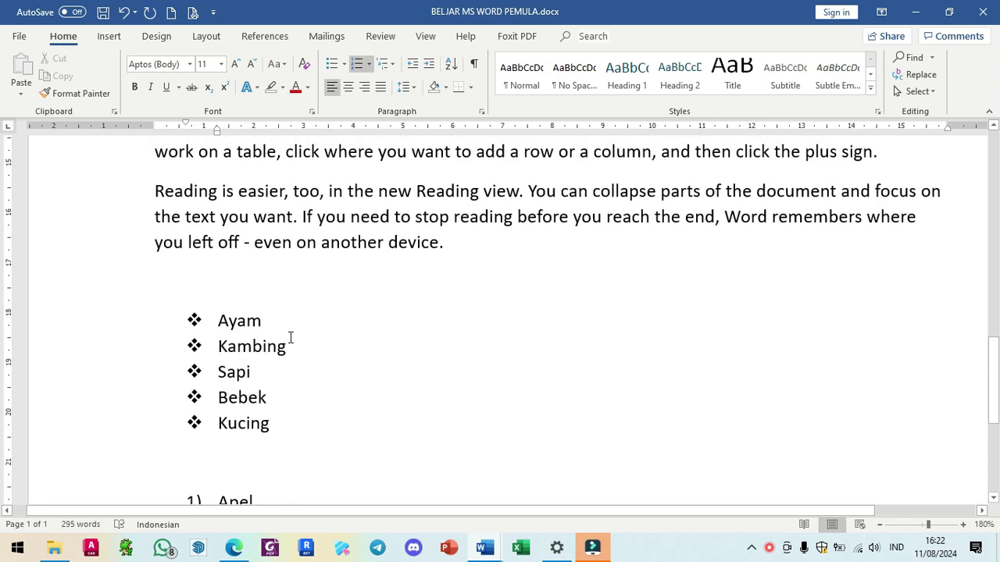
pyautogui.click(221, 301)
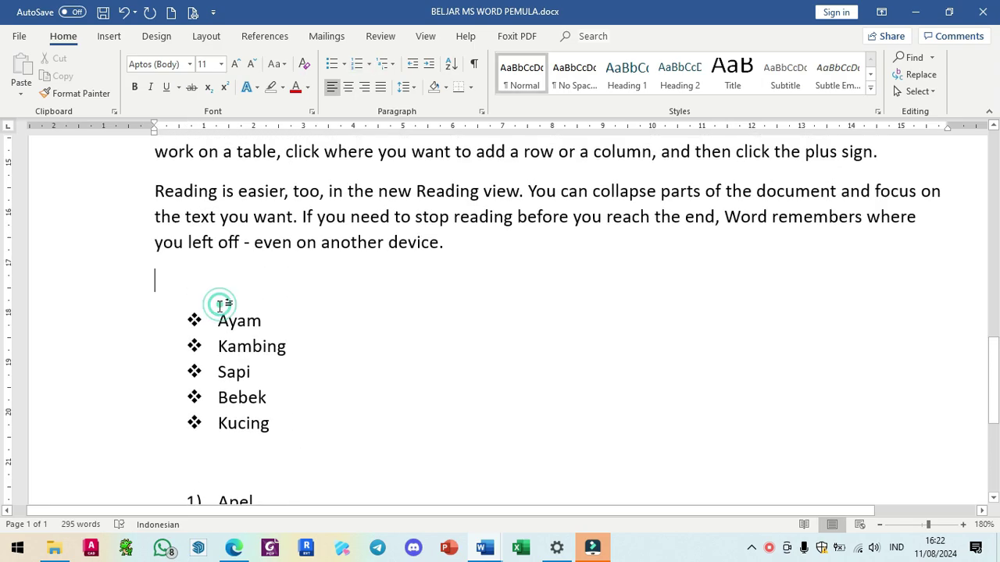
pyautogui.scroll(-3, 236, 318)
pyautogui.click(153, 339)
pyautogui.scroll(3, 157, 290)
pyautogui.click(158, 281)
pyautogui.scroll(2, 157, 277)
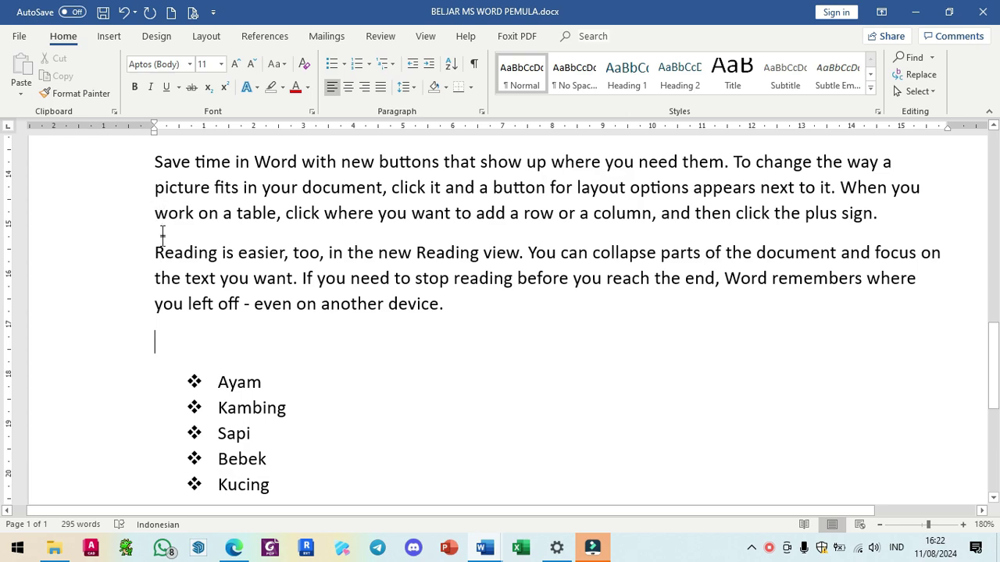
pyautogui.scroll(-2, 156, 309)
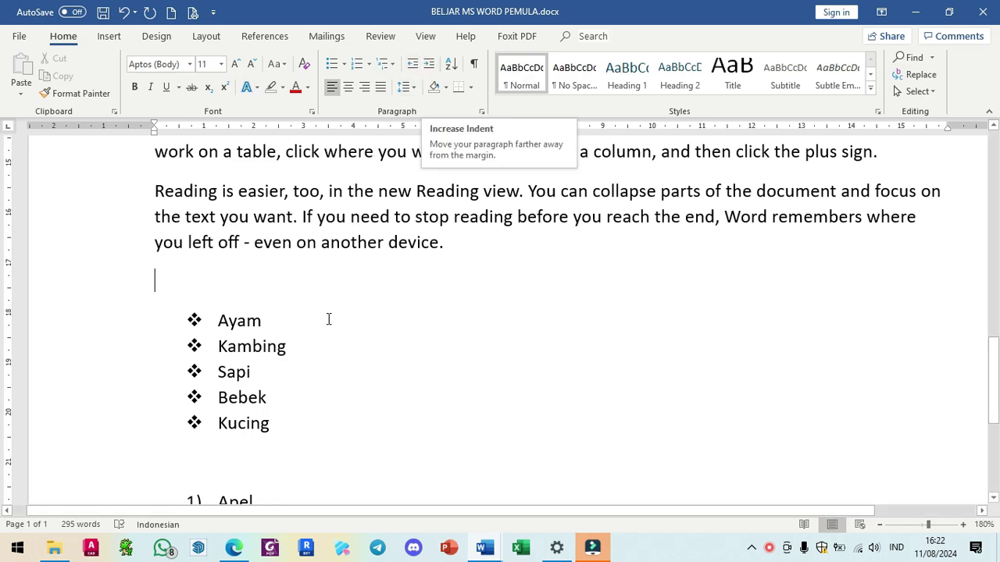
# - Decrease the indent of the animal bulleted list by one level so its bullets align with the page margin
pyautogui.click(237, 320)
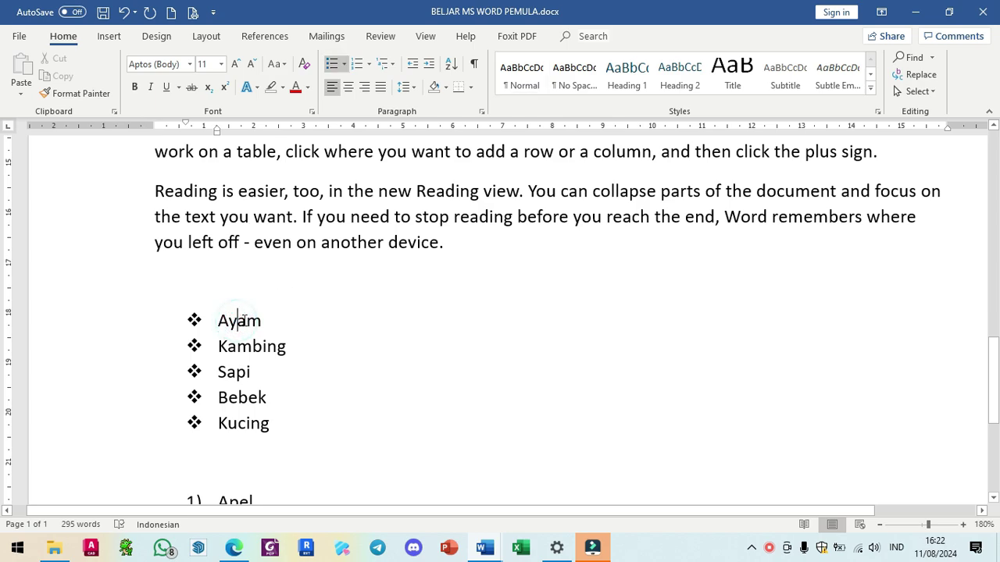
pyautogui.click(232, 318)
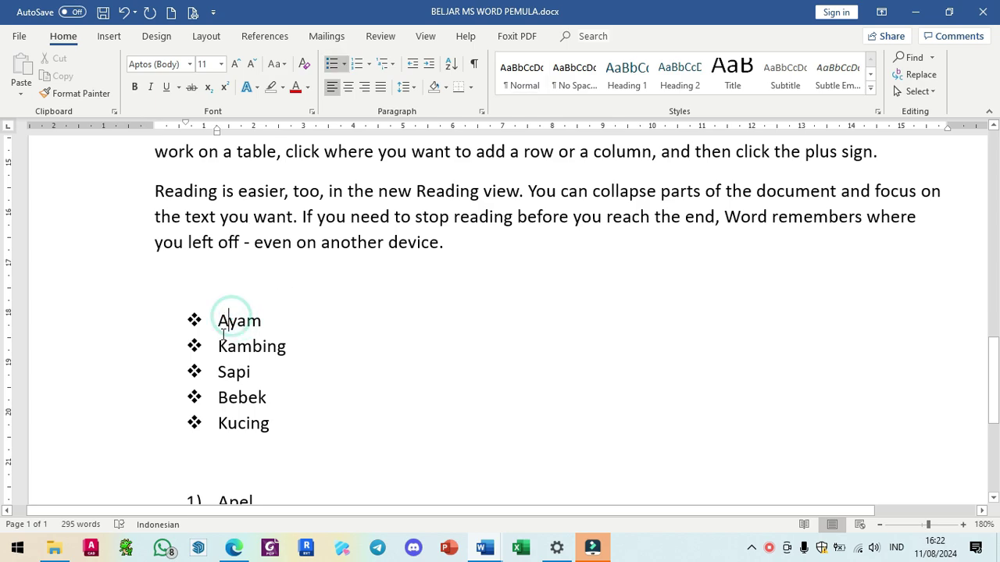
pyautogui.click(413, 66)
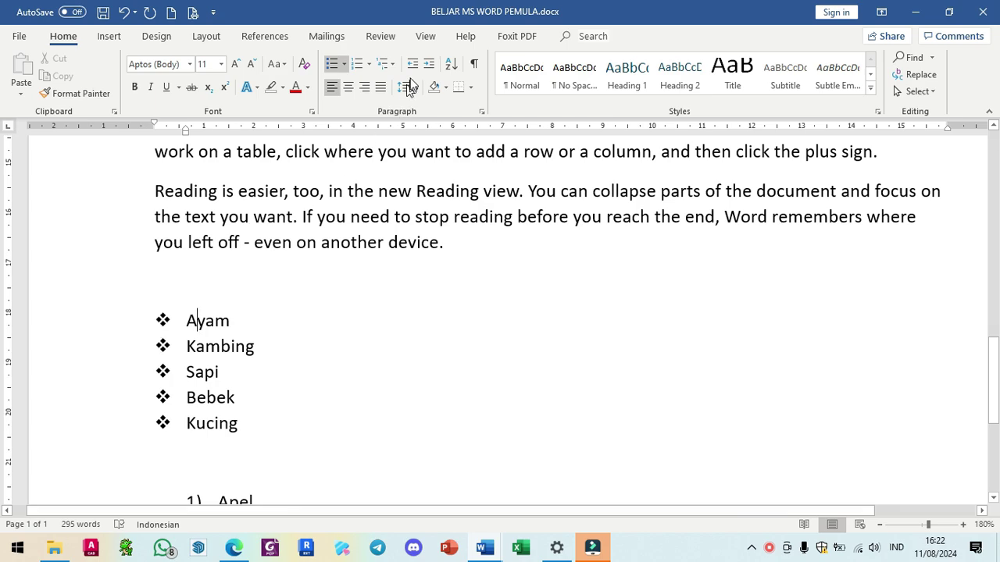
# - Increase the indent of the whole animal list by several levels, then decrease it back to the page margin
pyautogui.doubleClick(429, 66)
pyautogui.doubleClick(429, 66)
pyautogui.doubleClick(429, 65)
pyautogui.doubleClick(429, 66)
pyautogui.click(429, 66)
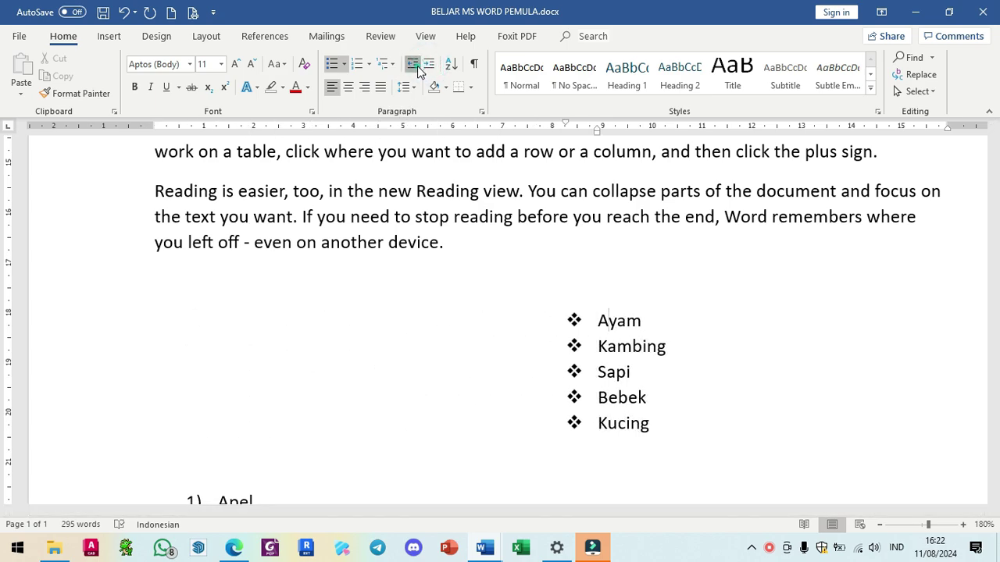
pyautogui.doubleClick(414, 65)
pyautogui.tripleClick(414, 66)
pyautogui.click(414, 66)
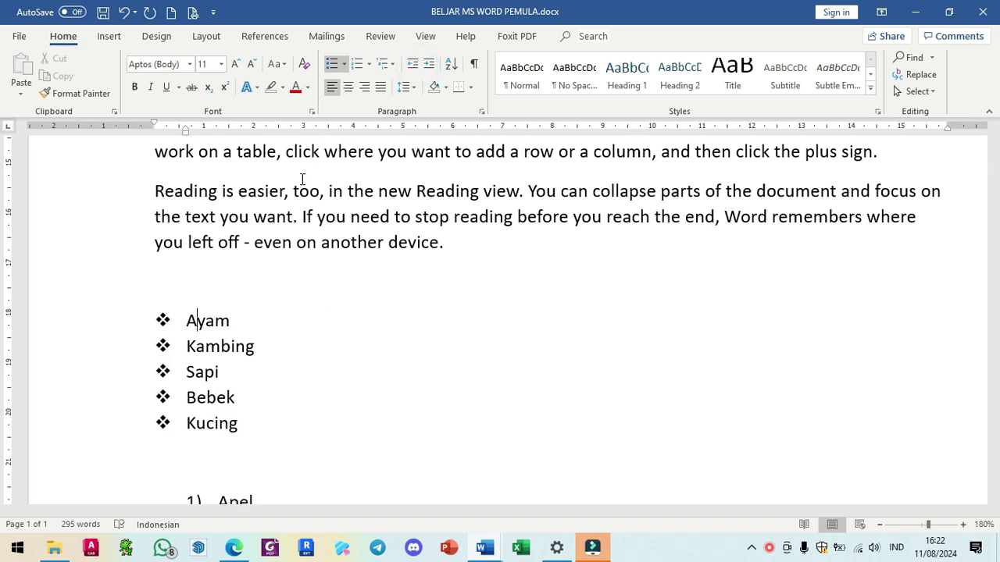
# - Decrease the indent of the numbered fruit list by one level so its numbers align with the page margin
pyautogui.scroll(-3, 261, 293)
pyautogui.click(246, 313)
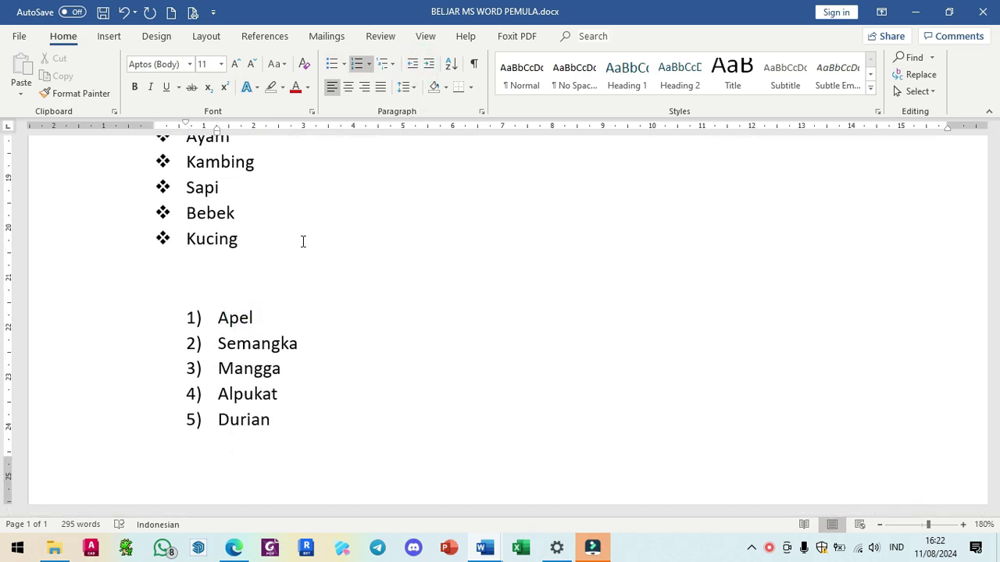
pyautogui.click(240, 312)
pyautogui.click(415, 66)
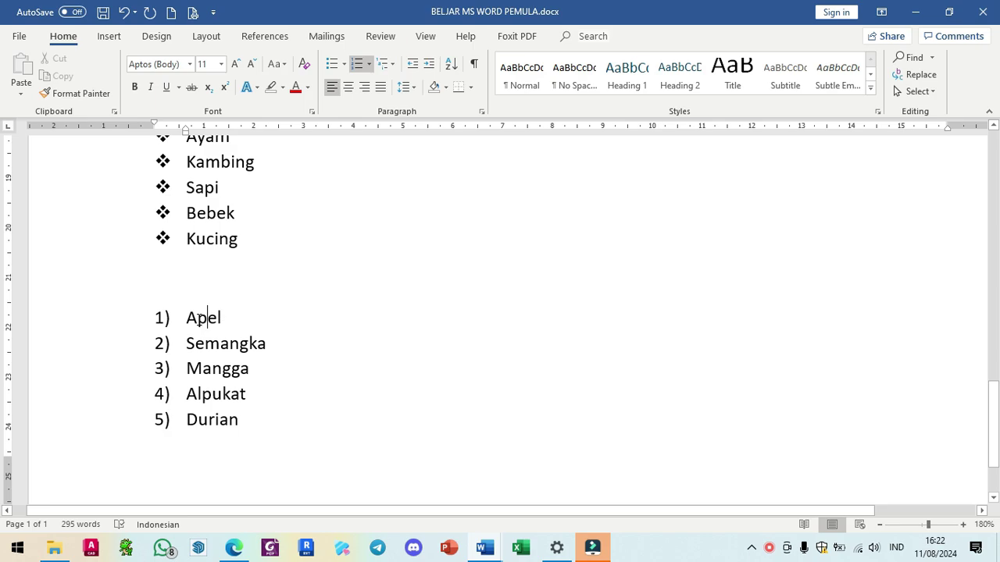
# - Indent only the Kambing item by several levels as a sub-bullet and return it to the main bullet level
pyautogui.scroll(3, 199, 318)
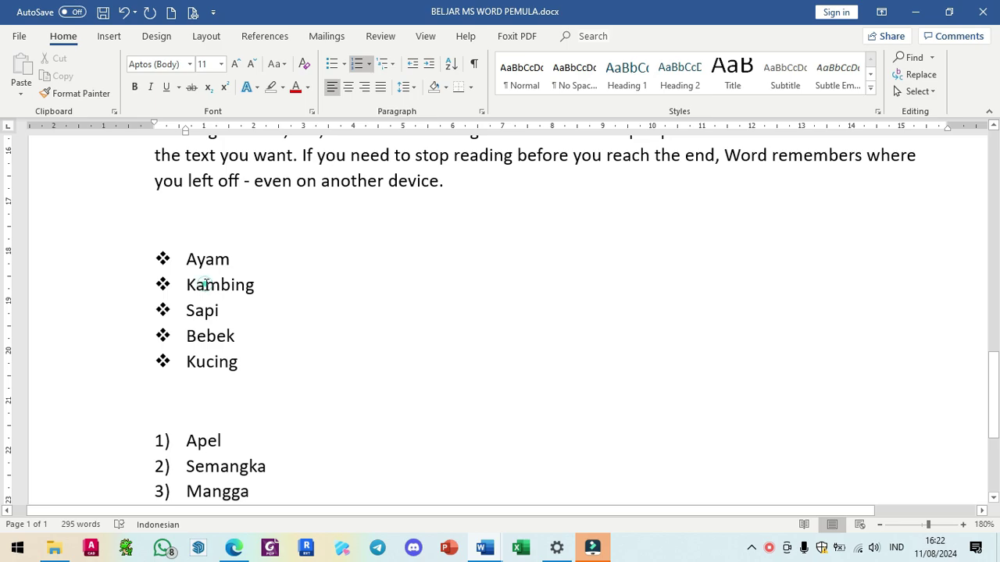
pyautogui.click(206, 285)
pyautogui.click(206, 312)
pyautogui.click(228, 284)
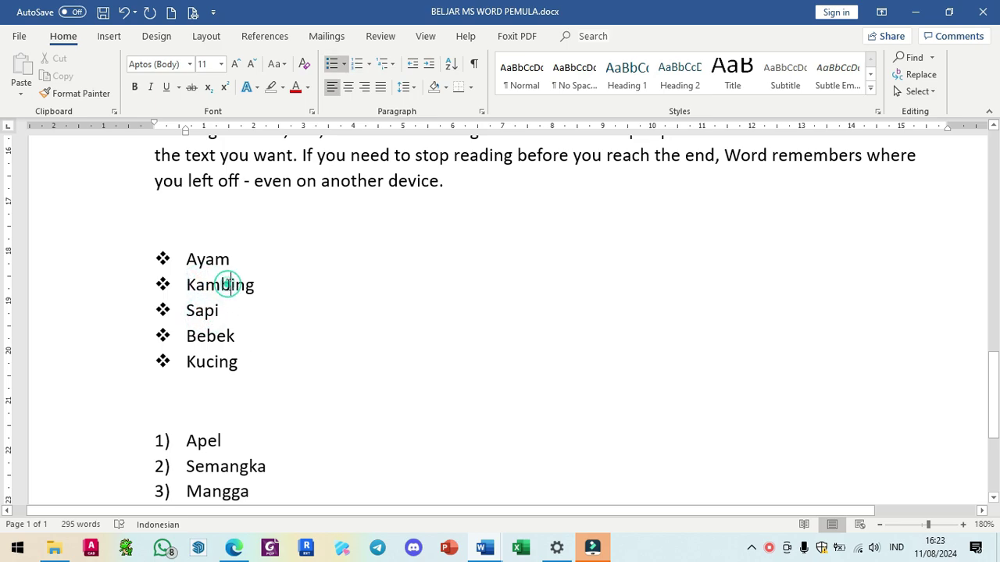
pyautogui.click(430, 66)
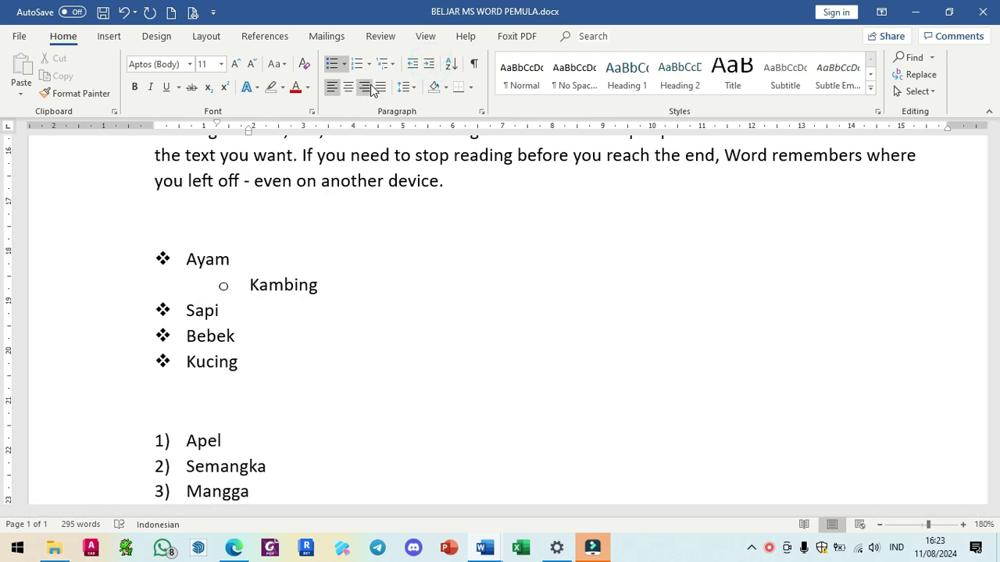
pyautogui.click(434, 64)
pyautogui.click(434, 64)
pyautogui.click(434, 64)
pyautogui.click(435, 65)
pyautogui.click(435, 65)
pyautogui.click(435, 66)
pyautogui.click(435, 65)
pyautogui.click(410, 65)
pyautogui.click(409, 66)
pyautogui.click(409, 67)
pyautogui.click(408, 67)
pyautogui.click(409, 66)
pyautogui.click(409, 66)
pyautogui.click(409, 67)
pyautogui.click(409, 67)
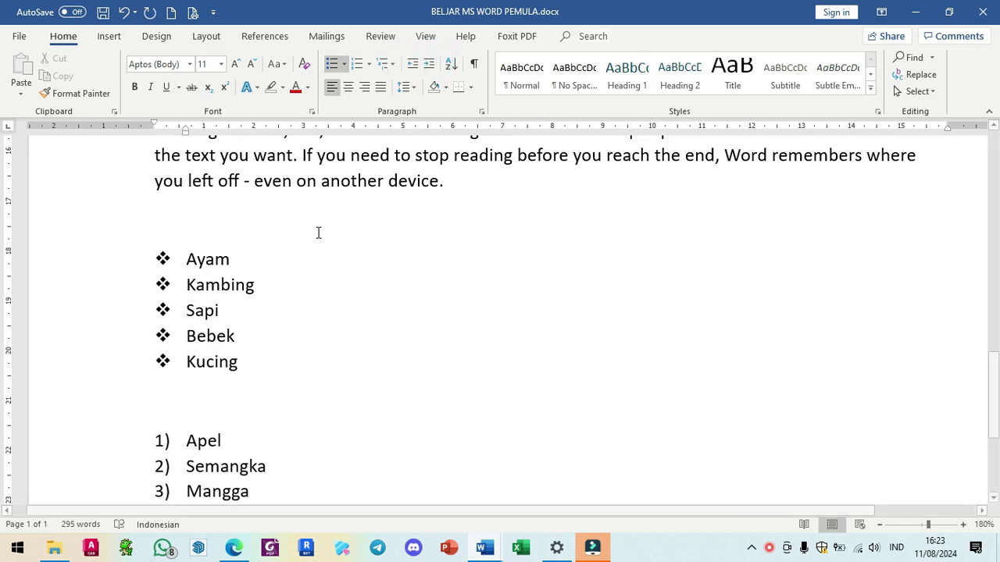
# - Indent only the Semangka item by several levels as a numbered sub-item and return it to the main list level
pyautogui.scroll(-3, 235, 296)
pyautogui.click(205, 282)
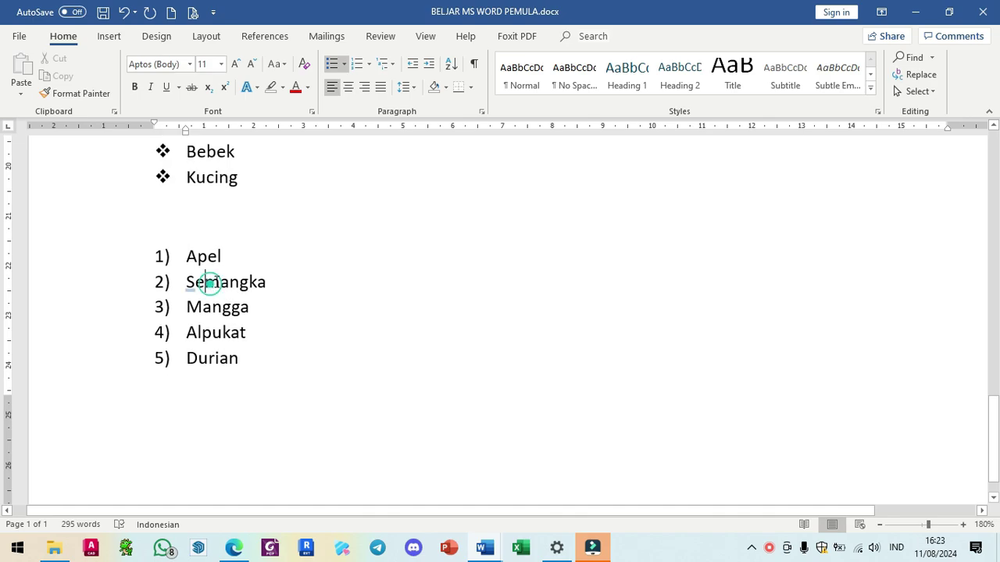
pyautogui.click(429, 65)
pyautogui.click(428, 65)
pyautogui.click(429, 65)
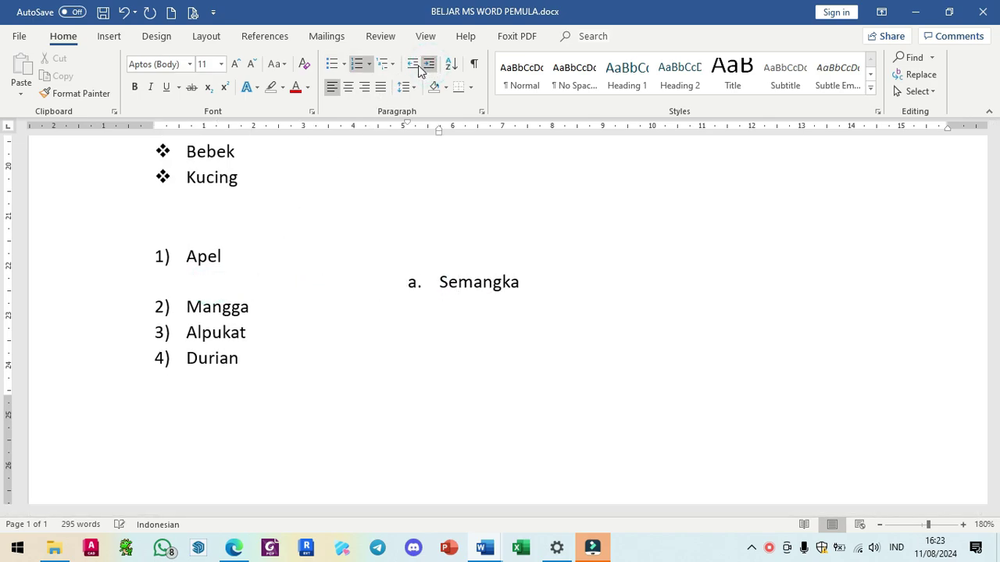
pyautogui.click(412, 67)
pyautogui.click(413, 67)
pyautogui.click(412, 68)
pyautogui.click(412, 67)
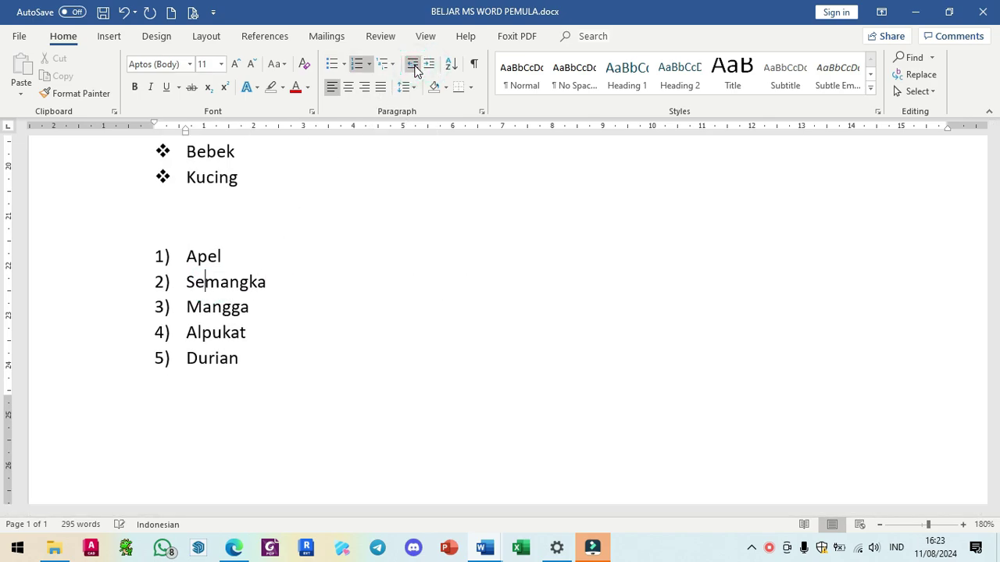
# - Apply All Borders to the paragraph that begins with "Video provides a powerful way"
pyautogui.scroll(5, 243, 352)
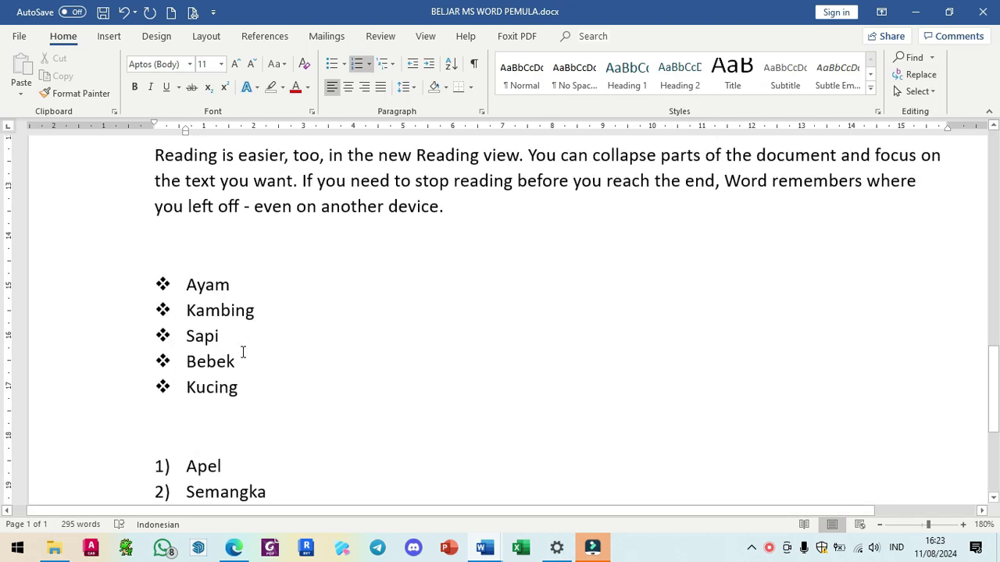
pyautogui.scroll(6, 243, 352)
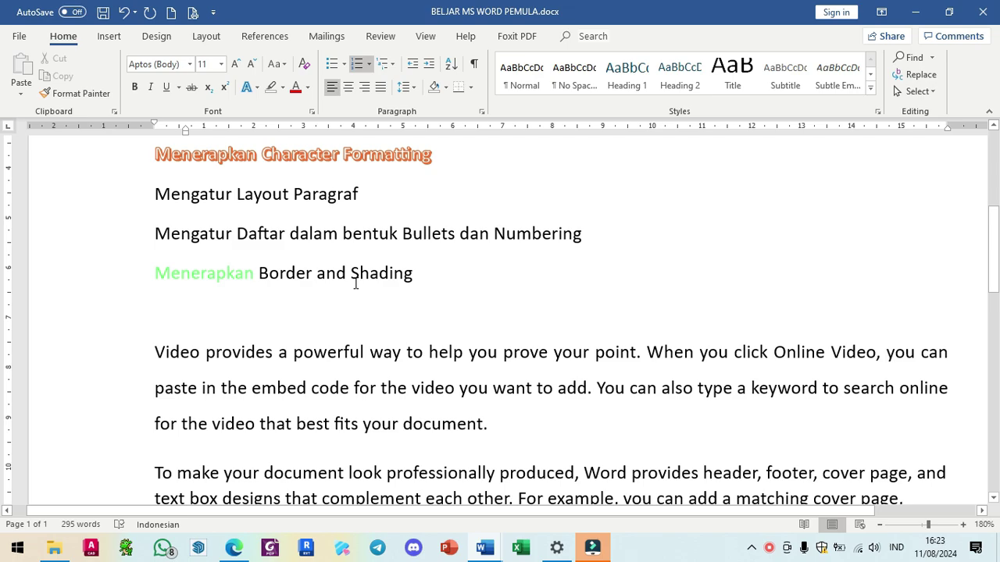
pyautogui.scroll(2, 328, 280)
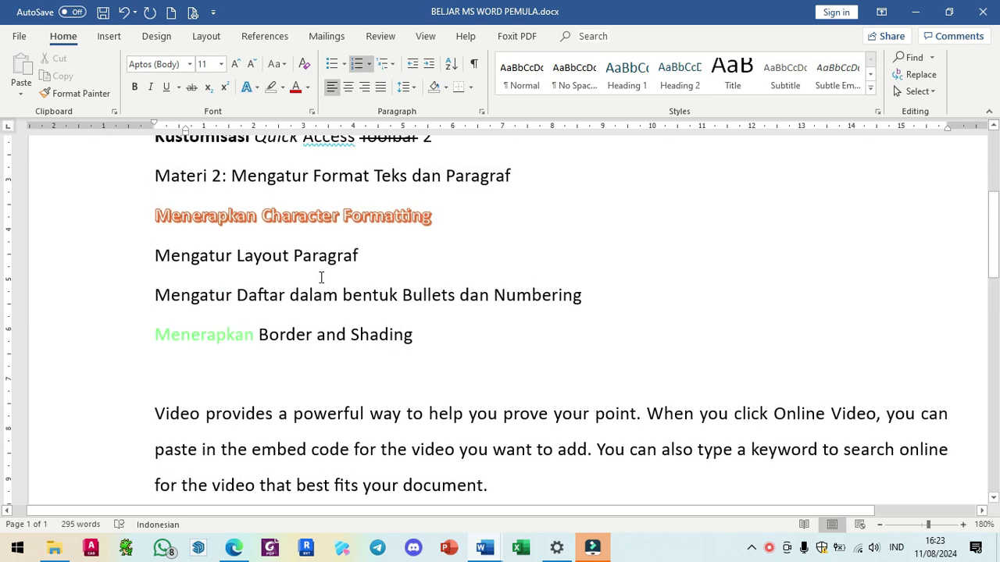
pyautogui.scroll(-3, 353, 323)
pyautogui.scroll(-3, 407, 362)
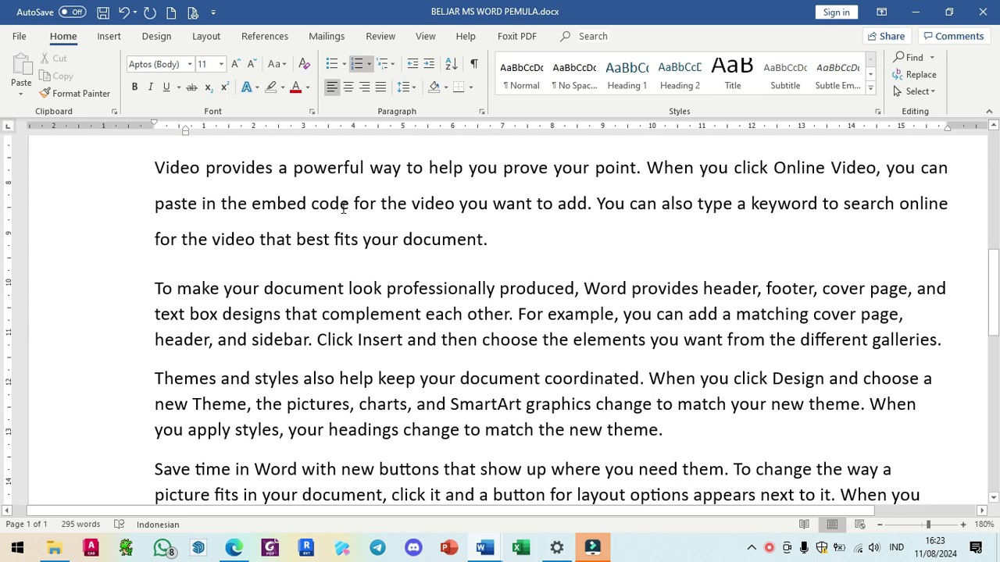
pyautogui.click(339, 201)
pyautogui.scroll(2, 347, 261)
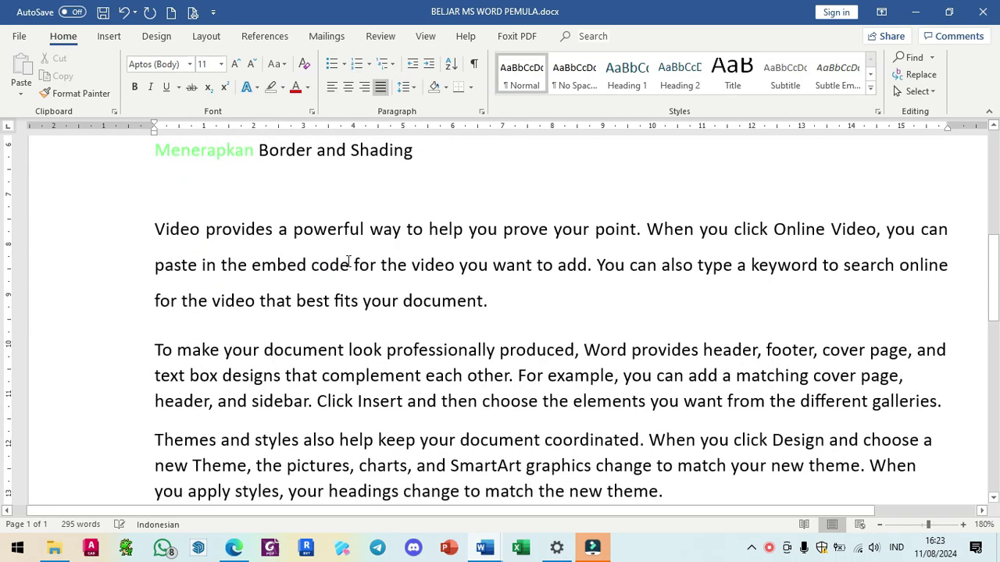
pyautogui.click(472, 89)
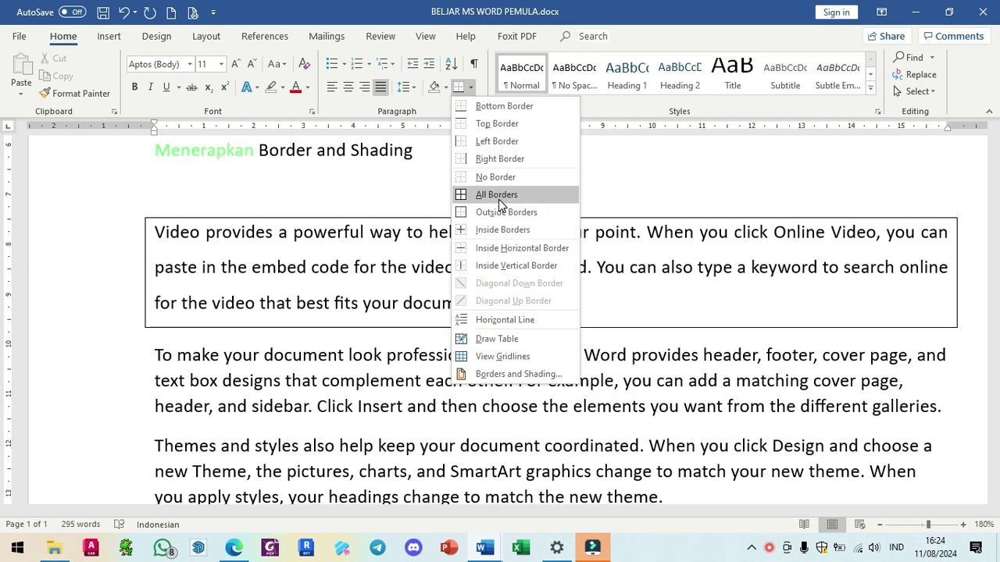
pyautogui.click(498, 195)
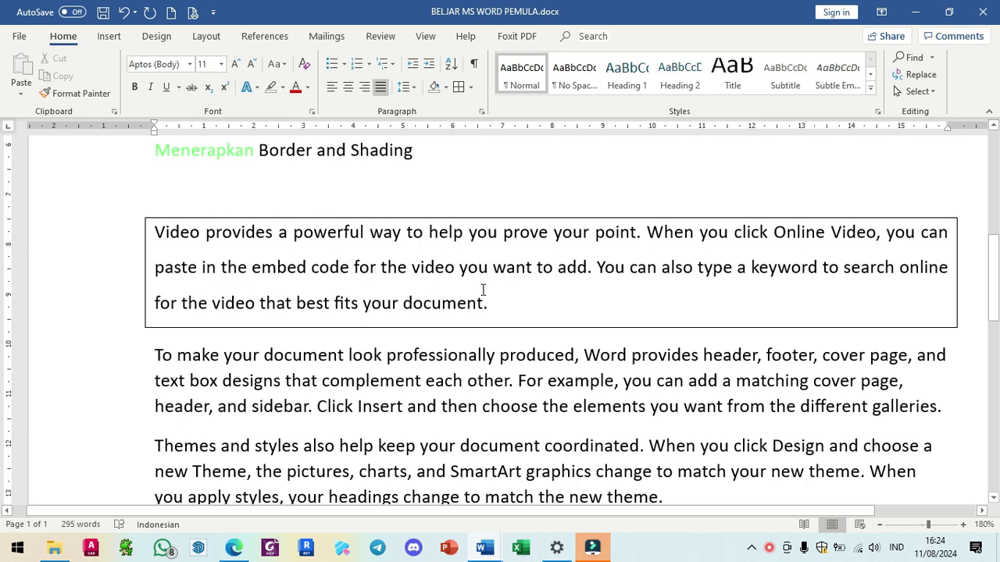
pyautogui.scroll(-3, 483, 287)
pyautogui.scroll(3, 335, 264)
pyautogui.scroll(3, 303, 270)
pyautogui.scroll(-2, 296, 286)
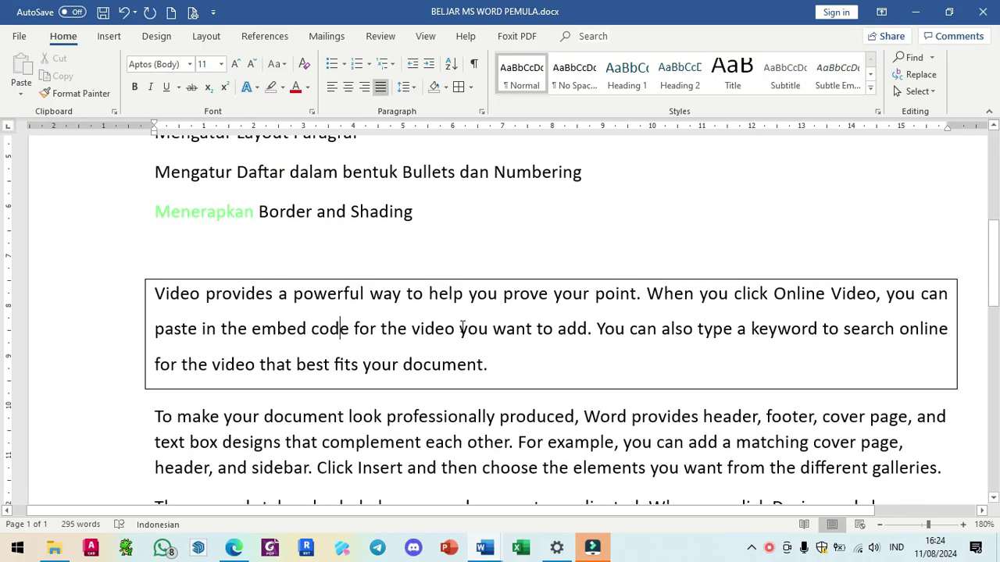
pyautogui.scroll(2, 457, 325)
pyautogui.scroll(-4, 456, 328)
pyautogui.scroll(-3, 457, 325)
pyautogui.moveTo(156, 170); pyautogui.dragTo(894, 414)
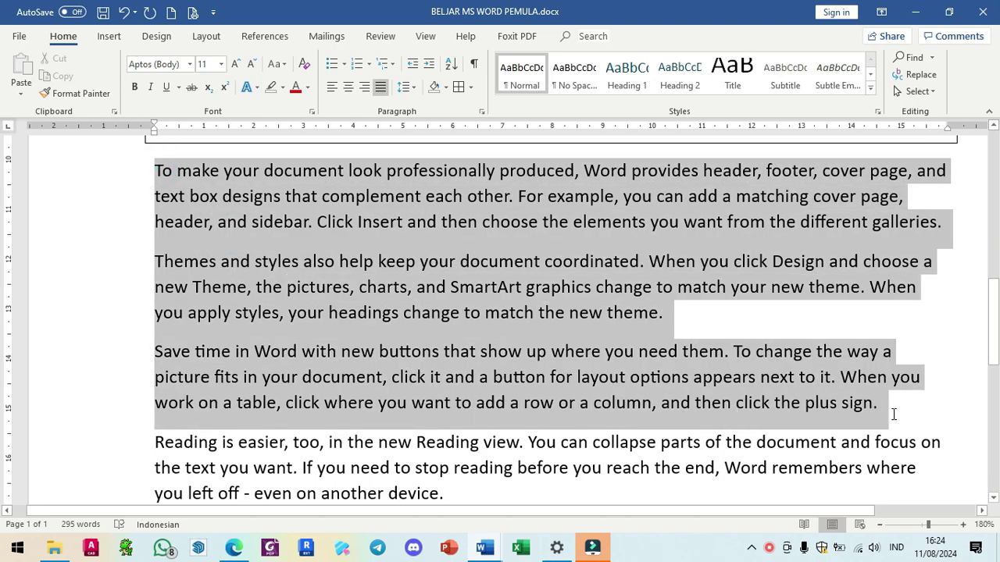
pyautogui.click(471, 87)
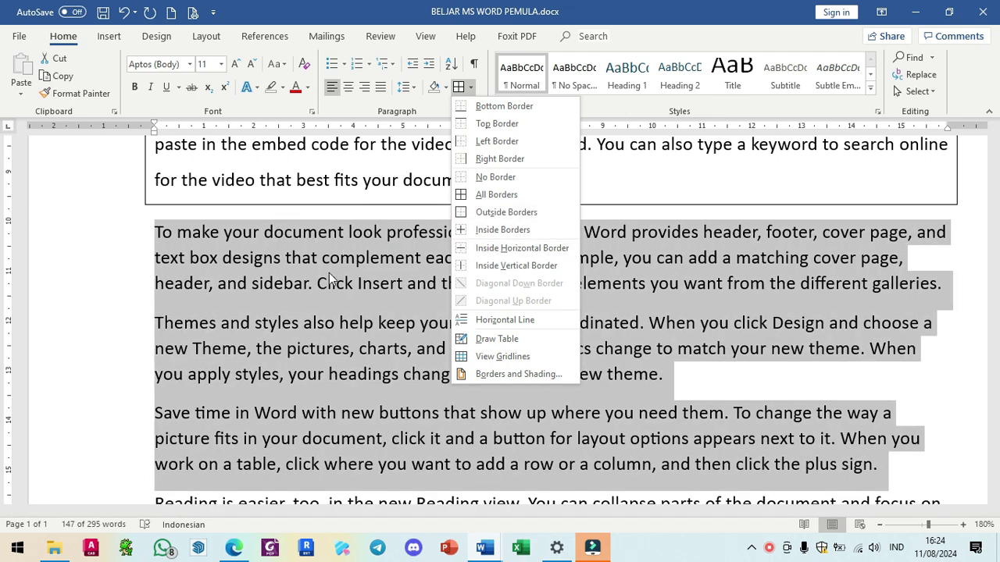
pyautogui.click(329, 272)
# - Apply All Borders to the line "Mengatur Layout Paragraf"
pyautogui.scroll(5, 328, 273)
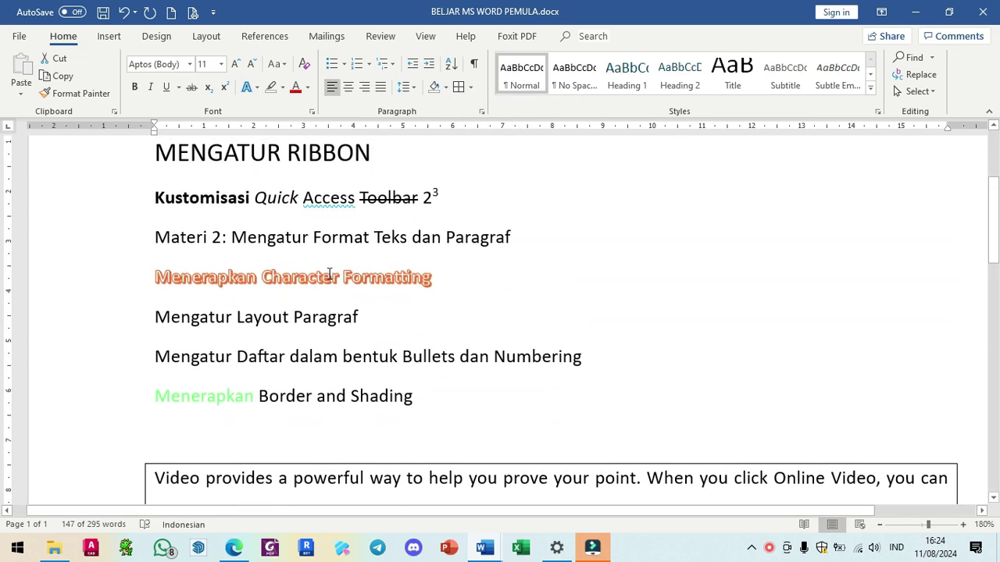
pyautogui.scroll(-3, 329, 273)
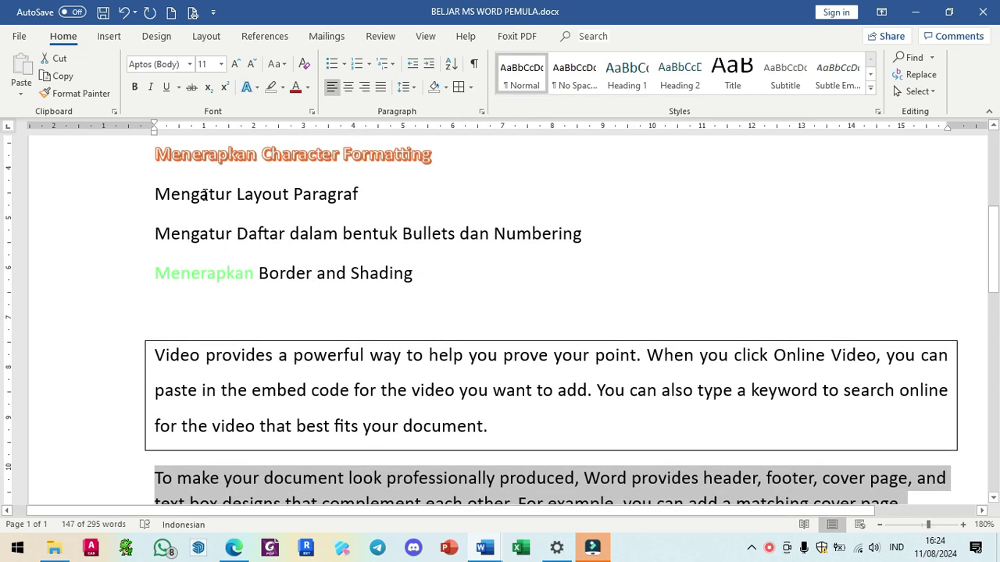
pyautogui.click(203, 196)
pyautogui.click(470, 87)
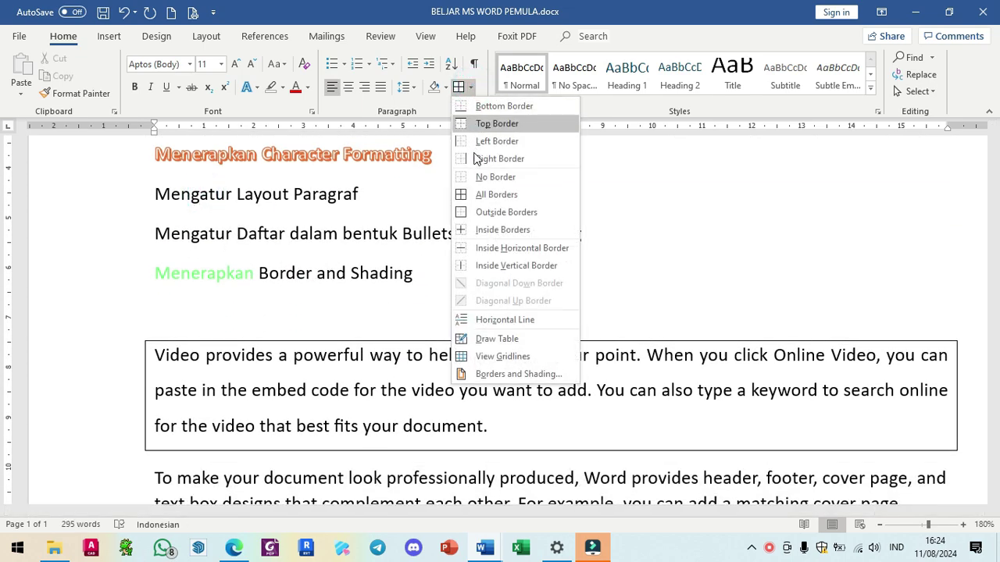
pyautogui.click(480, 197)
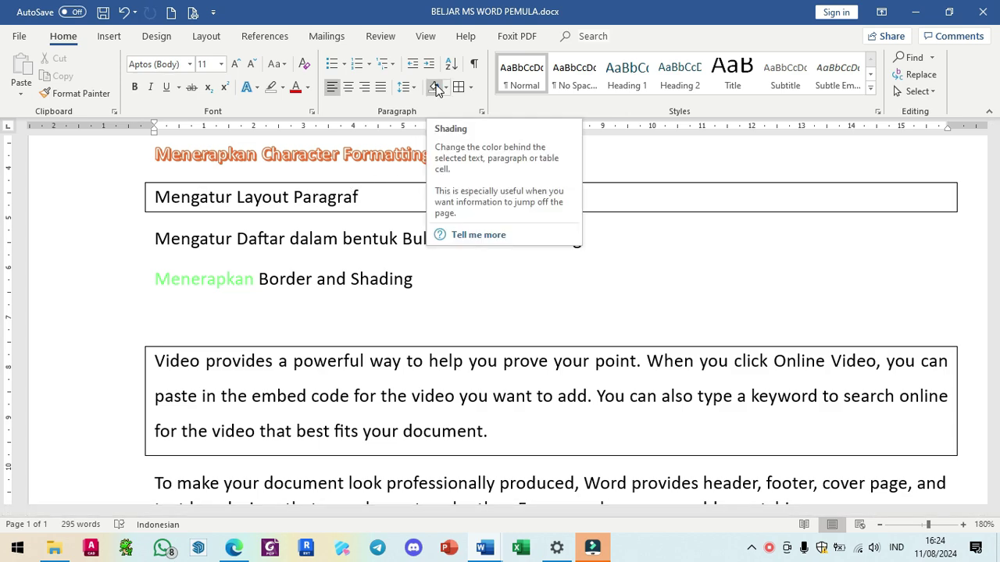
# - Shade the bordered paragraph that begins with "Video provides a powerful way" in light purple
pyautogui.click(246, 360)
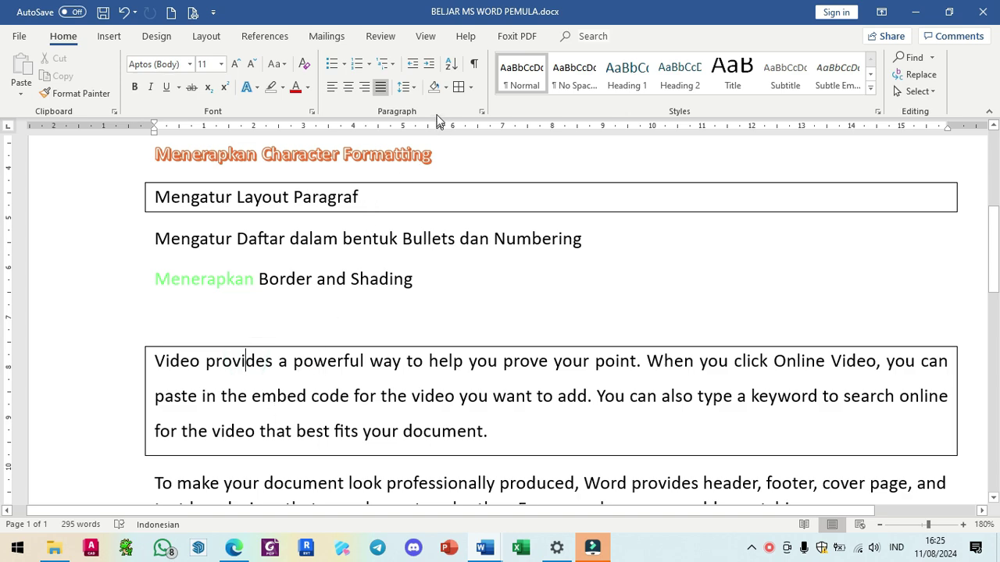
pyautogui.click(446, 88)
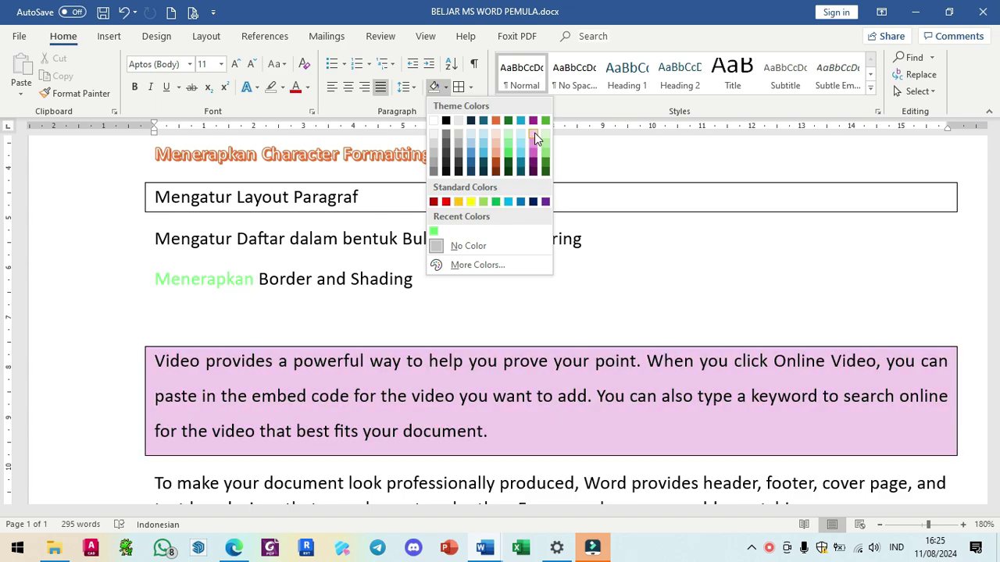
pyautogui.click(534, 133)
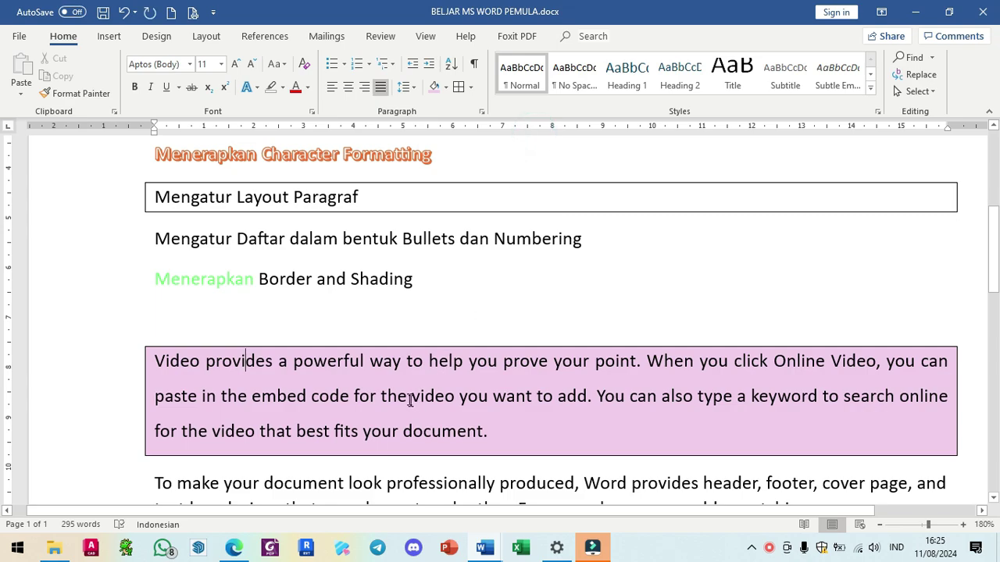
# - Shade the bordered line "Mengatur Layout Paragraf" in light blue
pyautogui.click(264, 200)
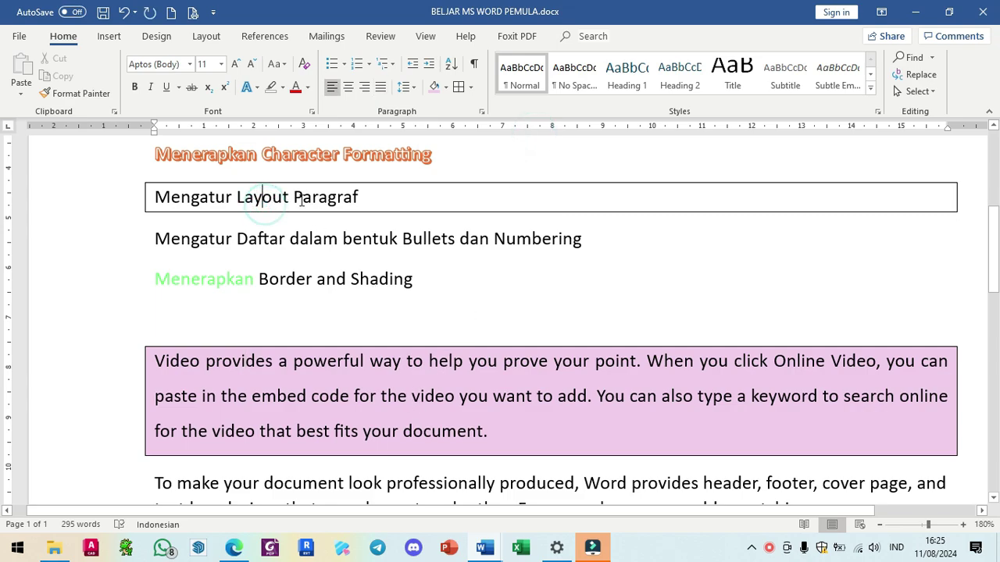
pyautogui.click(445, 87)
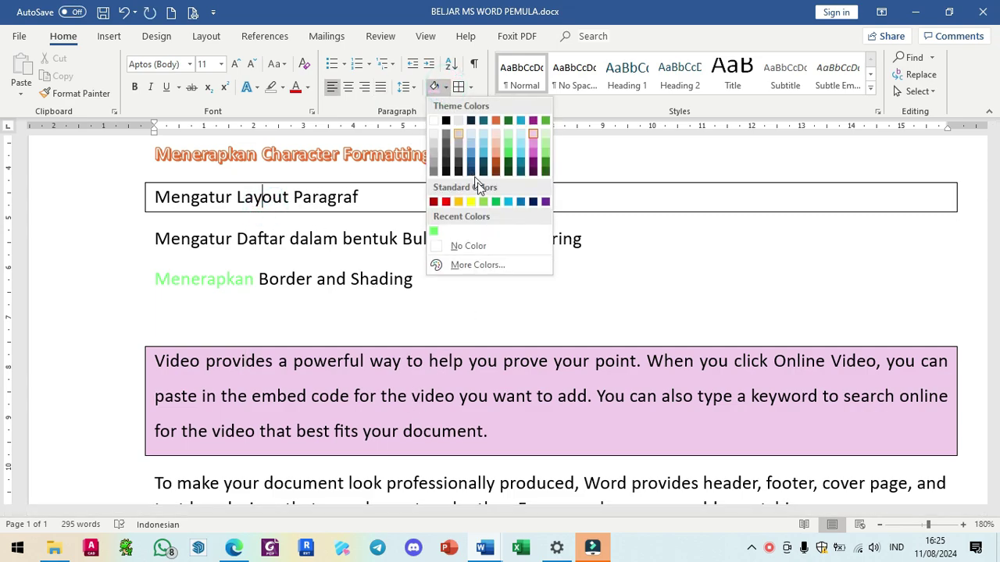
pyautogui.click(471, 133)
pyautogui.click(429, 248)
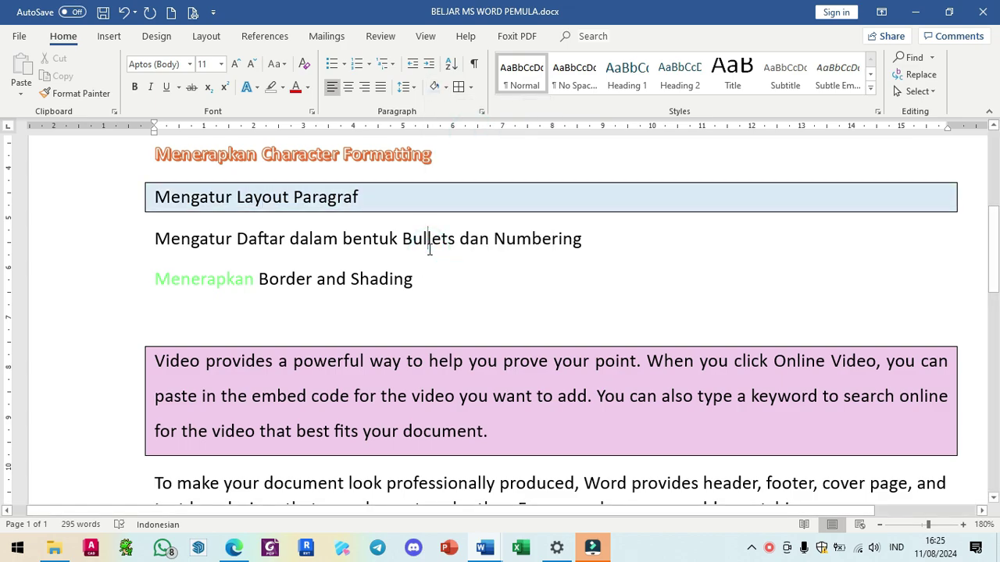
pyautogui.click(407, 394)
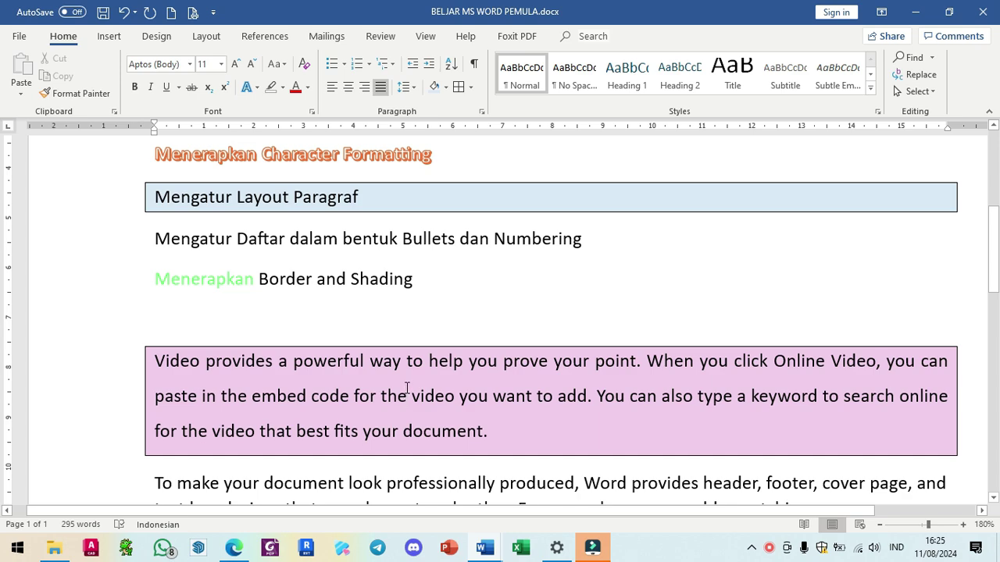
# - Shade the line "Mengatur Daftar dalam bentuk Bullets dan Numbering" in light orange
pyautogui.click(286, 238)
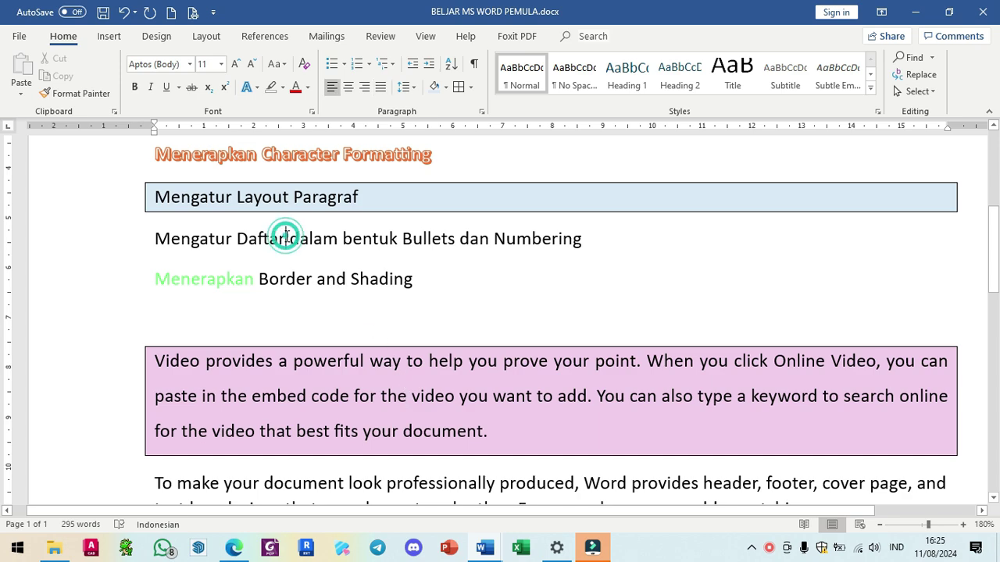
pyautogui.click(445, 87)
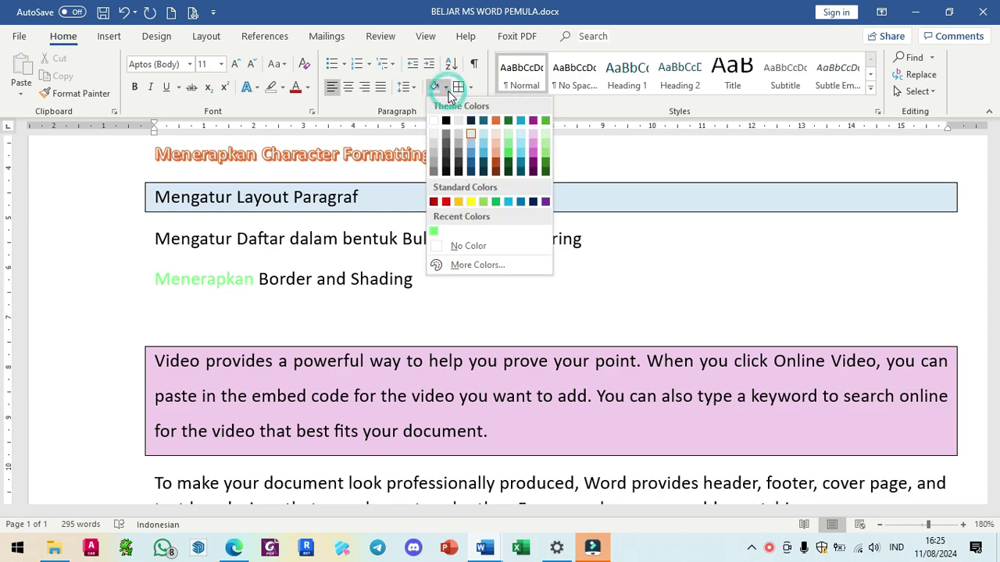
pyautogui.click(499, 133)
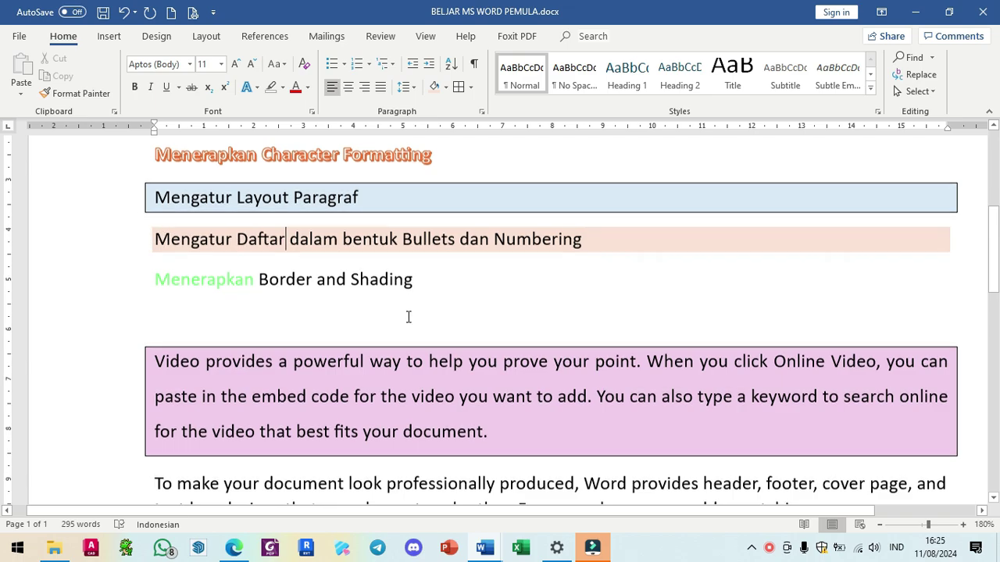
# - Save the document
pyautogui.scroll(3, 409, 317)
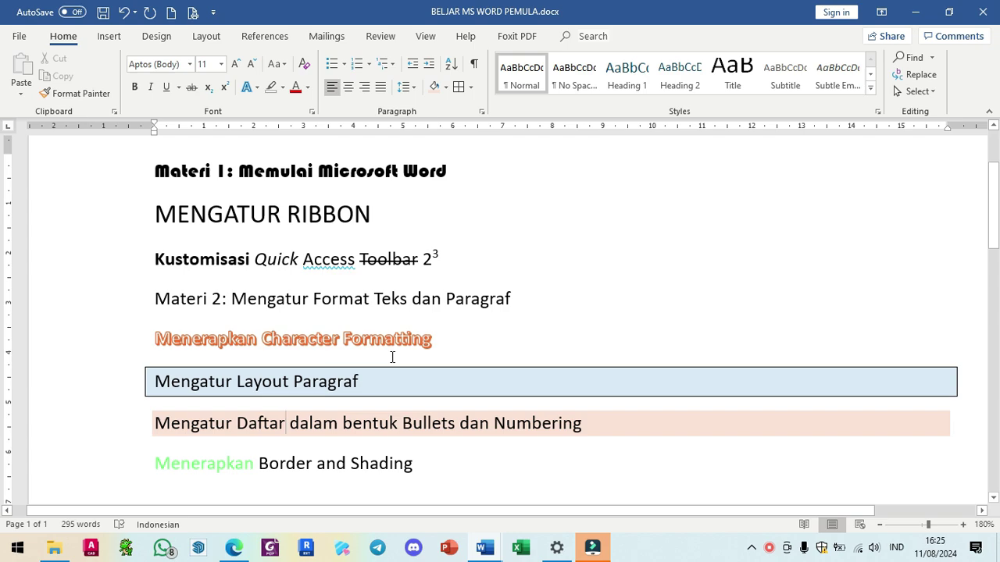
pyautogui.hotkey('ctrl', 's')
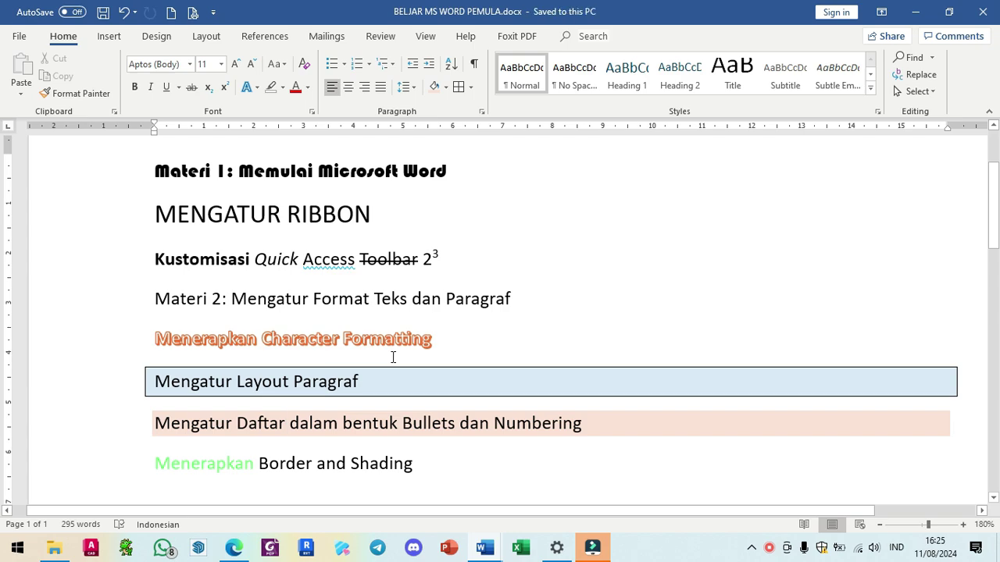
pyautogui.click(17, 39)
pyautogui.click(58, 203)
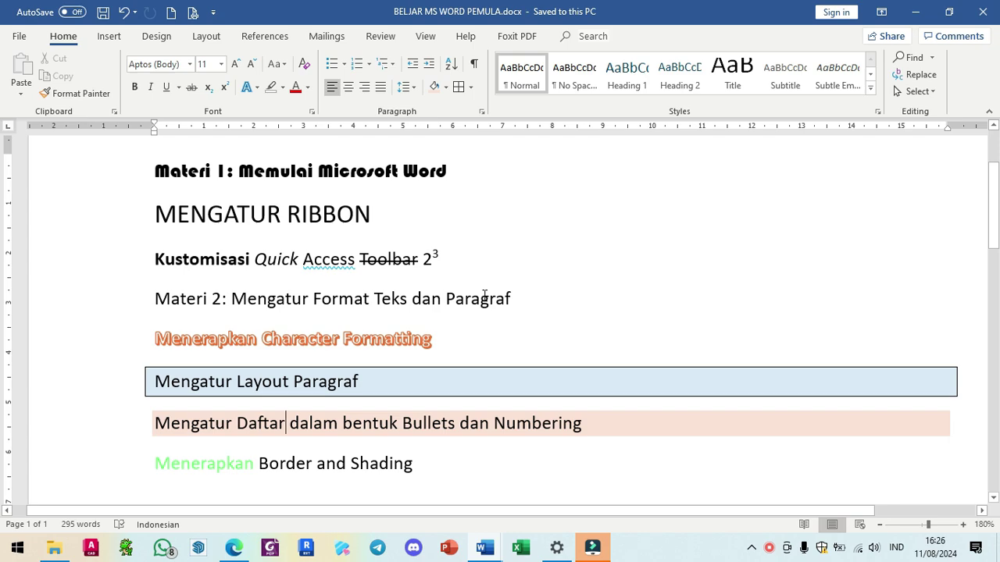
pyautogui.click(769, 547)
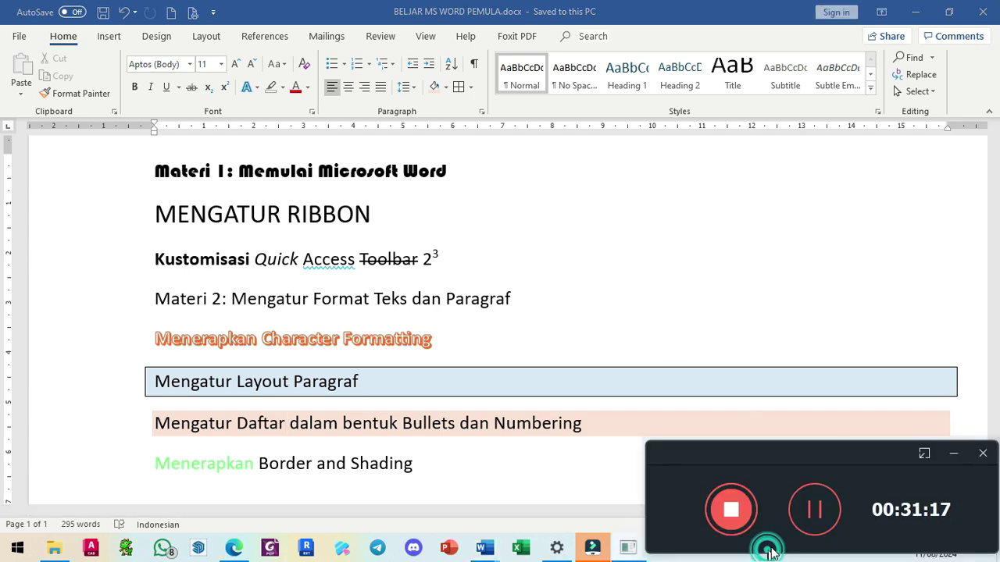
pyautogui.click(826, 511)
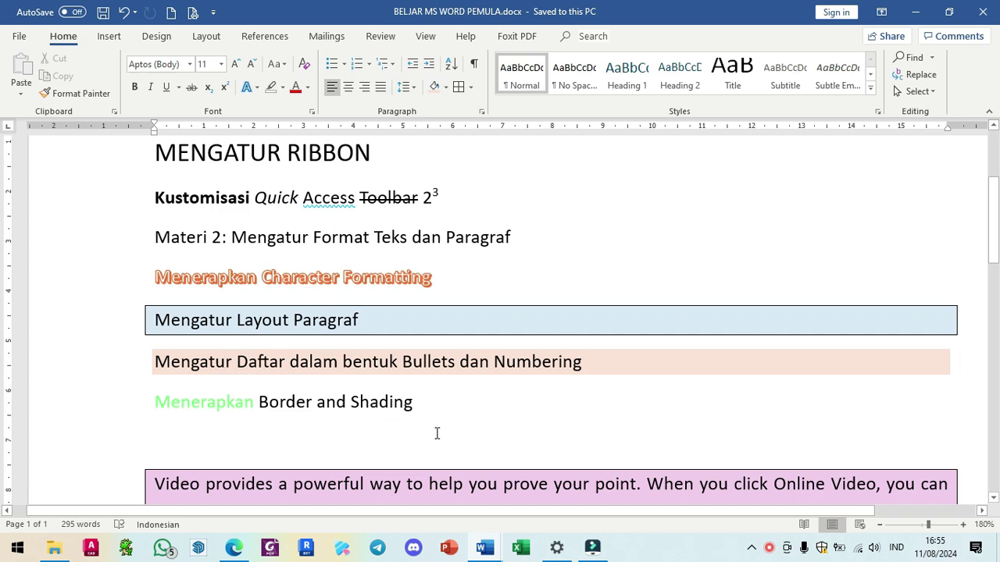
# - Add the line "Materi 3: Kerja lebih efisien" below "Menerapkan Border and Shading"
pyautogui.click(410, 401)
pyautogui.press('Return')
pyautogui.write('Materi:')
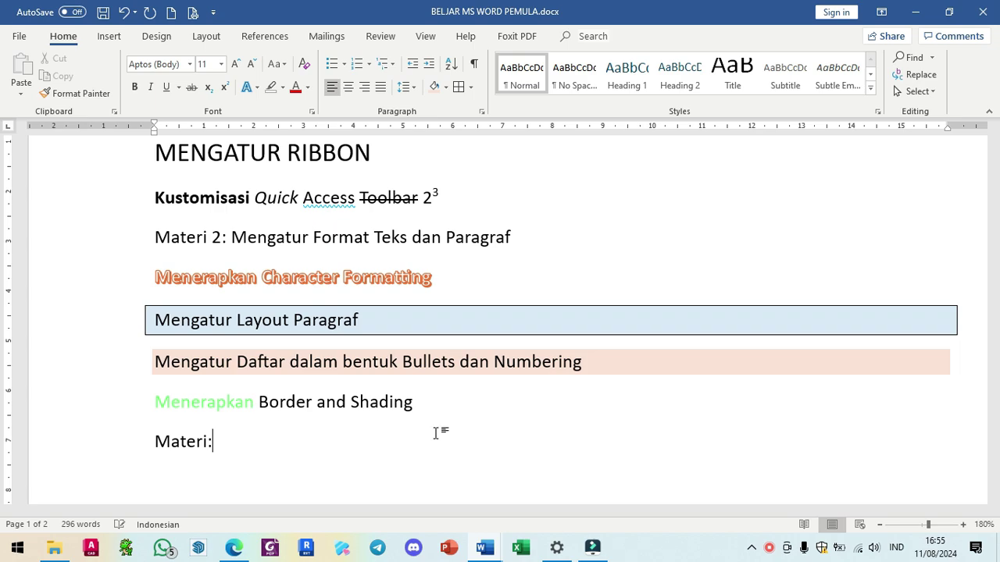
pyautogui.press('BackSpace')
pyautogui.write('3: Kerja l')
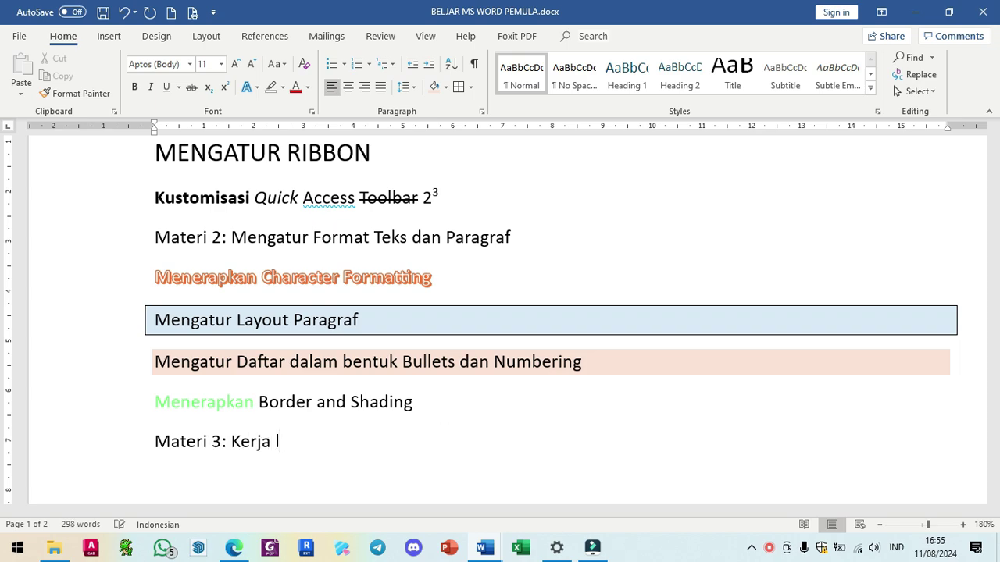
pyautogui.write('ebih Efi')
pyautogui.press('BackSpace')
pyautogui.press('BackSpace')
pyautogui.press('BackSpace')
pyautogui.write('efisien')
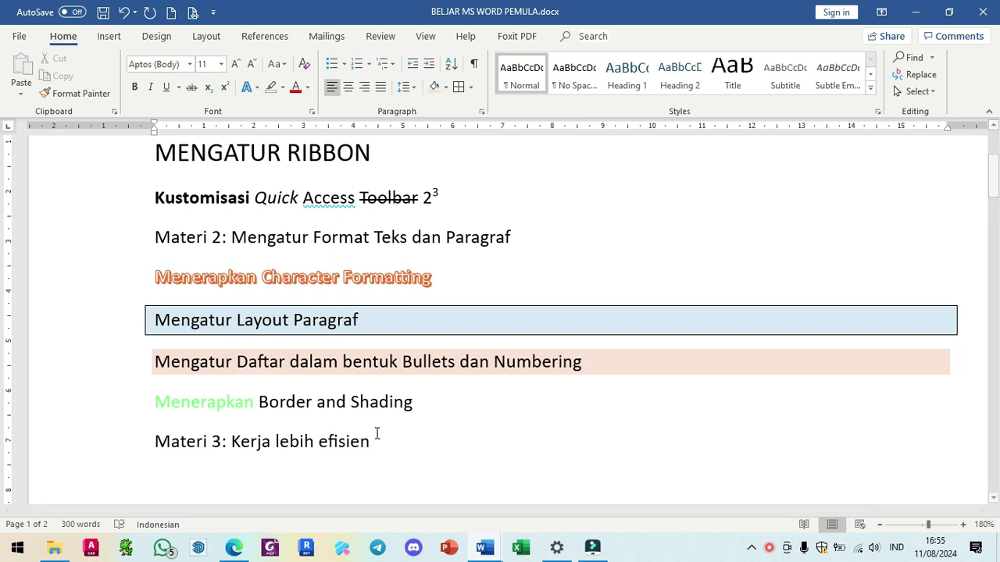
# - Add the line "Format Painter: Menduplikasi format teks" below the Materi 3 heading, checking the wording in the other open Word document
pyautogui.scroll(3, 377, 434)
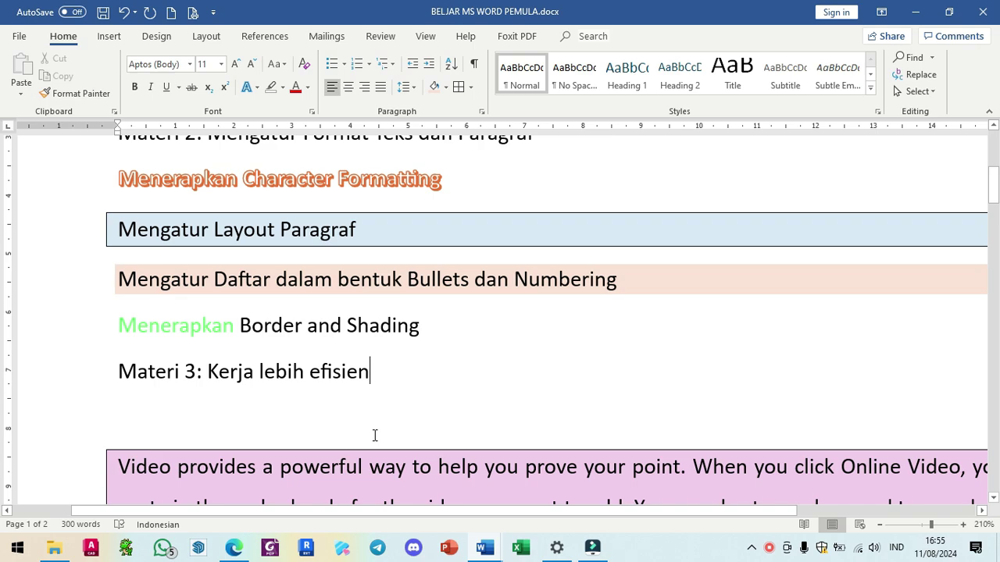
pyautogui.press('Return')
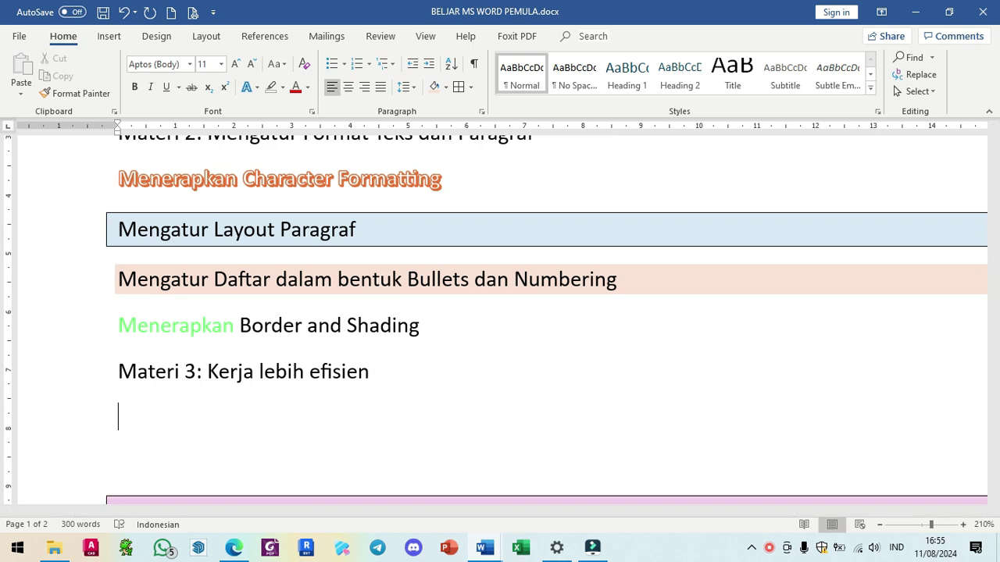
pyautogui.hotkey('alt', 'Tab')
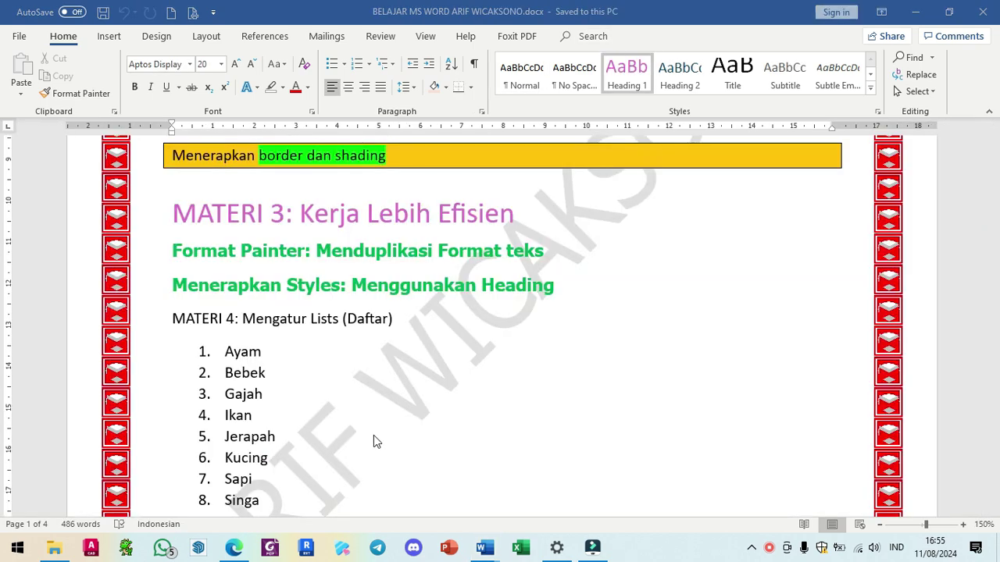
pyautogui.hotkey('alt', 'Tab')
pyautogui.write('Format Pain')
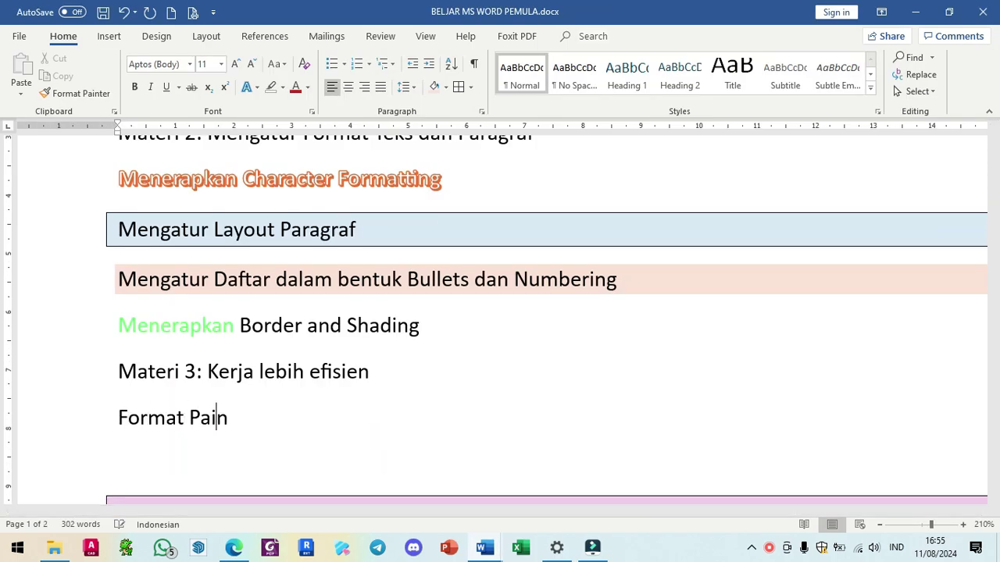
pyautogui.press('BackSpace')
pyautogui.write('nter')
pyautogui.hotkey('alt', 'Tab')
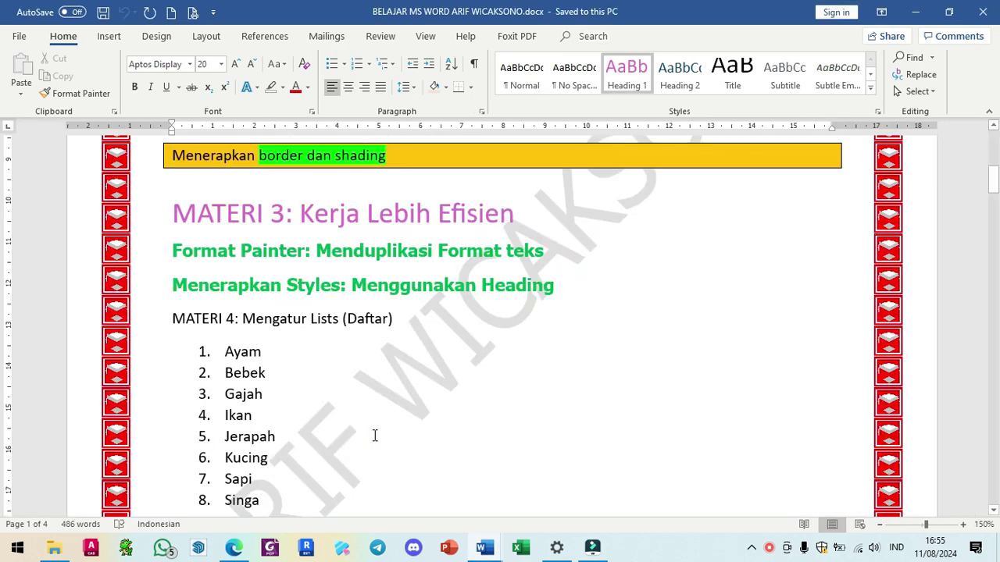
pyautogui.hotkey('alt', 'Tab')
pyautogui.write(':')
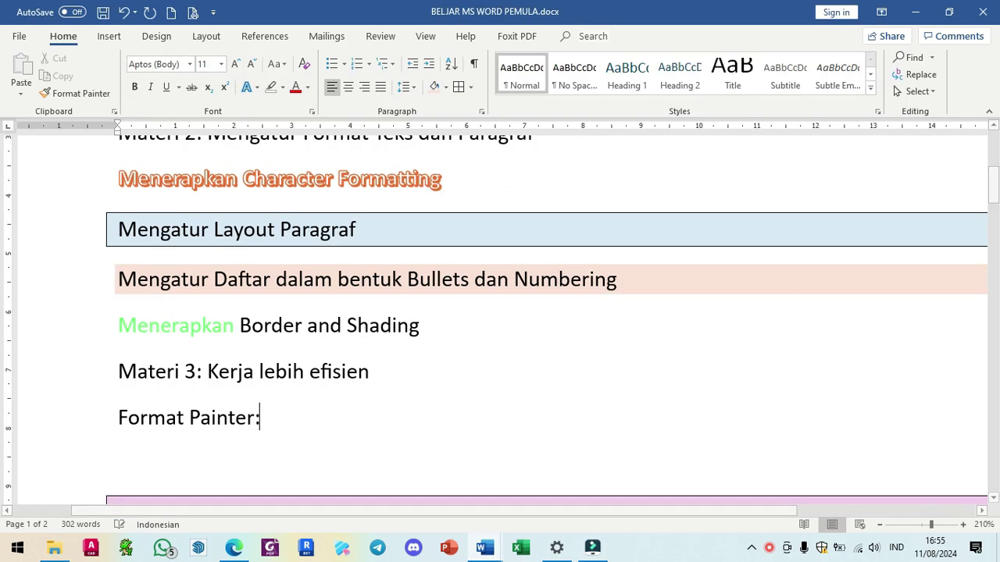
pyautogui.write(' Mendupli')
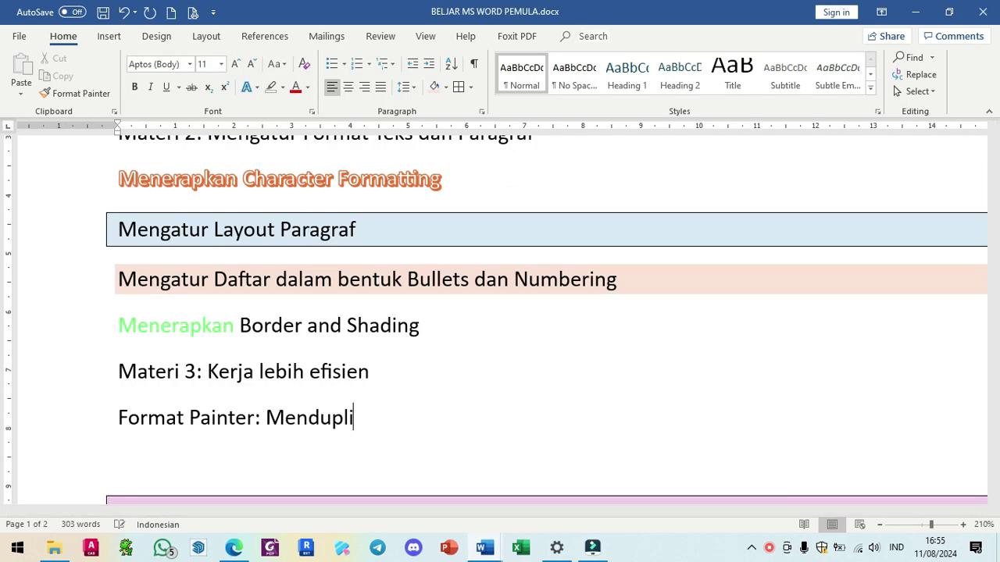
pyautogui.write('kasi format teks')
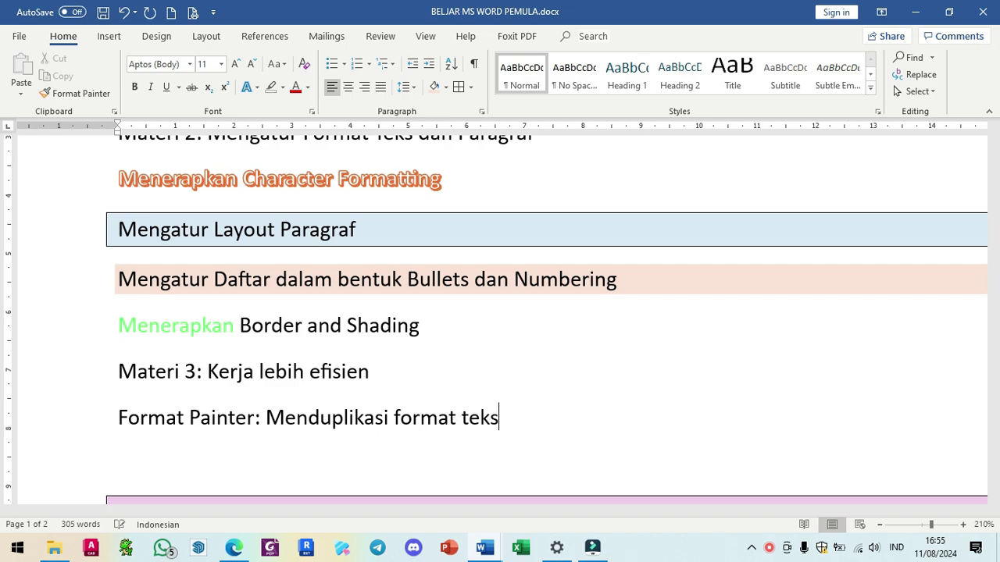
# - Add the line "Menerapkan Styles: Menggunakan Heading" below the Format Painter line, followed by a new empty paragraph
pyautogui.press('Return')
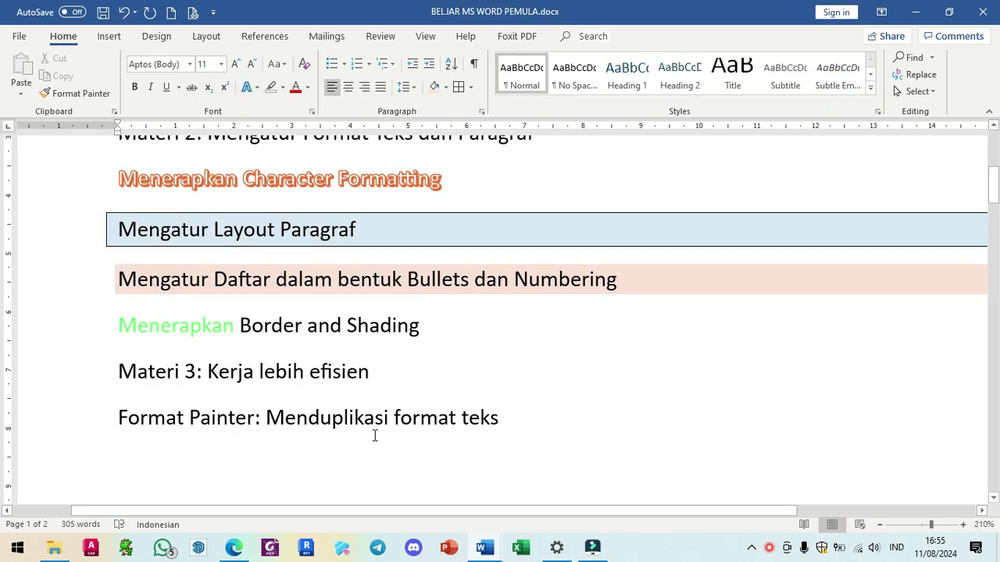
pyautogui.write('Menerapkan Styles:')
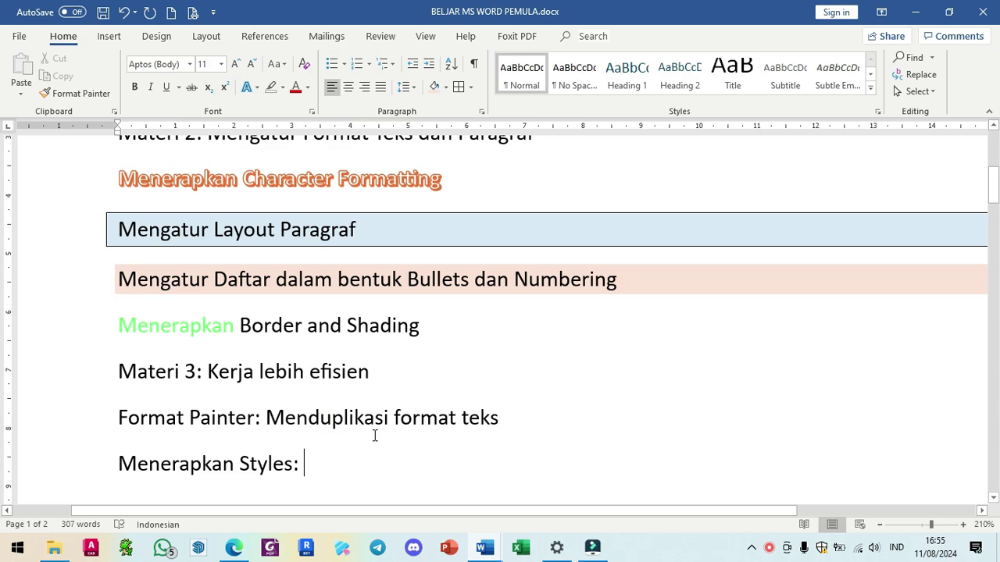
pyautogui.write('Meng')
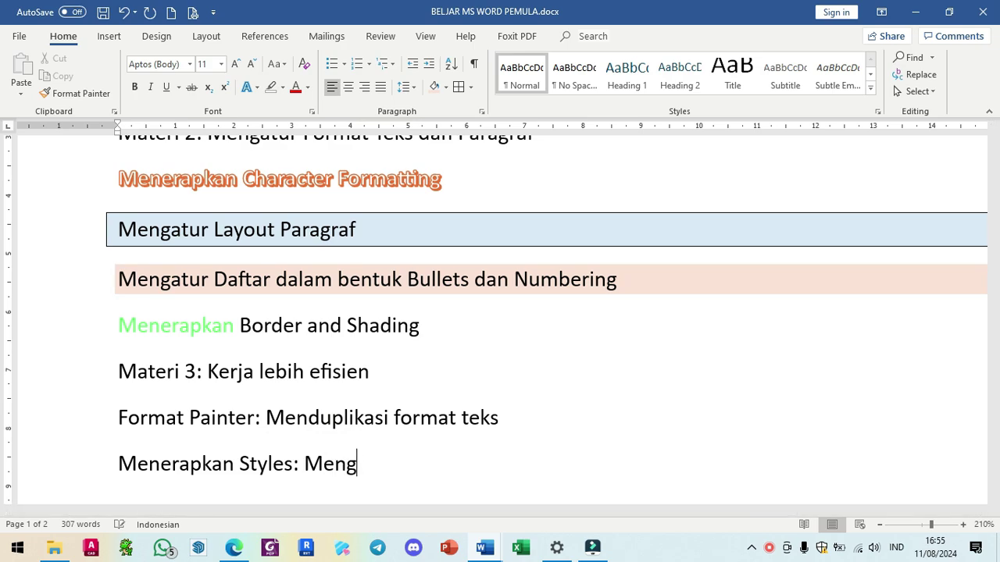
pyautogui.write('gunakan Heading')
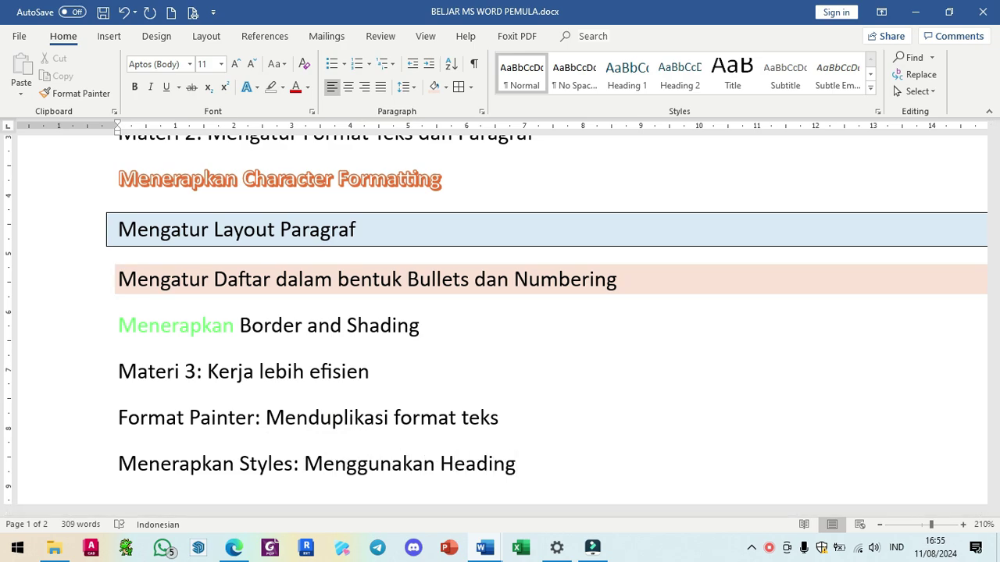
pyautogui.press('Return')
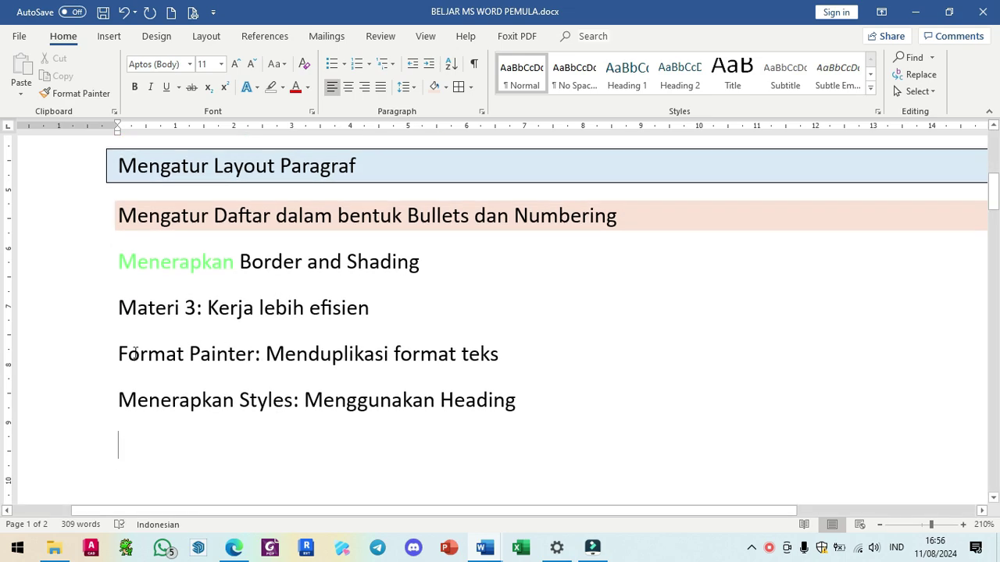
# - Make the bold line "Menerapkan Character Formatting" italic as well and give it a wavy underline
pyautogui.moveTo(120, 353); pyautogui.dragTo(258, 355)
pyautogui.click(328, 353)
pyautogui.scroll(5, 337, 351)
pyautogui.scroll(-2, 334, 351)
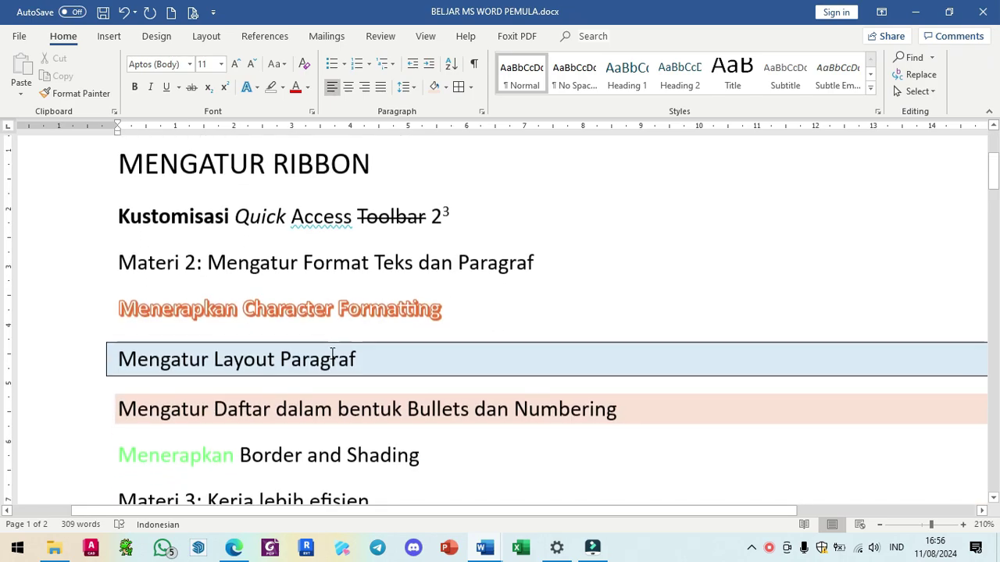
pyautogui.scroll(5, 268, 374)
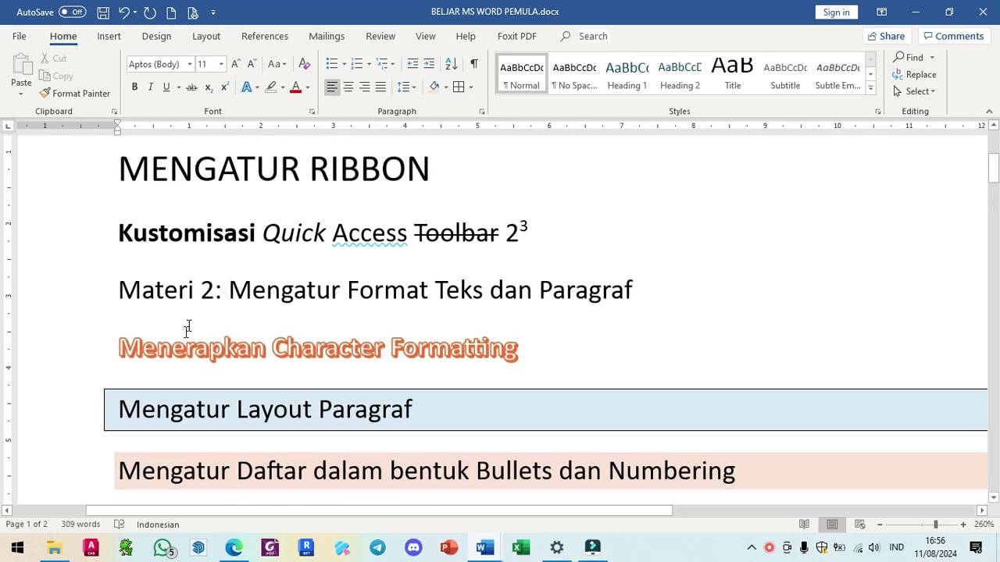
pyautogui.click(144, 343)
pyautogui.click(129, 344)
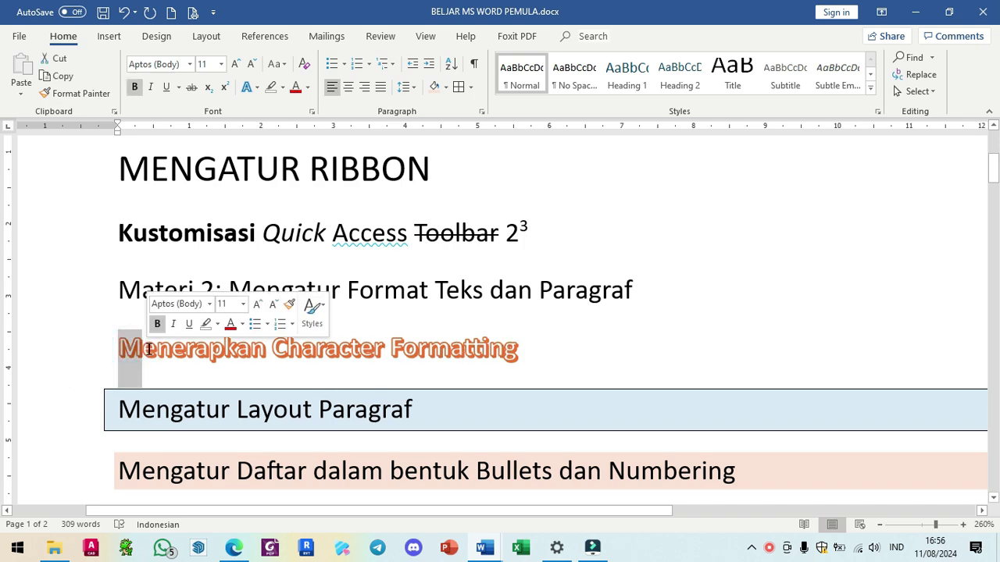
pyautogui.moveTo(121, 347); pyautogui.dragTo(311, 346)
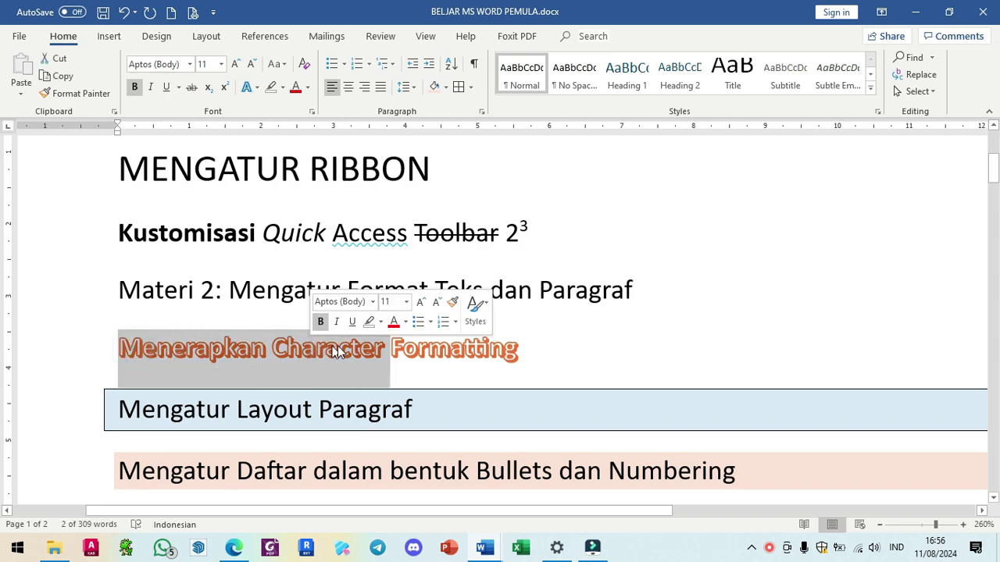
pyautogui.click(398, 349)
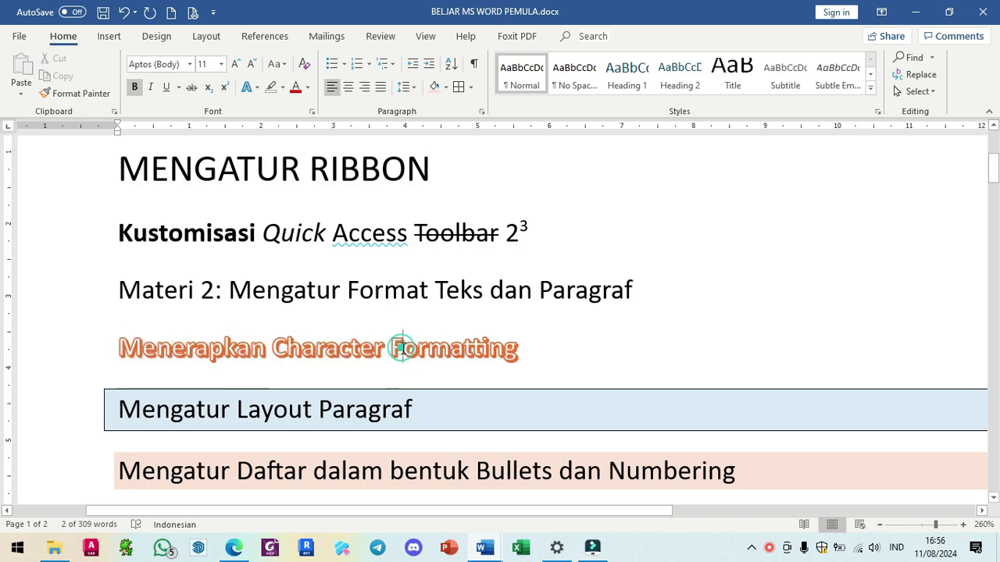
pyautogui.tripleClick(526, 349)
pyautogui.click(135, 86)
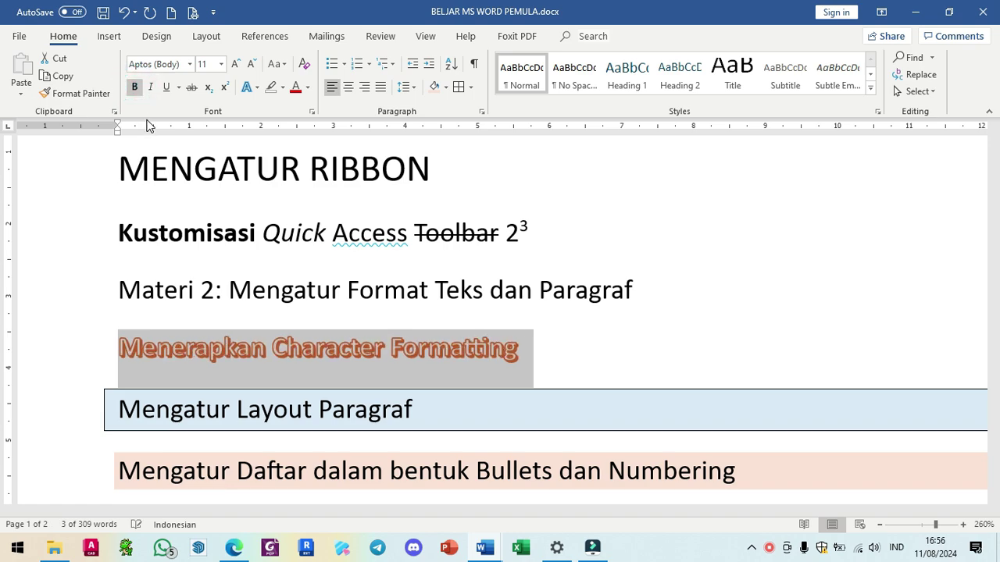
pyautogui.click(151, 87)
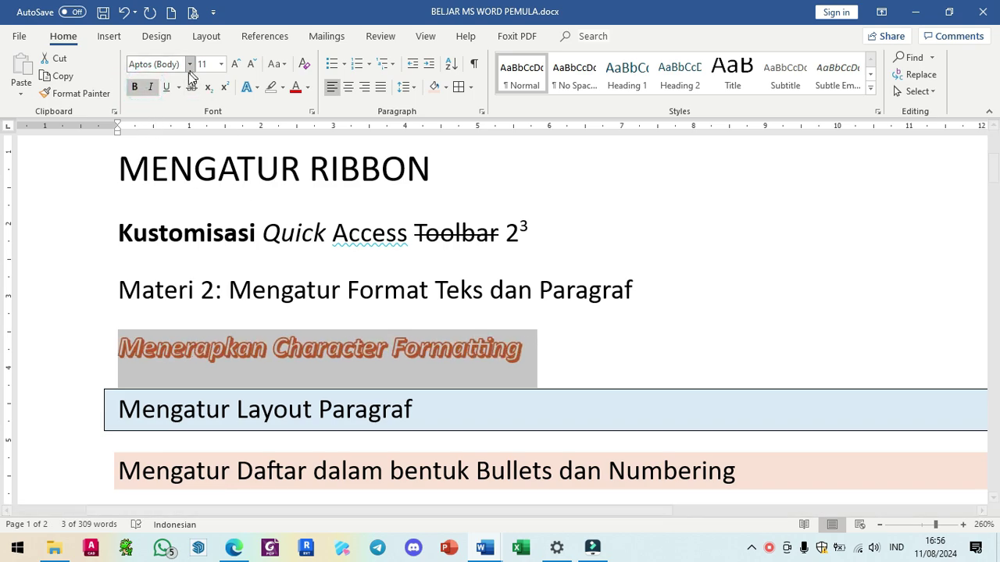
pyautogui.click(168, 87)
pyautogui.click(270, 373)
pyautogui.click(270, 371)
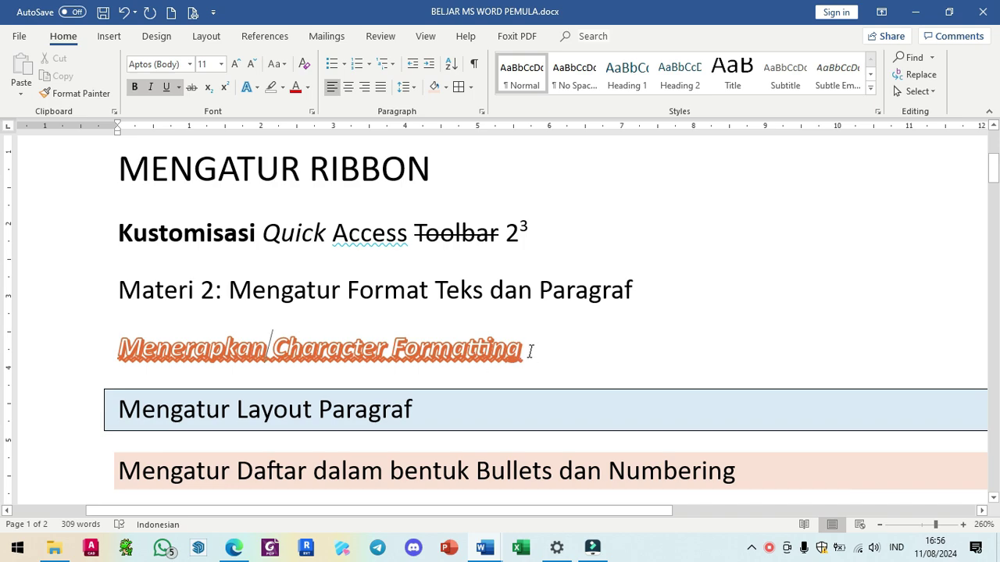
# - Make the line "Materi 2: Mengatur Format Teks dan Paragraf" bold and italic
pyautogui.moveTo(119, 289); pyautogui.dragTo(525, 290)
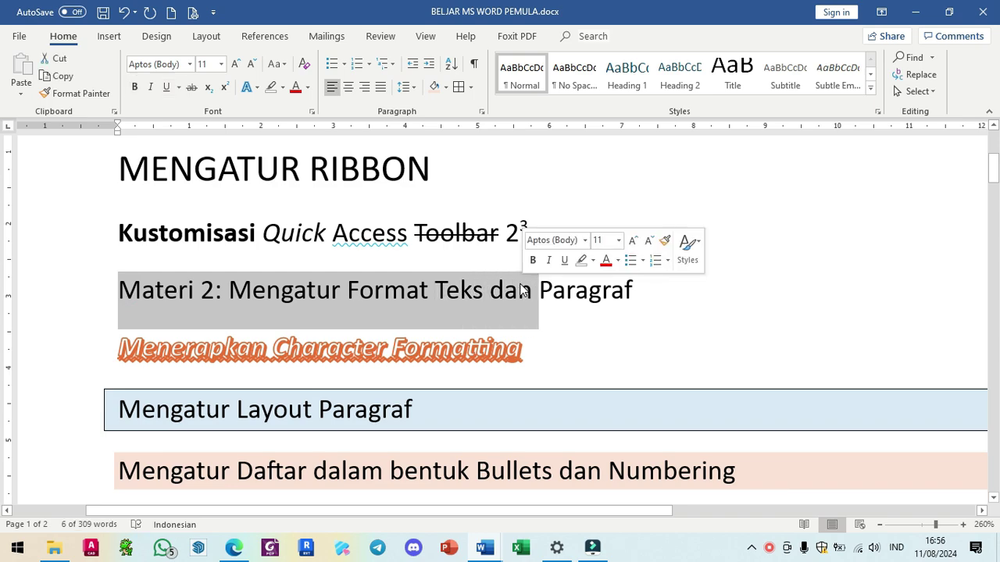
pyautogui.click(513, 341)
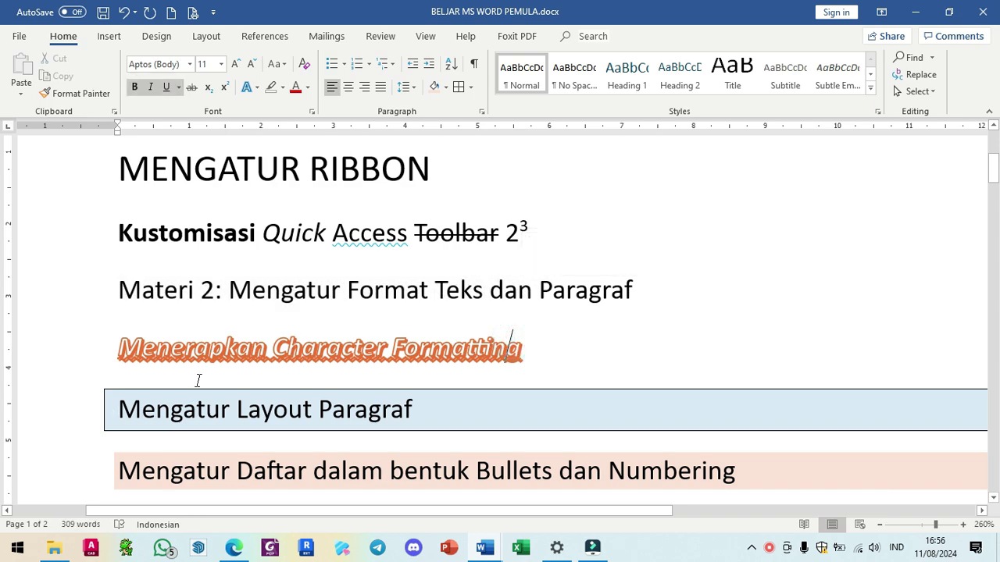
pyautogui.tripleClick(121, 289)
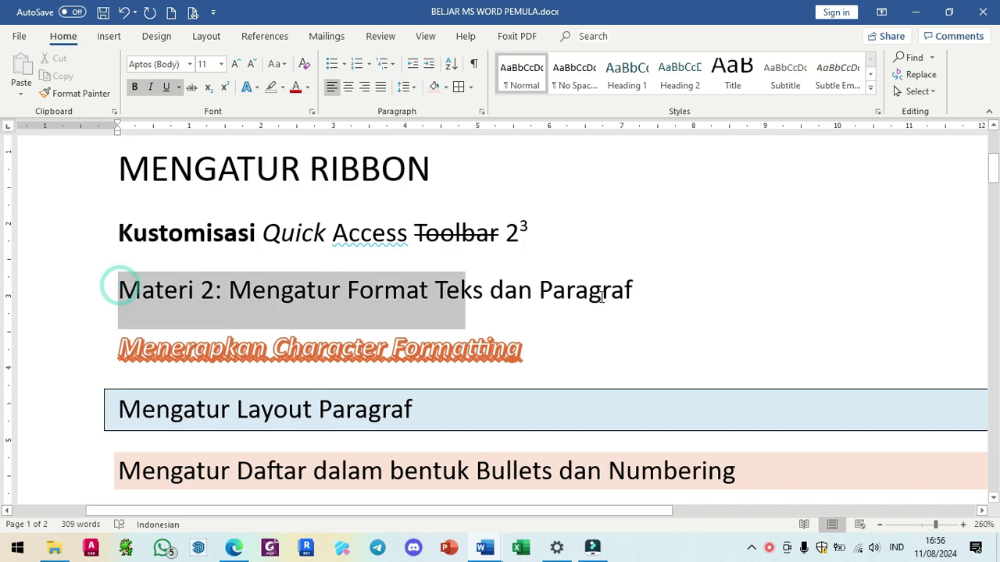
pyautogui.click(134, 88)
pyautogui.click(149, 88)
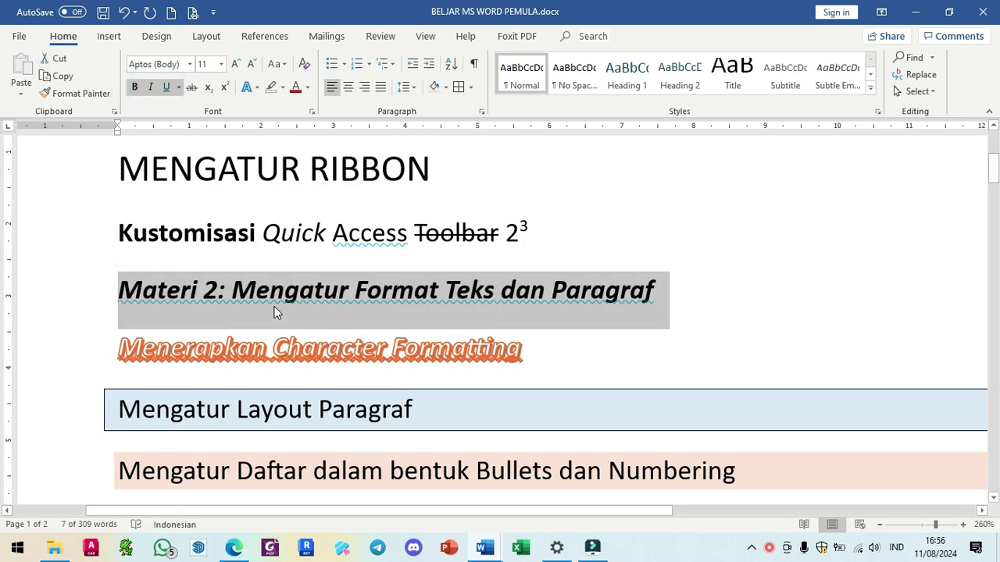
# - Copy the formatting of "Menerapkan Character Formatting" onto the Materi 2 line with a single use of Format Painter
pyautogui.click(263, 343)
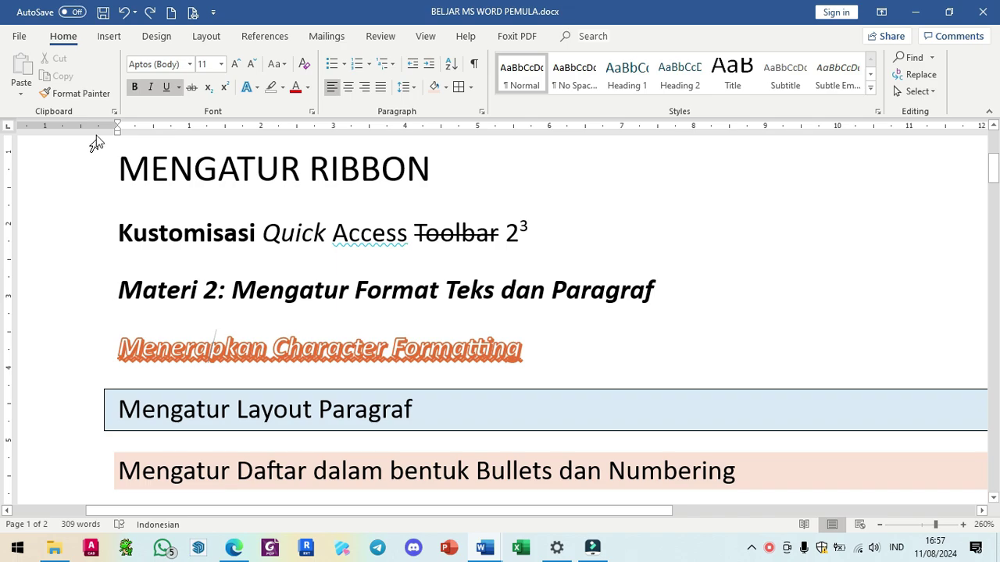
pyautogui.click(68, 93)
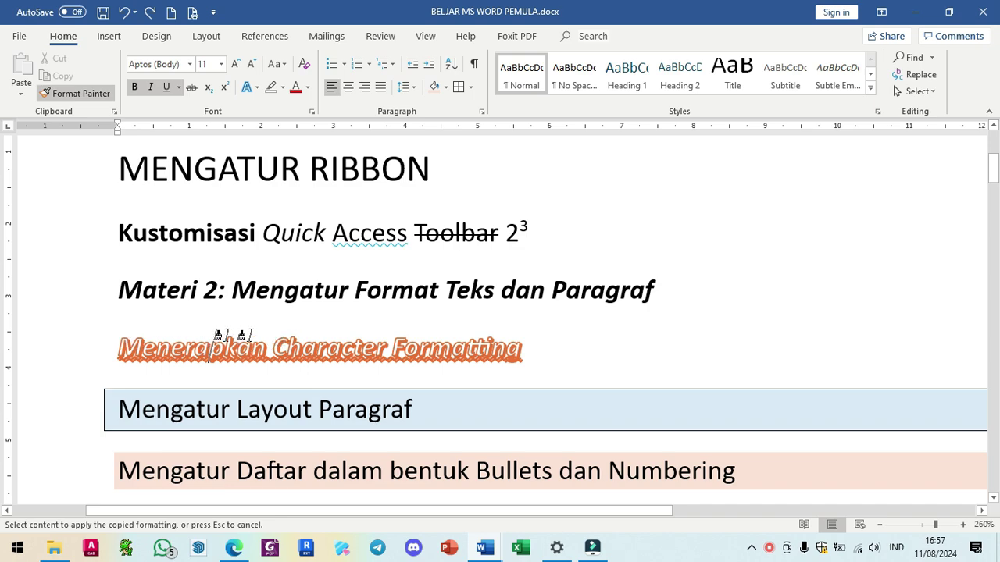
pyautogui.moveTo(112, 290); pyautogui.dragTo(647, 285)
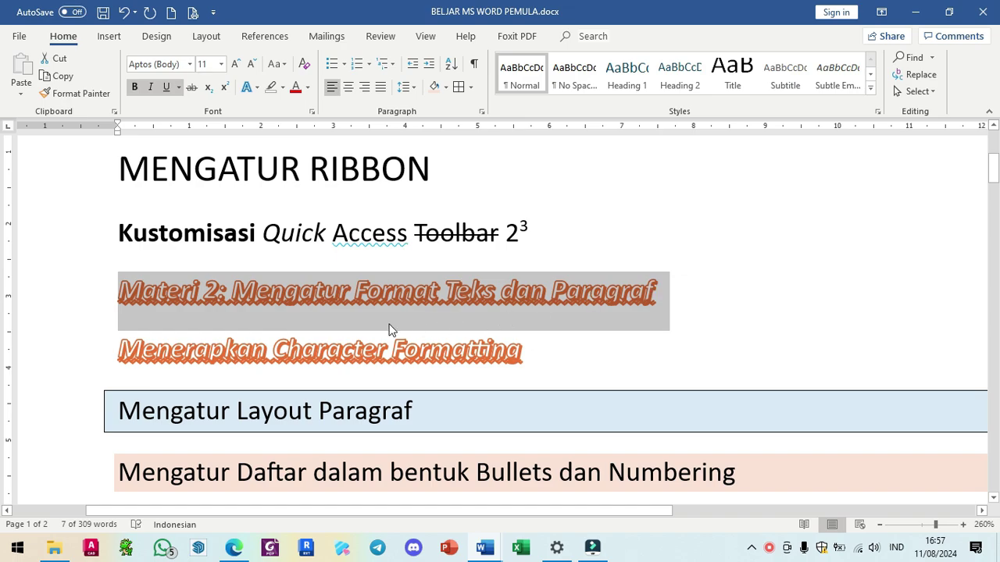
pyautogui.click(359, 302)
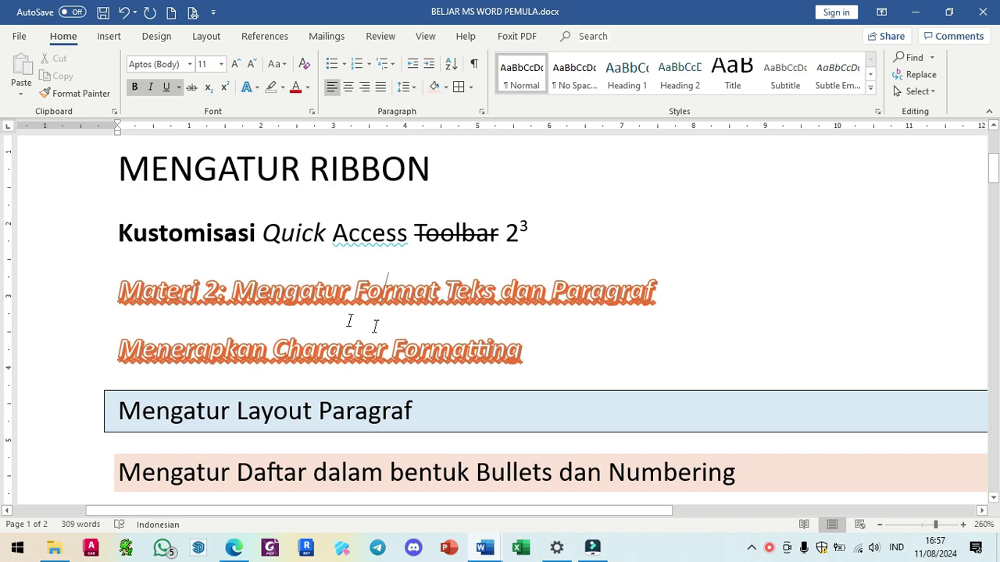
# - Undo the formatting that Format Painter applied to the Materi 2 line
pyautogui.click(122, 16)
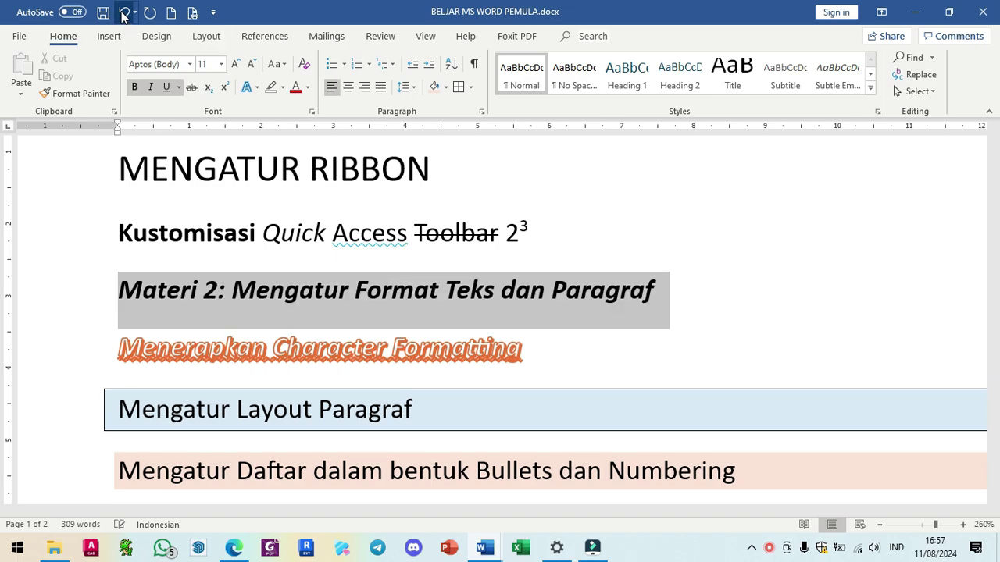
pyautogui.click(301, 343)
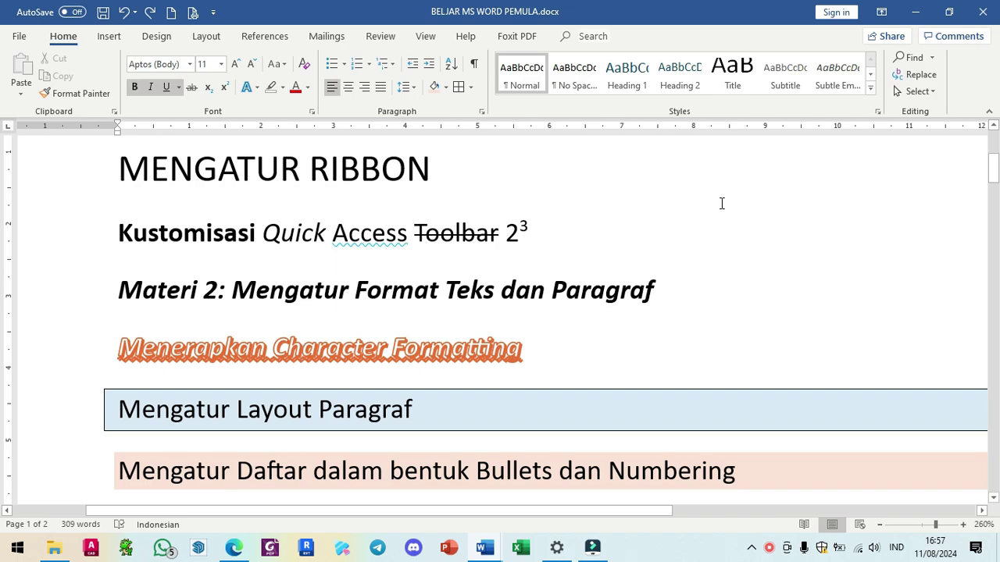
pyautogui.scroll(-3, 624, 284)
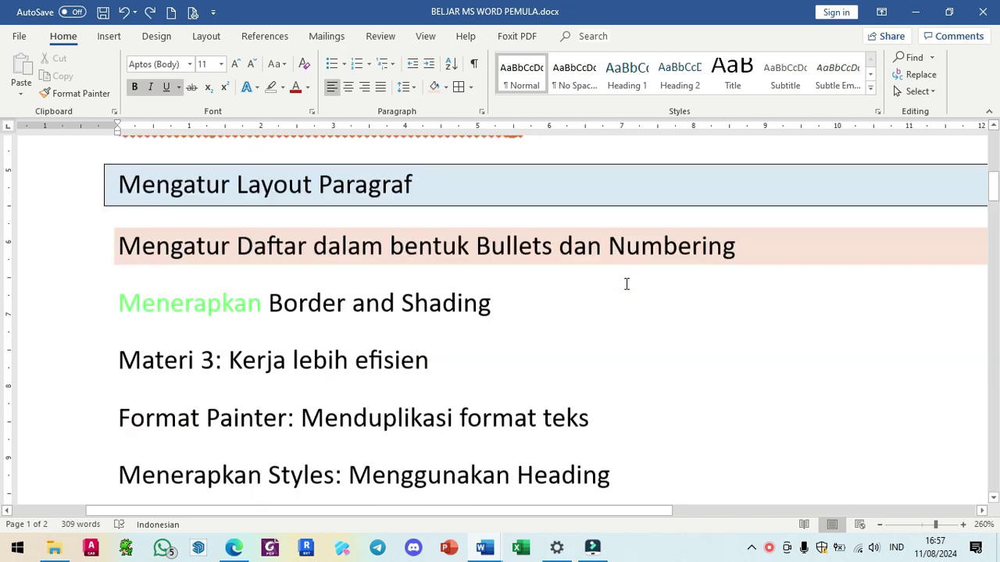
pyautogui.scroll(2, 614, 284)
pyautogui.scroll(-1, 434, 260)
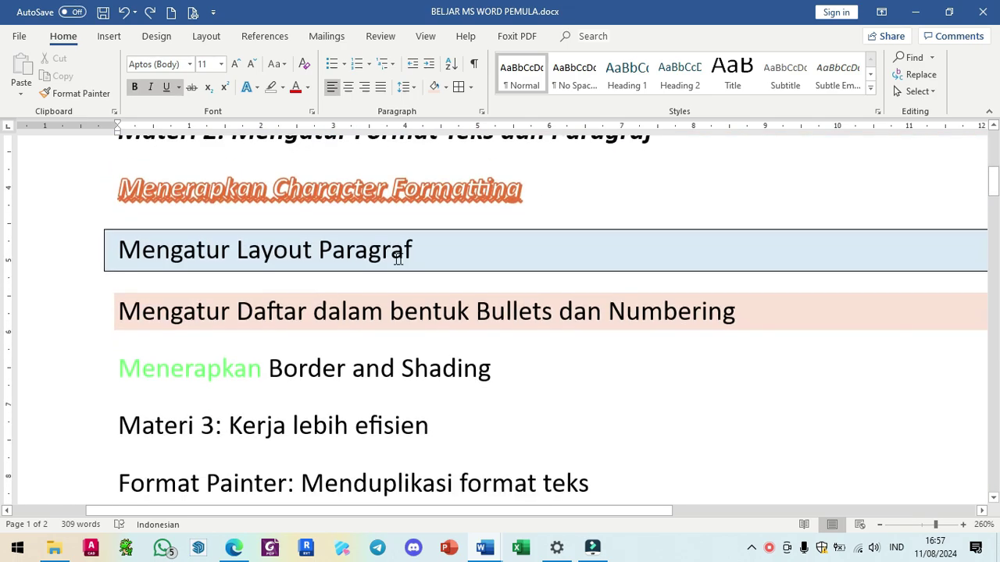
pyautogui.scroll(2, 369, 405)
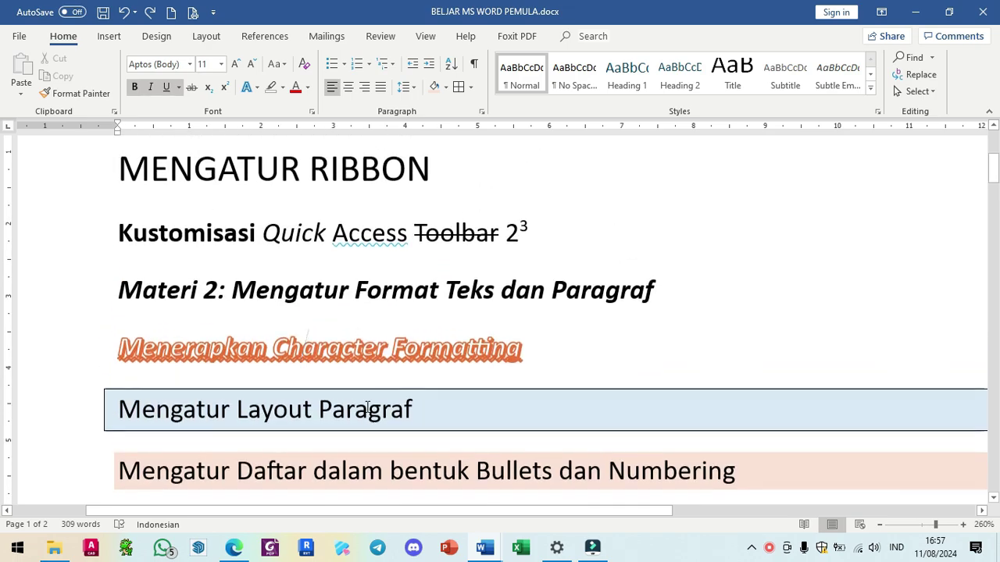
# - Pick up the formatting of "Menerapkan Character Formatting" with Format Painter locked for repeated use and apply it to the Materi 2 line
pyautogui.tripleClick(327, 349)
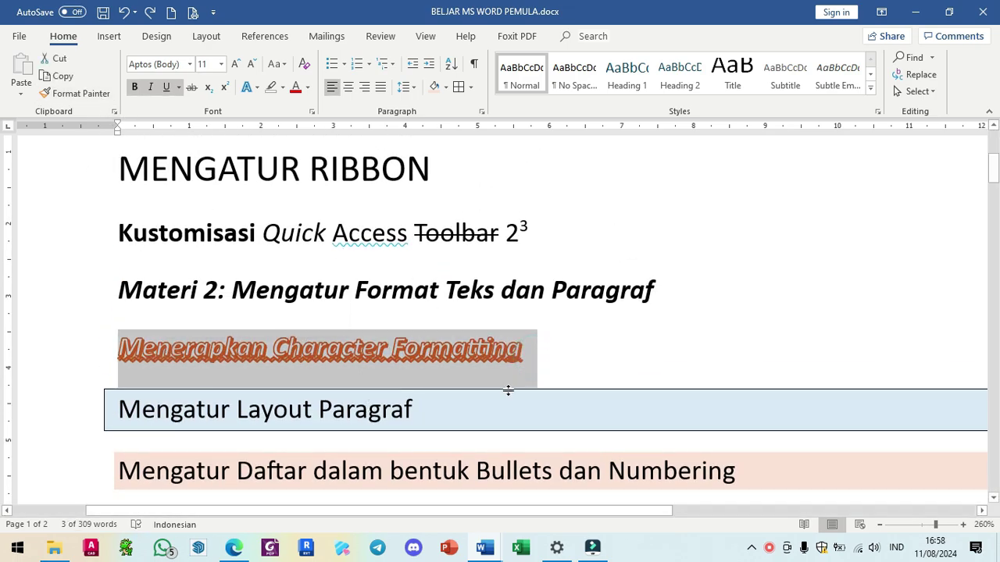
pyautogui.click(554, 349)
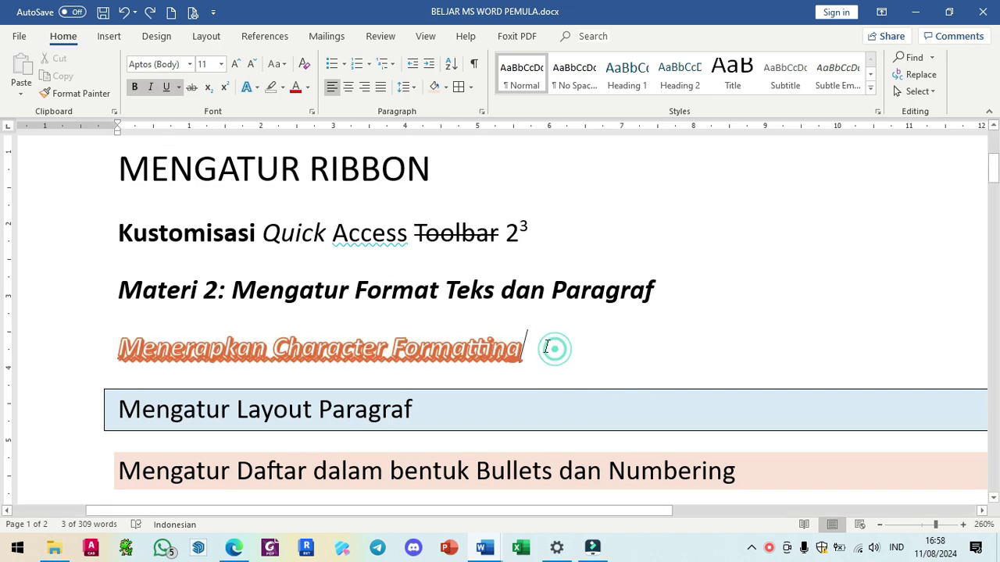
pyautogui.click(193, 349)
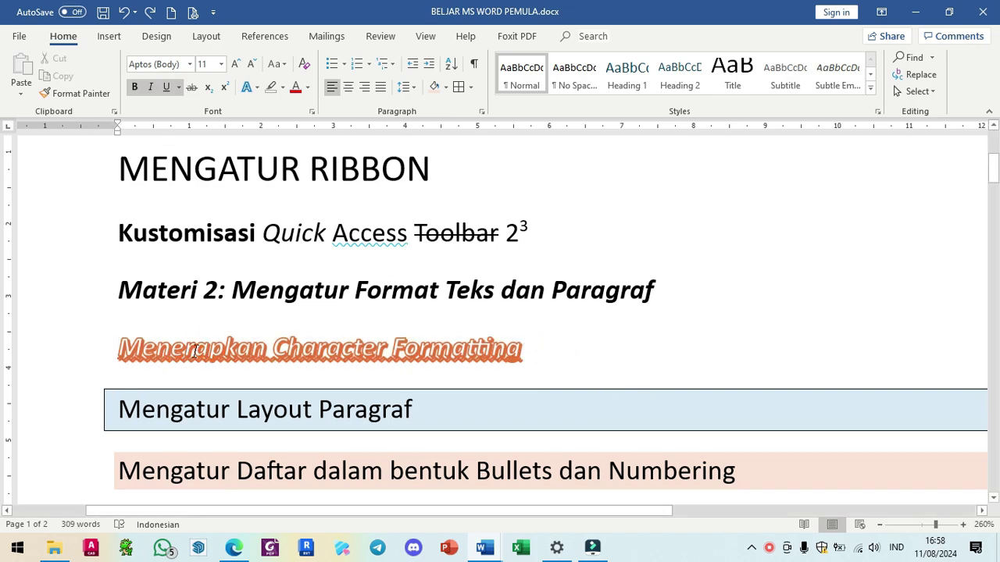
pyautogui.click(88, 99)
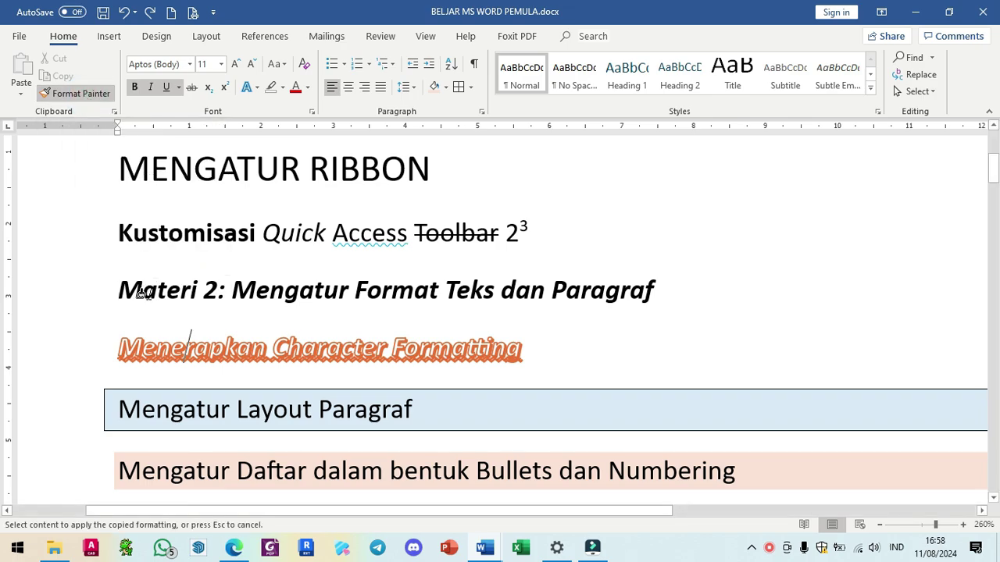
pyautogui.moveTo(111, 288); pyautogui.dragTo(670, 309)
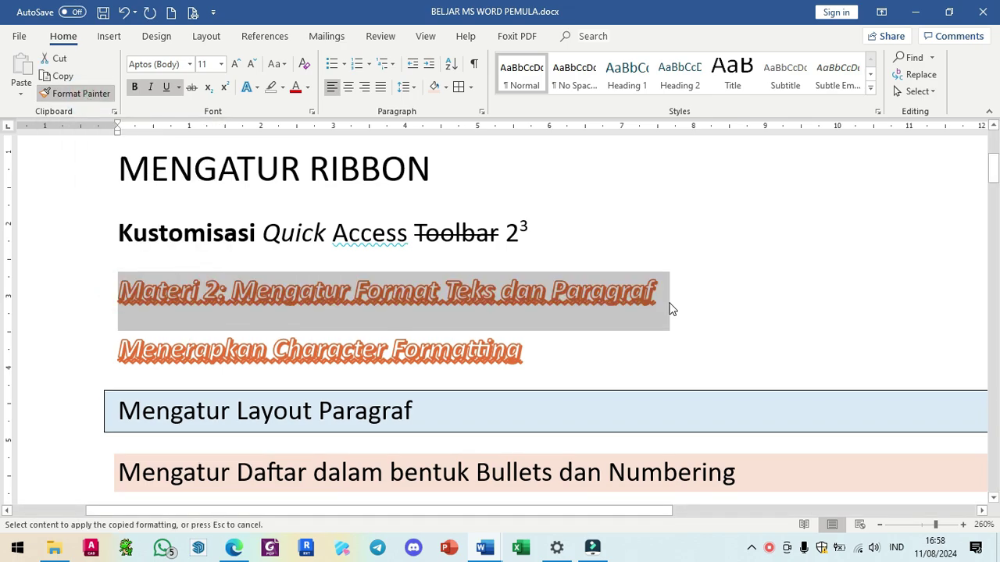
pyautogui.click(767, 296)
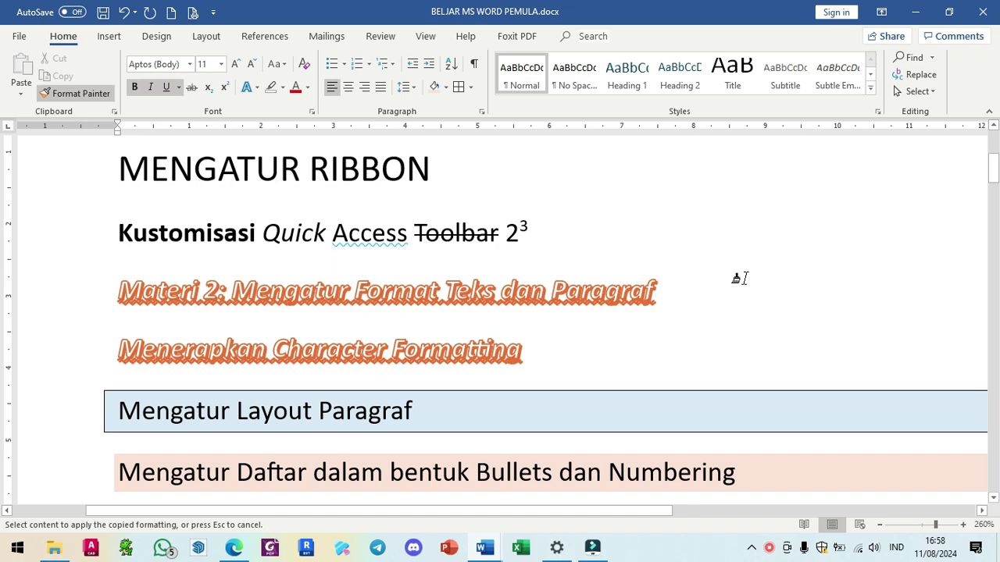
# - Apply the same copied formatting to "Materi 3: Kerja lebih efisien" and switch Format Painter off
pyautogui.scroll(-5, 738, 278)
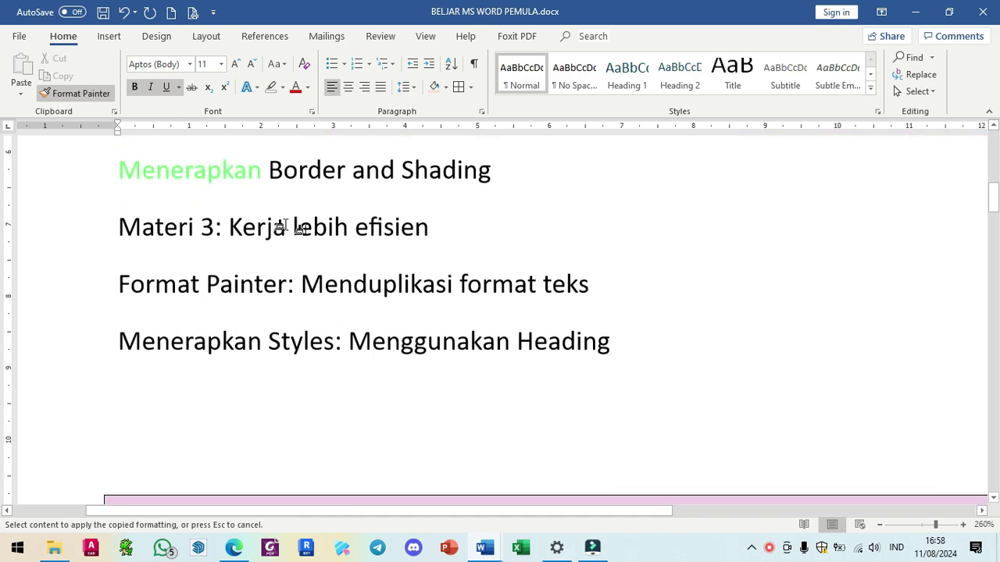
pyautogui.moveTo(117, 224); pyautogui.dragTo(426, 231)
pyautogui.click(541, 253)
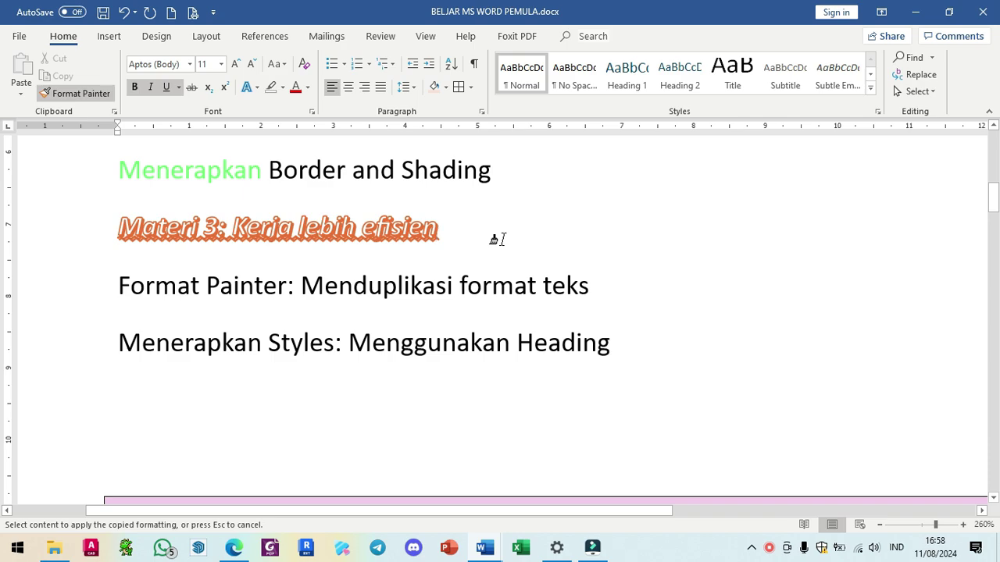
pyautogui.press('Escape')
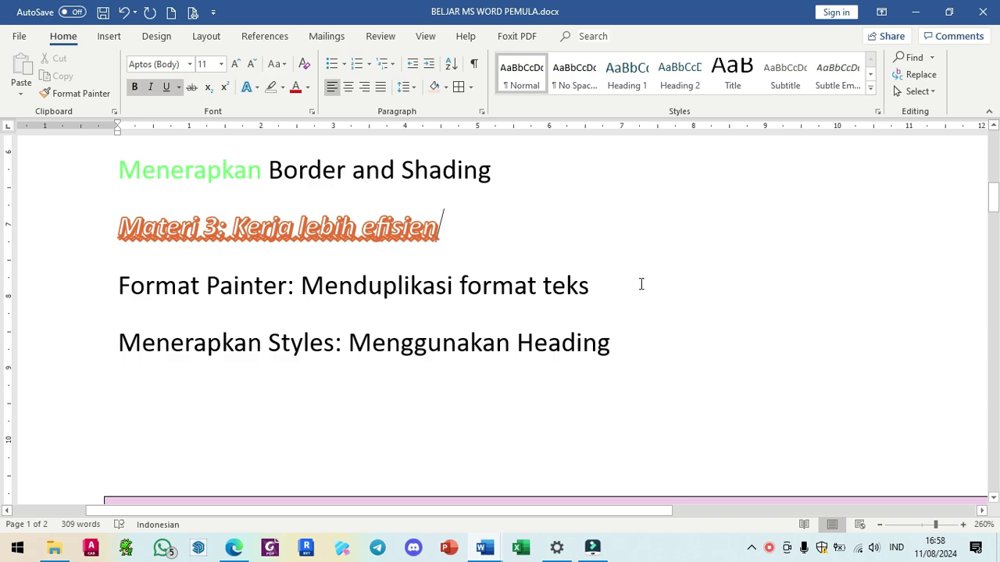
# - Look over the reformatted Materi 2 and Materi 3 lines and the other headings of the document, including the Menerapkan Styles line
pyautogui.scroll(-4, 637, 287)
pyautogui.scroll(4, 634, 289)
pyautogui.scroll(4, 632, 289)
pyautogui.scroll(-2, 479, 305)
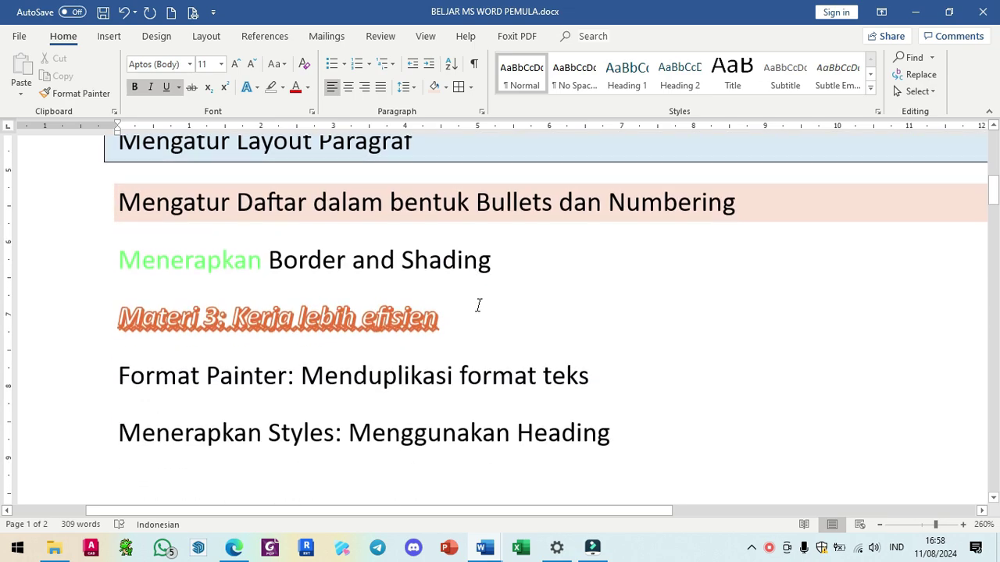
pyautogui.moveTo(144, 432); pyautogui.dragTo(402, 432)
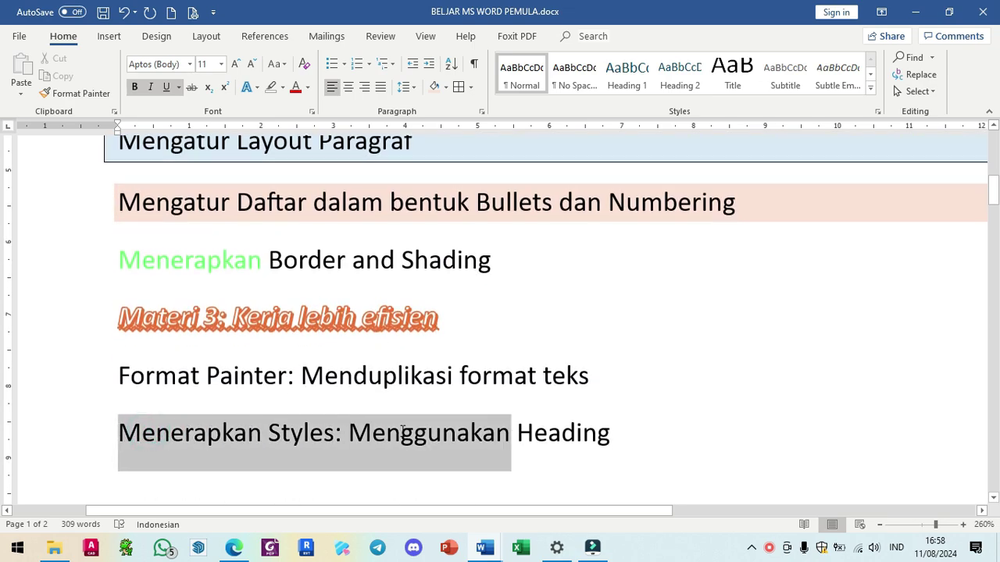
pyautogui.click(387, 438)
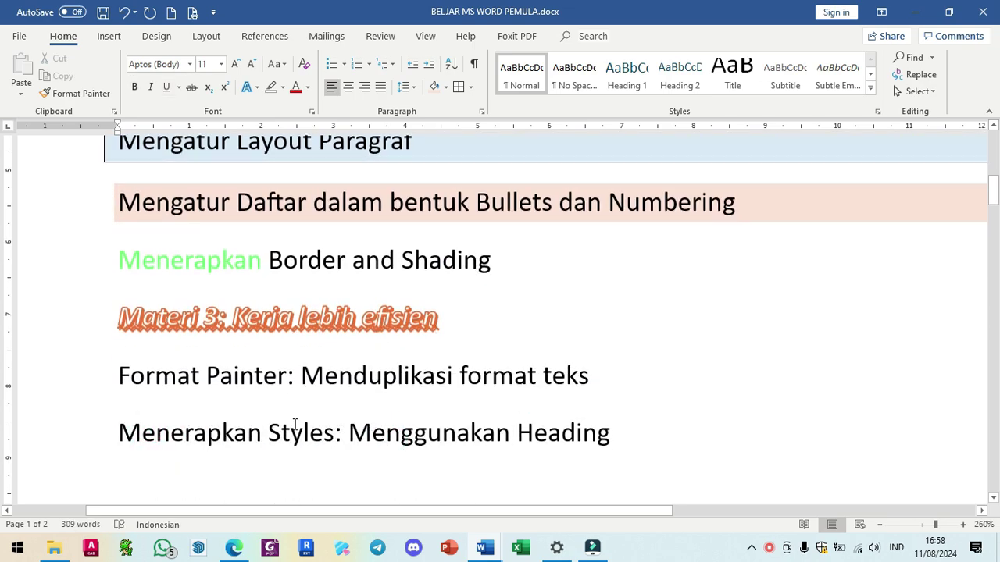
pyautogui.scroll(5, 252, 349)
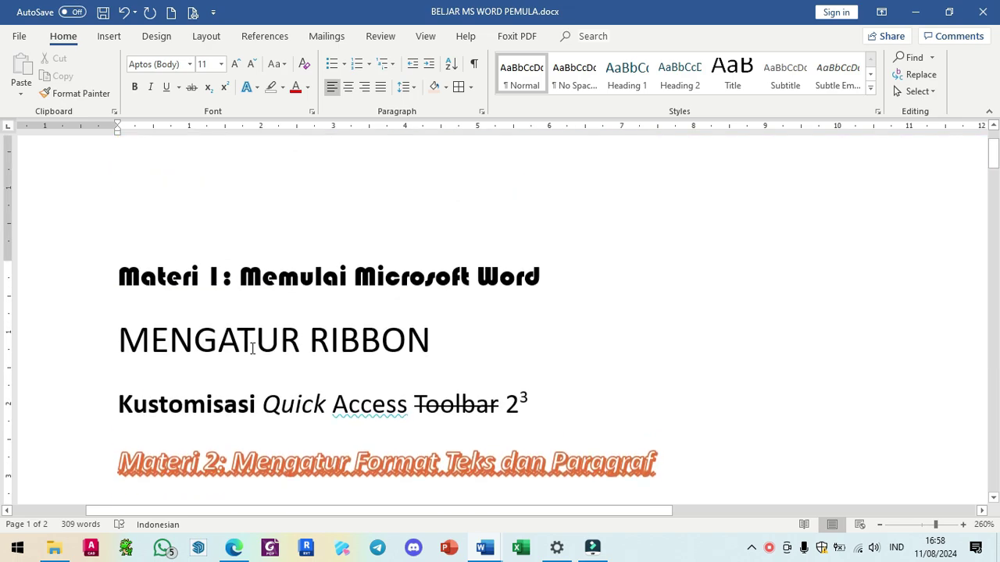
pyautogui.scroll(-3, 251, 348)
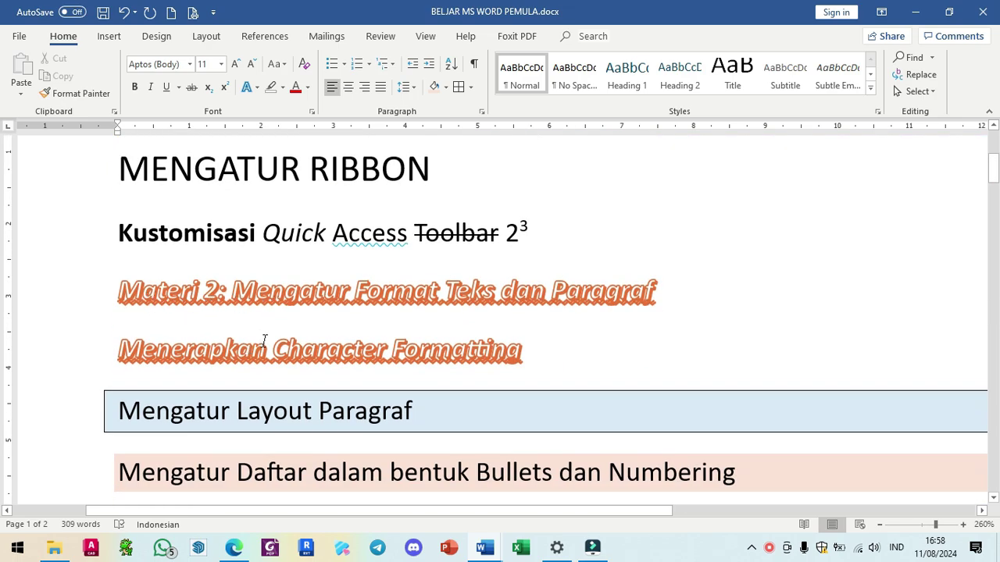
pyautogui.click(371, 345)
pyautogui.click(81, 93)
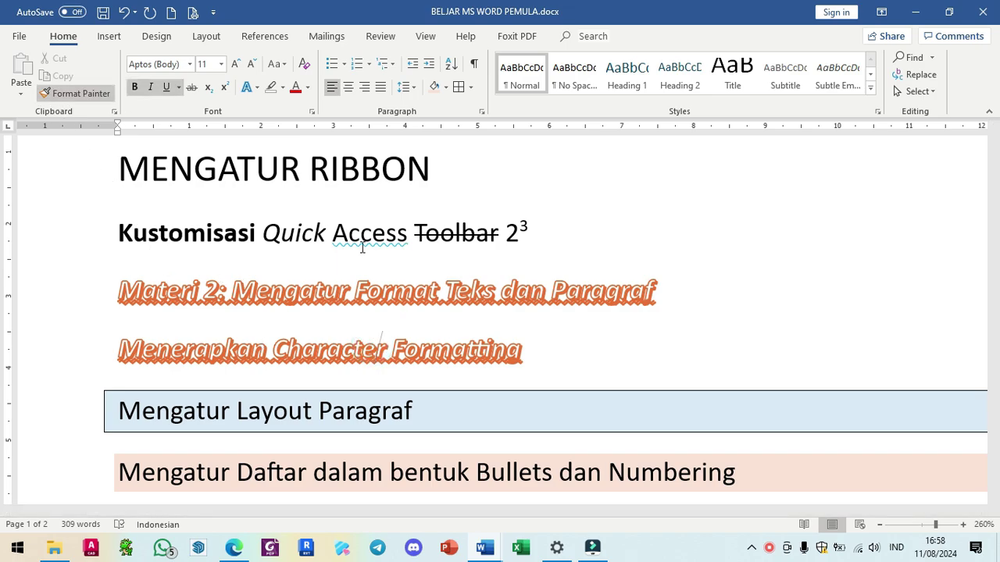
pyautogui.scroll(3, 371, 264)
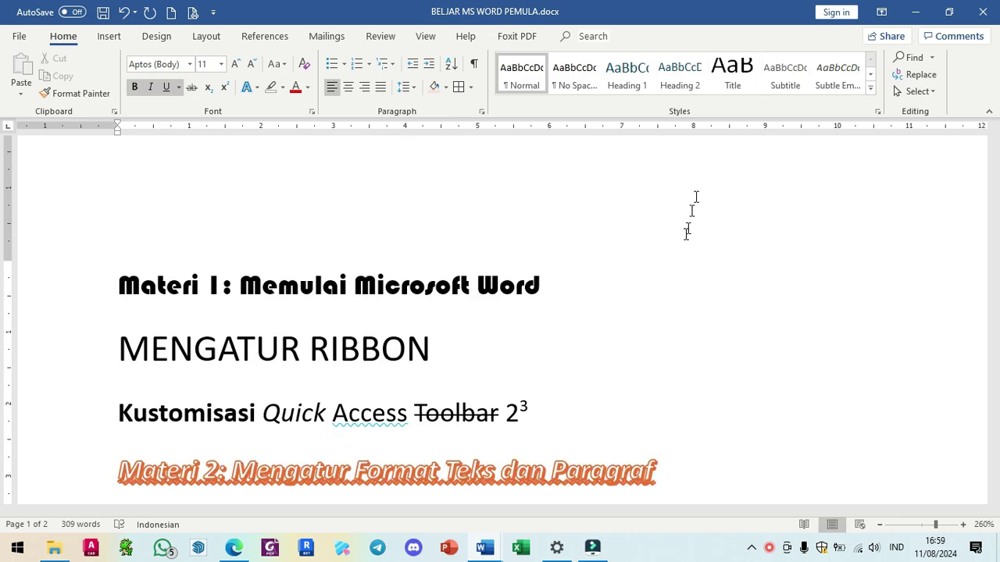
# - Apply the Heading 1 style to the line "Materi 1: Memulai Microsoft Word"
pyautogui.click(559, 304)
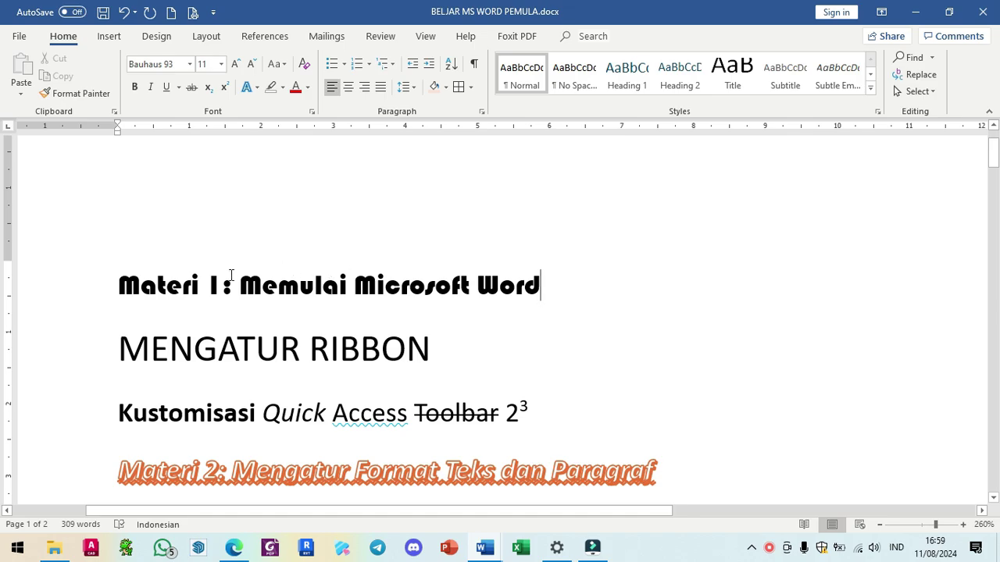
pyautogui.scroll(-4, 167, 266)
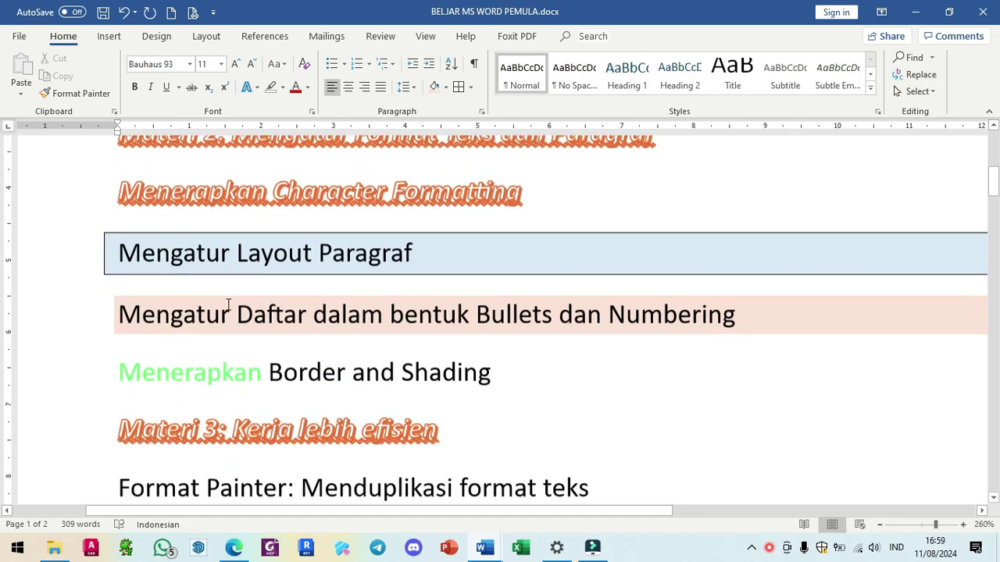
pyautogui.scroll(2, 164, 277)
pyautogui.scroll(-2, 219, 297)
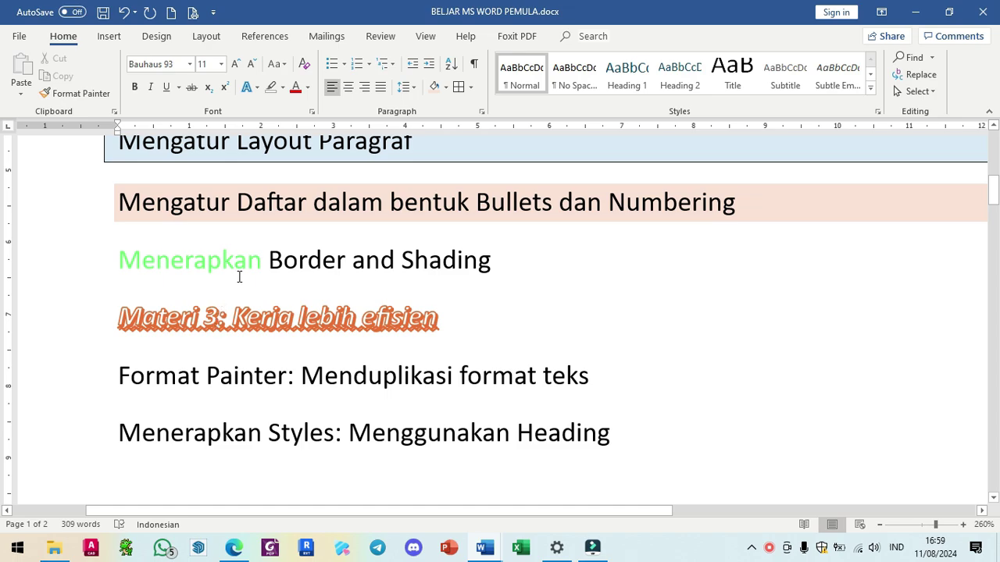
pyautogui.scroll(4, 367, 234)
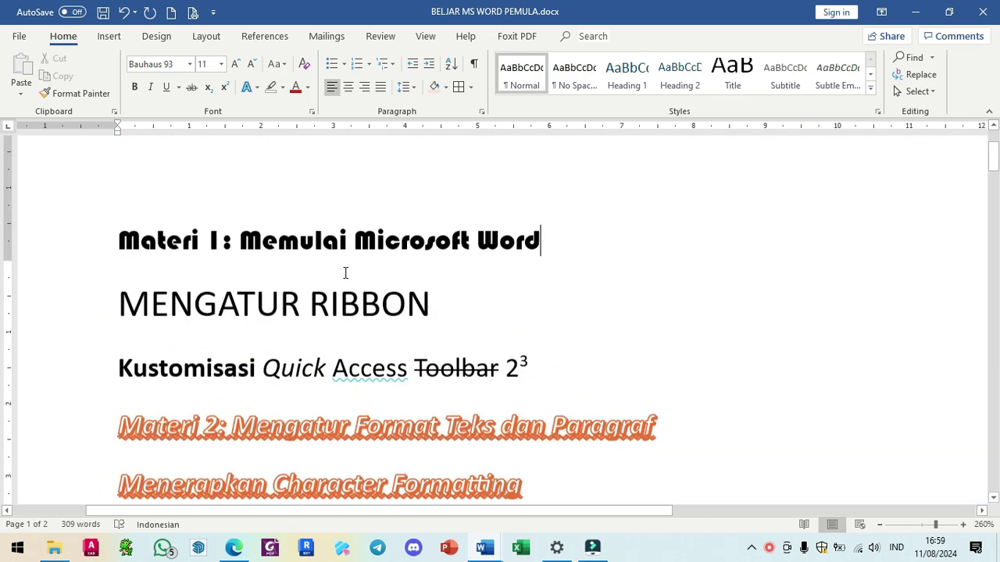
pyautogui.click(270, 283)
pyautogui.click(182, 285)
pyautogui.click(182, 273)
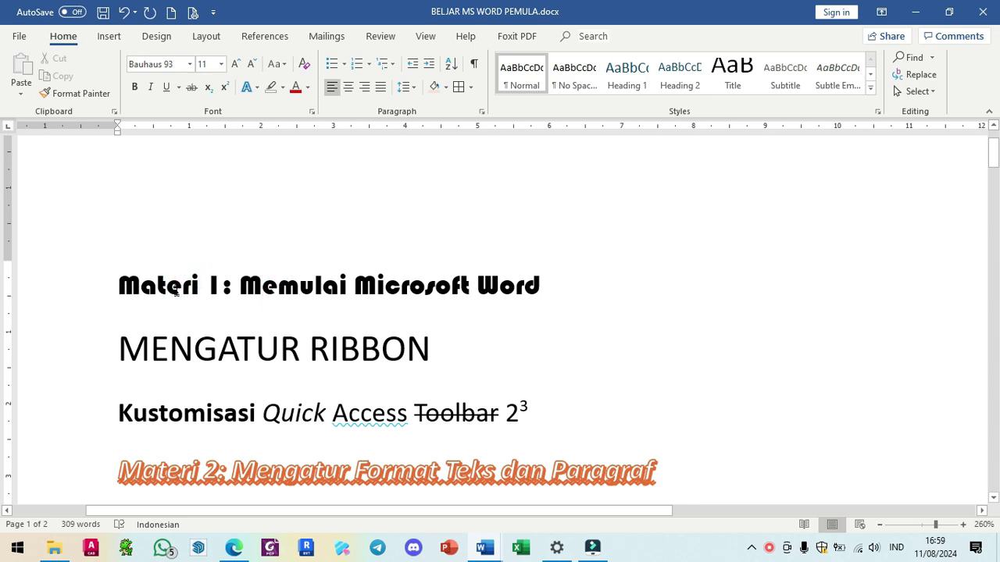
pyautogui.click(629, 78)
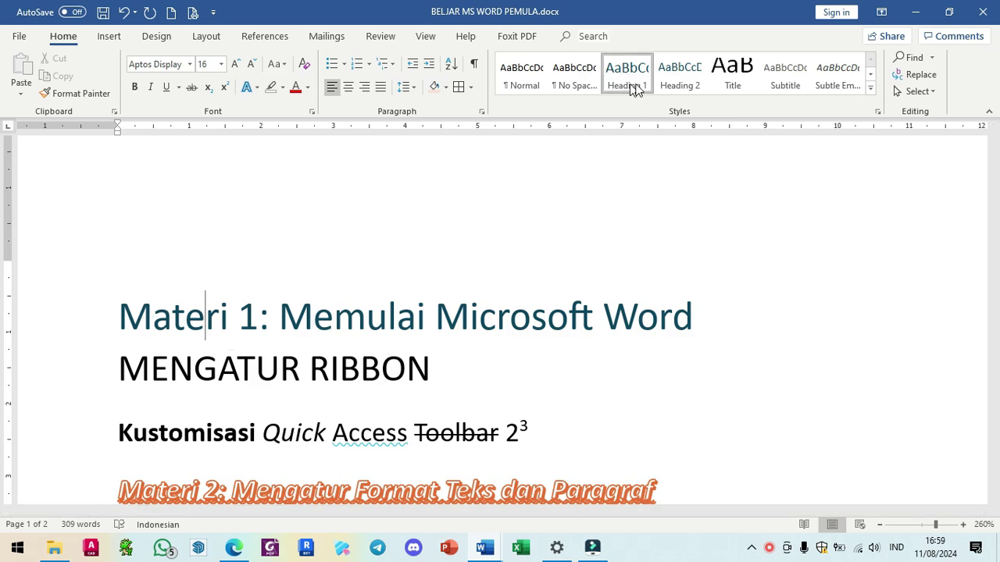
# - Apply the Heading 1 style to the line "Materi 2: Mengatur Format Teks dan Paragraf"
pyautogui.scroll(-5, 407, 353)
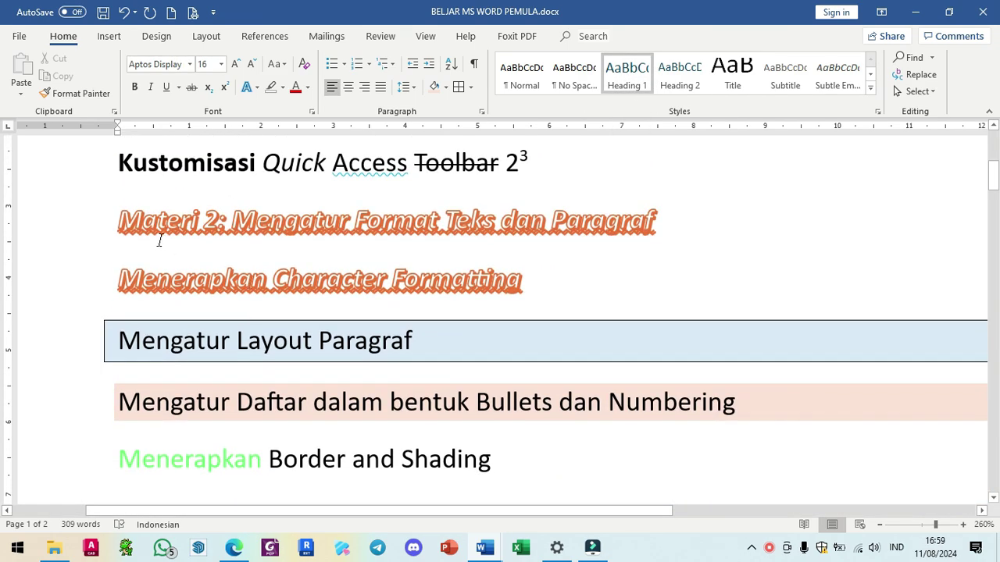
pyautogui.click(193, 220)
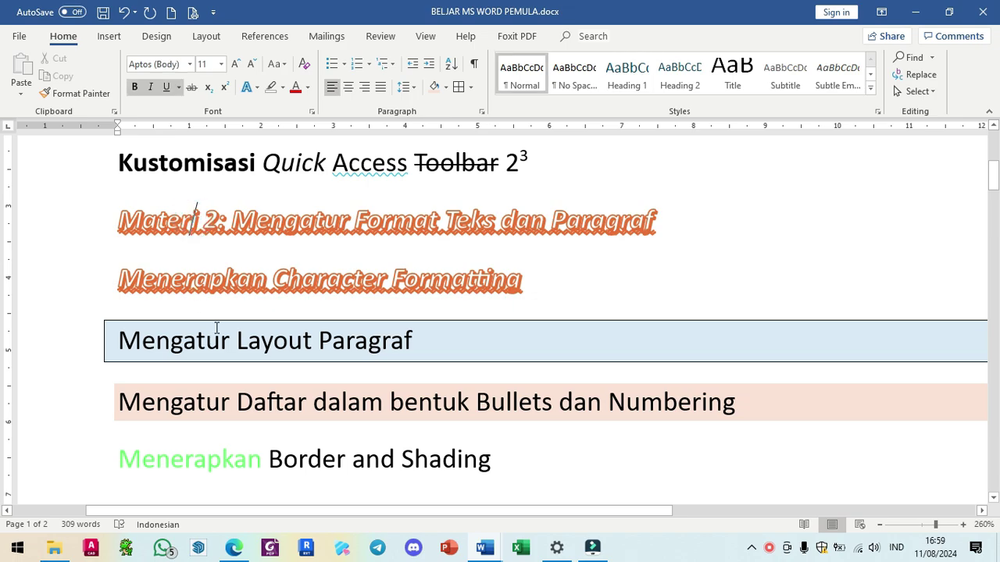
pyautogui.click(617, 74)
pyautogui.scroll(5, 305, 244)
pyautogui.scroll(-2, 261, 249)
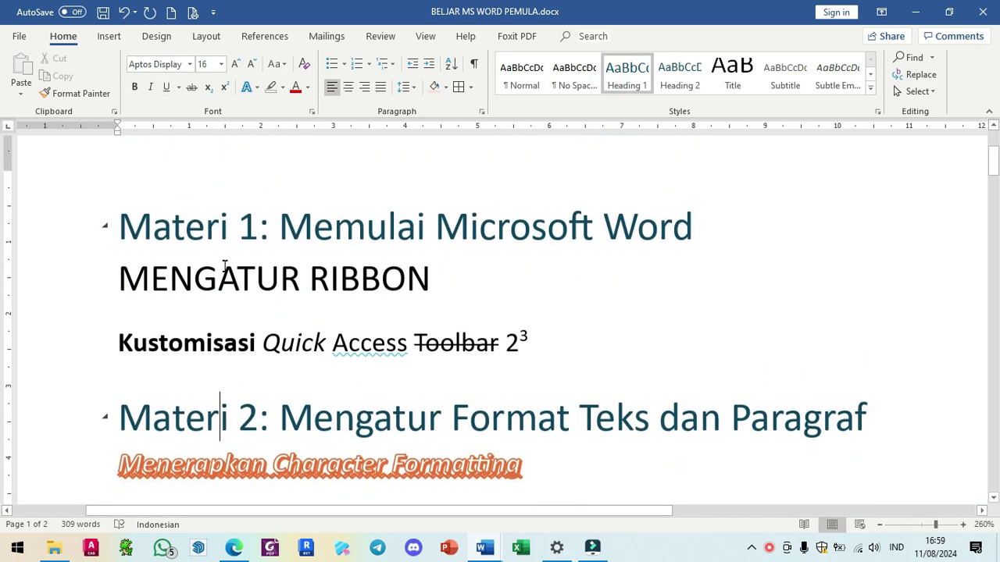
# - Apply the Heading 1 style to the line "Materi 3: Kerja lebih efisien"
pyautogui.scroll(-6, 208, 414)
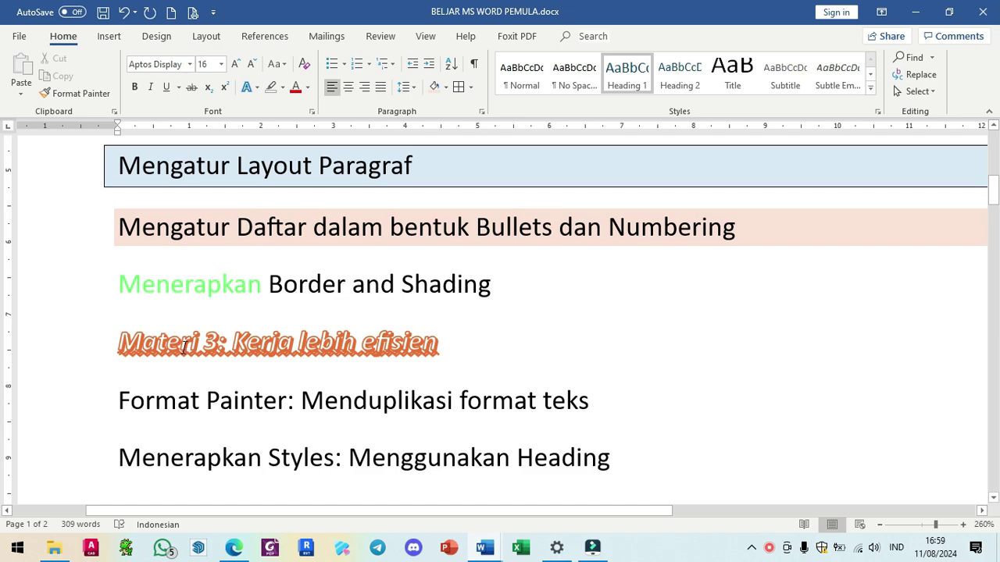
pyautogui.click(184, 347)
pyautogui.click(634, 77)
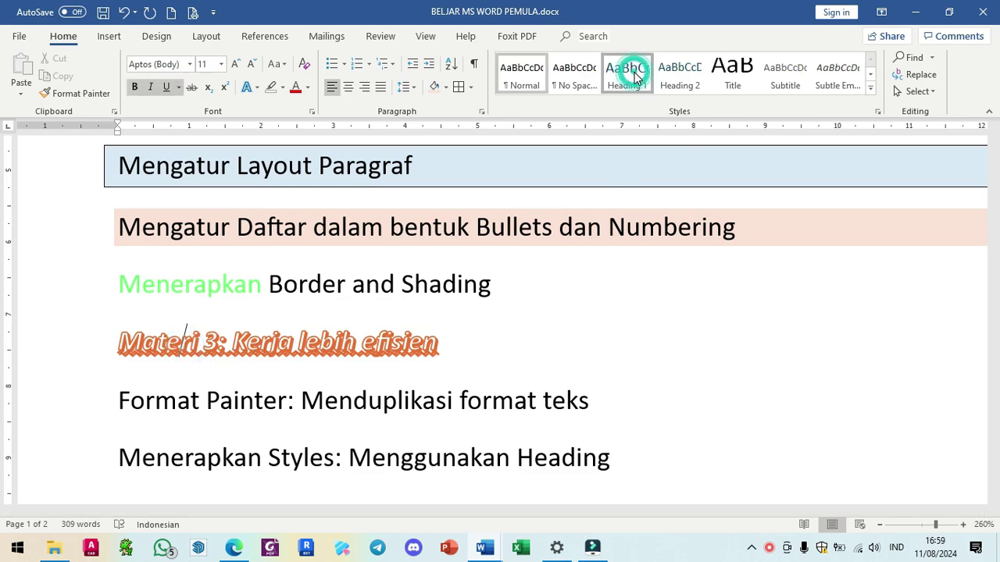
pyautogui.scroll(2, 332, 368)
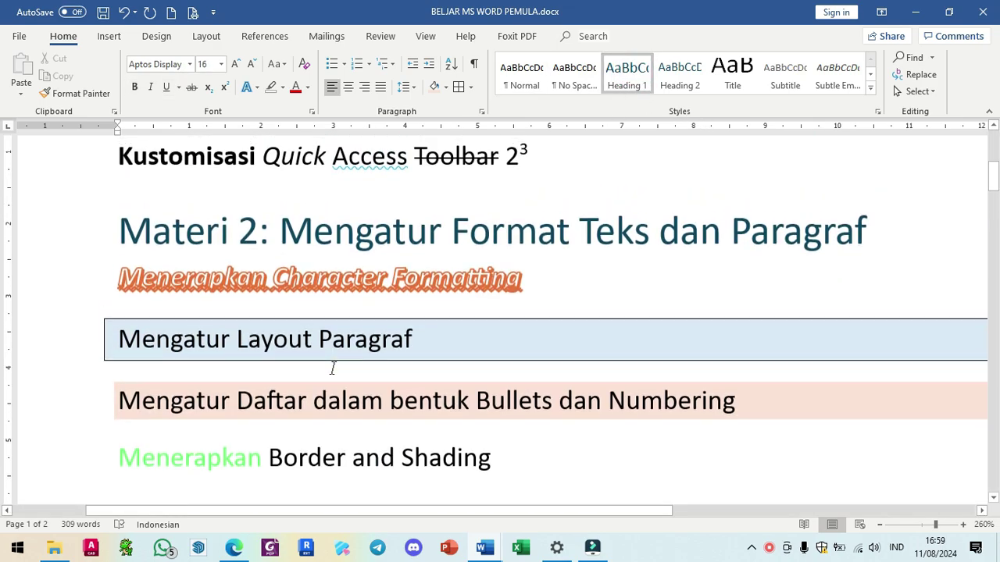
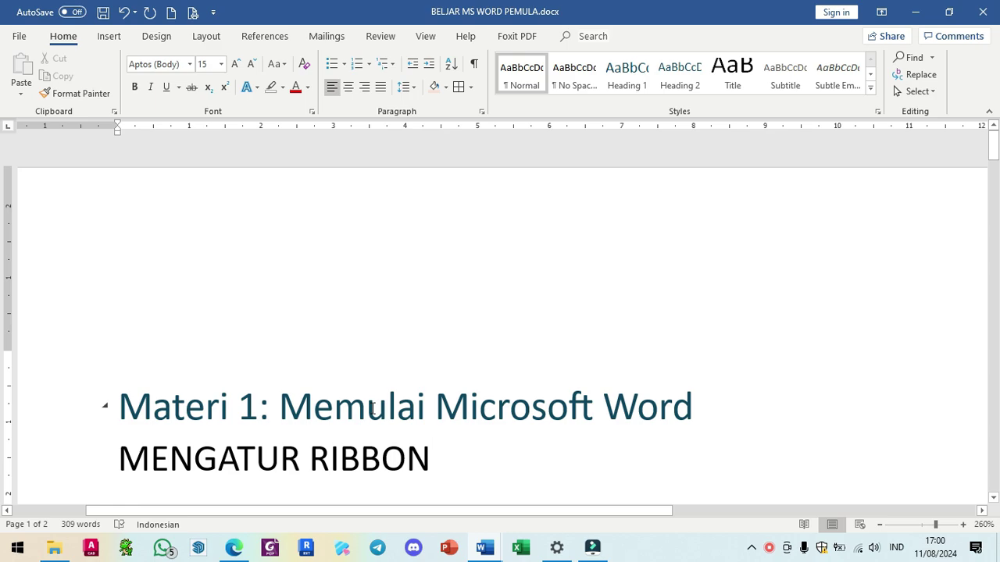
# - Try bold directly on the words "Materi 1: Memulai Microsoft" in the first heading and revert it
pyautogui.scroll(-3, 372, 409)
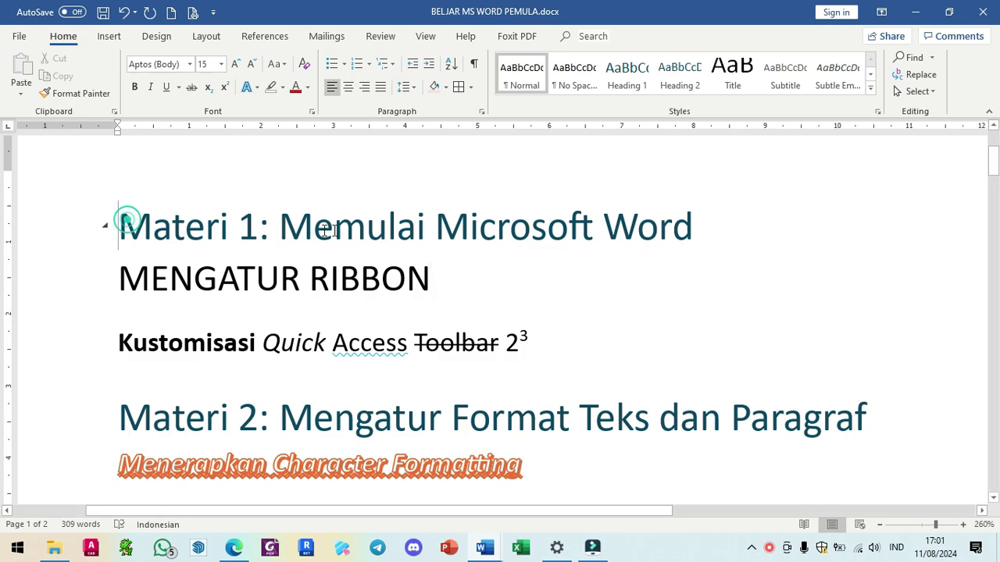
pyautogui.moveTo(121, 226); pyautogui.dragTo(600, 229)
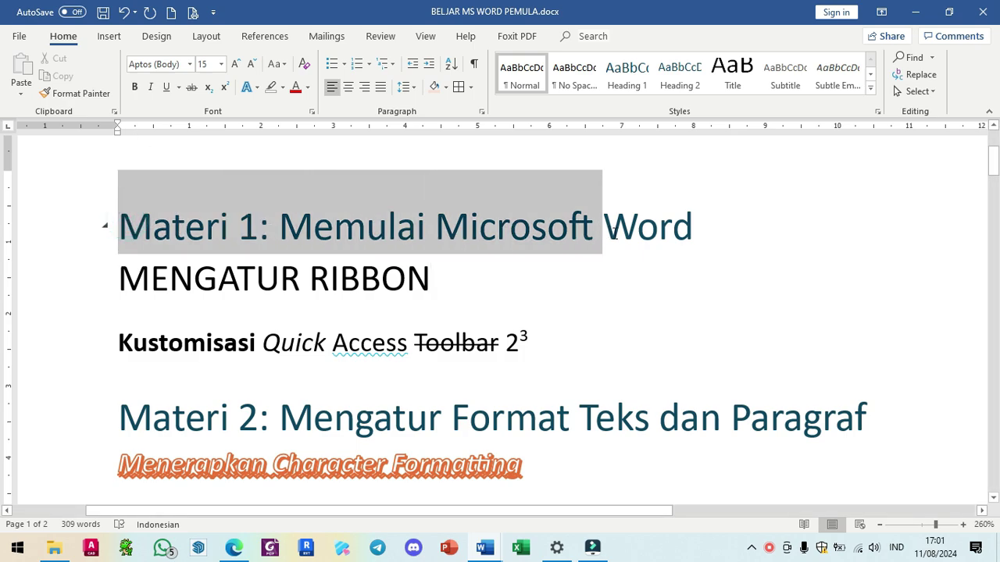
pyautogui.click(135, 87)
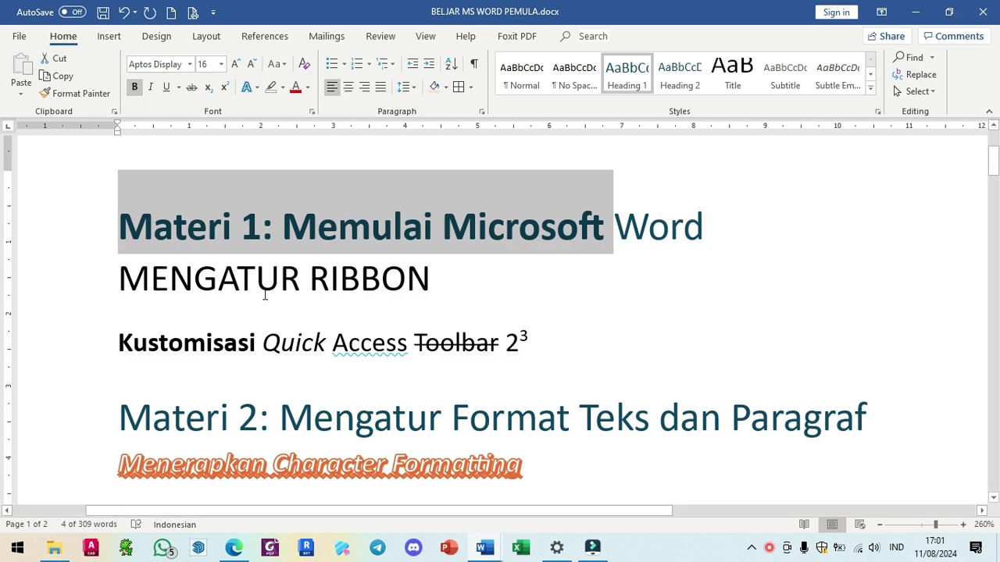
pyautogui.hotkey('ctrl', 'b')
# - Open the Heading 1 style for modification and set its font color to the turquoise theme color Accent 4
pyautogui.click(416, 233)
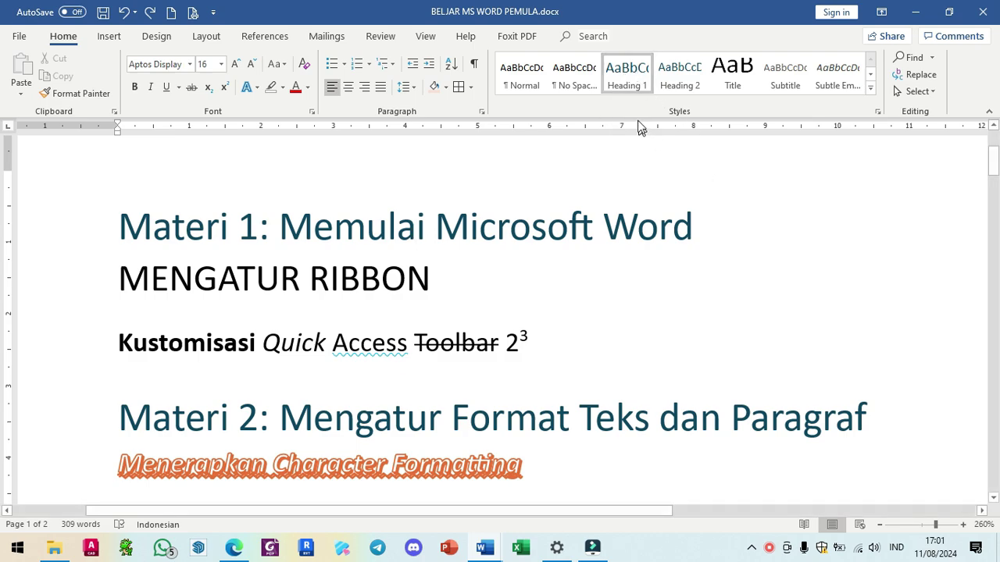
pyautogui.rightClick(624, 73)
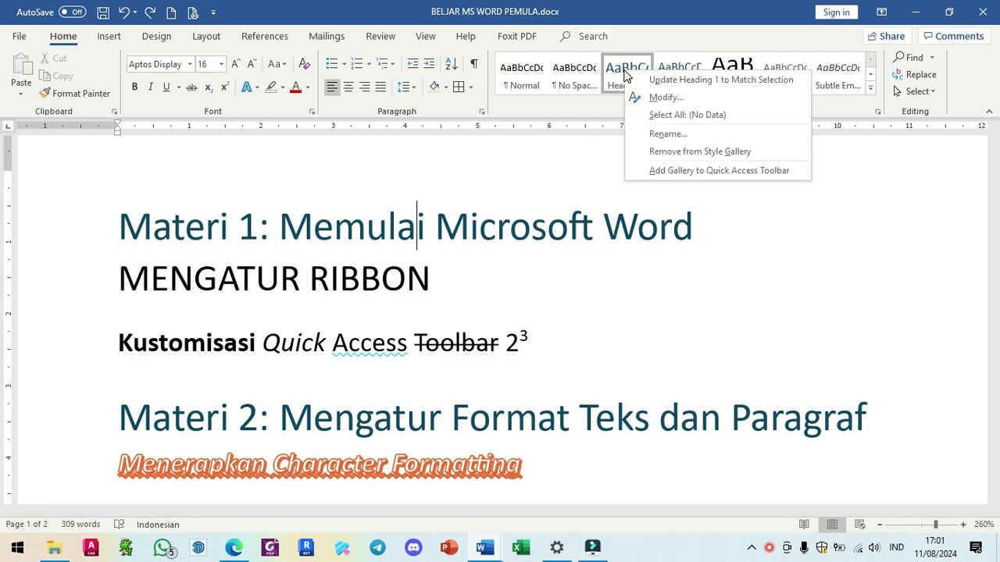
pyautogui.click(658, 98)
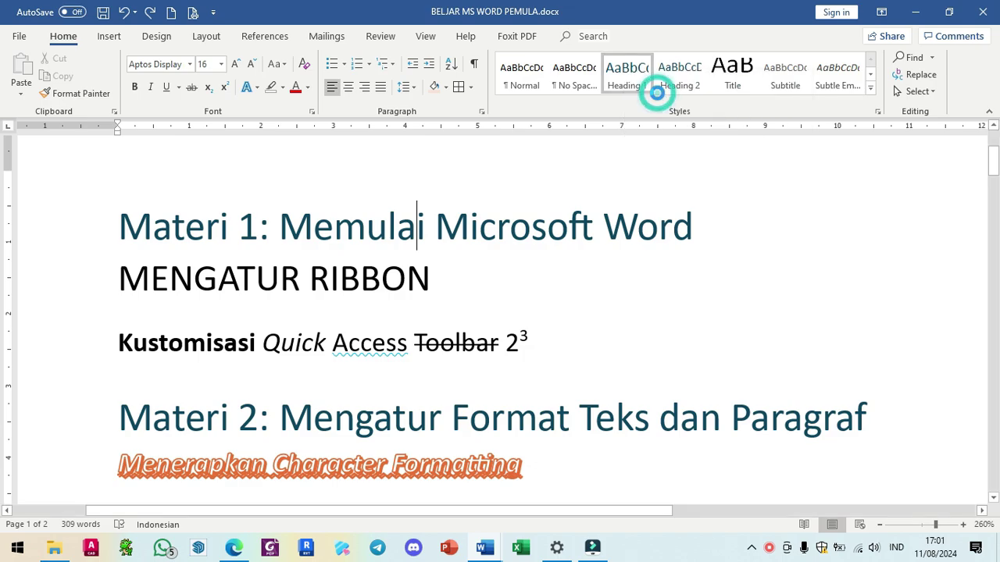
pyautogui.moveTo(486, 73); pyautogui.dragTo(721, 82)
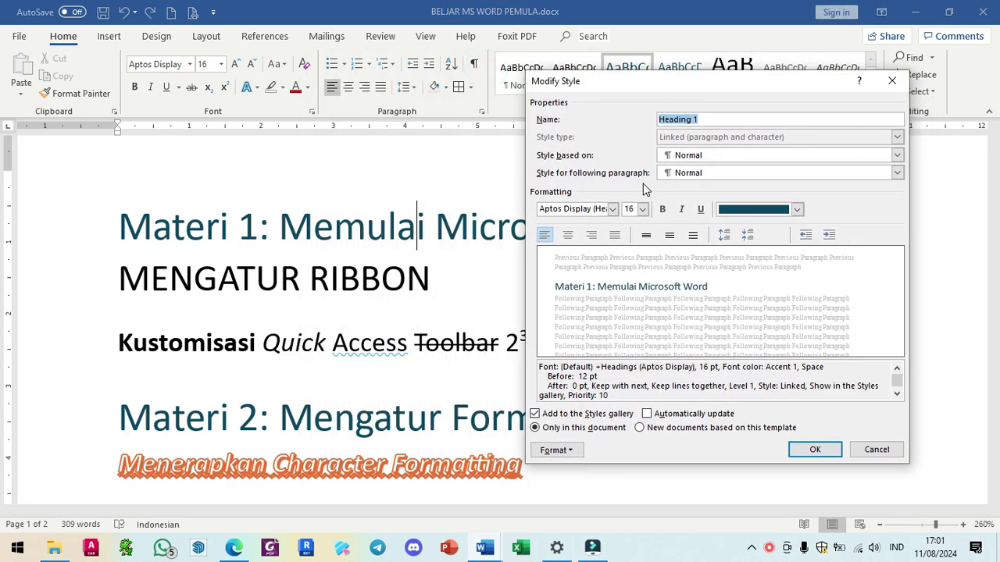
pyautogui.click(748, 210)
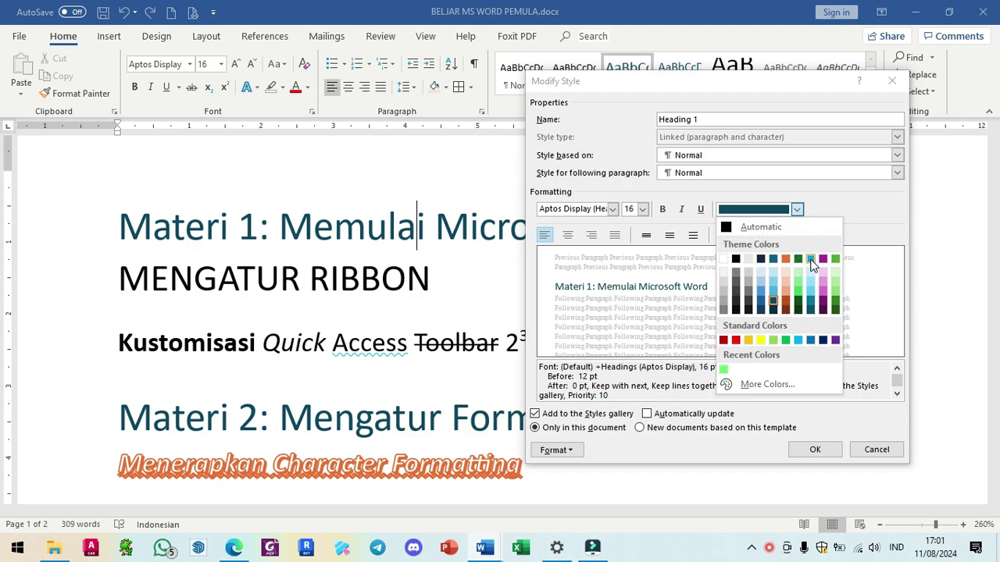
pyautogui.click(811, 259)
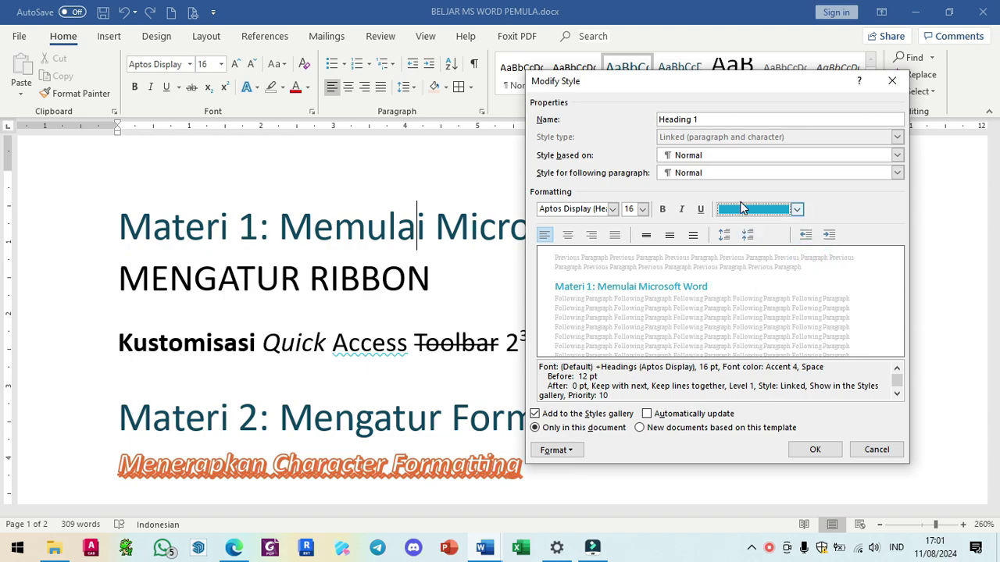
# - Make the Heading 1 style bold, 12 pt and Segoe UI, and save the style changes
pyautogui.click(662, 210)
pyautogui.click(641, 210)
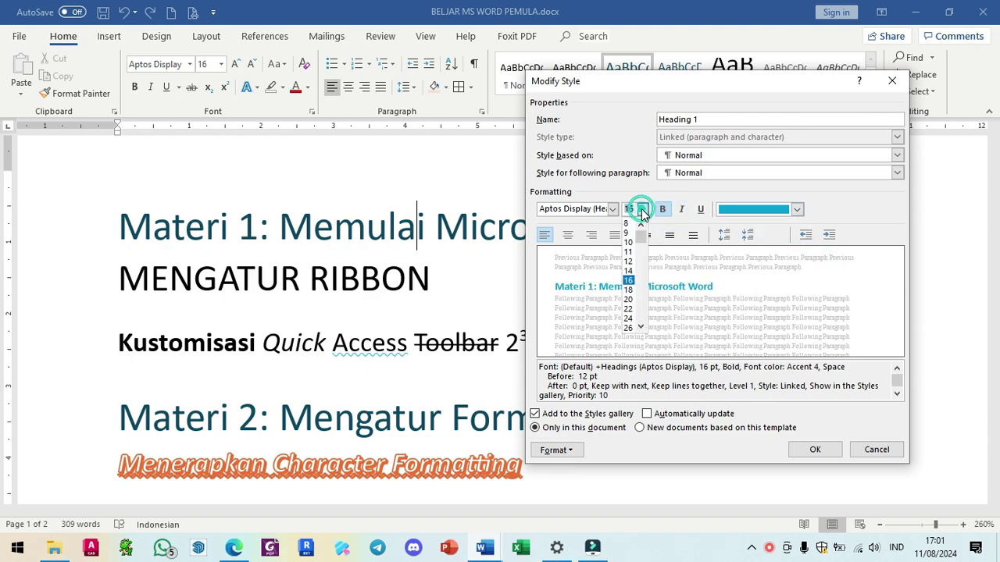
pyautogui.click(629, 261)
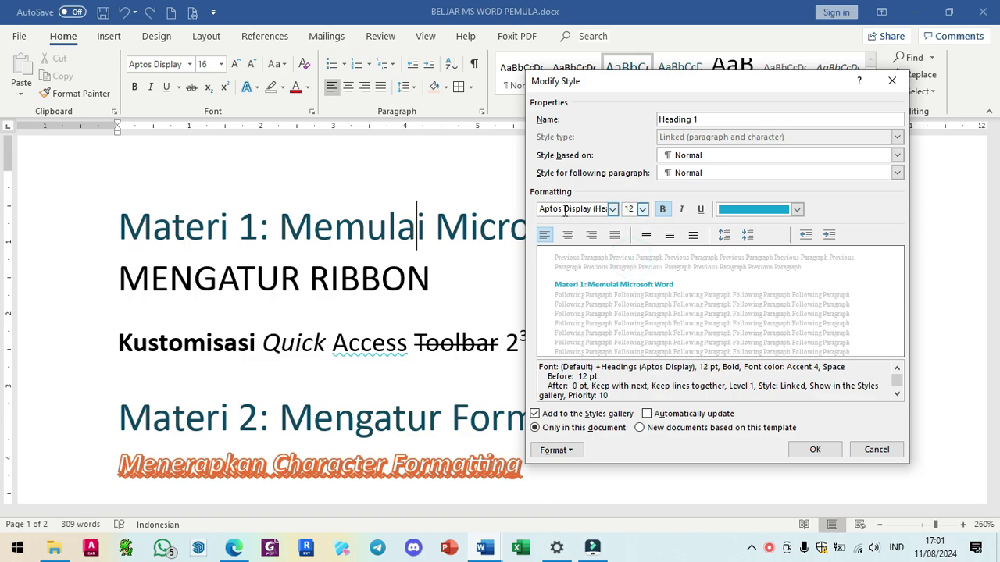
pyautogui.click(613, 209)
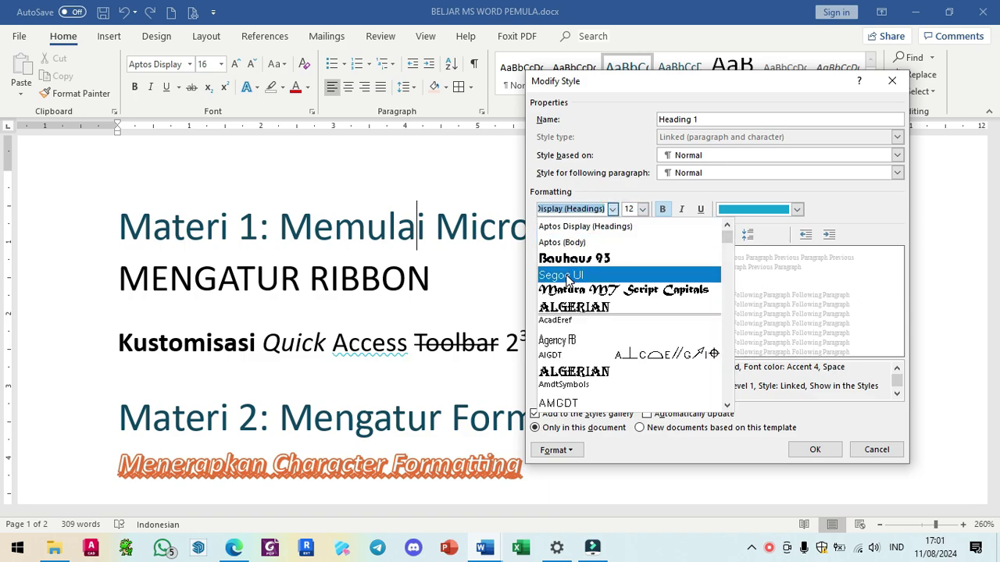
pyautogui.click(569, 274)
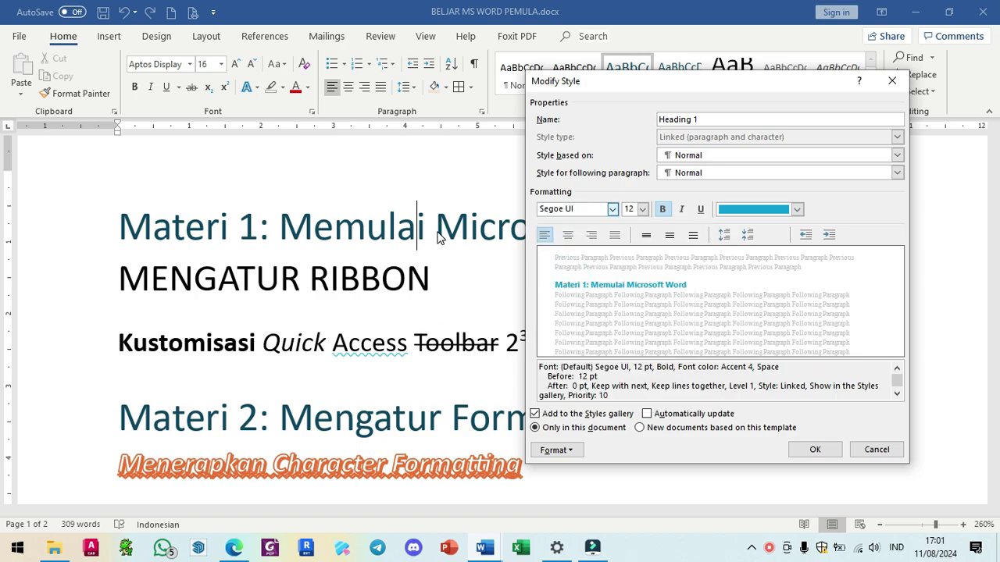
pyautogui.click(804, 452)
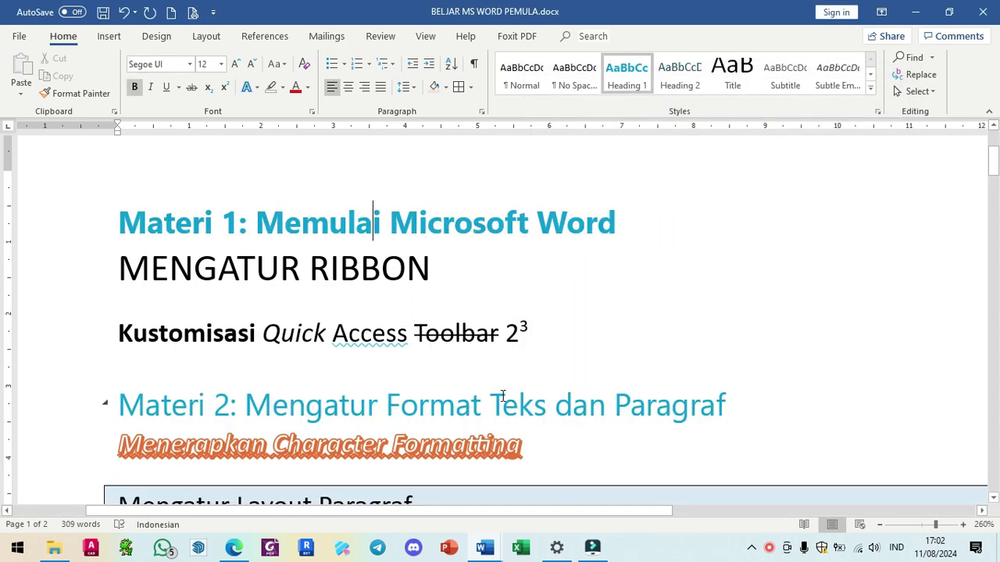
# - Compare the Materi 1, Materi 2 and Materi 3 headings to check how the modified Heading 1 style appears on each
pyautogui.scroll(-5, 284, 300)
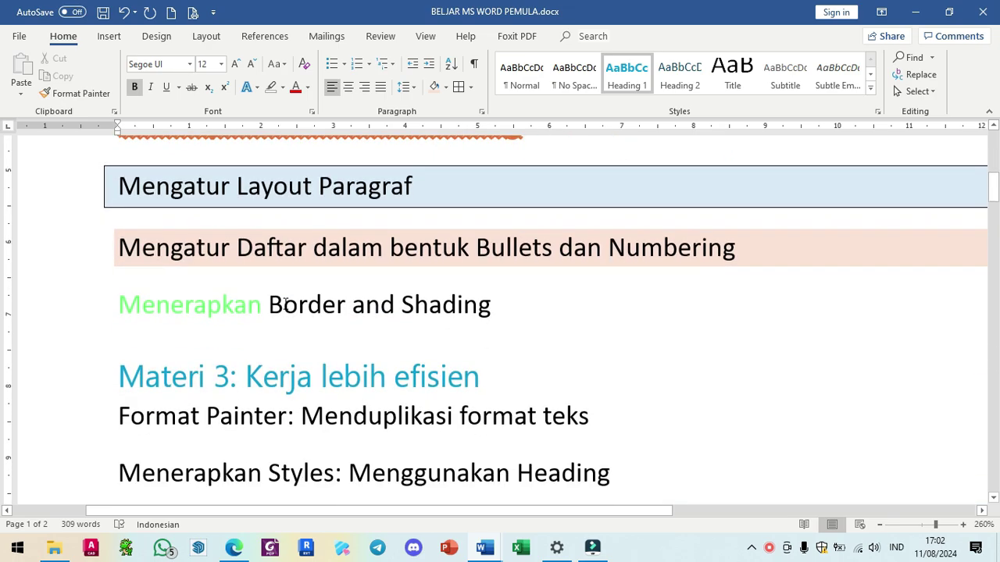
pyautogui.scroll(4, 266, 335)
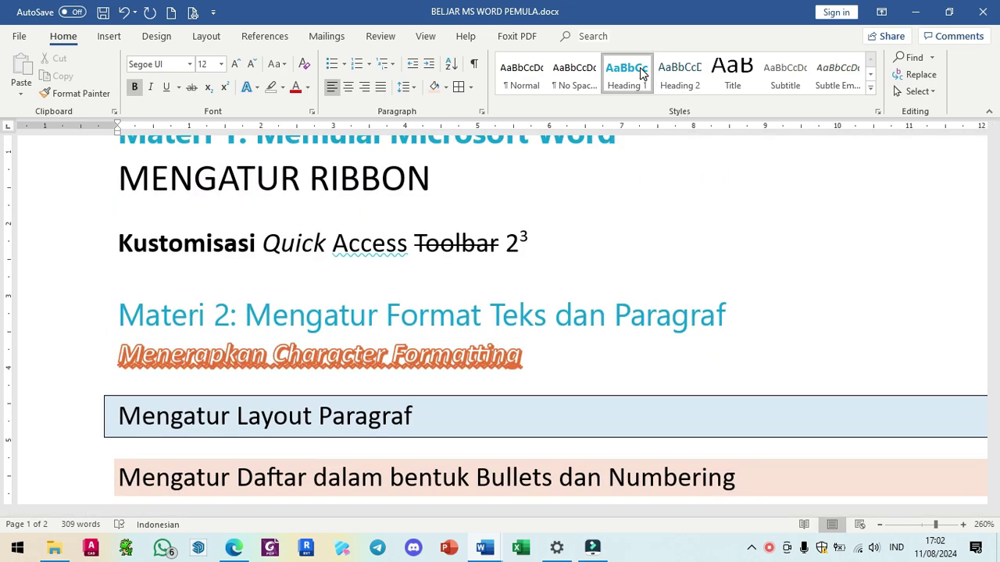
pyautogui.scroll(-5, 398, 330)
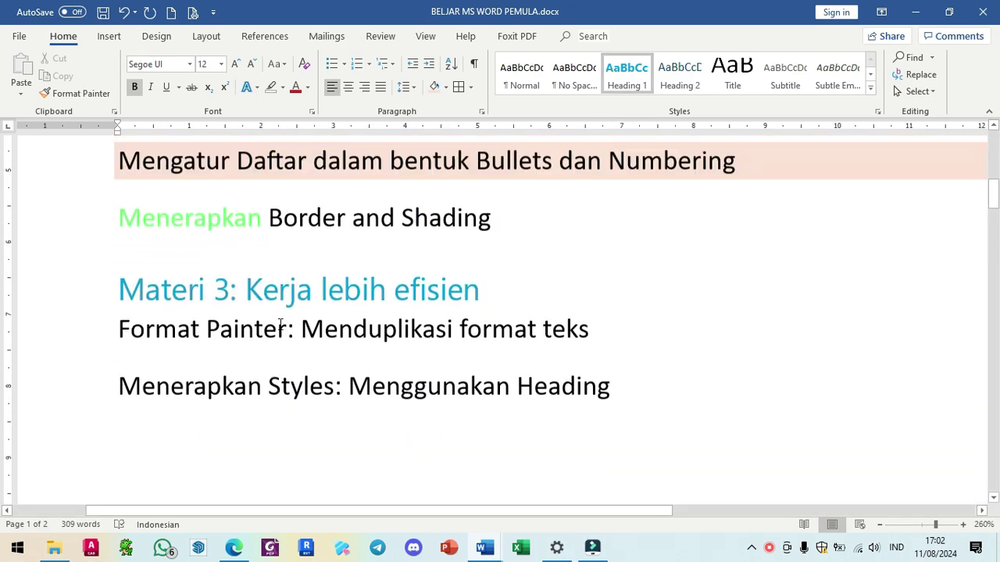
pyautogui.scroll(5, 313, 324)
pyautogui.scroll(2, 276, 322)
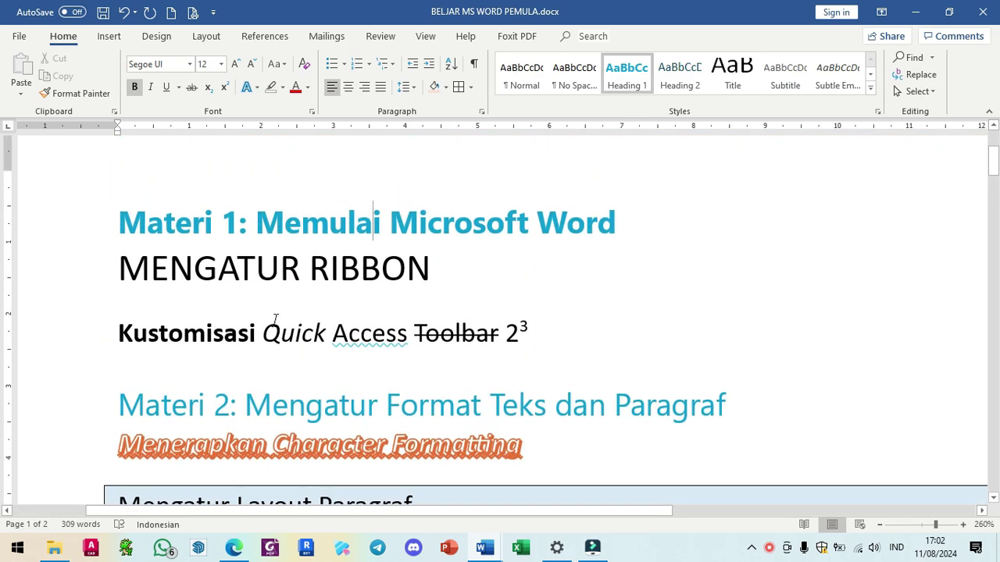
pyautogui.click(365, 404)
pyautogui.scroll(-5, 308, 398)
pyautogui.scroll(6, 296, 349)
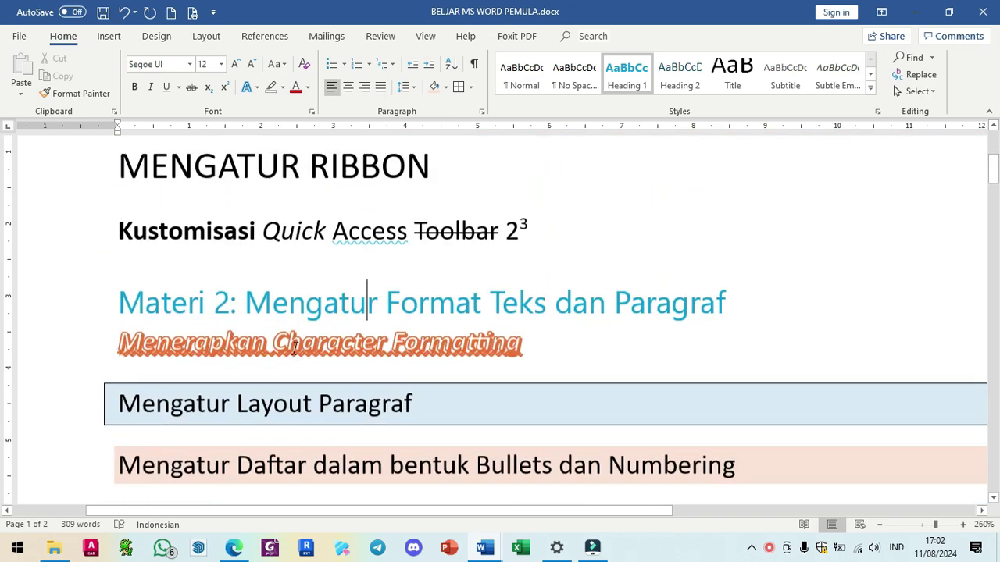
pyautogui.click(320, 307)
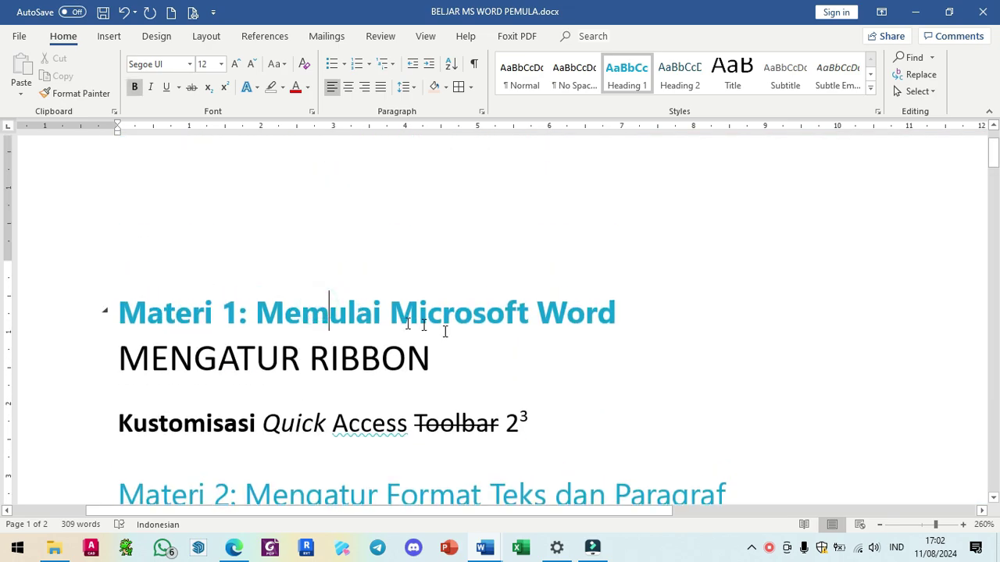
# - Reapply the modified Heading 1 style to the Materi 2 and Materi 3 headings
pyautogui.scroll(-1, 380, 315)
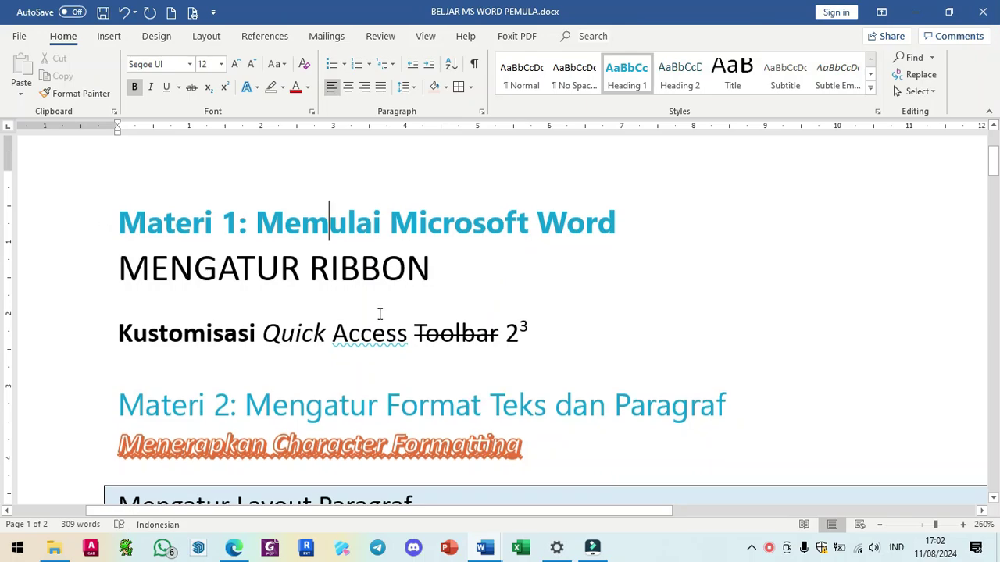
pyautogui.click(287, 402)
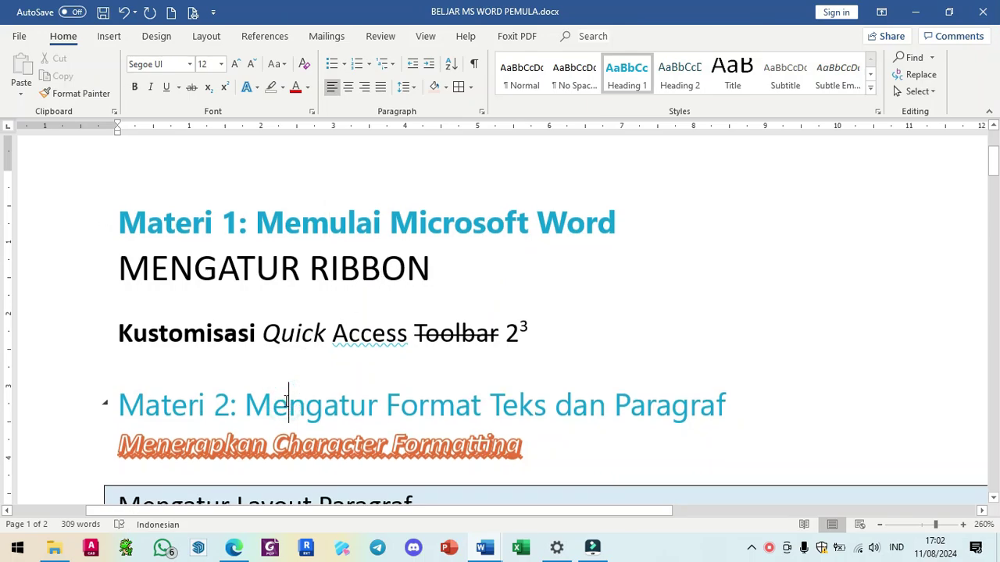
pyautogui.click(627, 70)
pyautogui.scroll(-5, 440, 277)
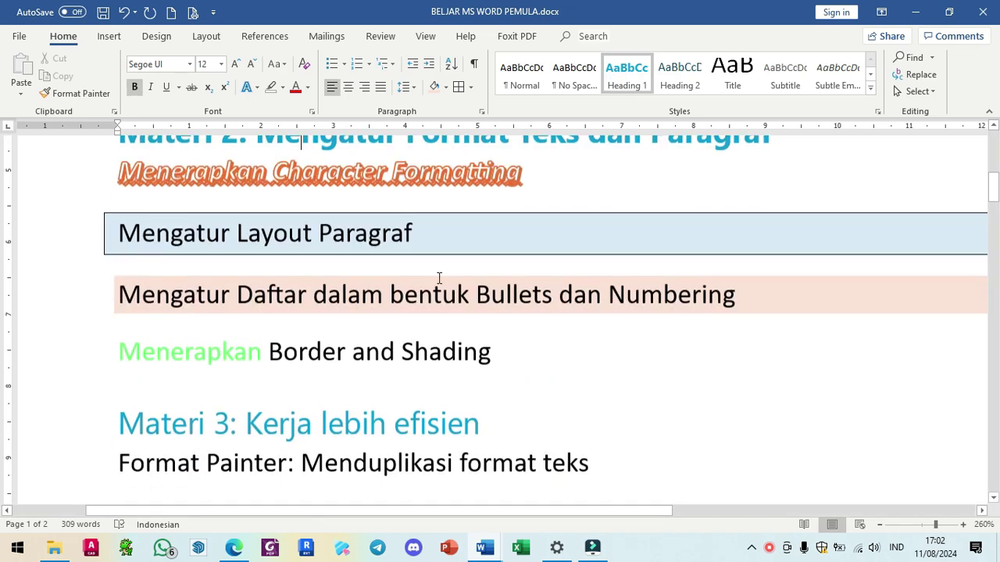
pyautogui.click(303, 239)
pyautogui.click(630, 78)
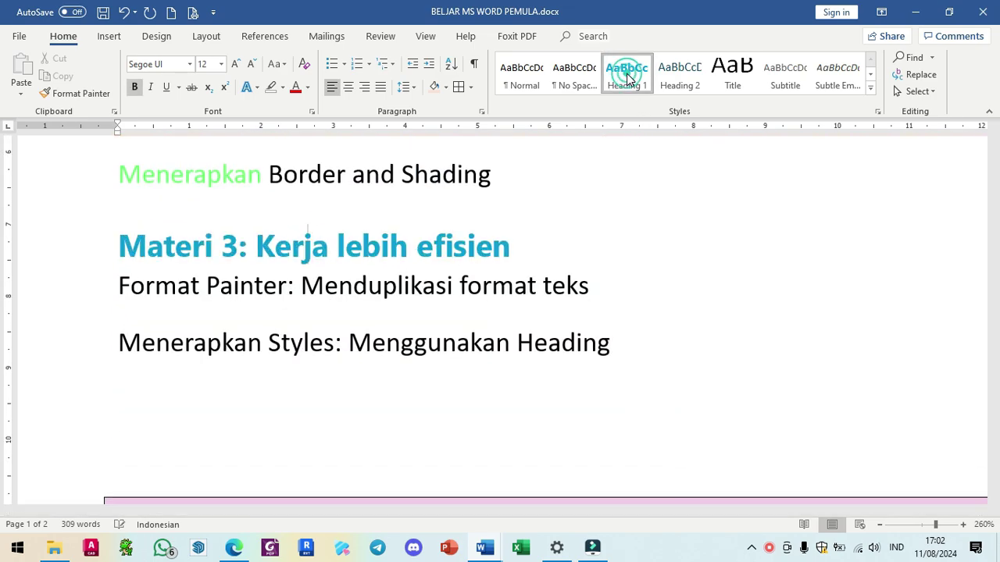
pyautogui.scroll(5, 335, 399)
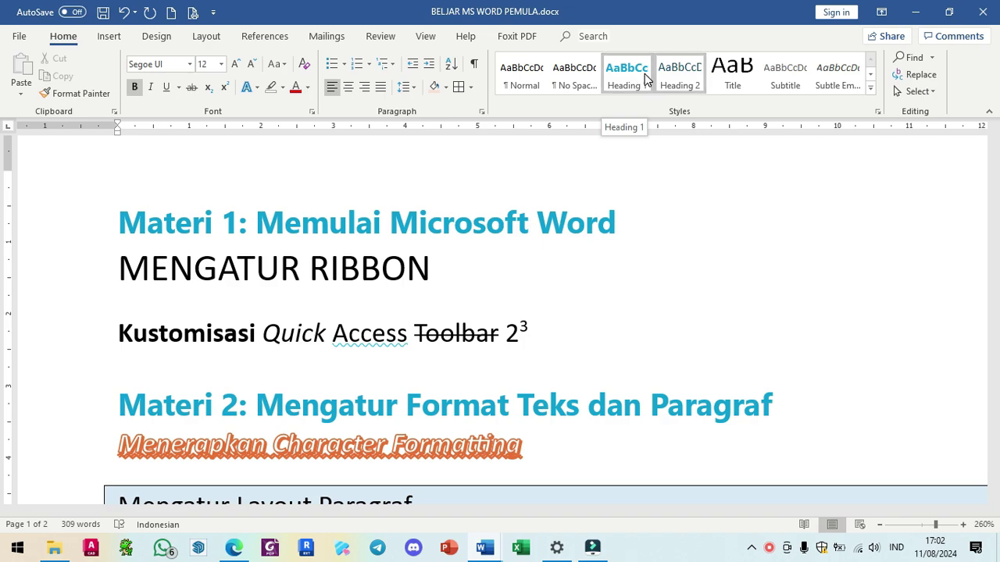
pyautogui.scroll(-3, 634, 73)
pyautogui.scroll(3, 520, 390)
pyautogui.scroll(-5, 520, 386)
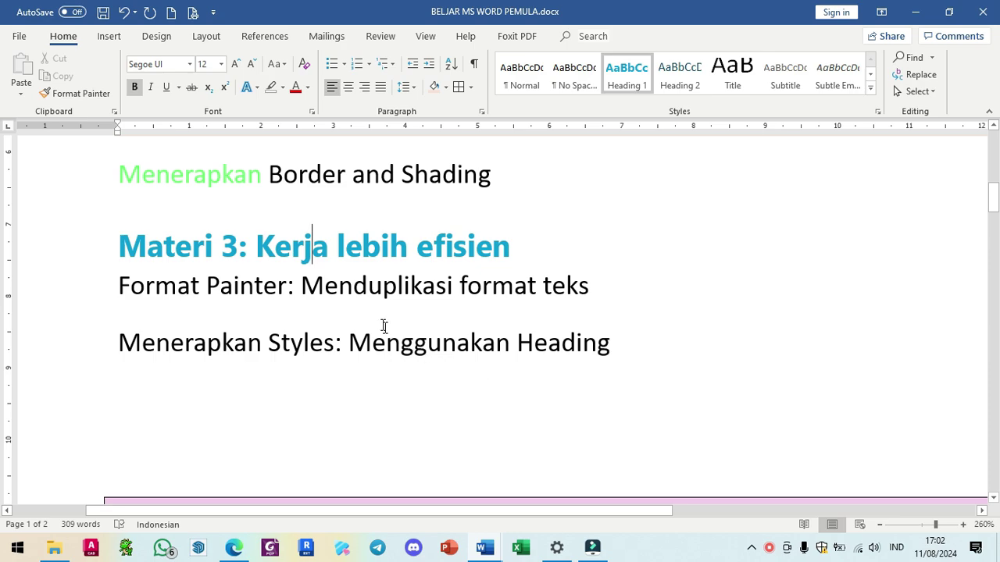
pyautogui.scroll(-1, 328, 271)
pyautogui.click(770, 549)
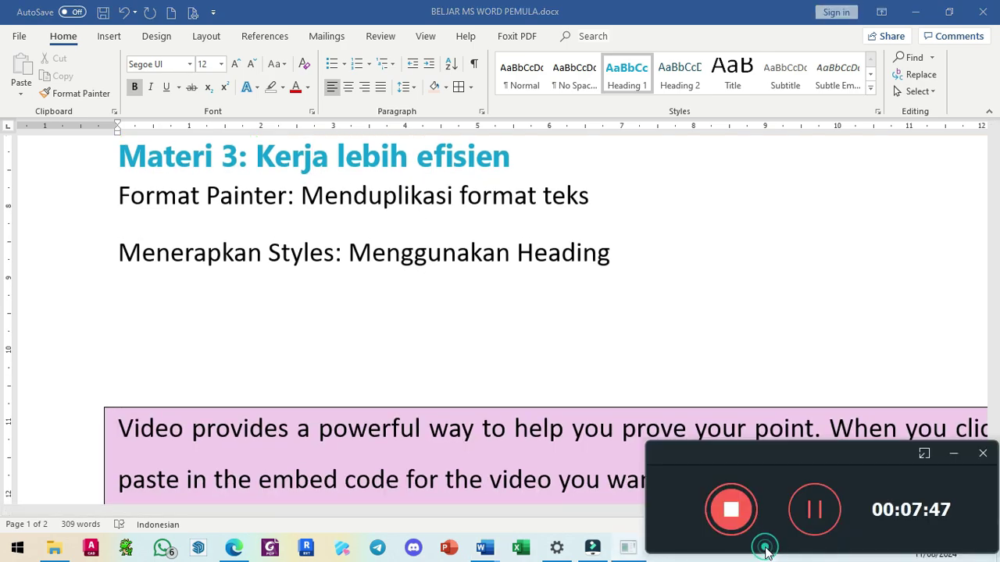
# - Add the line "Materi 4: Mengatur List (Daftar)" below "Menerapkan Styles: Menggunakan Heading" and start a new paragraph after it
pyautogui.click(709, 278)
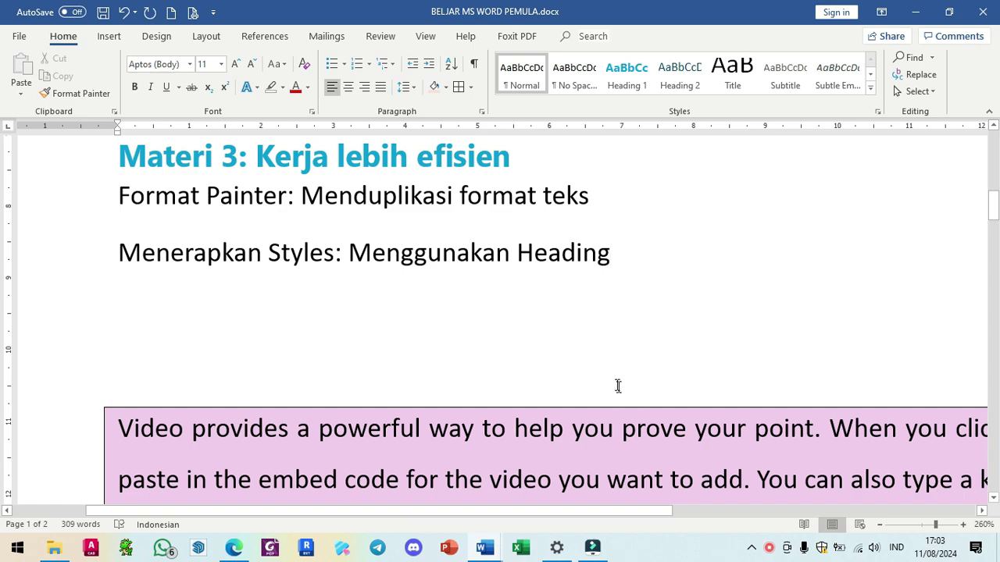
pyautogui.scroll(1, 578, 353)
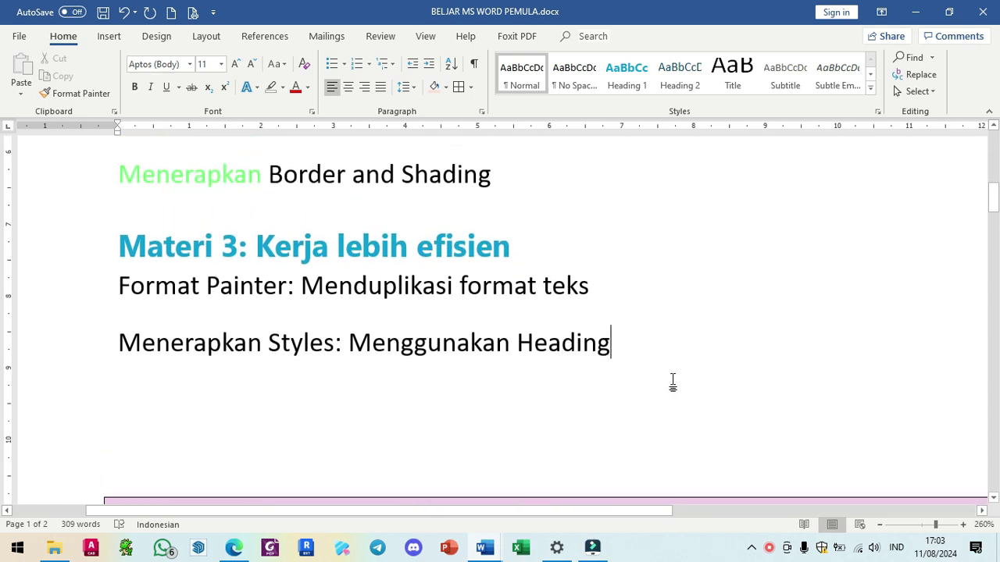
pyautogui.press('Return')
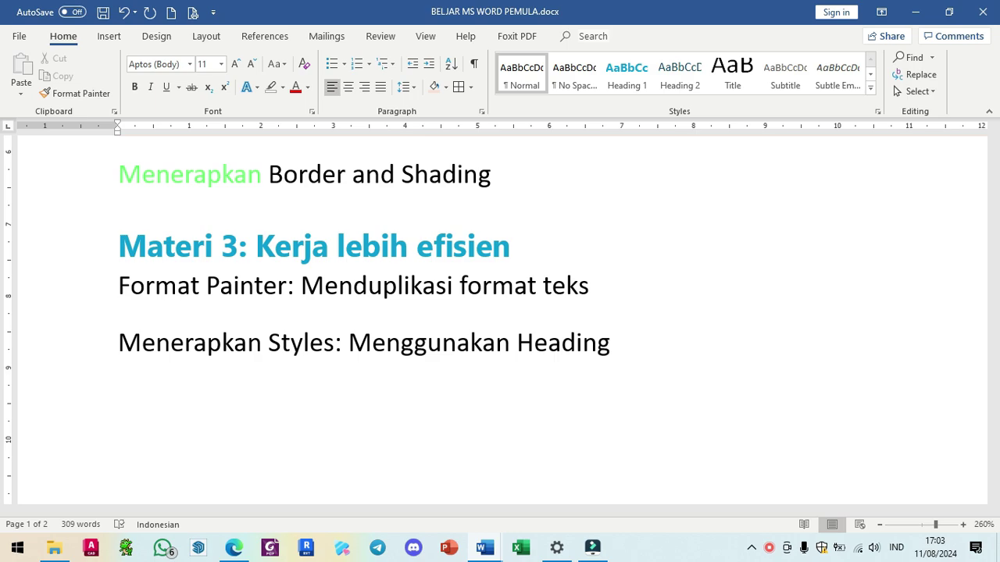
pyautogui.write('Materi 4:')
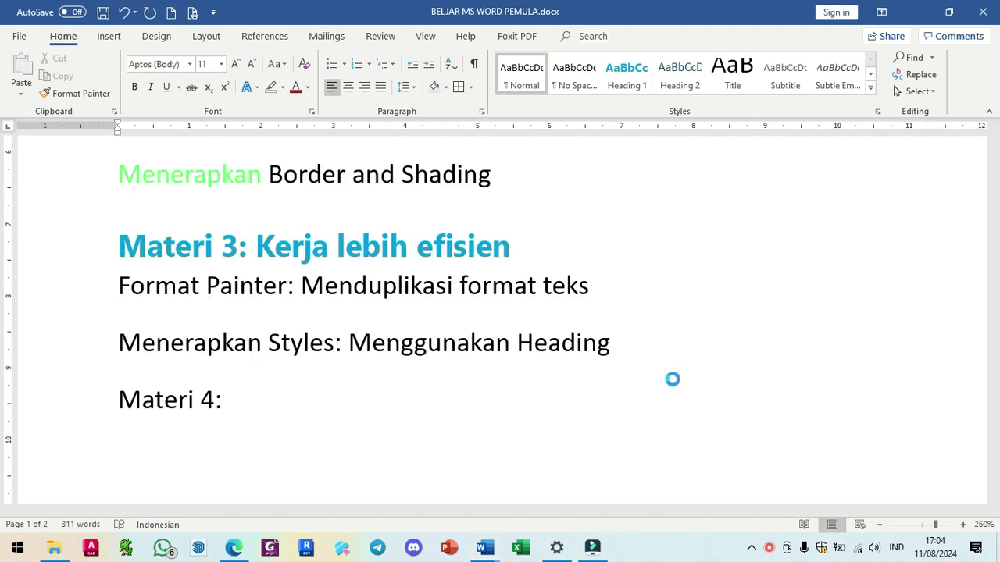
pyautogui.write('e')
pyautogui.press('BackSpace')
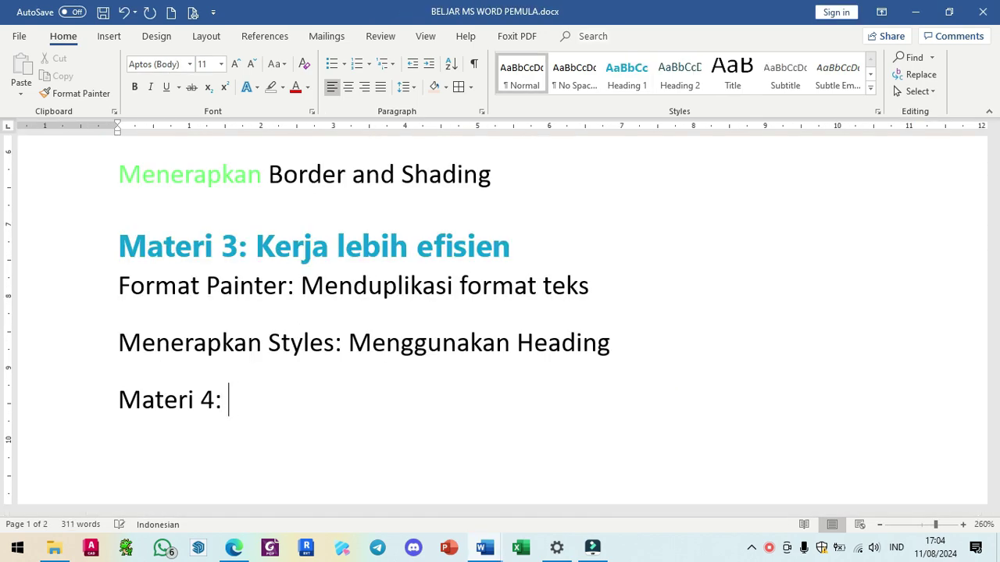
pyautogui.write('Mengatur Li')
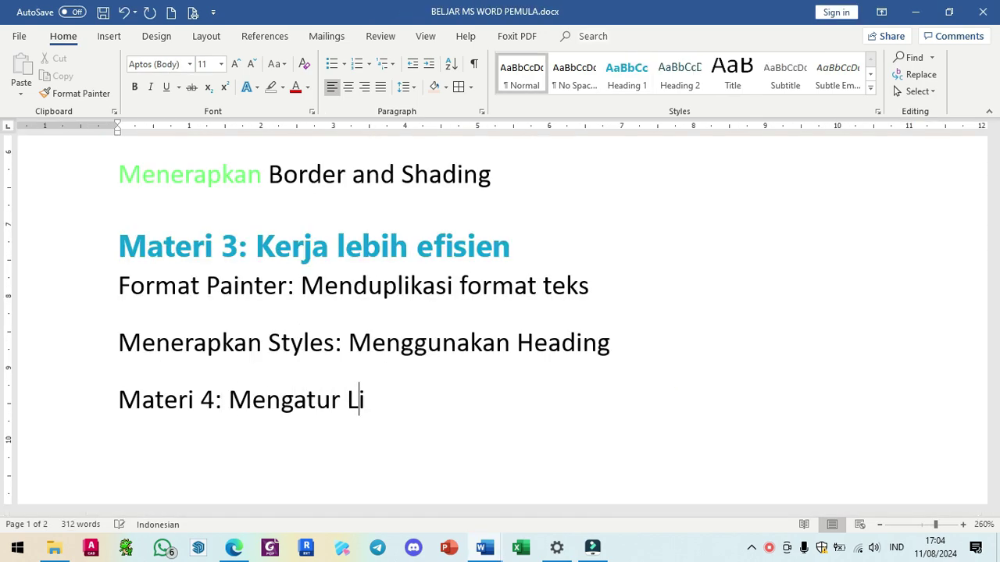
pyautogui.write('st (Daftar')
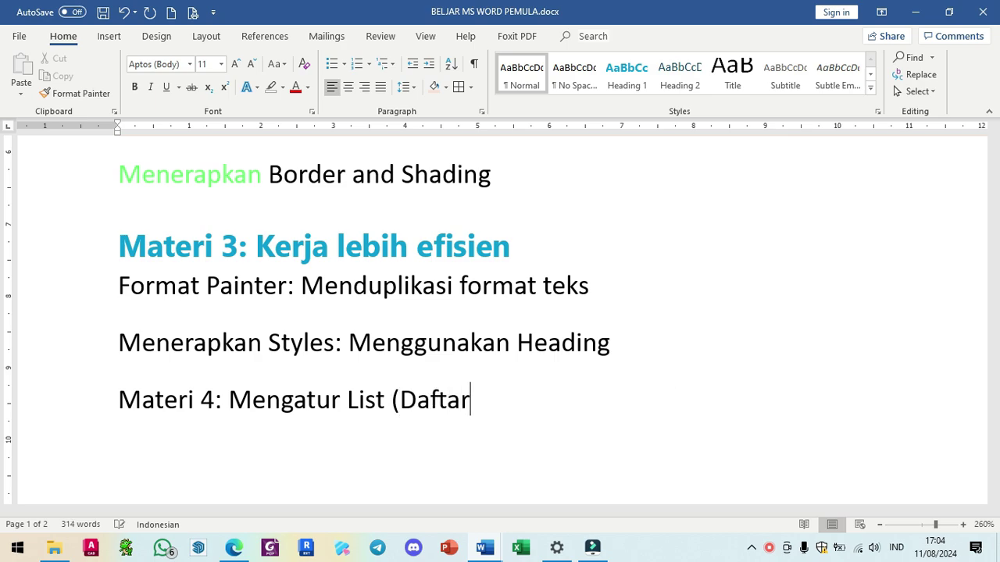
pyautogui.write(')')
pyautogui.press('Return')
# - Look at the Materi 4 list in the other open Word document and return to BELJAR MS WORD PEMULA.docx
pyautogui.hotkey('alt', 'Tab')
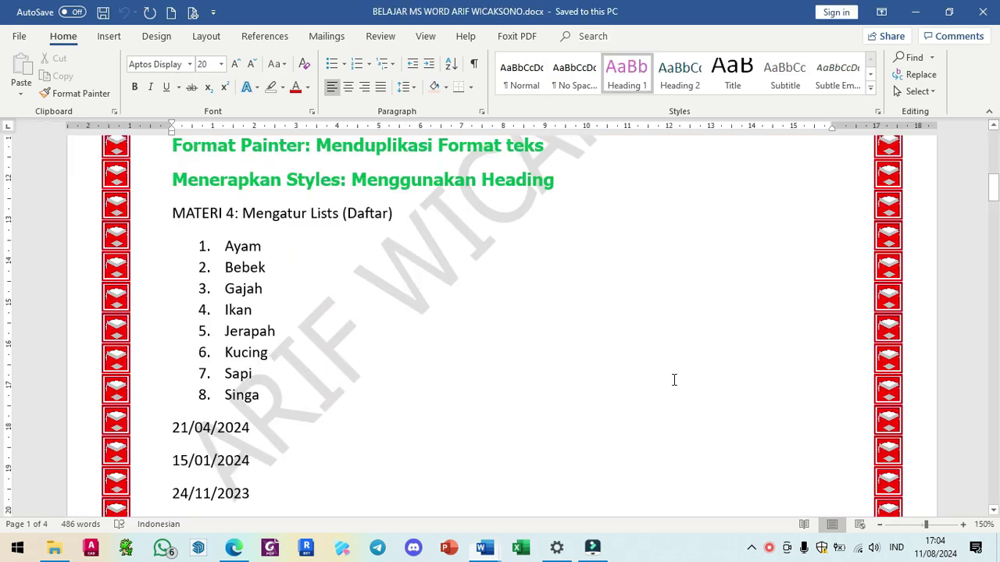
pyautogui.hotkey('alt', 'Tab')
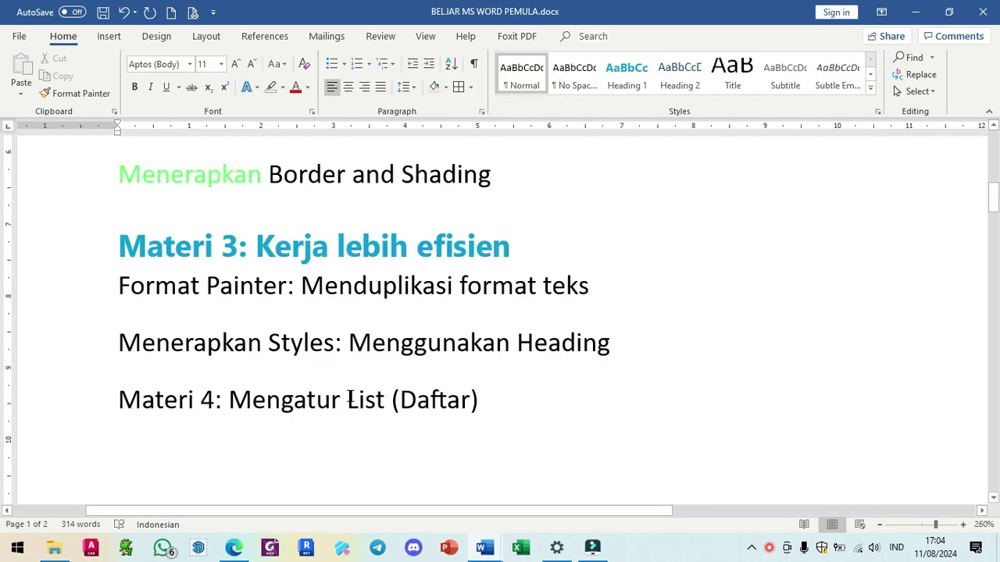
# - Insert a page break above the bulleted animal list so that it starts on a new page
pyautogui.scroll(-15, 349, 399)
pyautogui.scroll(-6, 223, 250)
pyautogui.scroll(4, 217, 253)
pyautogui.scroll(-3, 164, 426)
pyautogui.scroll(3, 170, 402)
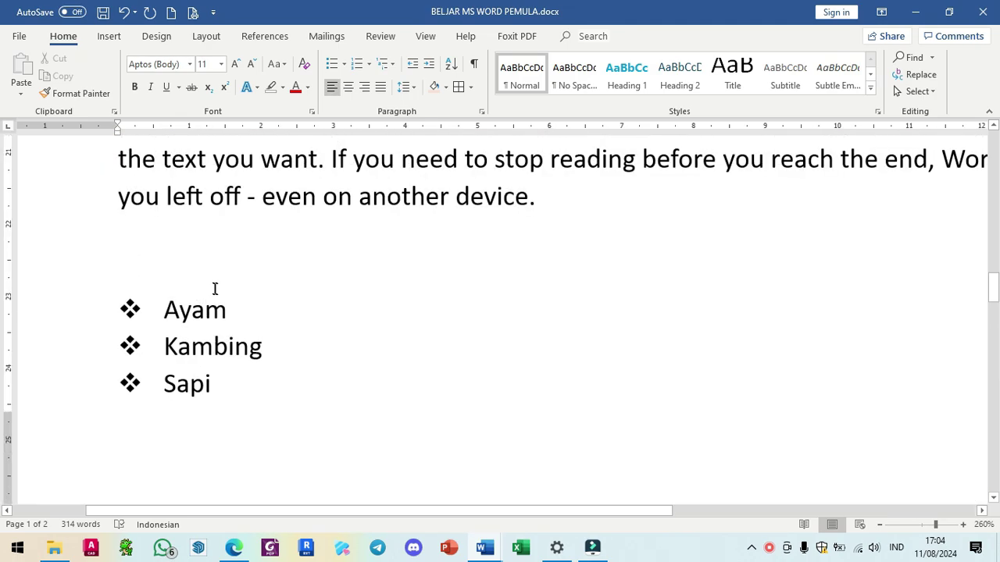
pyautogui.scroll(-3, 156, 355)
pyautogui.scroll(3, 169, 203)
pyautogui.click(152, 255)
pyautogui.hotkey('ctrl', 'Return')
pyautogui.scroll(3, 118, 383)
pyautogui.scroll(-6, 151, 257)
pyautogui.scroll(-2, 156, 258)
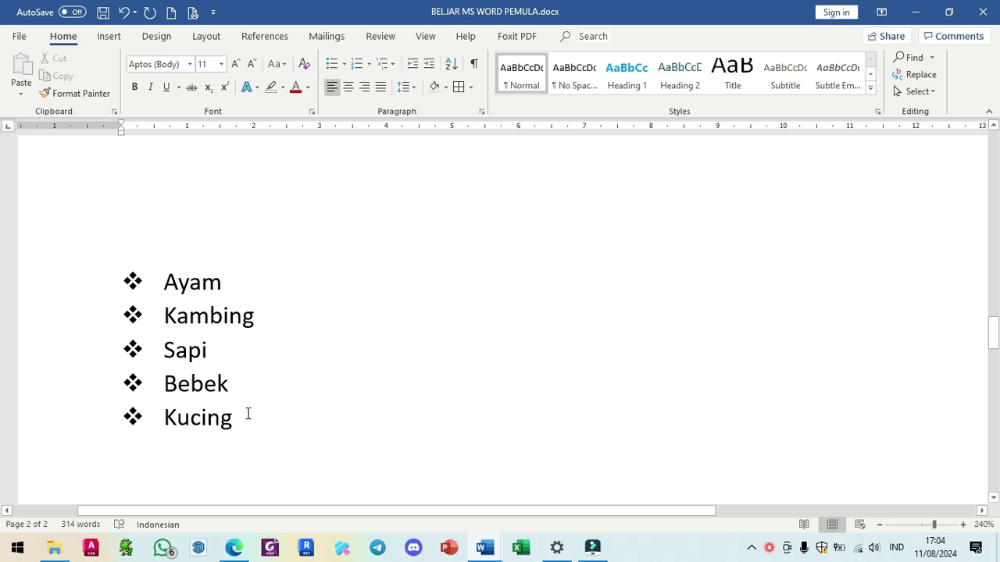
# - Sort the five bulleted animal names by paragraph text in ascending order
pyautogui.moveTo(246, 418); pyautogui.dragTo(156, 303)
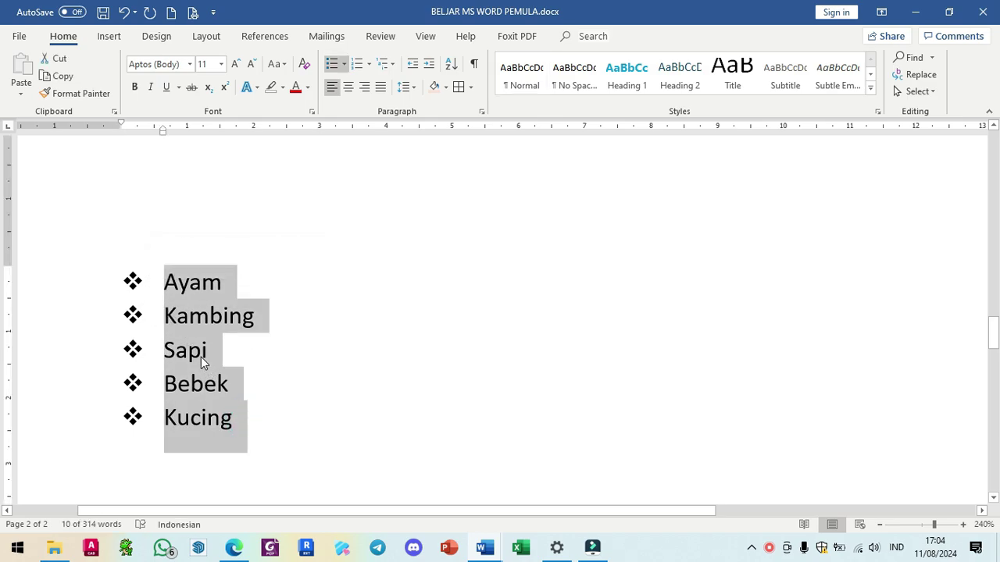
pyautogui.click(451, 67)
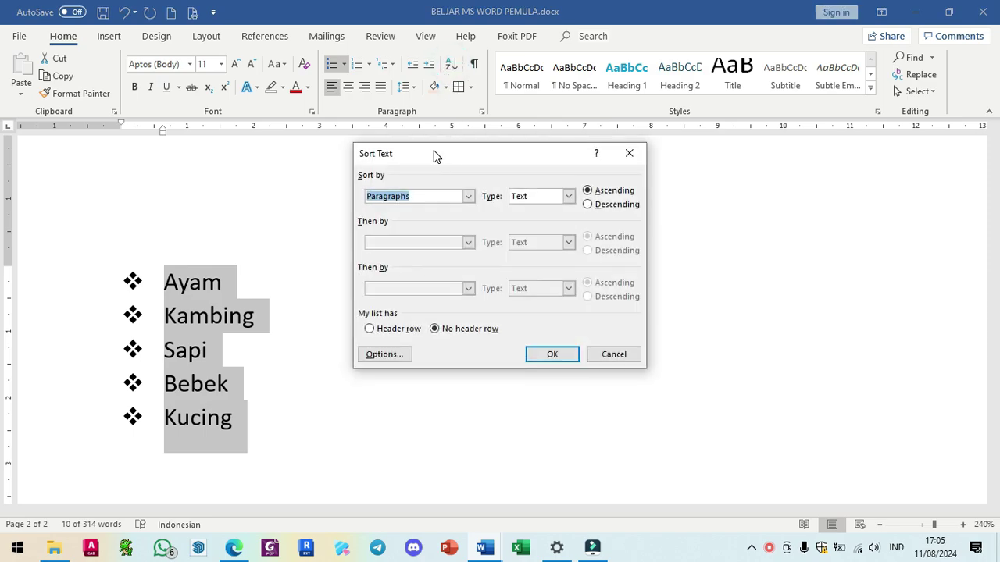
pyautogui.moveTo(436, 157); pyautogui.dragTo(409, 156)
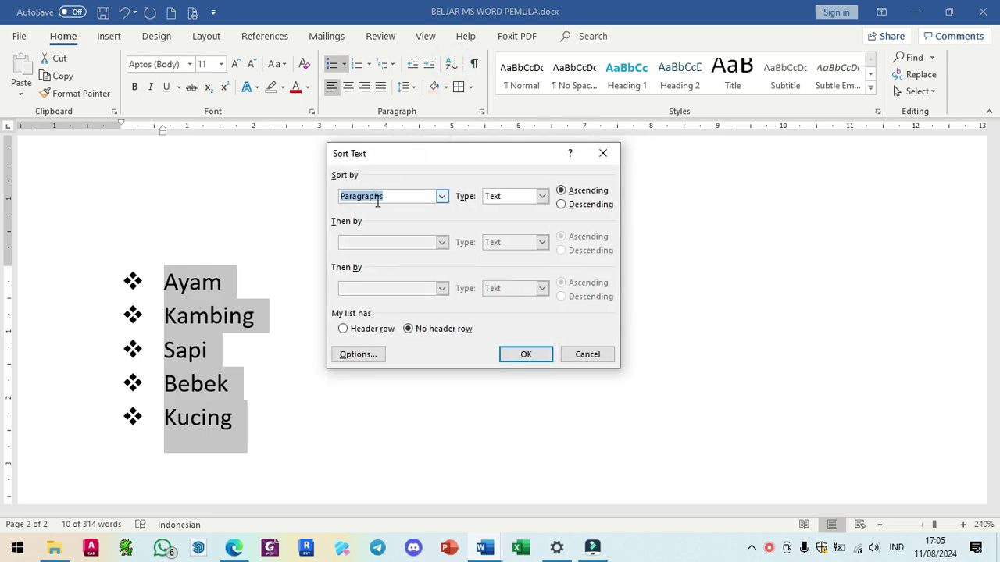
pyautogui.click(372, 199)
pyautogui.click(567, 195)
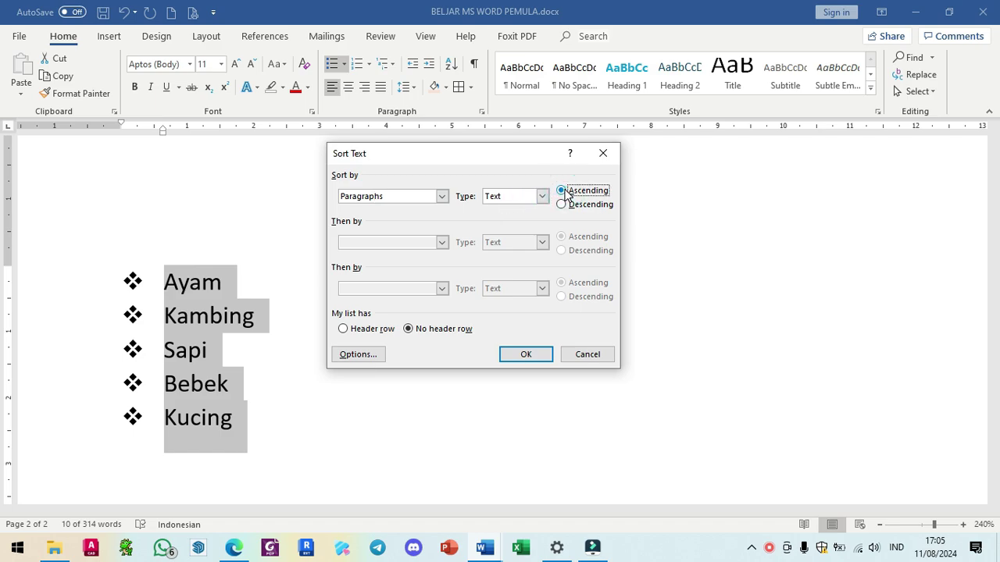
pyautogui.click(526, 355)
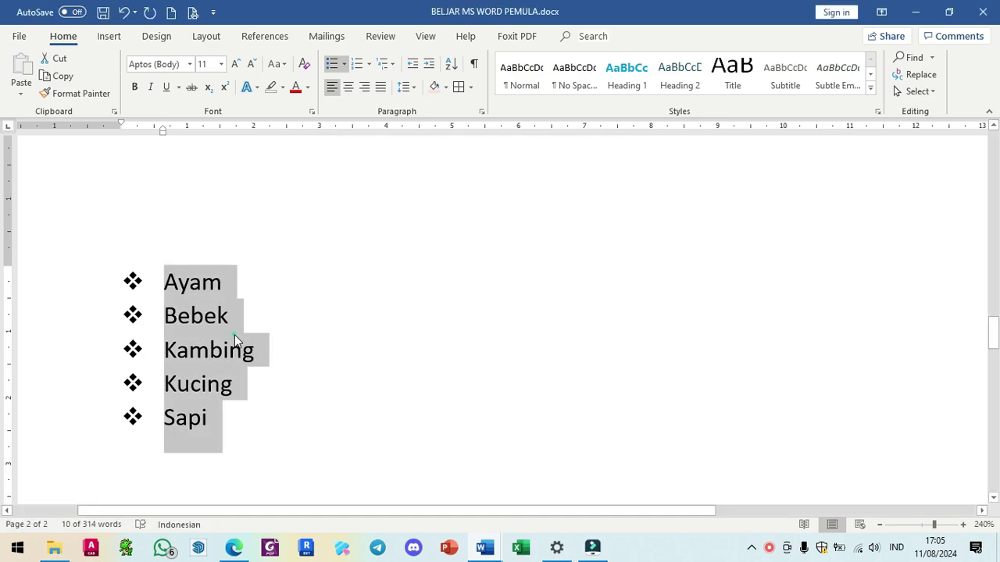
pyautogui.click(234, 335)
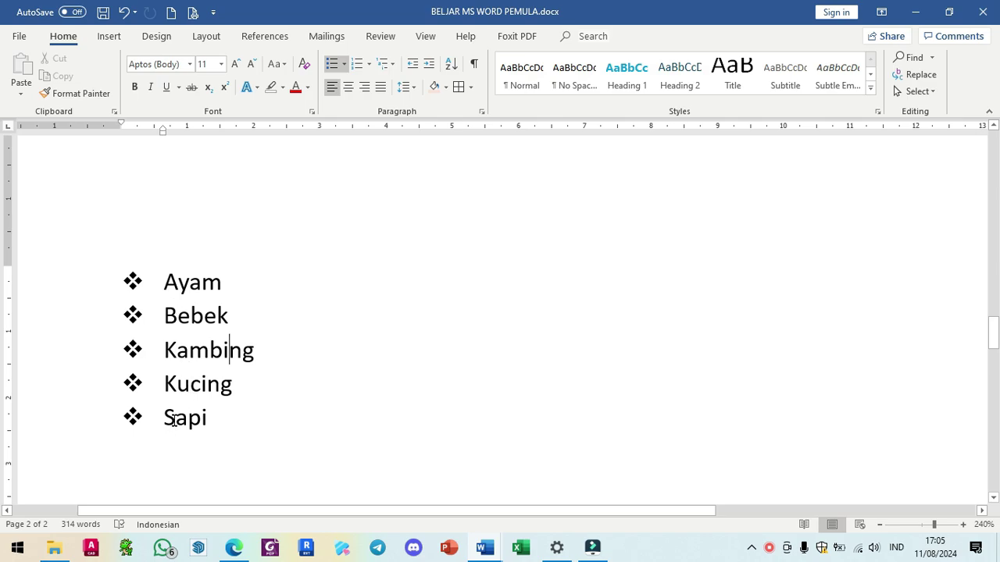
# - Sort the five bulleted animal names by paragraph text in descending order
pyautogui.moveTo(215, 421); pyautogui.dragTo(161, 275)
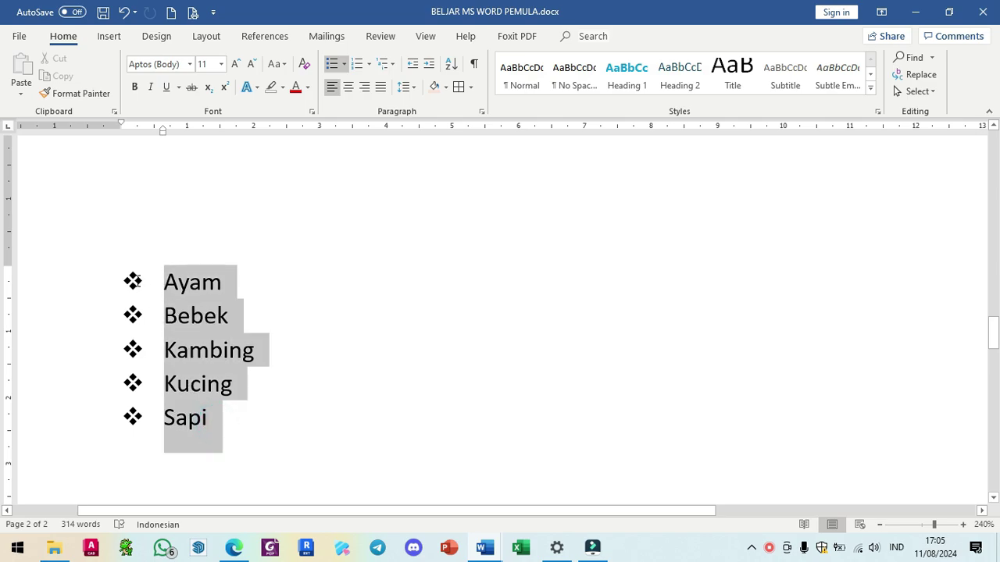
pyautogui.click(451, 66)
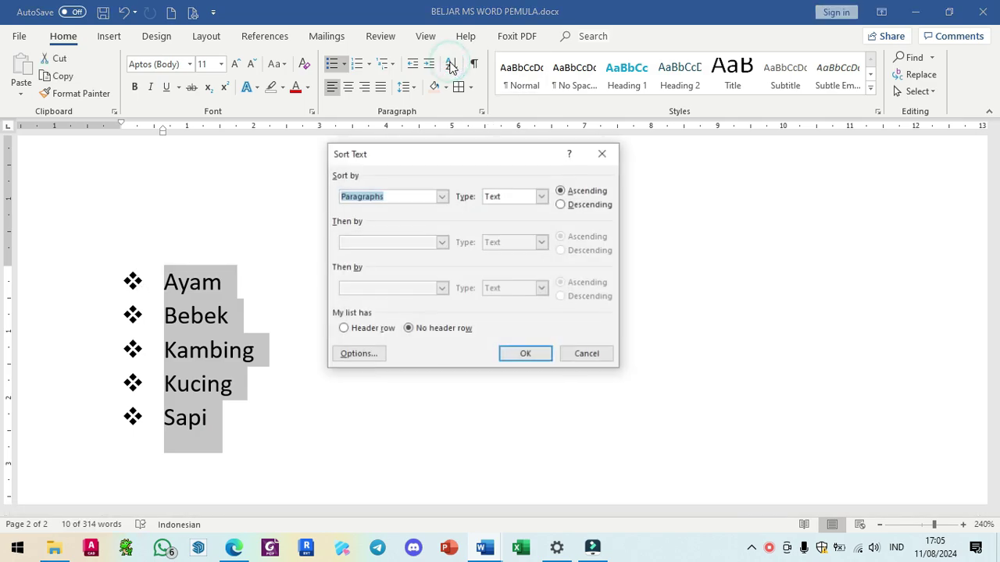
pyautogui.click(571, 208)
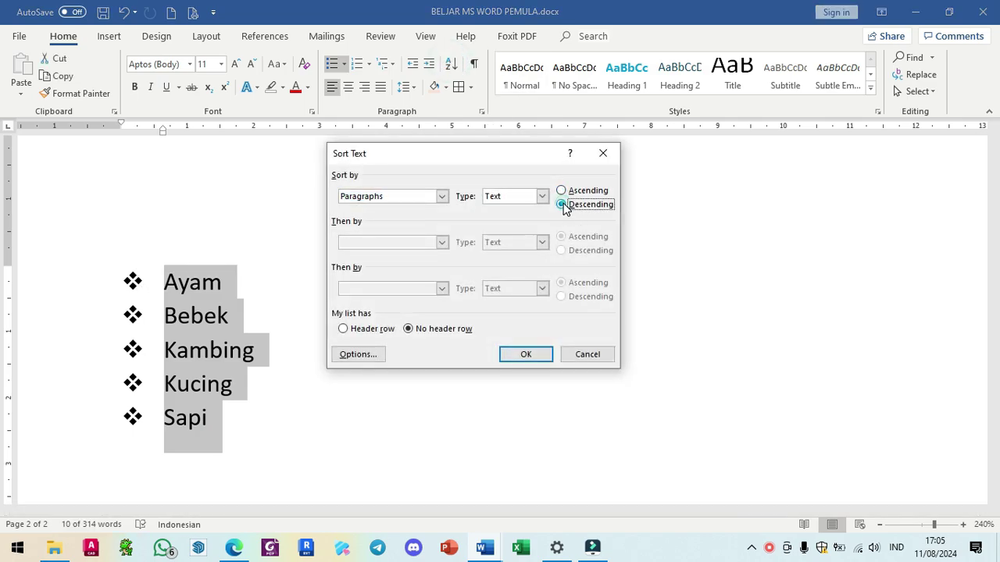
pyautogui.click(525, 354)
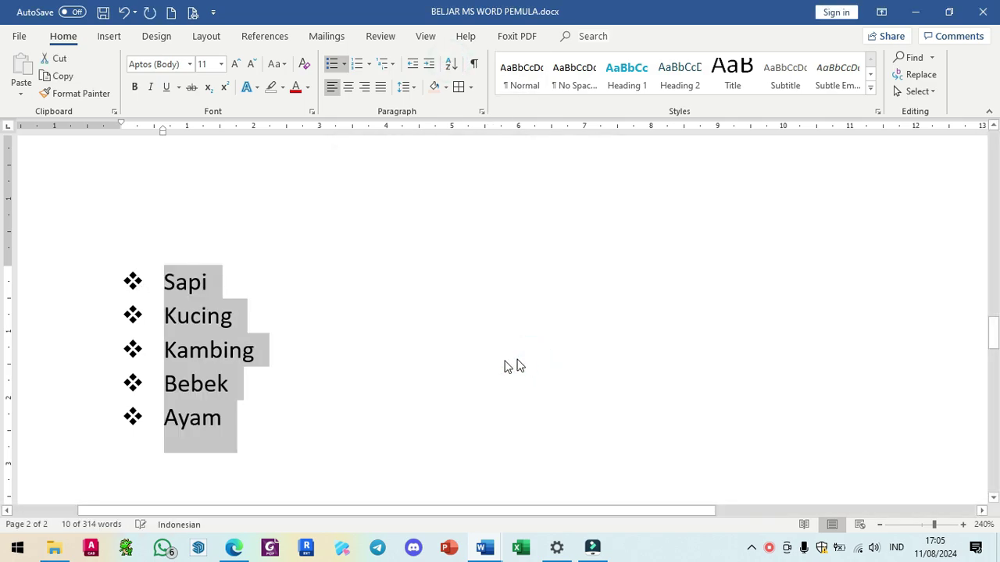
pyautogui.click(252, 417)
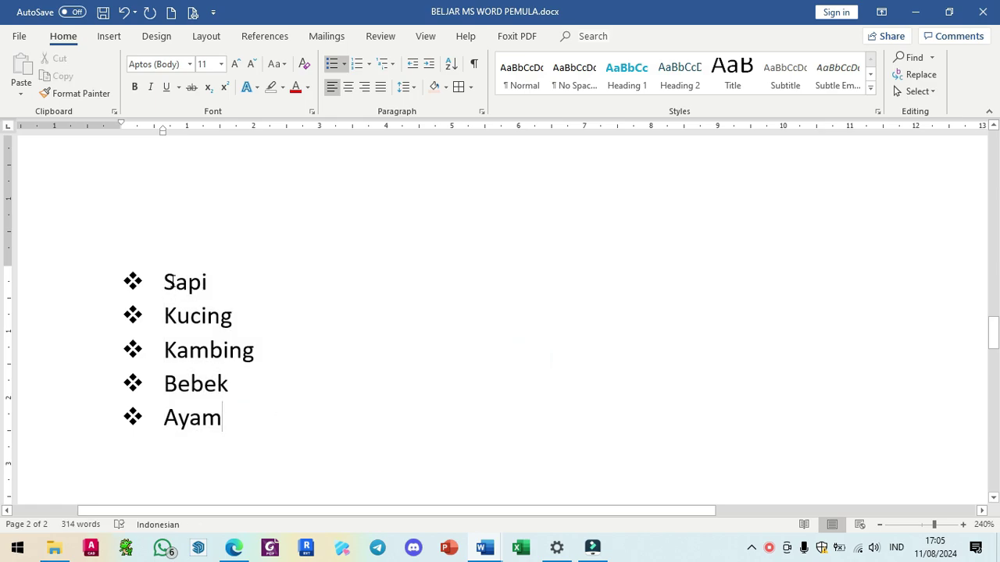
# - Sort the numbered fruit list below the animals by paragraph text in ascending order
pyautogui.scroll(-3, 234, 346)
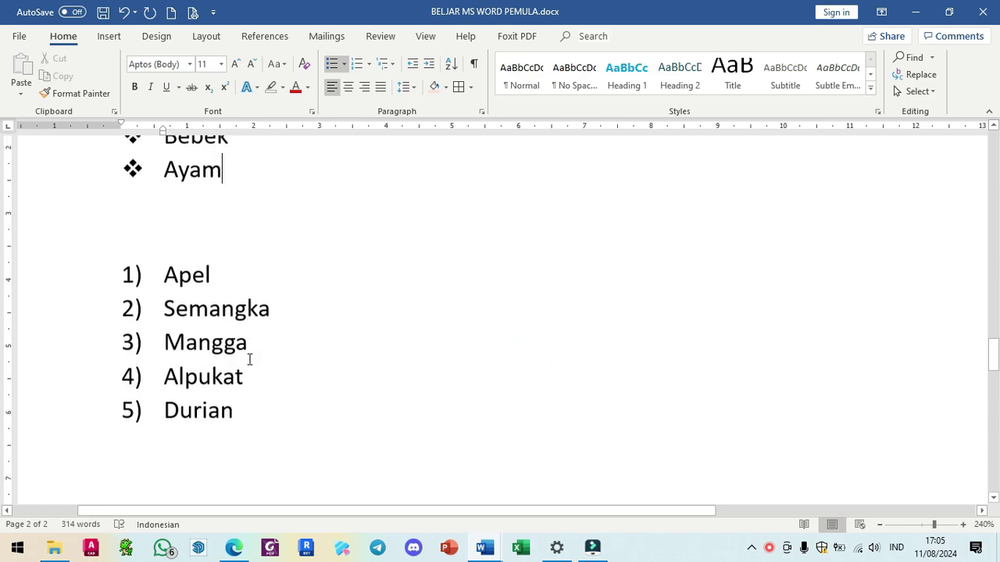
pyautogui.moveTo(248, 413); pyautogui.dragTo(129, 270)
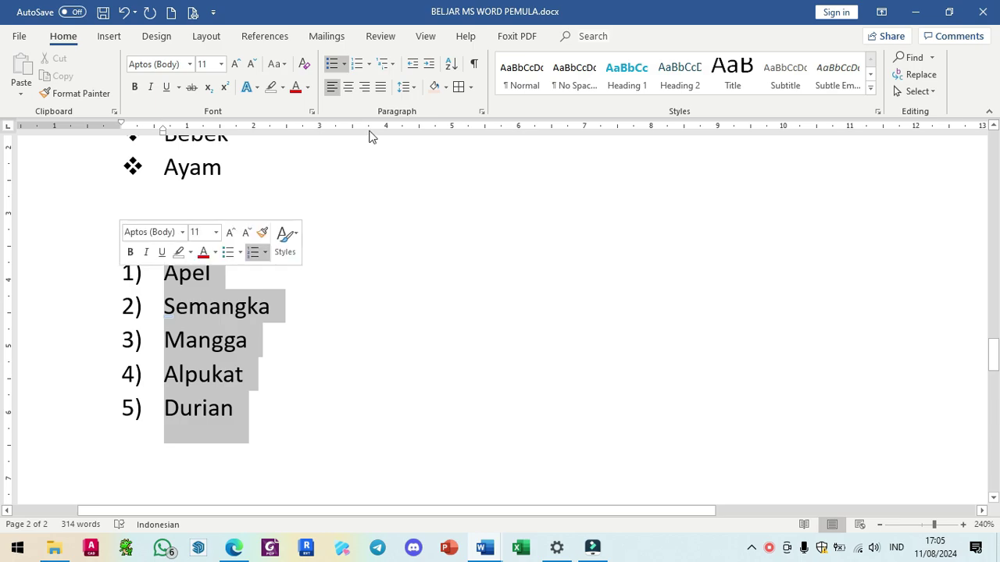
pyautogui.click(456, 64)
pyautogui.click(562, 190)
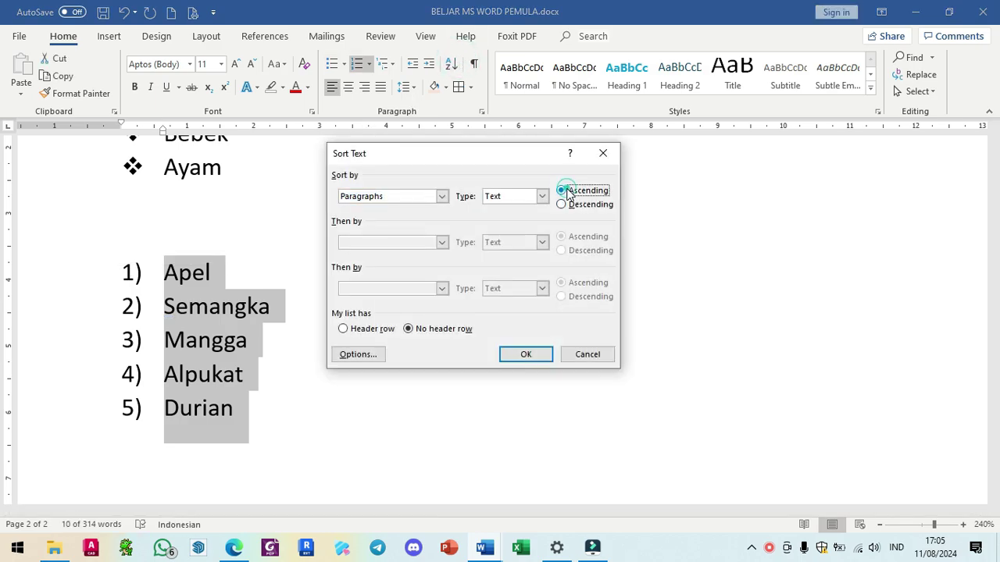
pyautogui.click(525, 354)
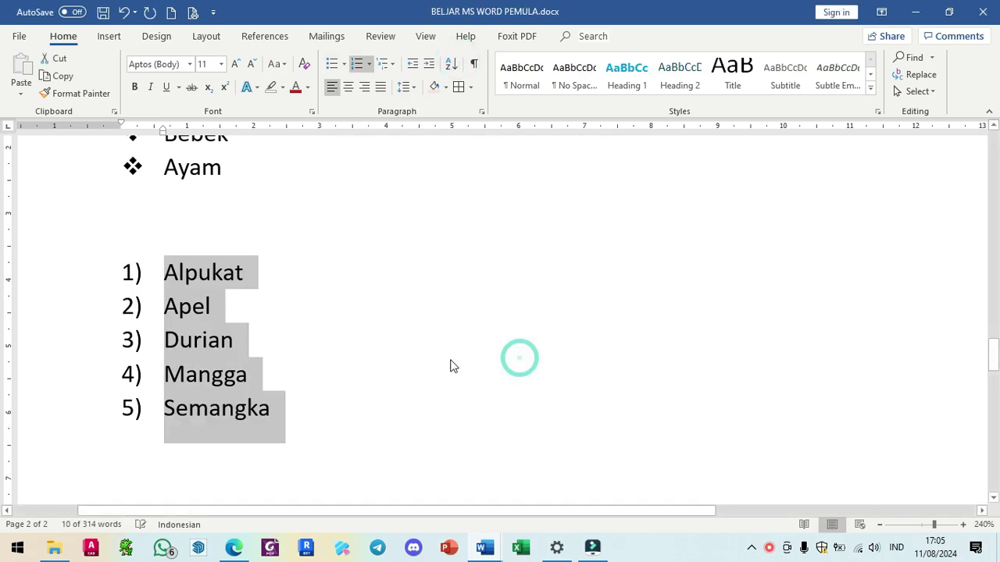
pyautogui.click(178, 272)
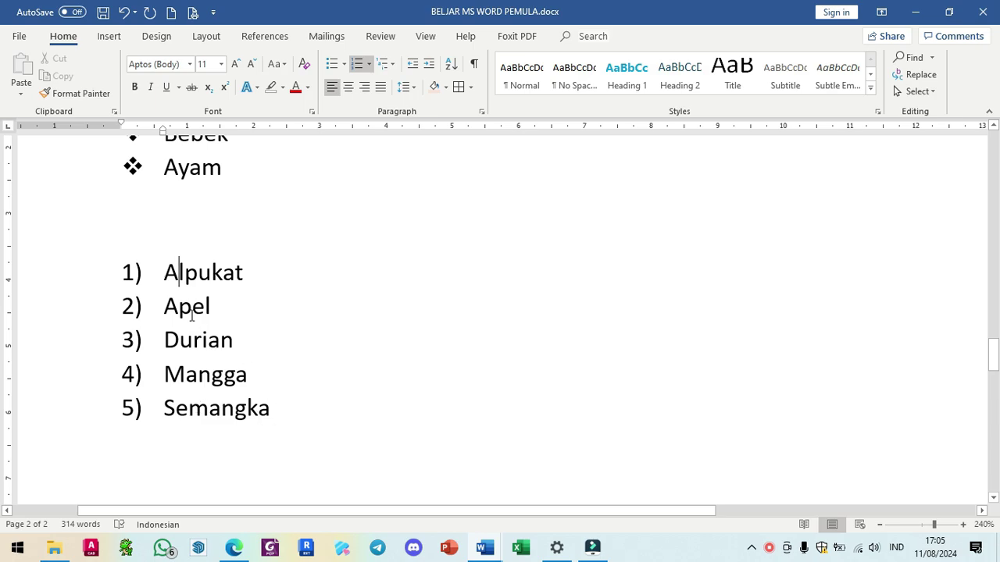
pyautogui.scroll(3, 203, 396)
pyautogui.scroll(-3, 201, 398)
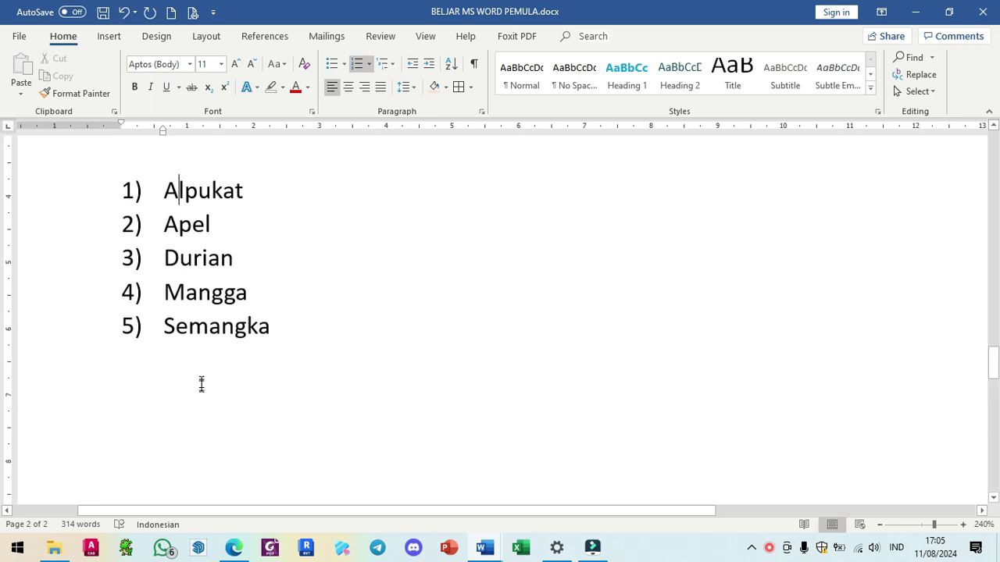
# - End the numbered fruit list after Semangka and add an empty unnumbered line below it
pyautogui.click(289, 328)
pyautogui.press('Return')
pyautogui.press('Return')
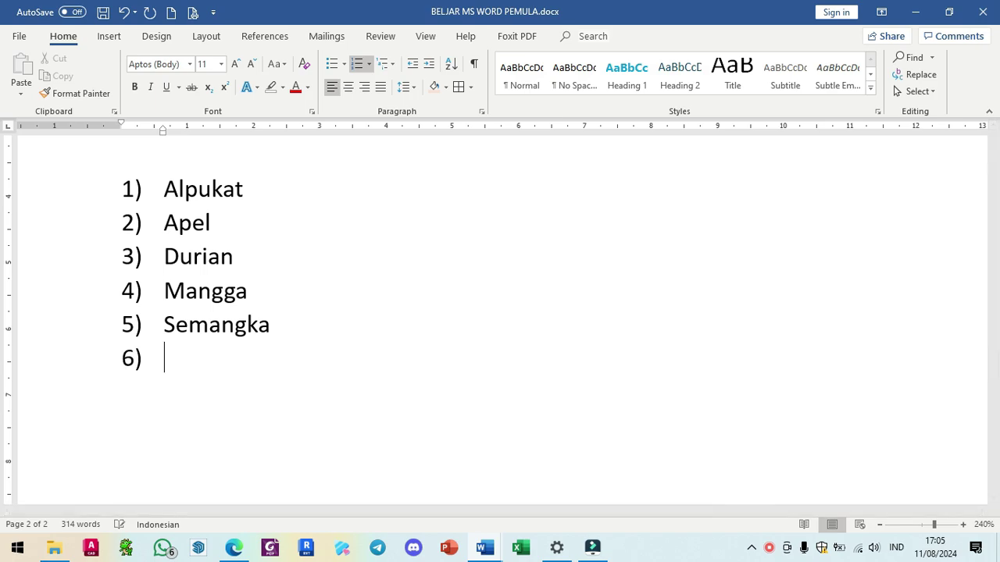
pyautogui.press('Return')
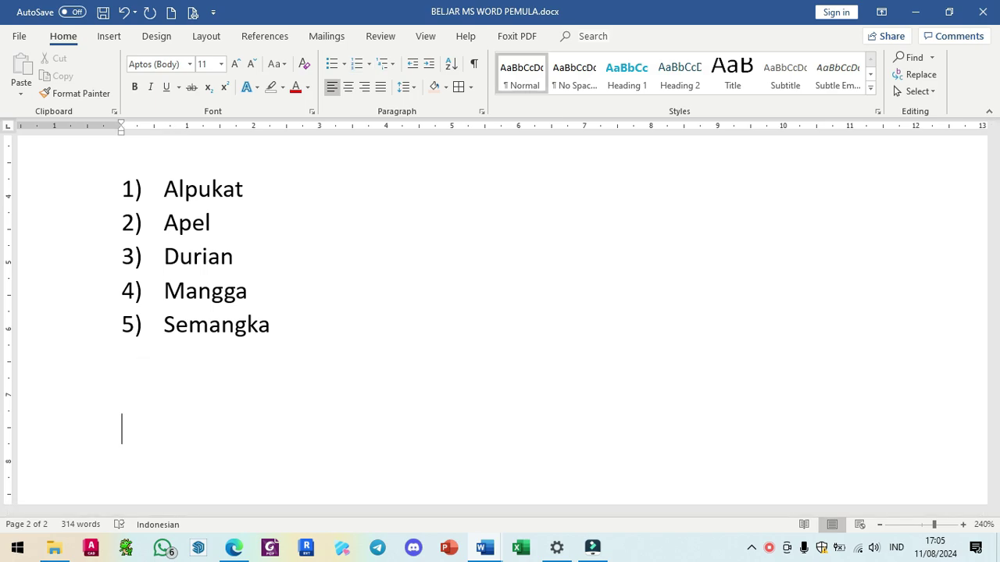
pyautogui.scroll(-1, 156, 371)
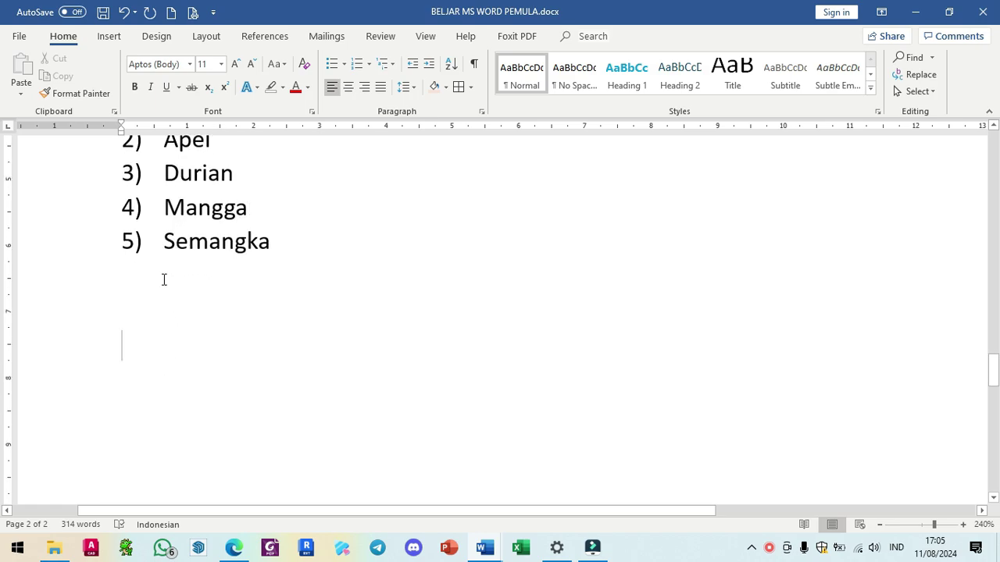
# - Insert the current date below the fruit list in the 11/08/2024 format, without automatic updating
pyautogui.click(110, 37)
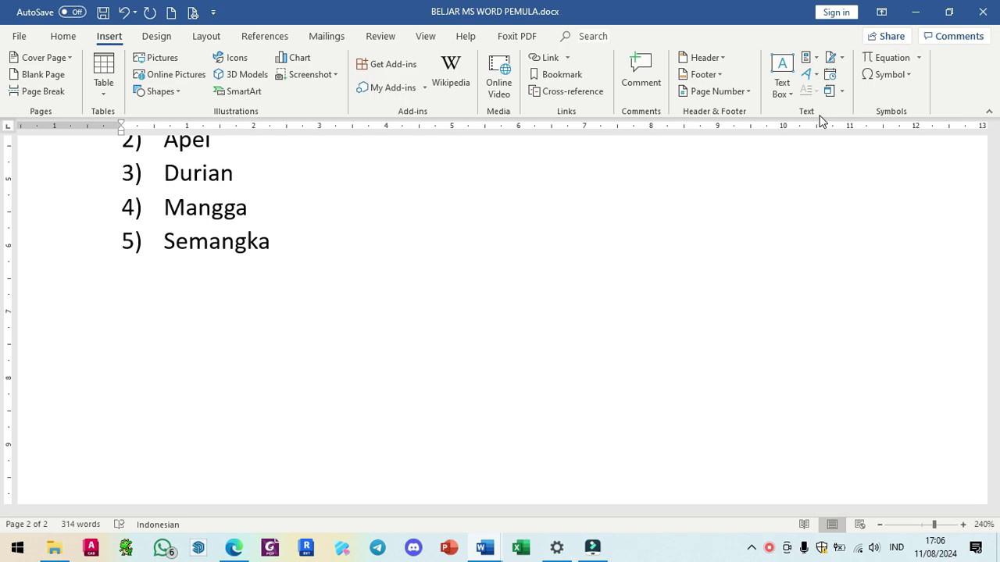
pyautogui.click(832, 74)
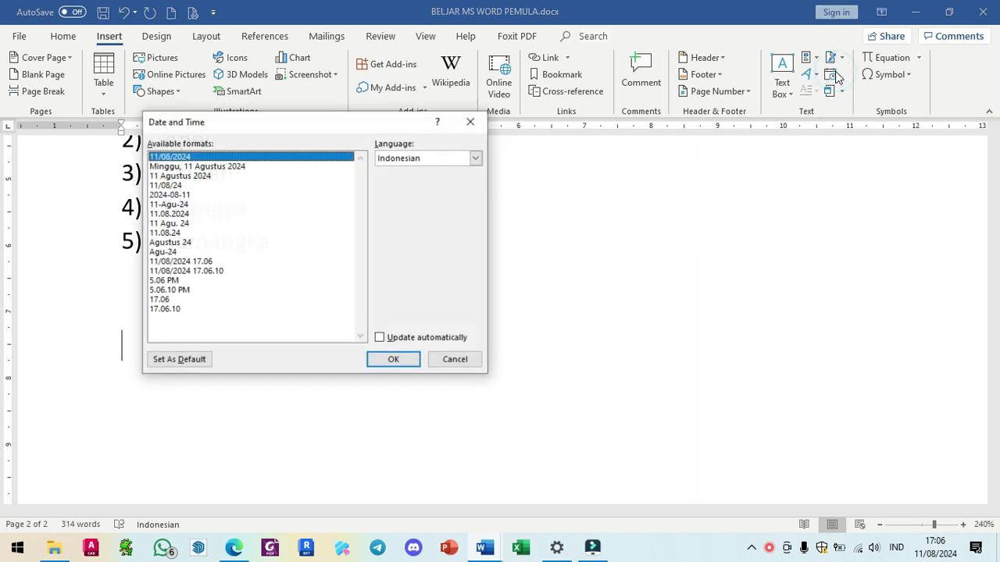
pyautogui.click(167, 166)
pyautogui.click(170, 176)
pyautogui.click(172, 185)
pyautogui.click(174, 213)
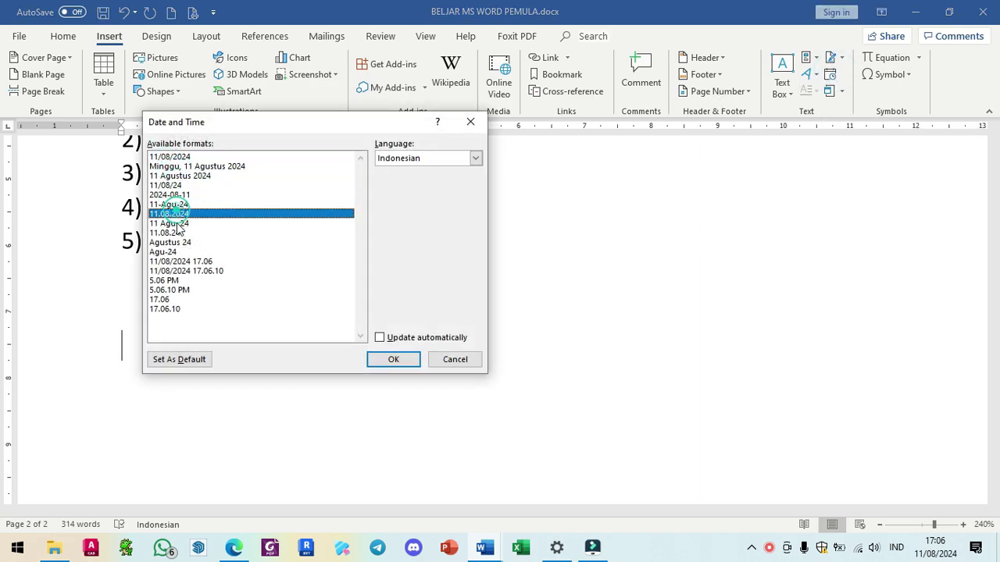
pyautogui.click(172, 242)
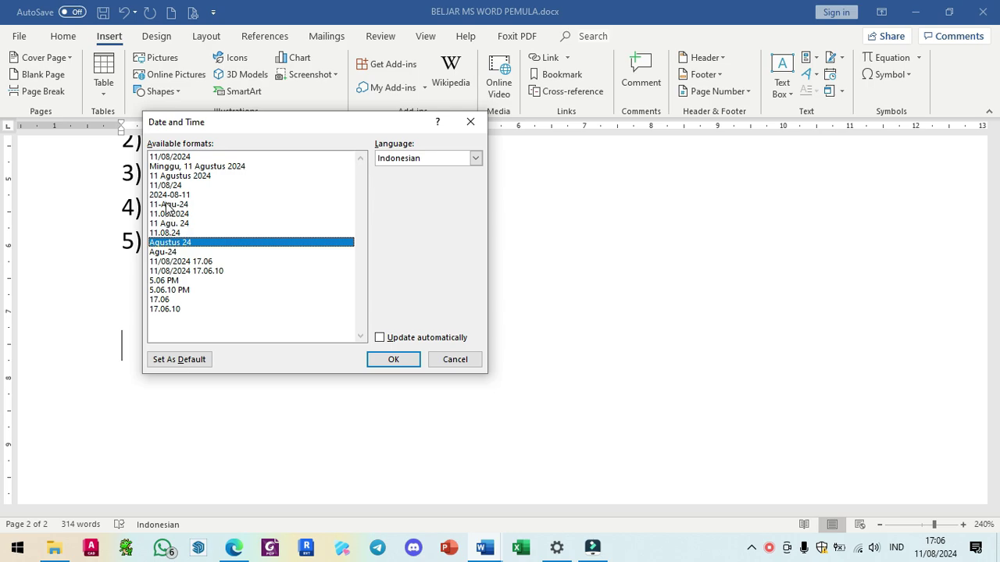
pyautogui.click(171, 156)
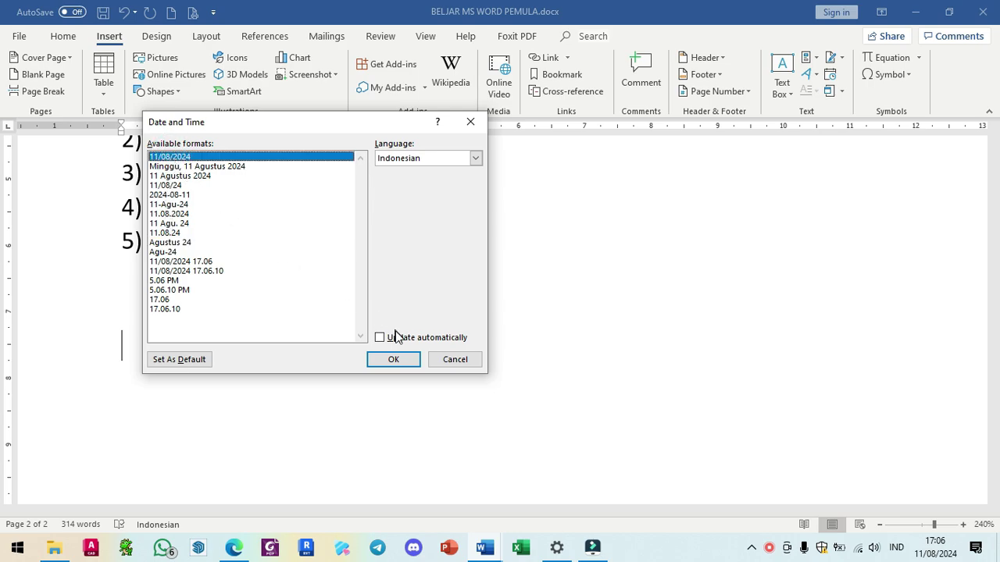
pyautogui.click(393, 361)
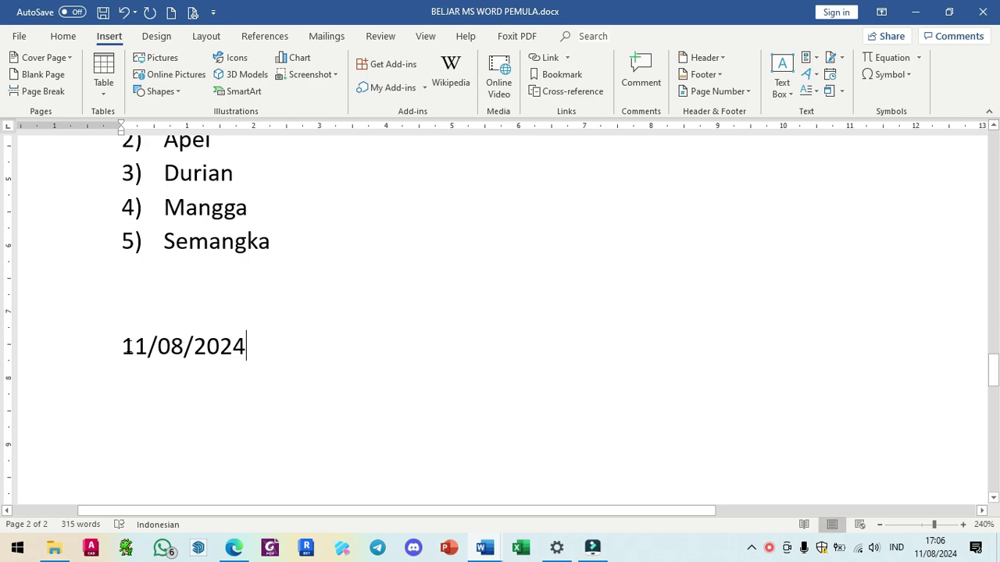
pyautogui.moveTo(127, 347); pyautogui.dragTo(187, 350)
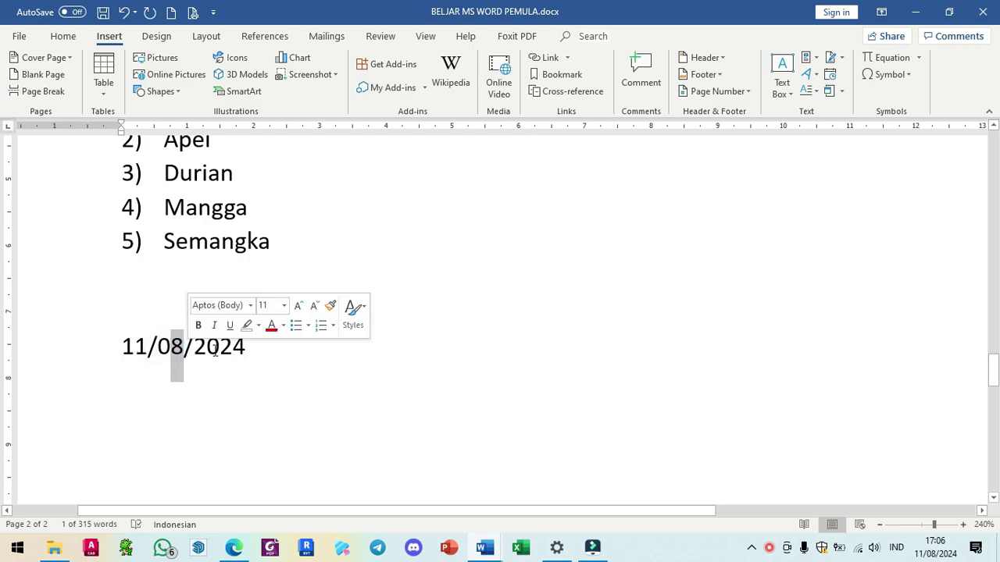
# - Add the dates 23/02/2024 and 12/12/2023 on separate lines below the inserted date, followed by a new line
pyautogui.click(276, 352)
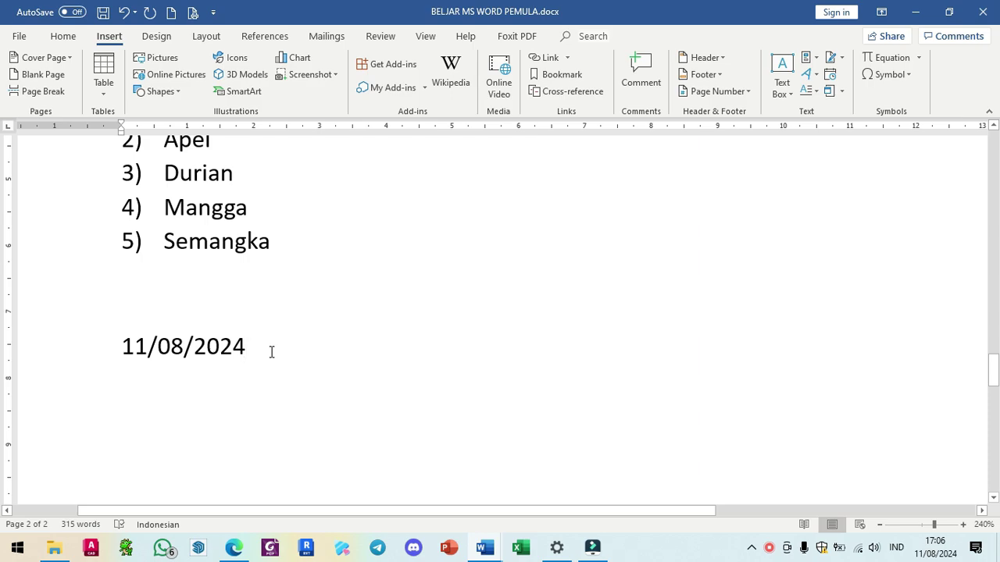
pyautogui.press('Return')
pyautogui.write('23')
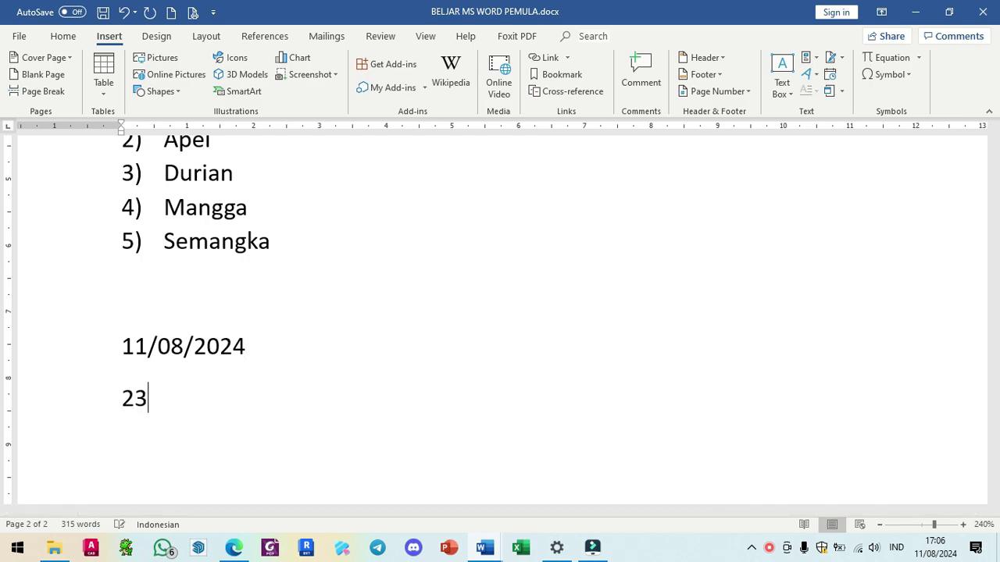
pyautogui.write('/2/2024')
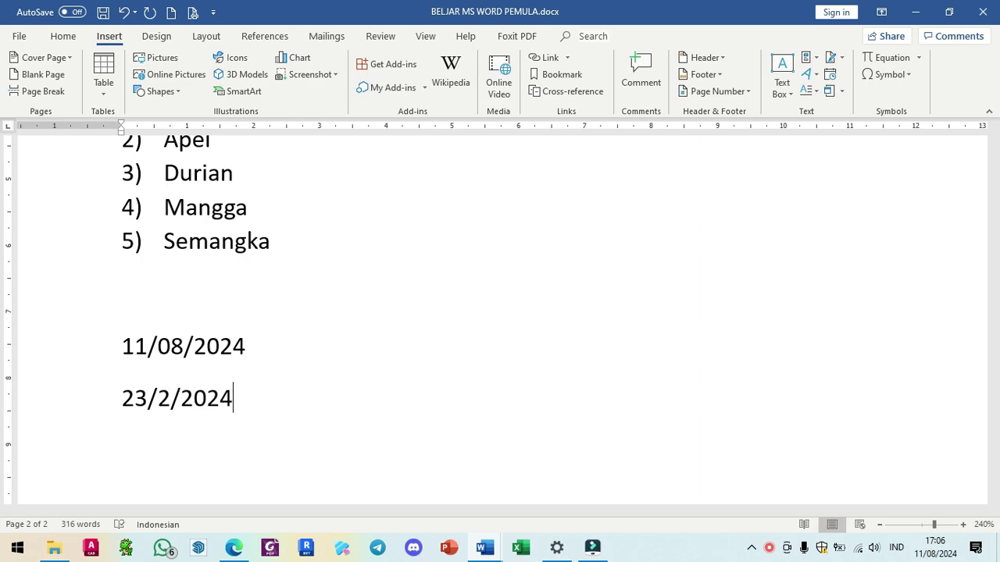
pyautogui.press('Left')
pyautogui.press('Left')
pyautogui.press('Left')
pyautogui.write('0')
pyautogui.press('End')
pyautogui.press('BackSpace')
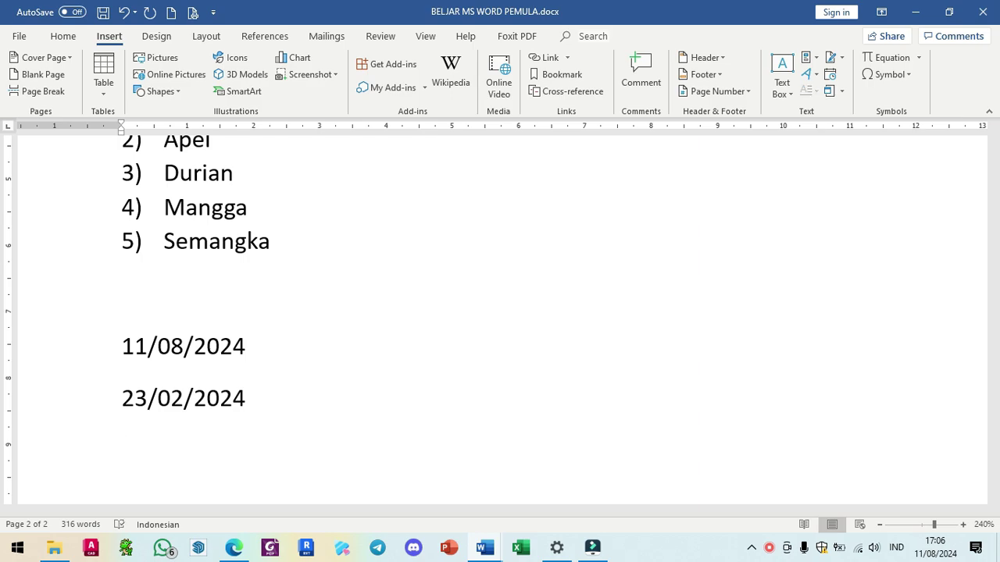
pyautogui.write('12/12/2023')
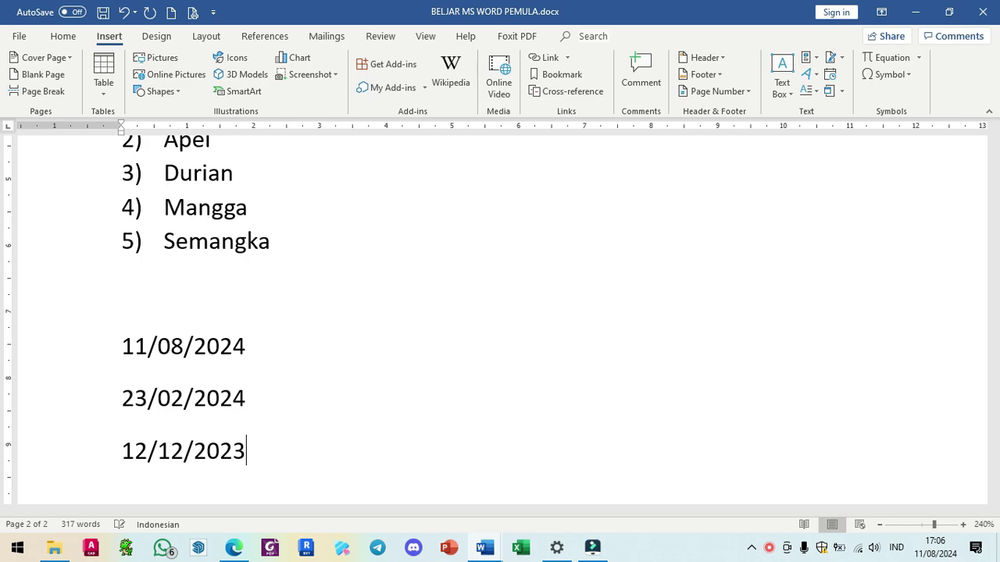
pyautogui.press('Return')
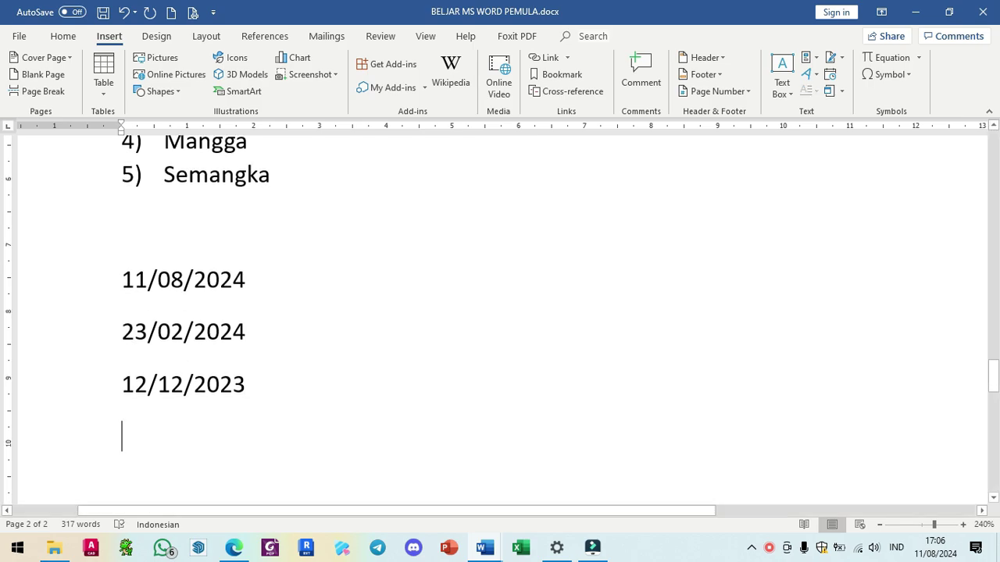
# - Add the dates 01/09/2023 and 05/10/2024 on separate lines at the end of the date list
pyautogui.write('1')
pyautogui.press('BackSpace')
pyautogui.write('01/')
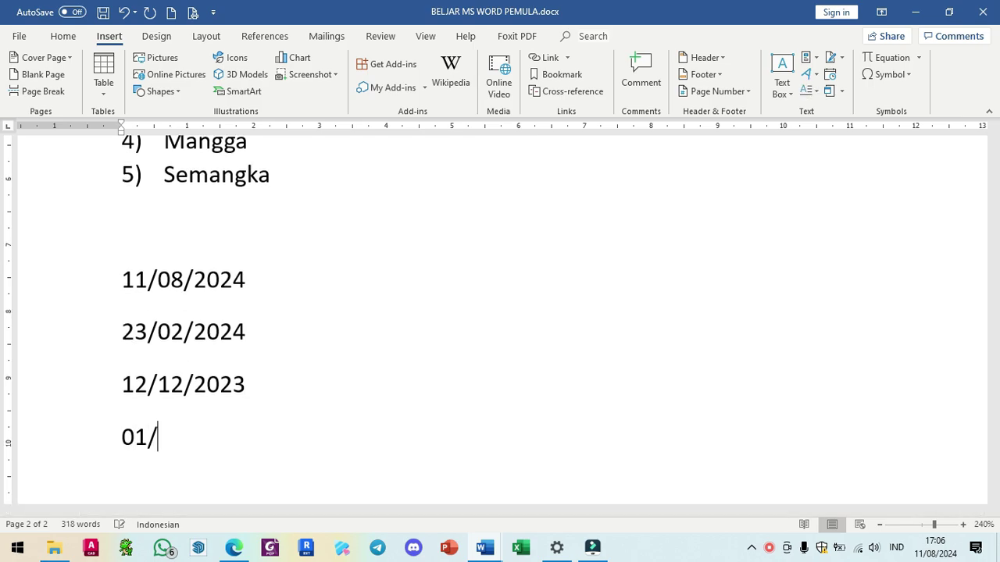
pyautogui.write('09/2023')
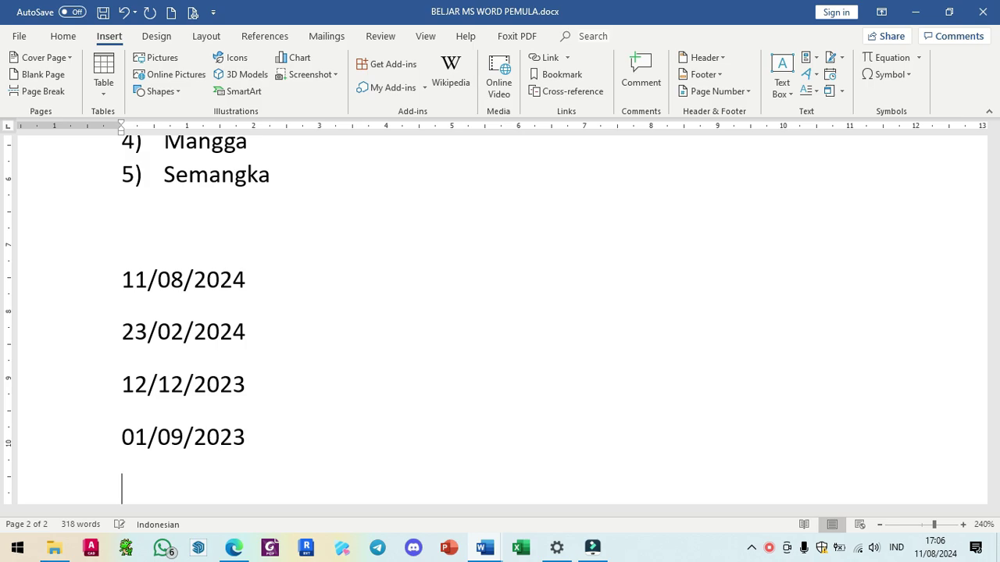
pyautogui.press('Return')
pyautogui.write('5')
pyautogui.press('BackSpace')
pyautogui.write('05/10/2024')
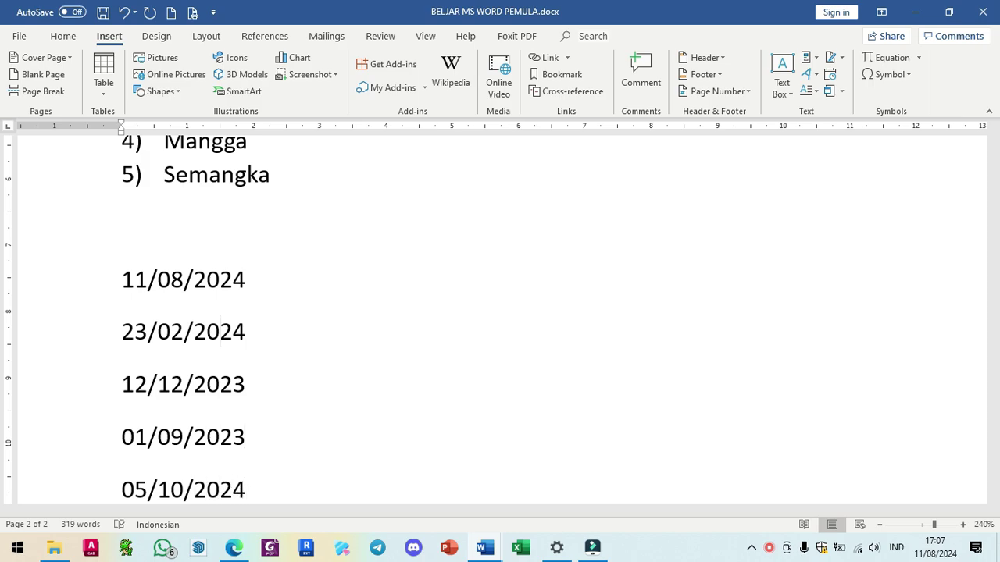
pyautogui.press('Left')
pyautogui.press('Left')
# - Sort the five dates by paragraphs with the Date type in ascending order, with no header row
pyautogui.scroll(-2, 265, 232)
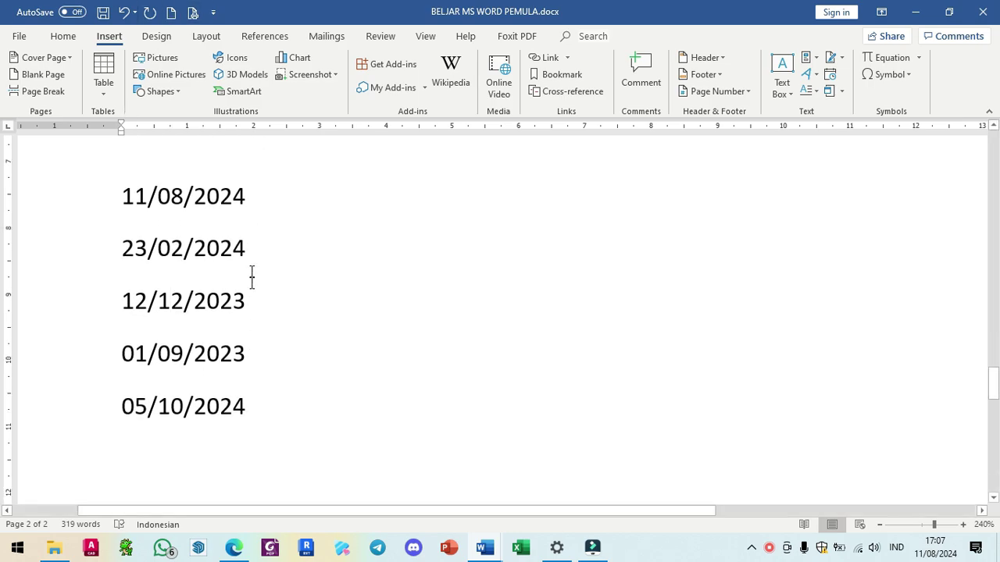
pyautogui.moveTo(273, 406); pyautogui.dragTo(129, 202)
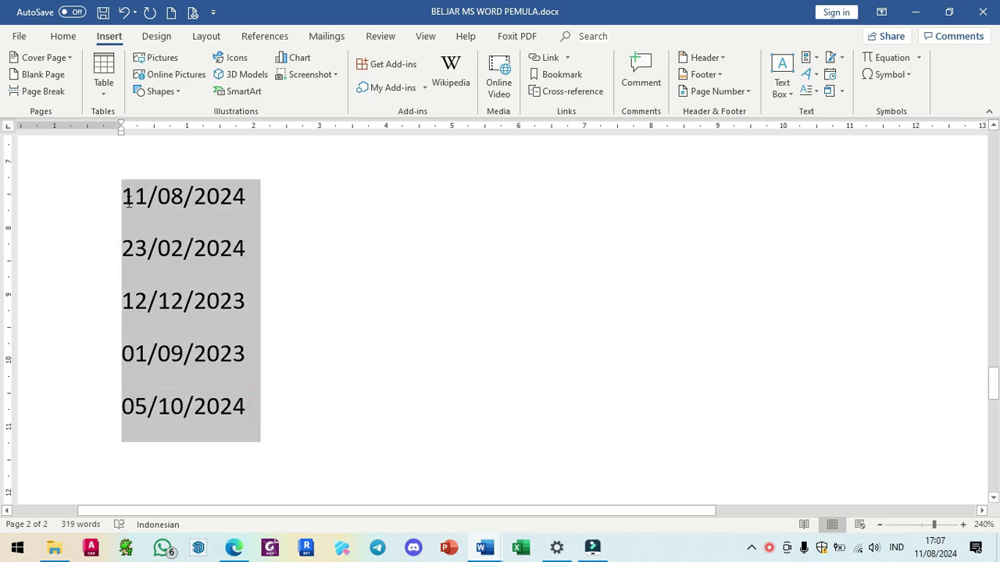
pyautogui.click(63, 36)
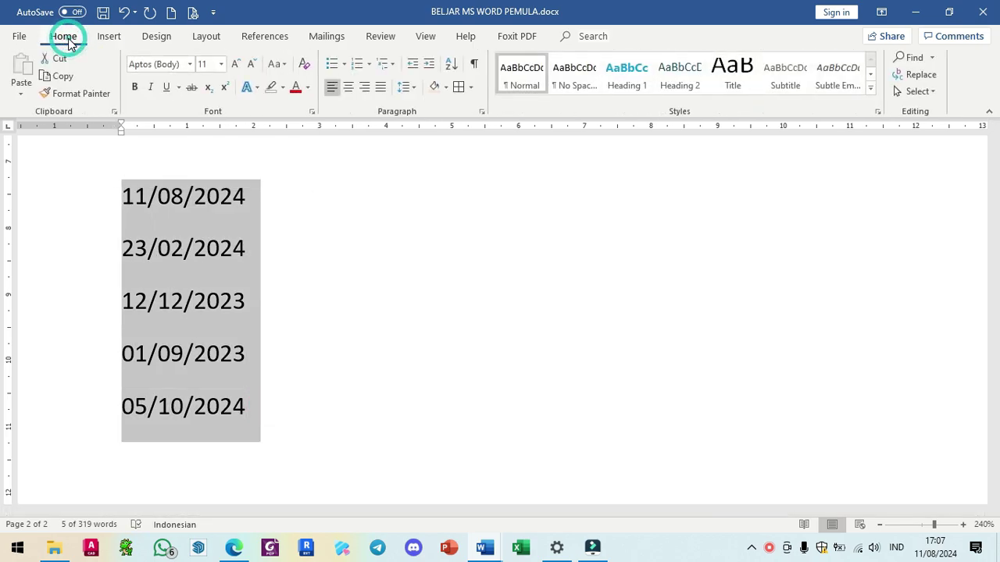
pyautogui.click(452, 65)
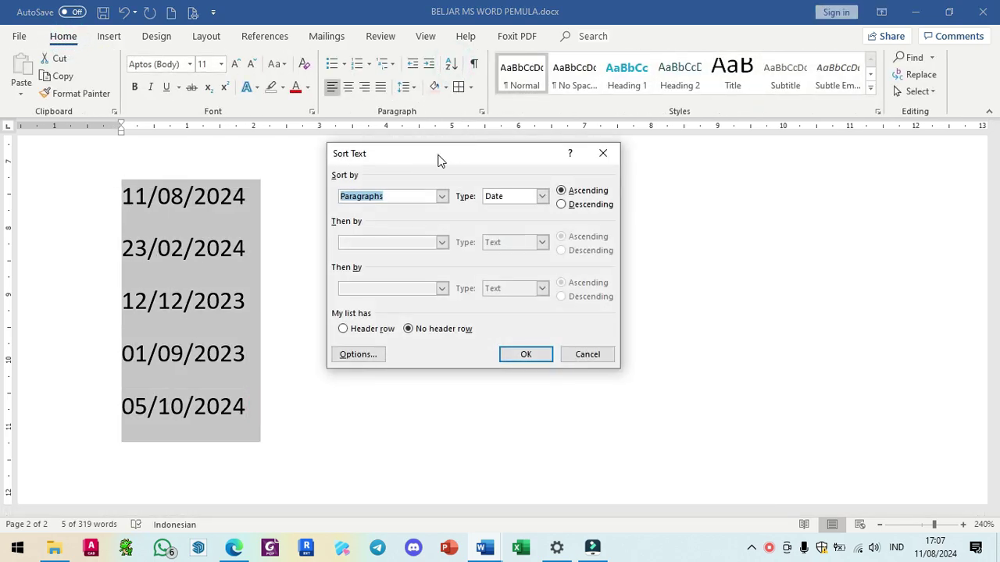
pyautogui.moveTo(438, 161); pyautogui.dragTo(527, 171)
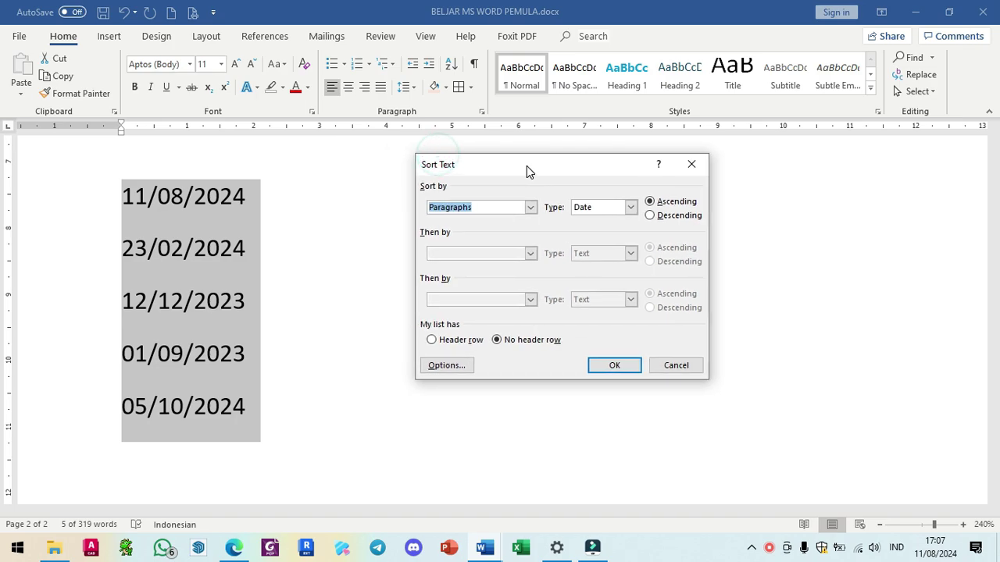
pyautogui.click(439, 207)
pyautogui.click(456, 207)
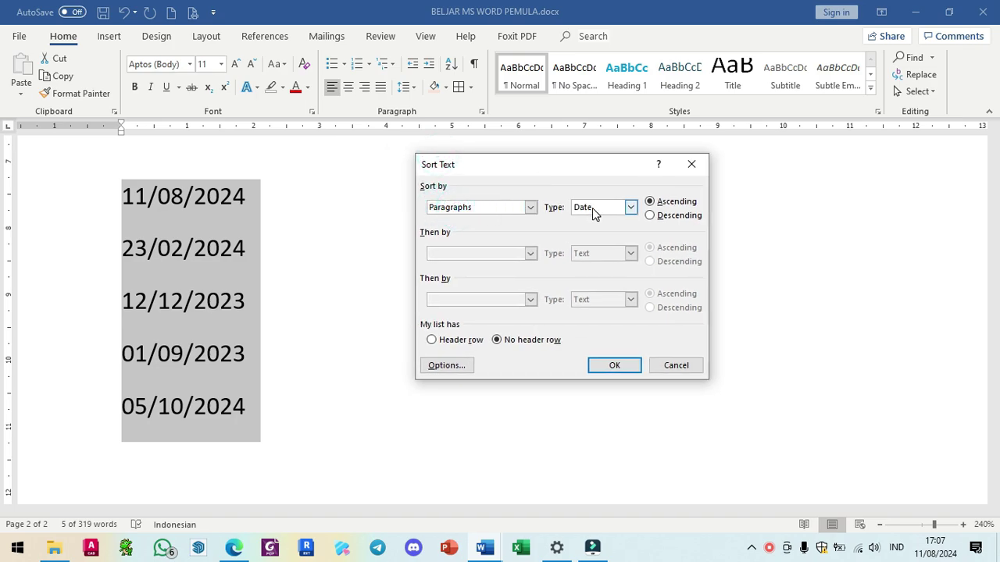
pyautogui.click(653, 203)
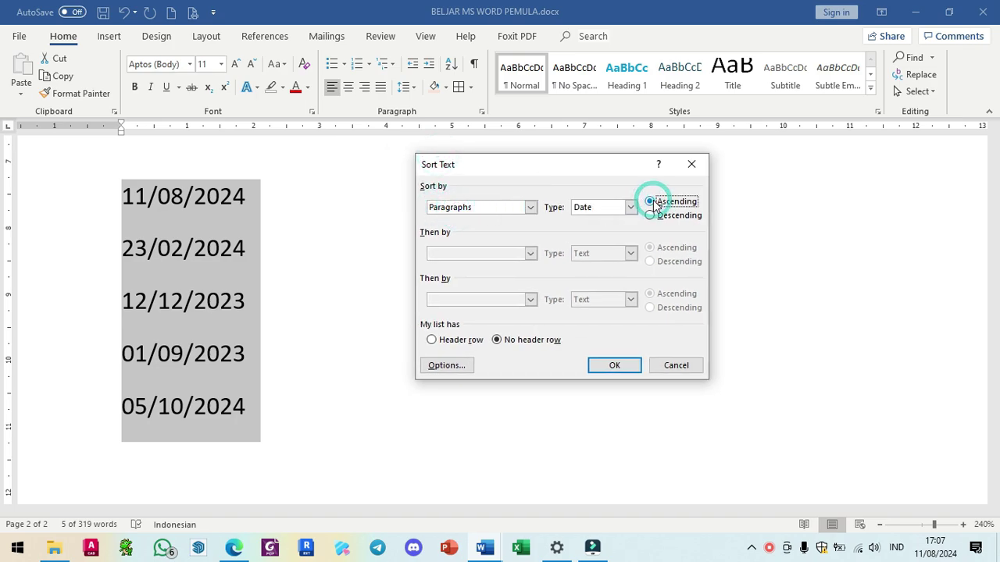
pyautogui.click(605, 369)
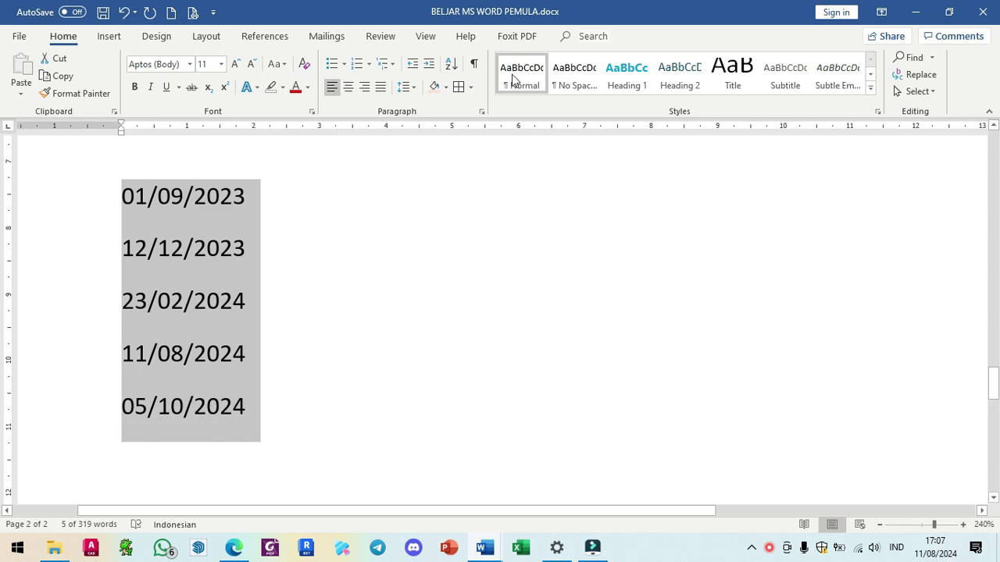
# - Sort the five selected dates by paragraphs with the Date type in descending order
pyautogui.click(451, 64)
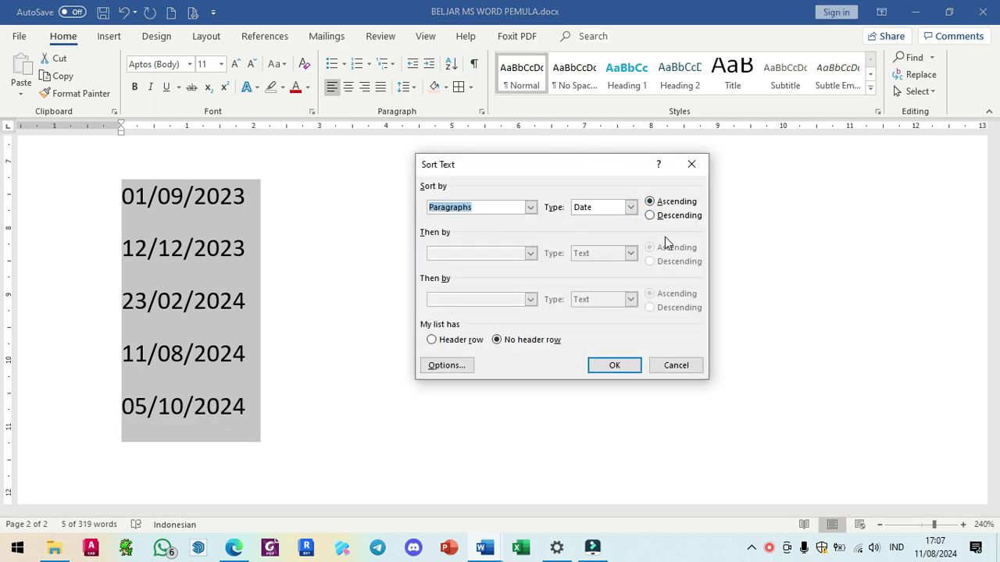
pyautogui.click(651, 216)
pyautogui.click(614, 365)
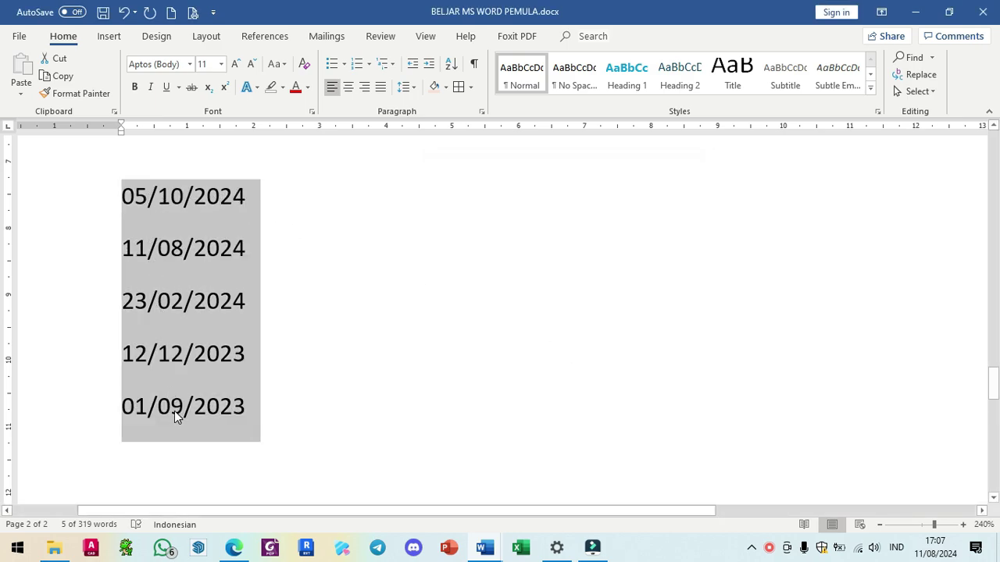
pyautogui.click(306, 422)
# - Apply the Heading 1 style to the line "Materi 4: Mengatur List (Daftar)" on the first page
pyautogui.scroll(15, 281, 414)
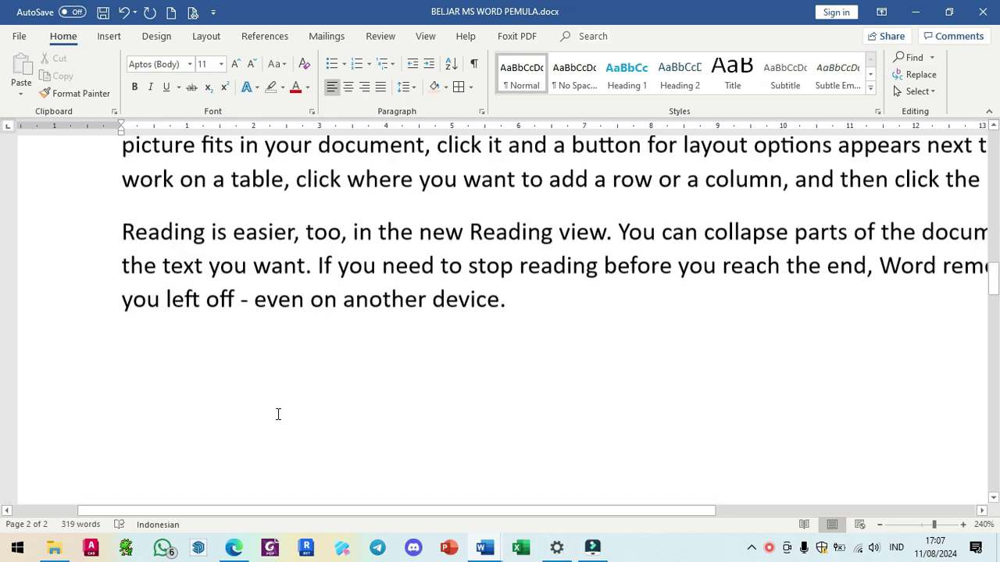
pyautogui.scroll(12, 277, 414)
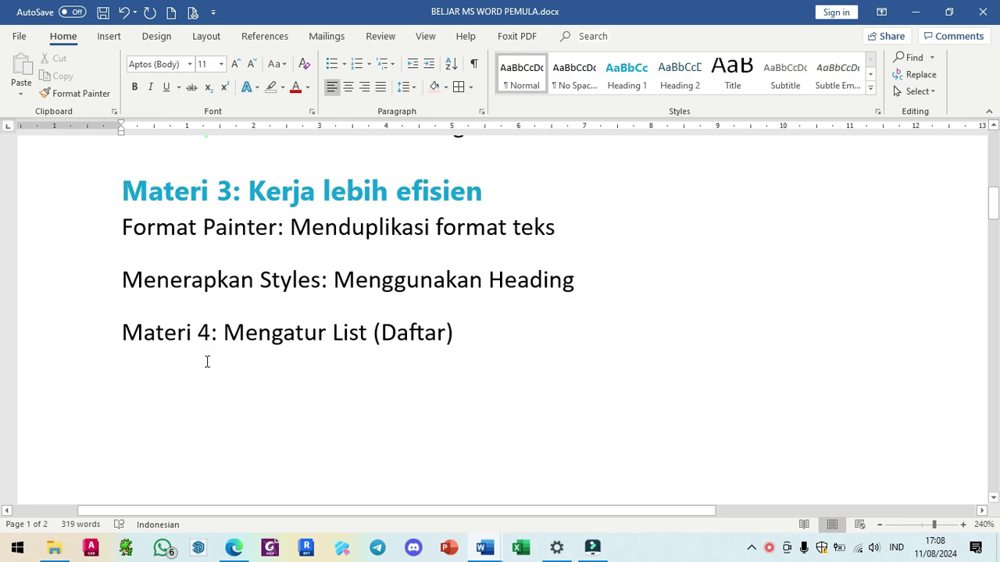
pyautogui.click(178, 332)
pyautogui.click(627, 75)
pyautogui.click(601, 349)
pyautogui.click(769, 548)
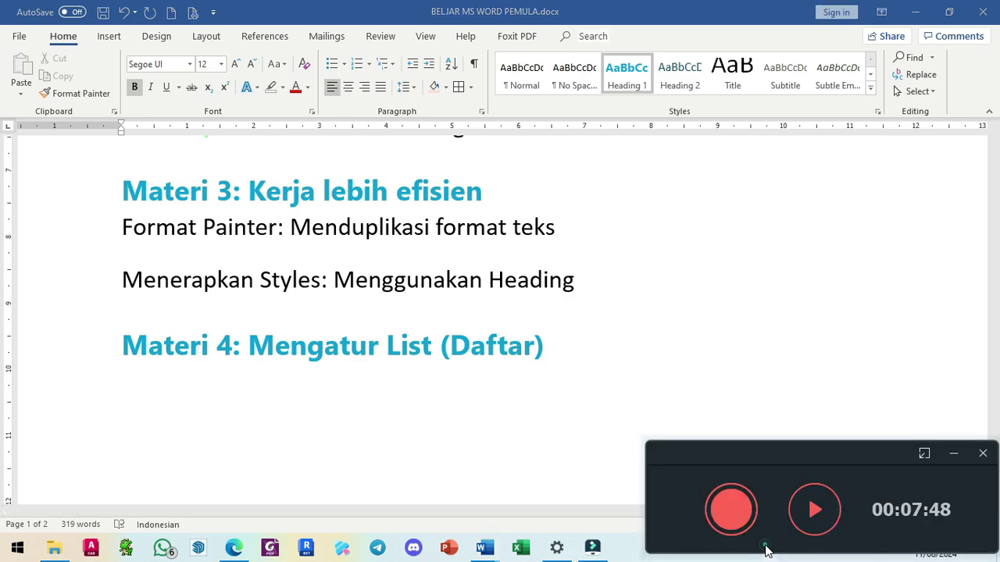
pyautogui.click(805, 527)
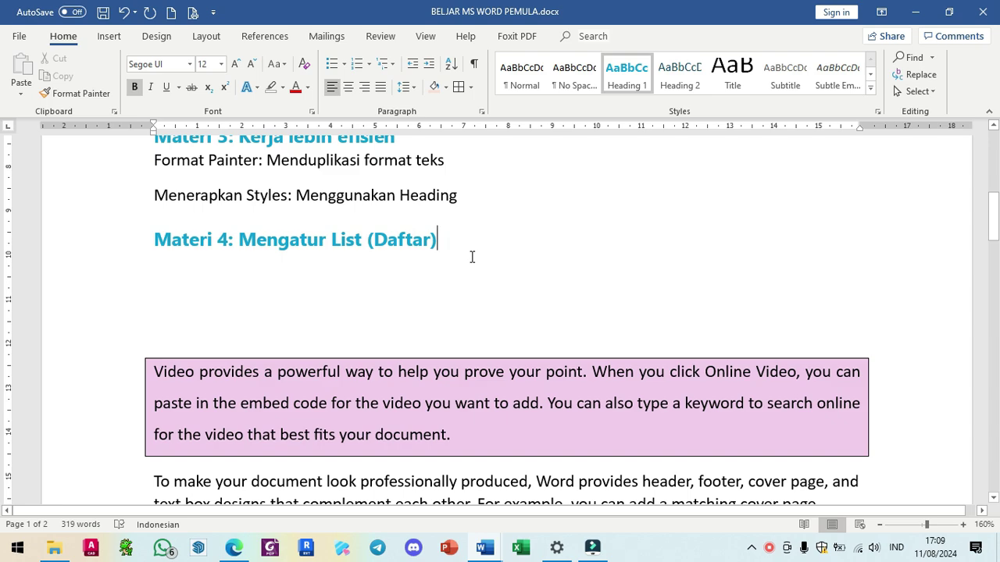
# - Add the line "Materi 5: Membuat Tabel" below the Materi 4 heading and style it as Heading 1
pyautogui.press('Return')
pyautogui.write('Materi 5')
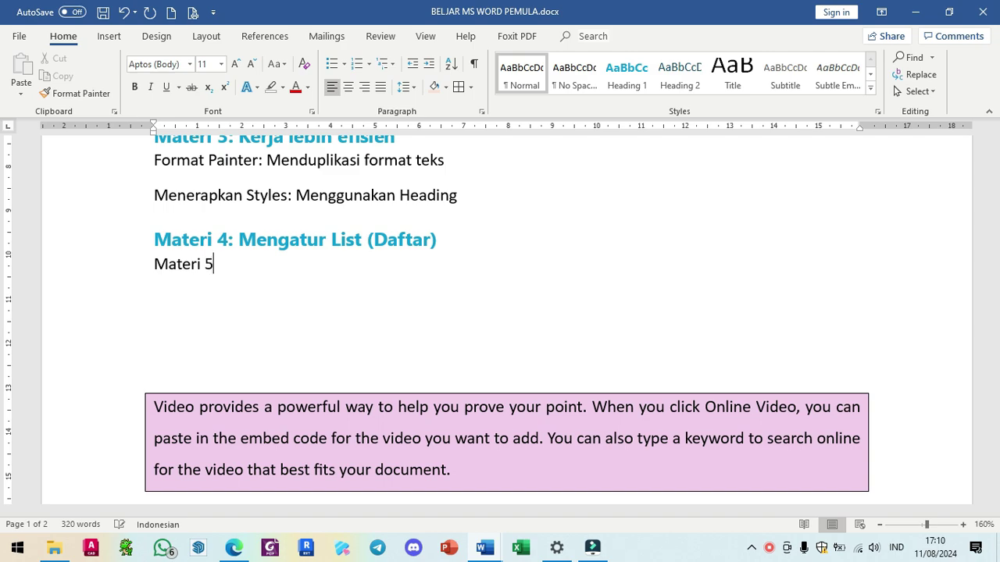
pyautogui.write(': Membu')
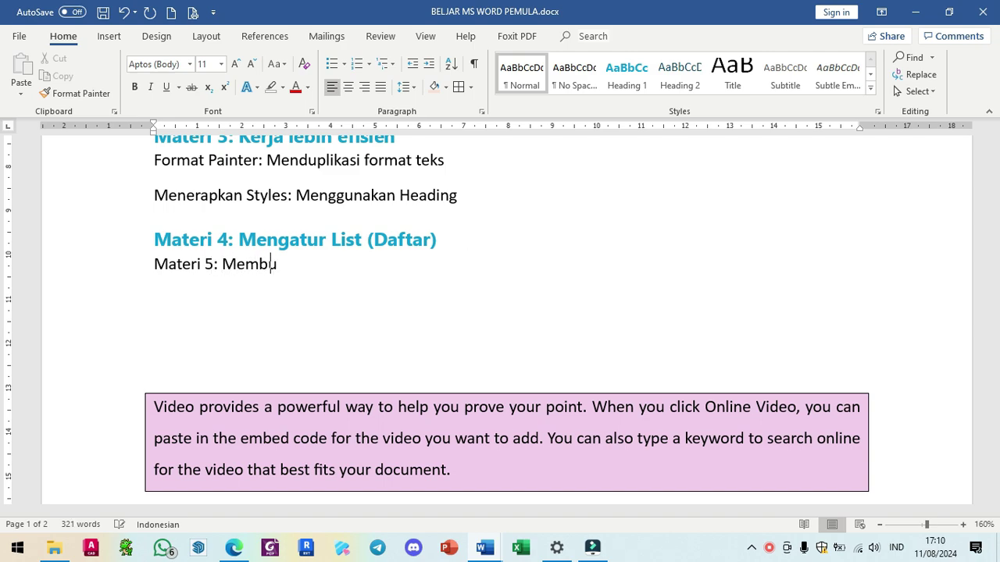
pyautogui.write('at Tabel')
pyautogui.click(223, 264)
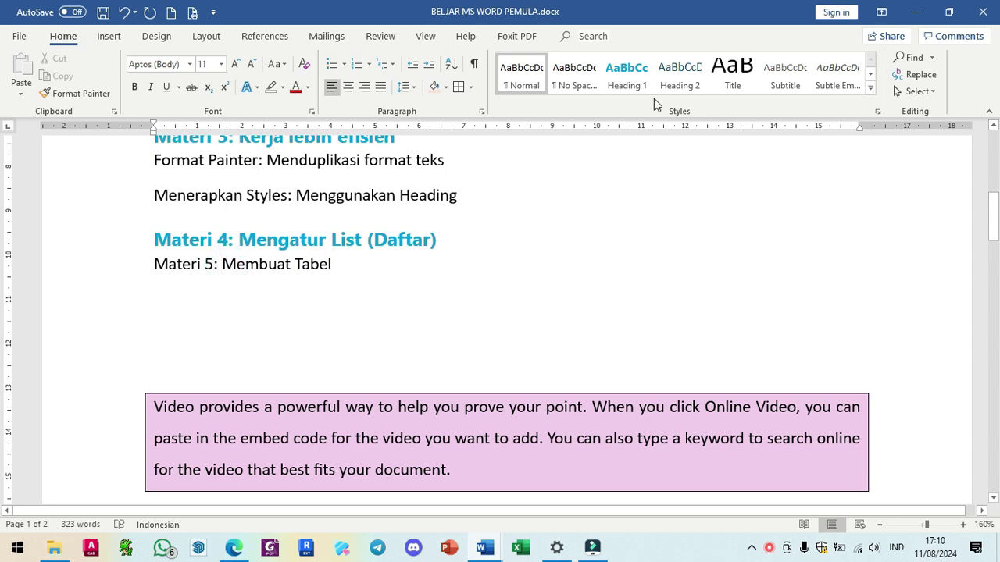
pyautogui.click(630, 78)
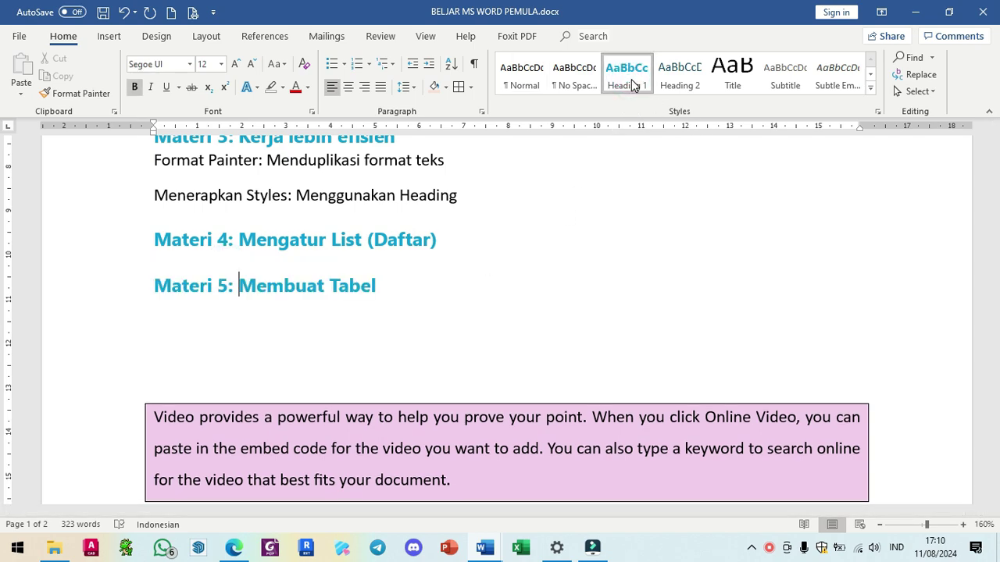
pyautogui.click(392, 272)
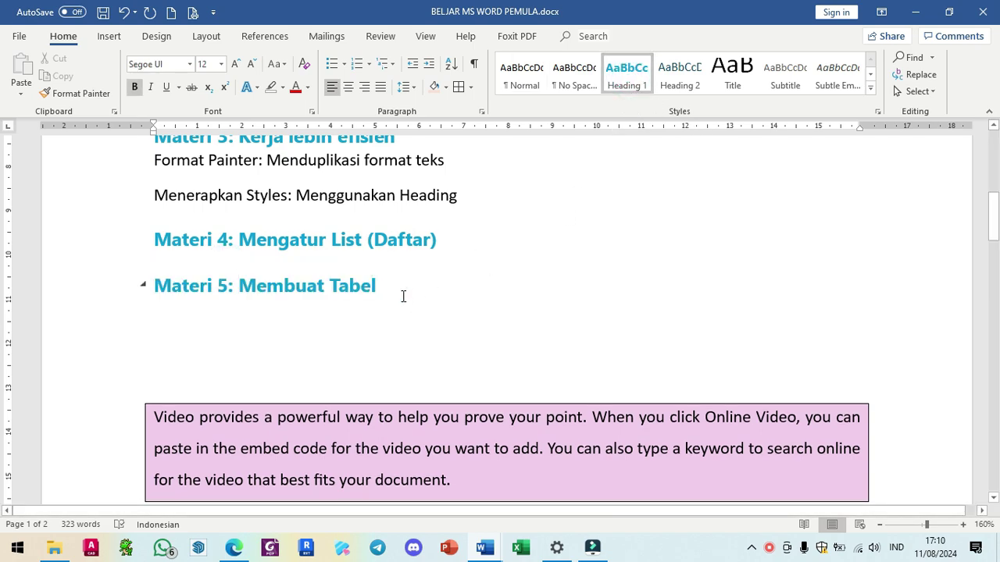
# - Add empty lines below the last date at the end of the document
pyautogui.scroll(-1, 406, 310)
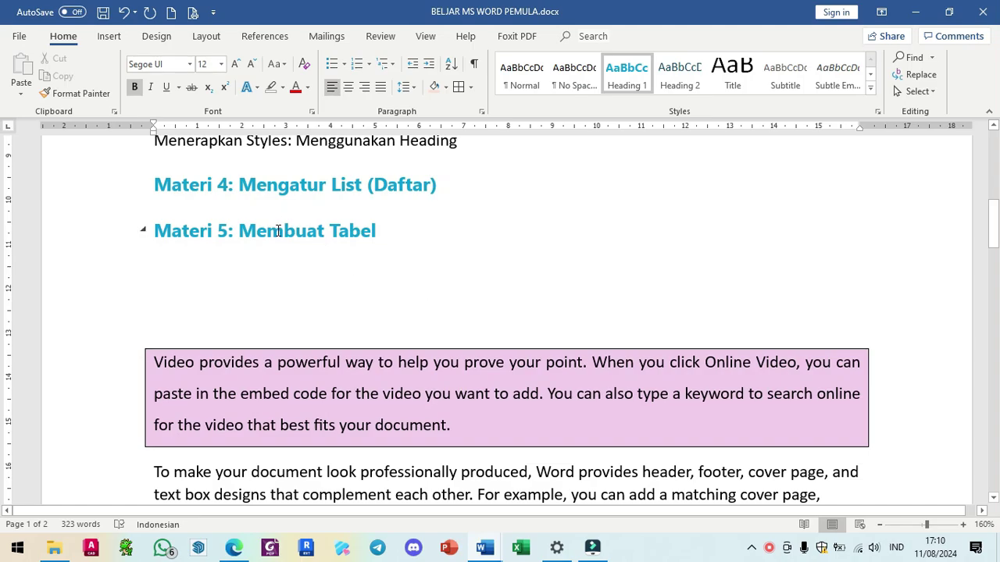
pyautogui.scroll(-15, 277, 230)
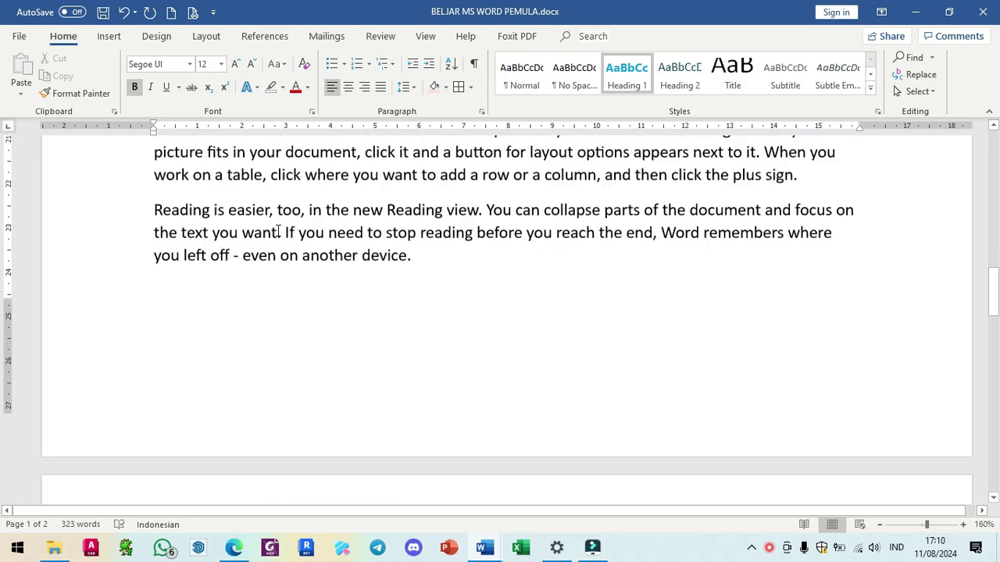
pyautogui.scroll(-3, 278, 230)
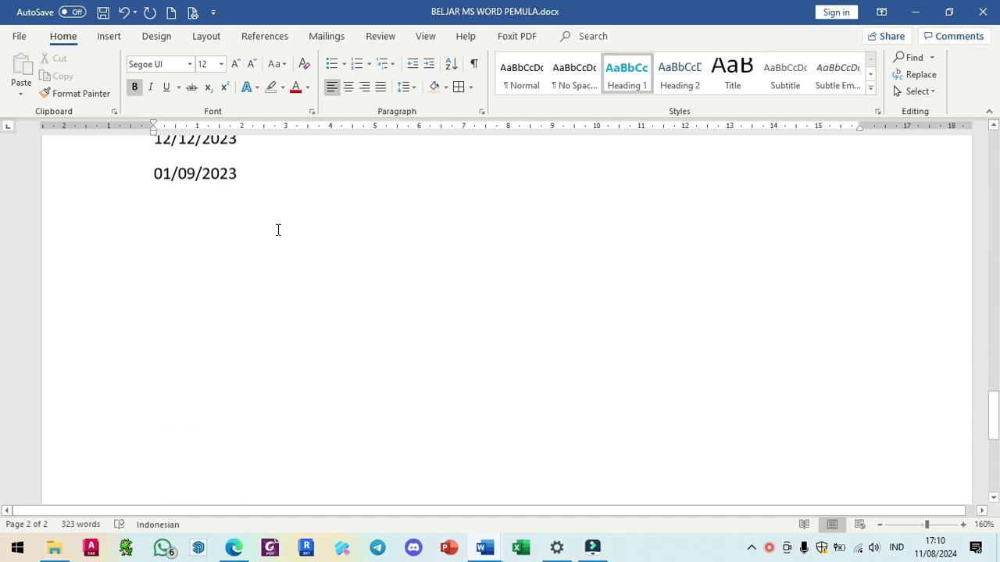
pyautogui.click(267, 223)
pyautogui.press('Return')
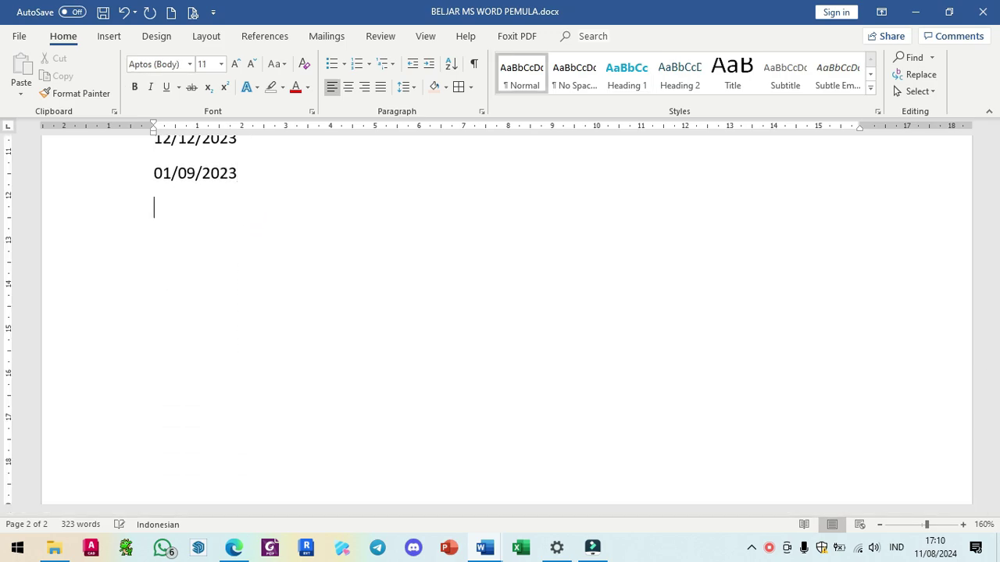
pyautogui.press('Return')
pyautogui.scroll(-5, 268, 233)
pyautogui.scroll(6, 268, 234)
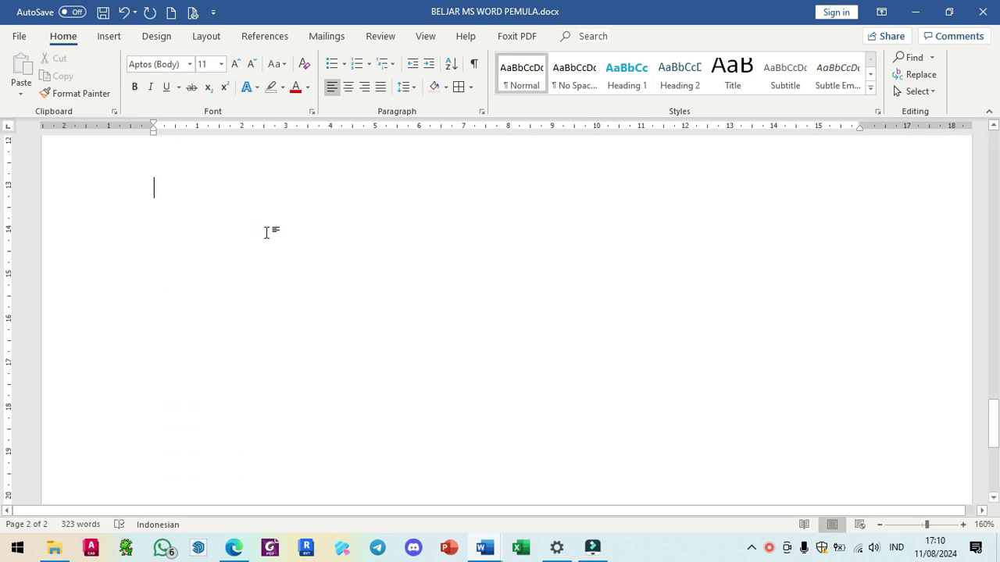
pyautogui.scroll(1, 267, 233)
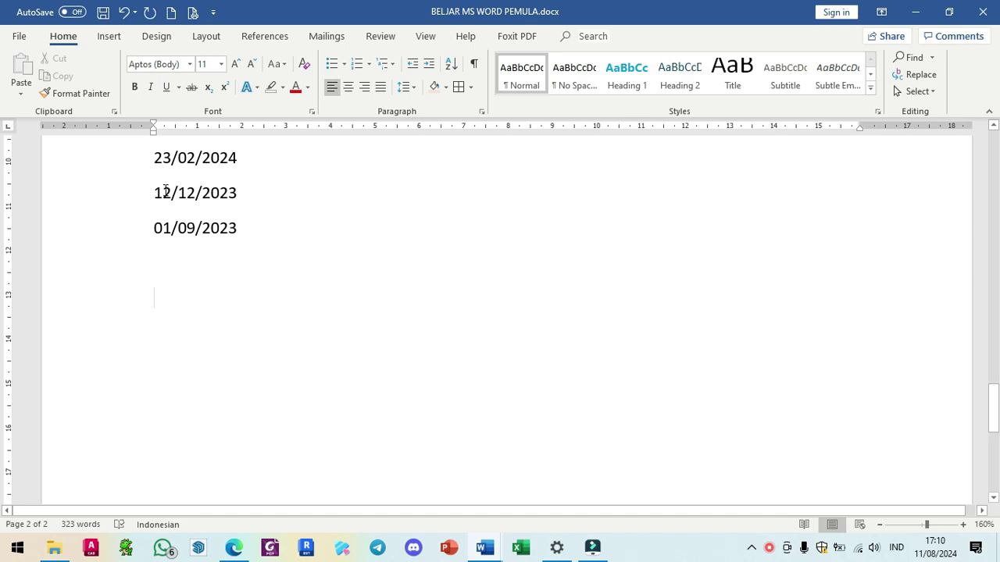
# - Insert a table with six columns and three rows on the empty line below the dates
pyautogui.click(106, 38)
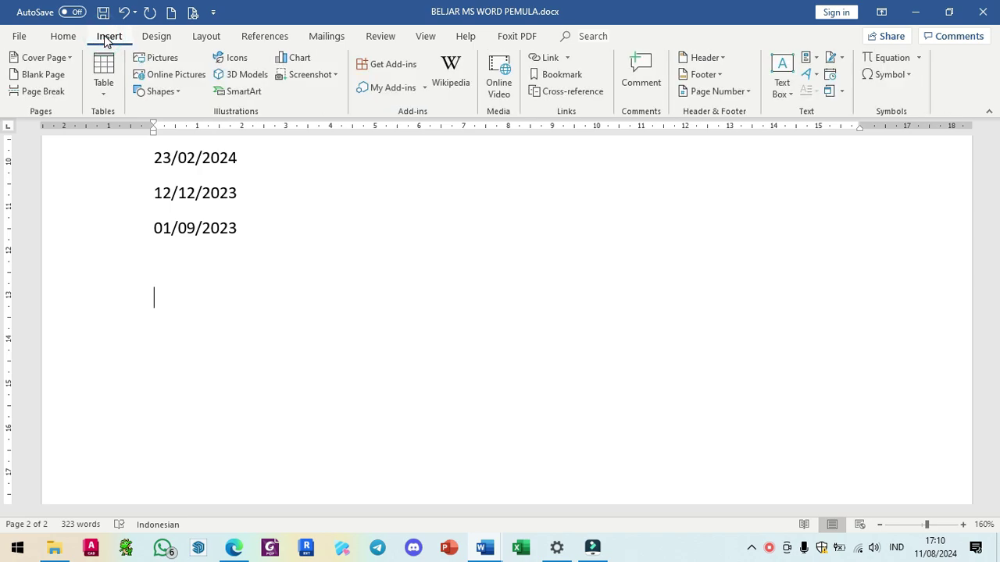
pyautogui.click(103, 82)
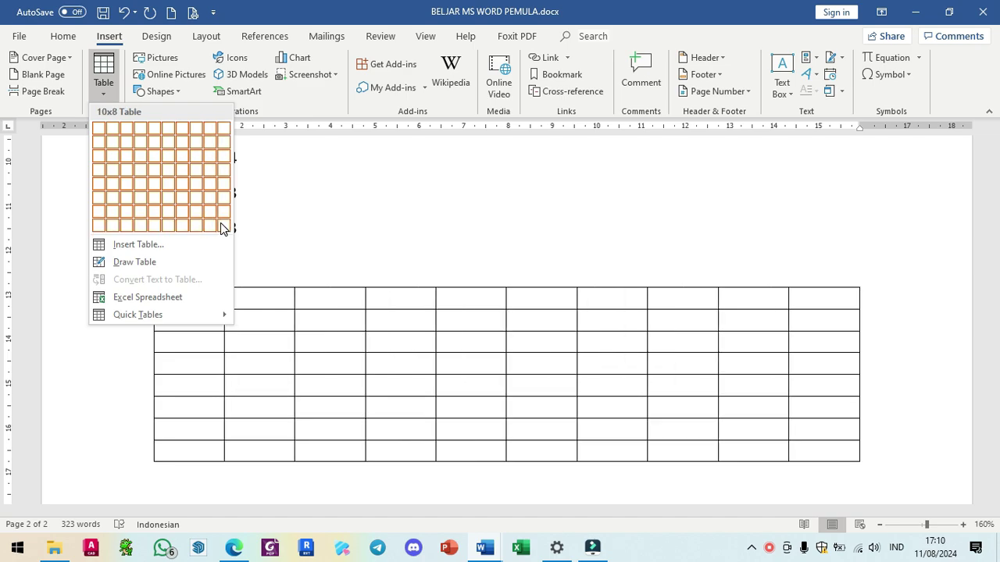
pyautogui.click(166, 155)
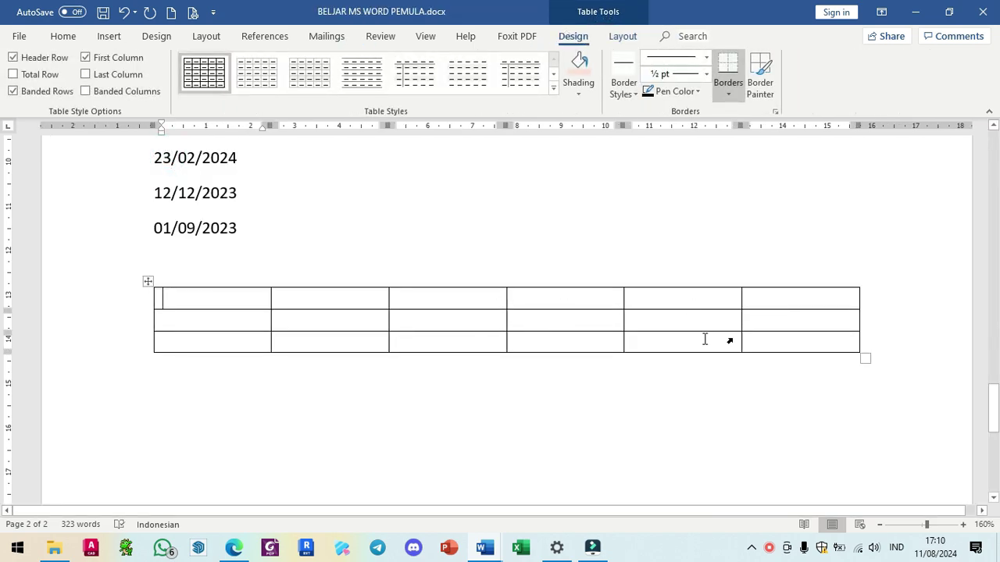
# - Fill the first three header cells of the table with "No.", "Nama Barang" and "Spesifikasi"
pyautogui.click(241, 299)
pyautogui.write('No.')
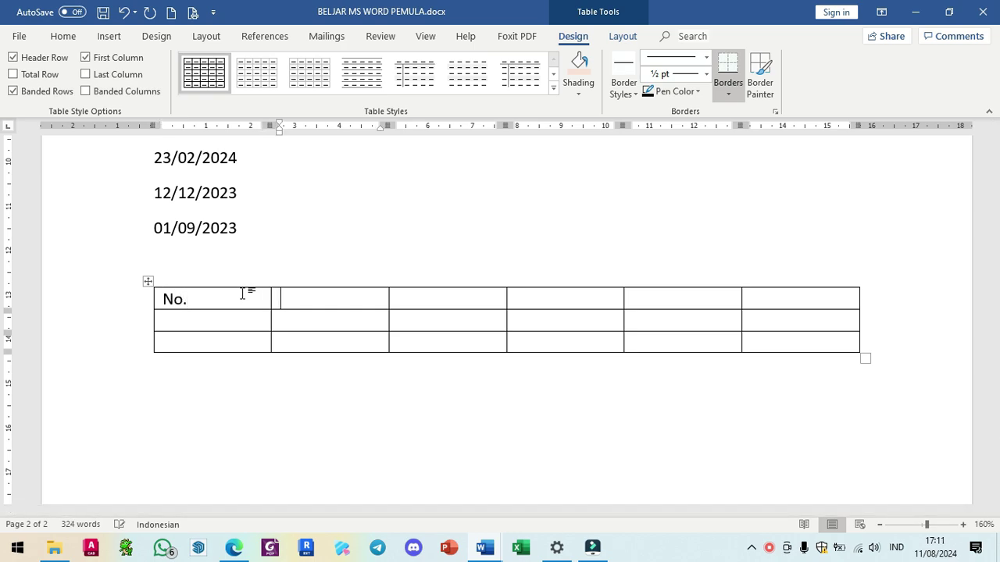
pyautogui.write('Baran')
pyautogui.press('BackSpace')
pyautogui.press('BackSpace')
pyautogui.press('BackSpace')
pyautogui.press('BackSpace')
pyautogui.press('BackSpace')
pyautogui.write('Nama Barang')
pyautogui.press('Tab')
pyautogui.write('Spesifikasi')
pyautogui.press('Tab')
pyautogui.write('Harga')
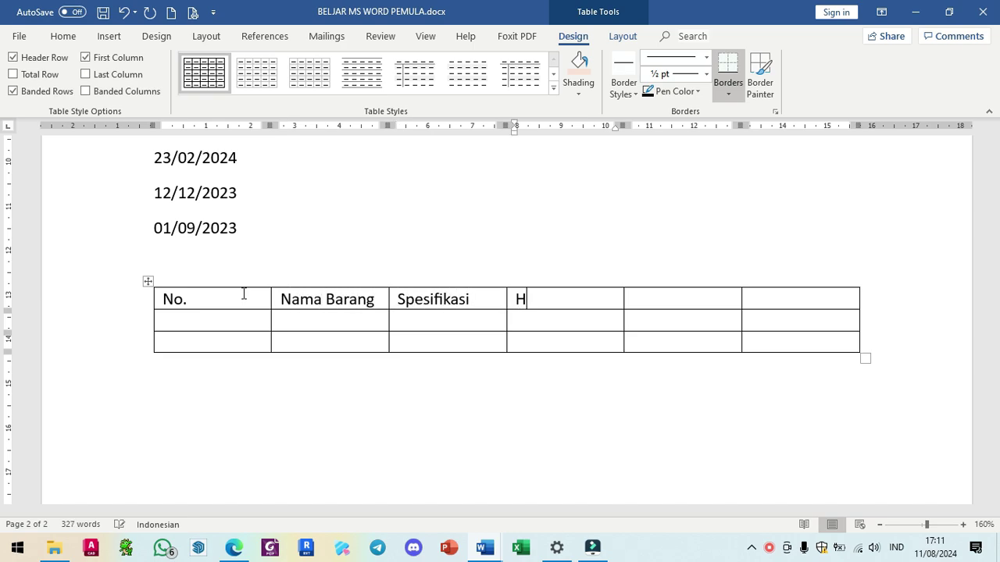
pyautogui.press('BackSpace')
pyautogui.press('BackSpace')
pyautogui.press('BackSpace')
pyautogui.press('BackSpace')
pyautogui.press('BackSpace')
pyautogui.write('Jumlah')
pyautogui.press('Tab')
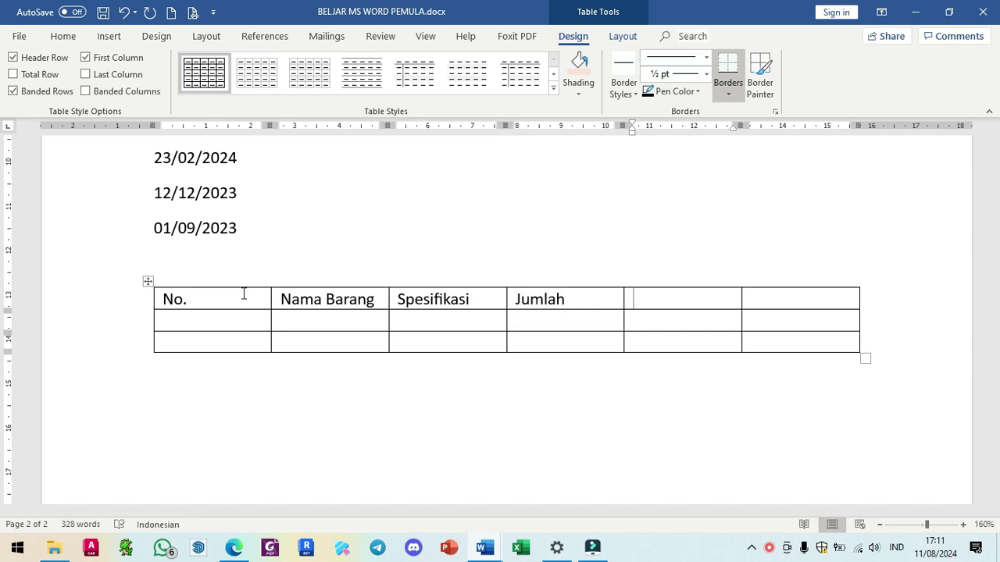
pyautogui.press('Left')
pyautogui.press('Left')
pyautogui.press('Left')
pyautogui.press('Left')
pyautogui.press('Right')
pyautogui.press('Right')
pyautogui.press('Right')
pyautogui.press('Right')
pyautogui.press('Left')
pyautogui.press('Left')
pyautogui.press('BackSpace')
pyautogui.press('BackSpace')
pyautogui.press('BackSpace')
pyautogui.press('BackSpace')
pyautogui.press('BackSpace')
pyautogui.press('BackSpace')
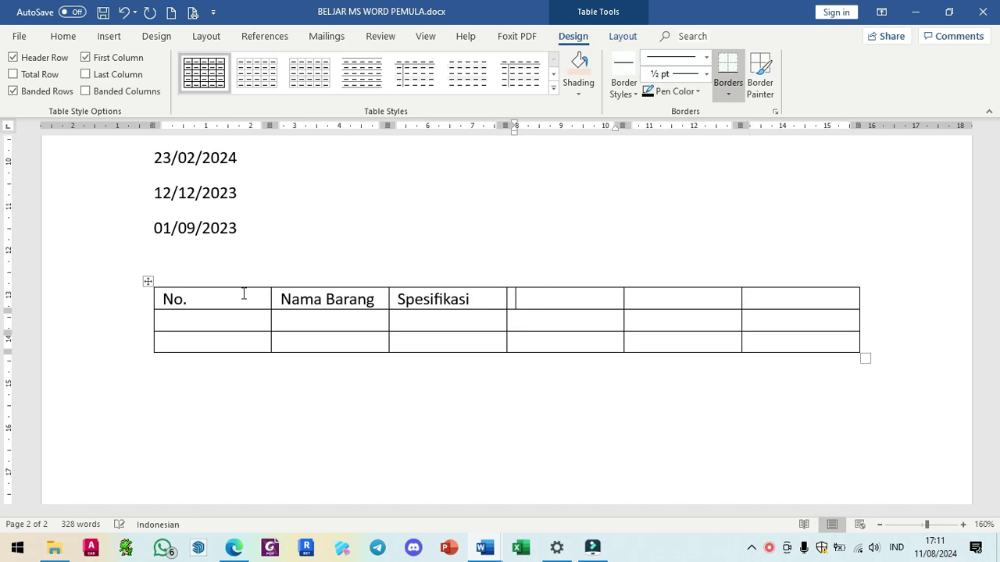
# - Fill the fourth header cell of the table with "Jumlah"
pyautogui.write('Jumlah')
pyautogui.press('Tab')
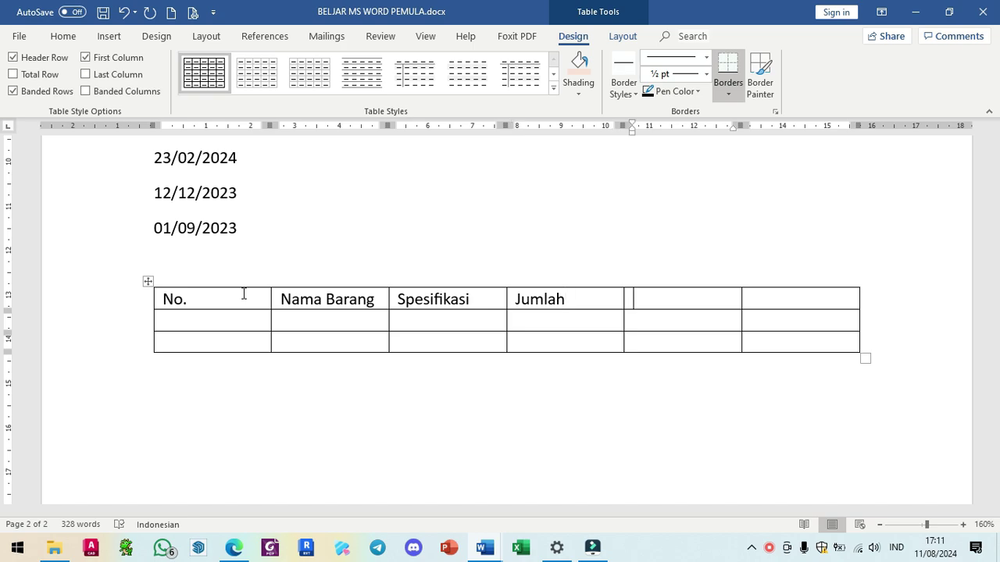
# - Find and launch the Keyviz app
pyautogui.press('super')
pyautogui.write('e')
pyautogui.press('BackSpace')
pyautogui.write('keyviz')
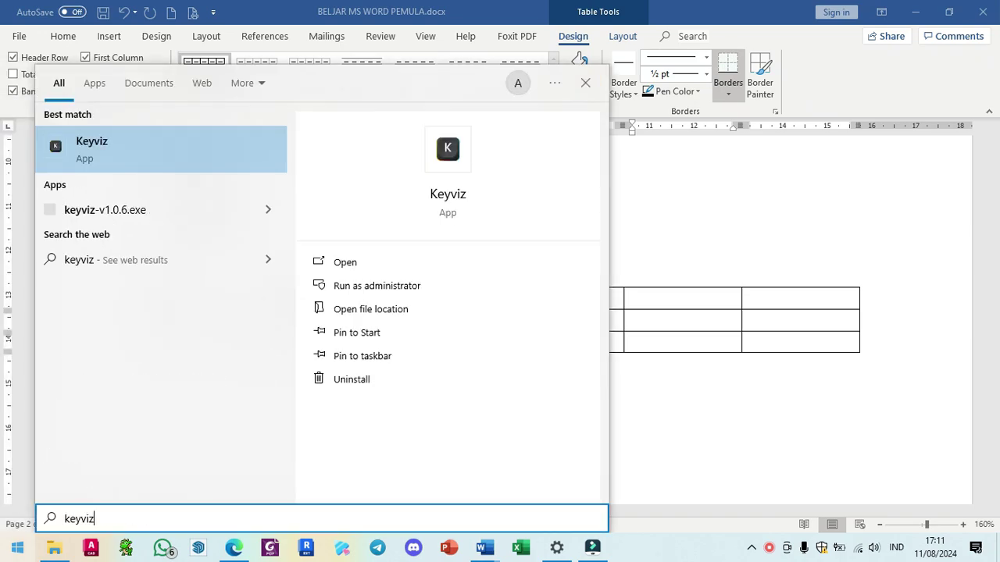
pyautogui.press('Return')
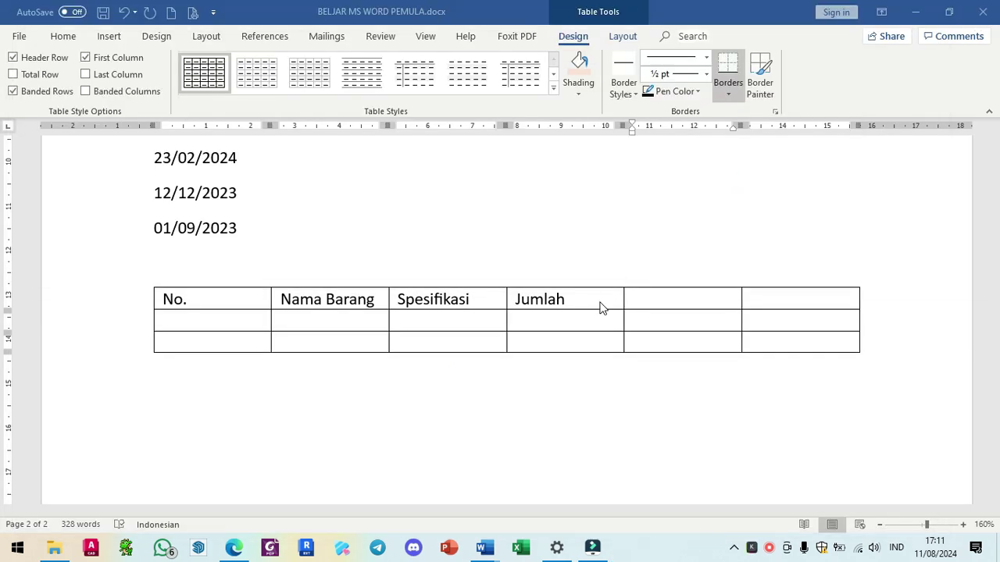
# - Back in the Word table, fill the last two header cells with "Harga Satuan" and "Harga"
pyautogui.click(590, 301)
pyautogui.click(578, 298)
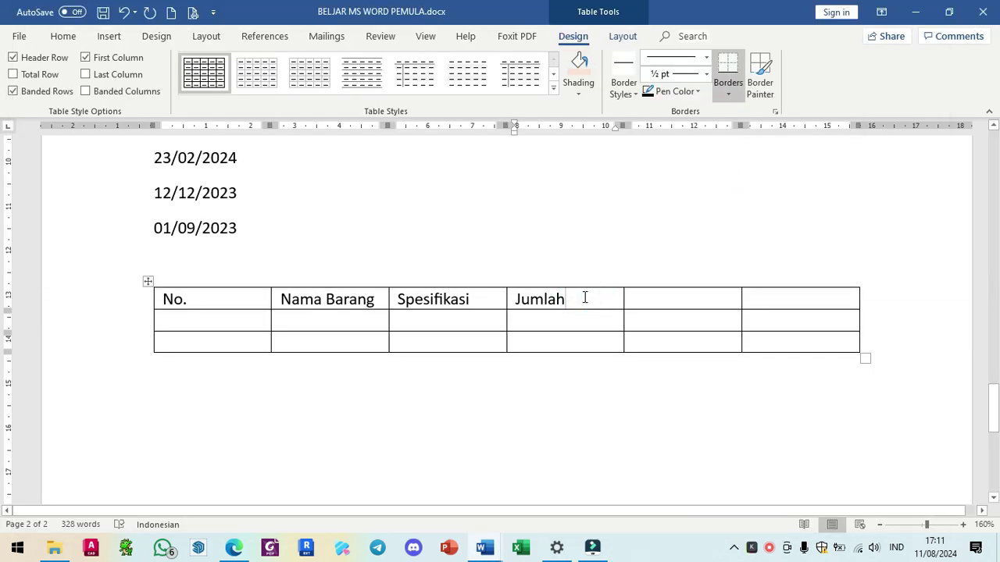
pyautogui.press('Tab')
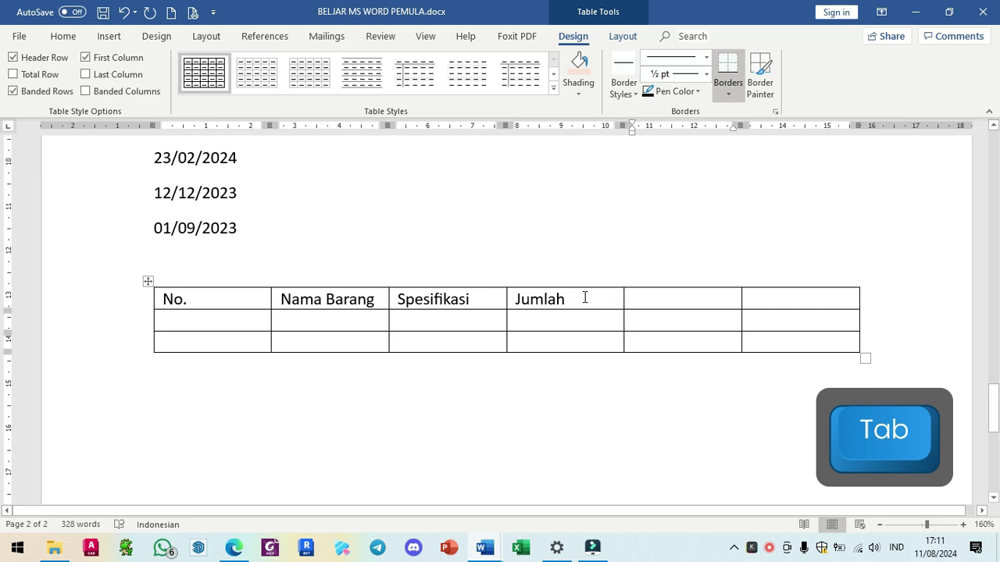
pyautogui.write('Ha')
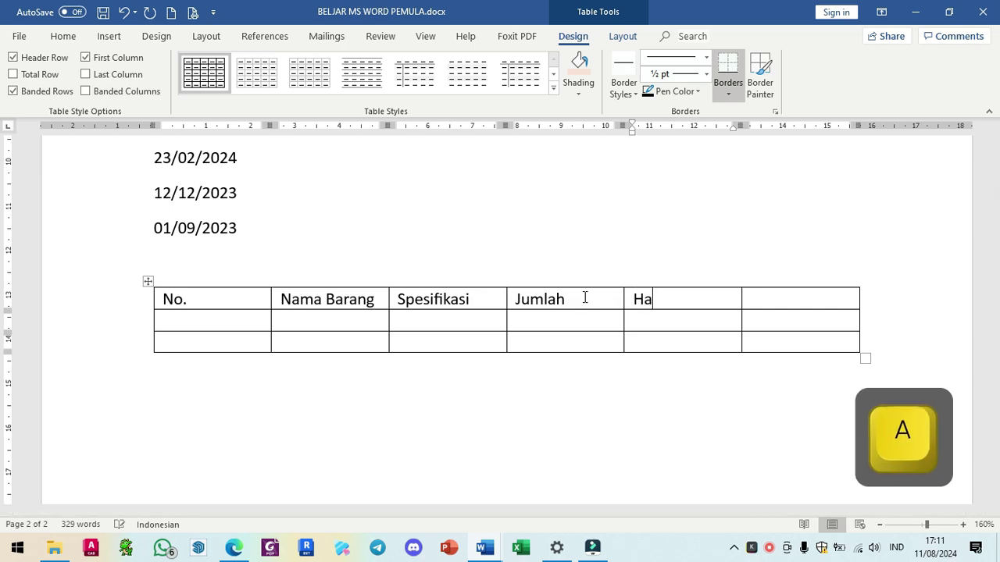
pyautogui.write('rga Satuan')
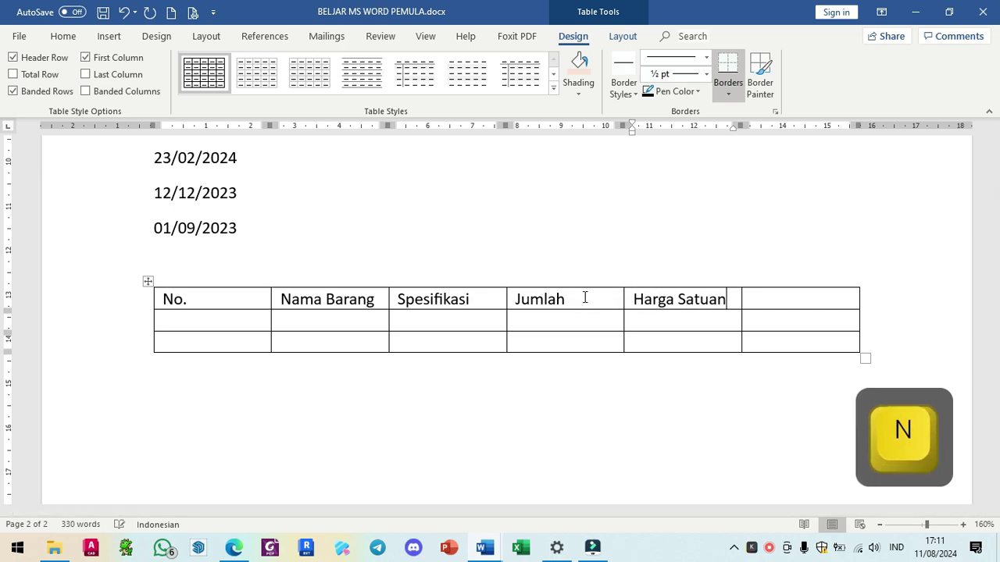
pyautogui.press('Tab')
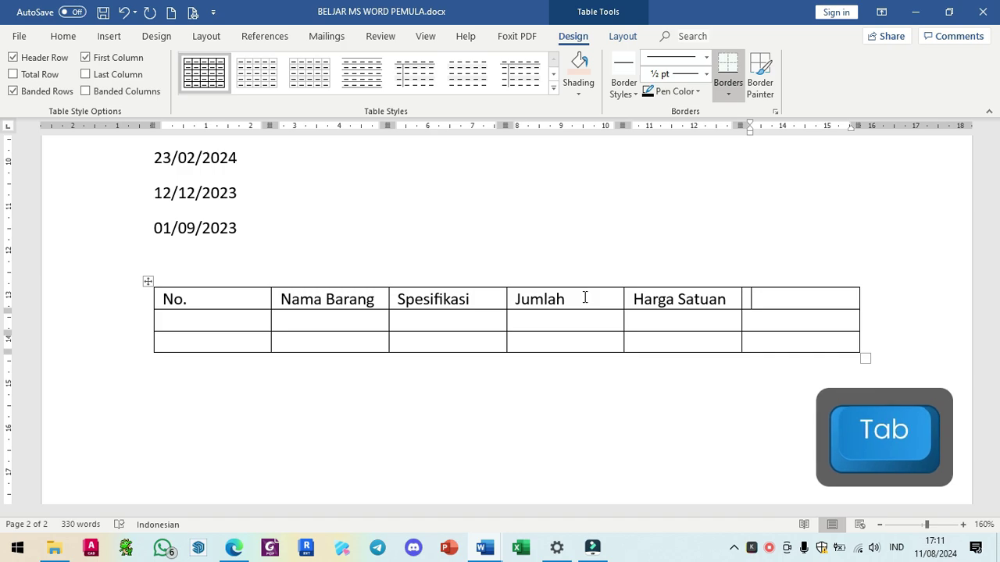
pyautogui.write('Harga')
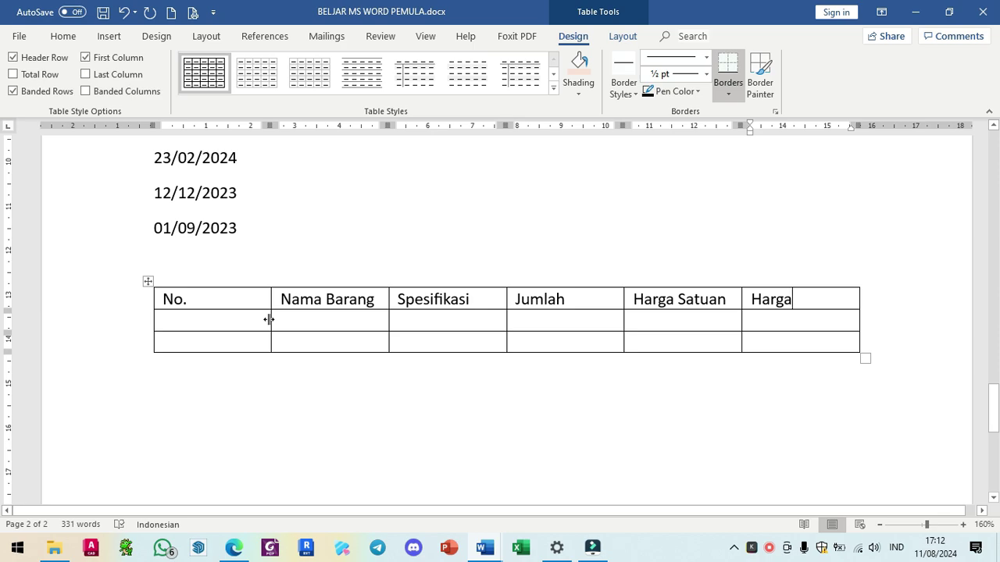
# - Resize the table columns: narrow "No." and "Jumlah" to fit their headings and widen "Spesifikasi" for longer text
pyautogui.moveTo(269, 319); pyautogui.dragTo(185, 319)
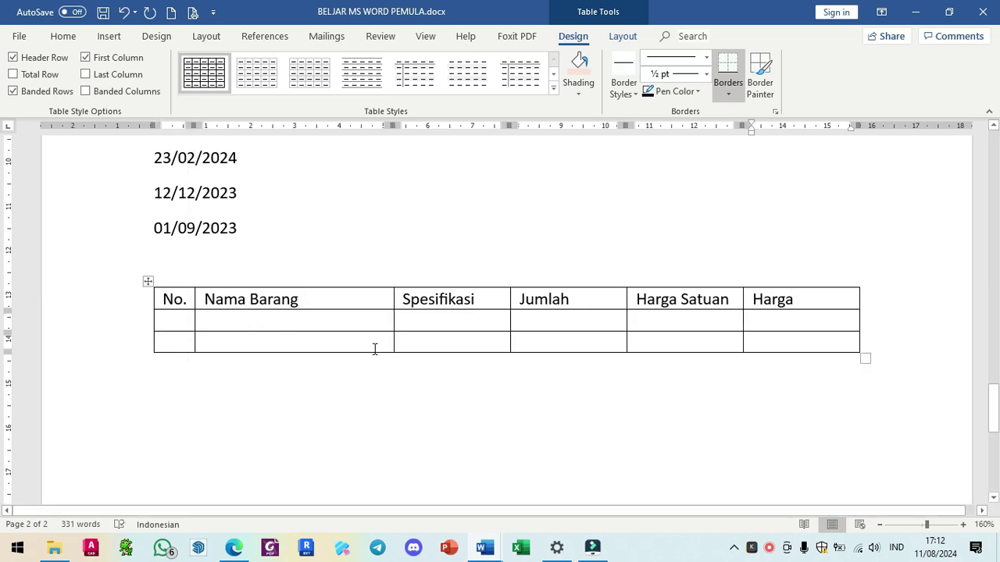
pyautogui.moveTo(391, 319); pyautogui.dragTo(331, 320)
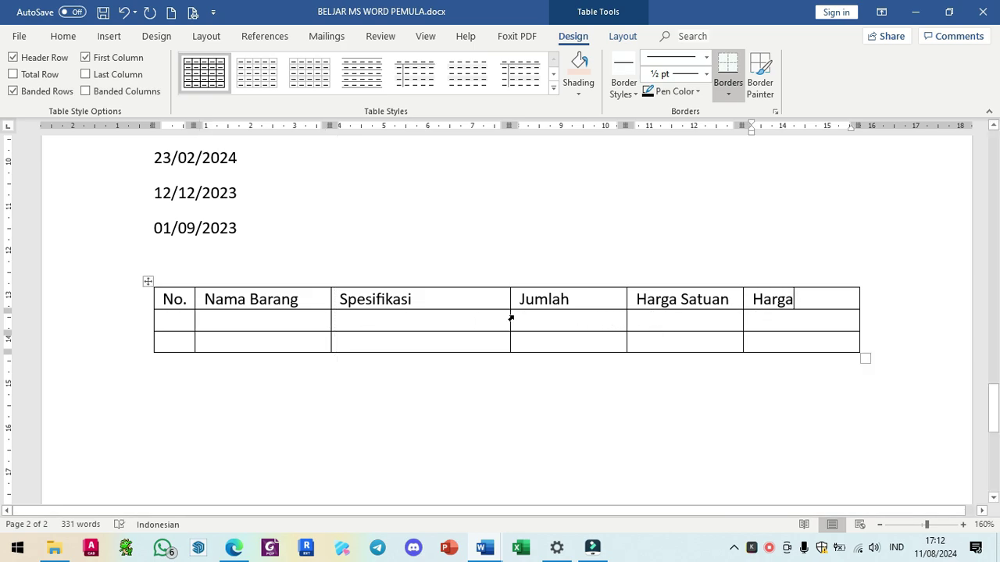
pyautogui.moveTo(511, 319); pyautogui.dragTo(552, 317)
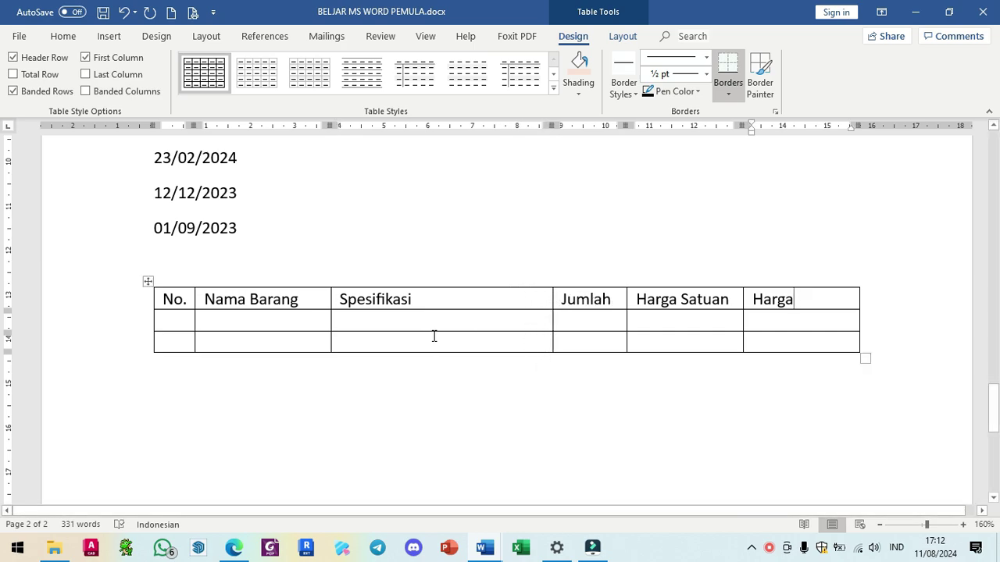
pyautogui.click(432, 322)
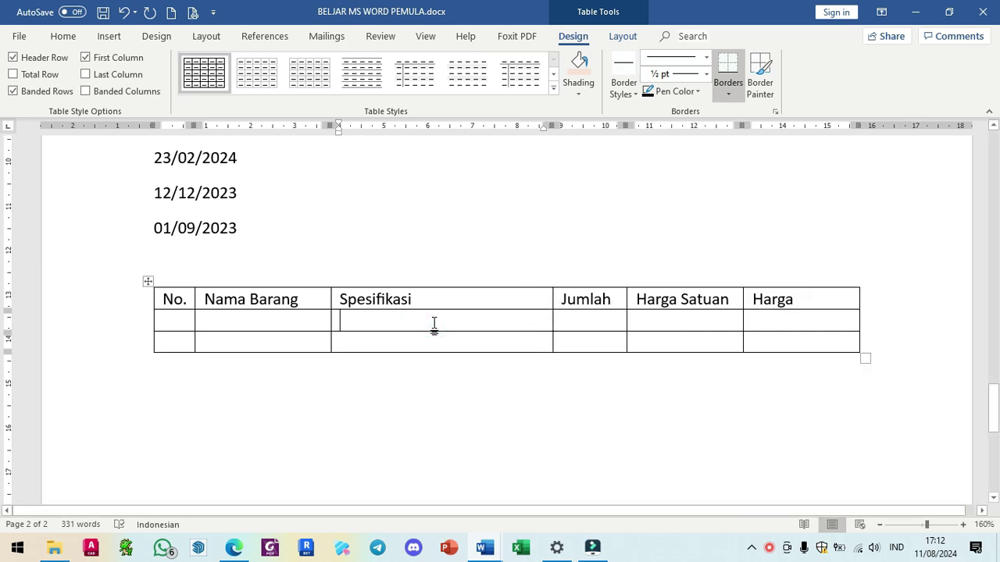
# - Start the first item row with number 1 and the item name "Processor"
pyautogui.click(170, 344)
pyautogui.click(179, 319)
pyautogui.write('1')
pyautogui.press('Tab')
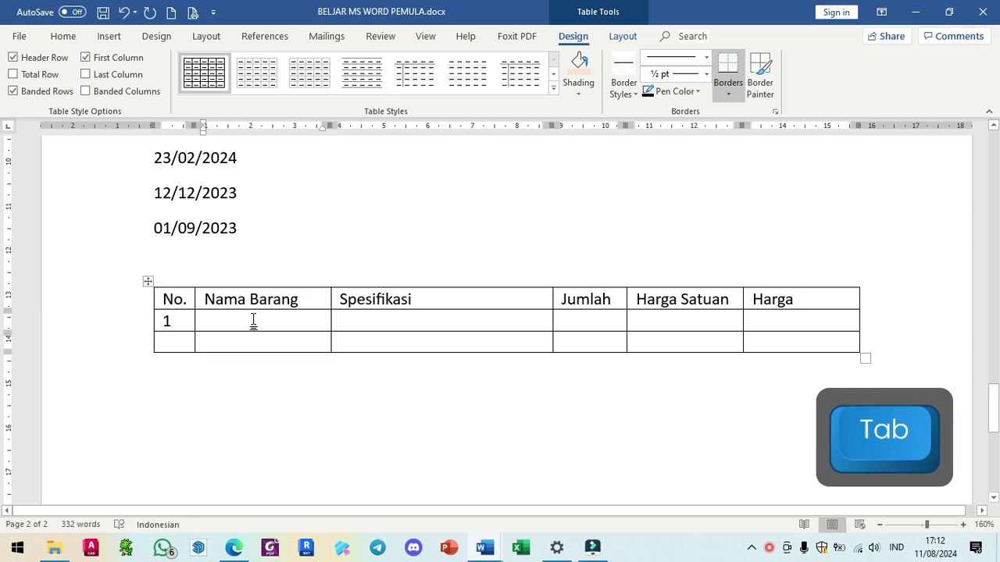
pyautogui.write('Processor')
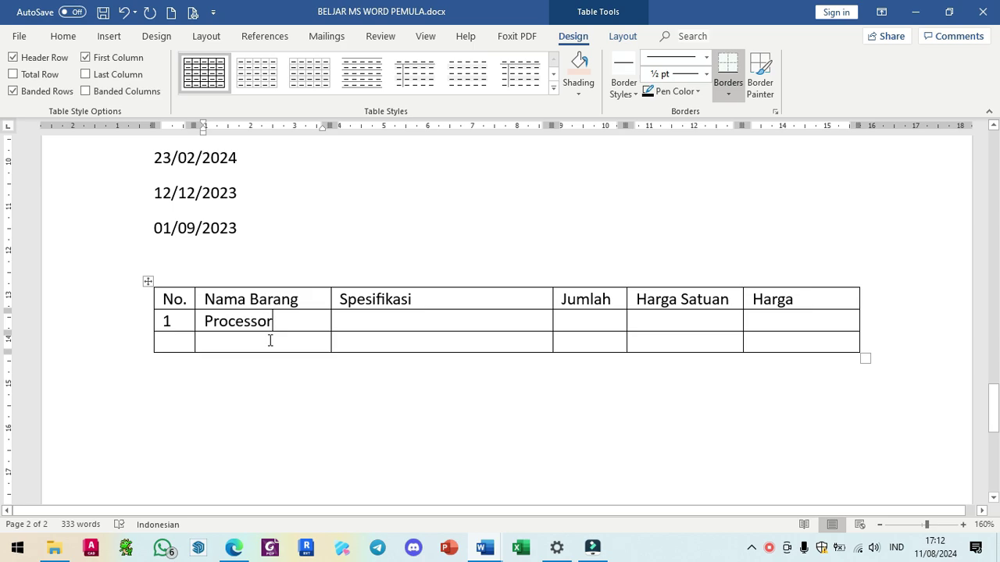
pyautogui.press('F10')
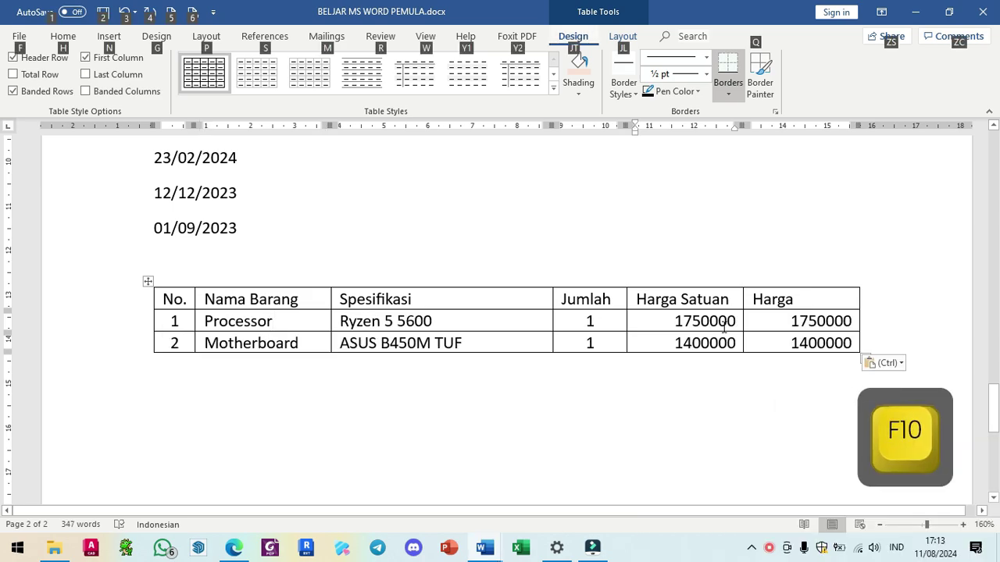
pyautogui.press('F10')
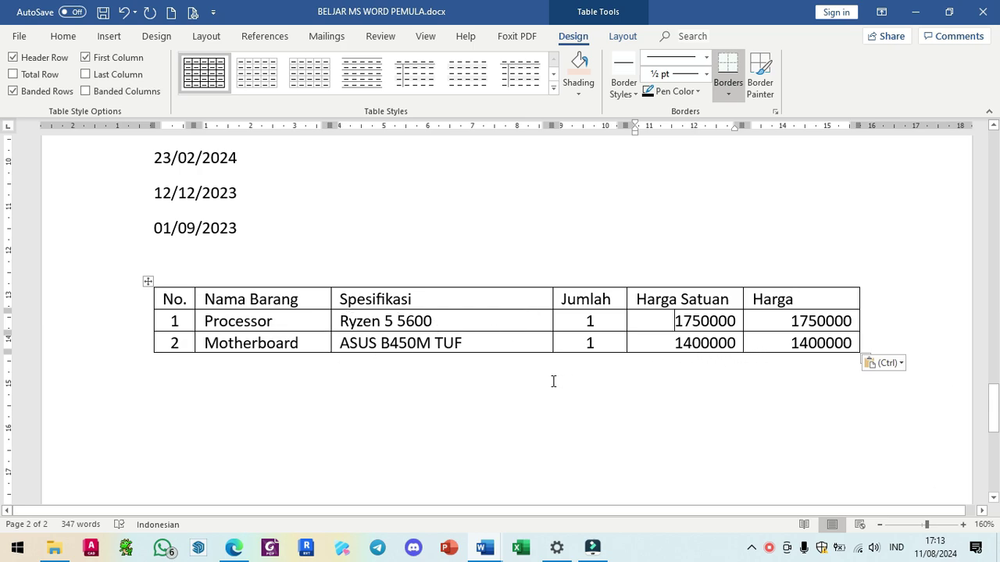
# - Add an empty row directly below the Motherboard row at the end of the table
pyautogui.click(520, 344)
pyautogui.click(232, 344)
pyautogui.moveTo(153, 357)
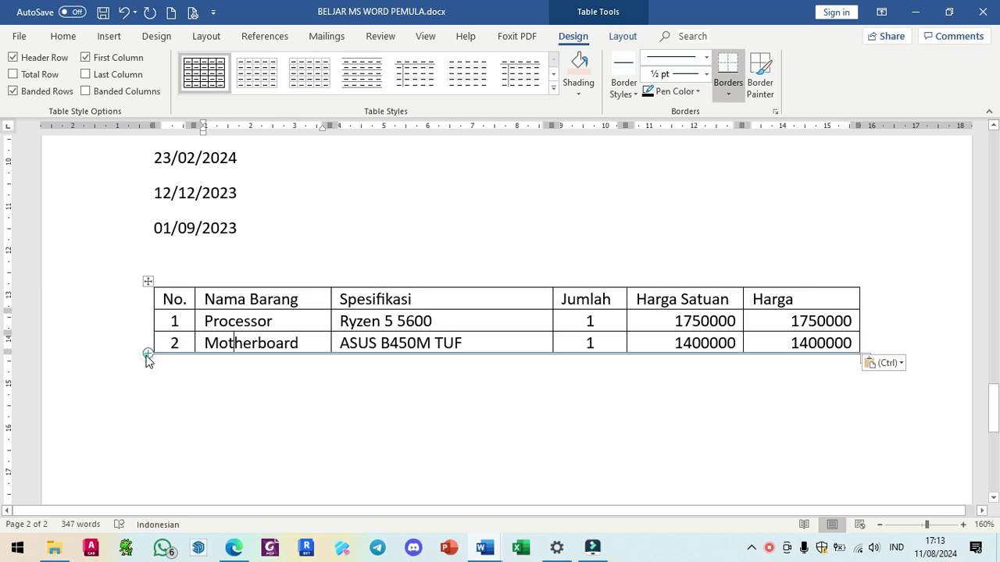
pyautogui.click(148, 358)
pyautogui.click(178, 363)
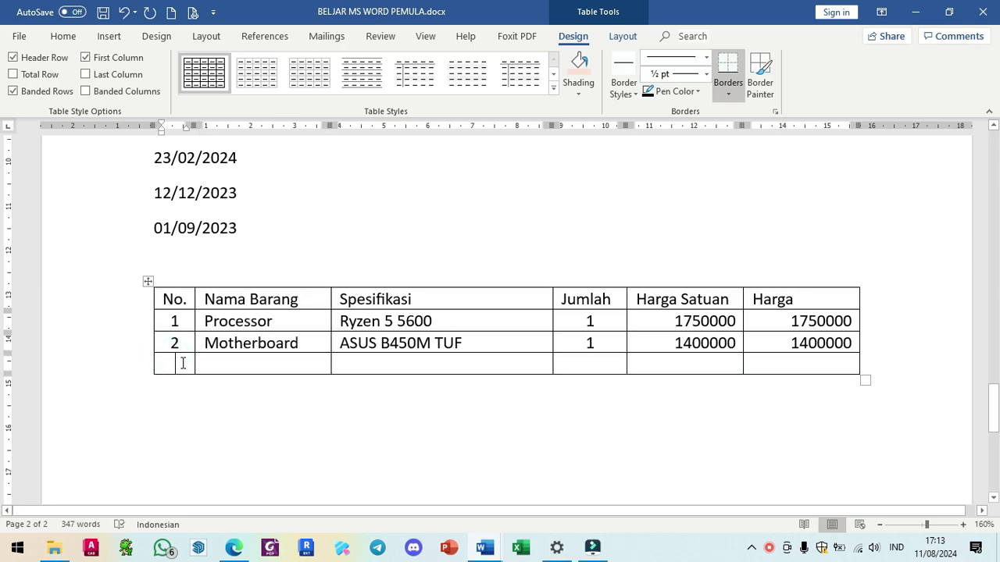
# - Insert a second empty row below the empty last row of the table
pyautogui.click(220, 362)
pyautogui.click(223, 353)
pyautogui.click(223, 357)
pyautogui.click(219, 367)
pyautogui.click(230, 365)
pyautogui.click(624, 36)
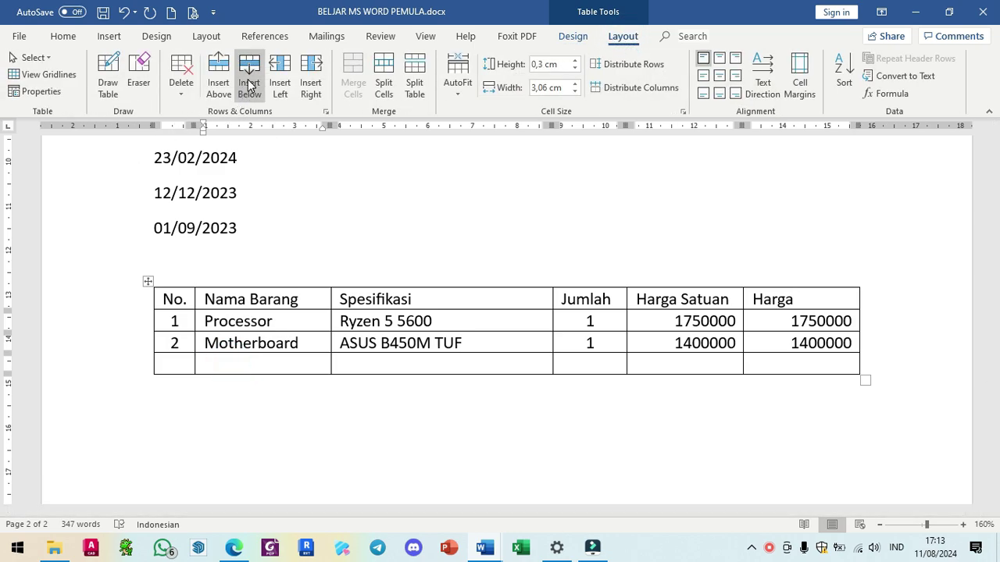
pyautogui.click(248, 76)
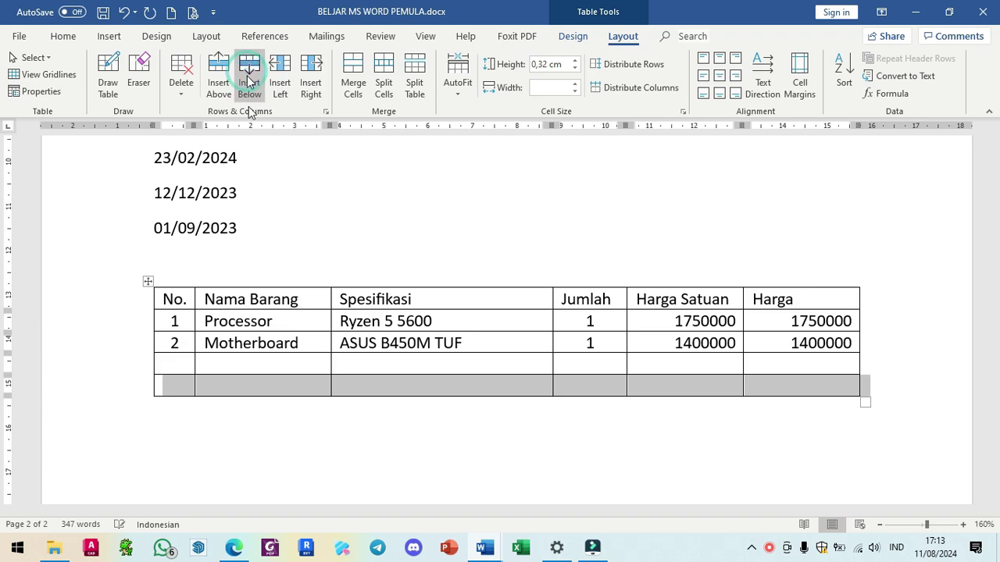
pyautogui.click(211, 382)
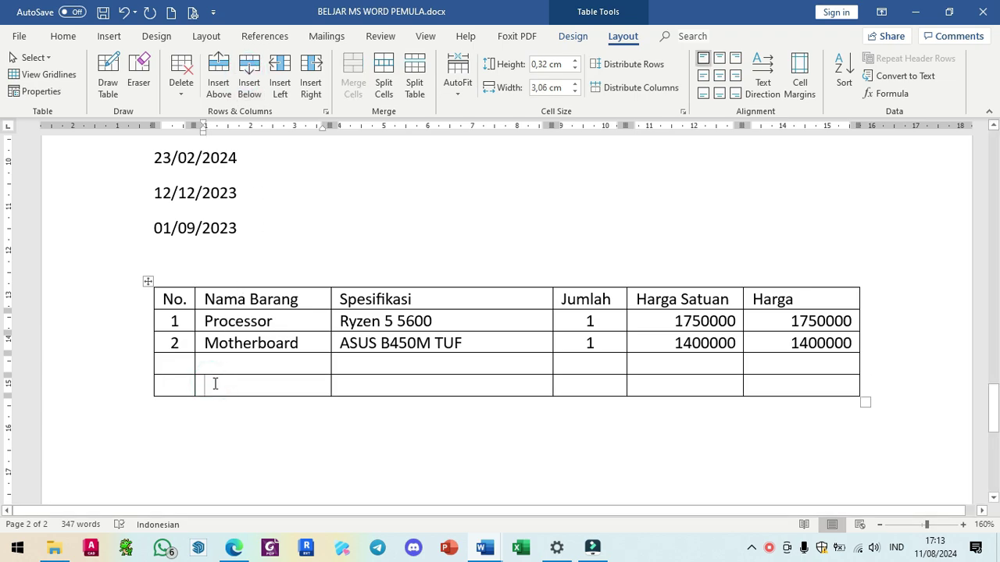
# - Insert an empty row between the Processor and Motherboard rows, and undo that insertion
pyautogui.click(185, 320)
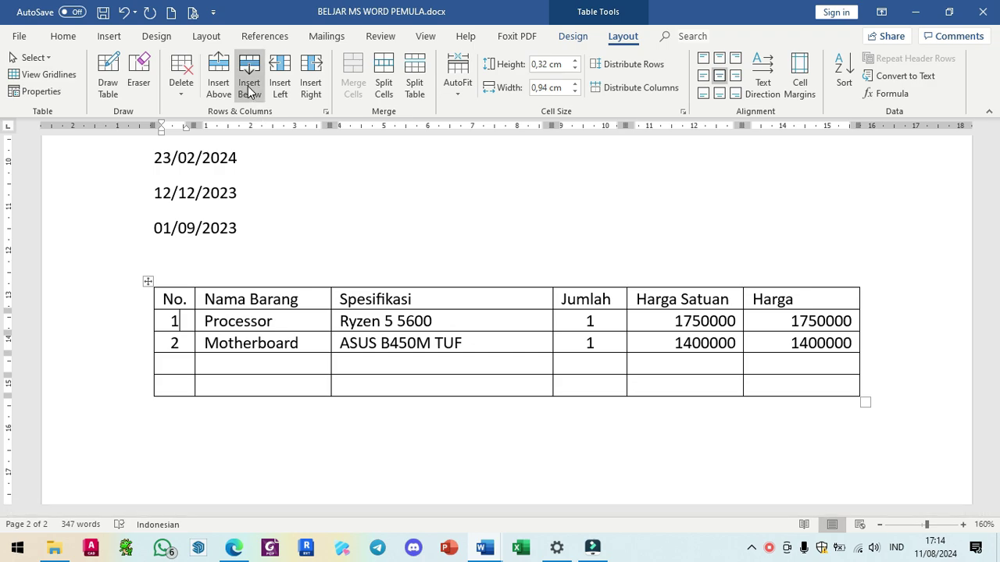
pyautogui.click(249, 88)
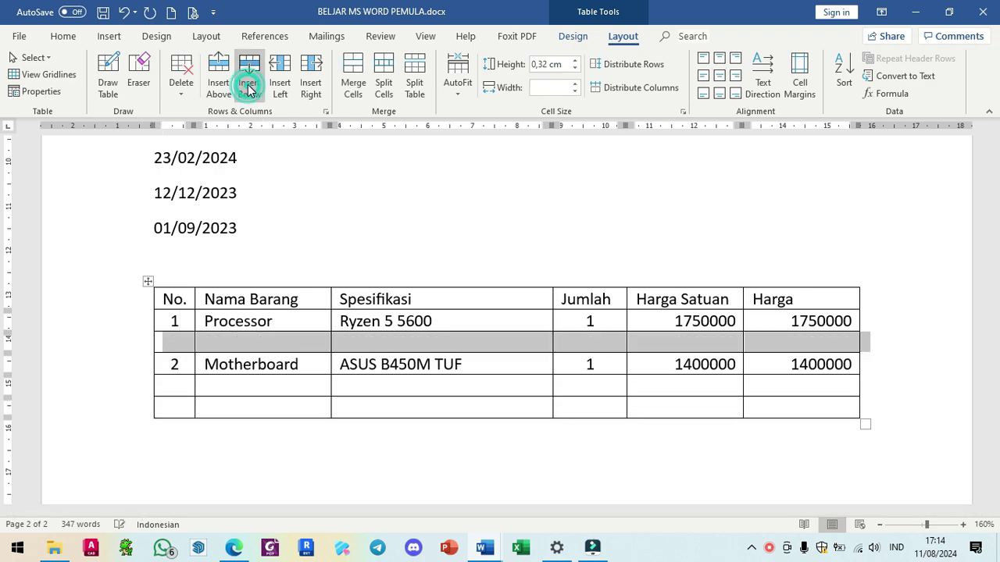
pyautogui.click(176, 342)
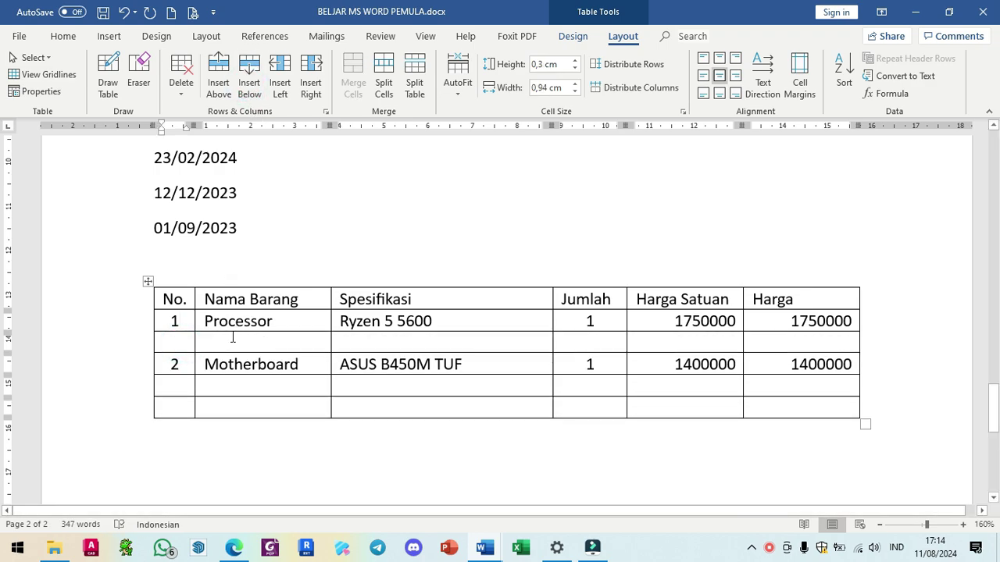
pyautogui.click(123, 12)
pyautogui.click(213, 364)
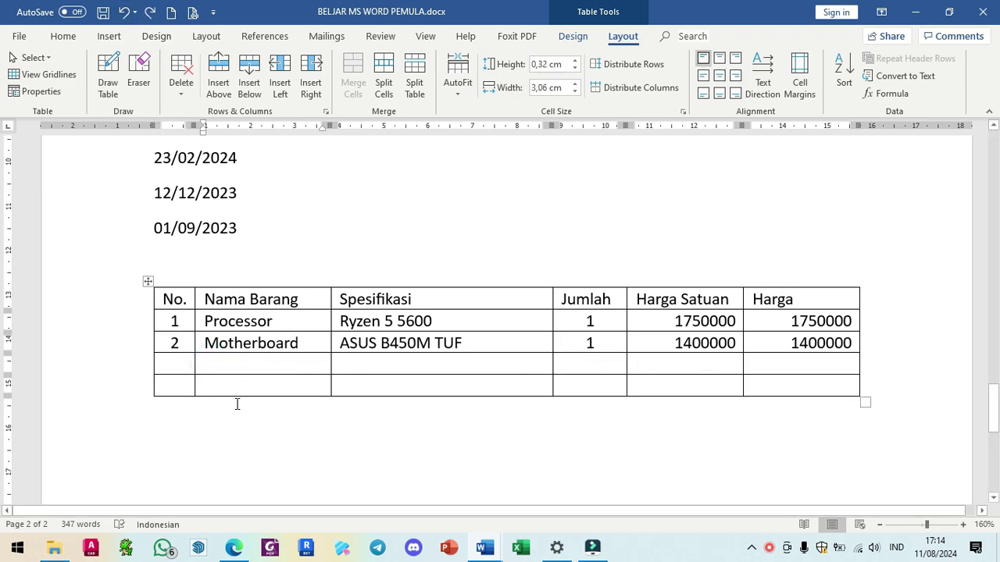
# - Switch to the other Word document and copy the RAM and SSD rows of its Materi 5 table
pyautogui.hotkey('alt', 'Tab')
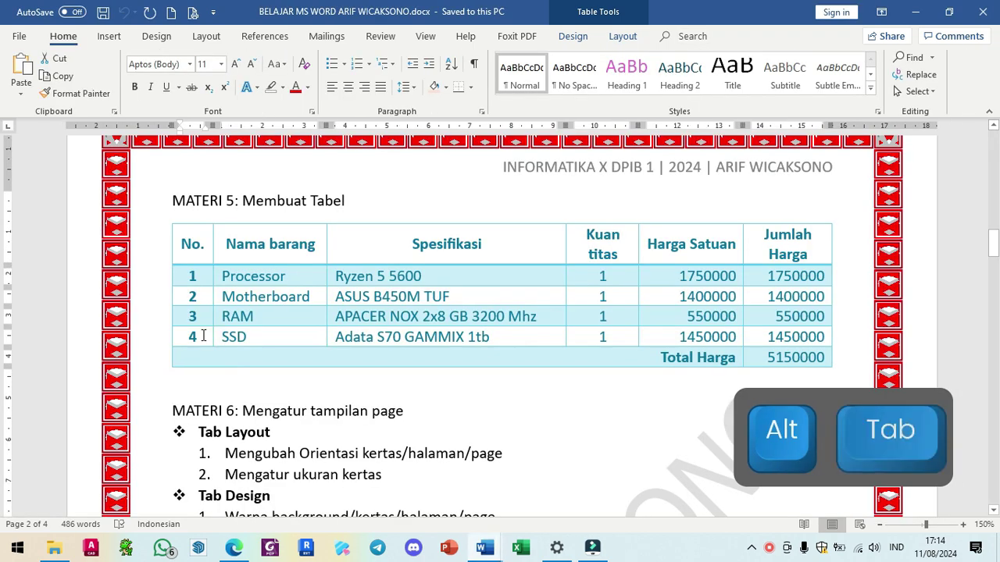
pyautogui.moveTo(191, 316); pyautogui.dragTo(764, 341)
pyautogui.hotkey('ctrl', 'c')
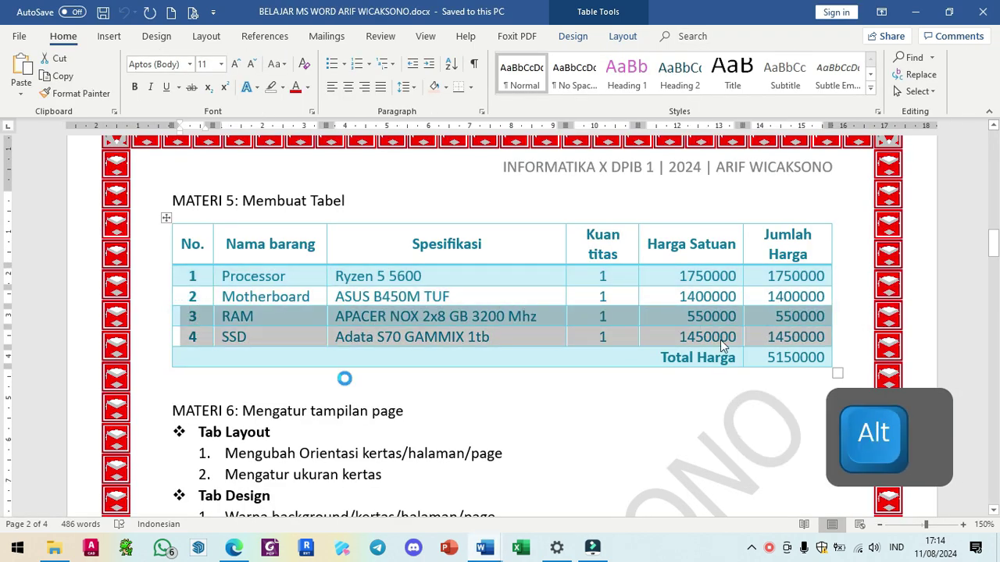
# - Return to BELJAR MS WORD PEMULA.docx and paste the copied rows over the table's two empty rows without their source formatting
pyautogui.hotkey('alt', 'Tab')
pyautogui.moveTo(180, 367); pyautogui.dragTo(700, 373)
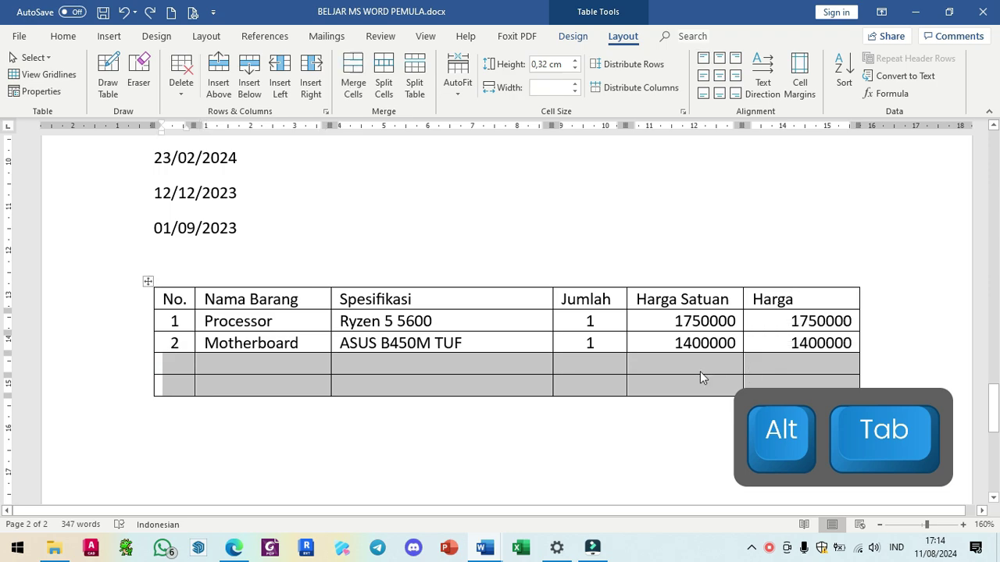
pyautogui.scroll(-3, 469, 312)
pyautogui.click(61, 37)
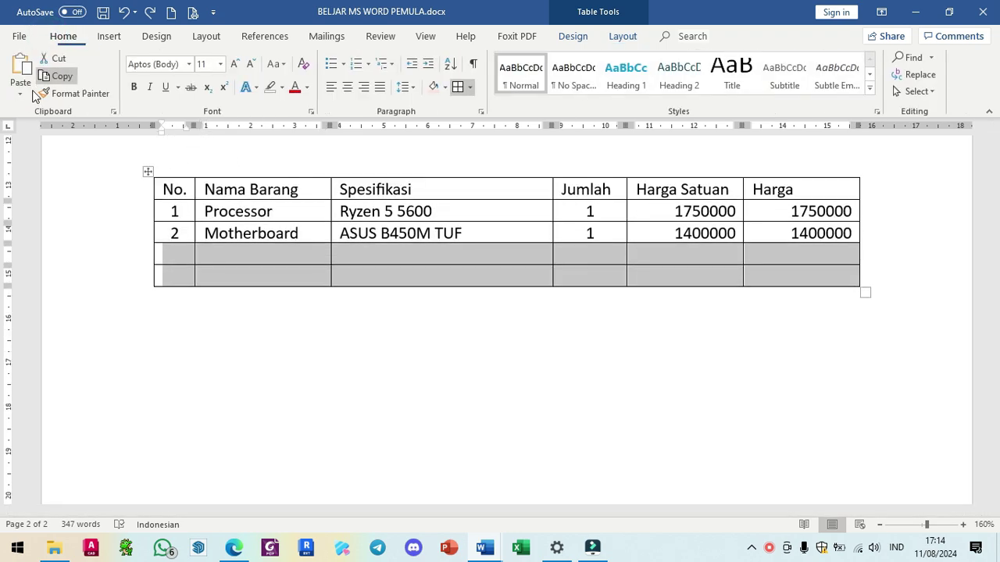
pyautogui.click(28, 94)
pyautogui.click(105, 135)
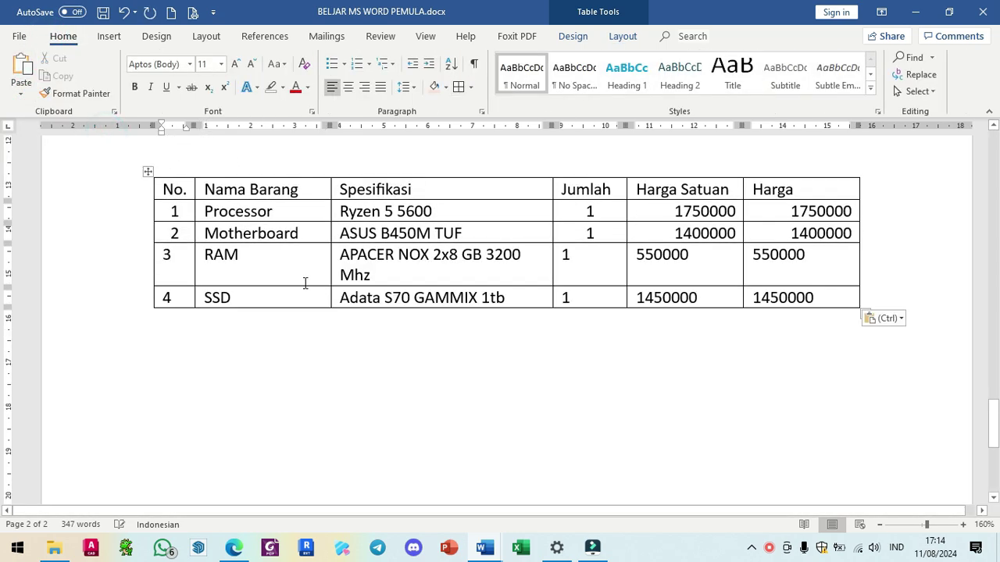
pyautogui.click(473, 264)
# - Centre the row numbers 3 and 4 in the No. column both horizontally and vertically
pyautogui.scroll(1, 478, 268)
pyautogui.scroll(1, 477, 267)
pyautogui.scroll(-1, 476, 266)
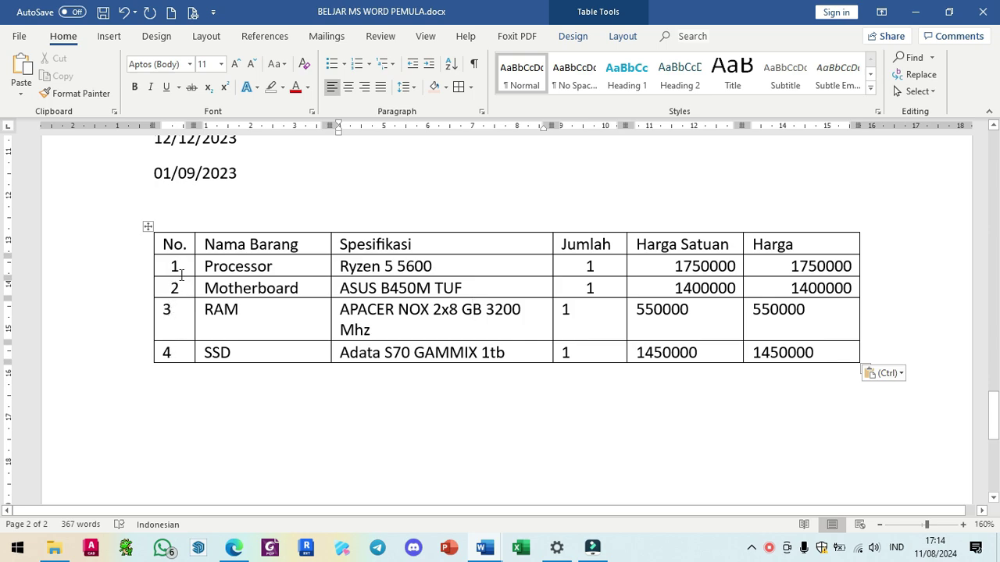
pyautogui.moveTo(179, 352); pyautogui.dragTo(161, 310)
pyautogui.click(183, 339)
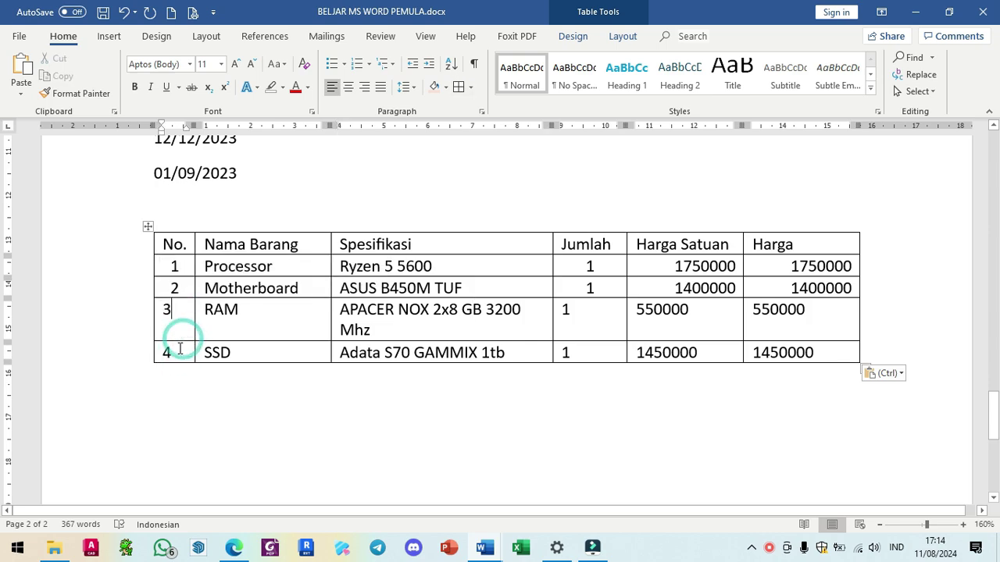
pyautogui.moveTo(180, 350); pyautogui.dragTo(152, 310)
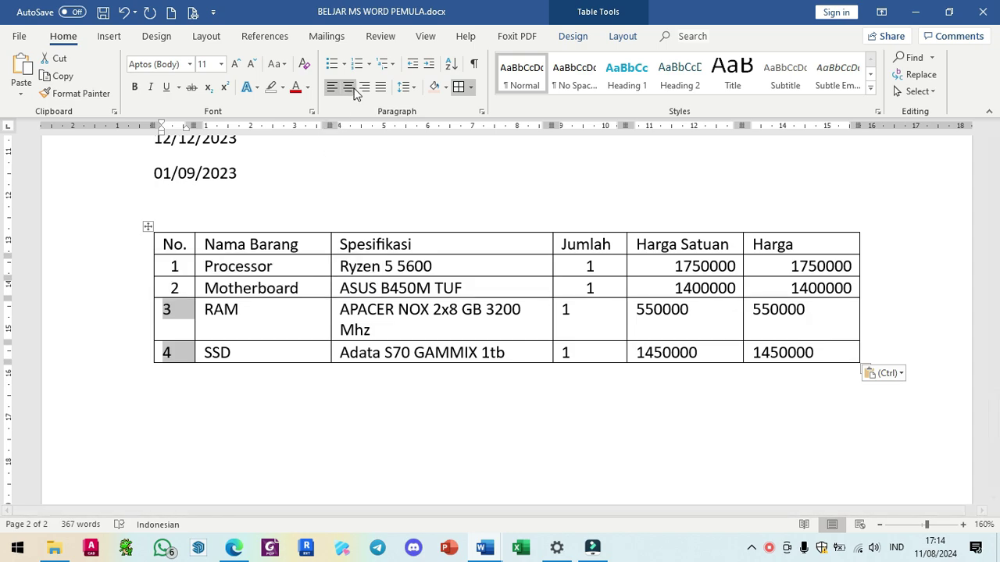
pyautogui.click(623, 36)
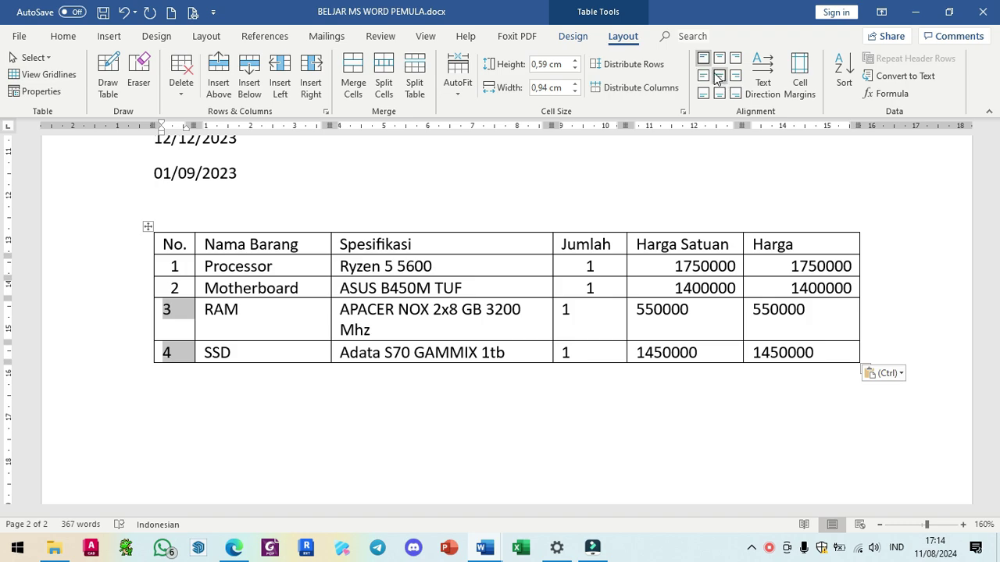
pyautogui.click(719, 76)
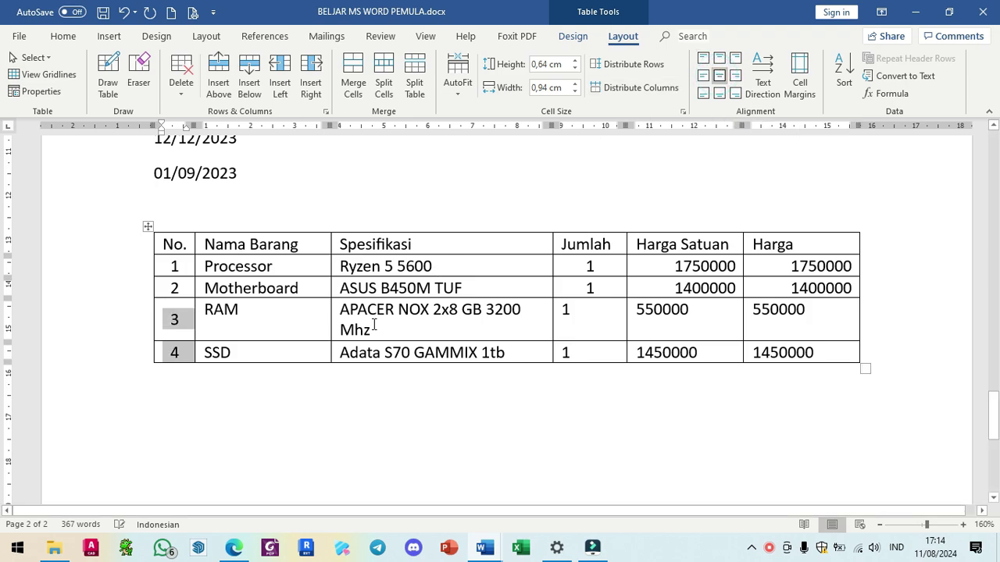
pyautogui.click(191, 326)
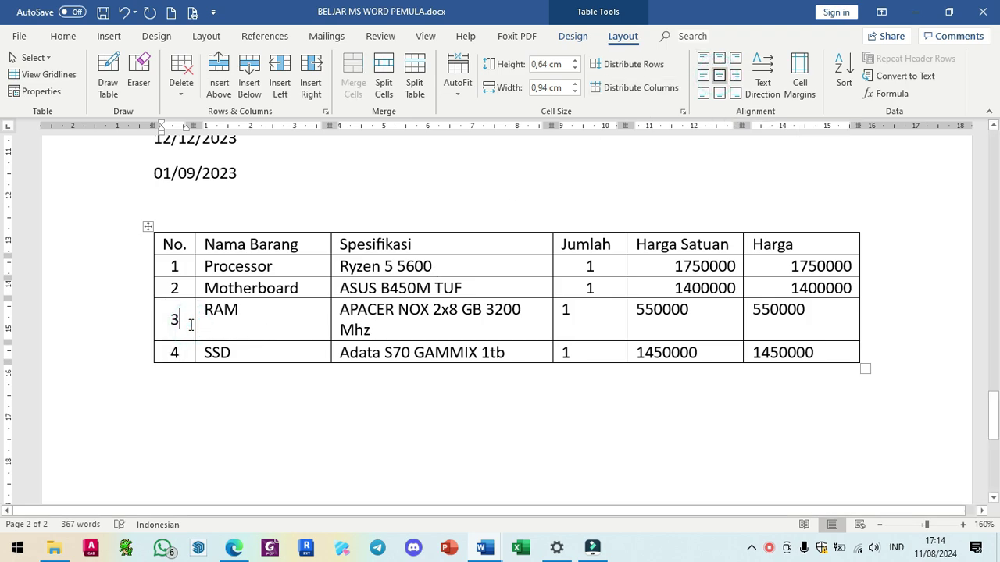
# - Align the RAM and SSD names centre-left and narrow the Nama Barang column to about 2.56 cm
pyautogui.click(262, 325)
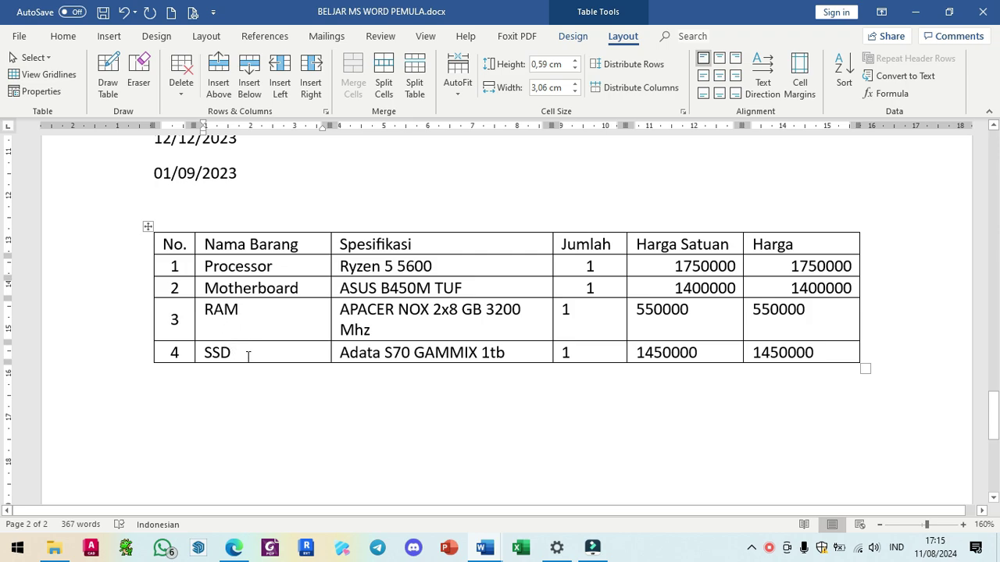
pyautogui.moveTo(248, 357); pyautogui.dragTo(296, 297)
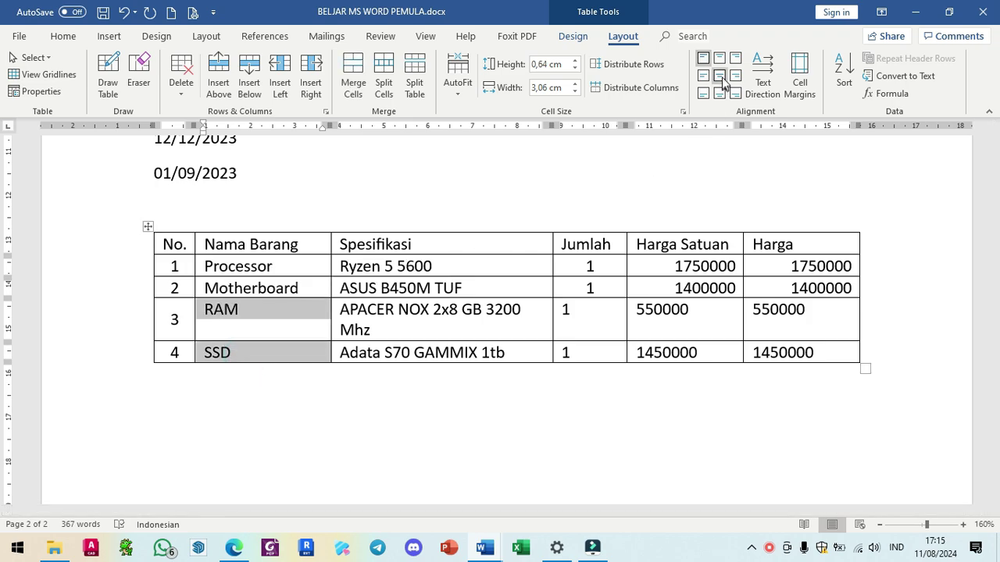
pyautogui.click(723, 81)
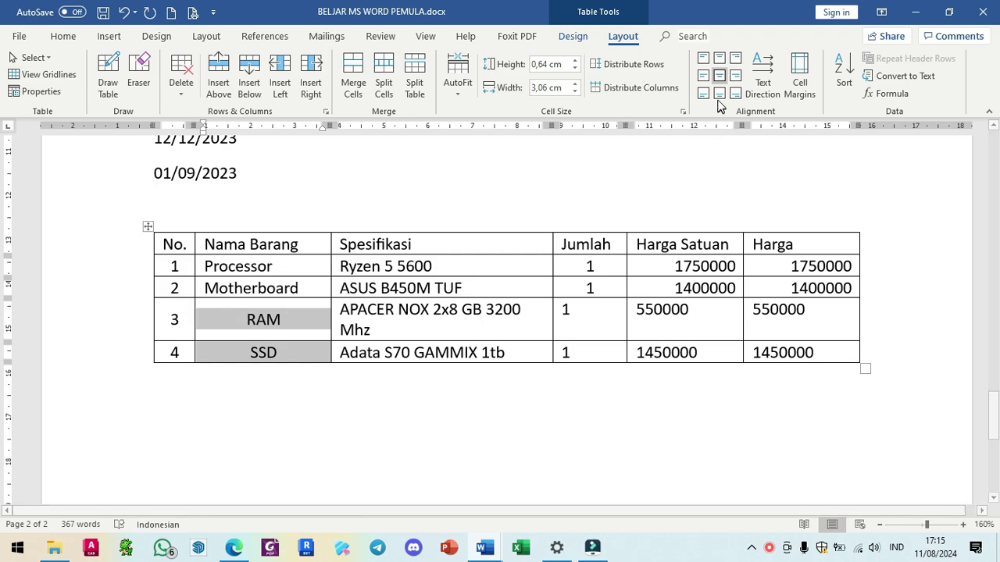
pyautogui.click(704, 77)
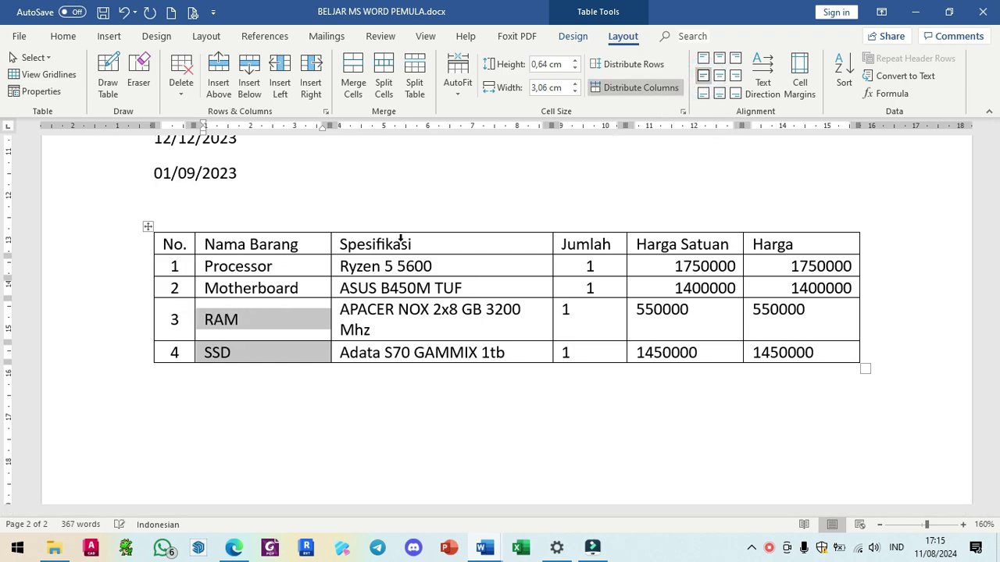
pyautogui.click(258, 323)
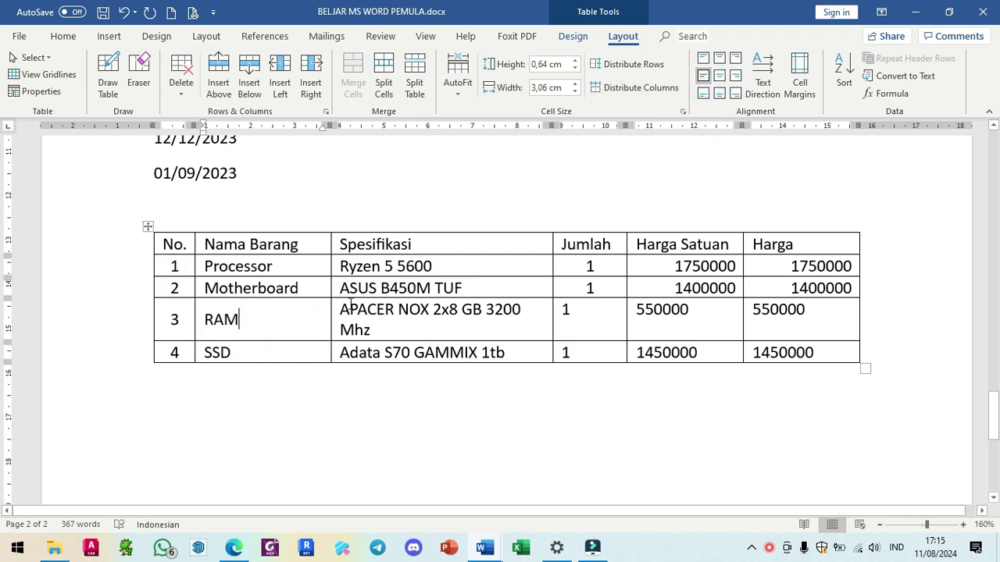
pyautogui.moveTo(329, 260); pyautogui.dragTo(309, 260)
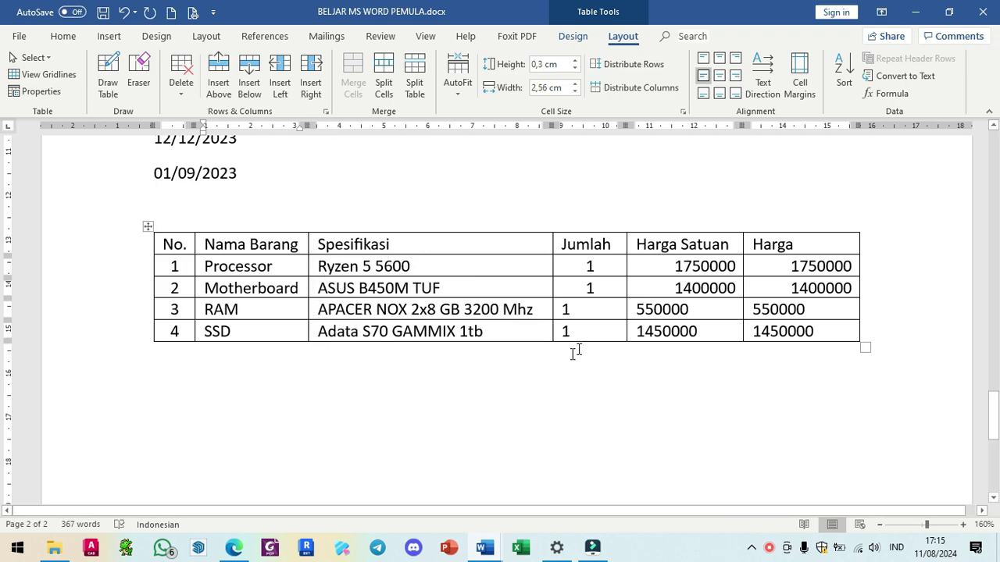
# - Centre the Jumlah values in the RAM and SSD rows and align both rows' prices centre-right
pyautogui.moveTo(593, 311); pyautogui.dragTo(588, 331)
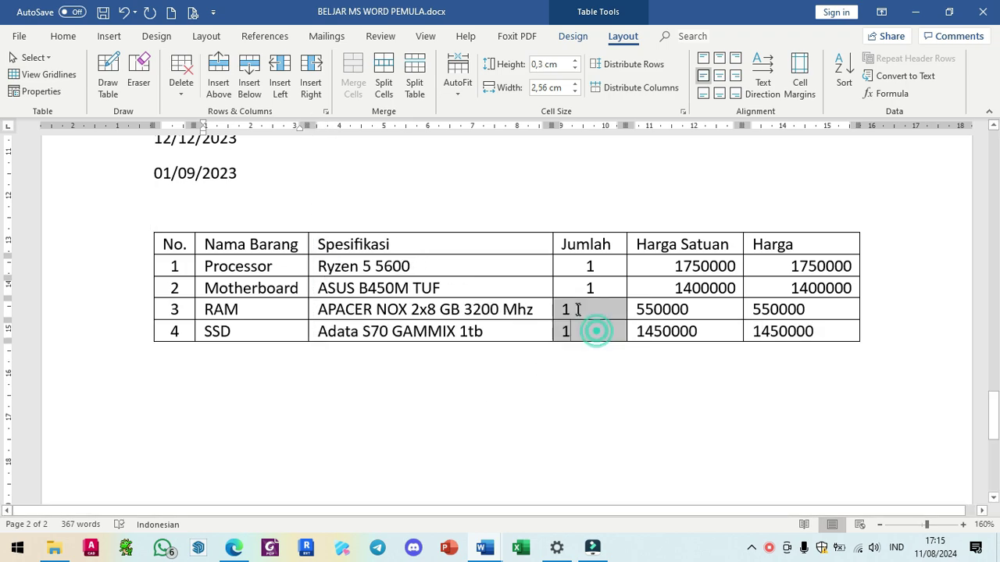
pyautogui.click(718, 76)
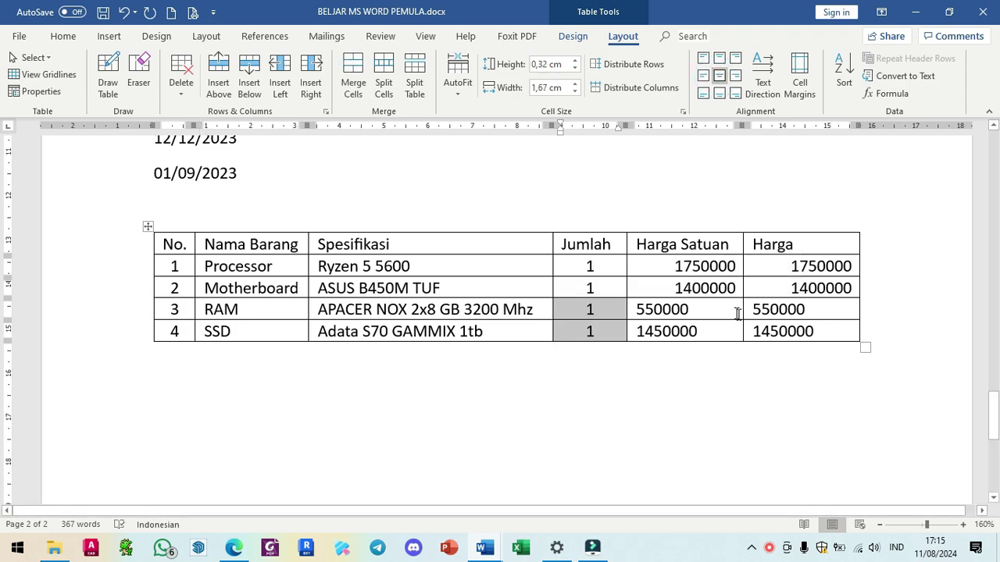
pyautogui.moveTo(699, 308); pyautogui.dragTo(820, 332)
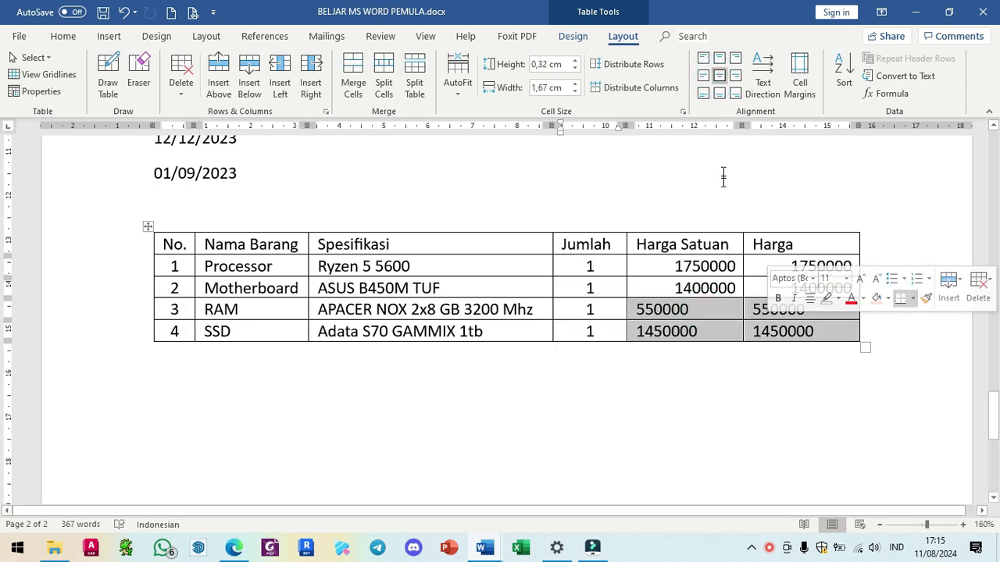
pyautogui.click(735, 75)
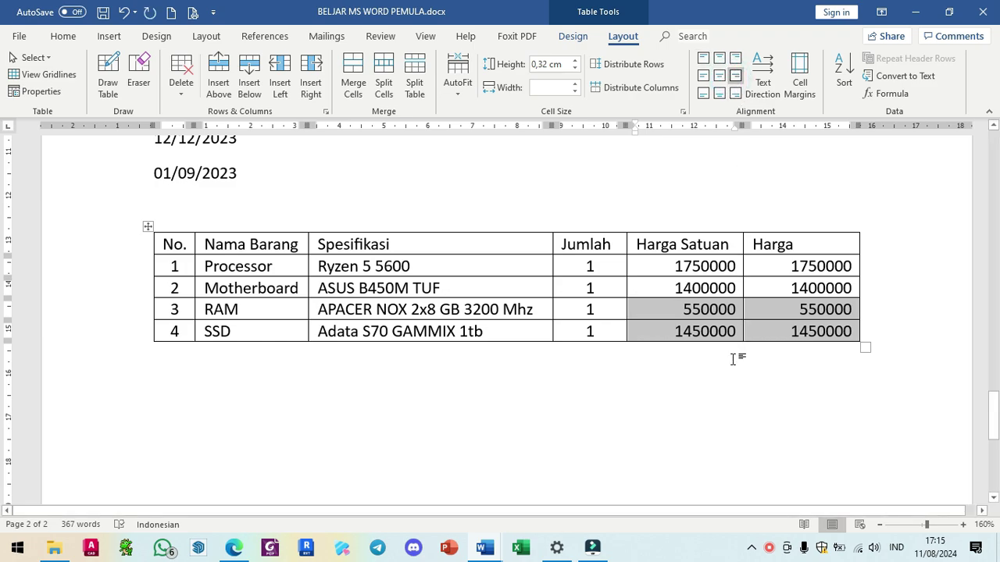
pyautogui.click(727, 311)
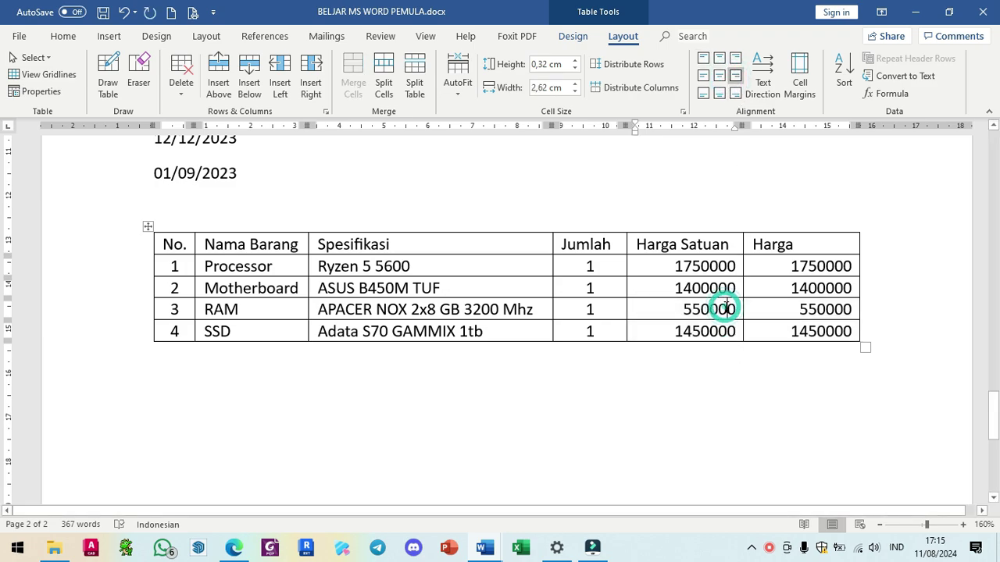
# - Insert an empty row below the SSD row of the table
pyautogui.click(235, 331)
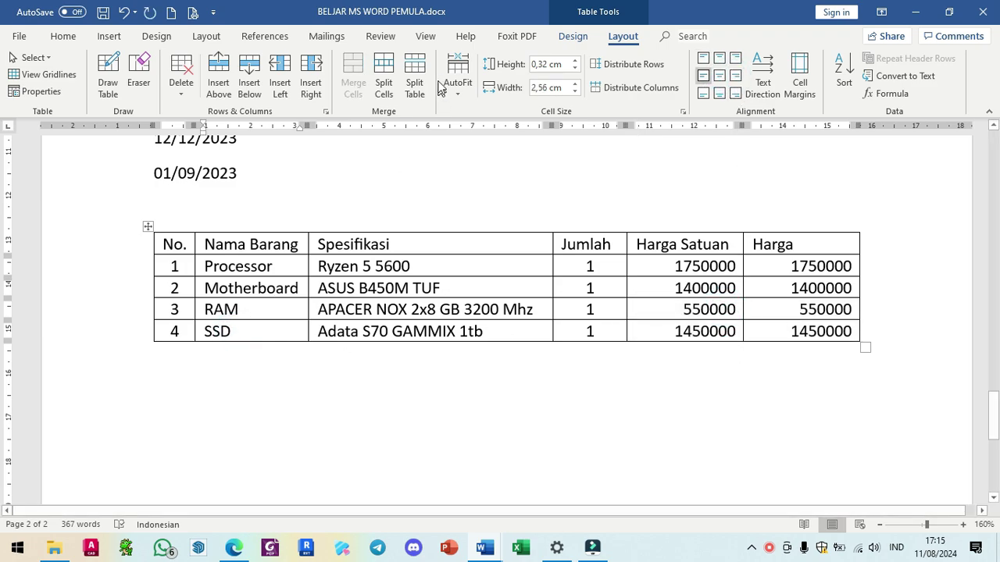
pyautogui.click(249, 88)
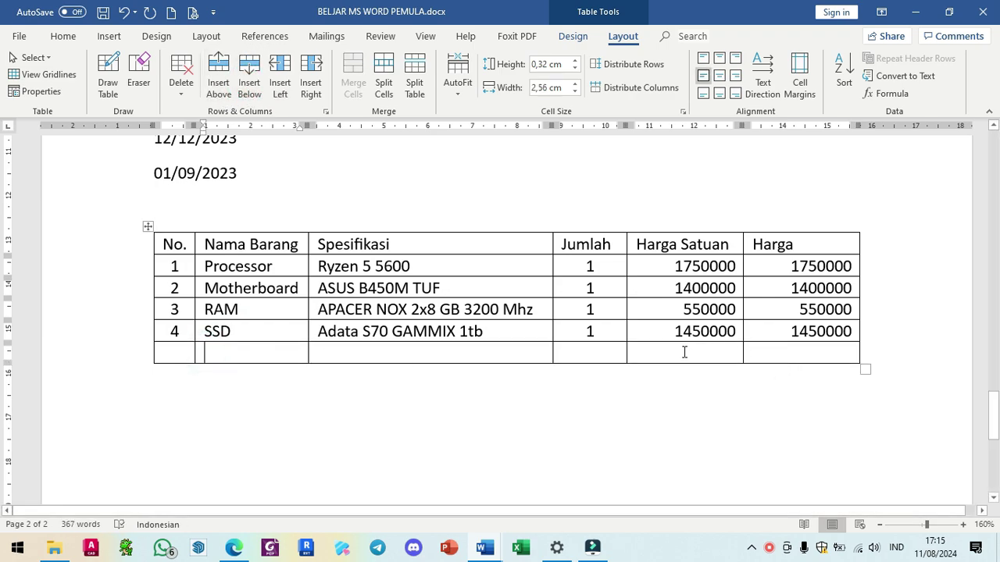
pyautogui.click(661, 351)
pyautogui.click(655, 349)
pyautogui.click(610, 353)
pyautogui.click(289, 350)
pyautogui.click(177, 349)
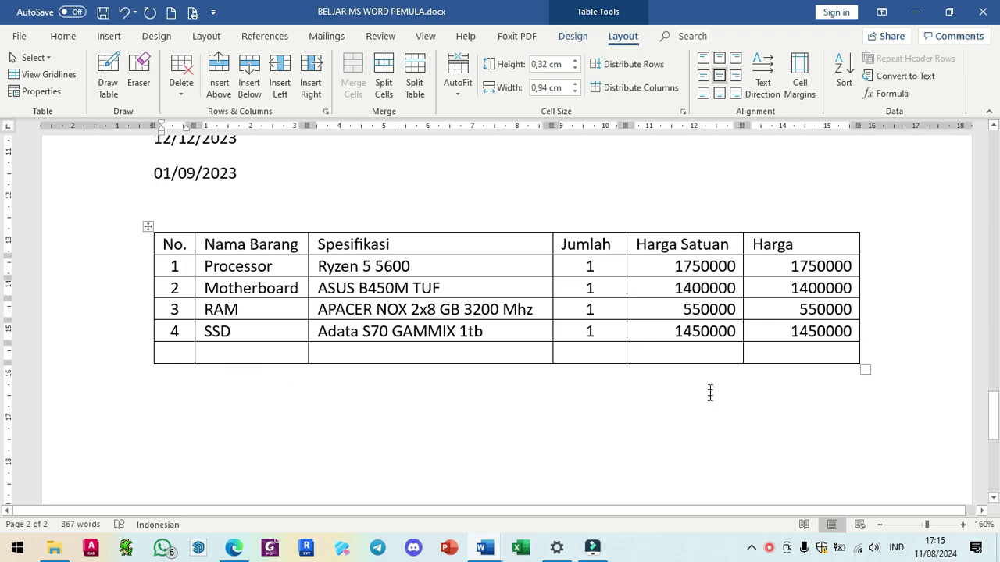
# - Merge the empty last row's cells from the No. column through the Harga Satuan column into one cell
pyautogui.moveTo(663, 352); pyautogui.dragTo(461, 360)
pyautogui.moveTo(274, 361); pyautogui.dragTo(167, 357)
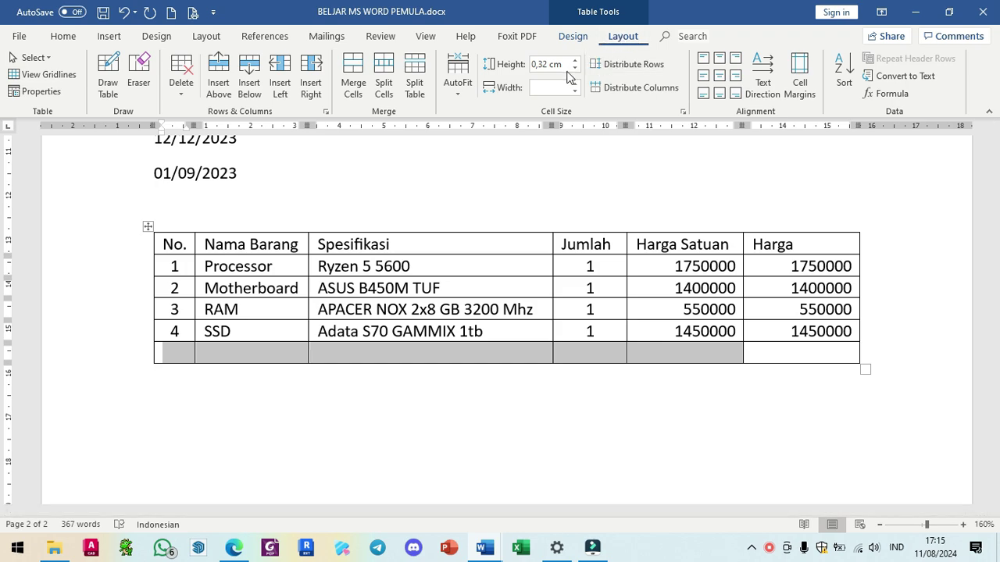
pyautogui.click(354, 76)
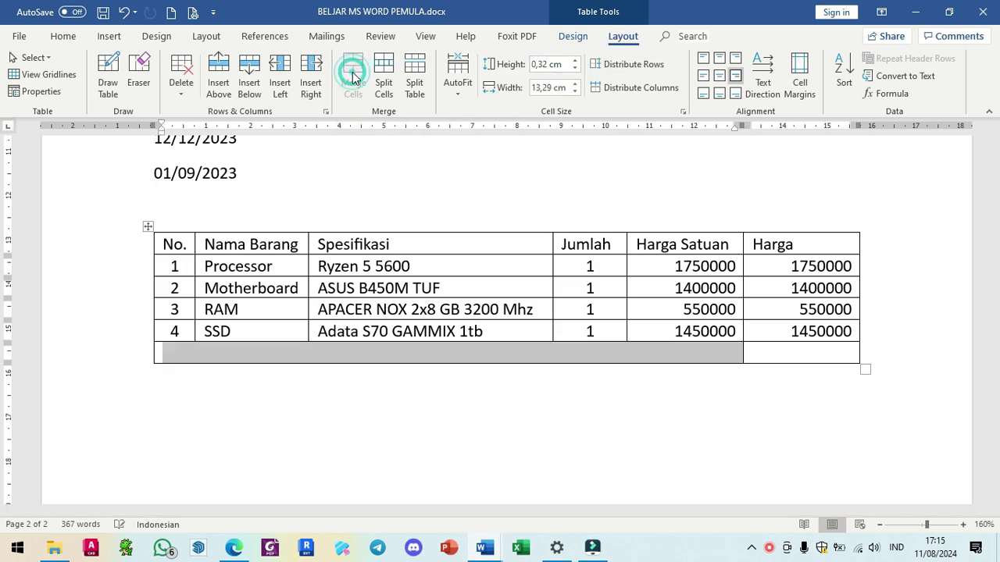
# - Enter the label "Total Harga" in the merged cell of the last row
pyautogui.click(356, 347)
pyautogui.click(672, 353)
pyautogui.click(633, 351)
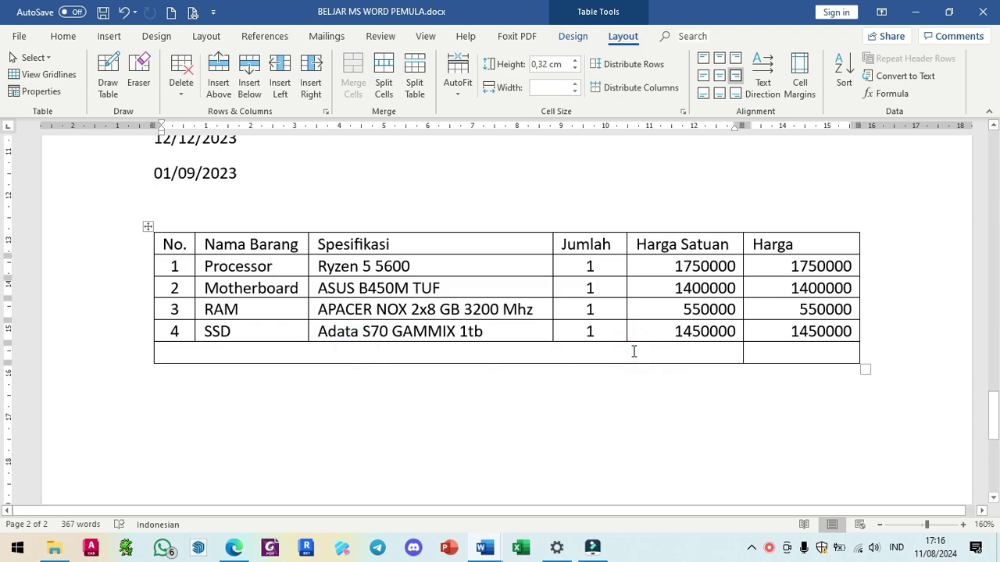
pyautogui.write('Total ')
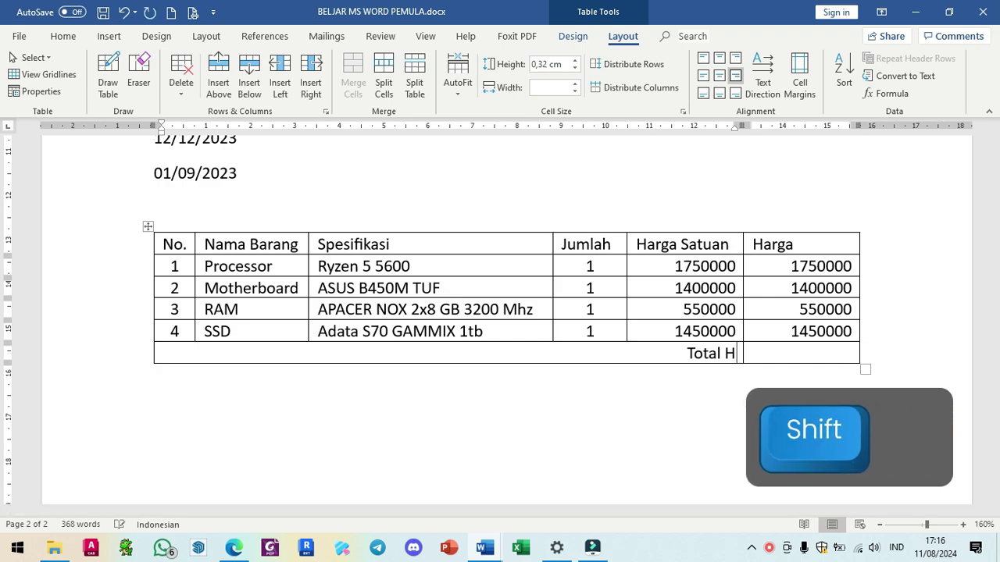
pyautogui.write('Harga')
pyautogui.scroll(-1, 633, 352)
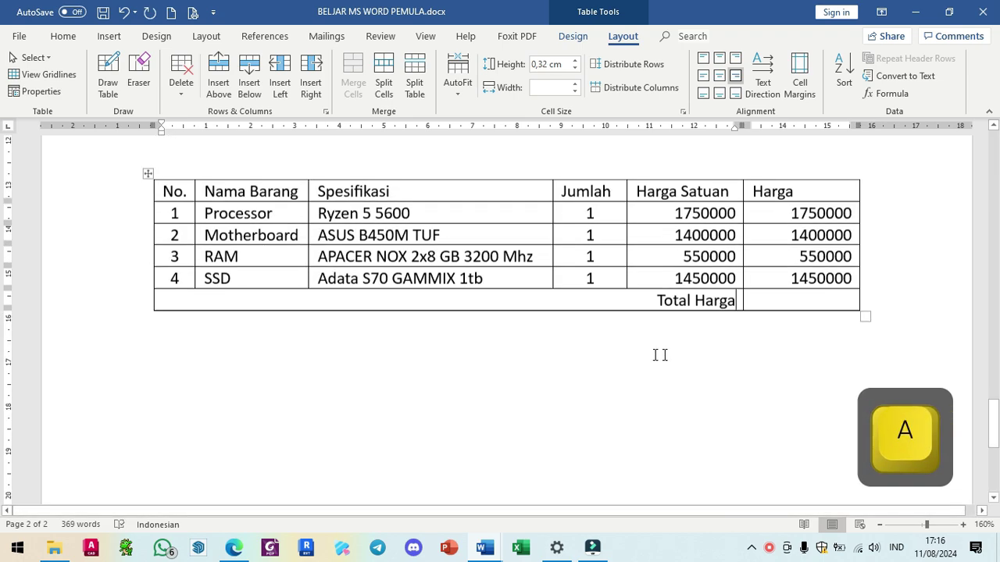
# - Switch to the other Word document and copy the total 5150000 from its Materi 5 table
pyautogui.click(786, 298)
pyautogui.hotkey('alt', 'Tab')
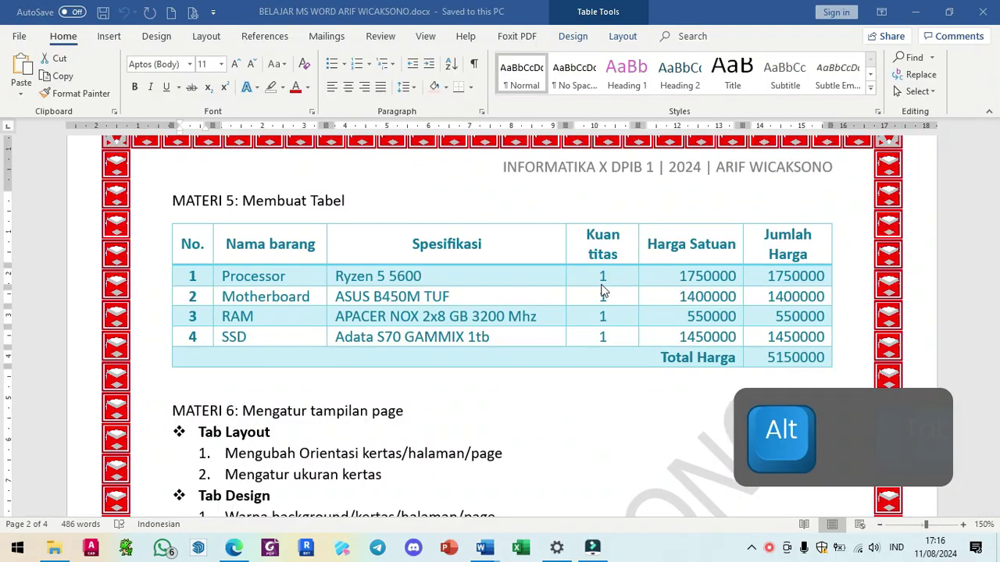
pyautogui.click(759, 357)
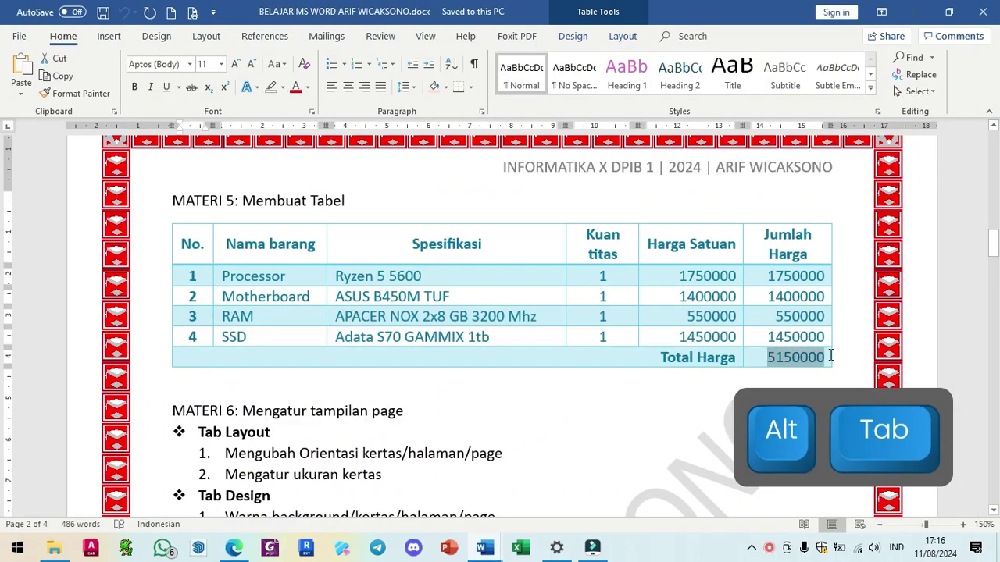
pyautogui.doubleClick(830, 356)
pyautogui.hotkey('ctrl', 'c')
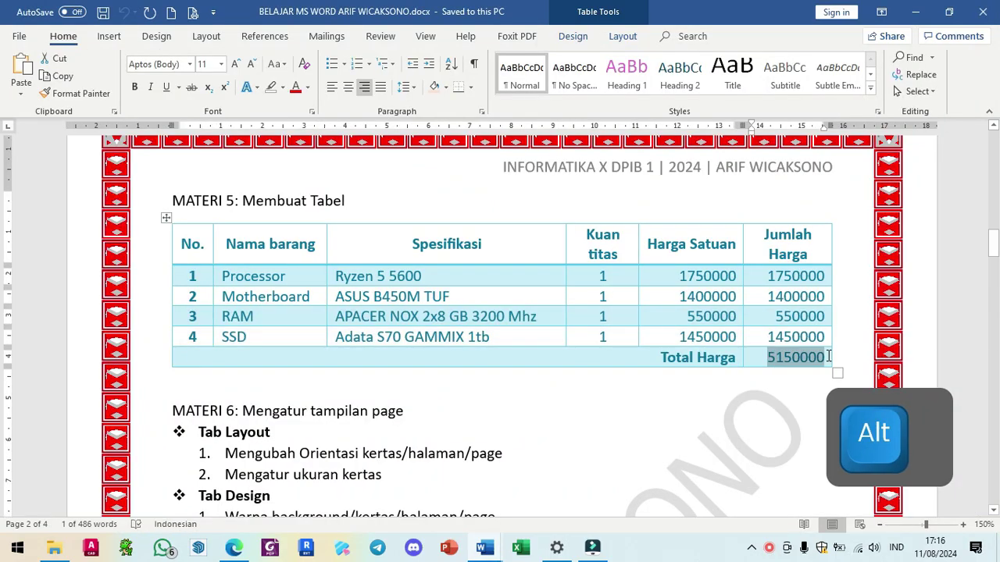
# - Return to BELJAR MS WORD PEMULA.docx and paste the copied total into the empty cell beside Total Harga
pyautogui.hotkey('alt', 'Tab')
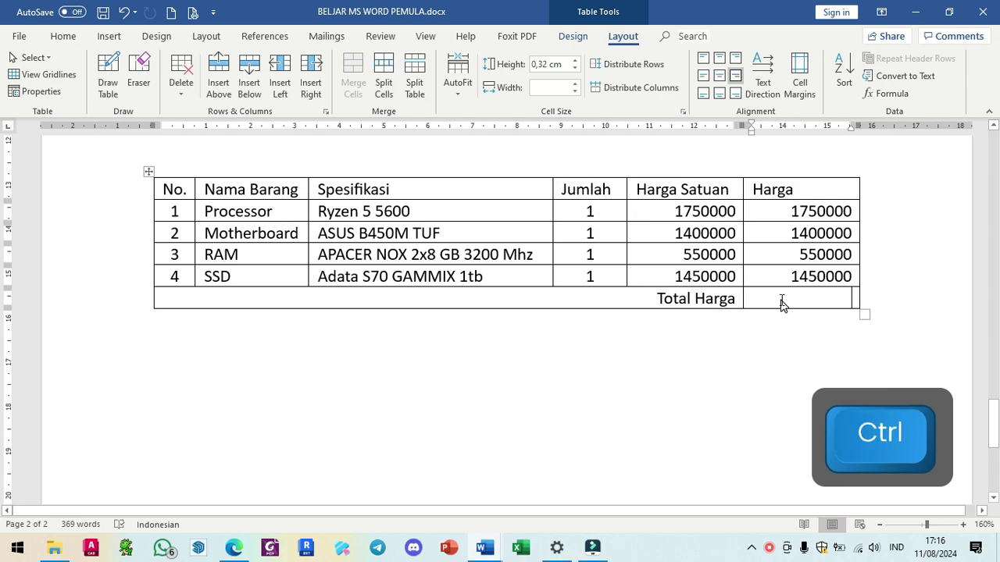
pyautogui.hotkey('ctrl', 'v')
pyautogui.click(864, 319)
pyautogui.click(864, 327)
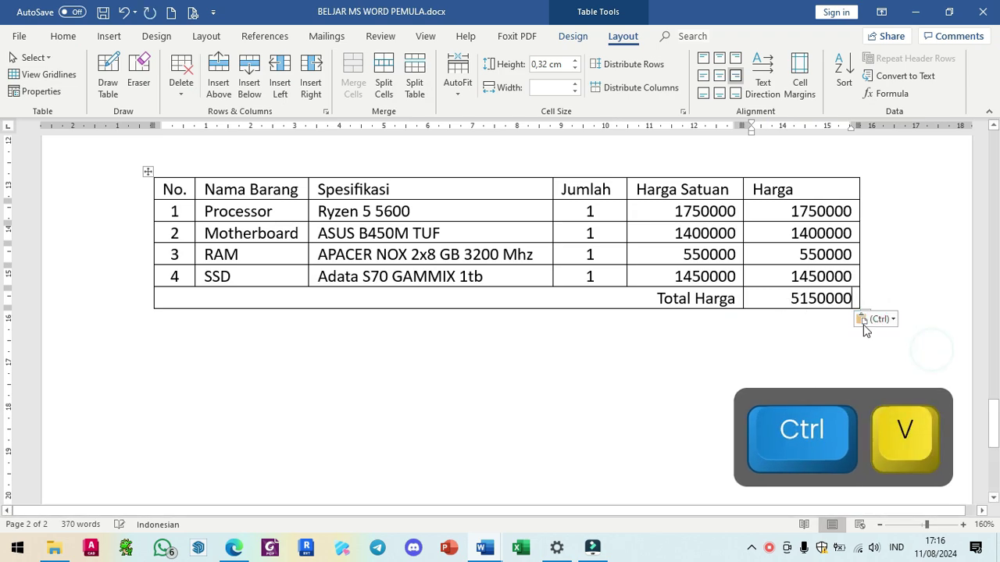
pyautogui.click(821, 298)
# - Try centred and centre-left alignment on the Total Harga cell and set it back to centre-right
pyautogui.scroll(1, 552, 307)
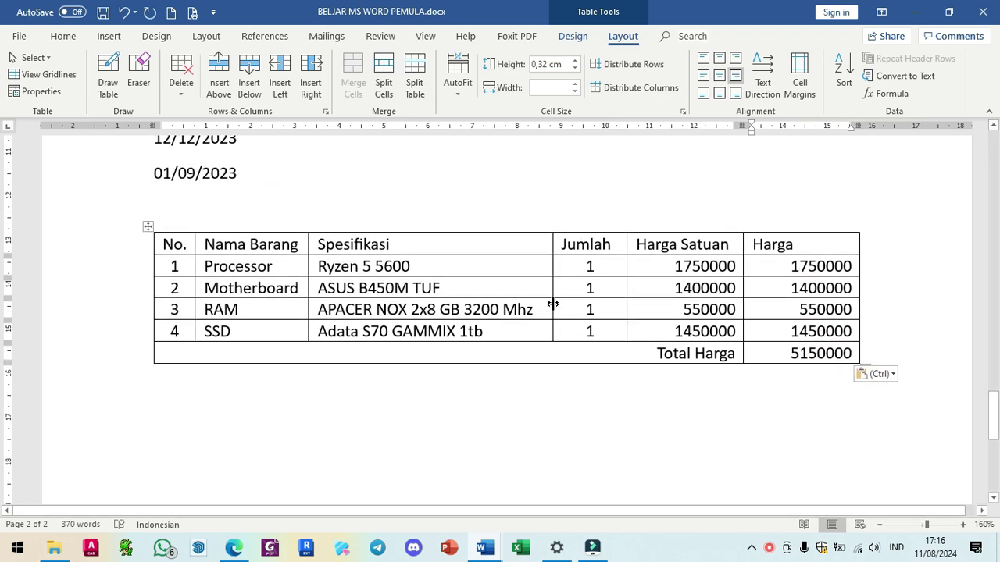
pyautogui.click(544, 353)
pyautogui.click(692, 353)
pyautogui.click(710, 356)
pyautogui.click(718, 76)
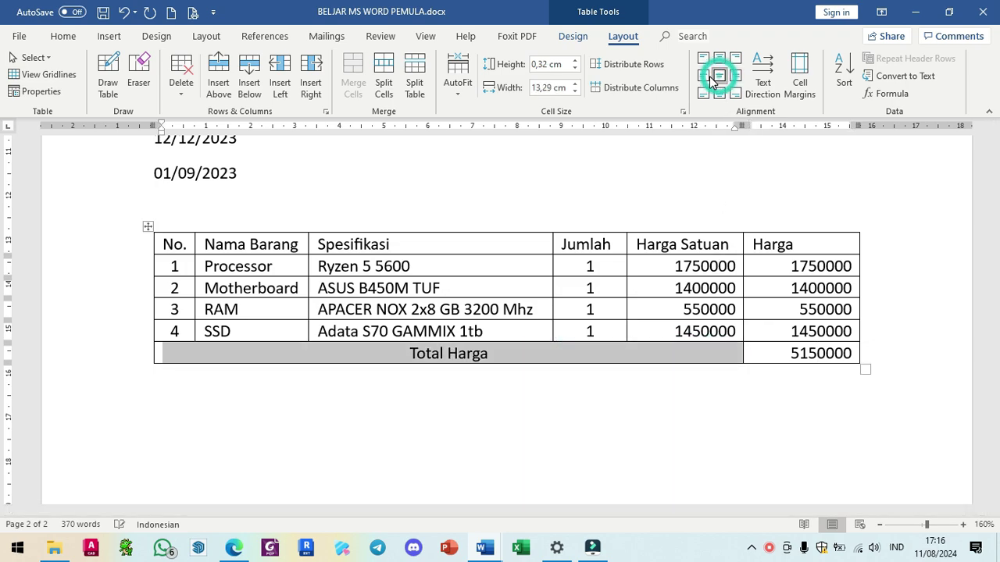
pyautogui.click(703, 76)
pyautogui.click(720, 77)
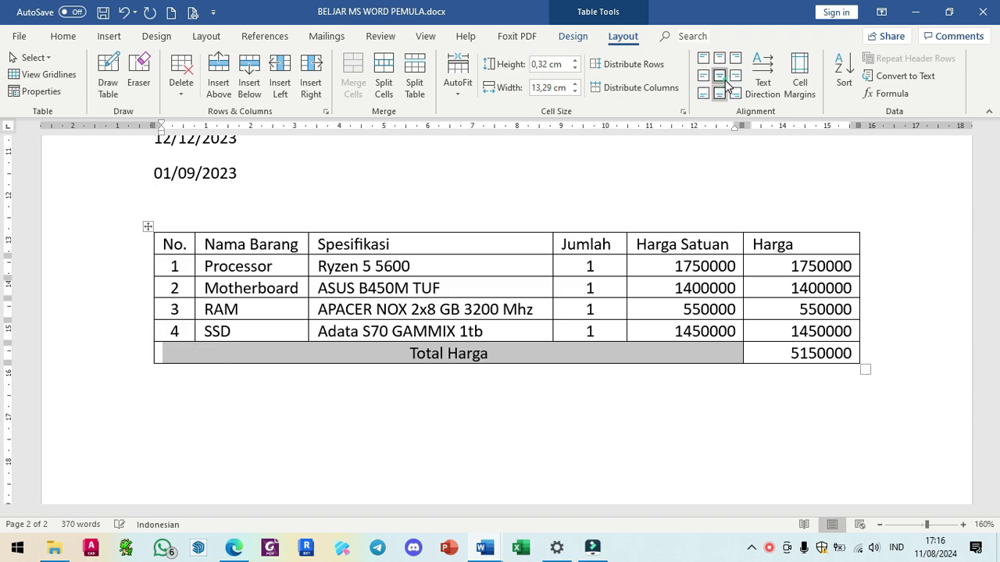
pyautogui.click(735, 76)
pyautogui.click(673, 351)
pyautogui.click(657, 351)
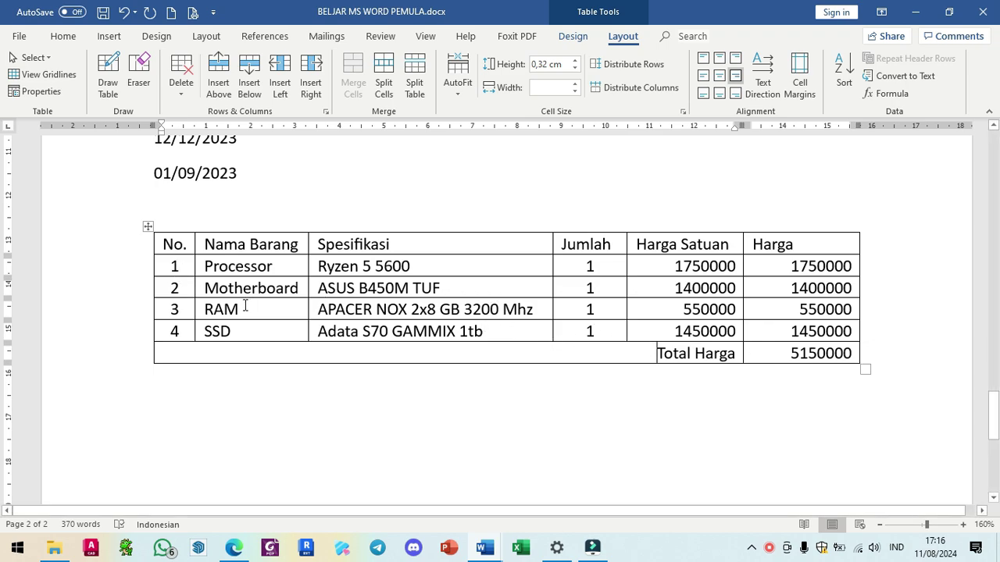
# - Try the purple Grid Table 4 style on the whole item table
pyautogui.moveTo(170, 244); pyautogui.dragTo(796, 358)
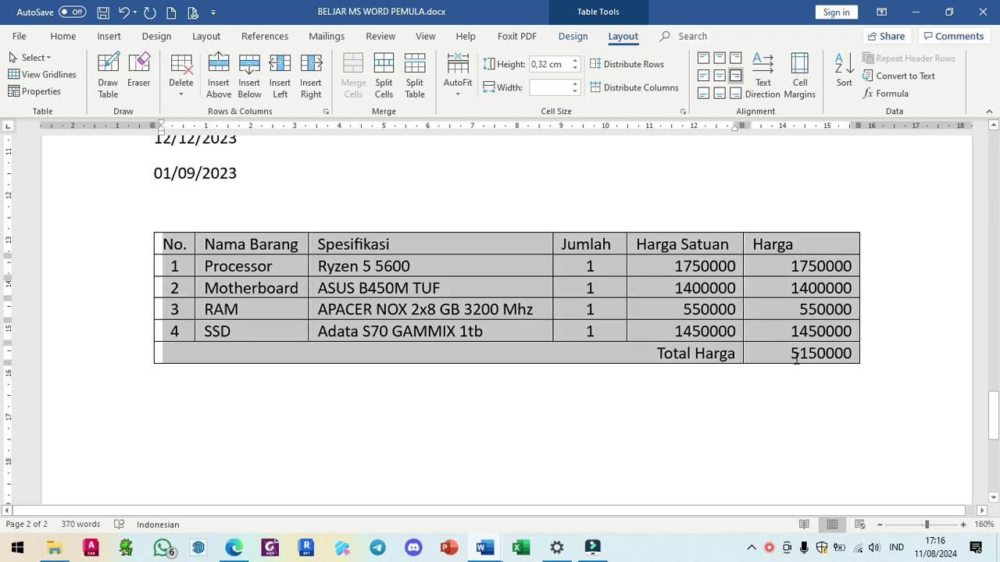
pyautogui.click(504, 263)
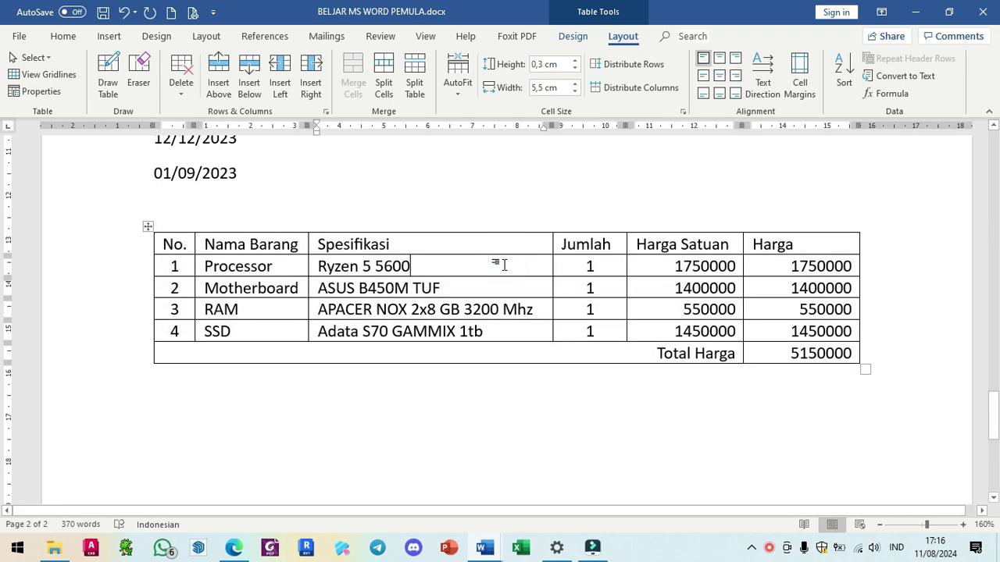
pyautogui.click(147, 226)
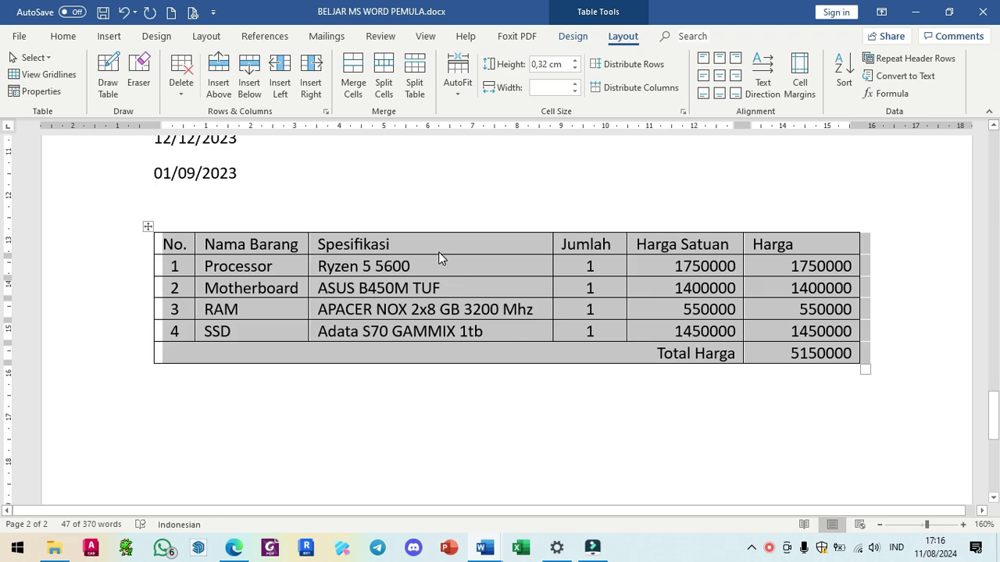
pyautogui.click(574, 38)
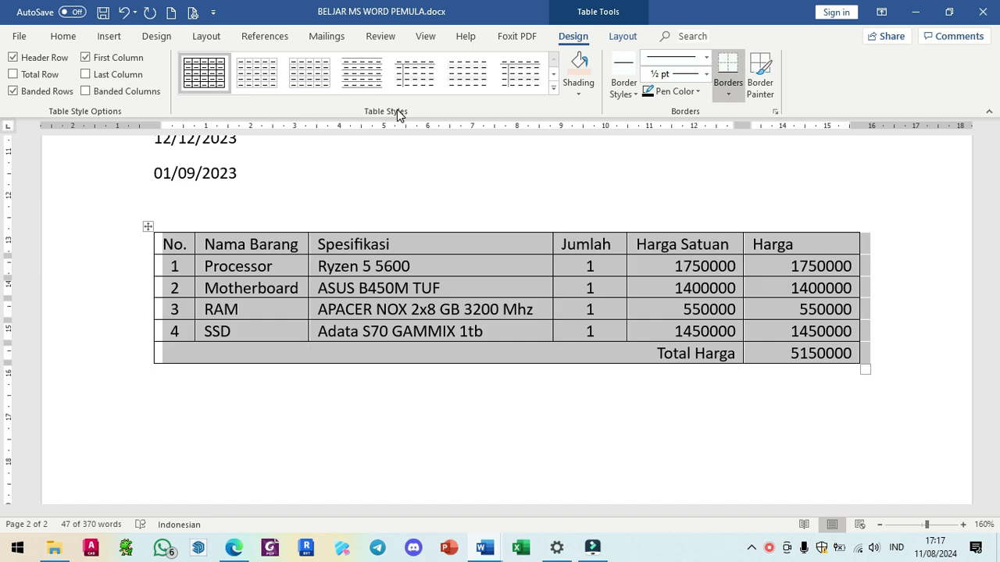
pyautogui.scroll(3, 412, 199)
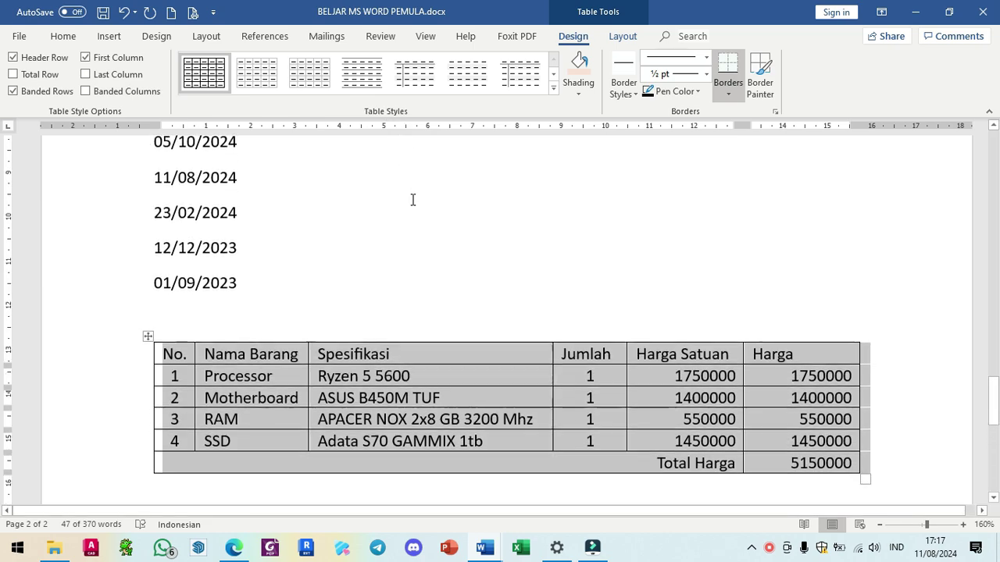
pyautogui.click(555, 91)
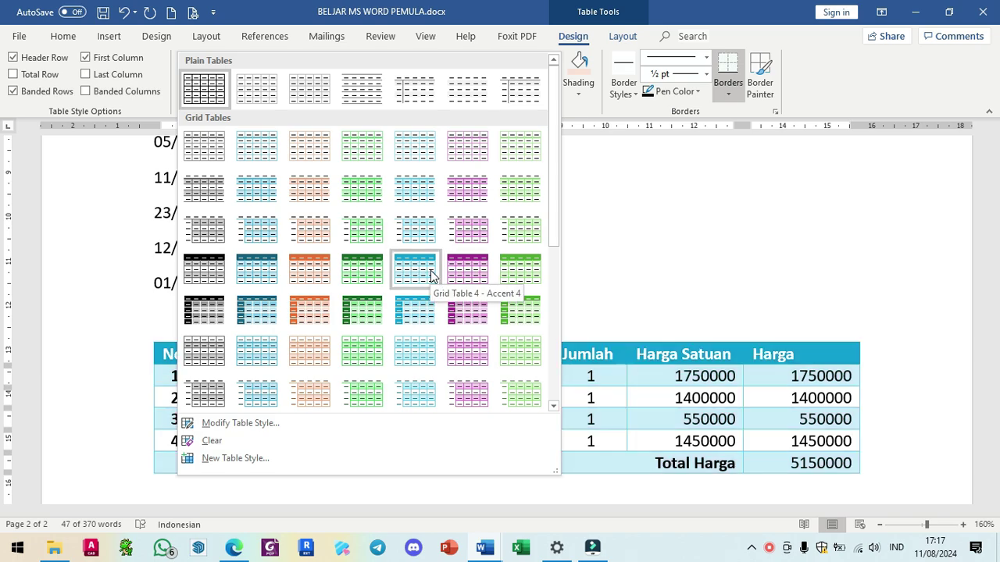
pyautogui.click(463, 276)
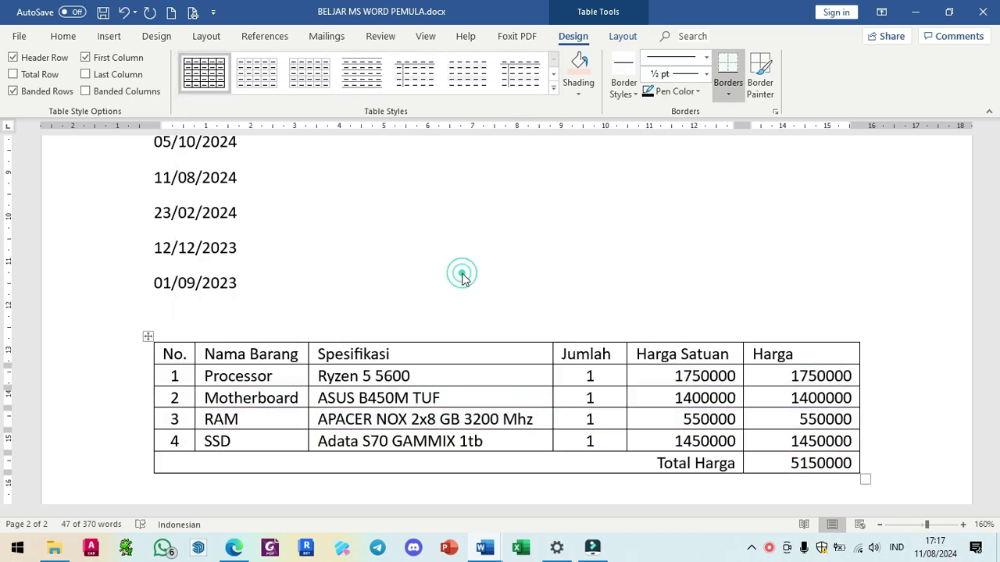
pyautogui.click(463, 273)
pyautogui.scroll(-2, 463, 274)
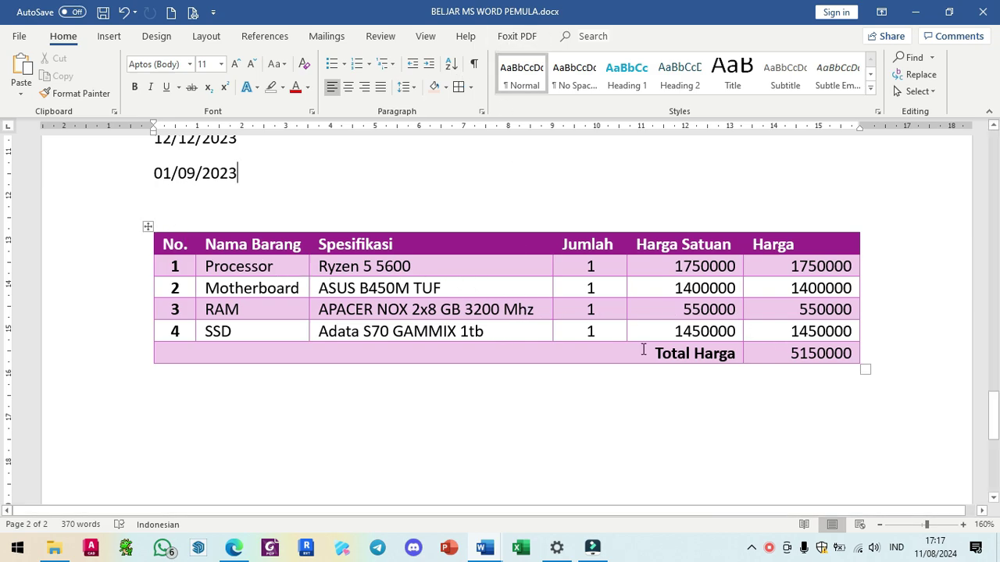
# - Select the whole item table, look through the table styles again and undo the applied purple style
pyautogui.click(148, 227)
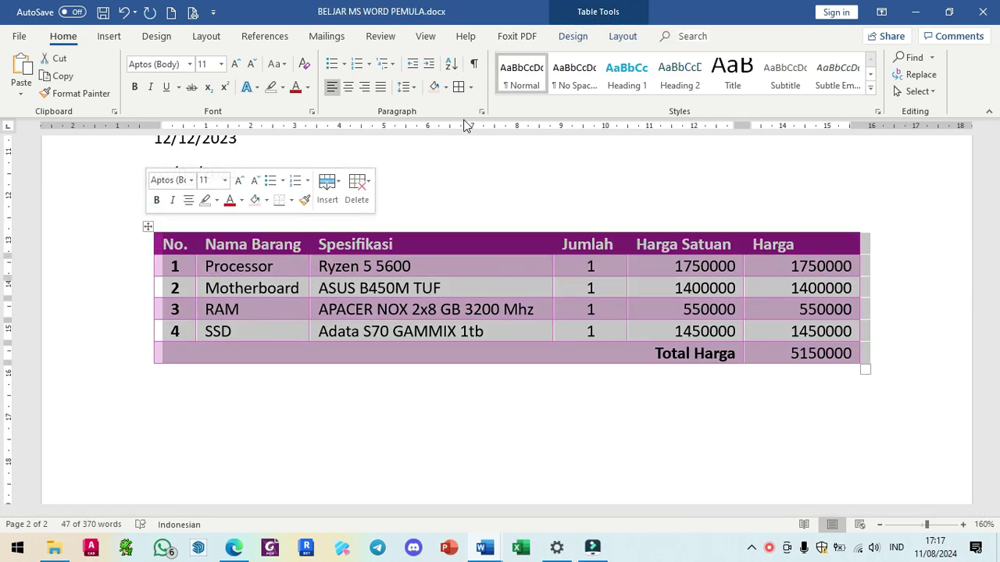
pyautogui.click(573, 36)
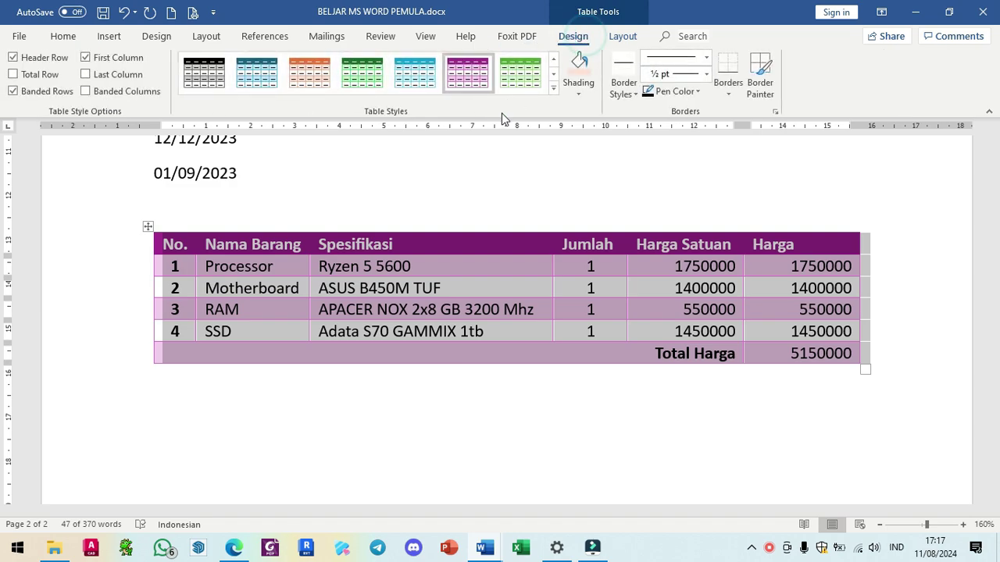
pyautogui.click(553, 89)
pyautogui.click(725, 266)
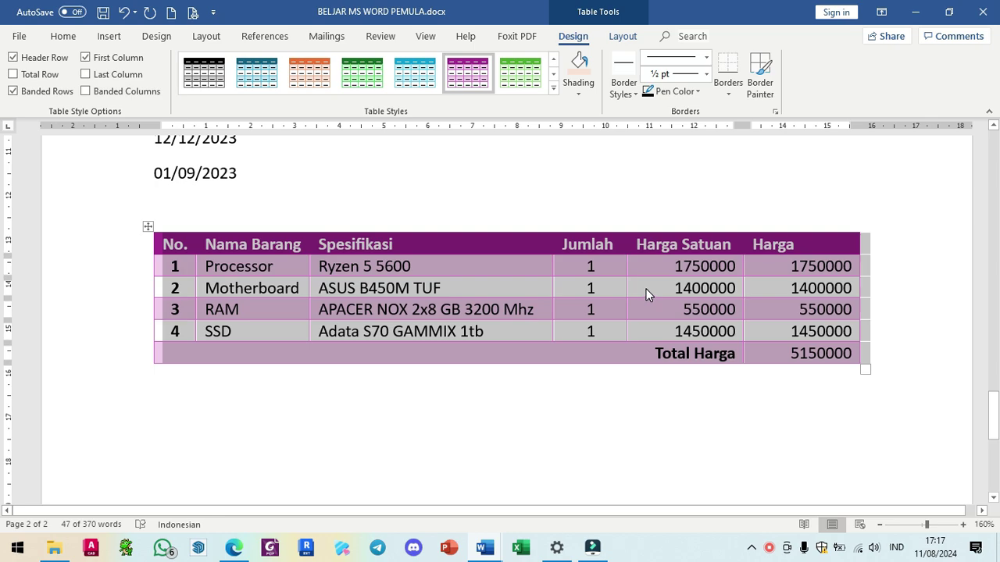
pyautogui.click(124, 13)
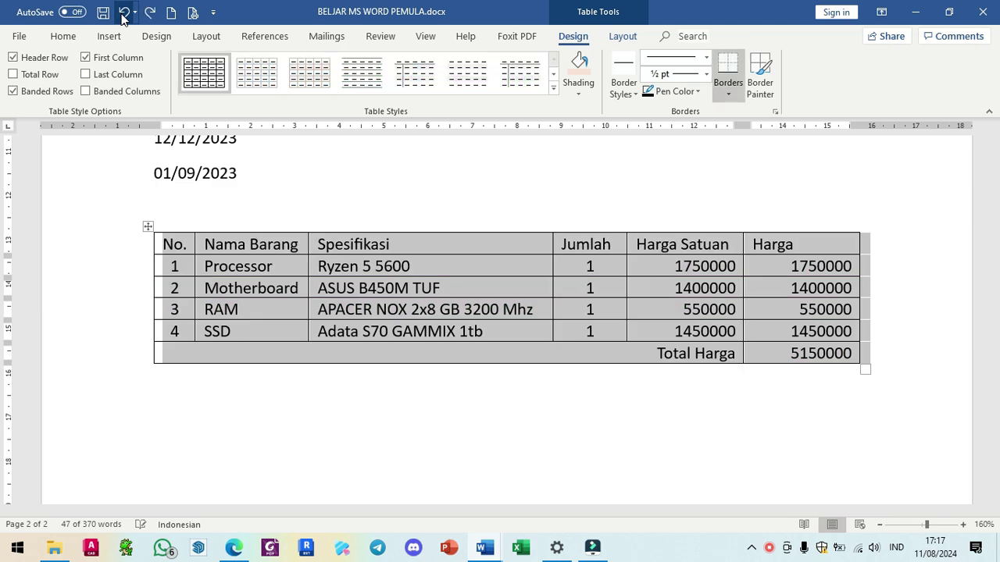
# - Shade the table's header row, from No. to Harga, in yellow
pyautogui.click(338, 267)
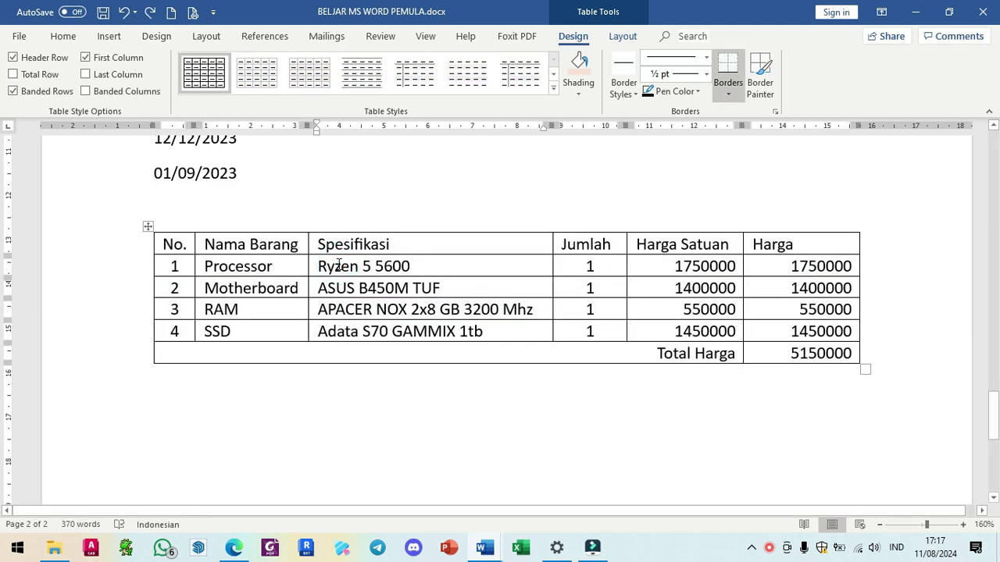
pyautogui.click(163, 244)
pyautogui.moveTo(163, 244); pyautogui.dragTo(785, 257)
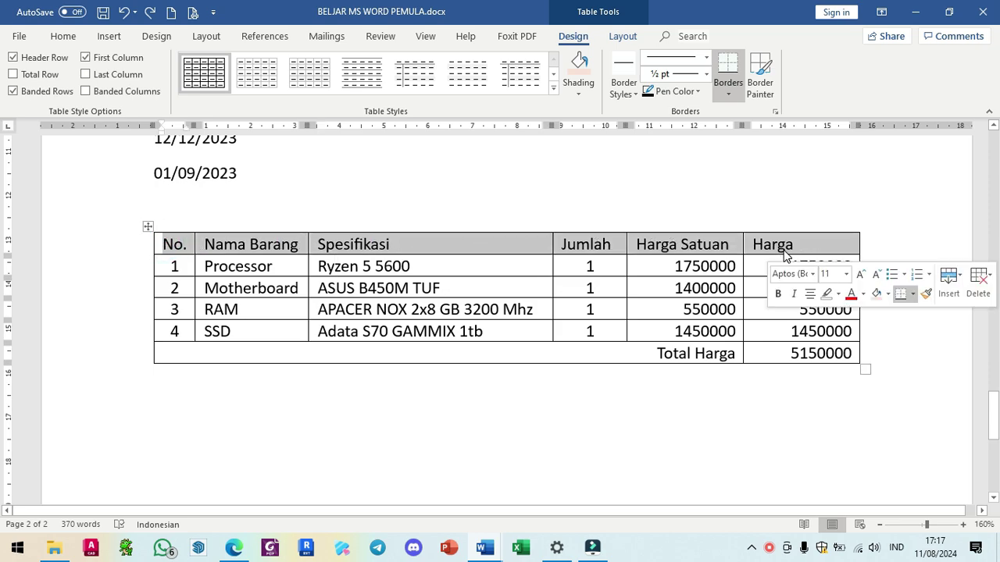
pyautogui.click(581, 94)
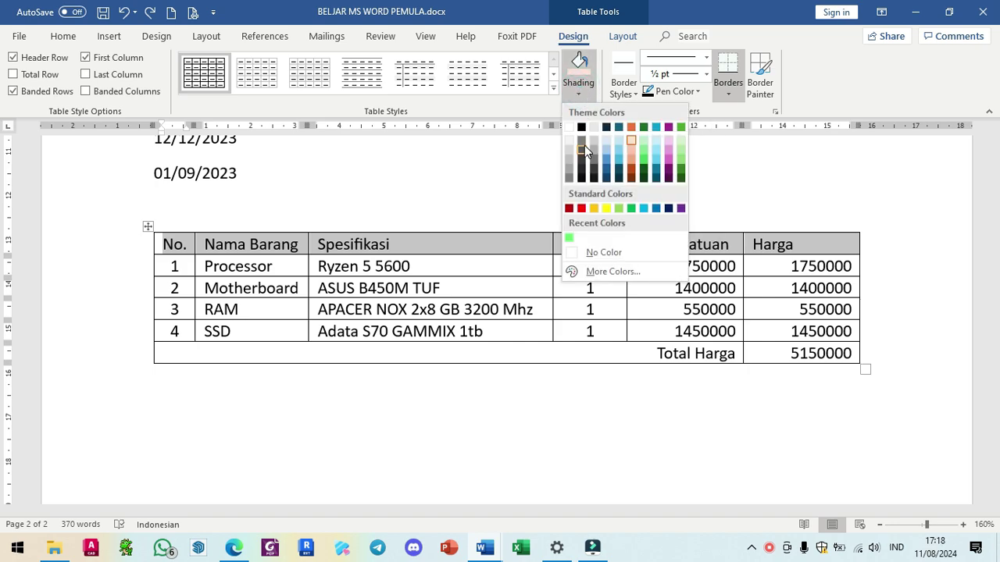
pyautogui.click(607, 209)
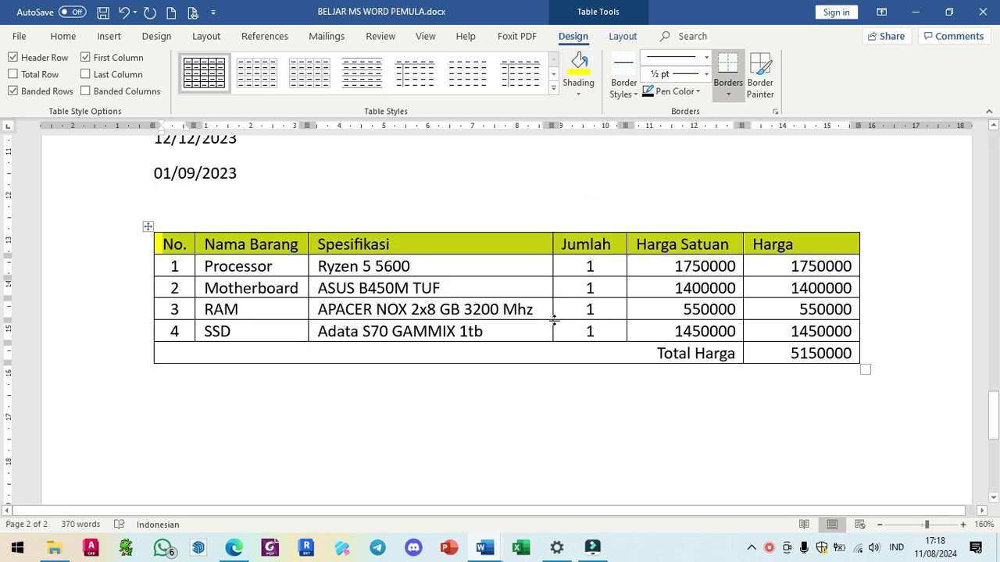
pyautogui.click(550, 354)
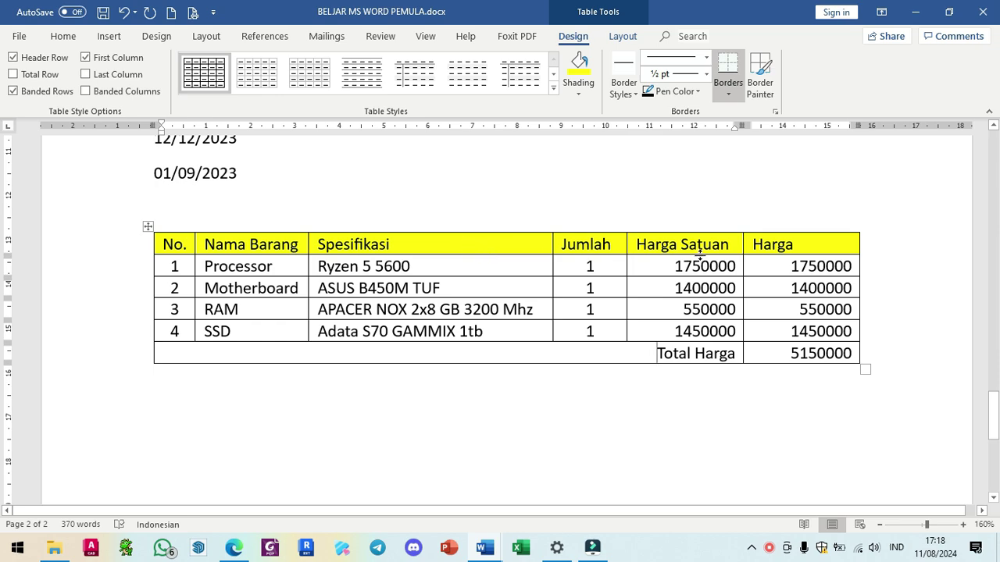
pyautogui.moveTo(804, 241); pyautogui.dragTo(178, 245)
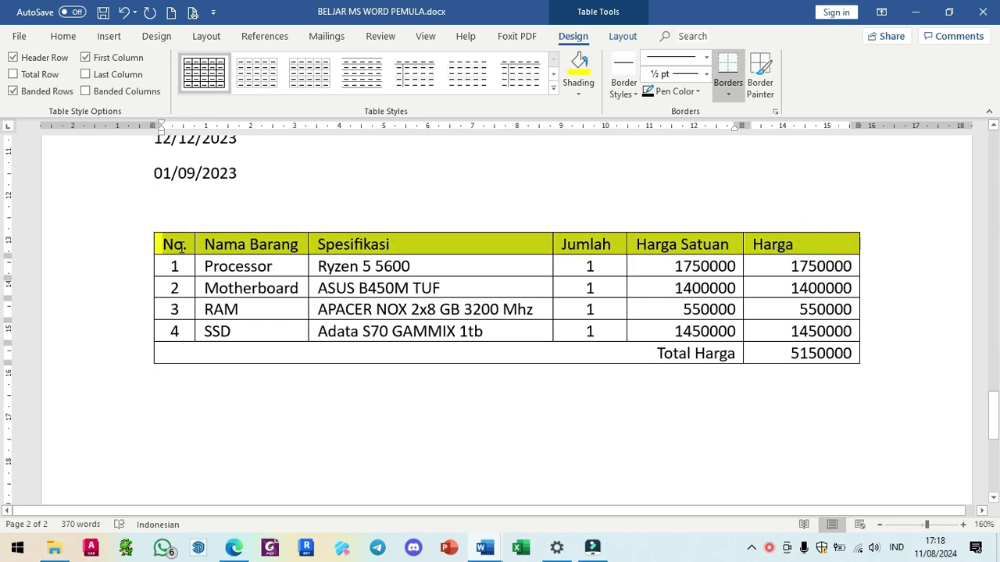
pyautogui.click(270, 334)
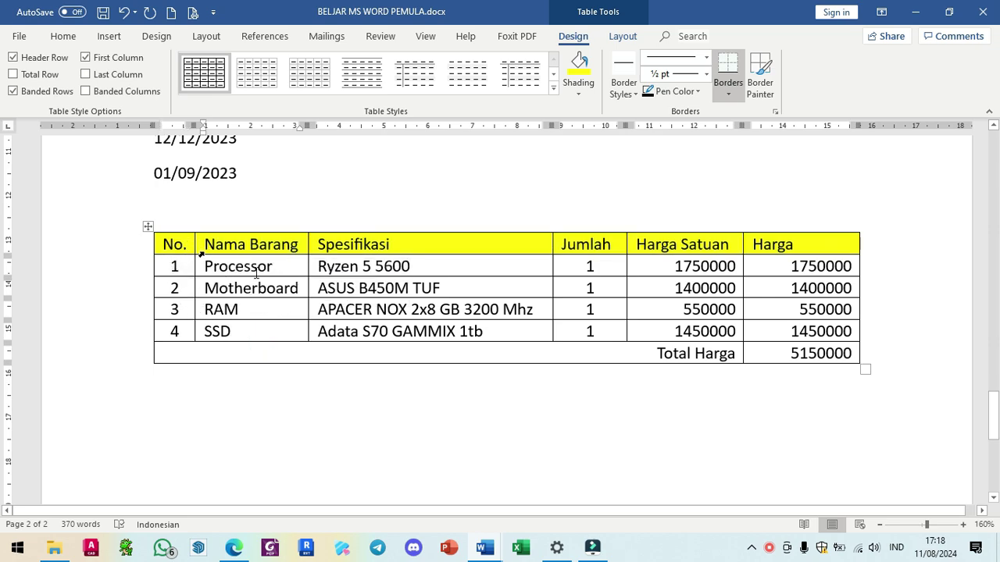
pyautogui.click(542, 351)
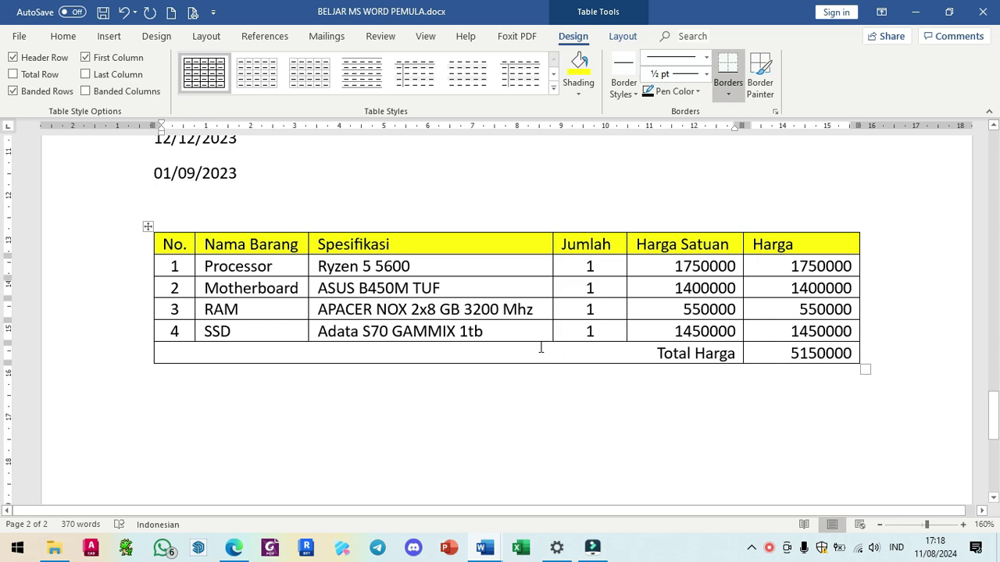
pyautogui.click(768, 548)
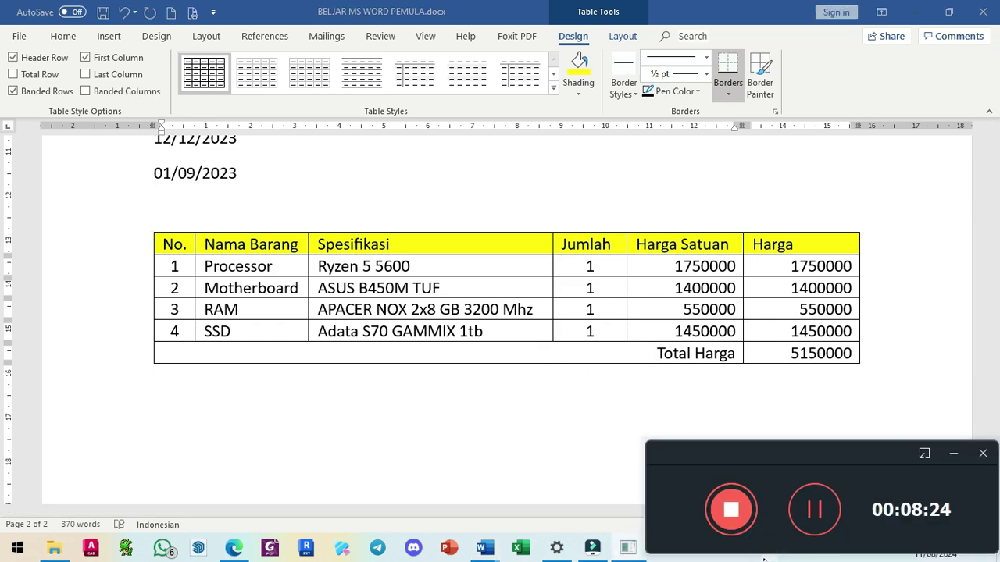
pyautogui.click(809, 523)
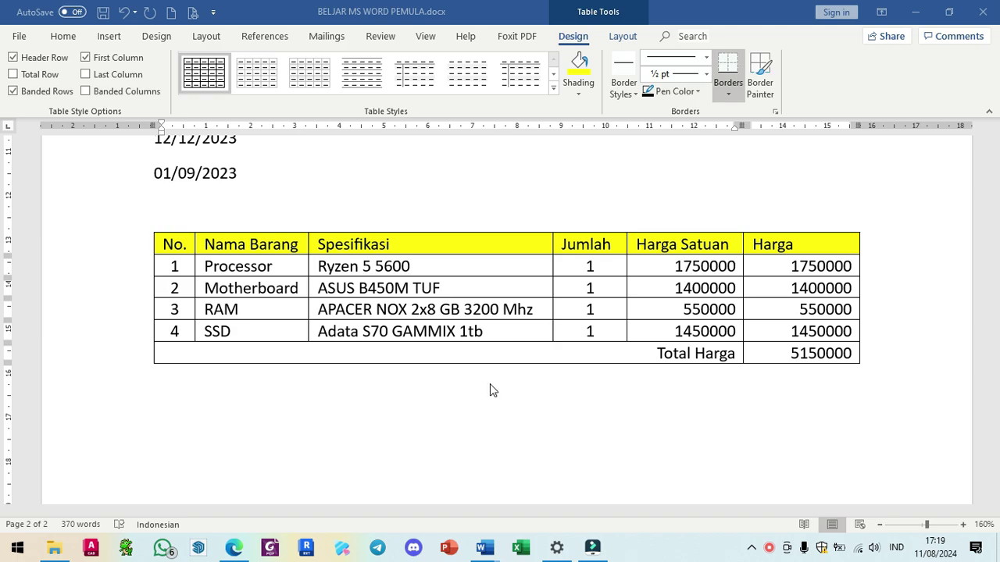
# - Start a new line reading "Materi 6:" directly below the heading "Materi 5: Membuat Tabel"
pyautogui.scroll(15, 491, 391)
pyautogui.scroll(10, 490, 391)
pyautogui.scroll(-3, 491, 391)
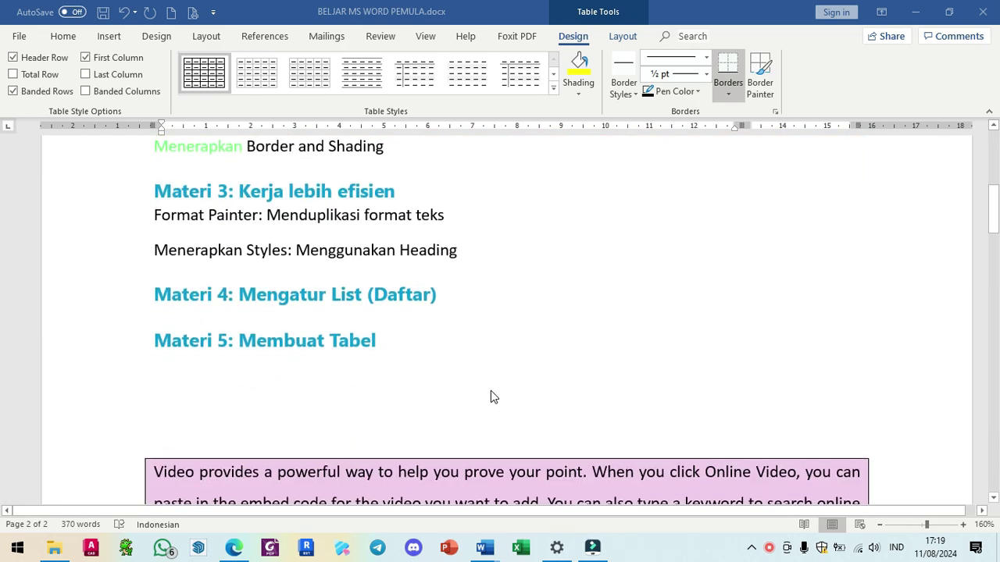
pyautogui.click(403, 336)
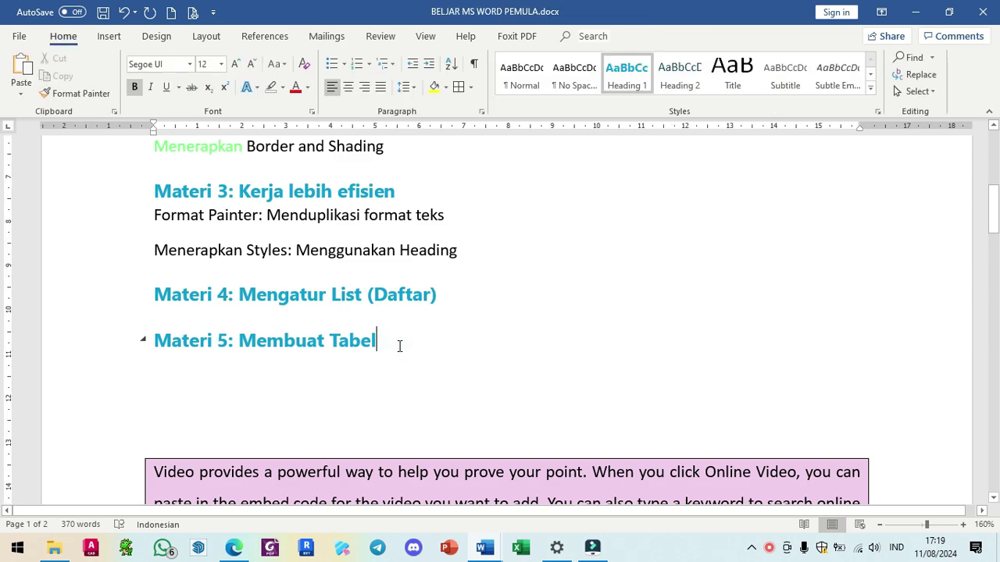
pyautogui.press('Return')
pyautogui.write('Mat')
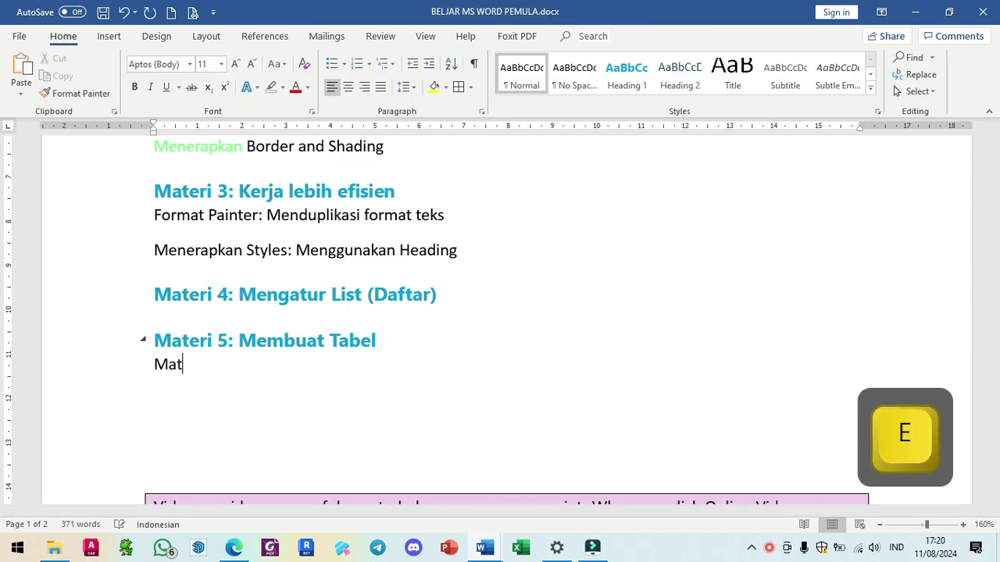
pyautogui.write('eri 6:')
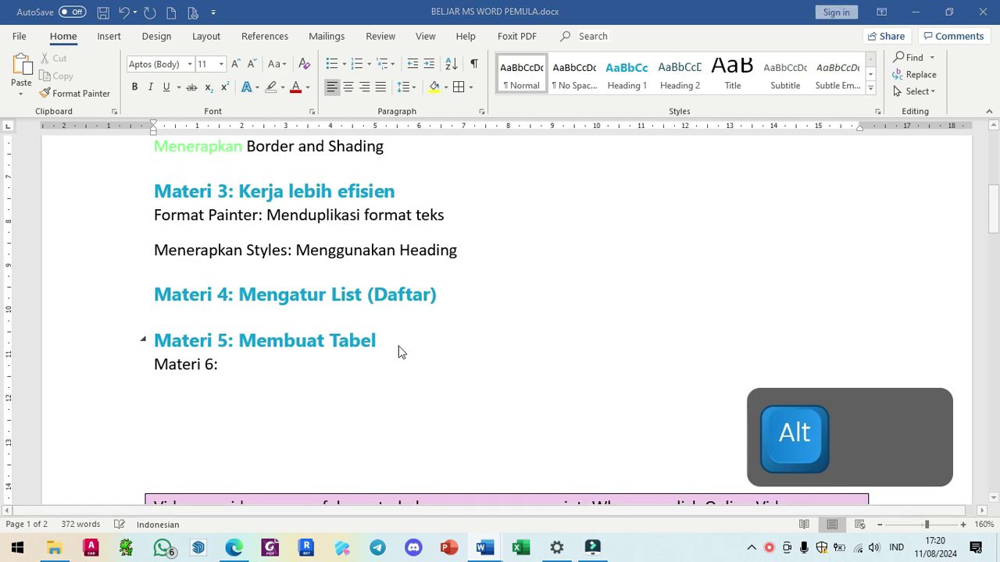
# - Check the Materi 6 title in the other Word document, complete the line with "Mengatur Tampilan Page" and start a new paragraph
pyautogui.hotkey('alt', 'Tab')
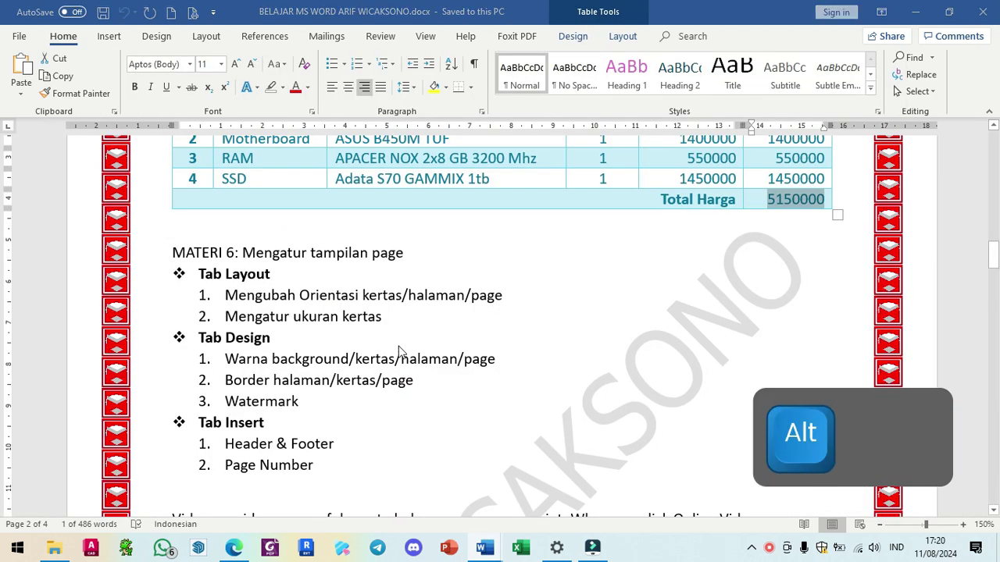
pyautogui.hotkey('alt', 'Tab')
pyautogui.write('Mengatur ')
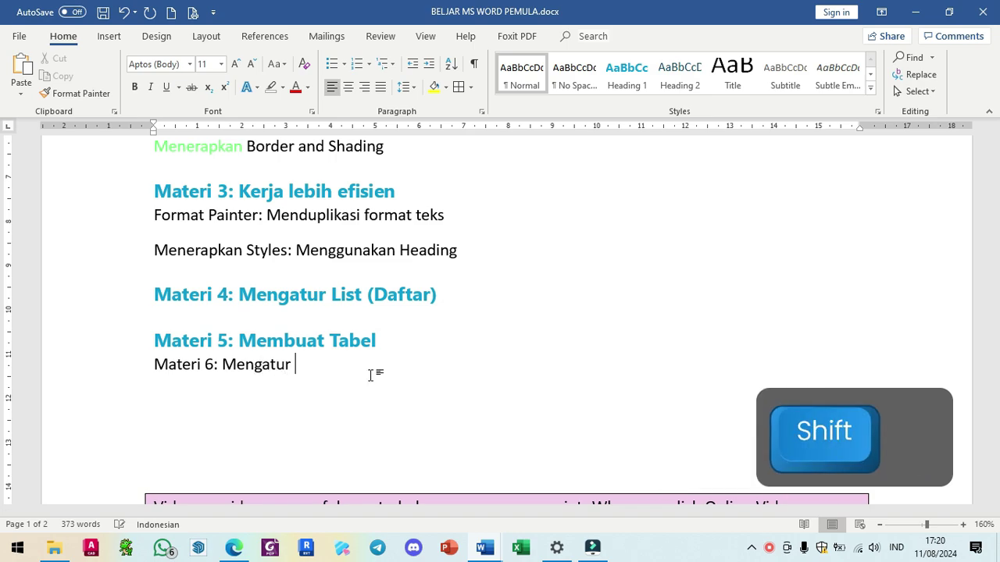
pyautogui.write('Tampilan Page')
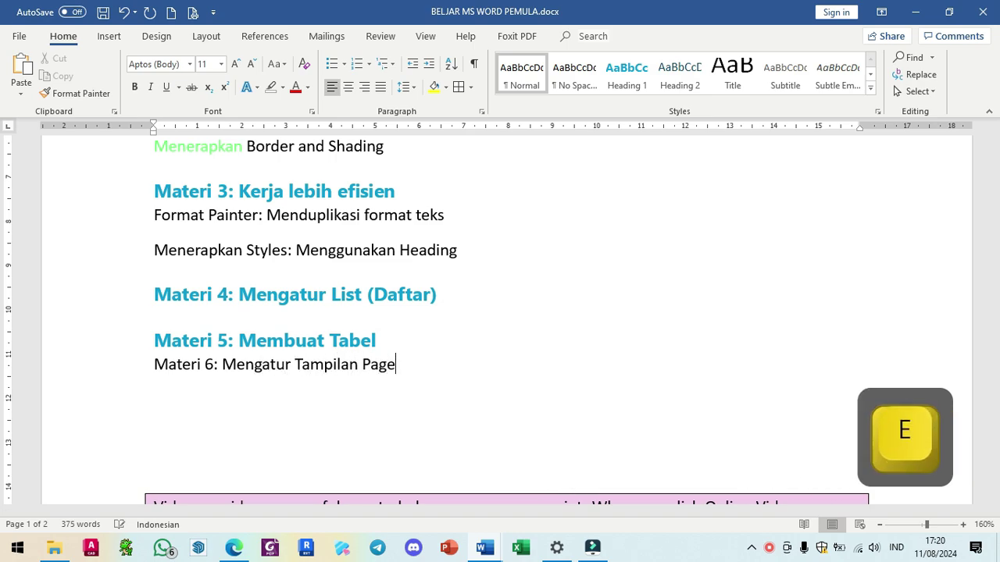
pyautogui.press('Return')
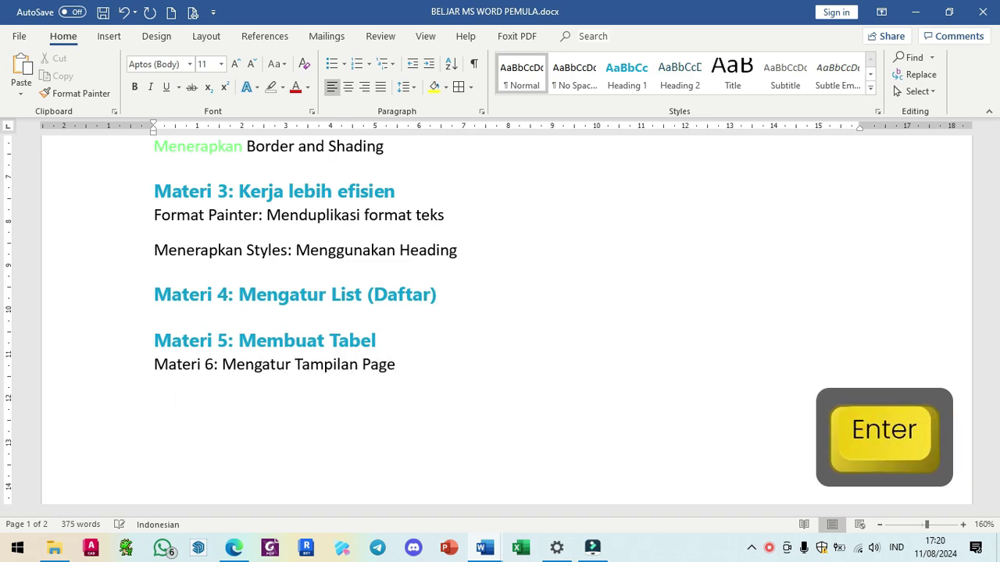
# - Switch to the other Word document and copy its Materi 6 list from "Mengubah Orientasi kertas/halaman/page" through "Page Number"
pyautogui.hotkey('alt', 'Tab')
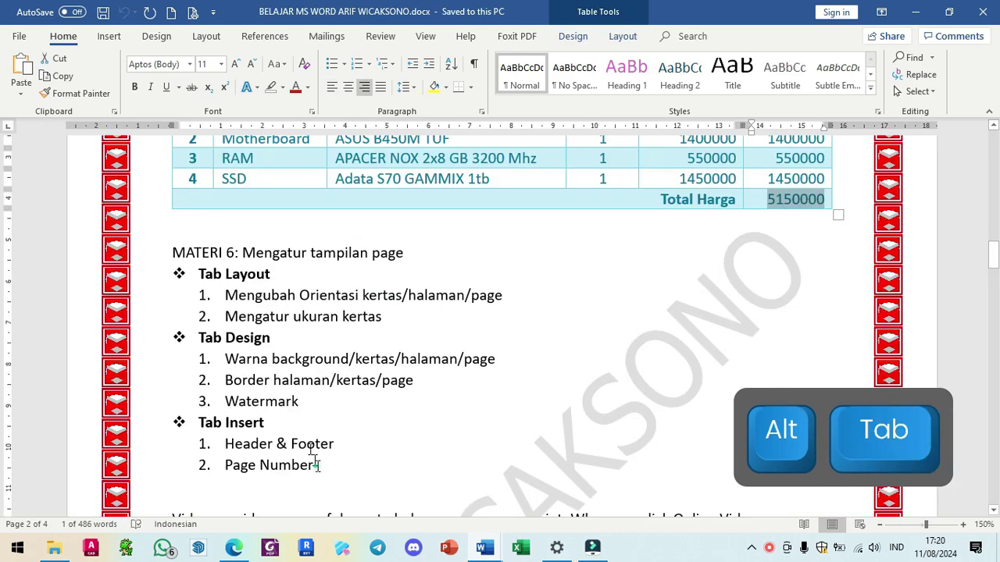
pyautogui.moveTo(319, 464); pyautogui.dragTo(204, 297)
pyautogui.hotkey('ctrl', 'c')
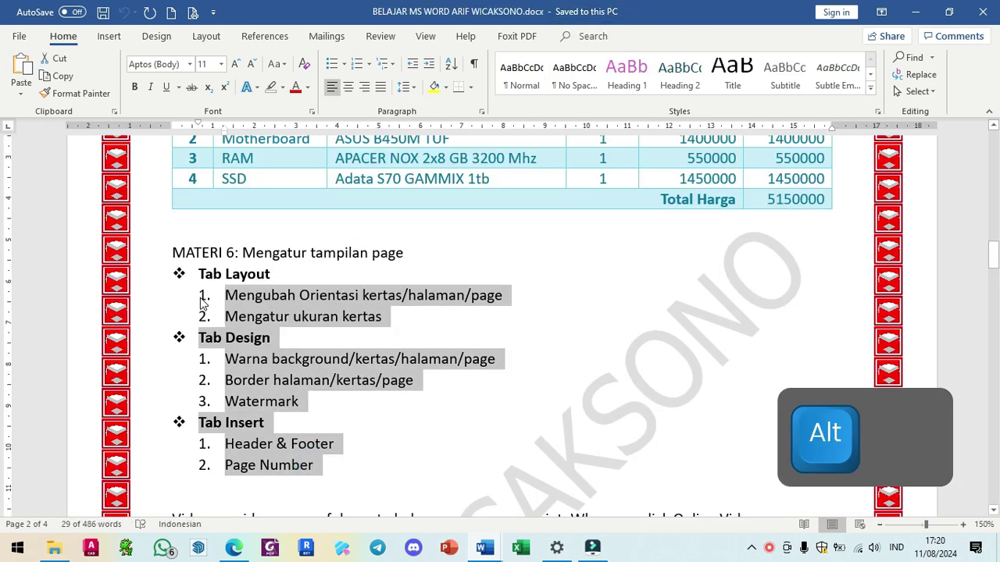
# - Return to BELJAR MS WORD PEMULA.docx and paste the copied list as text only below the Materi 6 line
pyautogui.hotkey('alt', 'Tab')
pyautogui.click(224, 386)
pyautogui.click(21, 89)
pyautogui.click(83, 133)
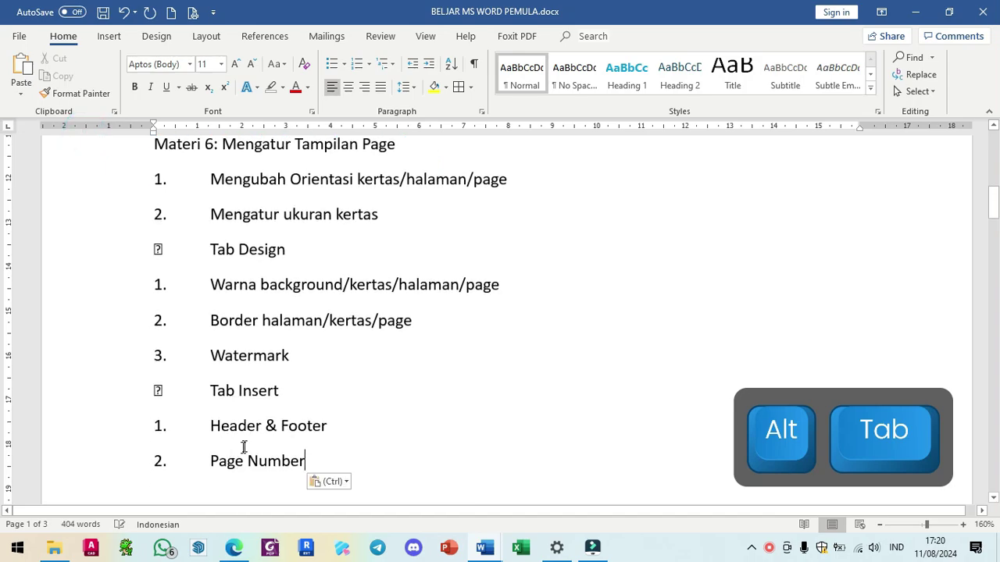
# - Remove the leading numbers from the pasted "Page Number" and "Header & Footer" lines and delete the "Tab Insert" line
pyautogui.click(161, 460)
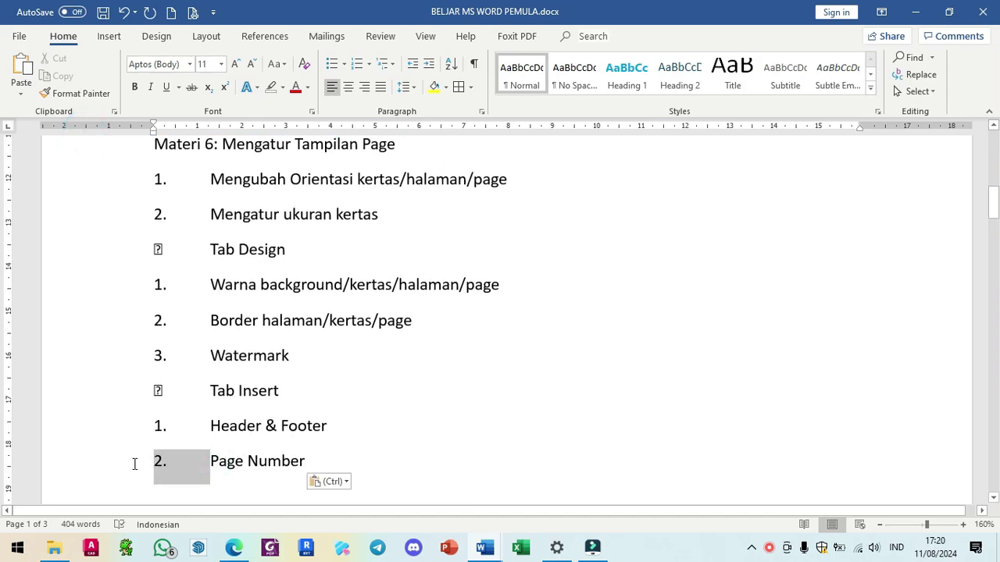
pyautogui.press('BackSpace')
pyautogui.click(199, 420)
pyautogui.press('BackSpace')
pyautogui.click(209, 391)
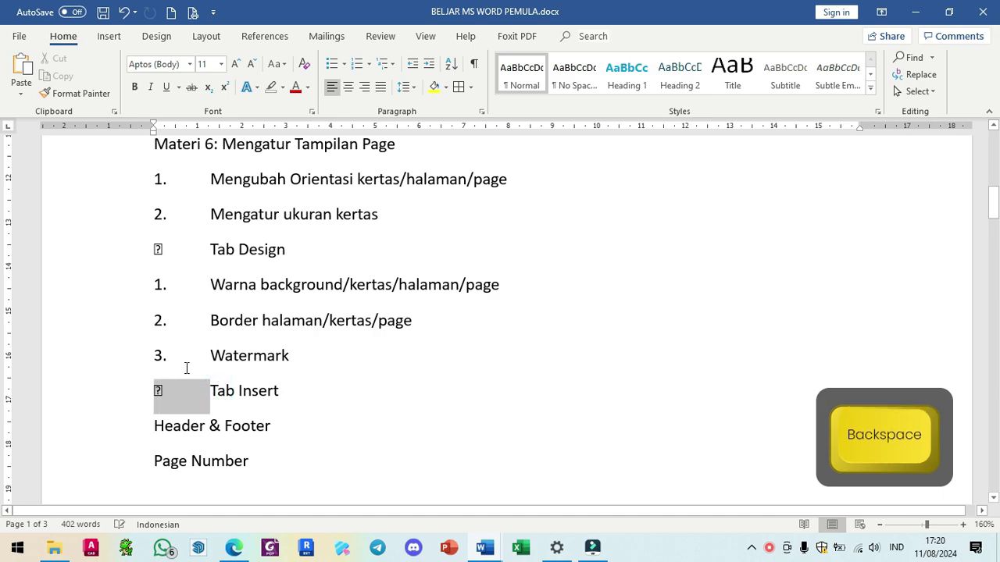
pyautogui.press('BackSpace')
pyautogui.moveTo(228, 390); pyautogui.dragTo(107, 389)
pyautogui.press('BackSpace')
# - Remove the leading numbers from the "Watermark", "Border halaman" and "Warna background" lines and delete the "Tab Design" line
pyautogui.click(208, 357)
pyautogui.press('BackSpace')
pyautogui.click(213, 320)
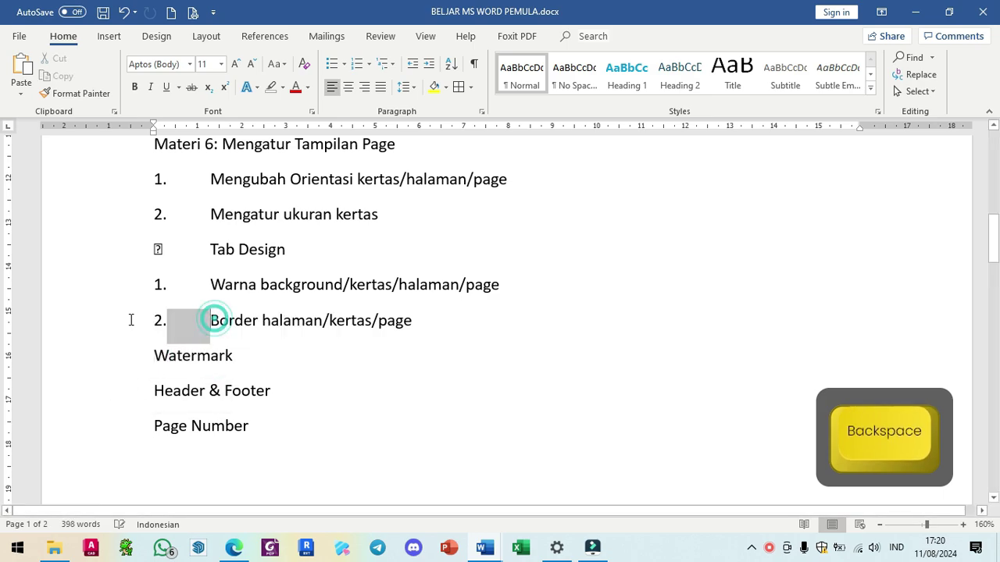
pyautogui.press('BackSpace')
pyautogui.click(212, 285)
pyautogui.press('BackSpace')
pyautogui.moveTo(289, 255)
pyautogui.mouseDown()
pyautogui.moveTo(127, 252)
pyautogui.moveTo(196, 239)
pyautogui.mouseUp()
pyautogui.press('BackSpace')
# - Remove the leading numbers from the "Mengatur ukuran kertas" and "Mengubah Orientasi kertas/halaman/page" lines
pyautogui.click(213, 214)
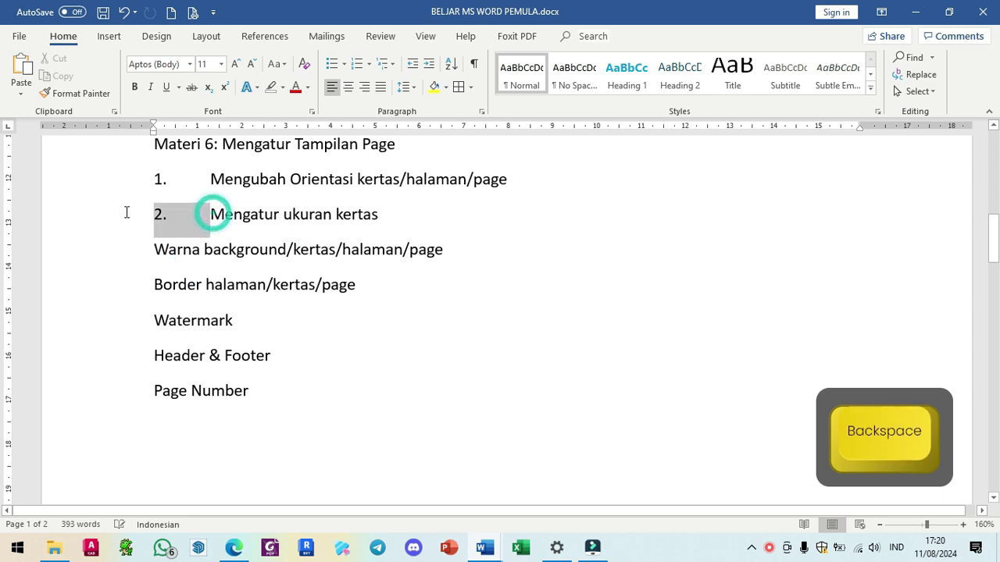
pyautogui.press('BackSpace')
pyautogui.click(217, 182)
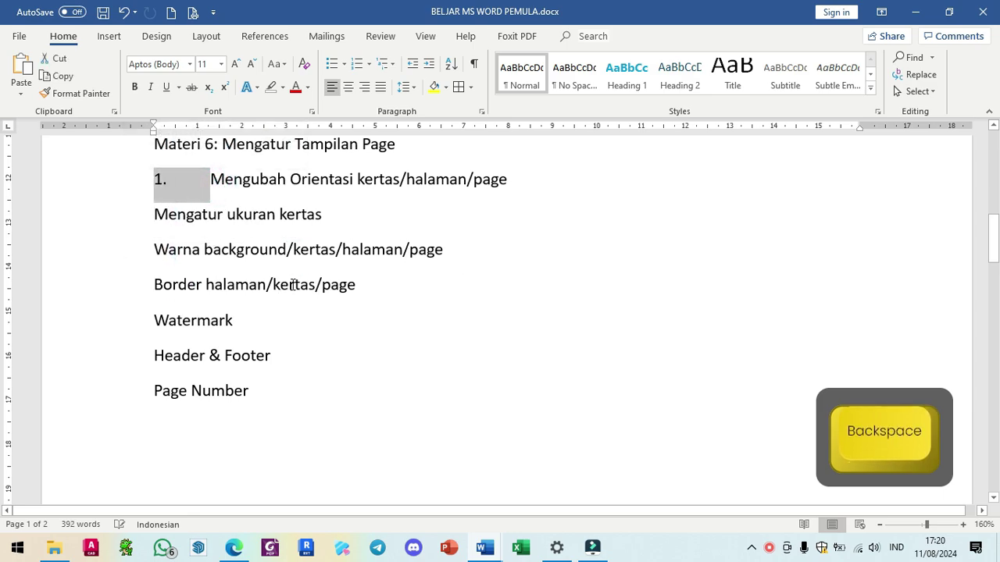
pyautogui.press('BackSpace')
# - Apply the Heading 1 style to the title line "Materi 6: Mengatur Tampilan Page"
pyautogui.scroll(3, 308, 388)
pyautogui.click(177, 253)
pyautogui.click(626, 75)
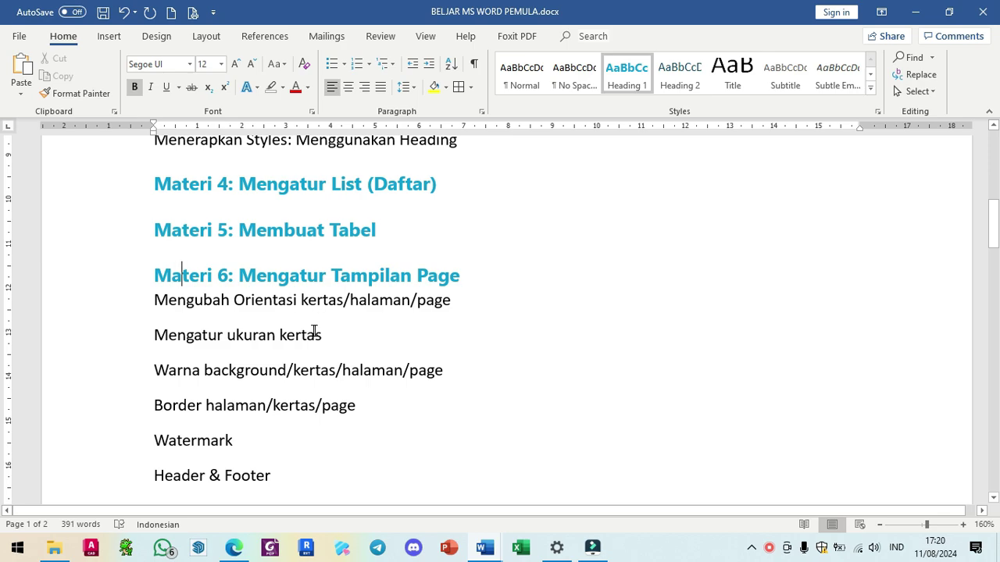
# - Change the document's page orientation to Landscape with whole pages in view
pyautogui.click(279, 299)
pyautogui.click(184, 301)
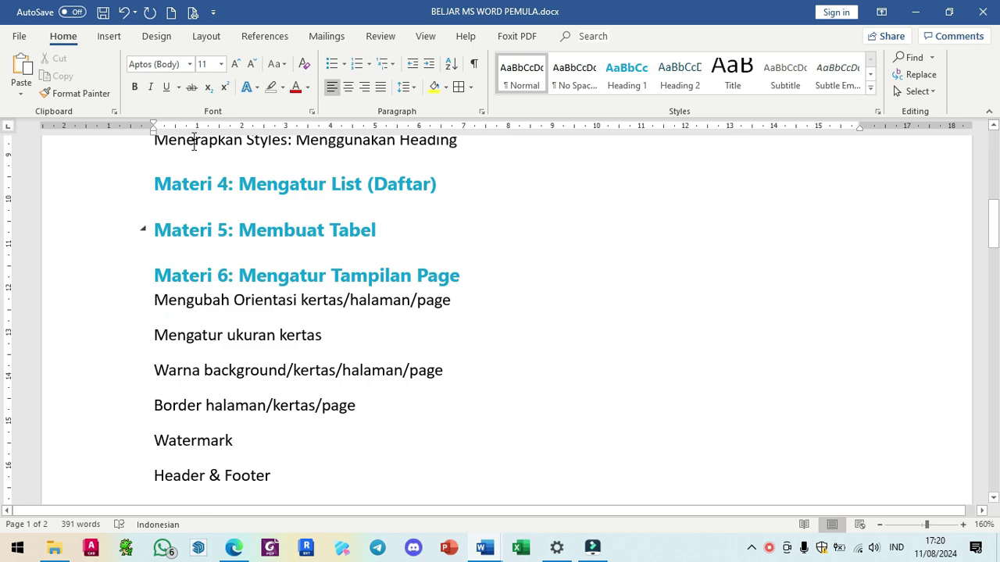
pyautogui.click(208, 36)
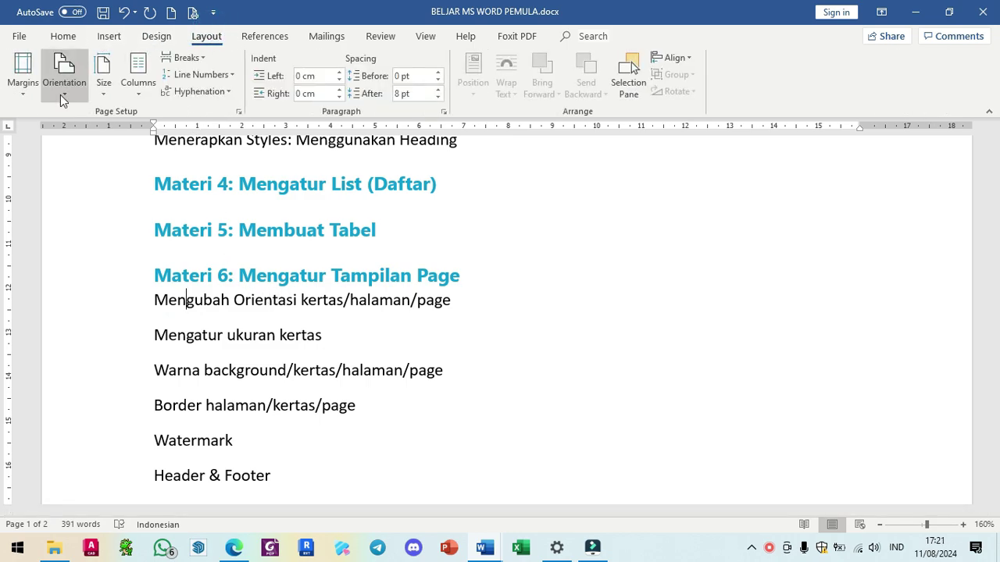
pyautogui.click(63, 71)
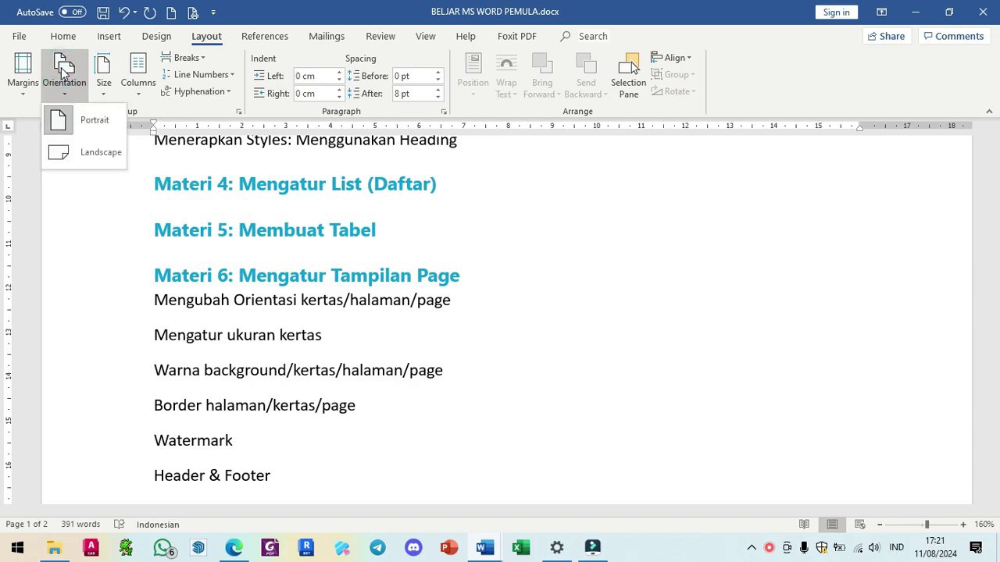
pyautogui.click(311, 238)
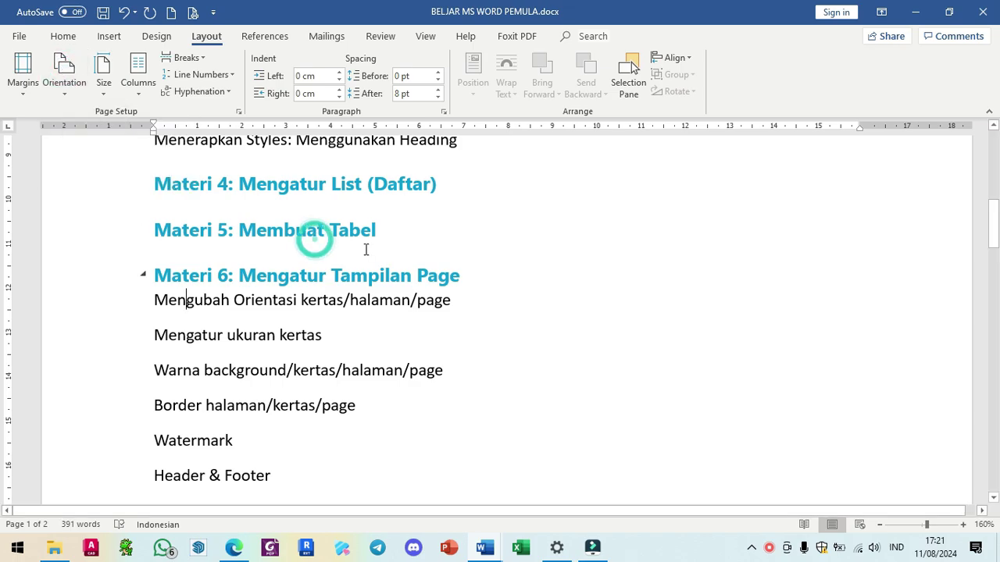
pyautogui.keyDown('ctrl'); pyautogui.scroll(-10, 313, 246); pyautogui.keyUp('ctrl')
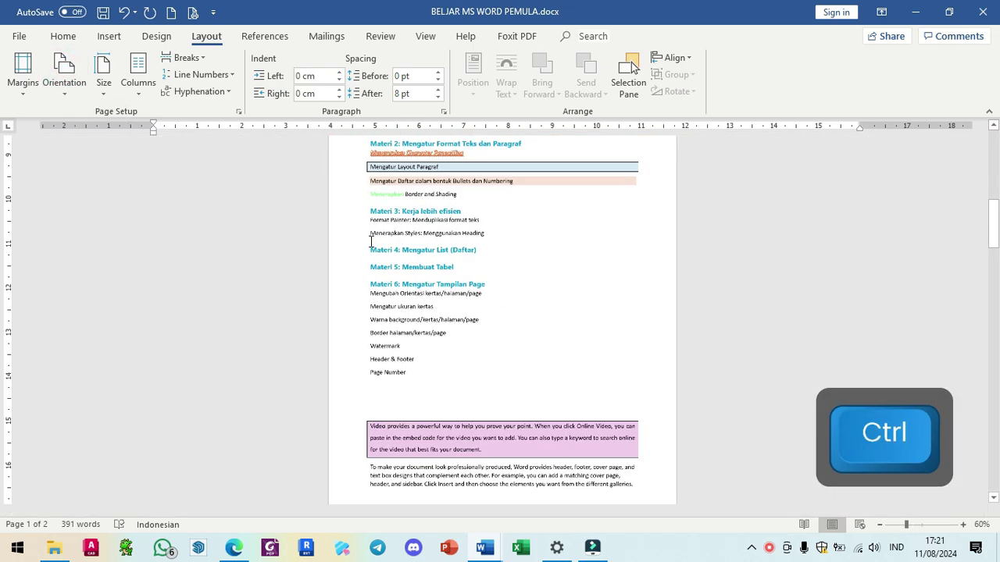
pyautogui.scroll(-3, 367, 242)
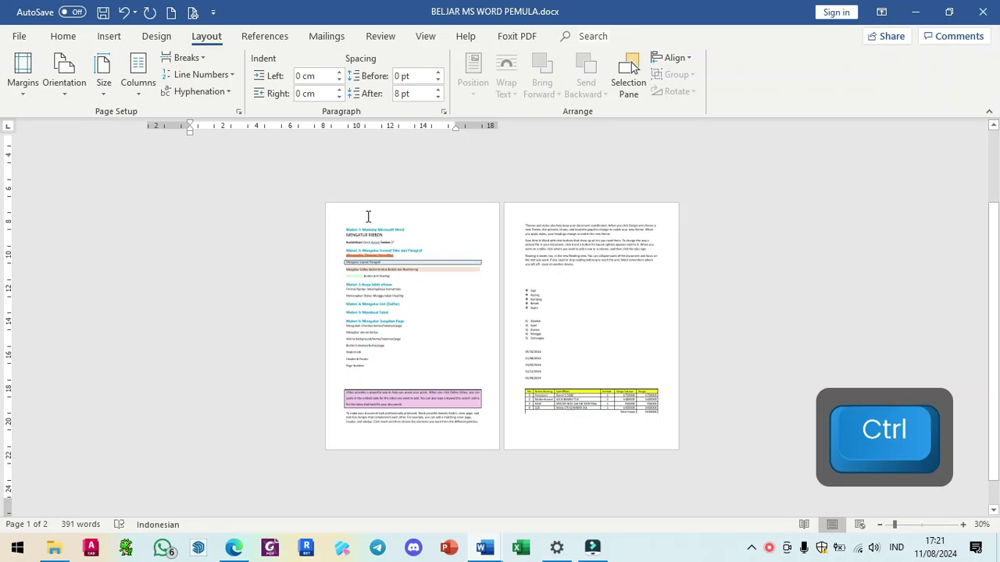
pyautogui.click(64, 74)
pyautogui.click(68, 157)
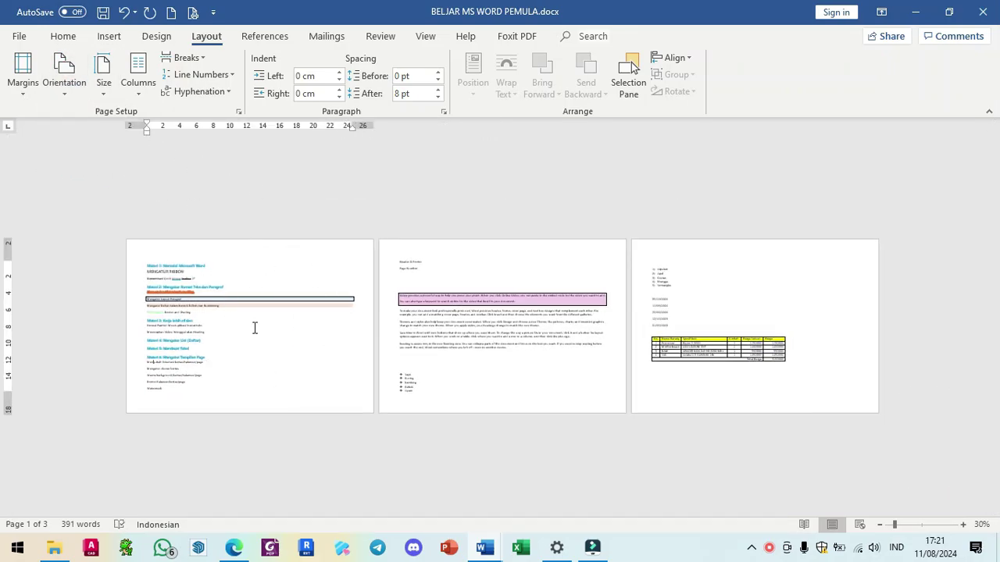
# - Set the document's page orientation back to Portrait
pyautogui.click(64, 79)
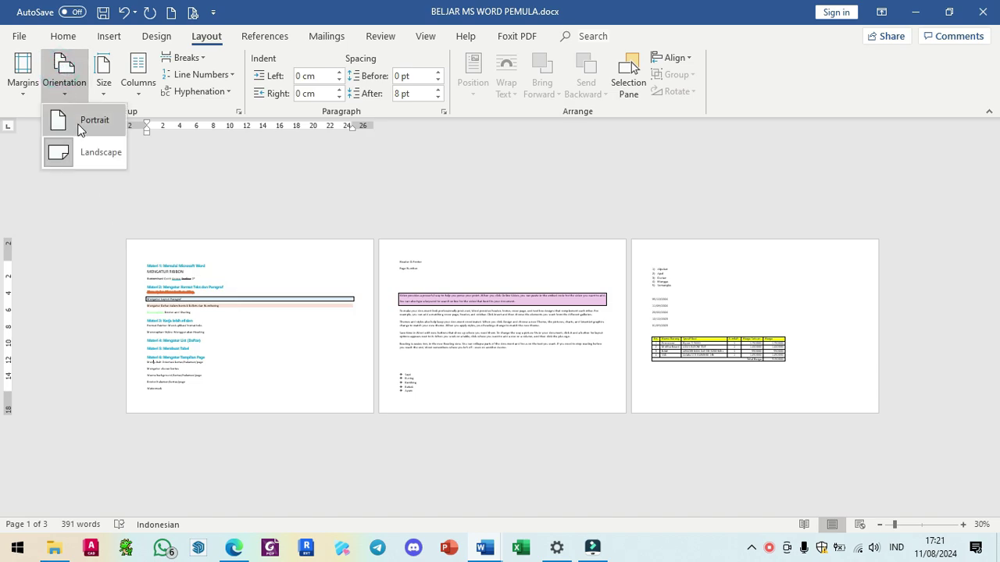
pyautogui.click(78, 127)
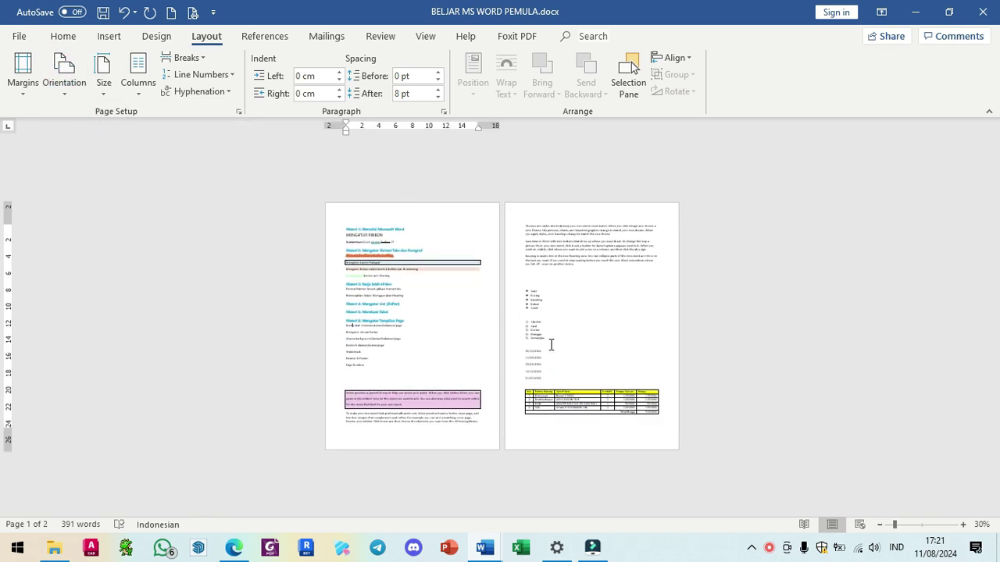
pyautogui.keyDown('ctrl'); pyautogui.scroll(6, 550, 344); pyautogui.keyUp('ctrl')
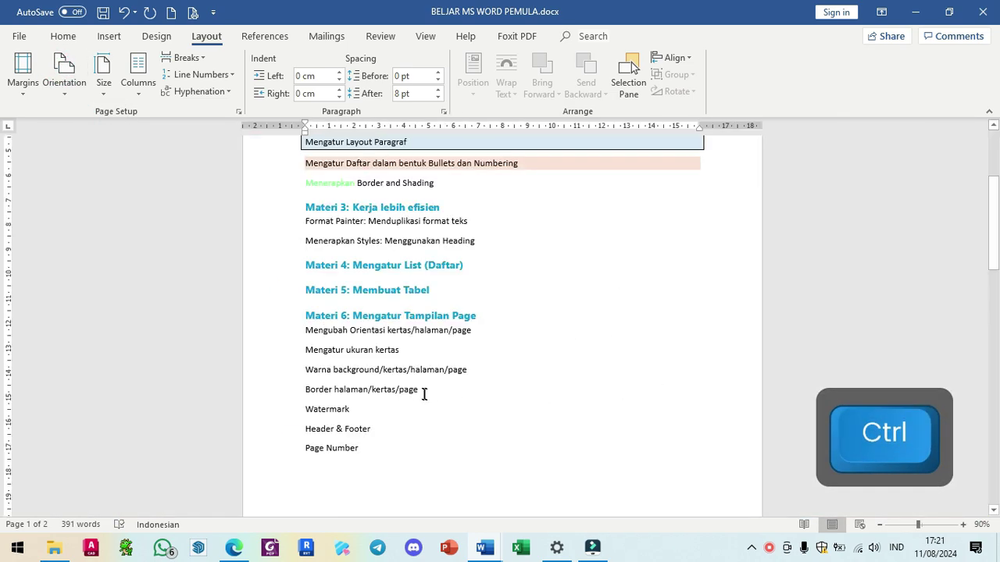
pyautogui.keyDown('ctrl'); pyautogui.scroll(4, 424, 395); pyautogui.keyUp('ctrl')
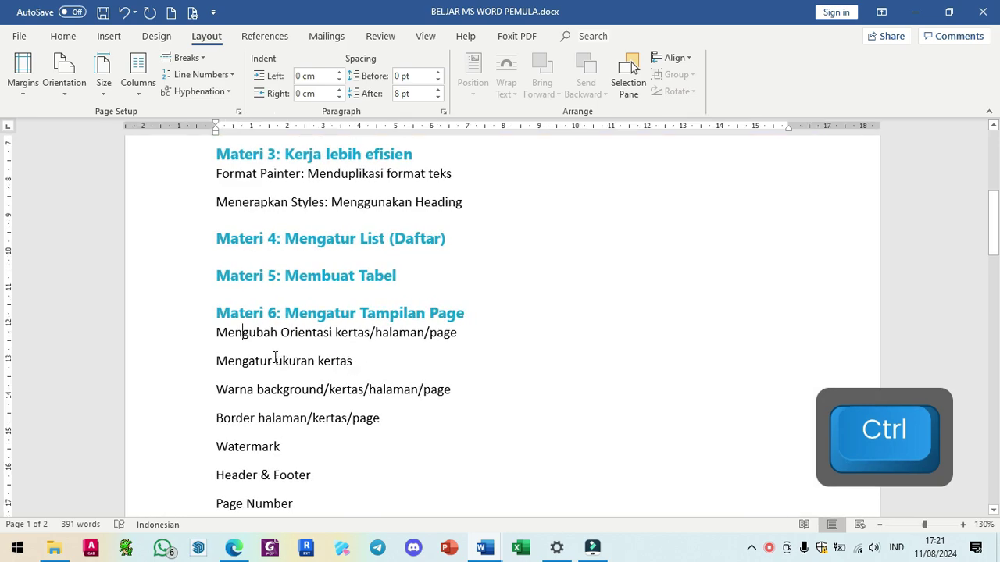
# - Look through the available paper sizes and set the document to Letter 8.5 x 11 in (216 x 279 mm)
pyautogui.click(103, 84)
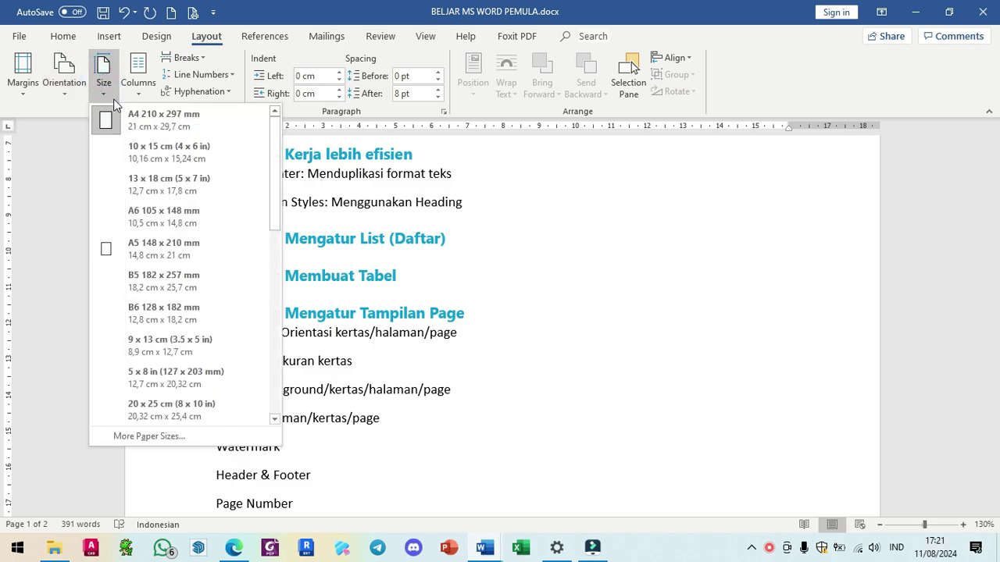
pyautogui.scroll(-3, 142, 313)
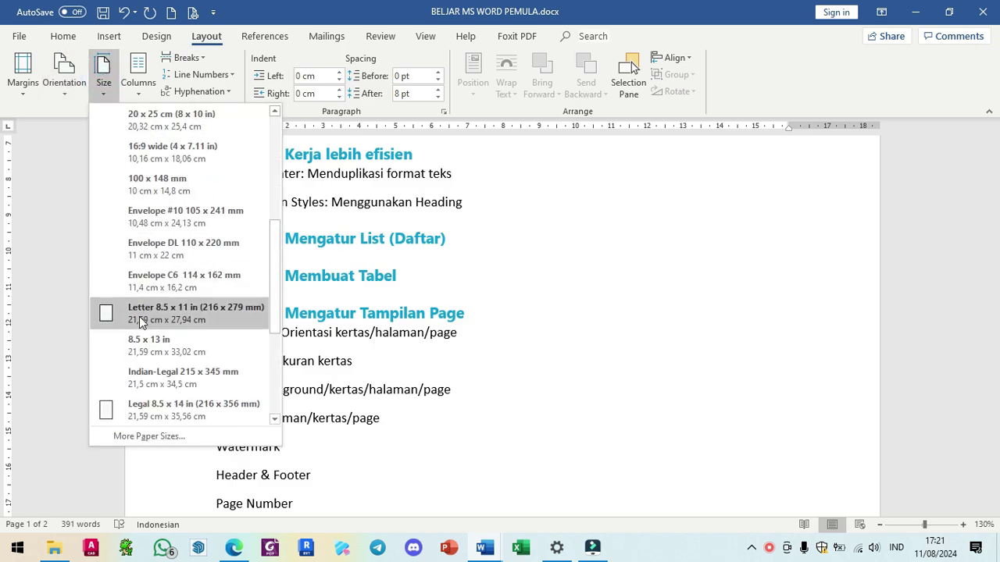
pyautogui.scroll(3, 140, 313)
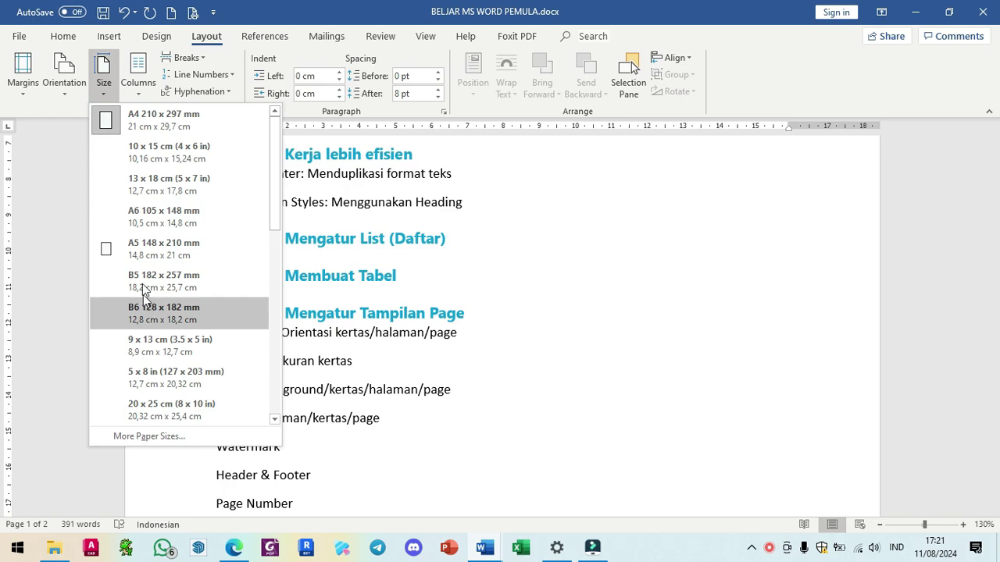
pyautogui.scroll(-3, 152, 344)
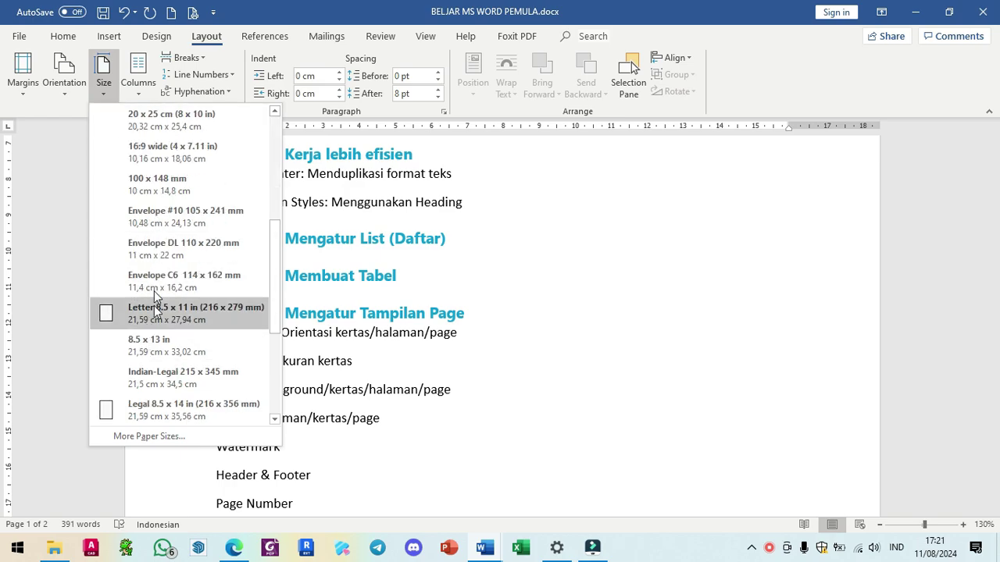
pyautogui.scroll(3, 157, 215)
pyautogui.scroll(2, 153, 389)
pyautogui.scroll(-3, 152, 389)
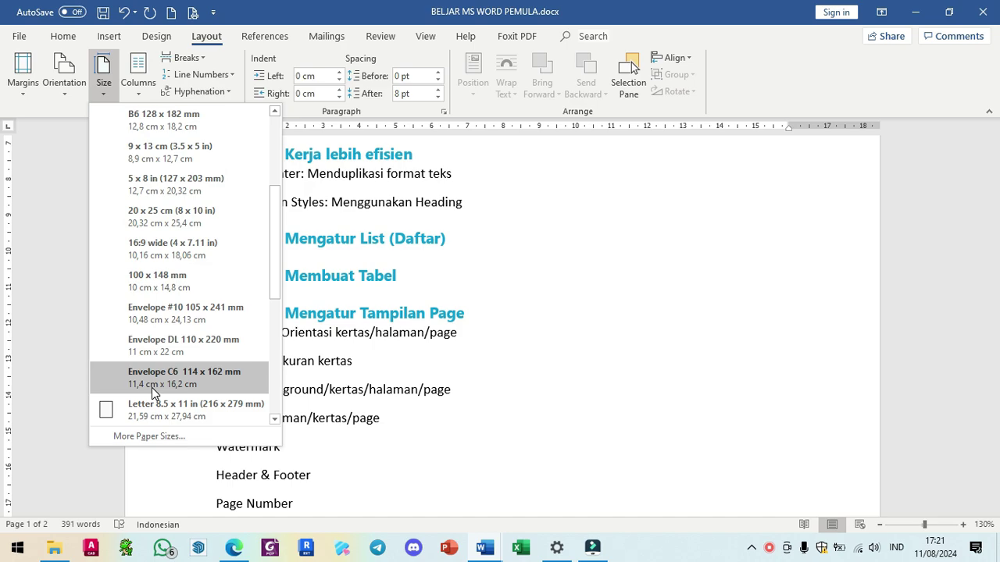
pyautogui.click(152, 408)
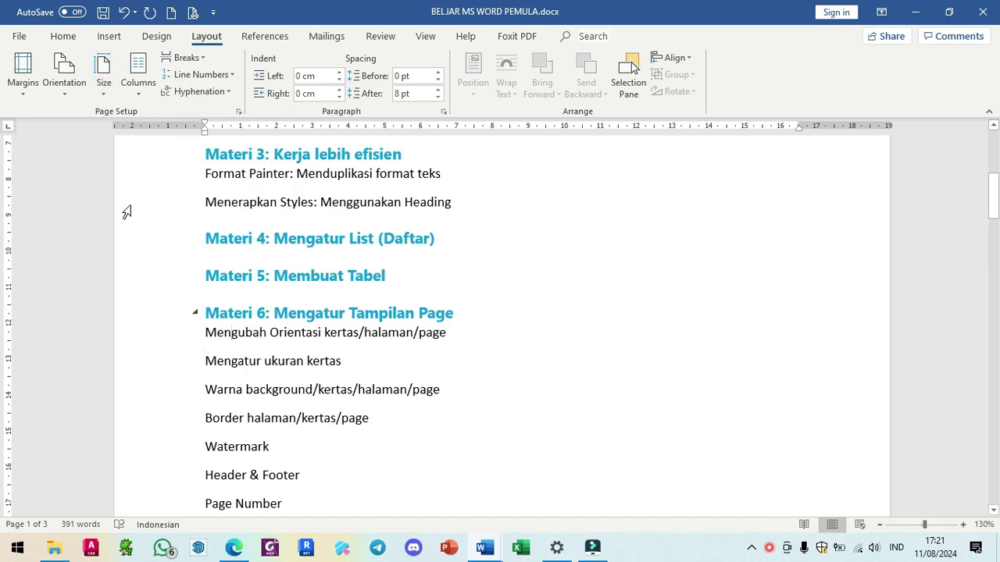
# - Set the document's paper size back to A4 210 x 297 mm
pyautogui.click(103, 74)
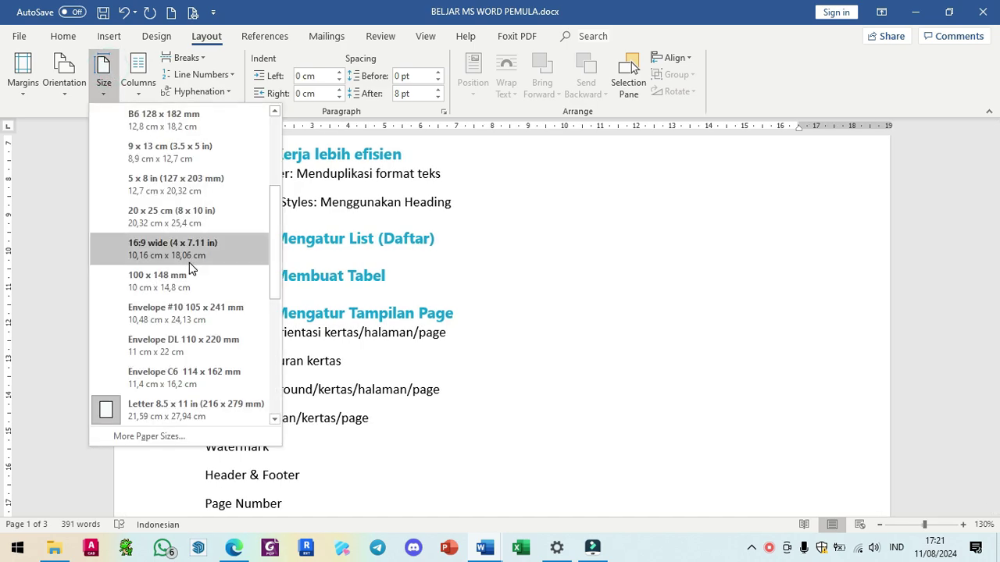
pyautogui.scroll(3, 188, 203)
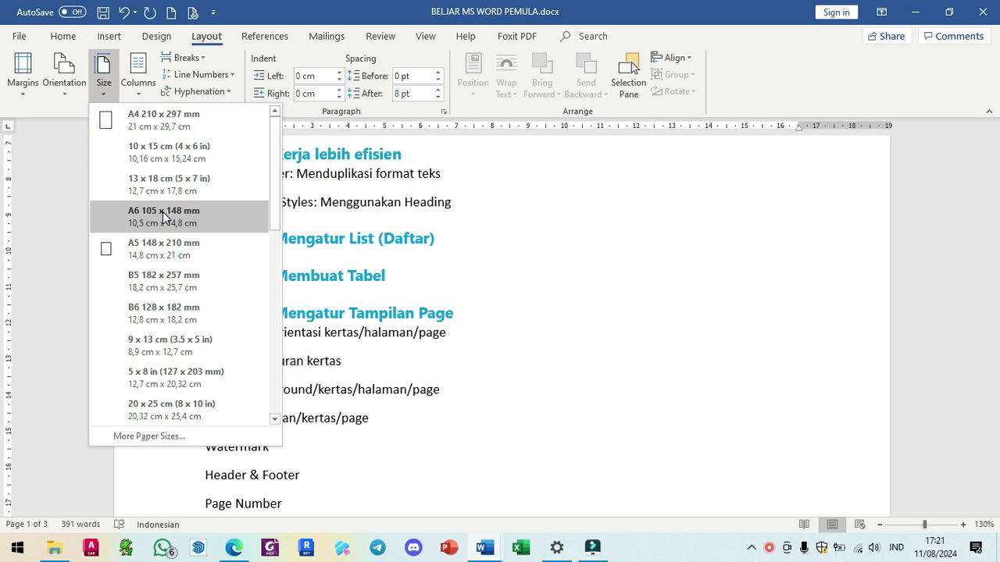
pyautogui.click(149, 121)
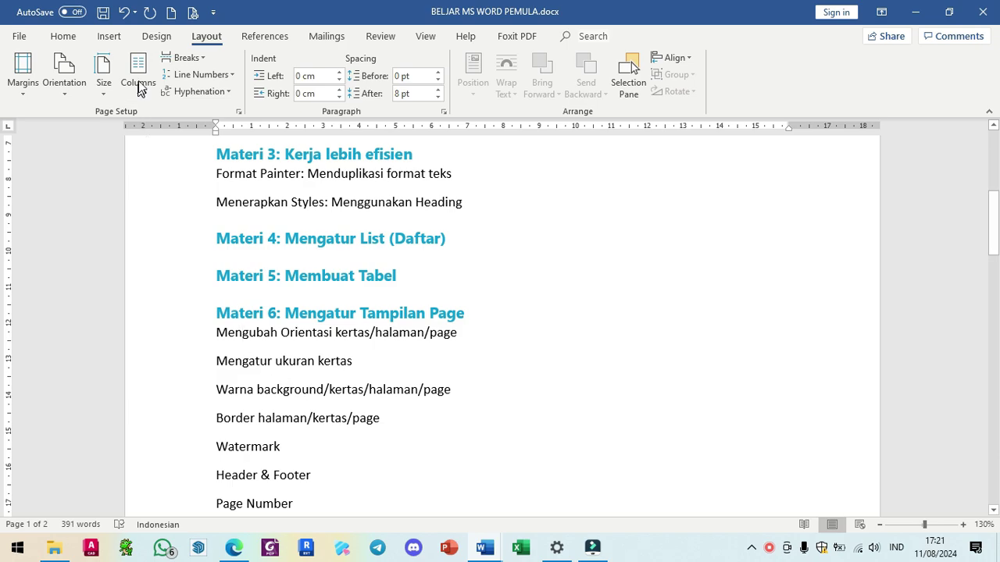
# - Apply the page color Dark Green, Accent 3, Lighter 40% to the document
pyautogui.click(157, 37)
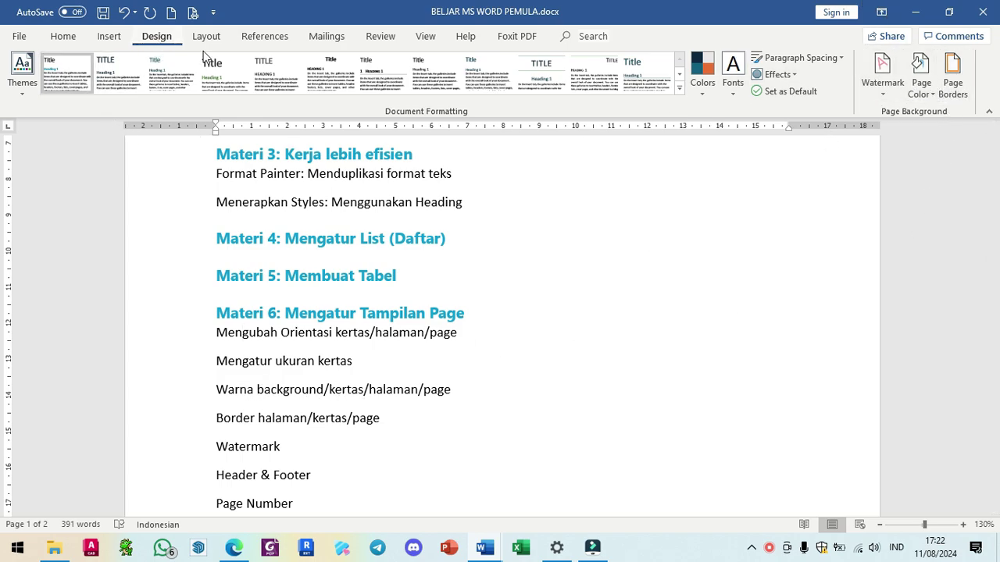
pyautogui.click(924, 76)
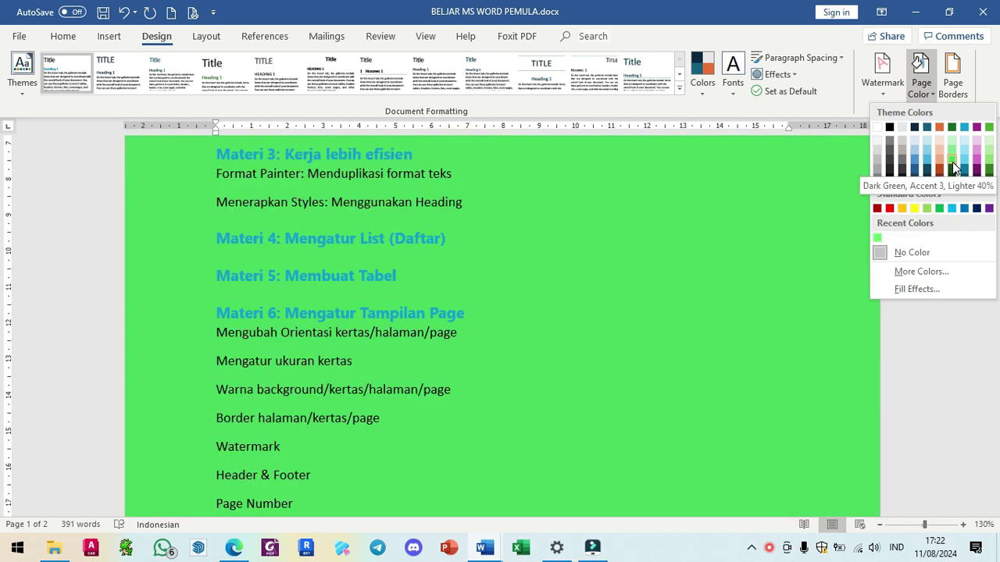
pyautogui.click(952, 161)
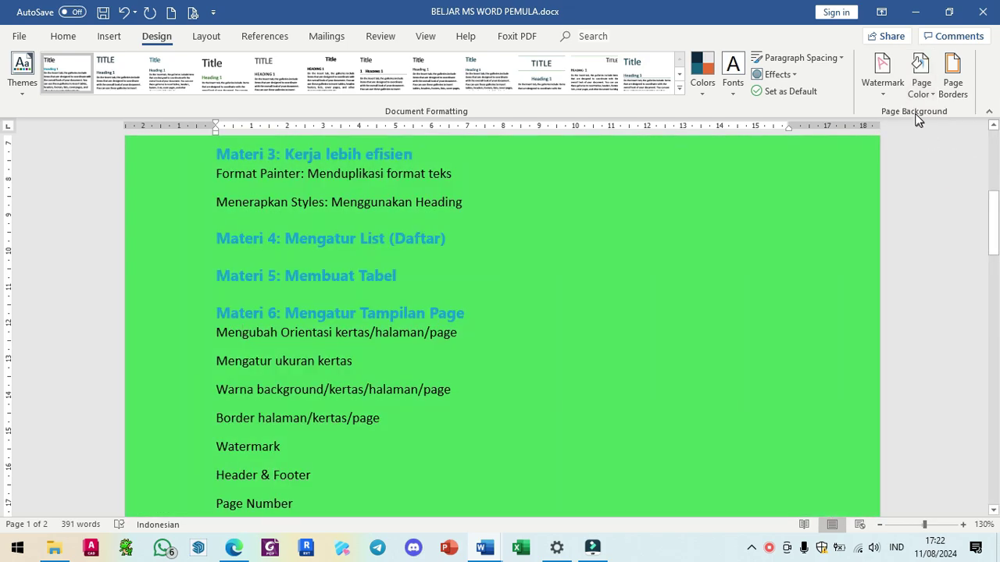
# - Review the colored pages and remove the background by setting the page color to No Color
pyautogui.scroll(3, 435, 322)
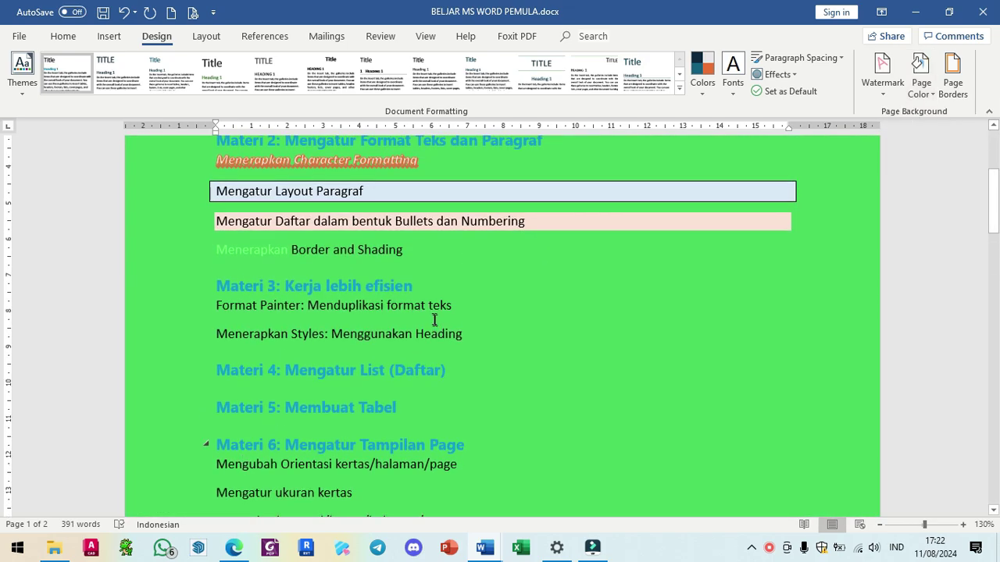
pyautogui.scroll(-2, 435, 322)
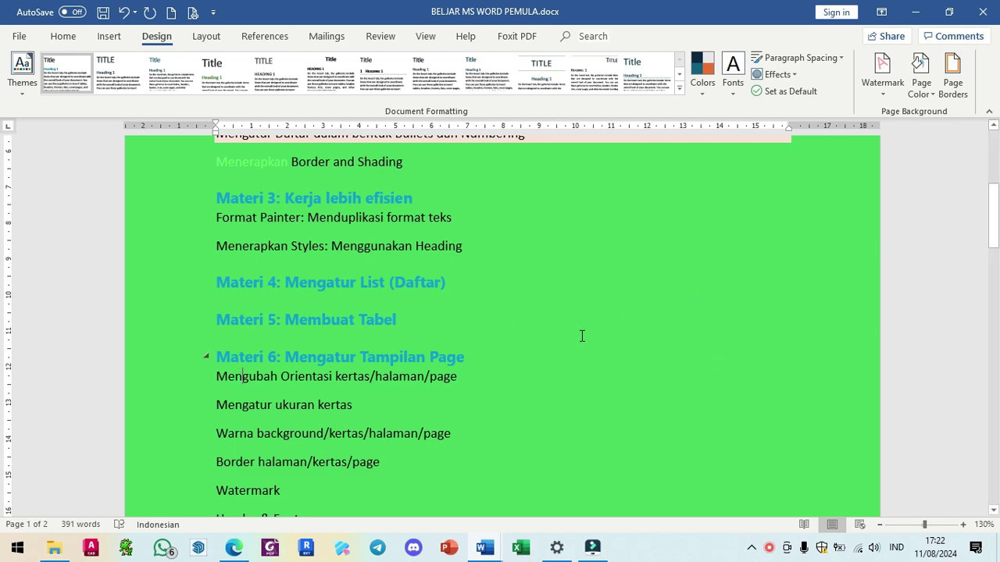
pyautogui.scroll(-1, 582, 336)
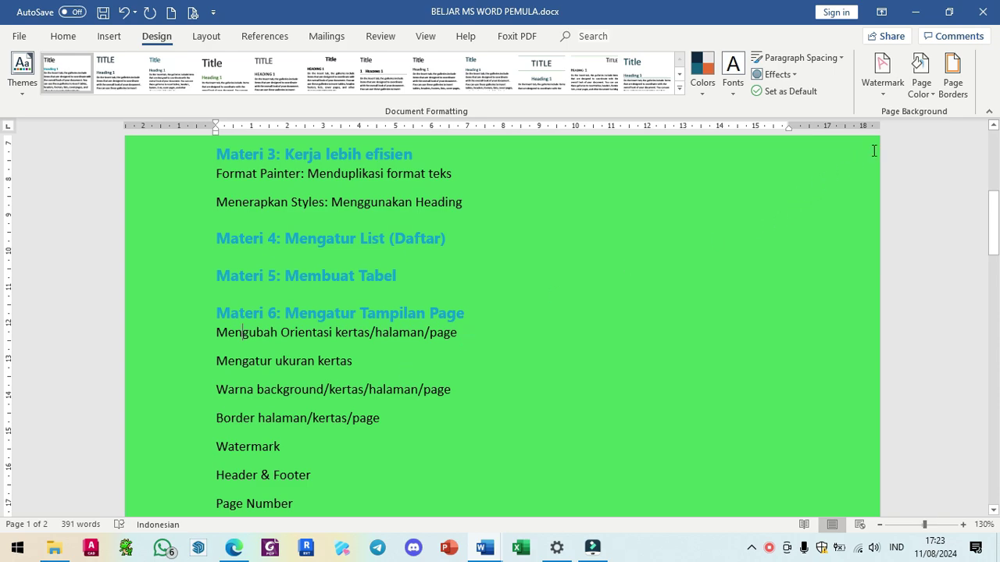
pyautogui.click(927, 91)
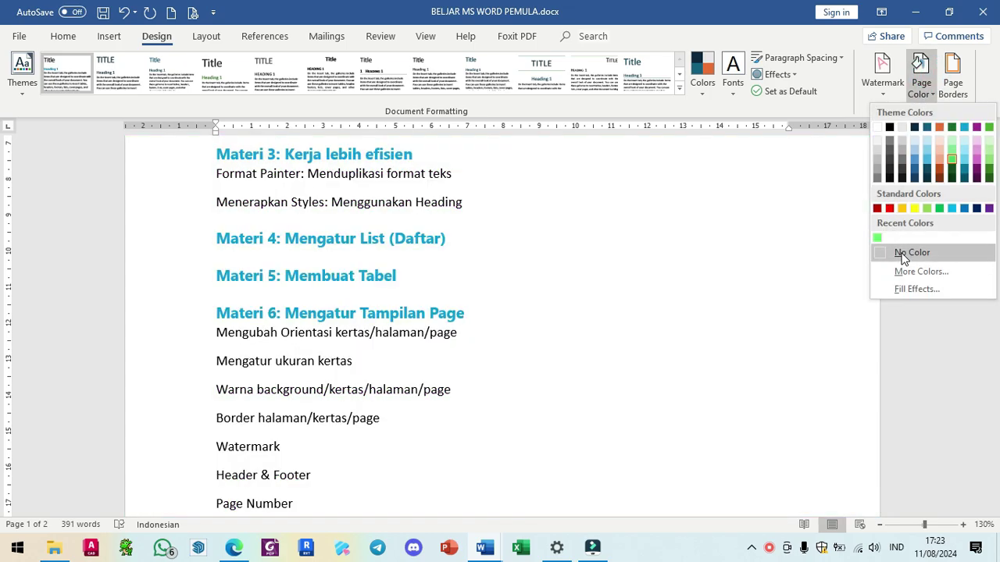
pyautogui.click(903, 254)
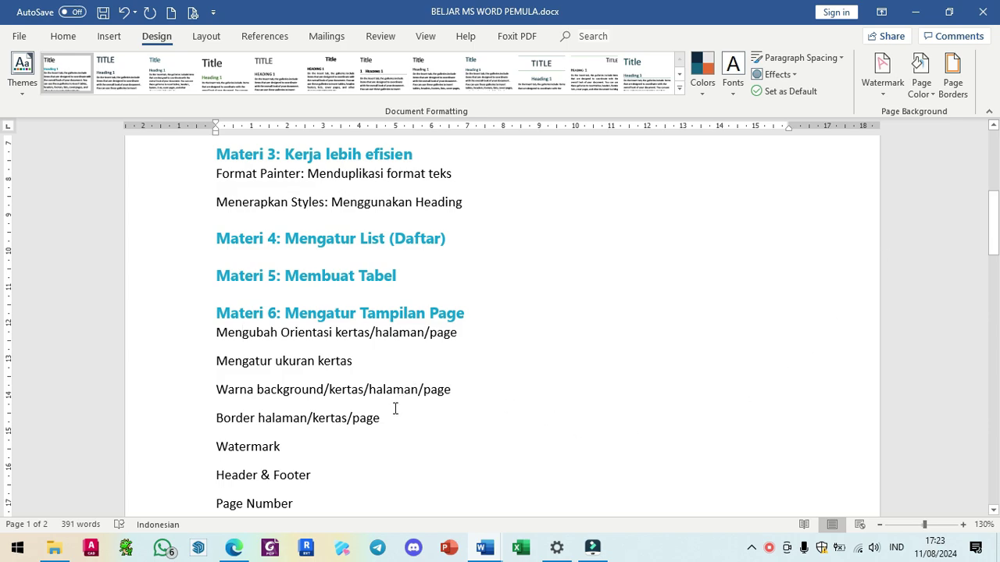
# - Add a ½ pt solid, automatic-color page border to all four sides of the whole document and check the pages
pyautogui.moveTo(220, 419); pyautogui.dragTo(339, 415)
pyautogui.click(296, 418)
pyautogui.click(957, 75)
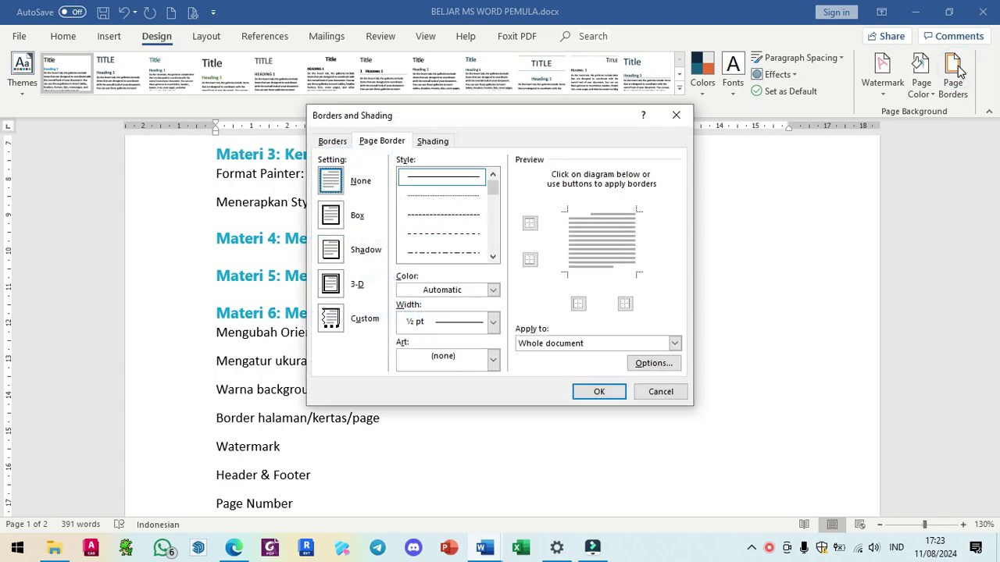
pyautogui.click(529, 225)
pyautogui.click(530, 260)
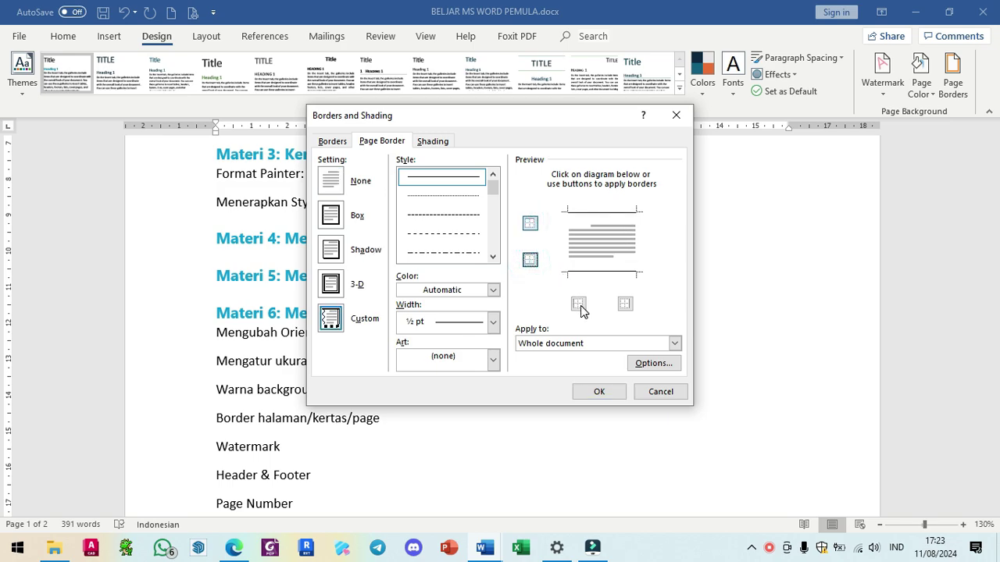
pyautogui.click(578, 304)
pyautogui.click(625, 304)
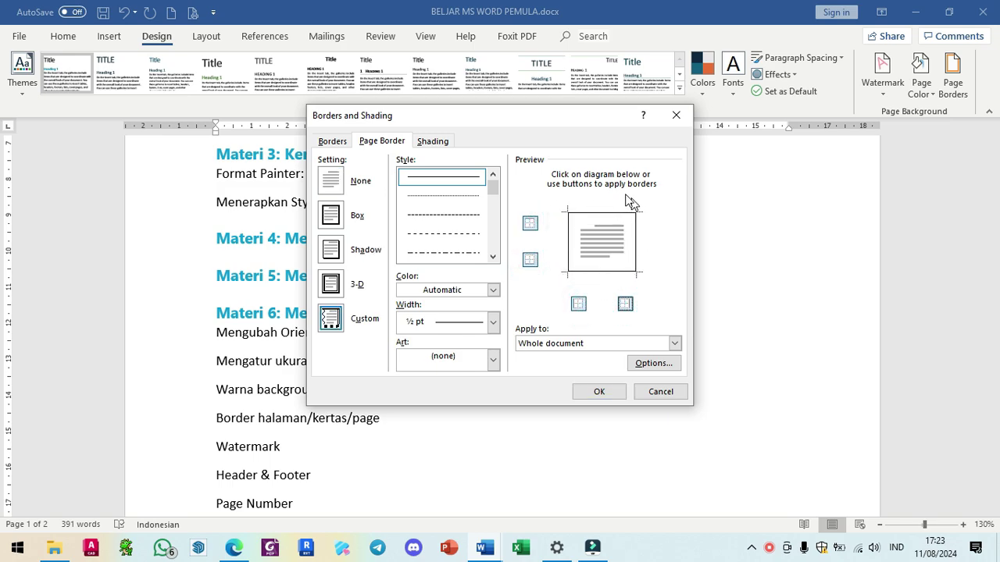
pyautogui.click(599, 391)
pyautogui.scroll(5, 599, 382)
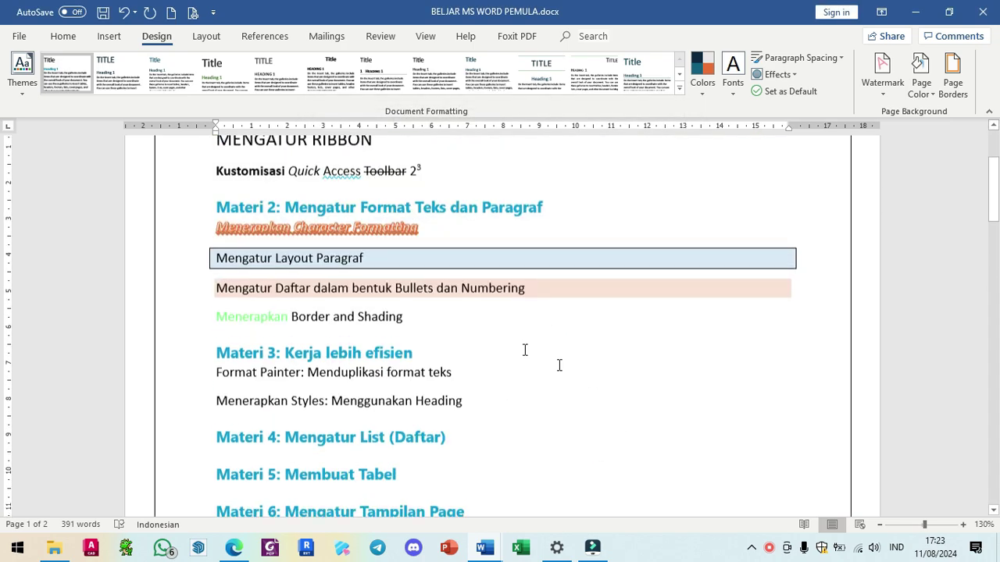
pyautogui.scroll(1, 212, 234)
pyautogui.scroll(-4, 212, 230)
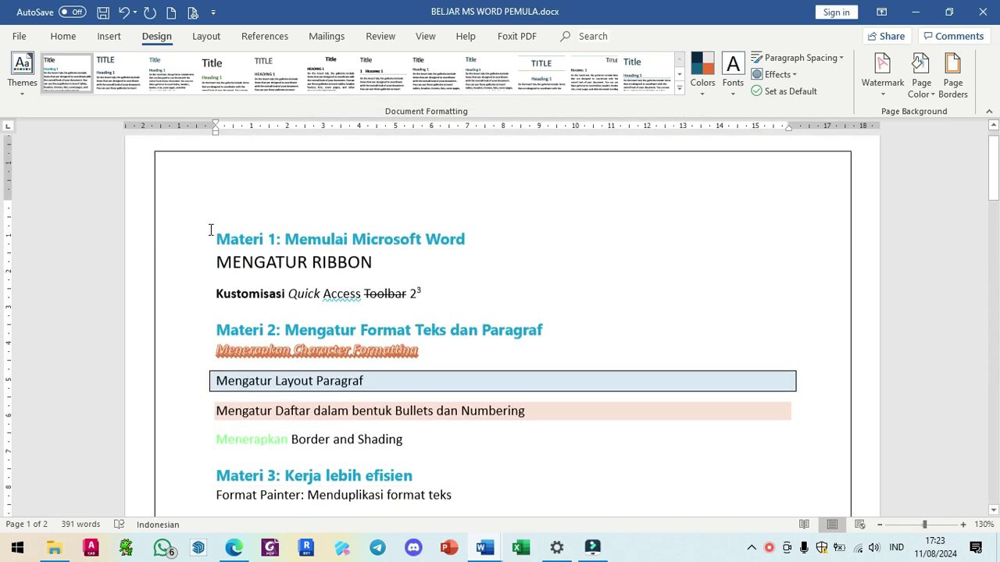
pyautogui.scroll(4, 214, 229)
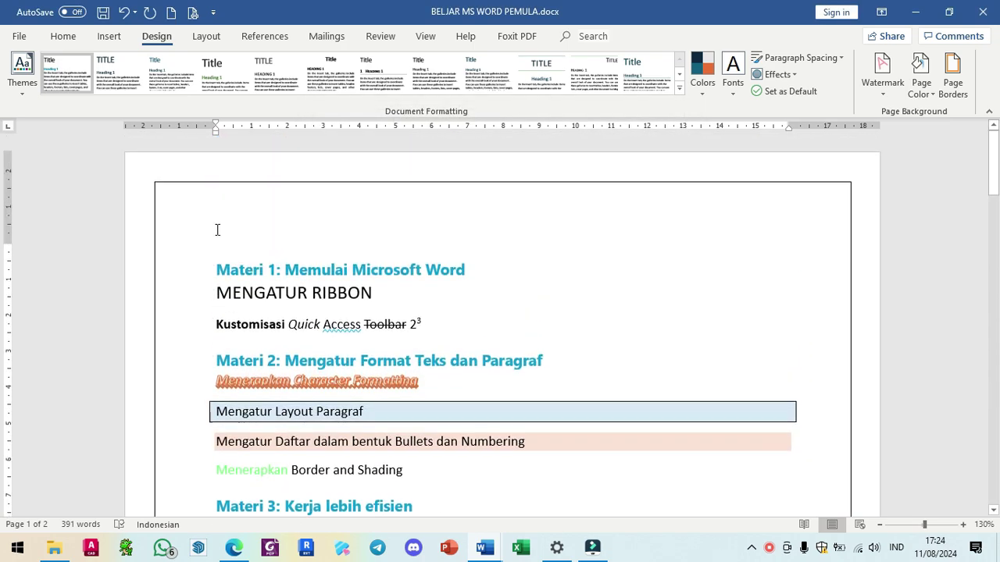
# - Change the whole document's page border to the 3 pt thick-and-thin double-line style and check it on the page
pyautogui.click(954, 78)
pyautogui.moveTo(359, 125)
pyautogui.mouseDown()
pyautogui.moveTo(527, 177)
pyautogui.moveTo(421, 199)
pyautogui.mouseUp()
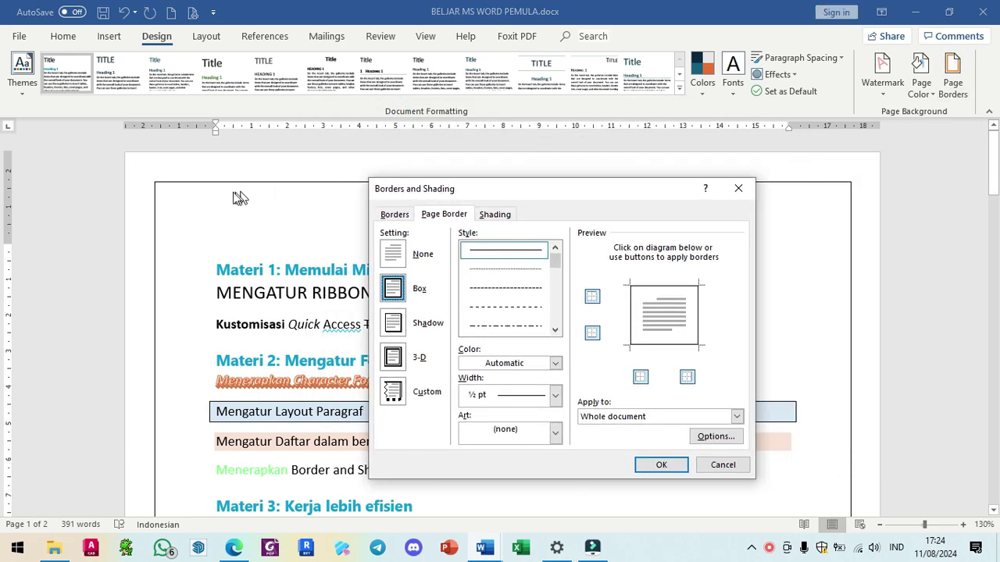
pyautogui.scroll(-1, 508, 279)
pyautogui.scroll(-3, 508, 279)
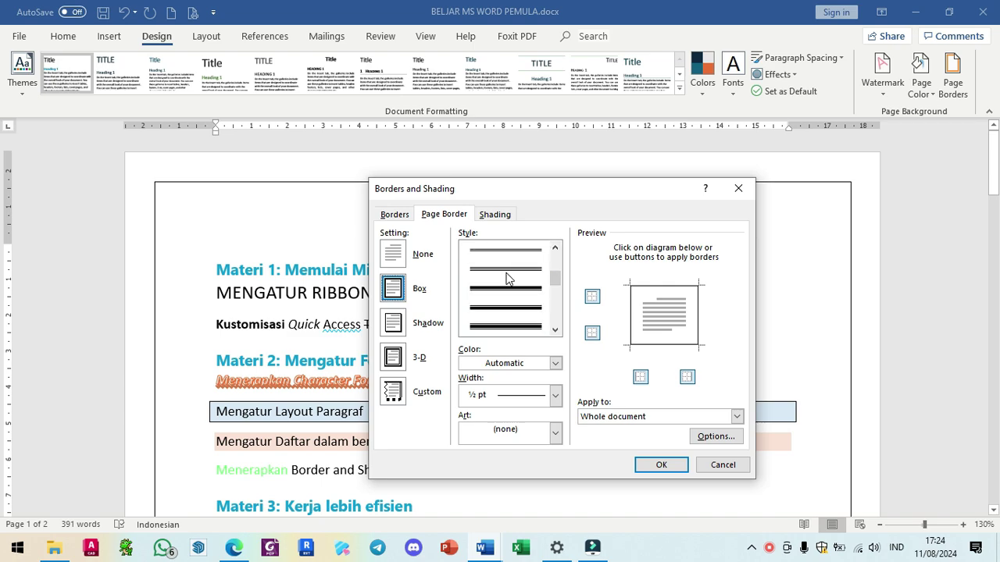
pyautogui.scroll(4, 502, 292)
pyautogui.scroll(-3, 504, 294)
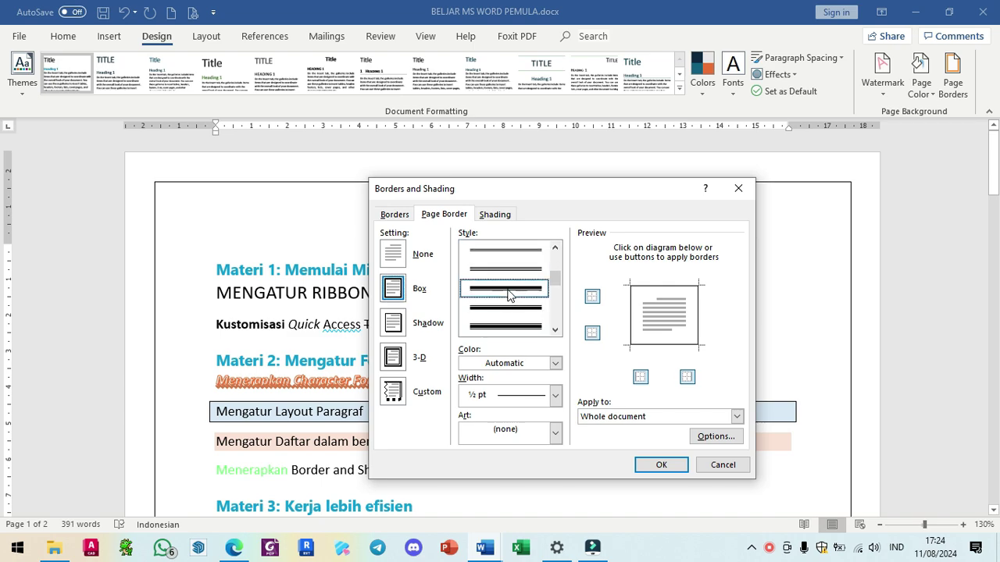
pyautogui.click(507, 296)
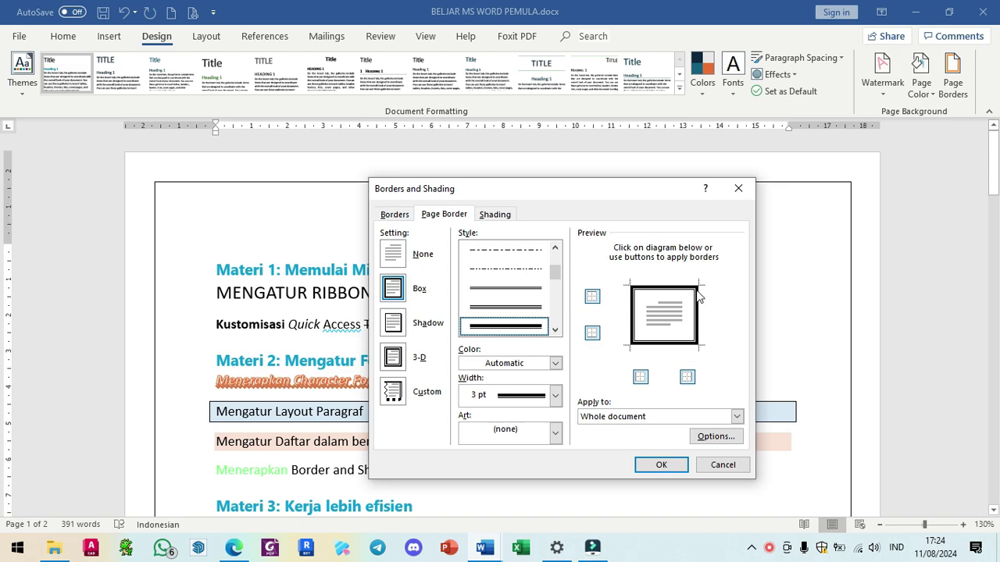
pyautogui.click(658, 464)
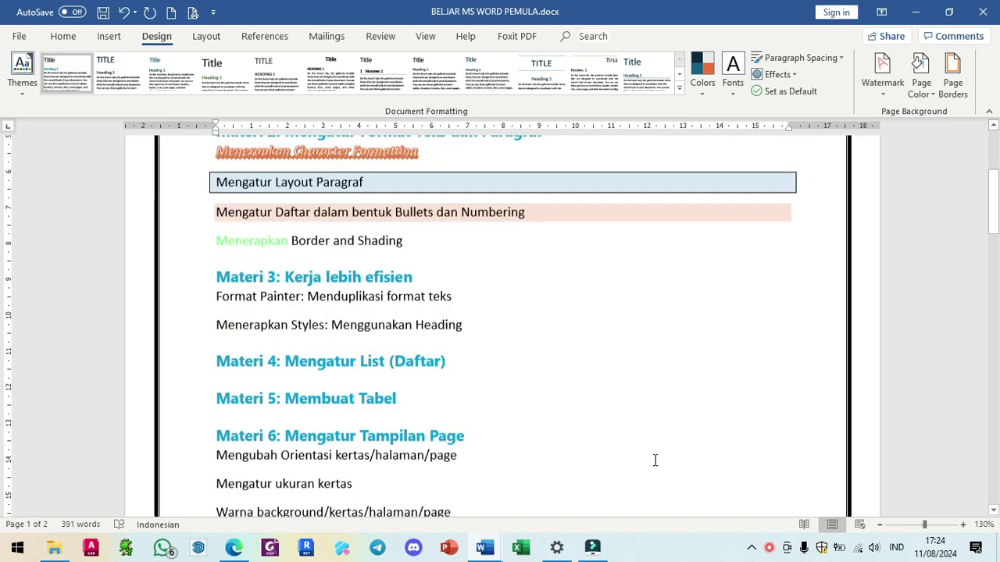
pyautogui.scroll(-1, 641, 438)
pyautogui.scroll(5, 547, 375)
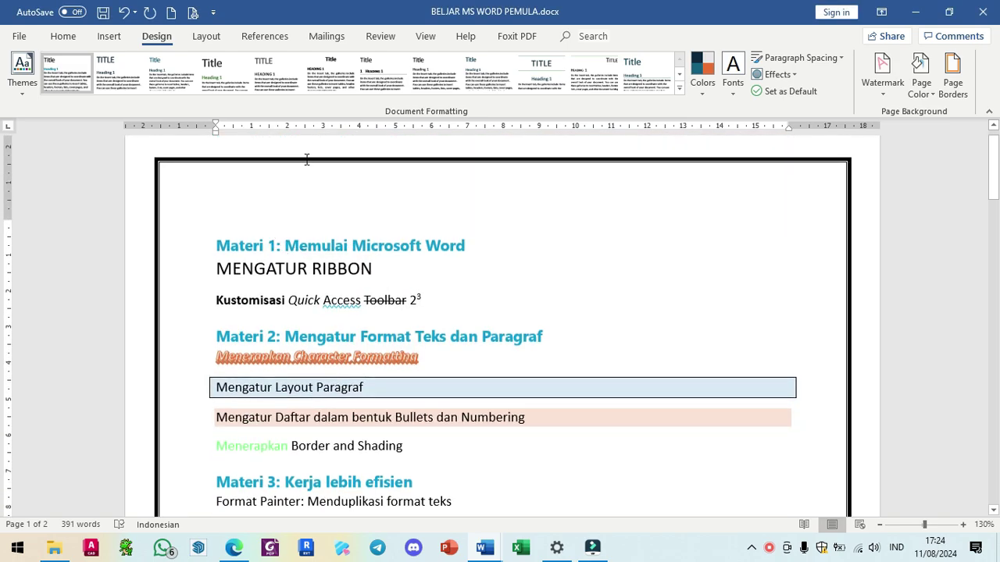
pyautogui.scroll(1, 307, 159)
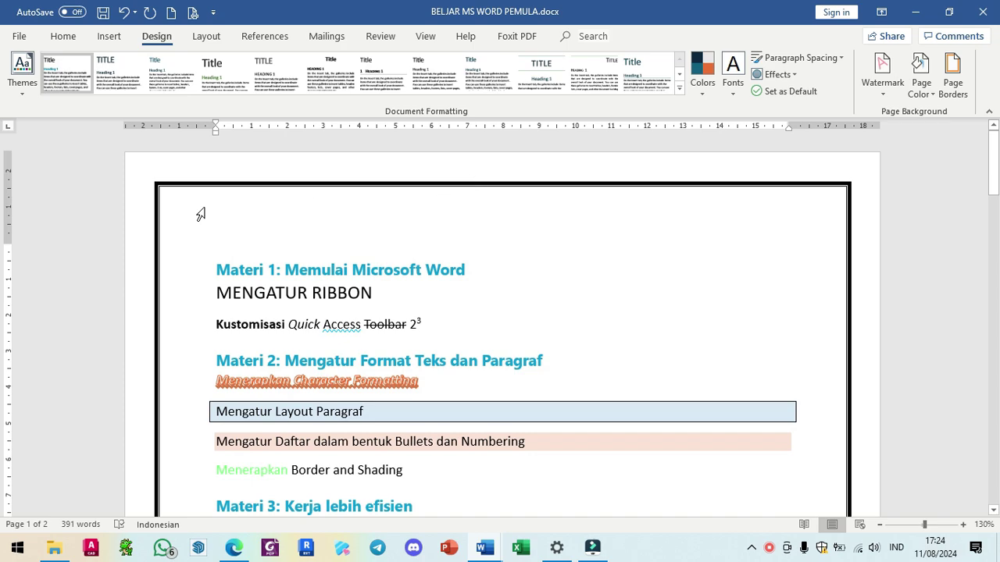
# - Set the page border color to standard Red and check it on the page
pyautogui.click(960, 70)
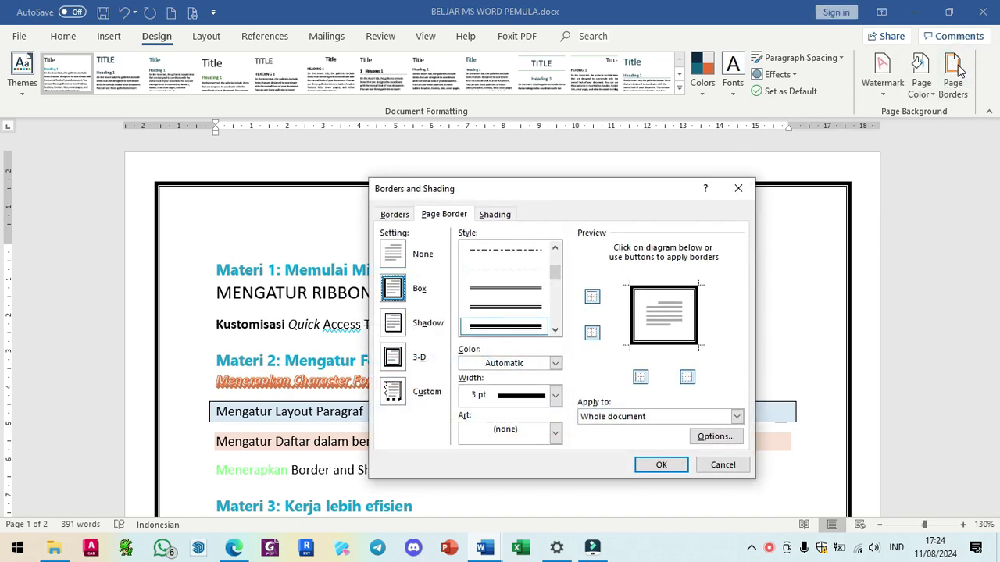
pyautogui.click(488, 367)
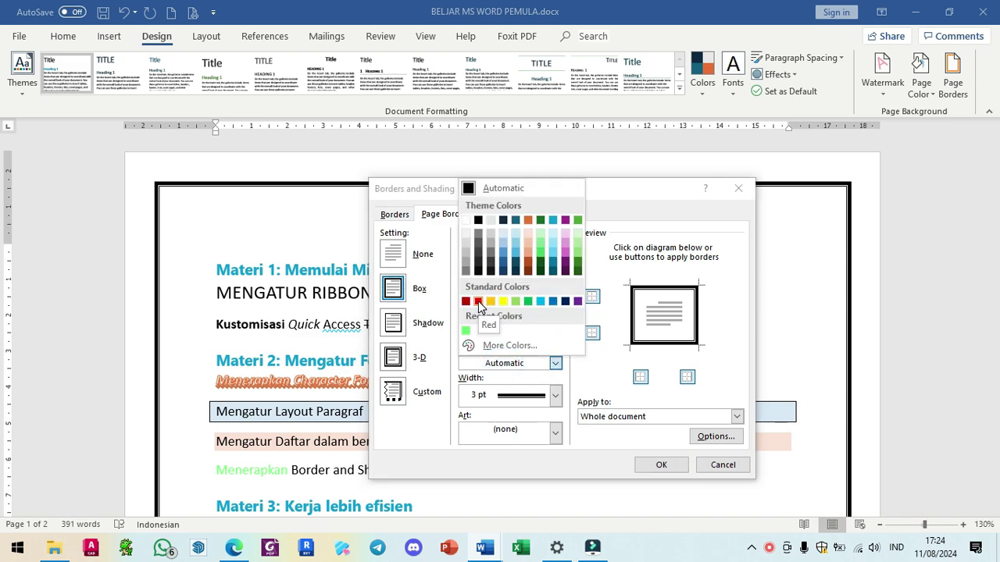
pyautogui.click(478, 303)
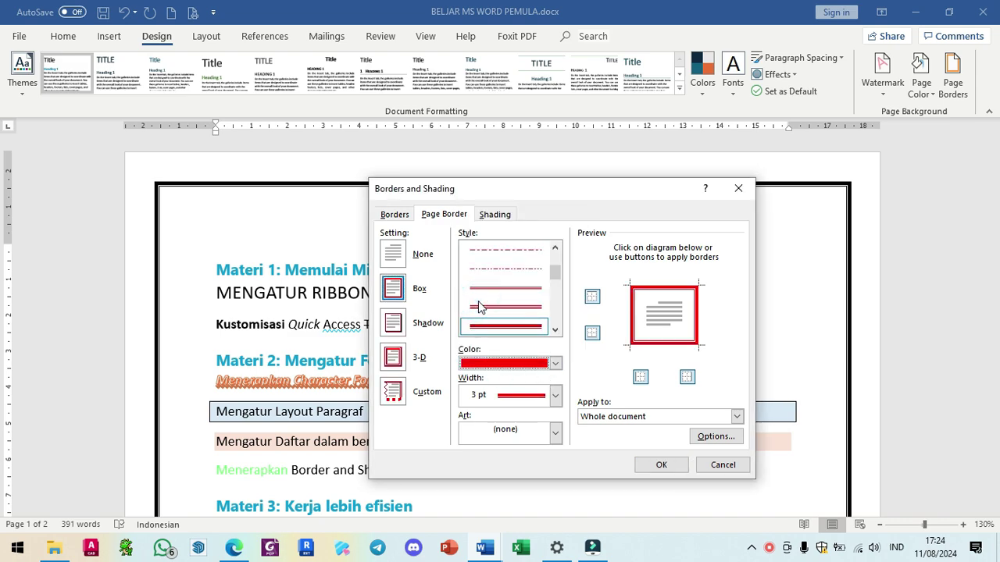
pyautogui.click(660, 465)
pyautogui.scroll(-4, 580, 409)
pyautogui.scroll(4, 141, 319)
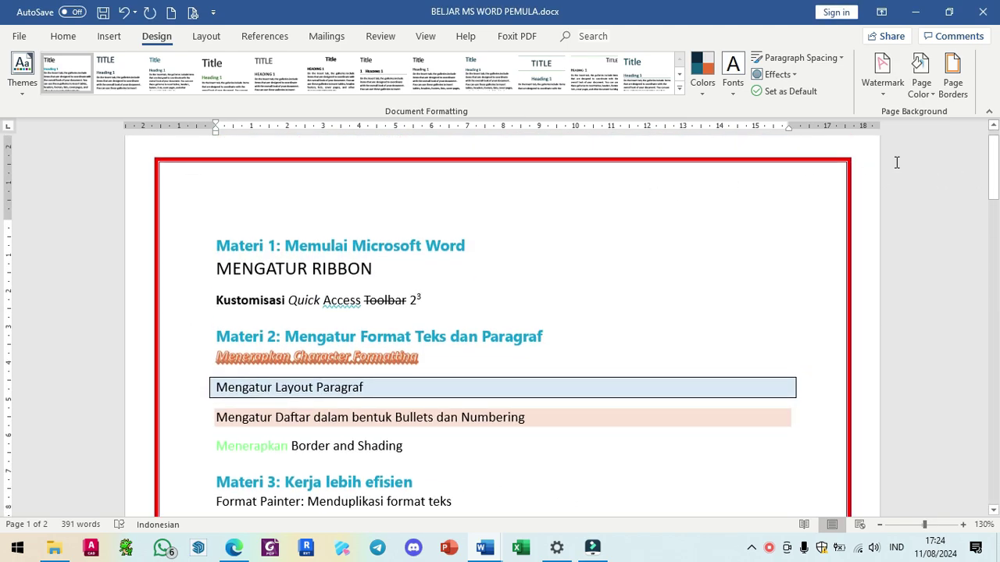
# - Set the red page border's width to 6 pt and check it on the page
pyautogui.click(953, 75)
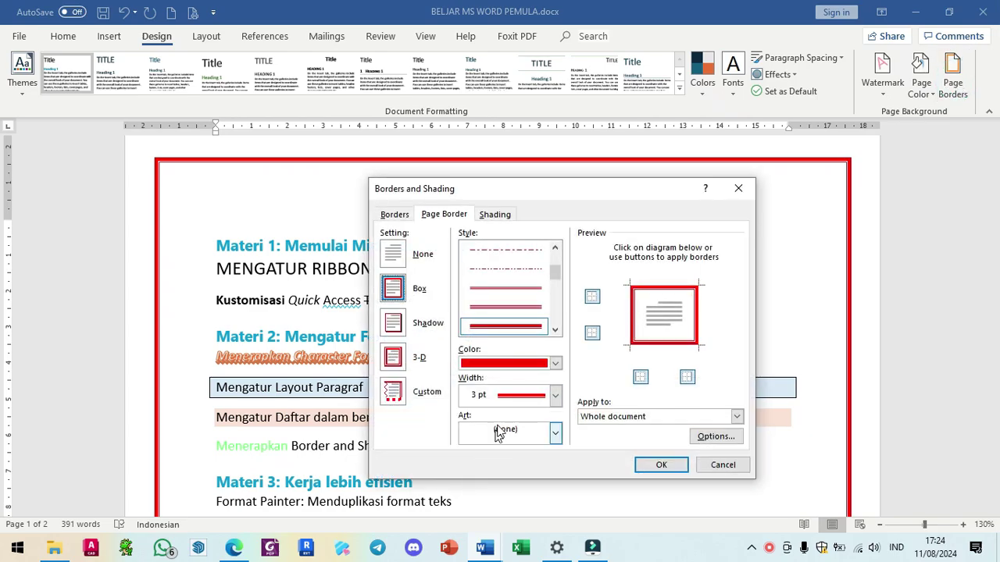
pyautogui.click(494, 396)
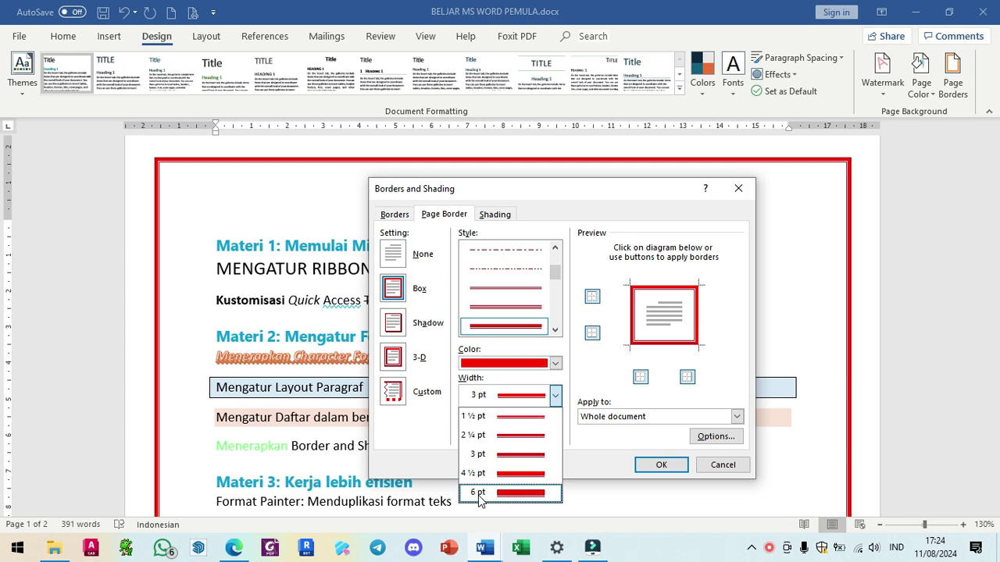
pyautogui.click(480, 494)
pyautogui.click(667, 467)
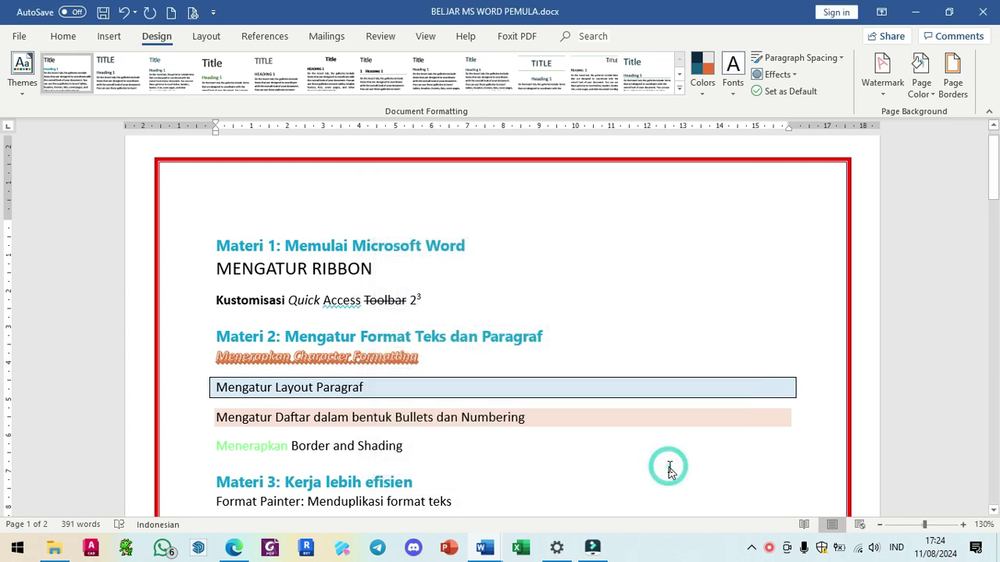
pyautogui.scroll(-5, 669, 468)
pyautogui.scroll(5, 680, 445)
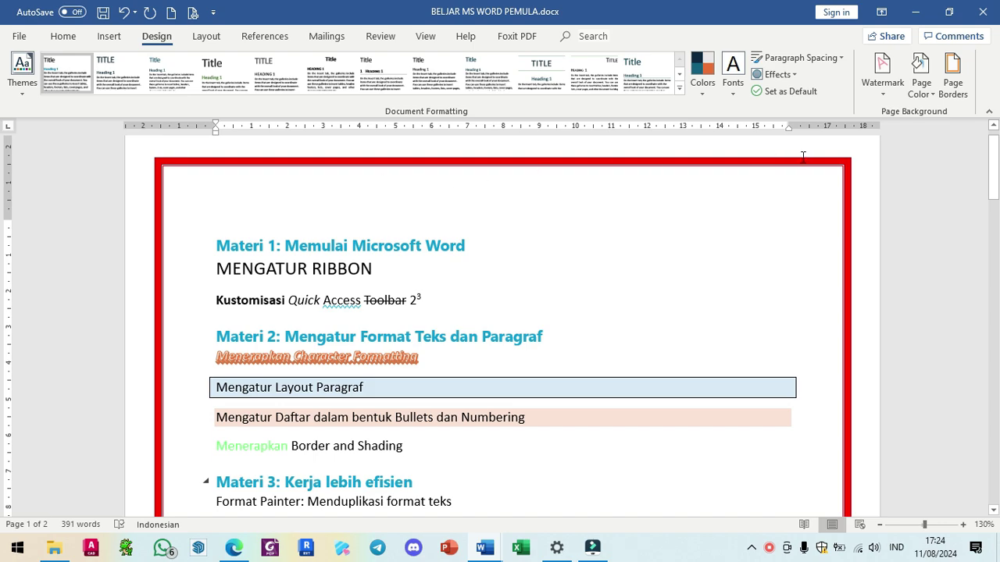
# - Reset the page border to None, with Automatic color and a 2 ¼ pt width
pyautogui.click(953, 74)
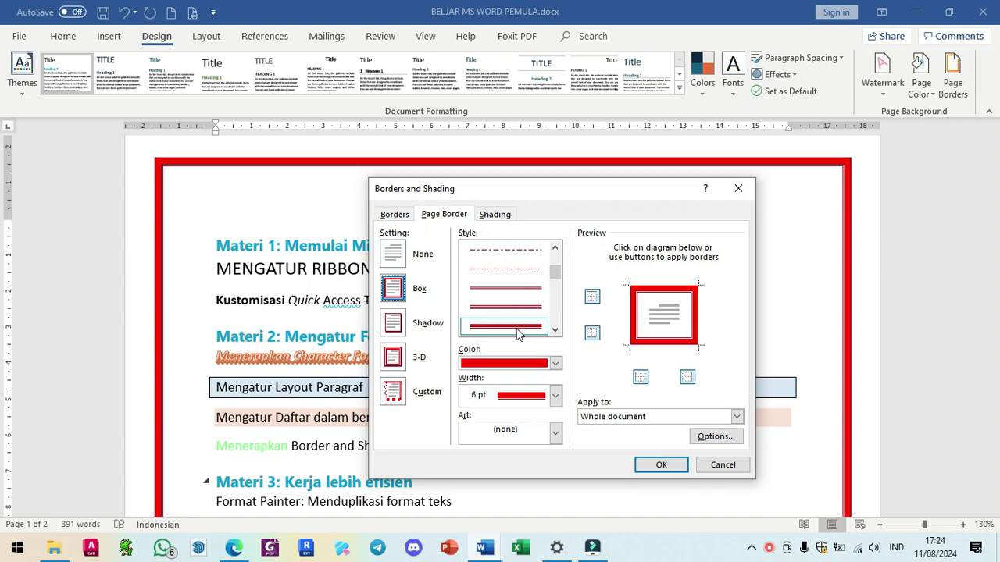
pyautogui.click(393, 253)
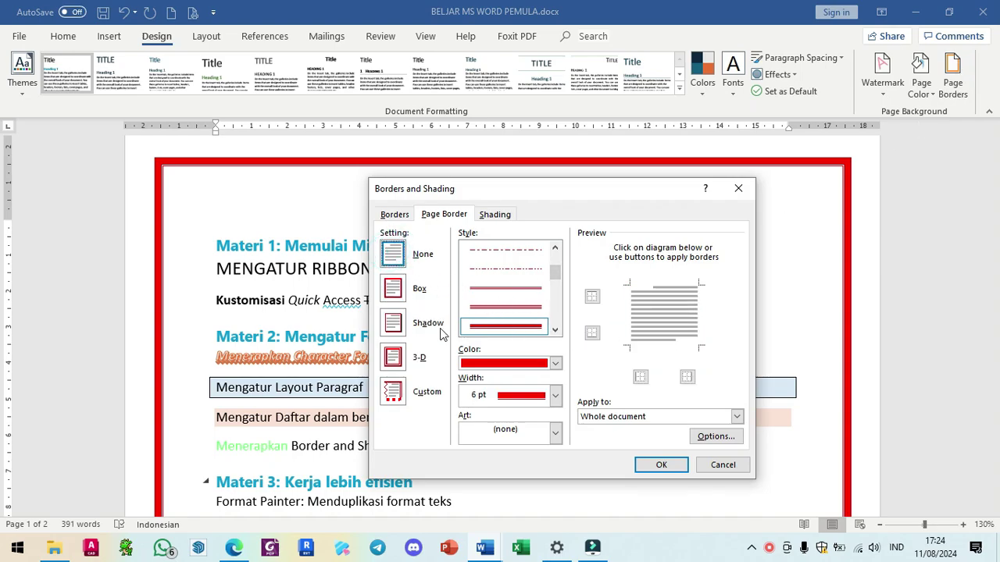
pyautogui.click(490, 364)
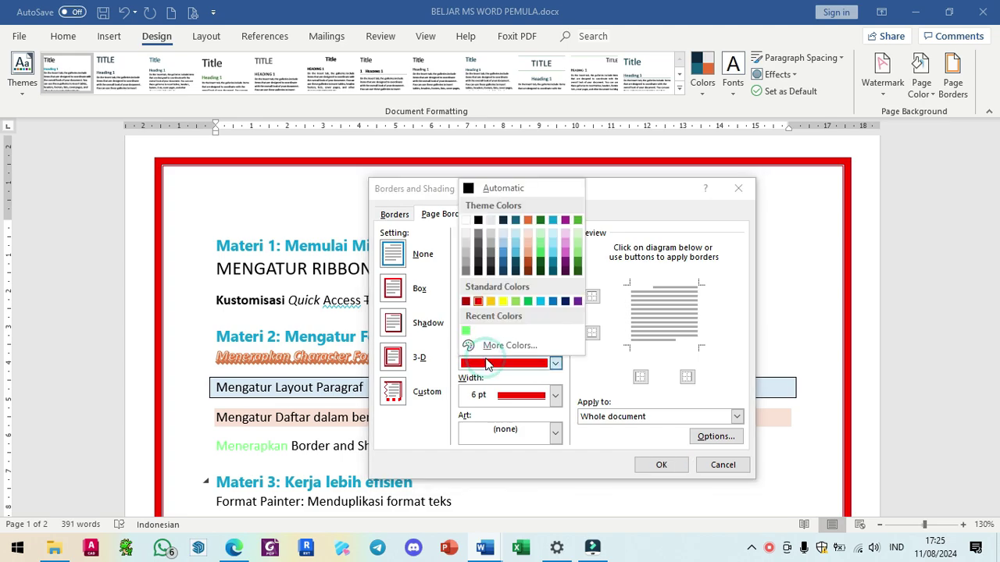
pyautogui.click(504, 189)
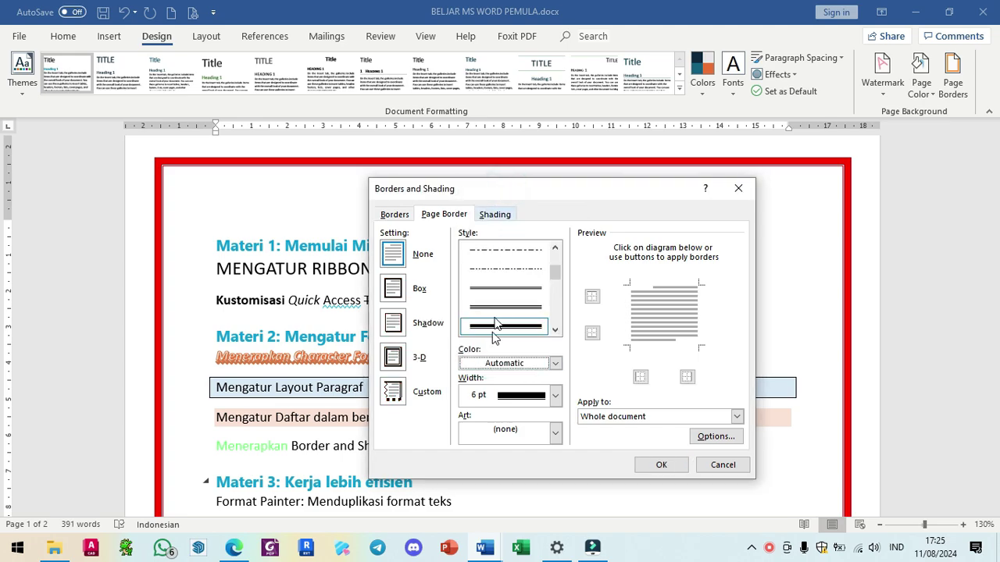
pyautogui.click(491, 397)
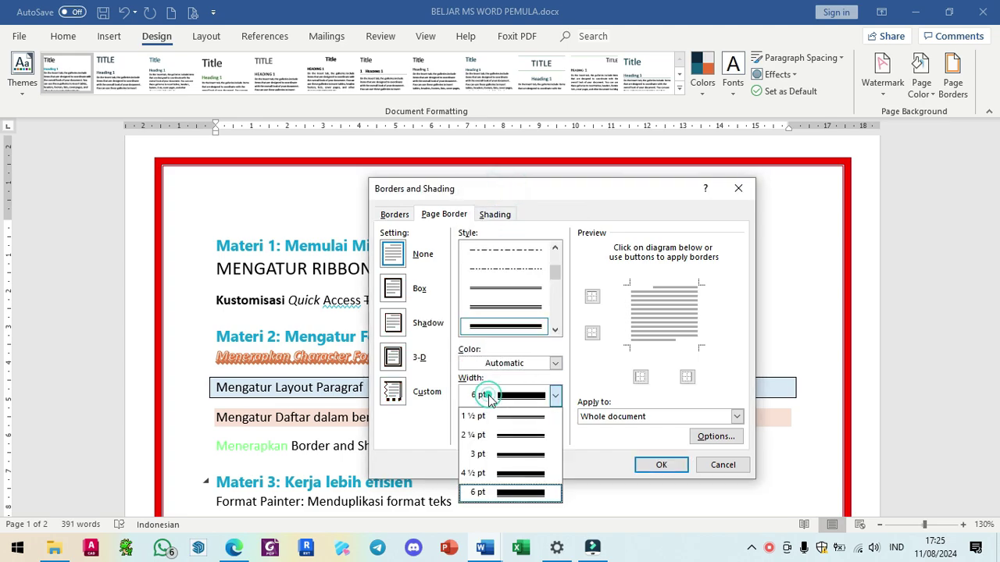
pyautogui.click(505, 439)
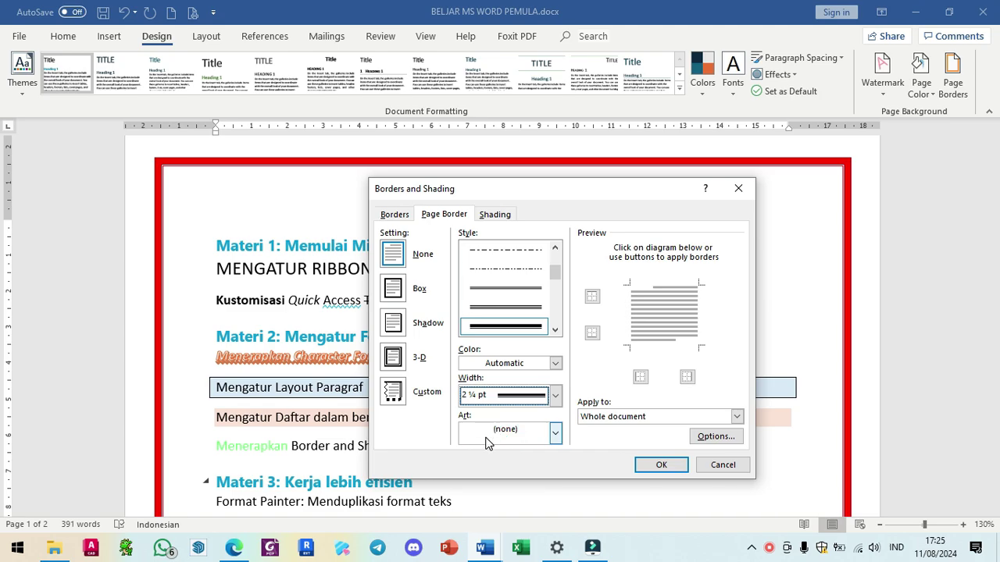
pyautogui.moveTo(553, 190); pyautogui.dragTo(531, 127)
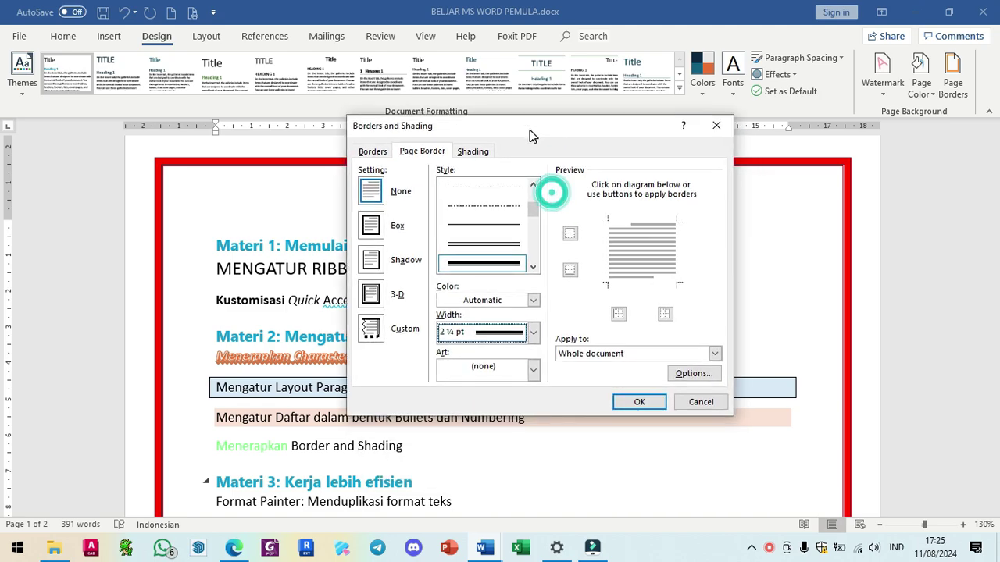
# - Browse the border art and apply the red hearts design as the whole document's page border
pyautogui.click(469, 371)
pyautogui.scroll(-1, 500, 411)
pyautogui.scroll(-1, 502, 435)
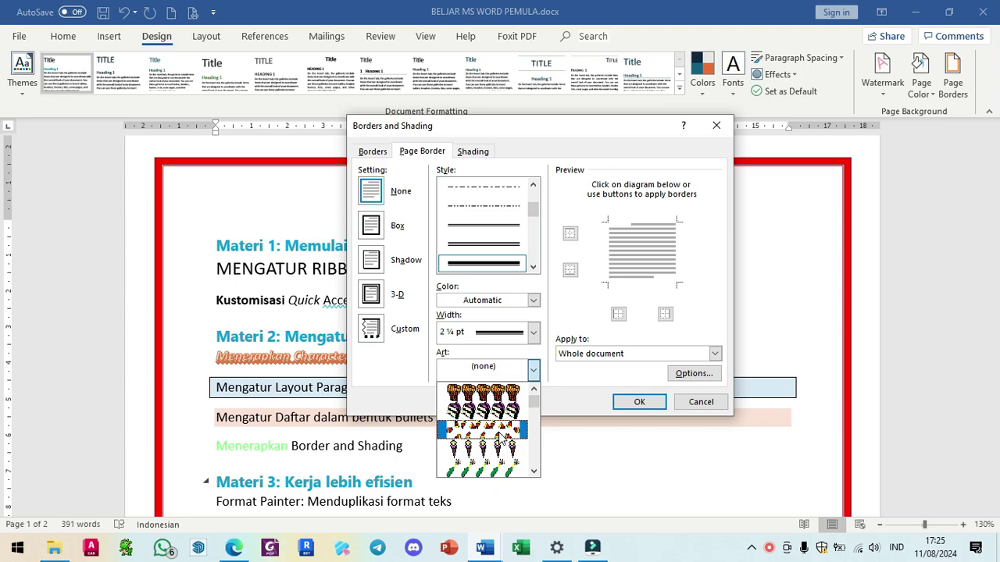
pyautogui.scroll(-1, 500, 437)
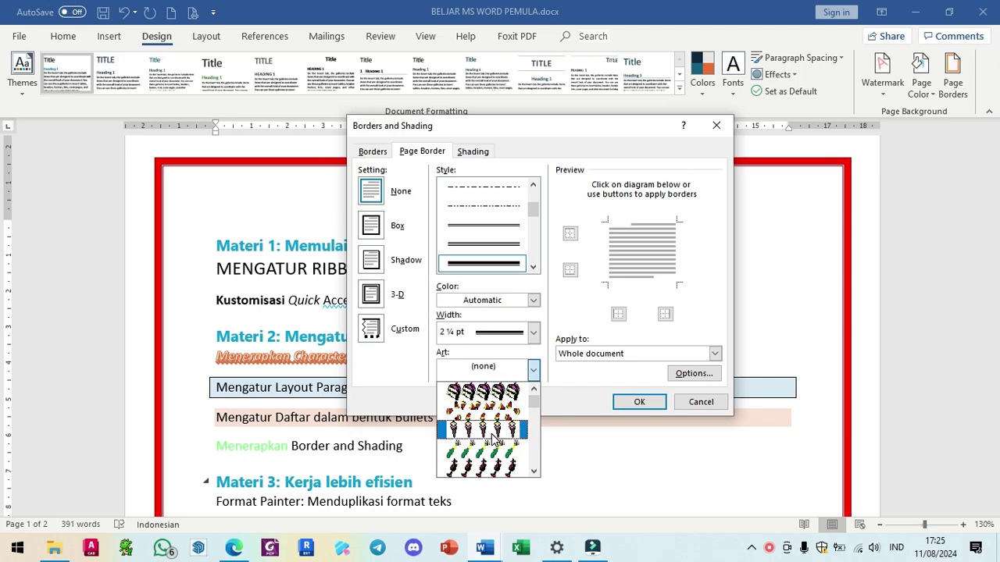
pyautogui.scroll(-5, 482, 430)
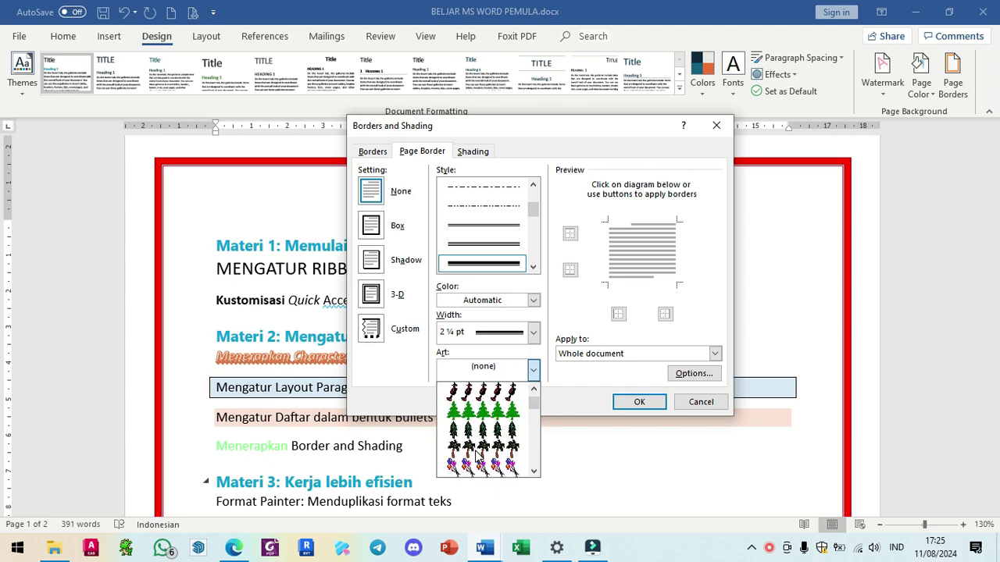
pyautogui.scroll(6, 482, 430)
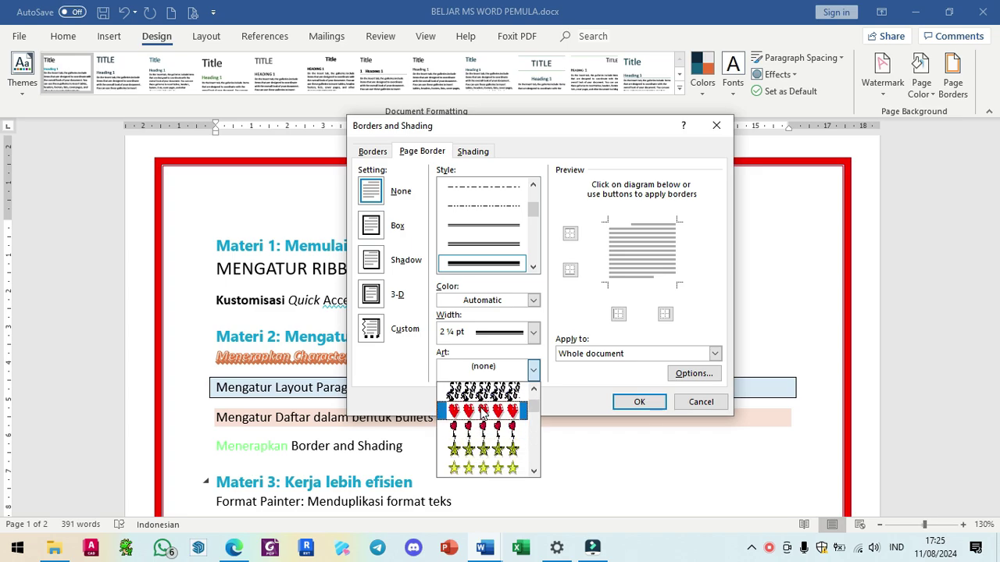
pyautogui.click(482, 412)
pyautogui.click(617, 404)
pyautogui.scroll(-6, 661, 375)
pyautogui.scroll(3, 631, 376)
pyautogui.scroll(3, 631, 375)
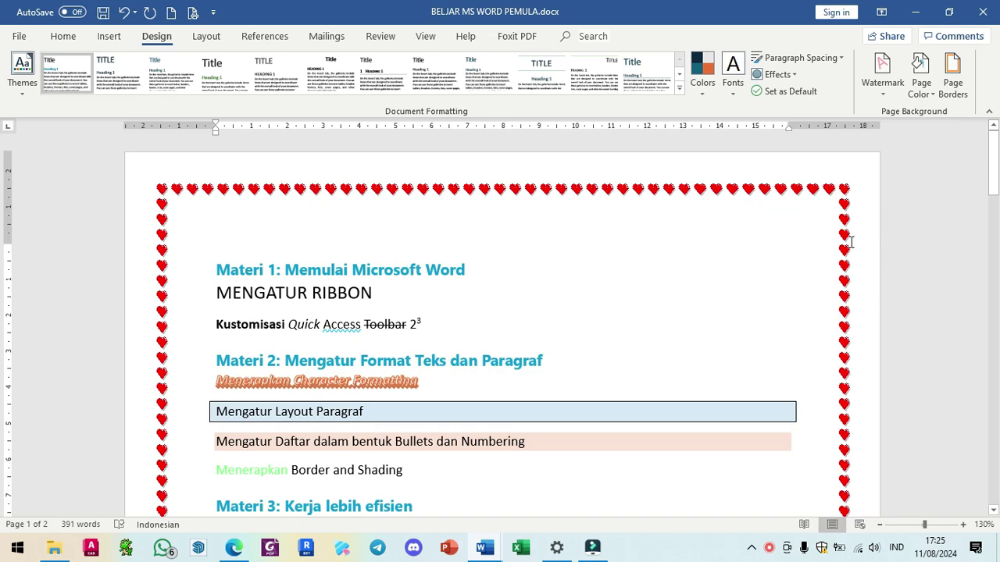
# - Set the red hearts page border's width to 31 pt and check it on the page
pyautogui.click(952, 78)
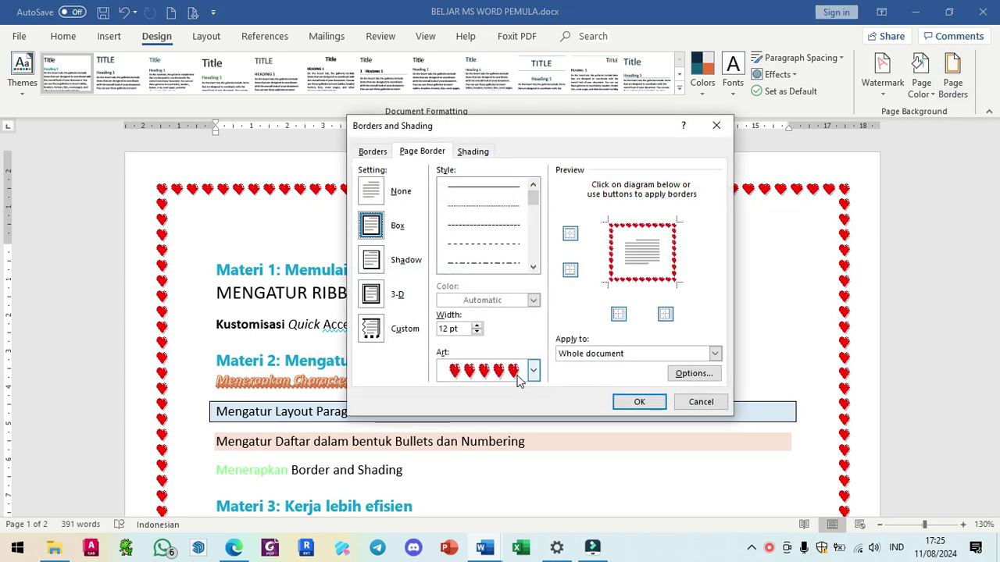
pyautogui.moveTo(478, 330); pyautogui.dragTo(478, 332)
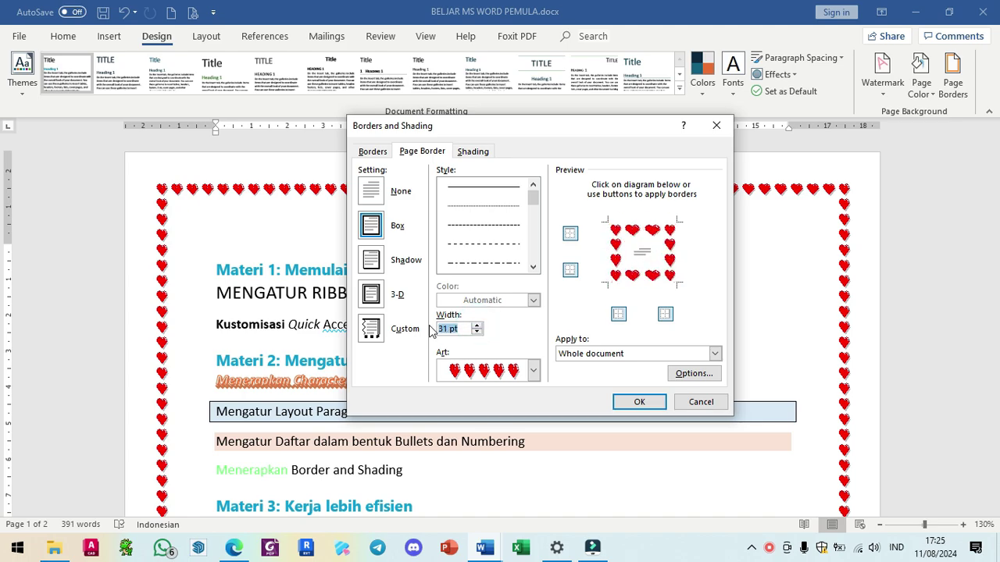
pyautogui.click(639, 402)
pyautogui.scroll(-3, 643, 341)
pyautogui.scroll(3, 532, 300)
pyautogui.scroll(3, 523, 297)
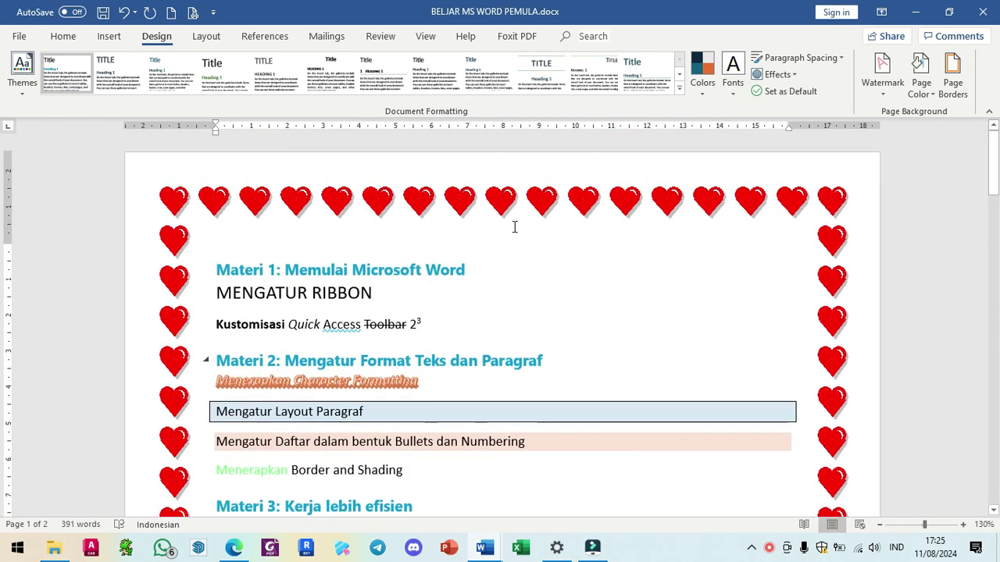
# - Browse the border art and replace the hearts page border with the black band of white zigzag shapes
pyautogui.click(953, 78)
pyautogui.click(509, 375)
pyautogui.scroll(-9, 512, 390)
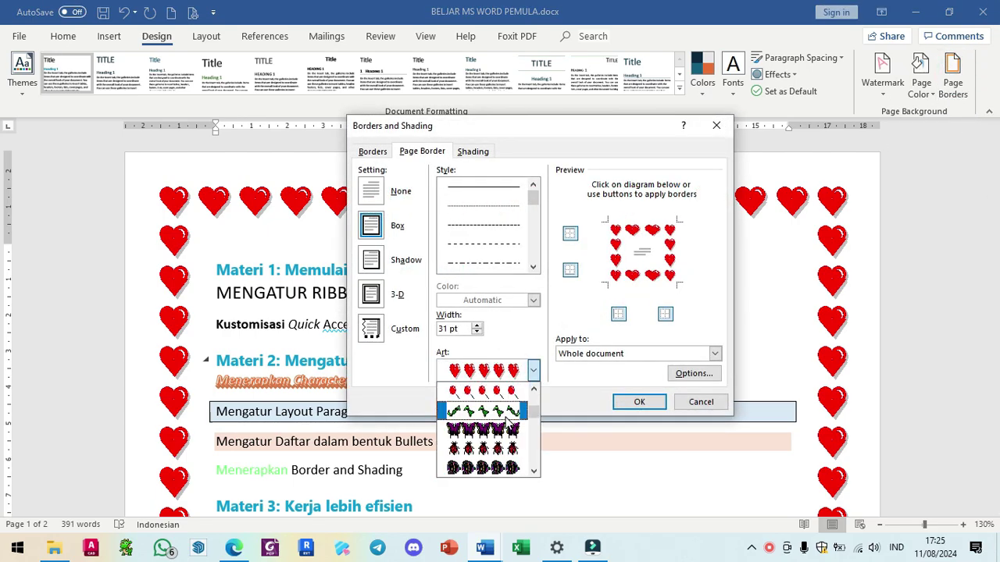
pyautogui.moveTo(536, 421); pyautogui.dragTo(521, 474)
pyautogui.scroll(8, 505, 467)
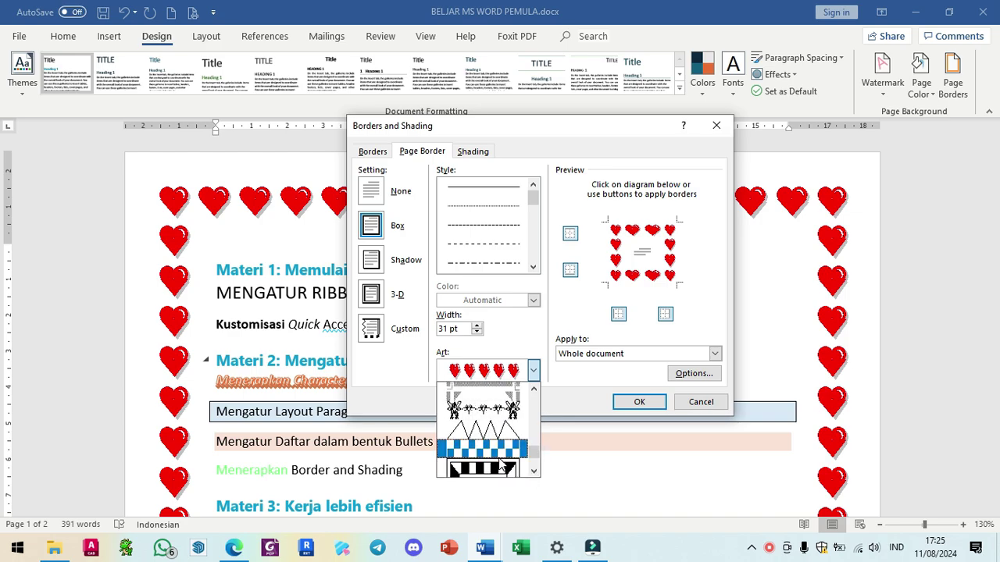
pyautogui.scroll(5, 505, 467)
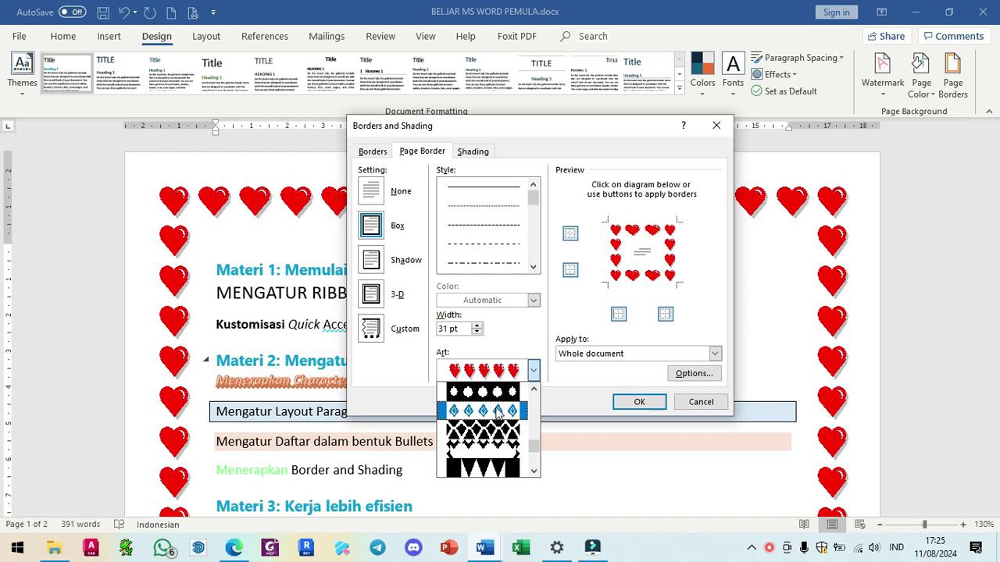
pyautogui.scroll(3, 500, 413)
pyautogui.scroll(-1, 506, 411)
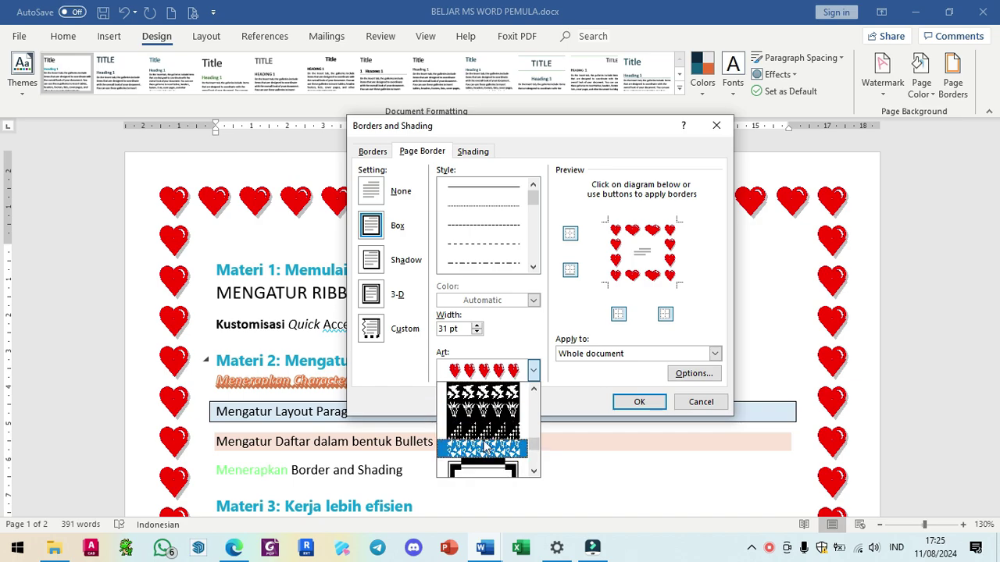
pyautogui.click(487, 391)
pyautogui.click(638, 402)
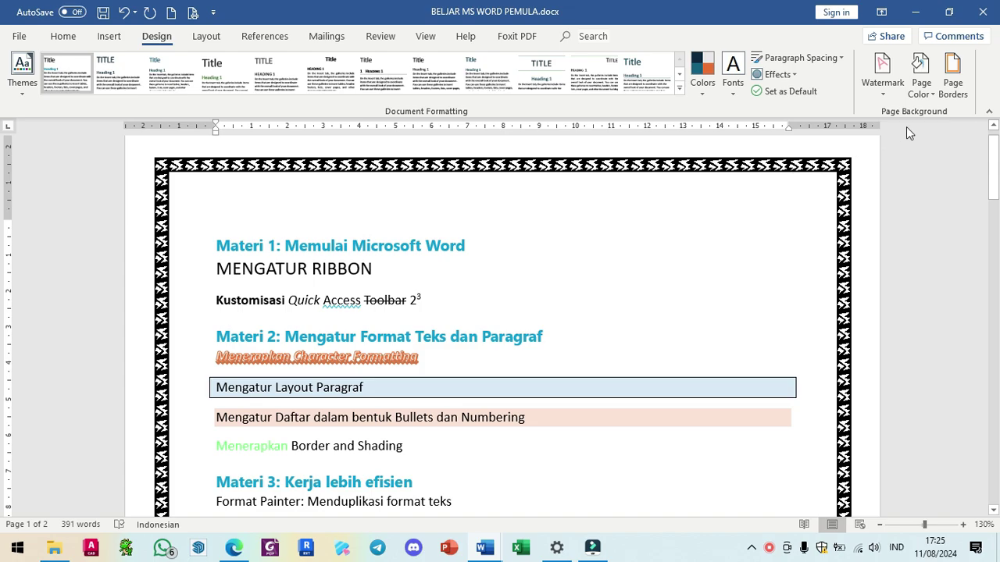
# - Set the black-and-white art border's width to 31 pt and check it on both pages
pyautogui.click(953, 77)
pyautogui.moveTo(478, 326); pyautogui.dragTo(478, 326)
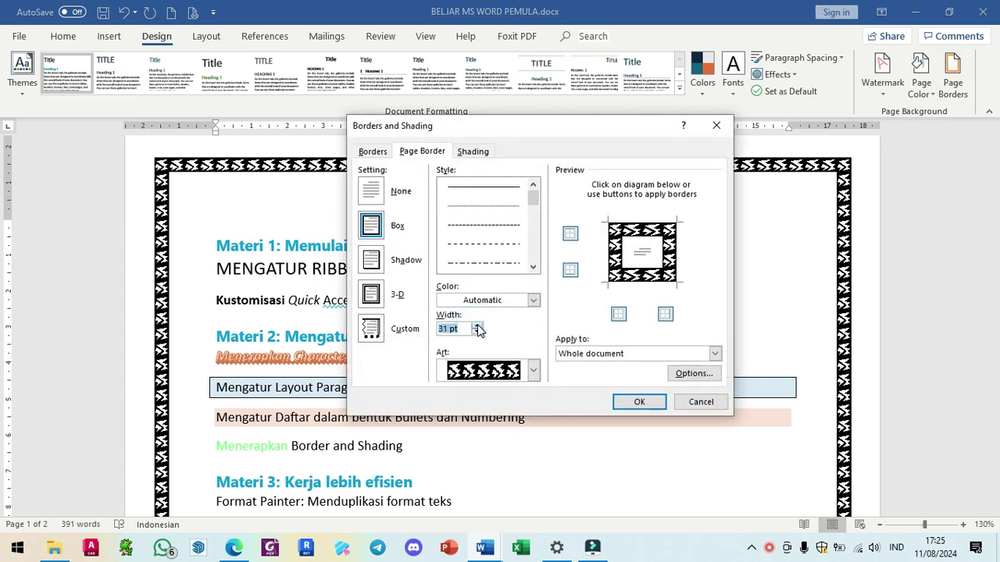
pyautogui.click(636, 403)
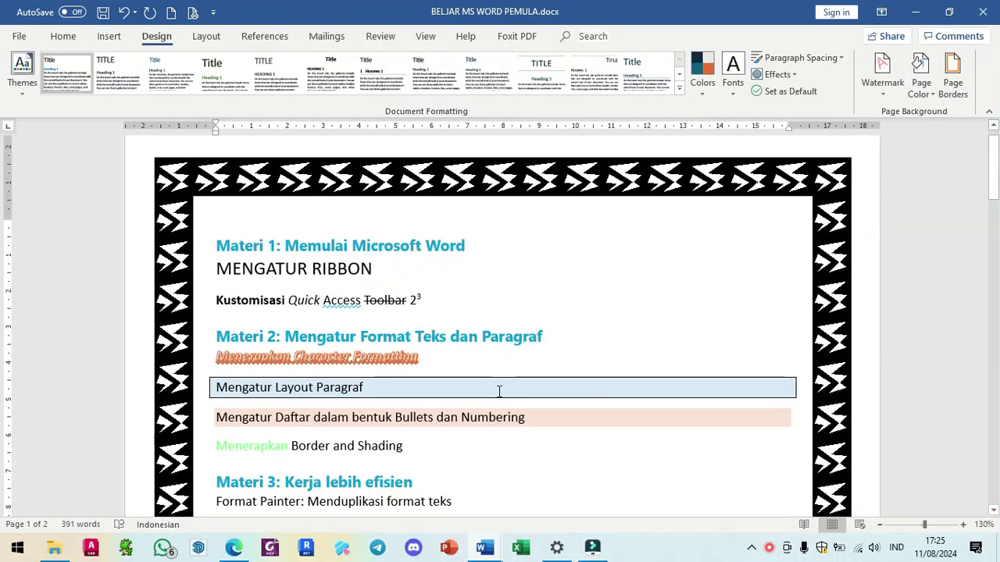
pyautogui.scroll(-6, 398, 339)
pyautogui.scroll(-8, 435, 432)
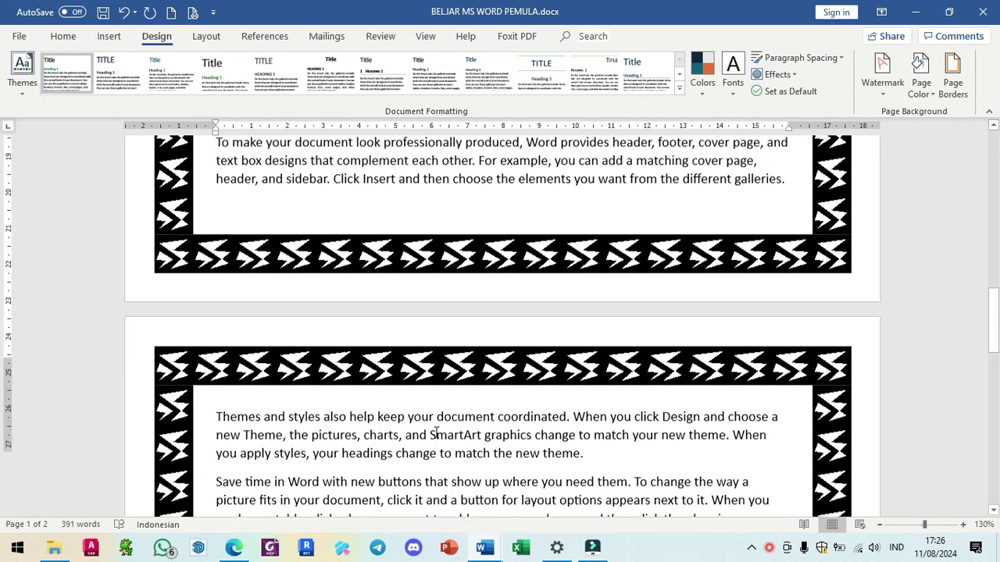
pyautogui.scroll(15, 435, 432)
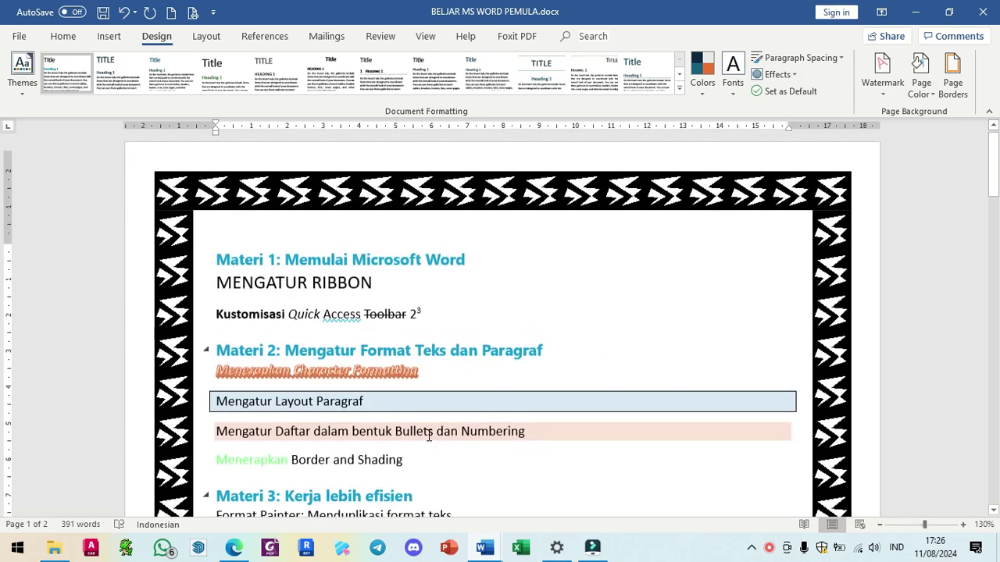
pyautogui.scroll(1, 428, 436)
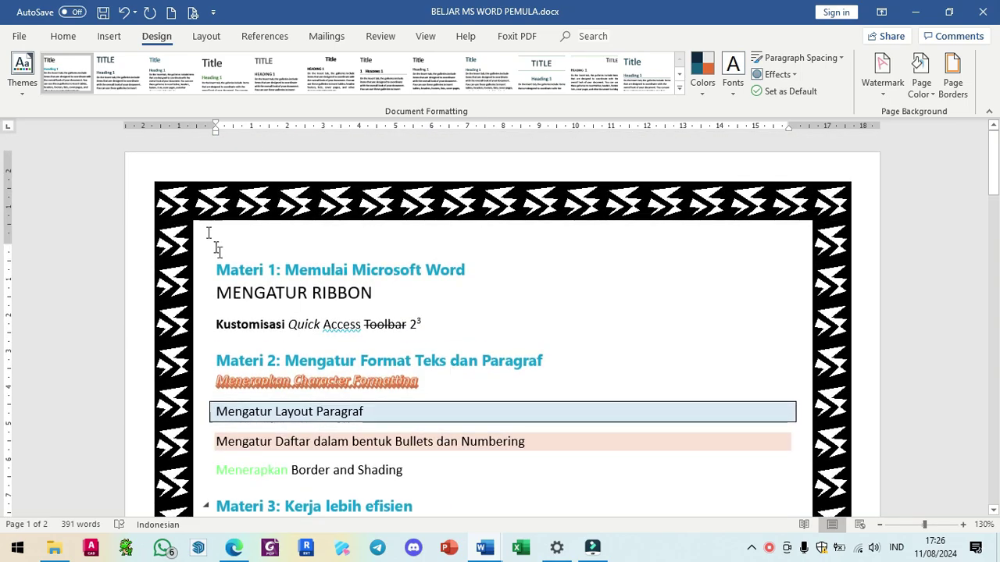
# - Remove the art page border from the whole document by setting it to None
pyautogui.click(950, 76)
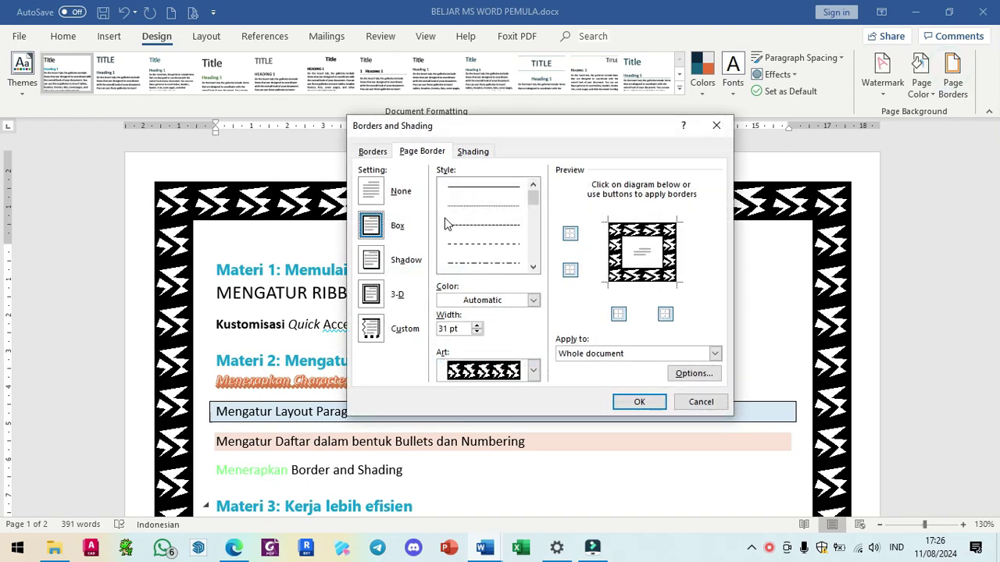
pyautogui.click(371, 193)
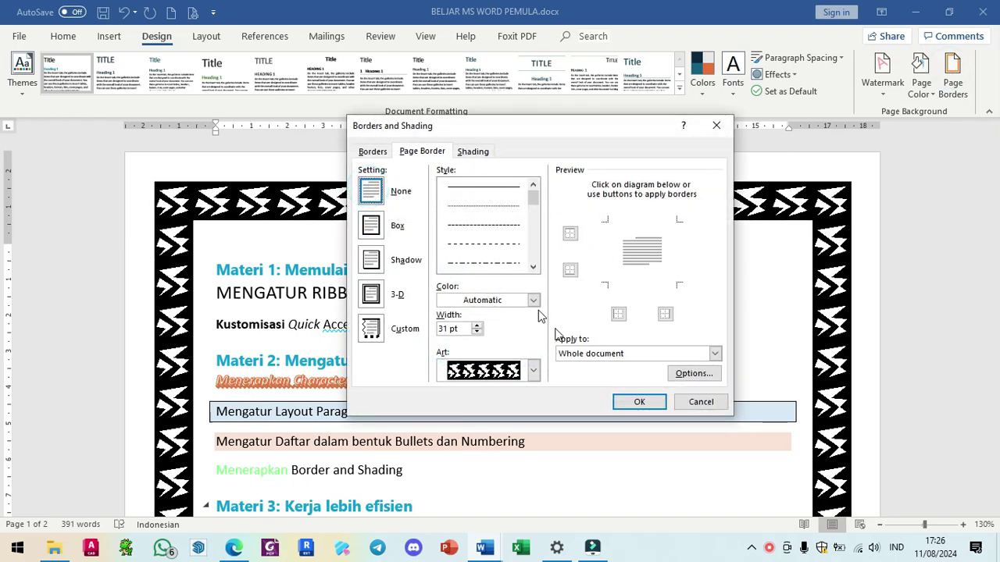
pyautogui.click(635, 402)
pyautogui.scroll(-1, 626, 399)
pyautogui.scroll(5, 578, 402)
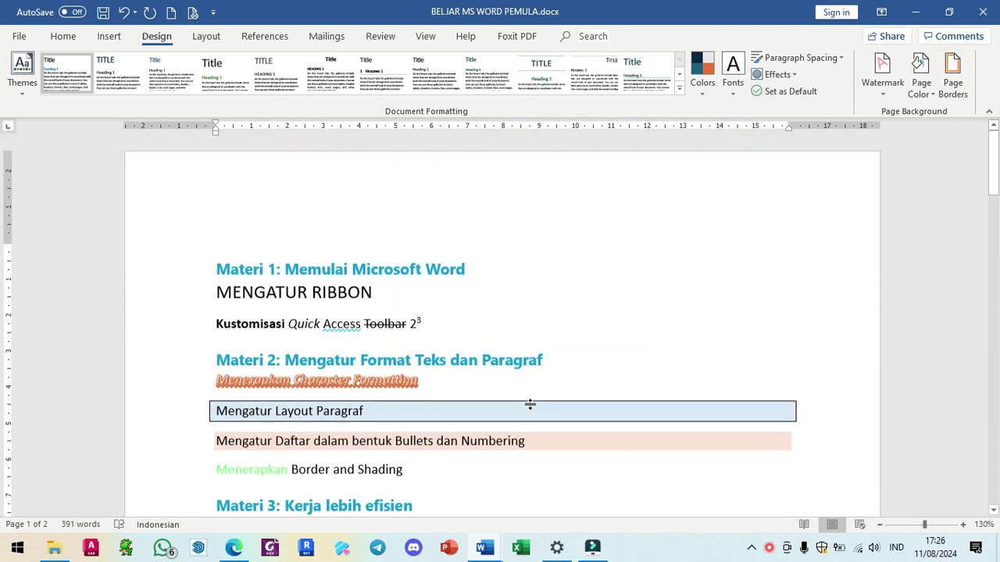
# - Go to the Materi 6 topic list and place the cursor in the Watermark line
pyautogui.scroll(-4, 438, 406)
pyautogui.scroll(-4, 430, 403)
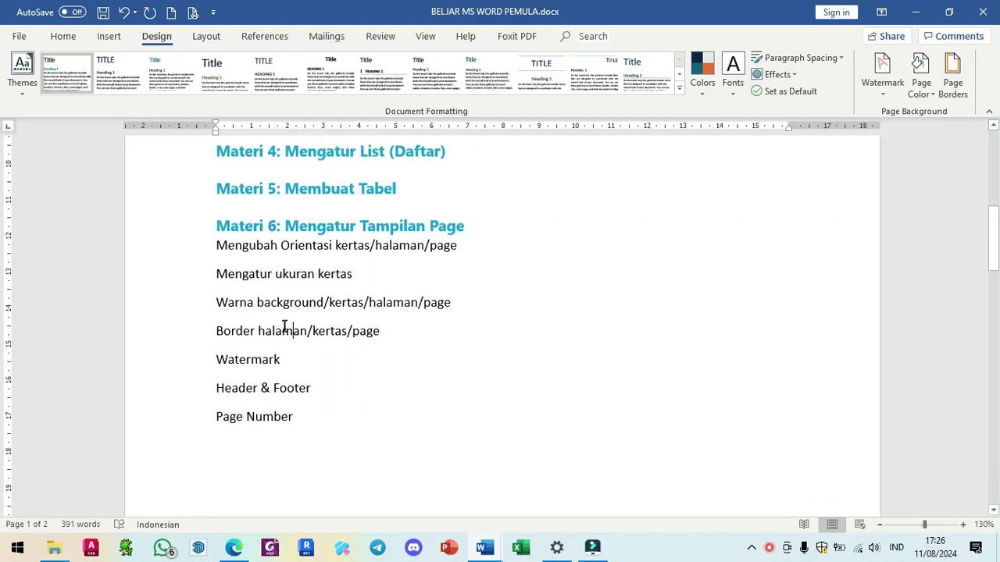
pyautogui.moveTo(226, 359); pyautogui.dragTo(280, 359)
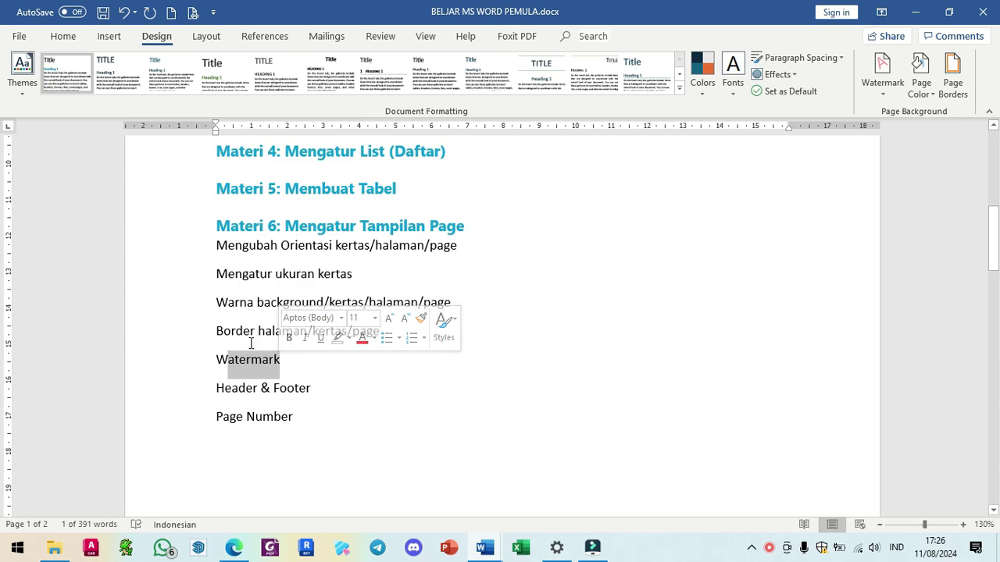
pyautogui.click(251, 361)
pyautogui.click(248, 358)
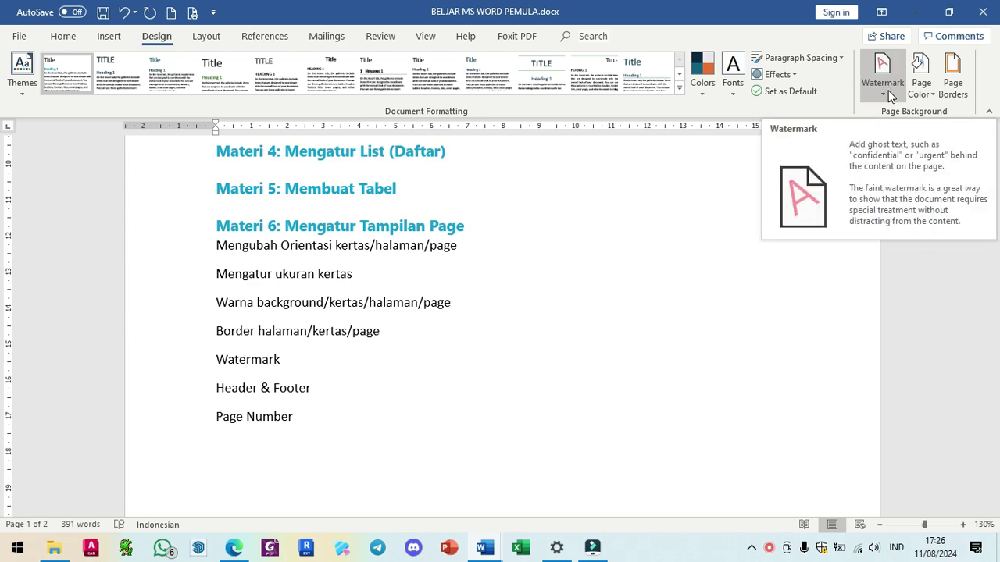
# - Close the command prompt window that interrupts and apply the built-in CONFIDENTIAL 1 watermark to the document
pyautogui.click(883, 67)
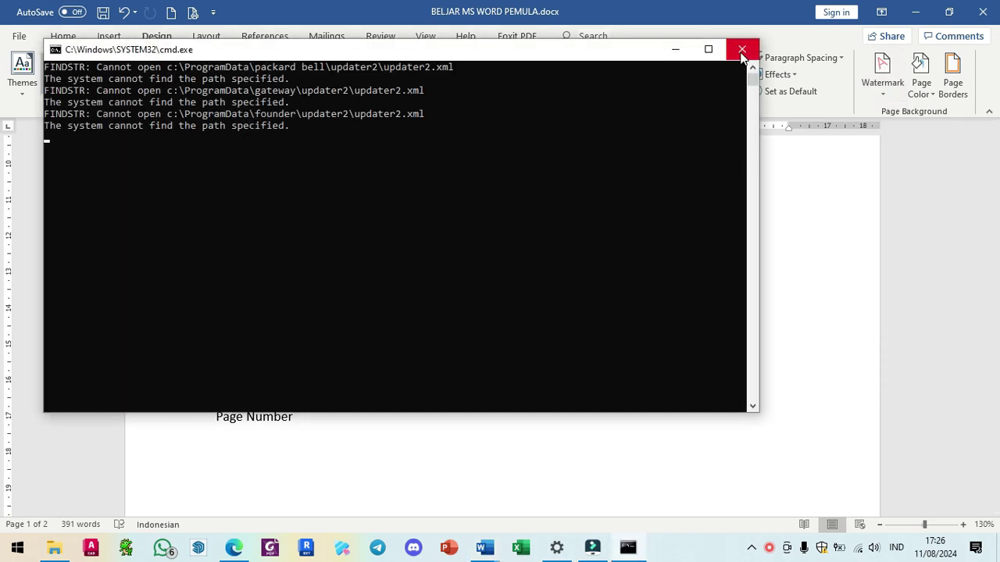
pyautogui.click(739, 49)
pyautogui.click(883, 67)
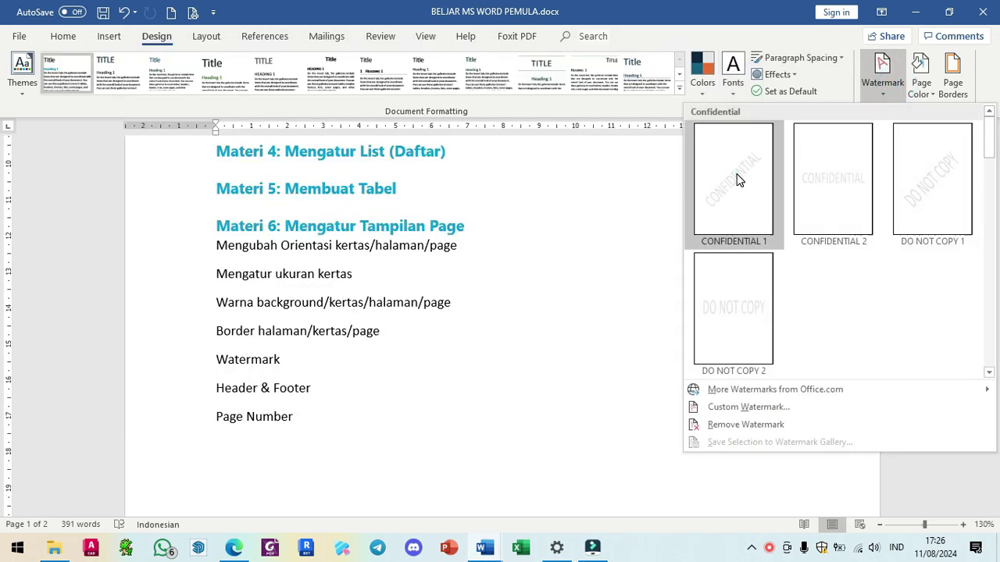
pyautogui.click(737, 175)
pyautogui.scroll(5, 648, 274)
pyautogui.scroll(-4, 469, 369)
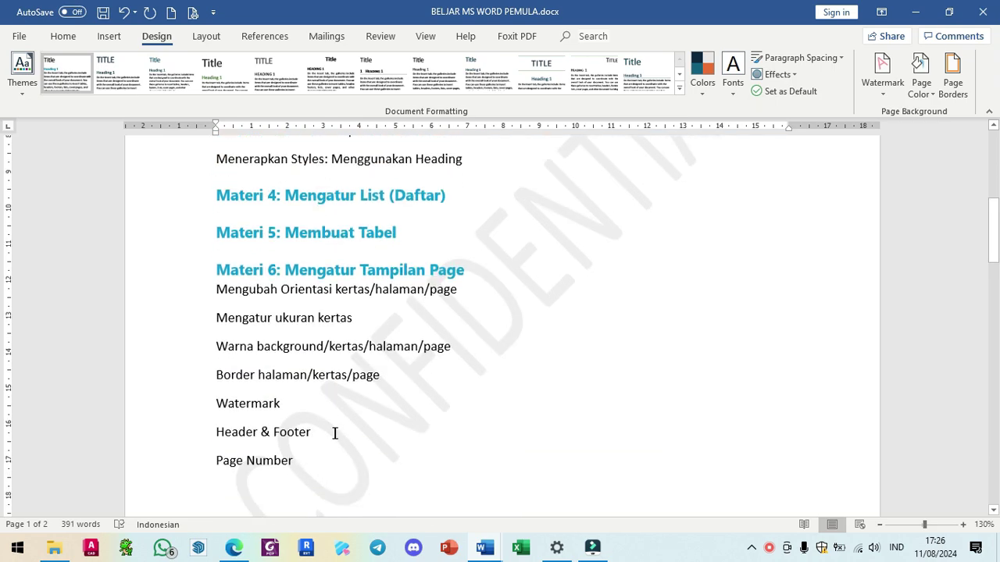
pyautogui.scroll(-1, 702, 289)
# - Replace the watermark with the built-in DO NOT COPY 1 design and check it on the page
pyautogui.click(883, 78)
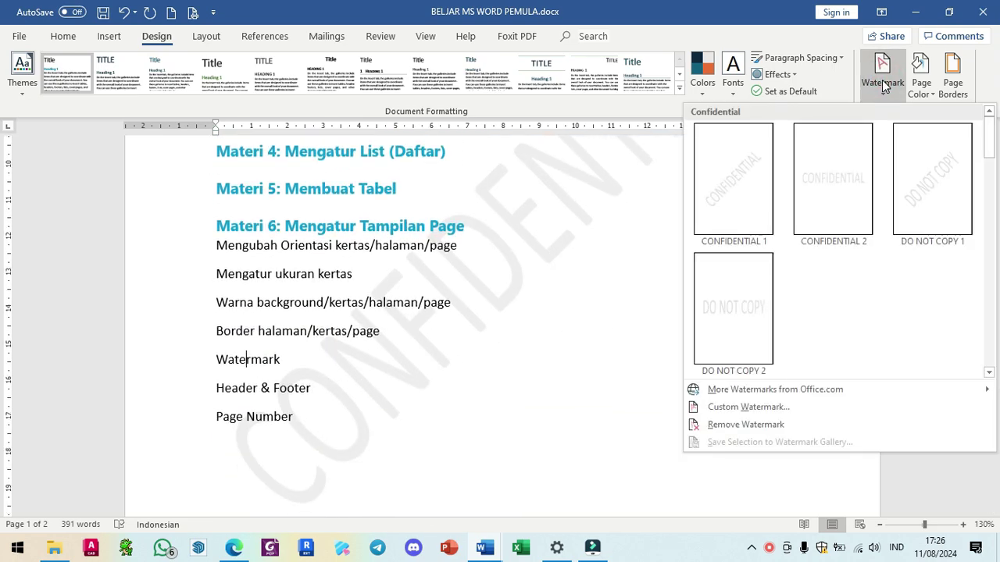
pyautogui.click(916, 236)
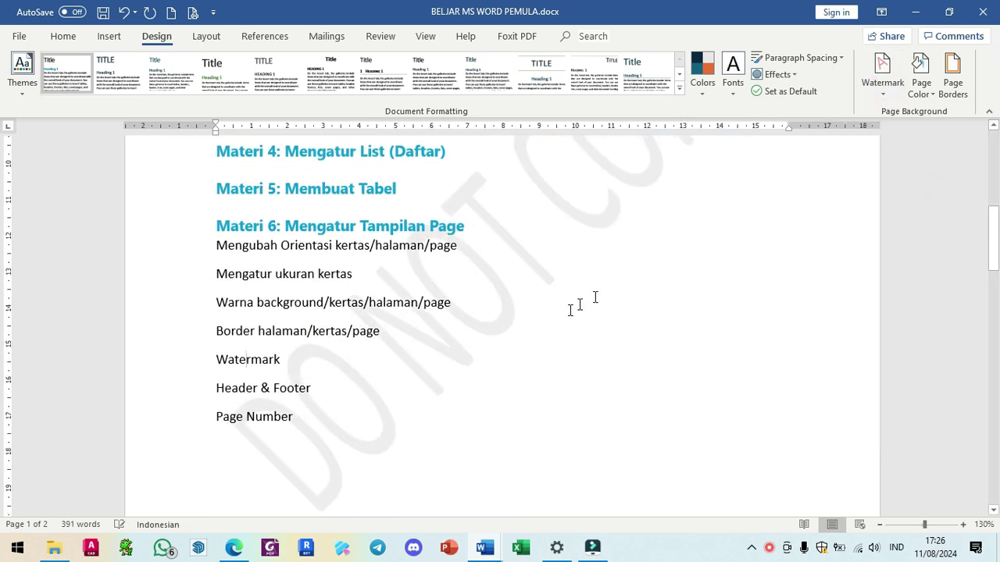
pyautogui.scroll(1, 529, 316)
pyautogui.scroll(3, 530, 316)
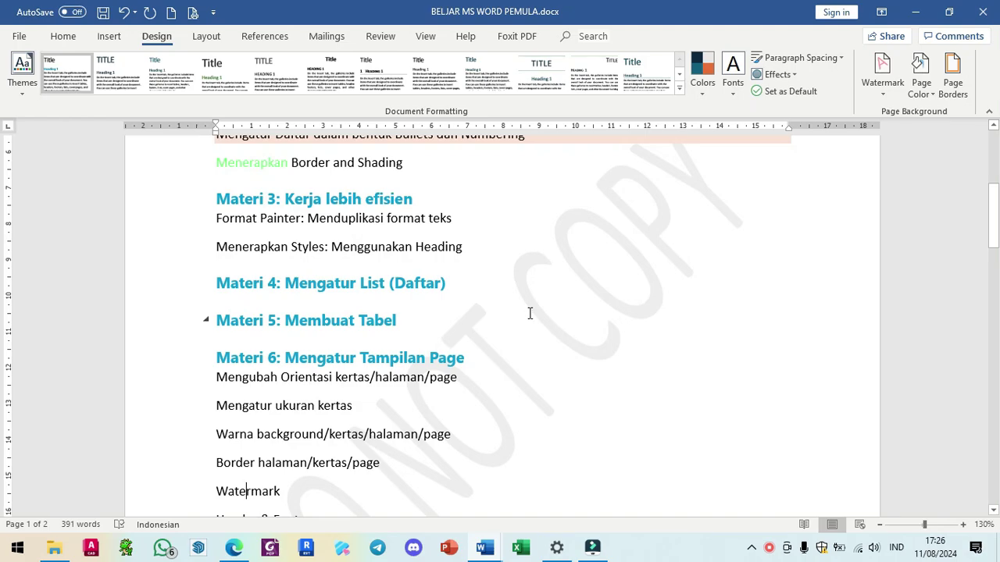
pyautogui.scroll(-1, 530, 313)
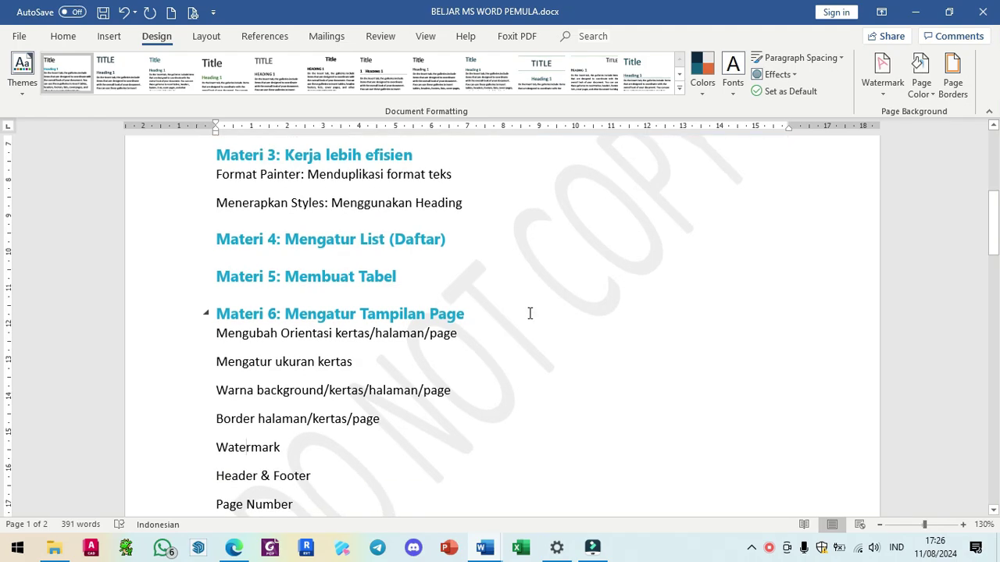
pyautogui.scroll(-1, 529, 313)
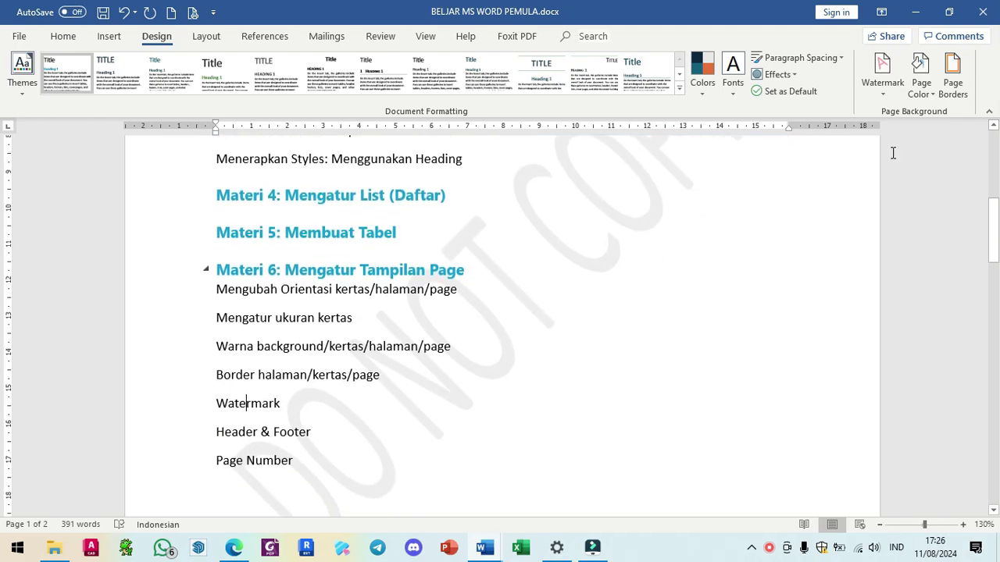
# - Create a custom diagonal text watermark reading RAHASIA NEGARA and check it on the page
pyautogui.click(882, 75)
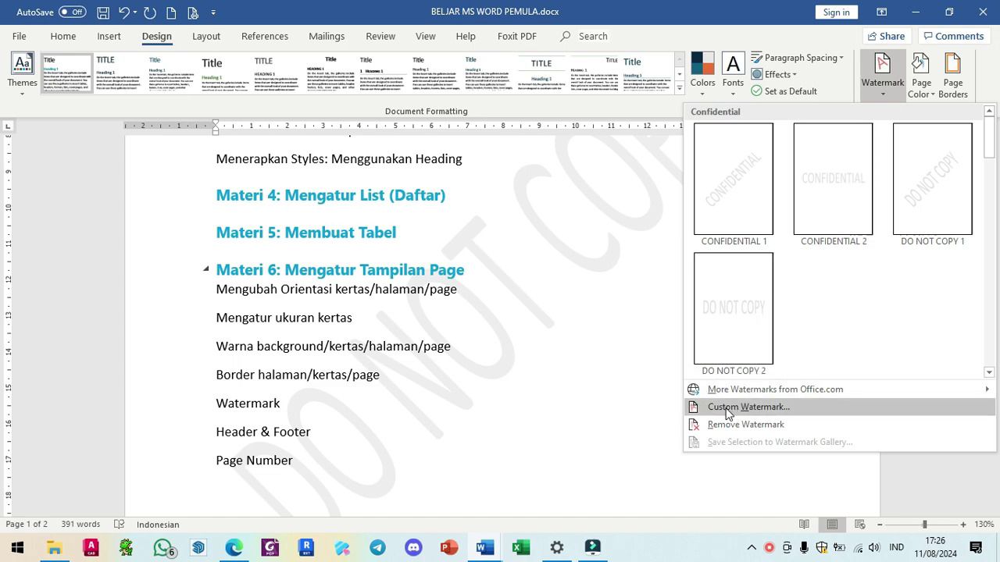
pyautogui.click(724, 410)
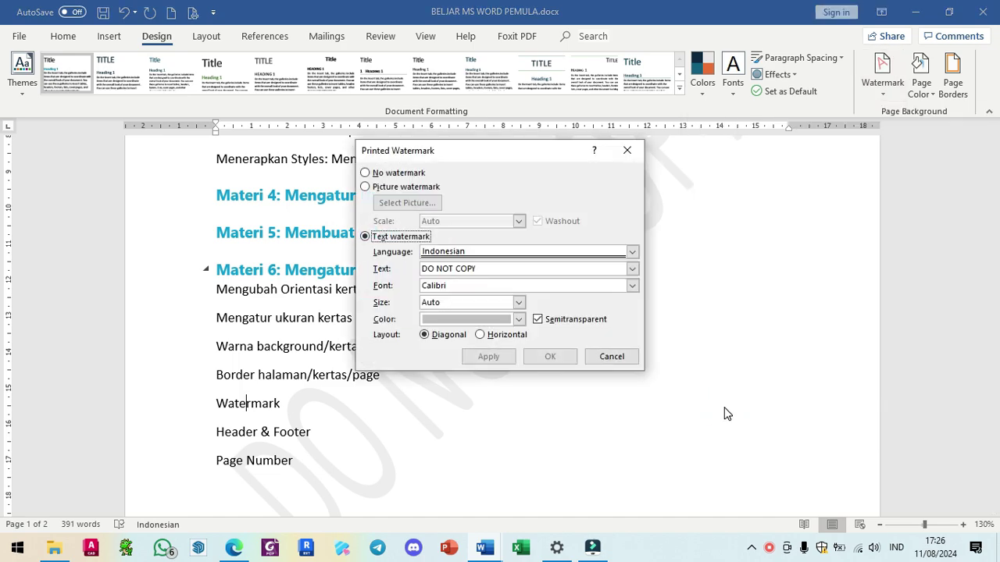
pyautogui.moveTo(381, 270); pyautogui.dragTo(496, 268)
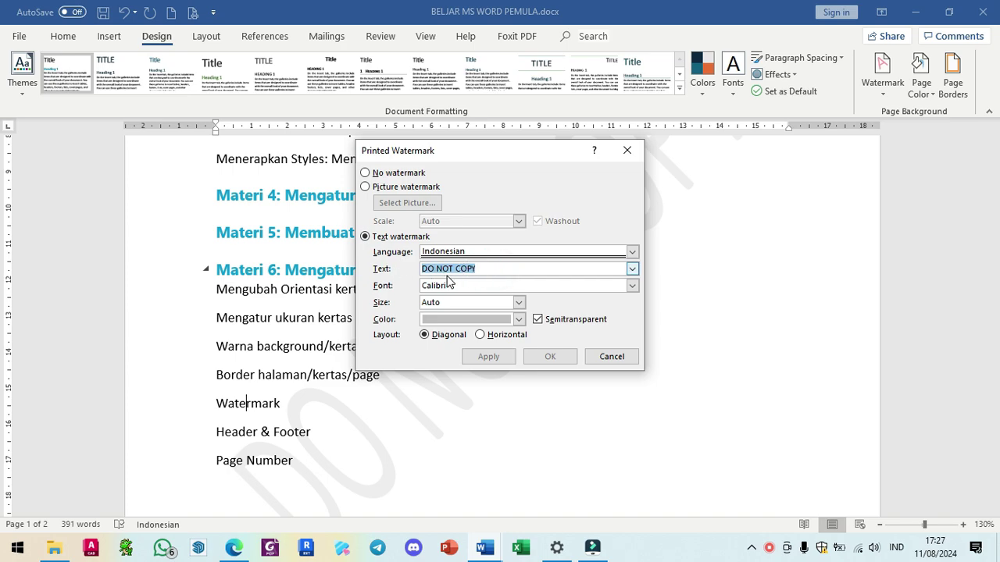
pyautogui.write('RAH')
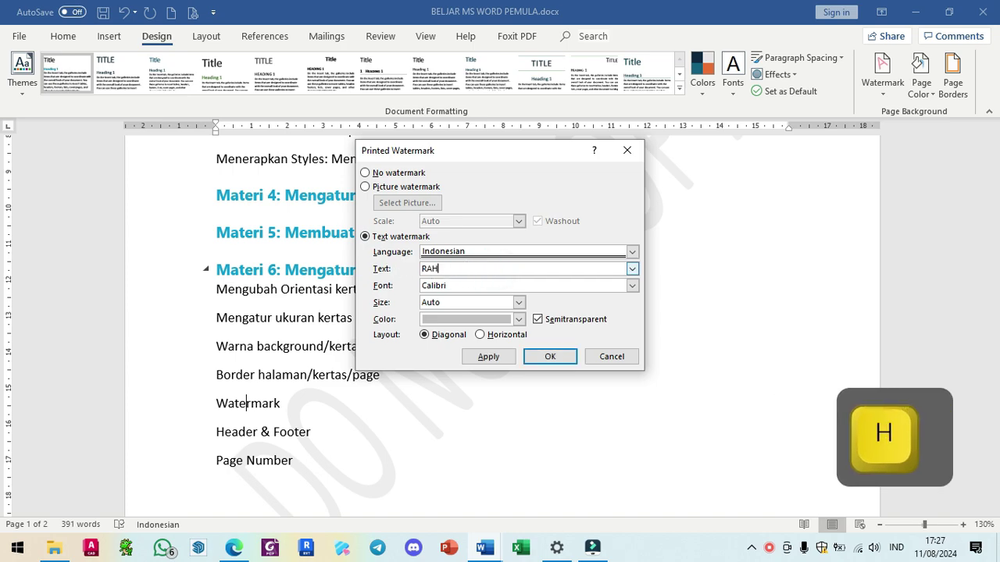
pyautogui.write('ASIA NEGARA')
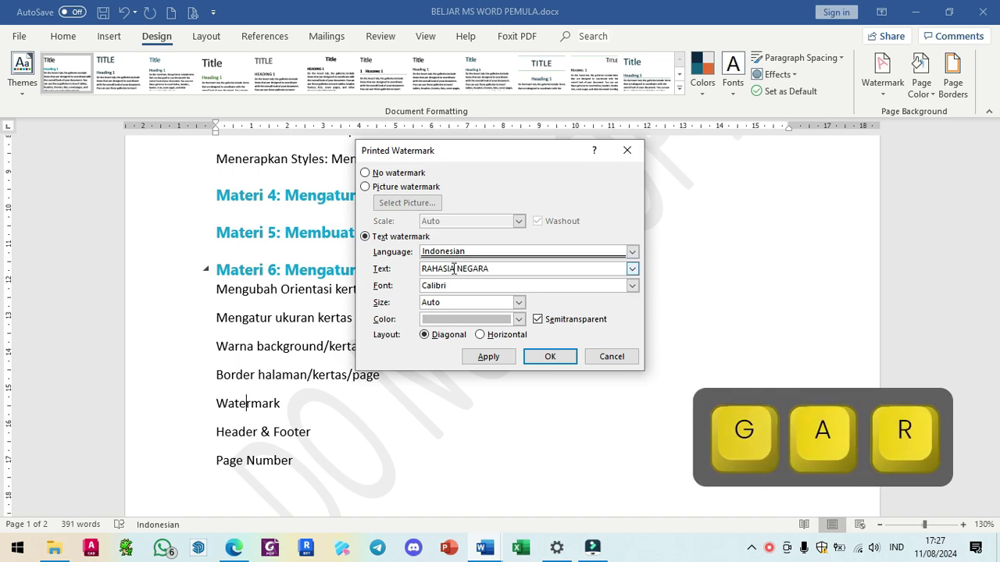
pyautogui.click(550, 357)
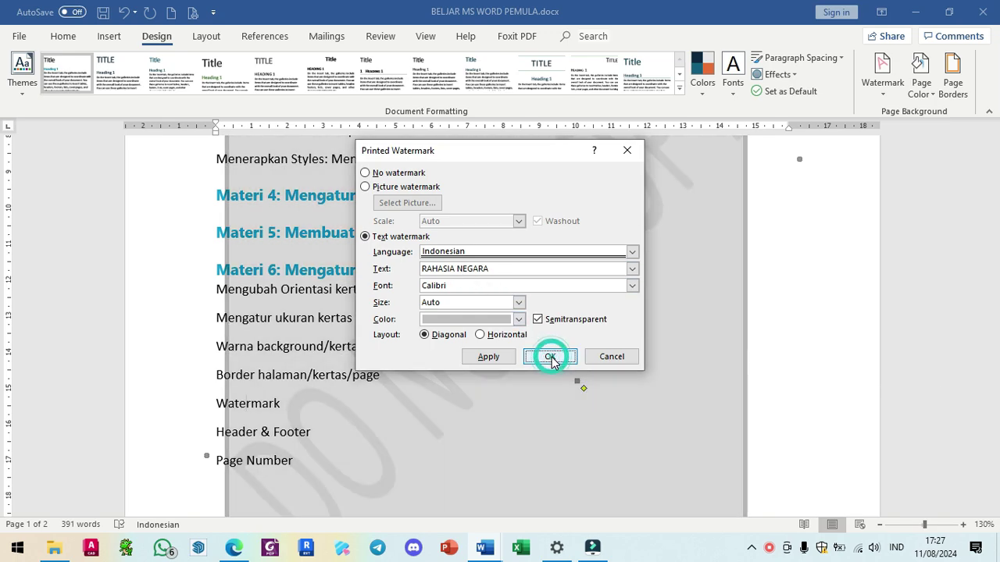
pyautogui.scroll(-2, 314, 452)
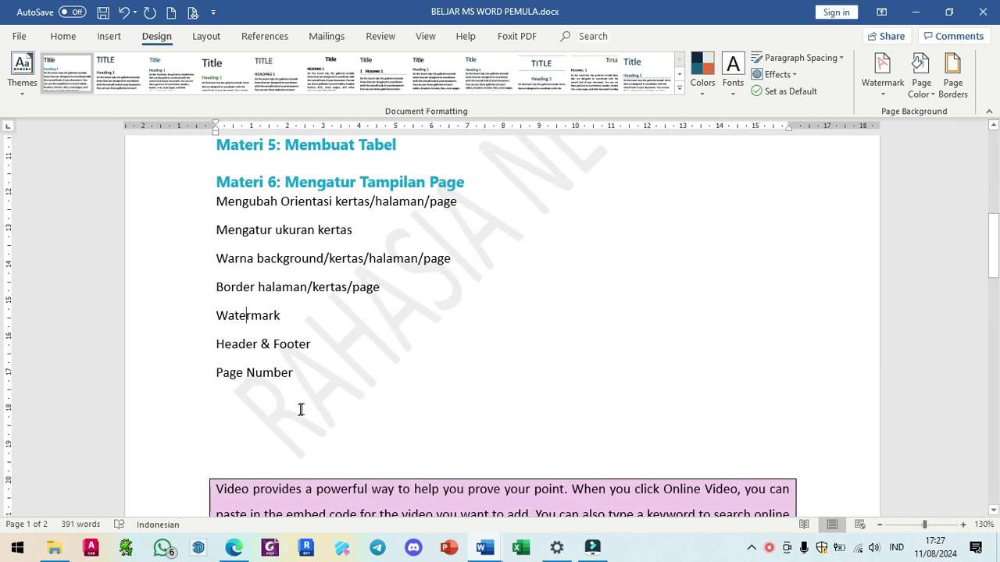
pyautogui.scroll(3, 359, 386)
pyautogui.scroll(3, 449, 365)
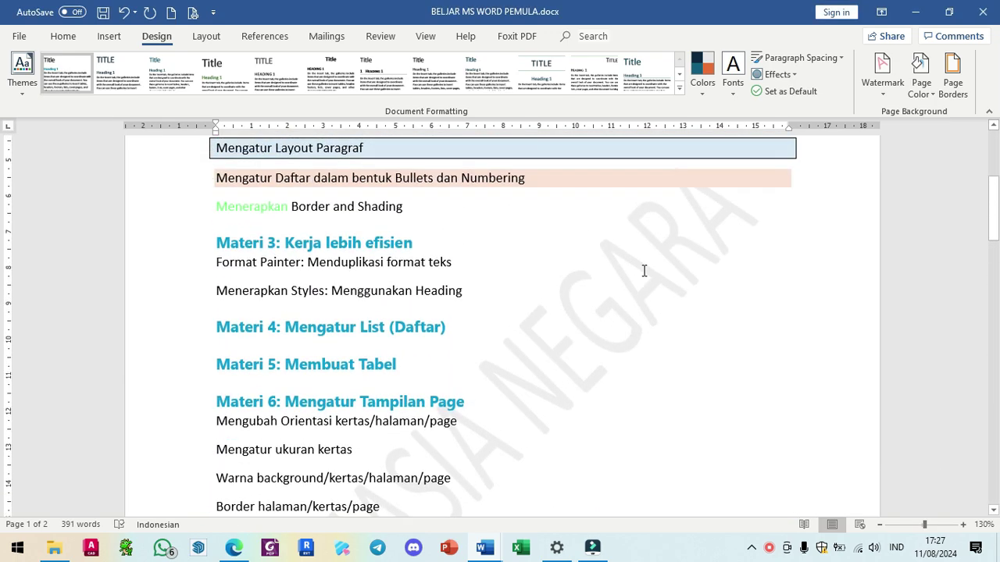
# - Open the custom watermark settings and browse the fonts available for the RAHASIA NEGARA text
pyautogui.scroll(-1, 667, 260)
pyautogui.click(882, 70)
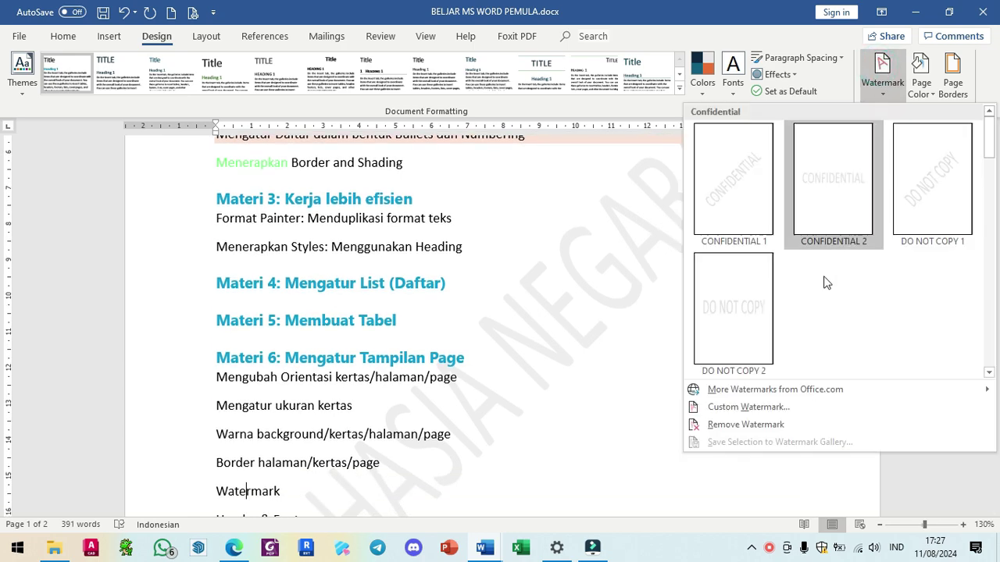
pyautogui.click(746, 407)
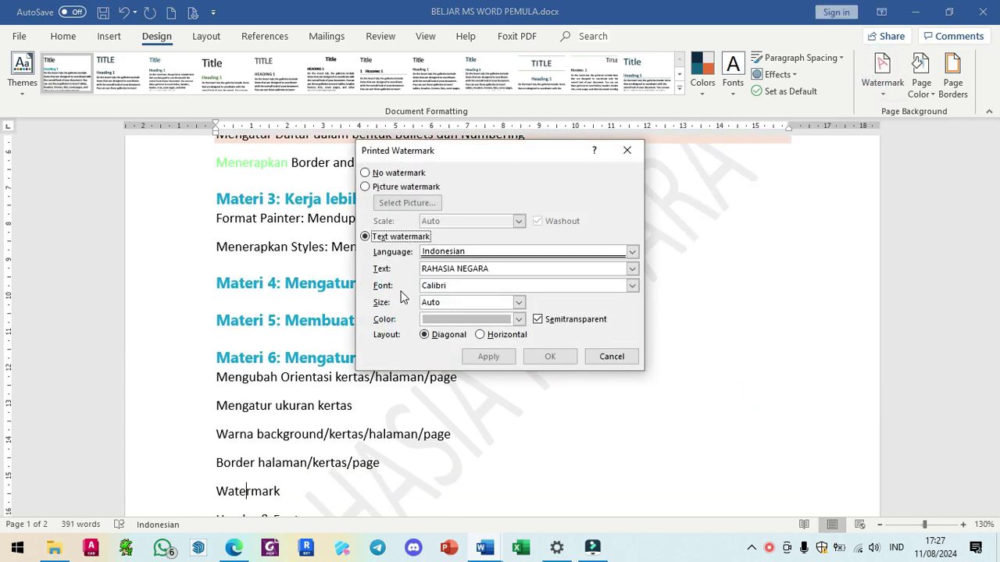
pyautogui.click(446, 286)
pyautogui.click(632, 287)
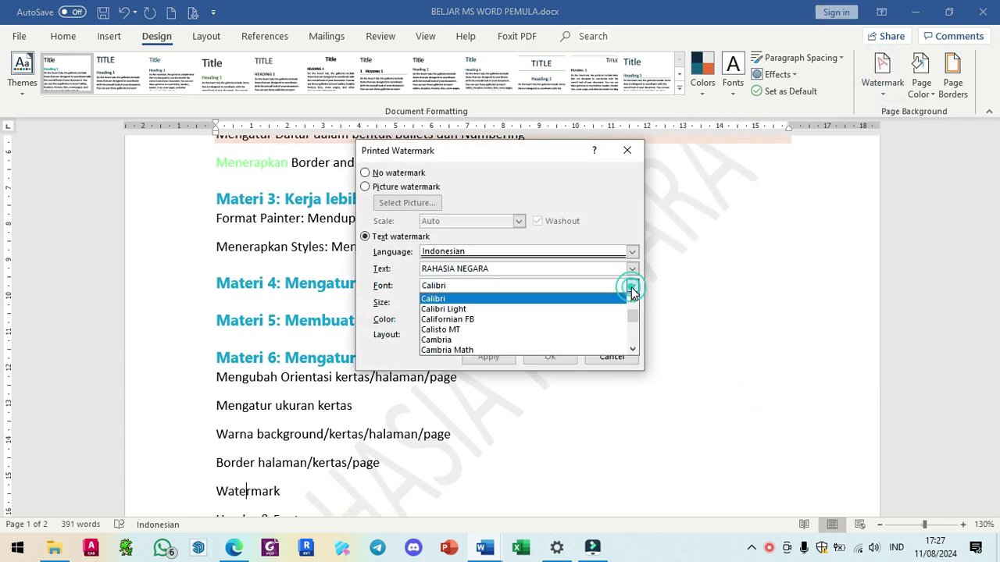
pyautogui.scroll(-5, 553, 318)
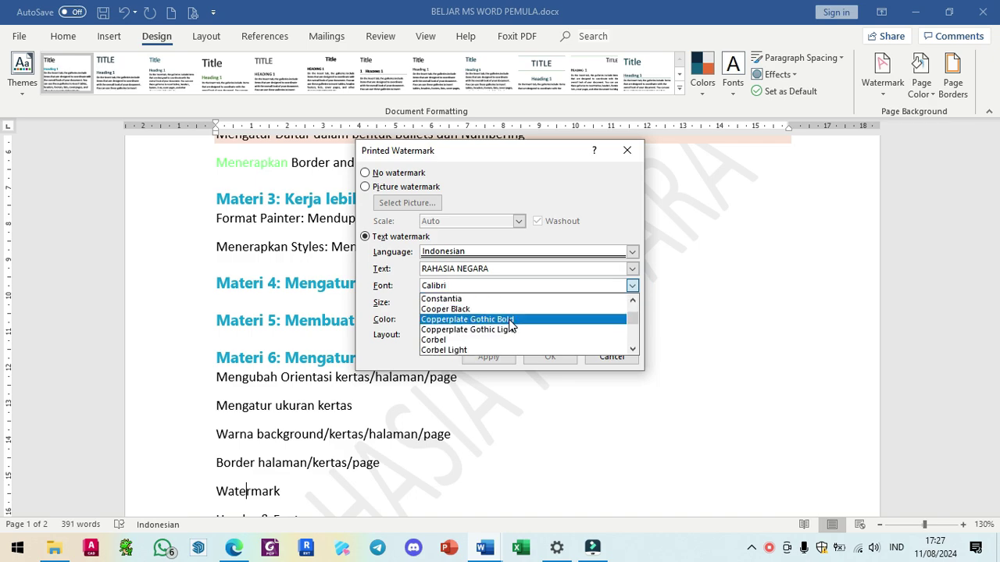
pyautogui.scroll(-12, 508, 325)
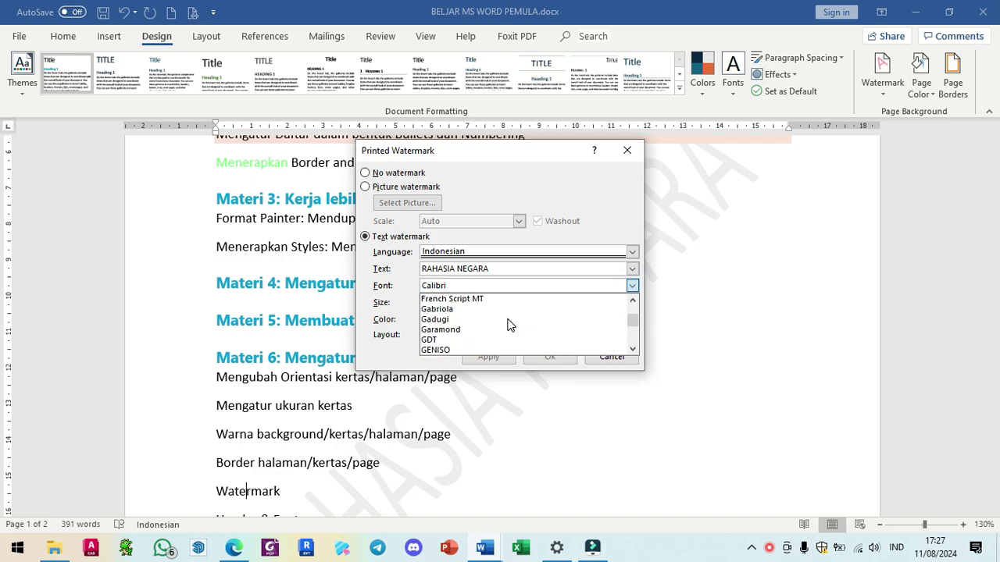
pyautogui.scroll(8, 484, 334)
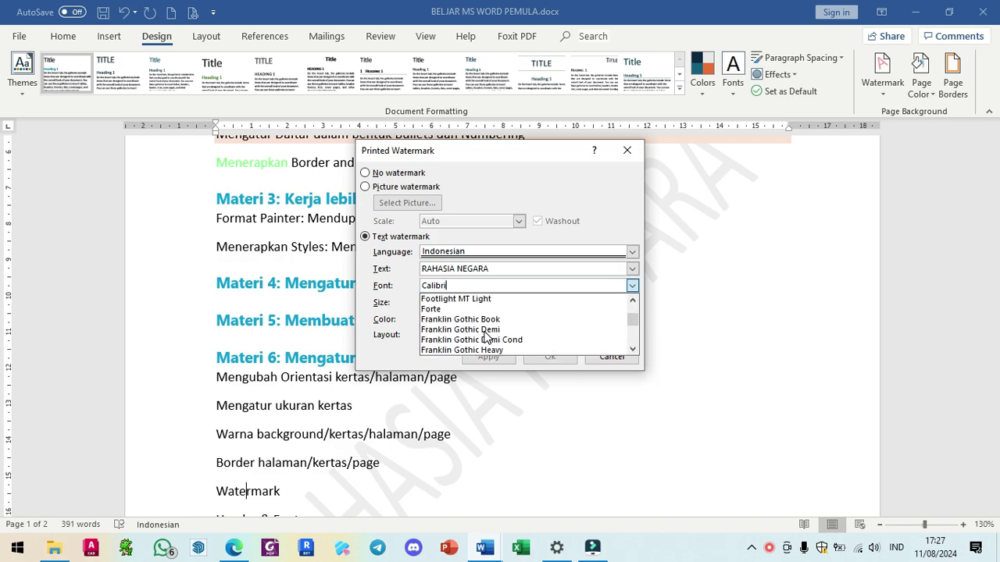
pyautogui.click(390, 291)
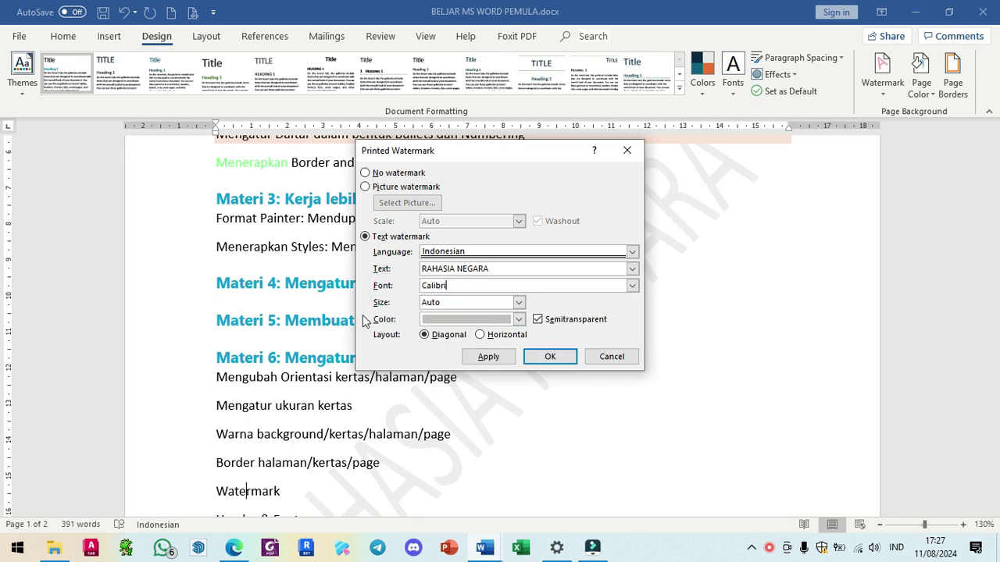
# - Set the RAHASIA NEGARA watermark's colour to standard red, apply it and check it on the page
pyautogui.click(451, 320)
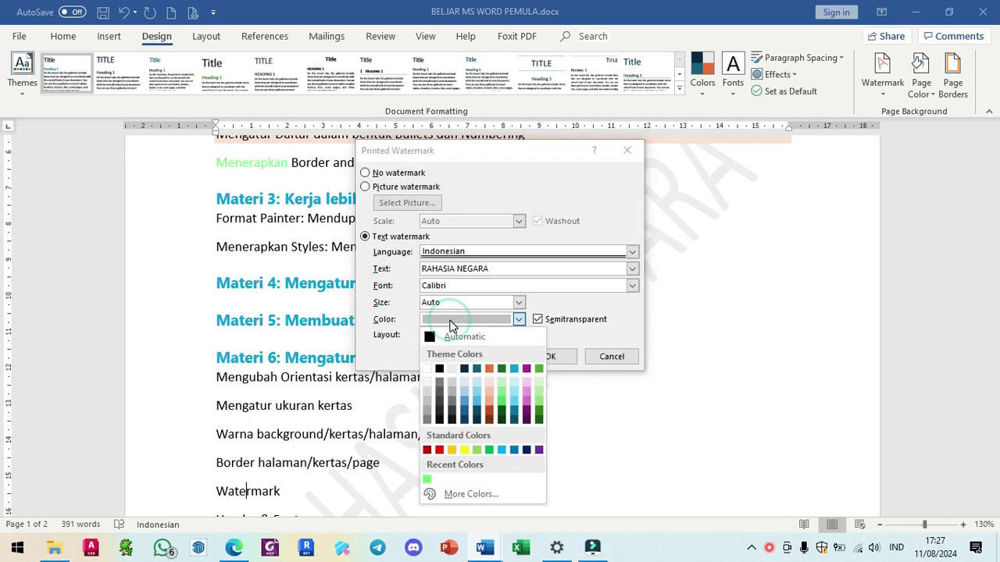
pyautogui.click(438, 450)
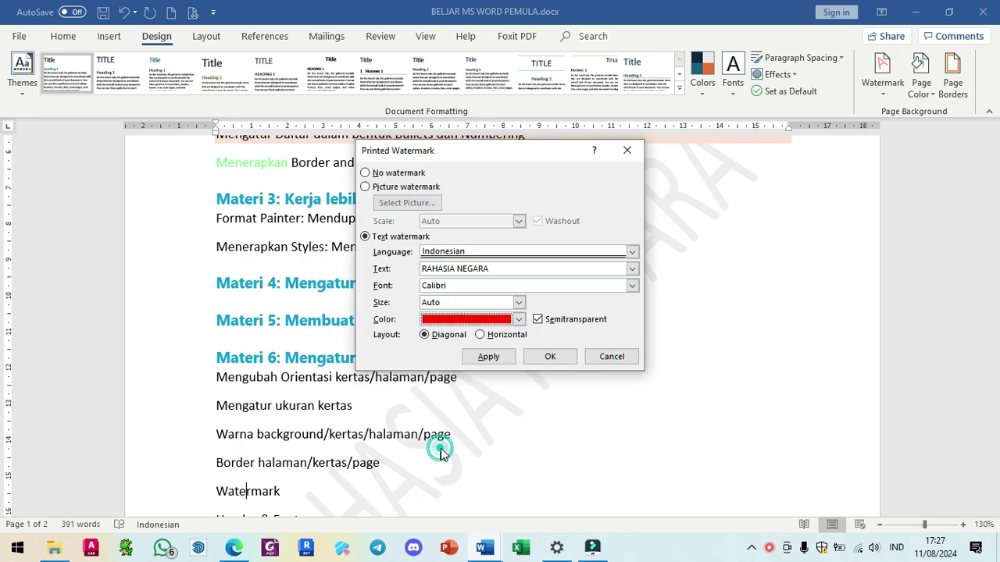
pyautogui.click(551, 359)
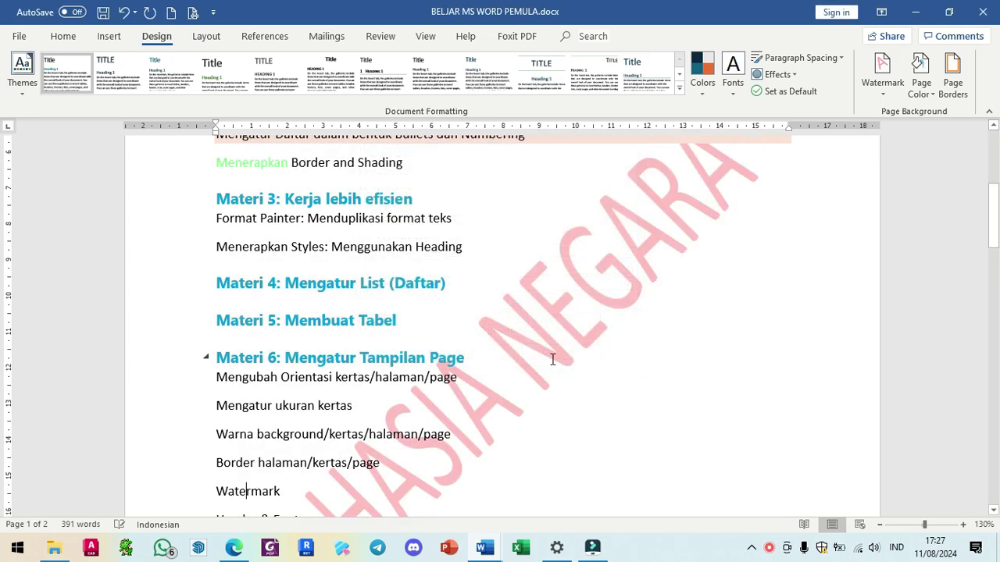
pyautogui.scroll(-4, 553, 359)
pyautogui.scroll(5, 546, 360)
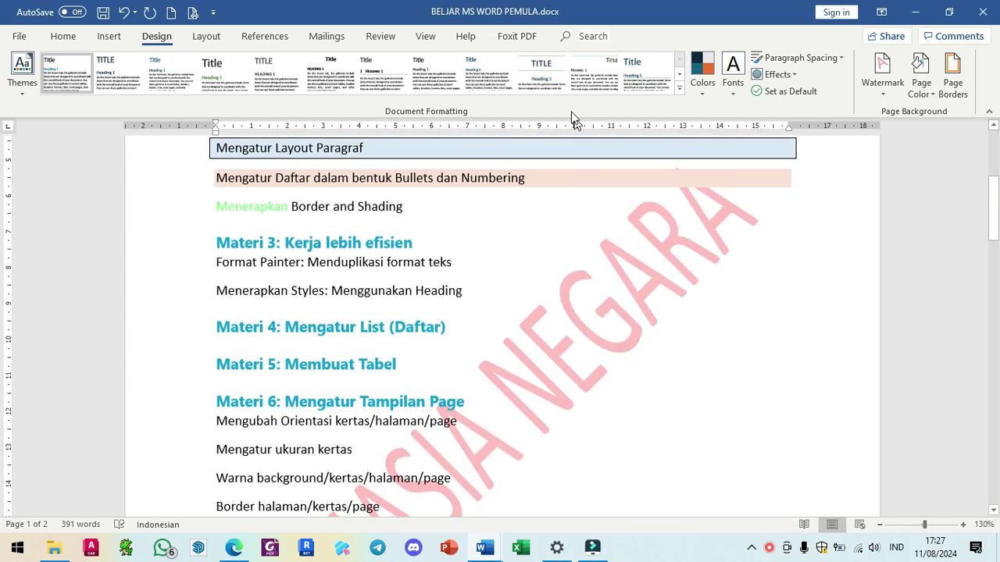
pyautogui.scroll(-5, 543, 263)
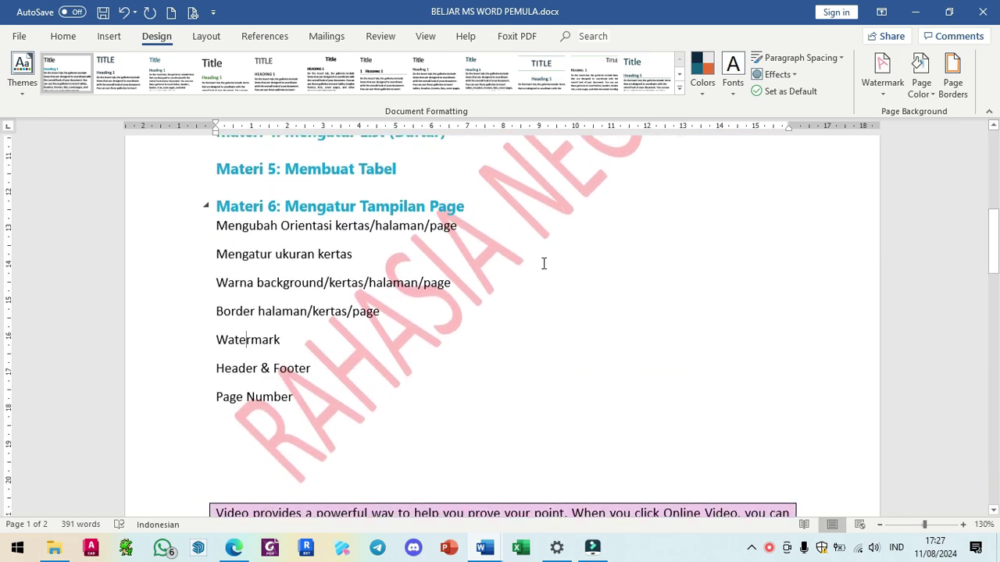
pyautogui.scroll(3, 542, 263)
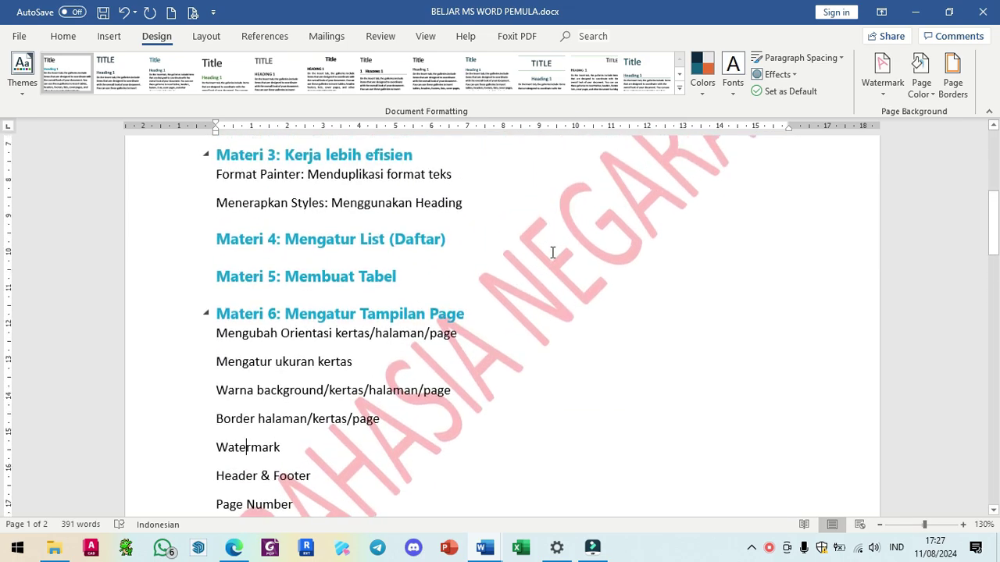
# - Change the custom text watermark's colour to Automatic and check it on the page
pyautogui.click(881, 78)
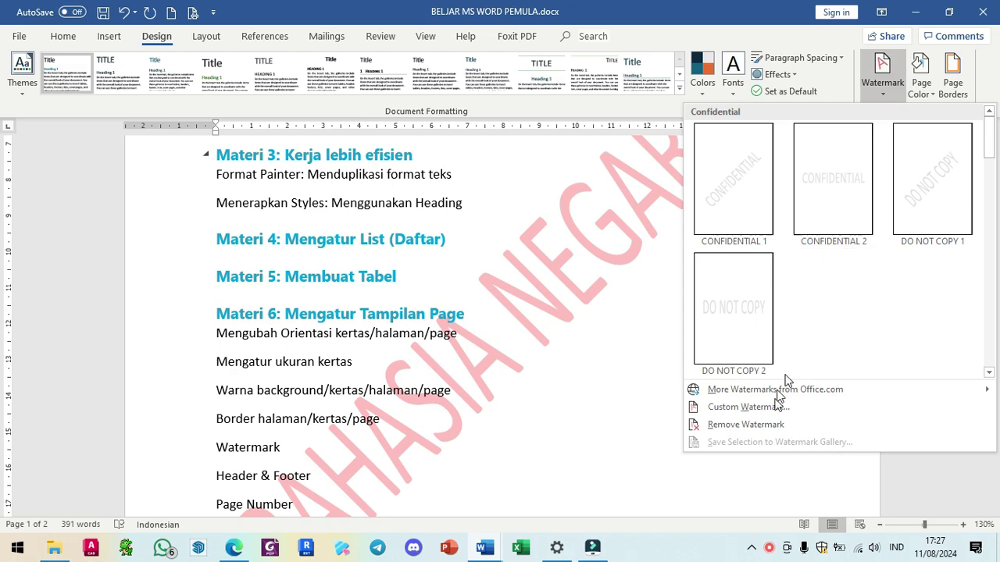
pyautogui.click(760, 408)
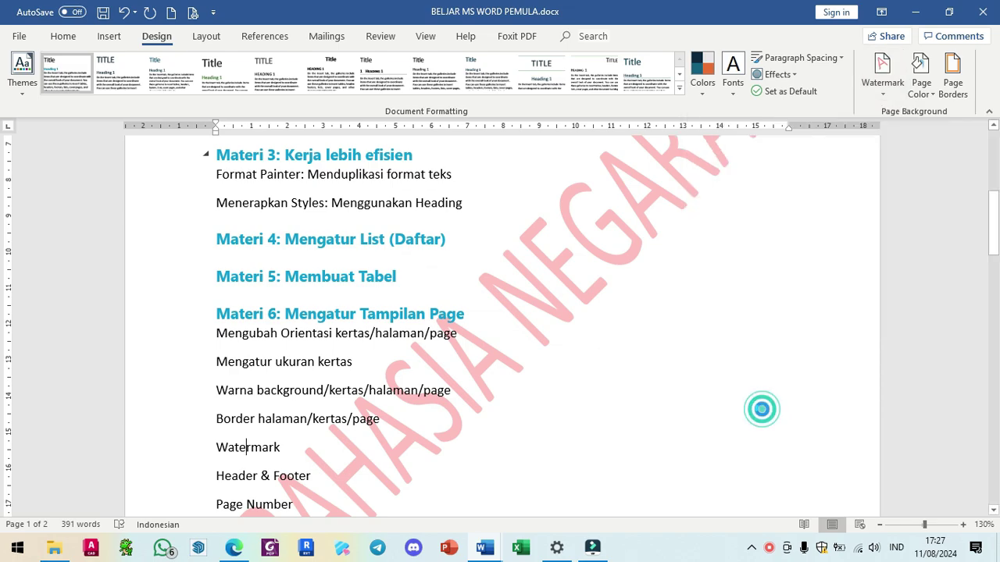
pyautogui.click(498, 321)
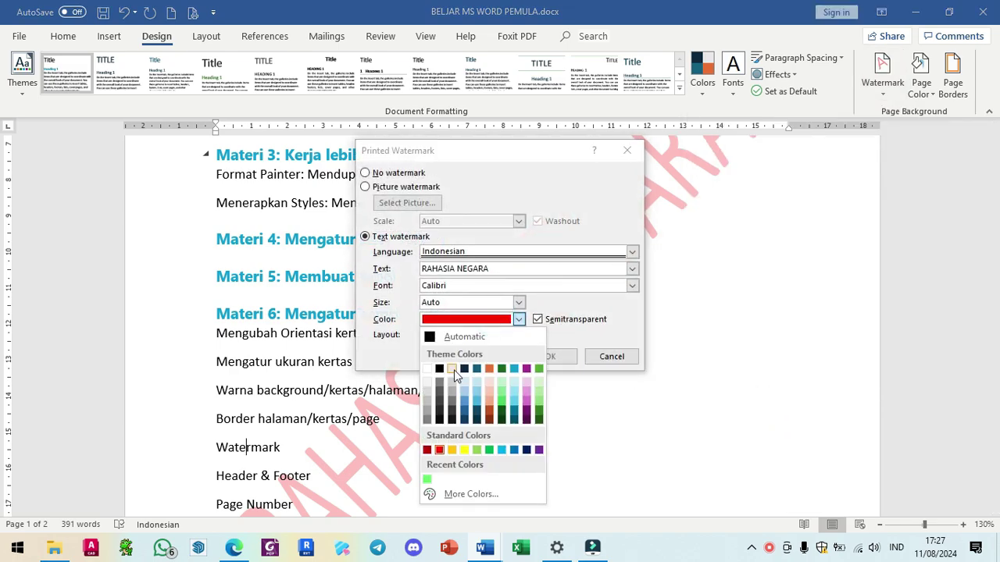
pyautogui.click(470, 335)
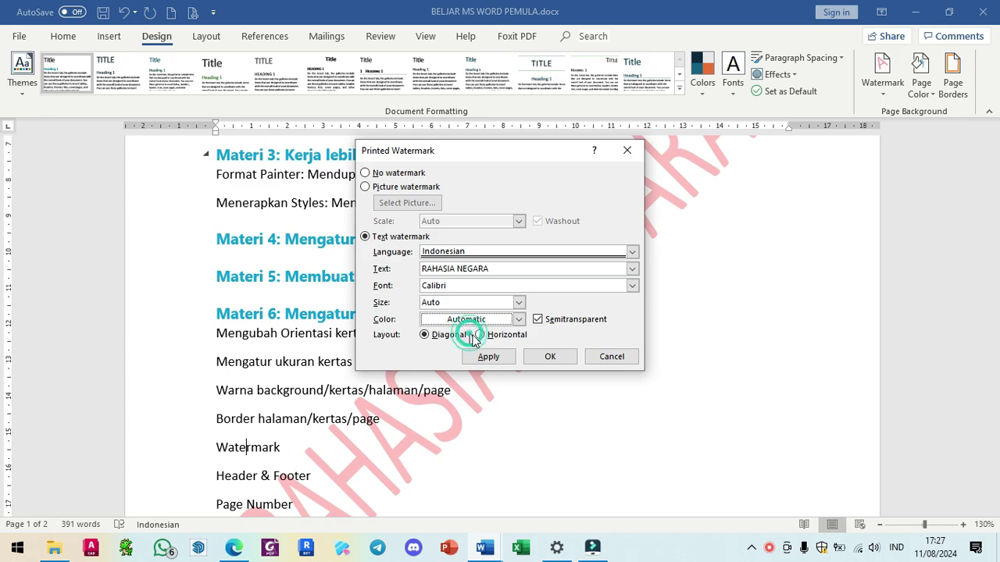
pyautogui.click(552, 357)
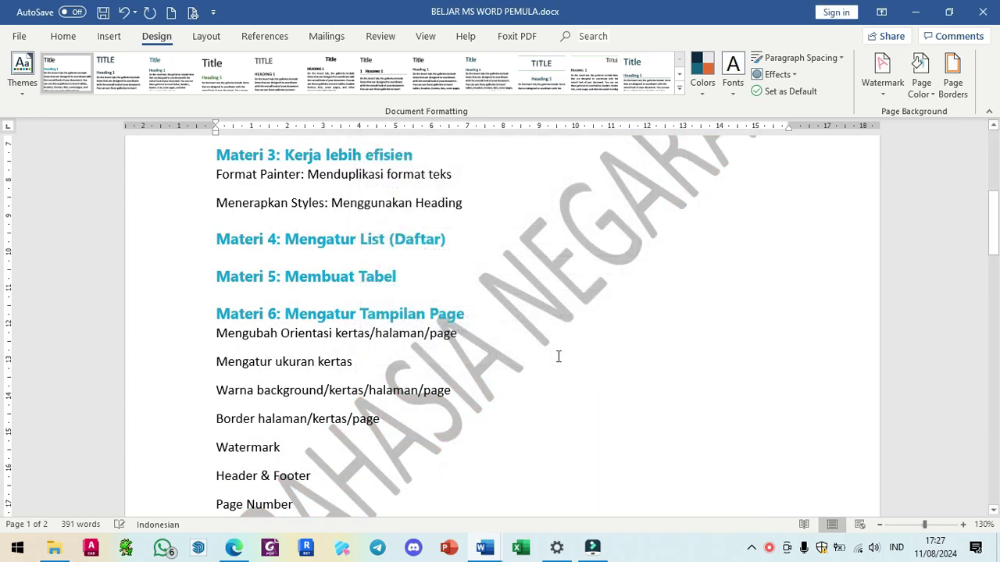
pyautogui.scroll(-3, 558, 357)
pyautogui.scroll(4, 270, 425)
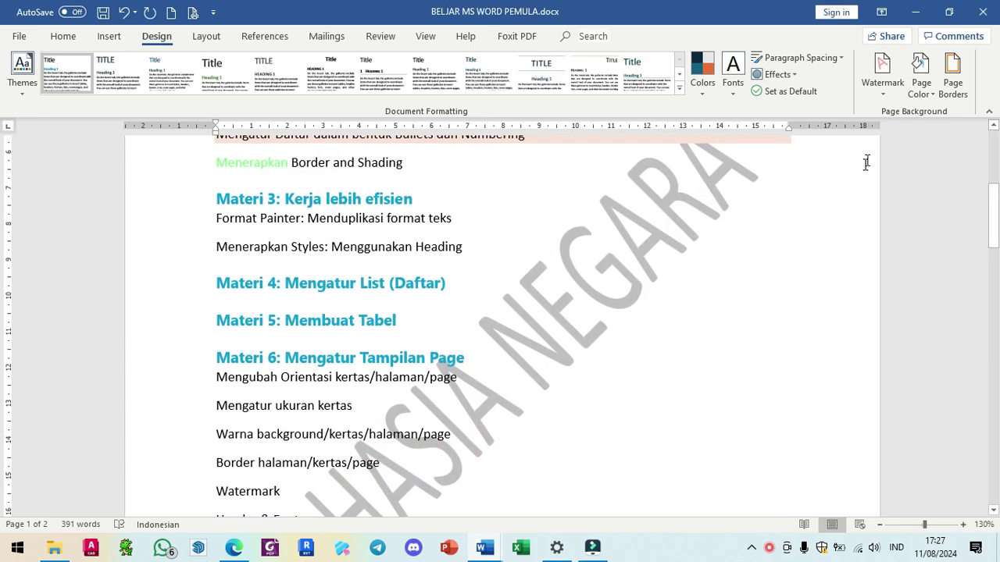
# - Set the custom text watermark's colour to a light grey theme shade and check it on the page
pyautogui.click(884, 78)
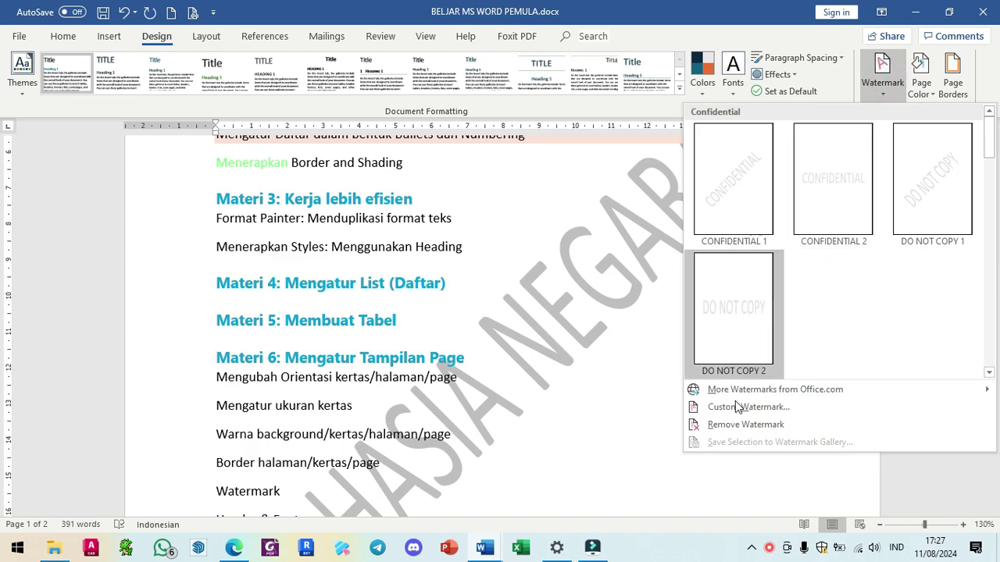
pyautogui.click(733, 407)
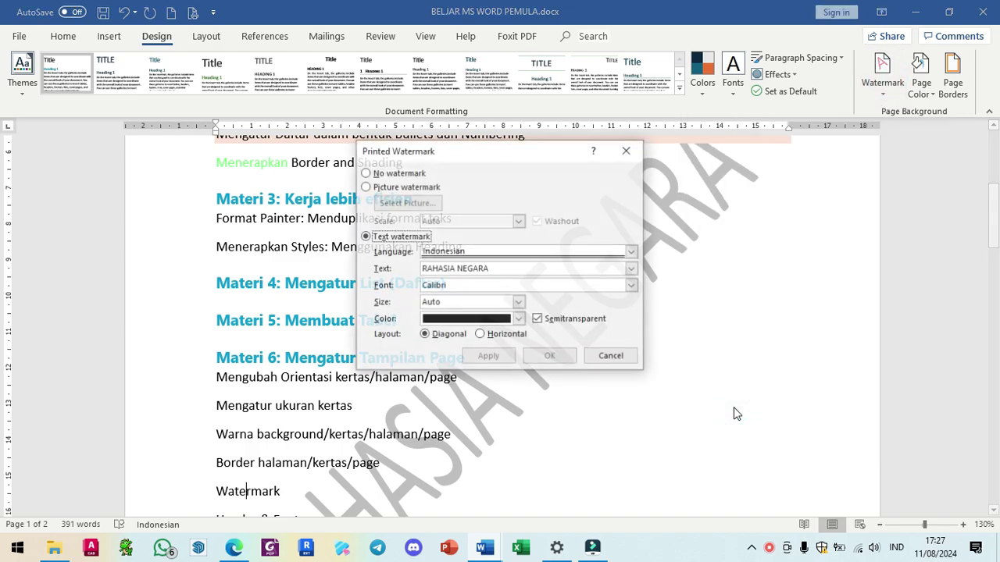
pyautogui.click(516, 319)
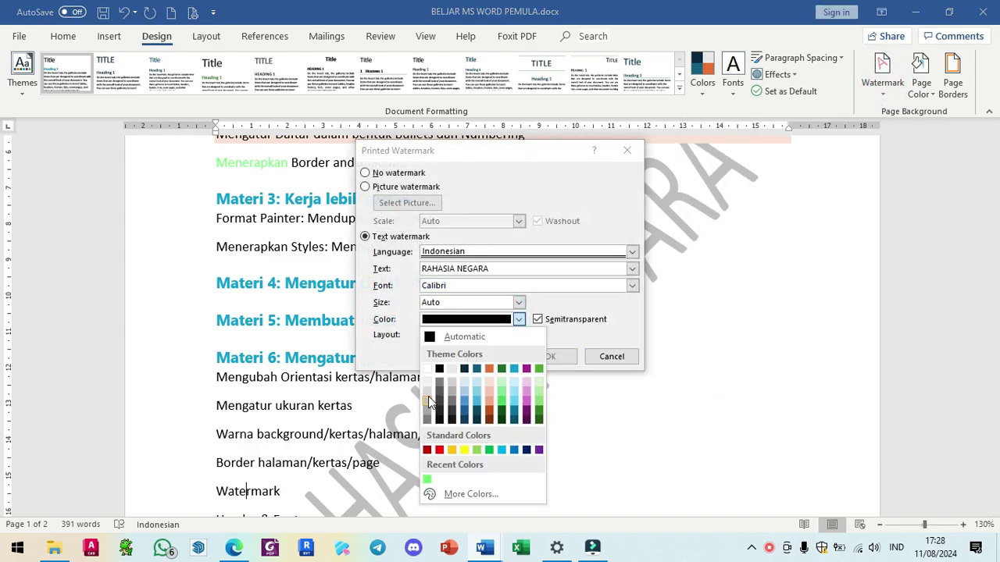
pyautogui.click(427, 404)
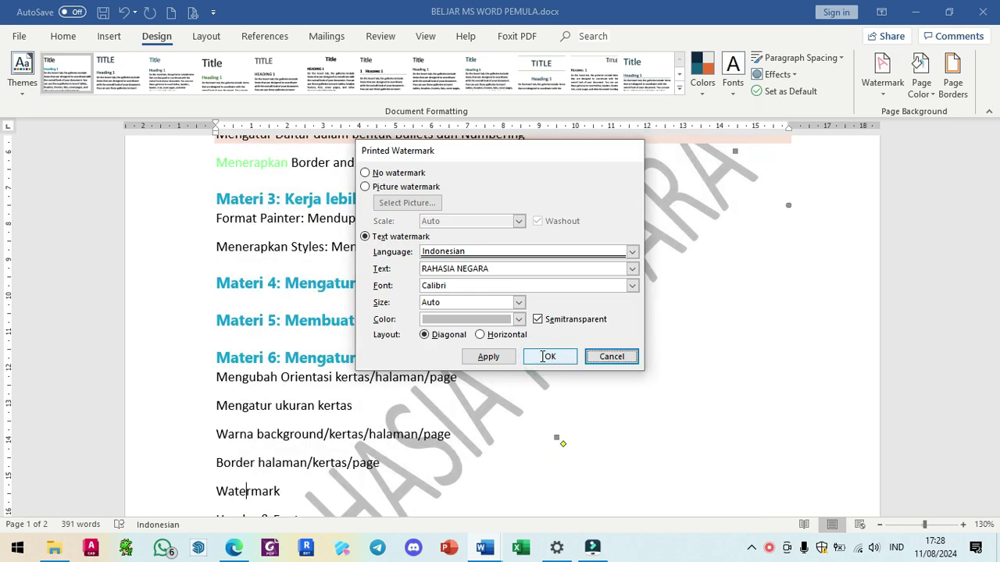
pyautogui.click(549, 356)
pyautogui.scroll(-3, 596, 348)
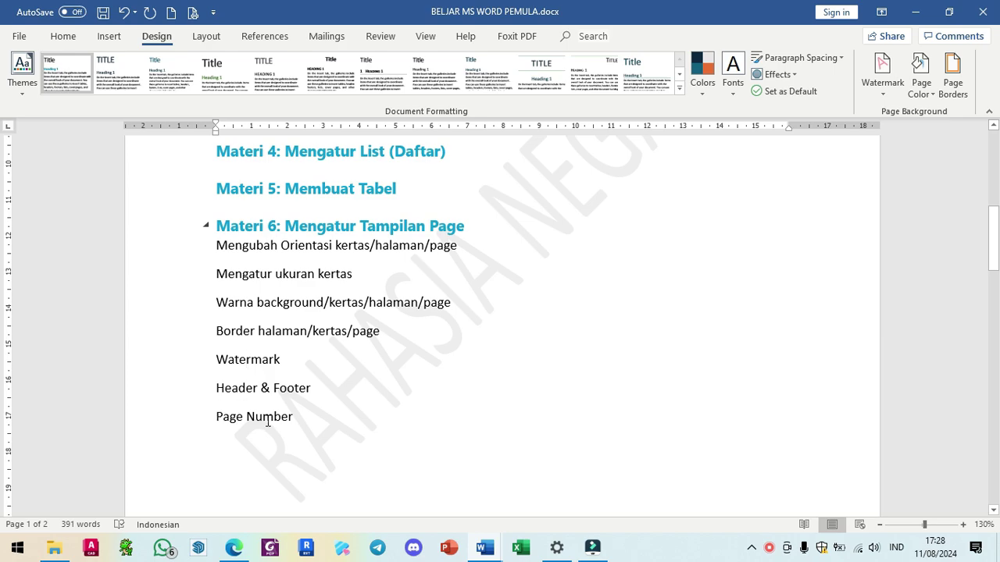
pyautogui.scroll(-1, 268, 421)
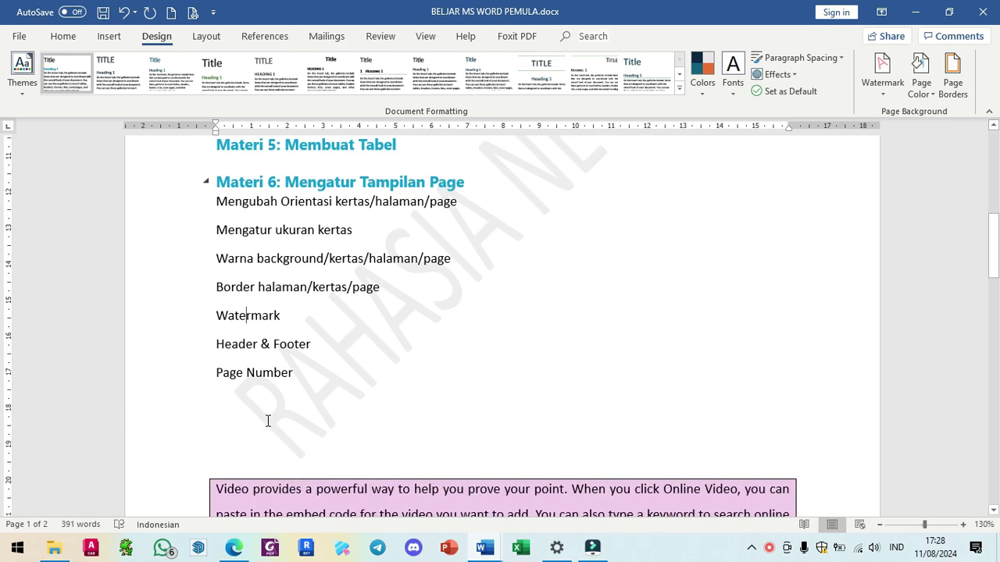
pyautogui.rightClick(768, 549)
pyautogui.rightClick(768, 550)
pyautogui.rightClick(769, 550)
pyautogui.click(775, 535)
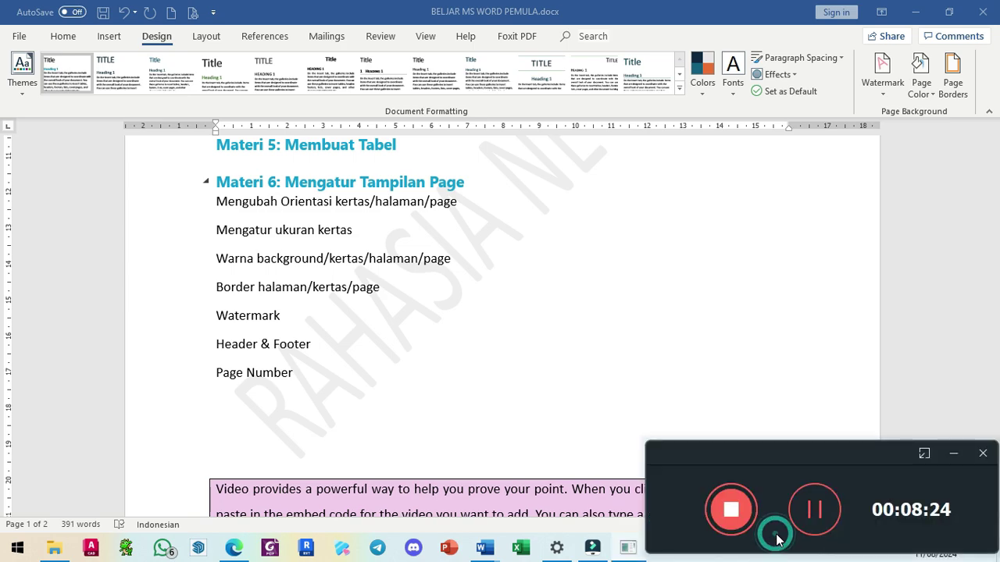
pyautogui.click(953, 454)
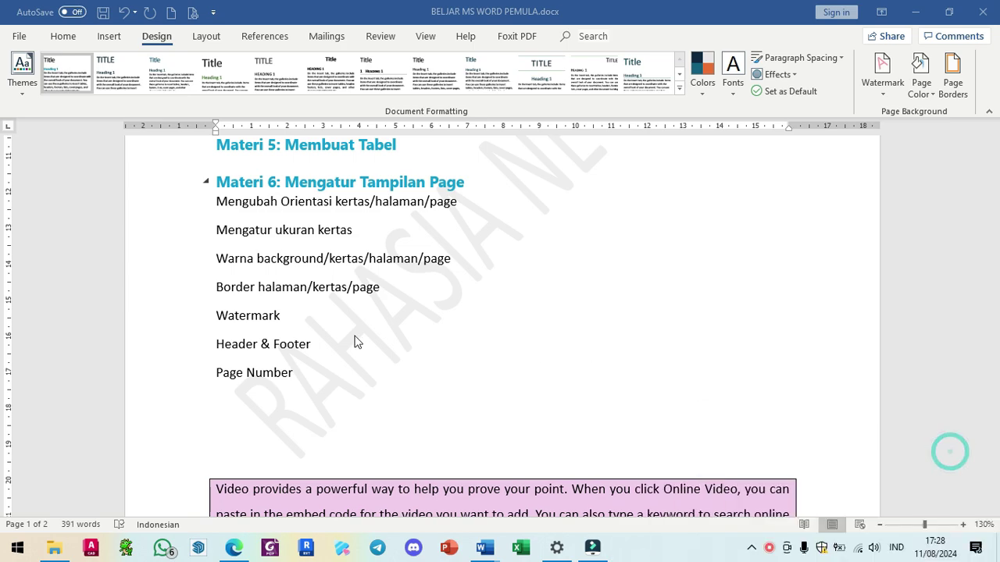
# - Insert page numbers at the bottom of the page with the Nomor Biasa 3 design and check them in the footer
pyautogui.click(253, 375)
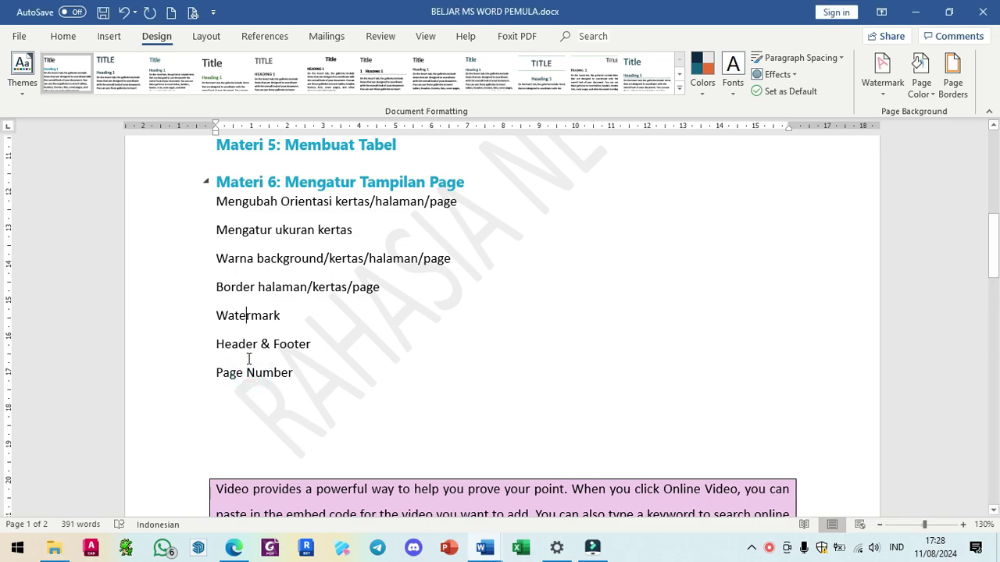
pyautogui.scroll(-3, 249, 358)
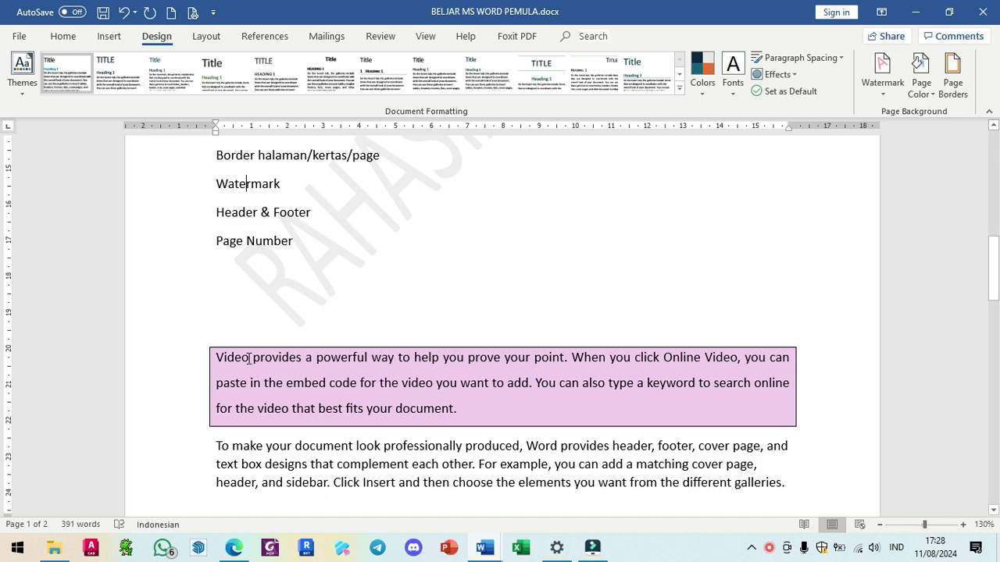
pyautogui.scroll(10, 249, 359)
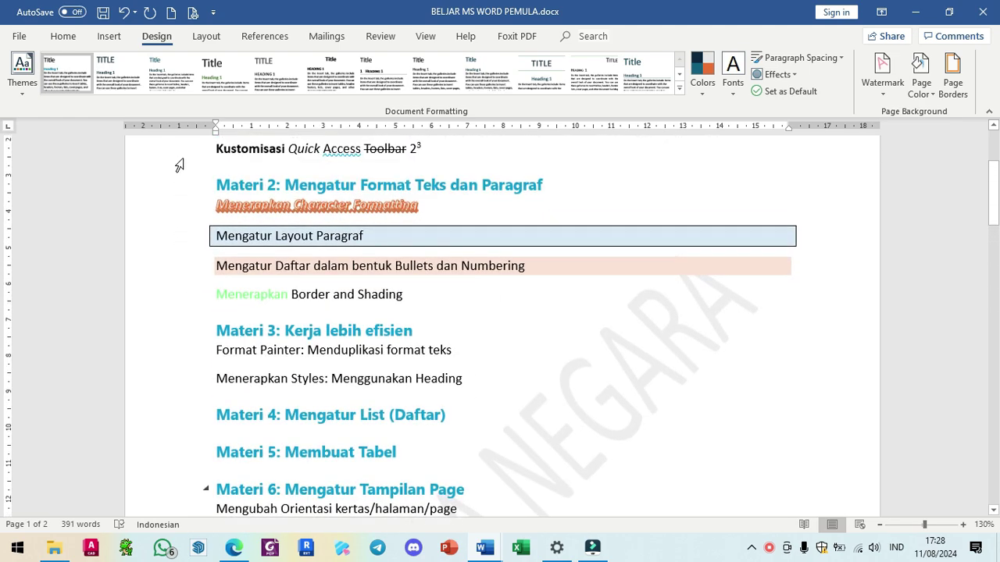
pyautogui.click(110, 38)
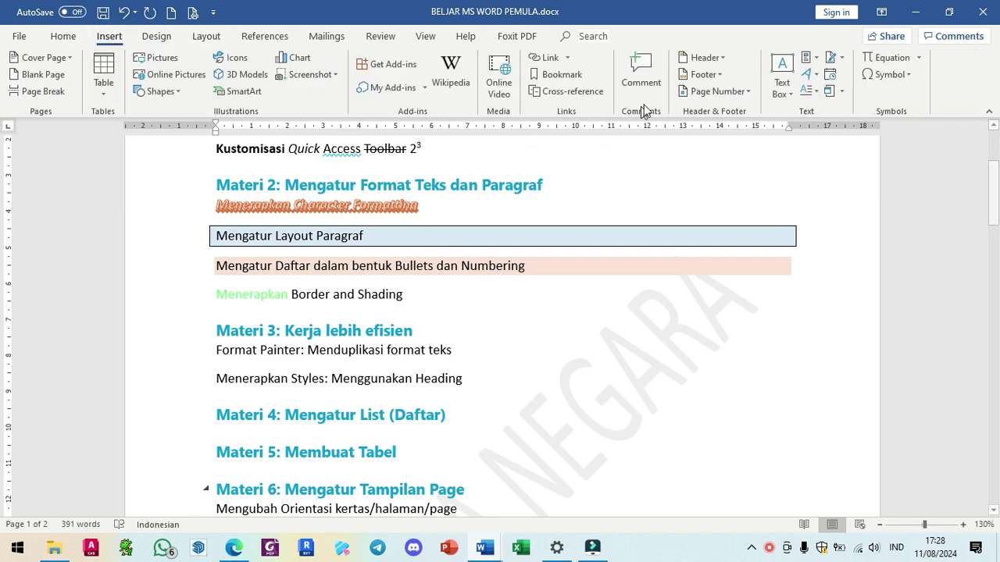
pyautogui.click(734, 92)
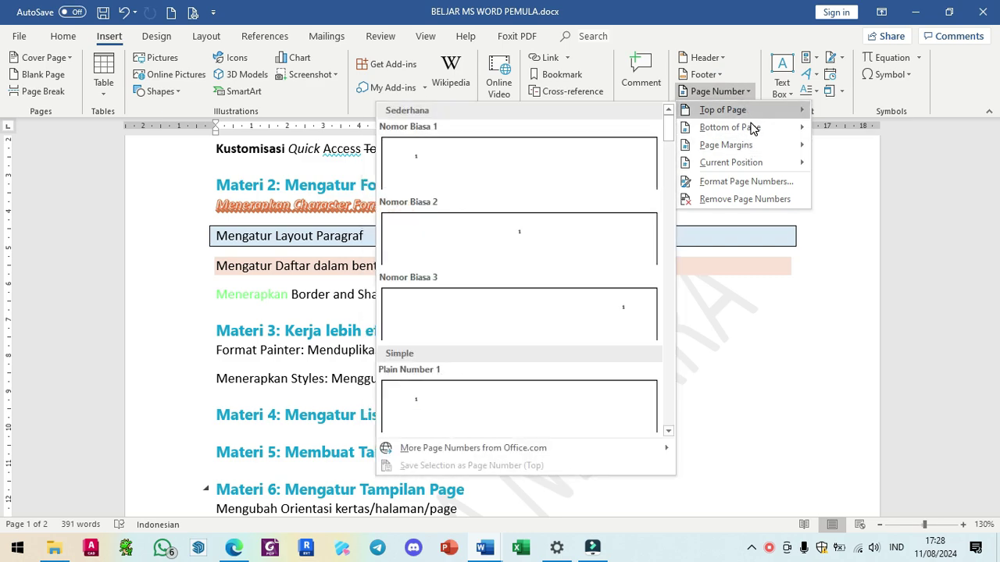
pyautogui.moveTo(751, 131)
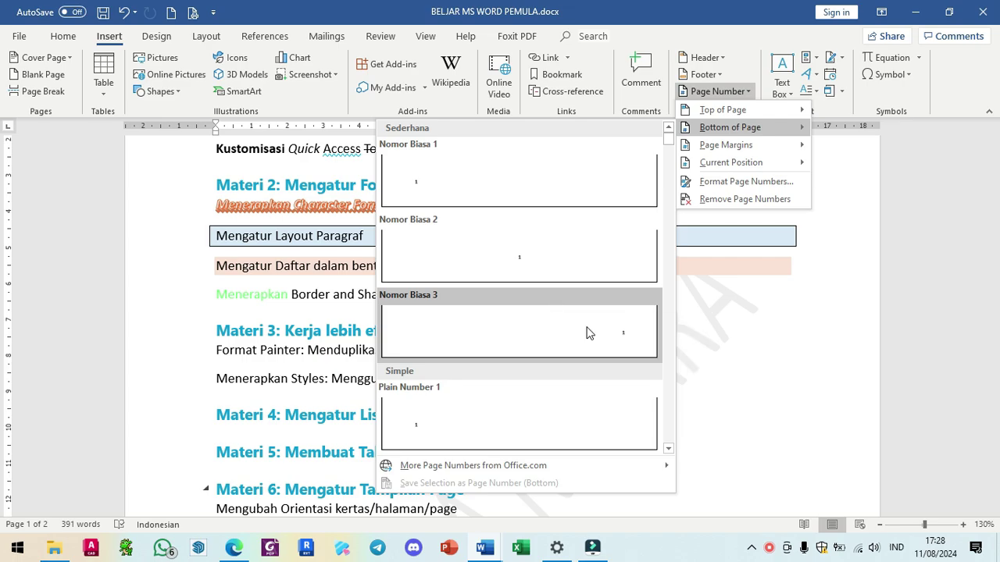
pyautogui.click(619, 332)
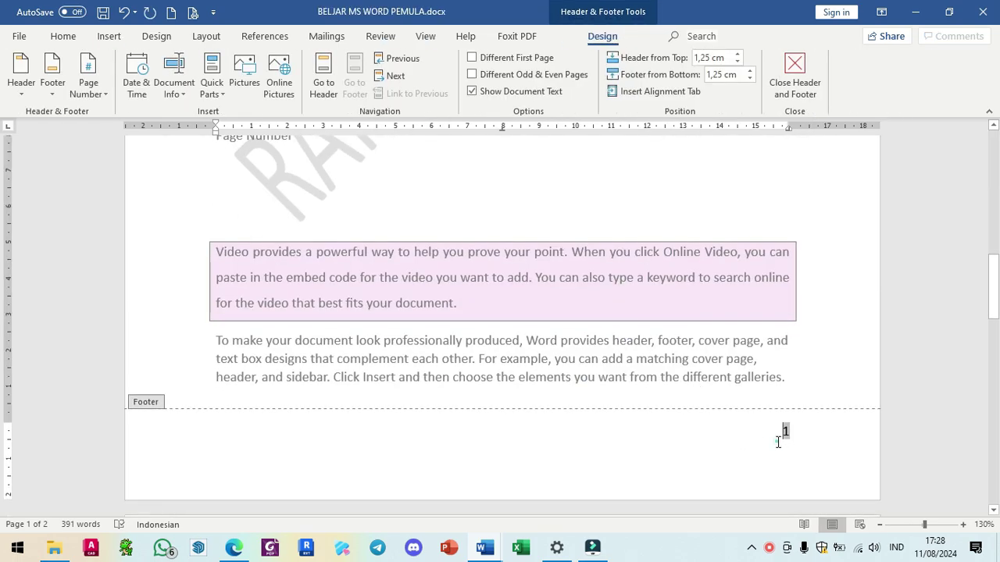
pyautogui.scroll(-10, 802, 432)
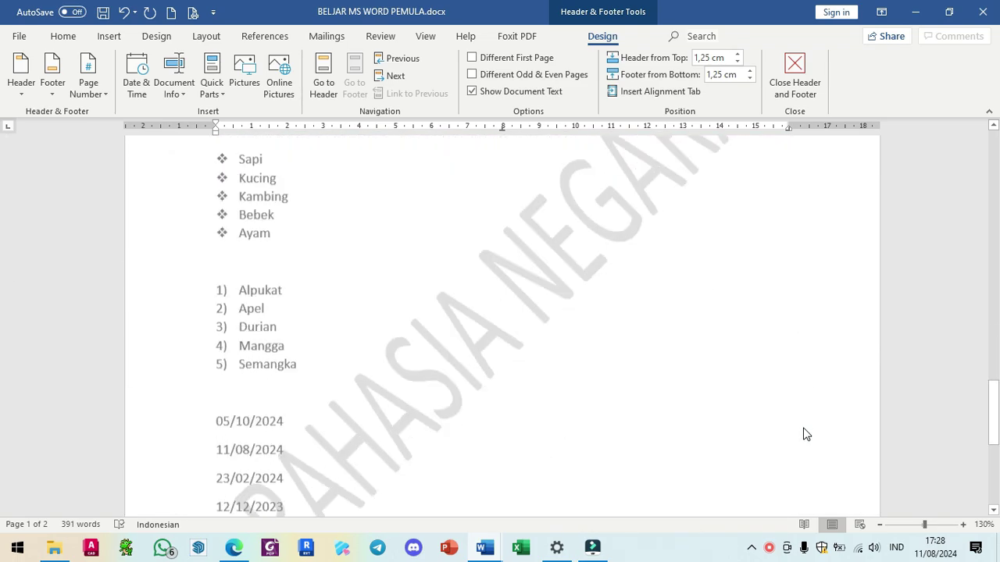
# - Examine the header and footer areas of the document's pages, including the inserted page number in the footer
pyautogui.scroll(-5, 804, 426)
pyautogui.scroll(10, 762, 433)
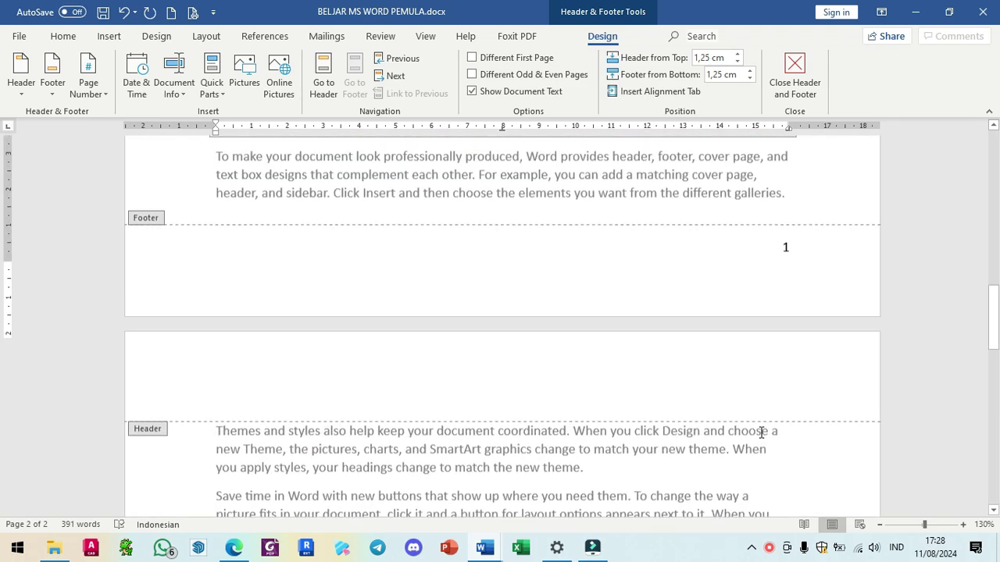
pyautogui.scroll(1, 761, 433)
pyautogui.scroll(1, 727, 270)
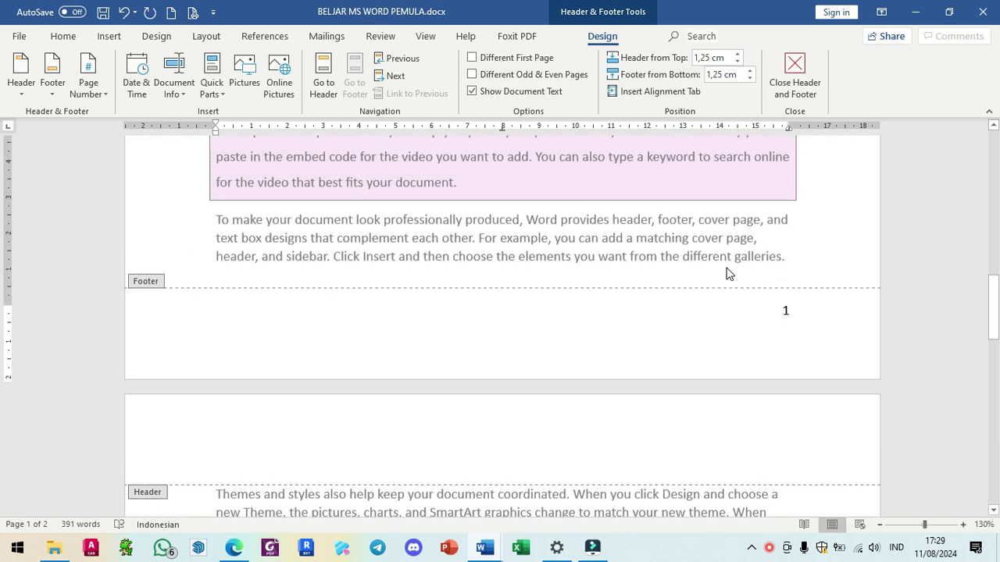
pyautogui.scroll(1, 718, 304)
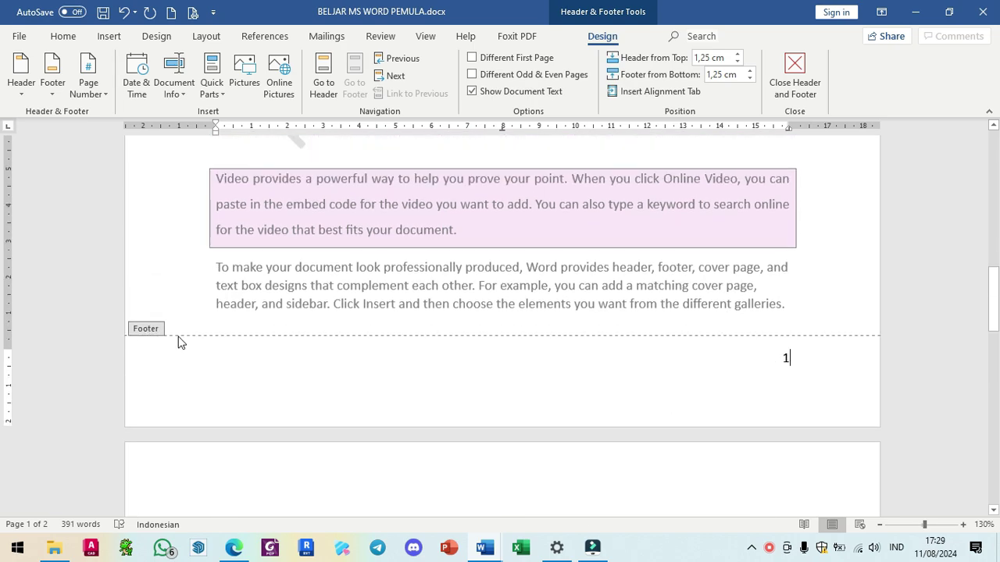
pyautogui.scroll(7, 357, 371)
pyautogui.scroll(15, 357, 371)
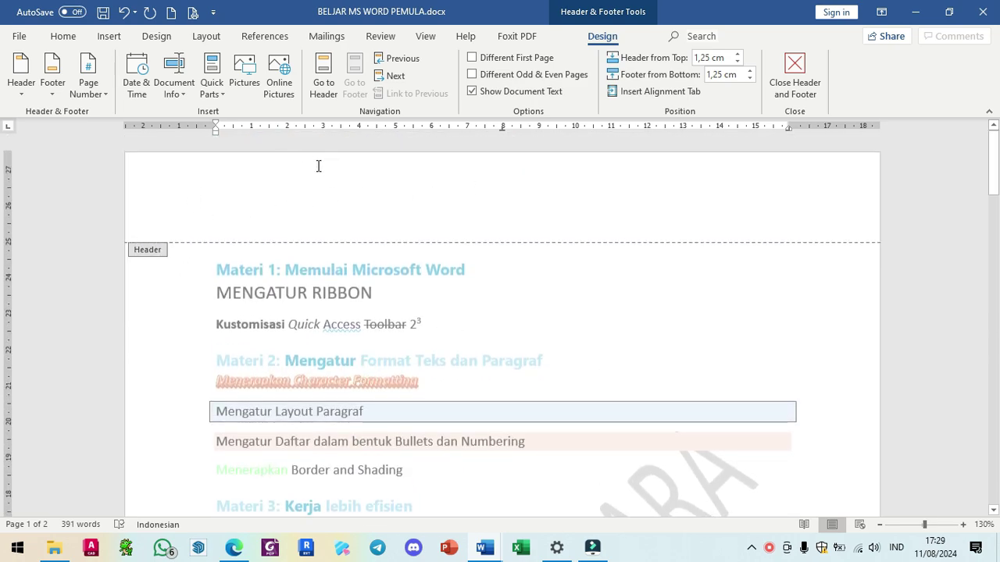
pyautogui.scroll(-15, 318, 165)
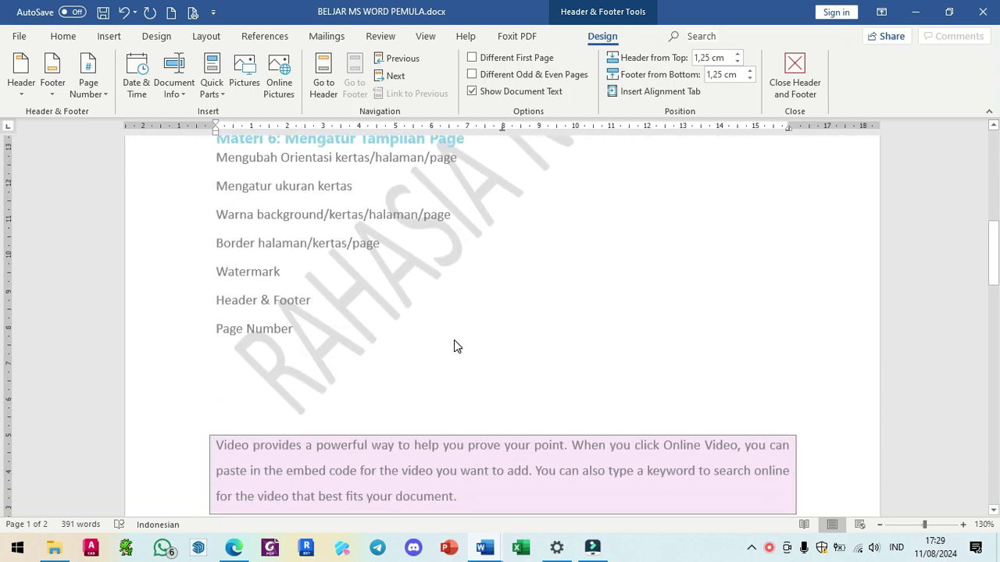
pyautogui.scroll(-5, 455, 344)
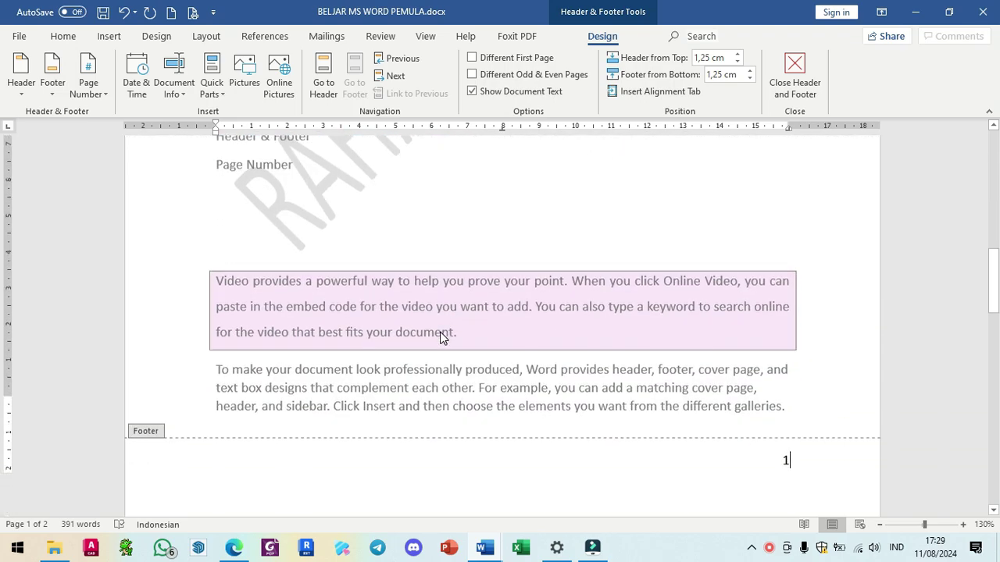
pyautogui.scroll(-2, 441, 335)
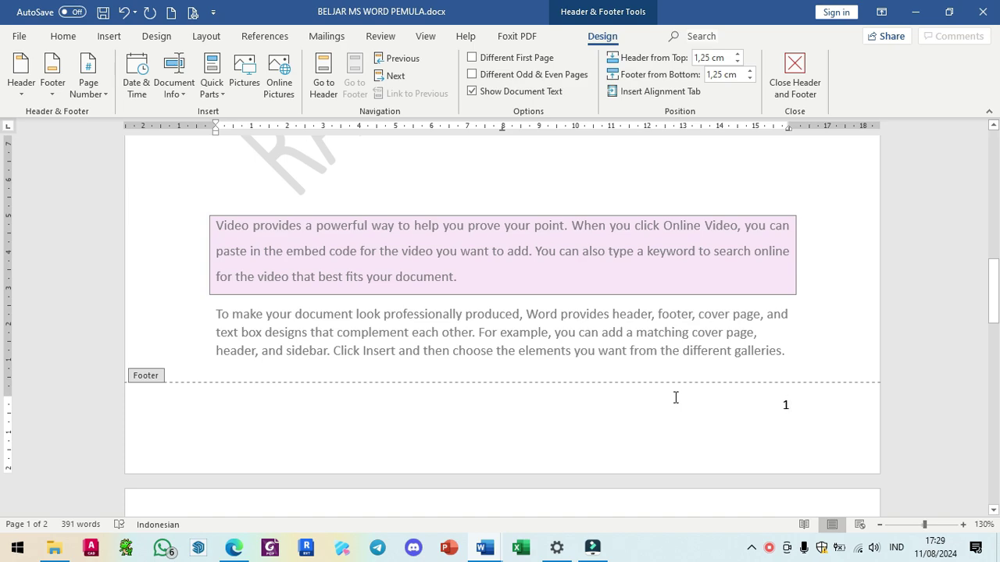
# - Close header and footer editing and check the page numbers at the bottom of the document's pages
pyautogui.click(803, 93)
pyautogui.scroll(-3, 768, 190)
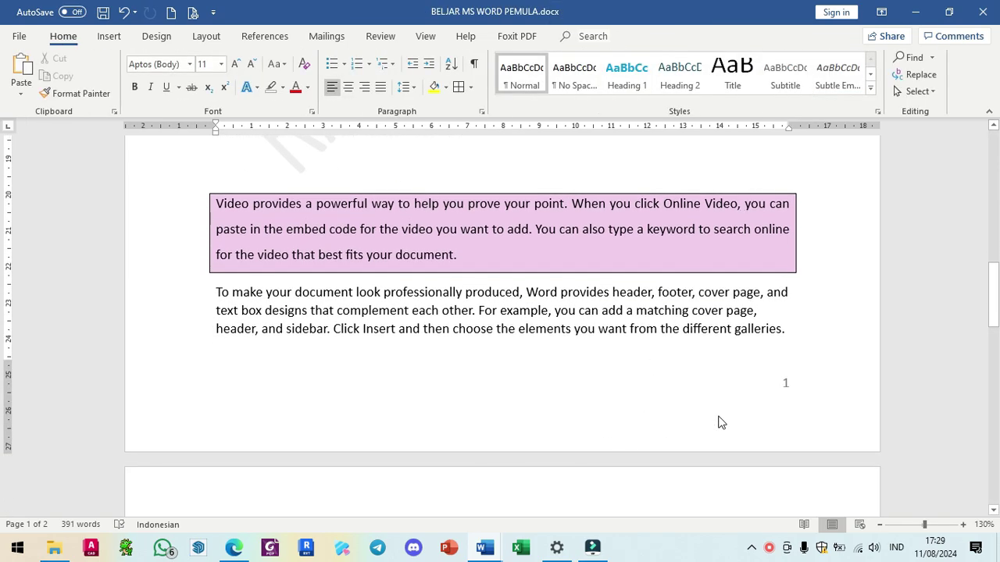
pyautogui.scroll(-15, 731, 422)
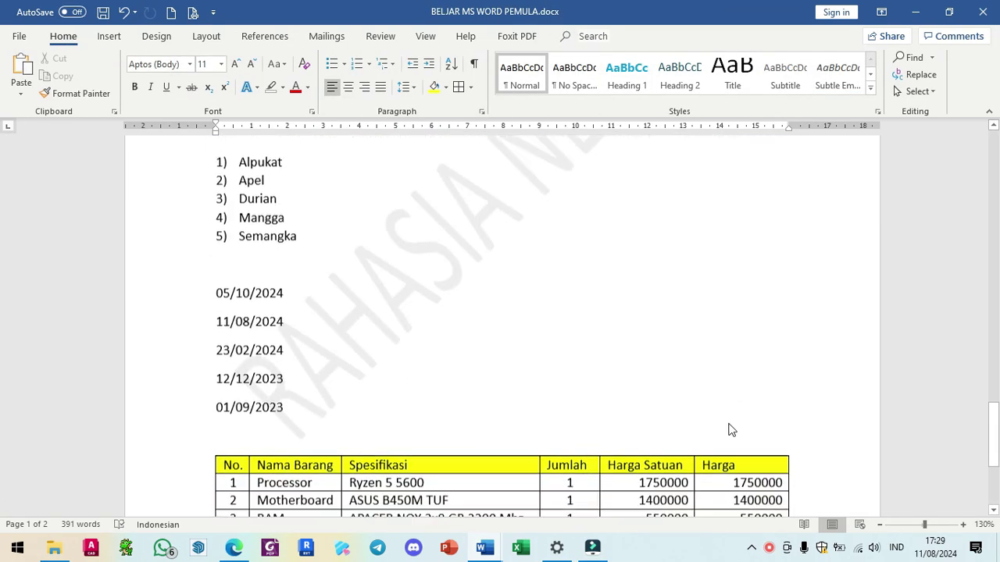
pyautogui.scroll(15, 743, 462)
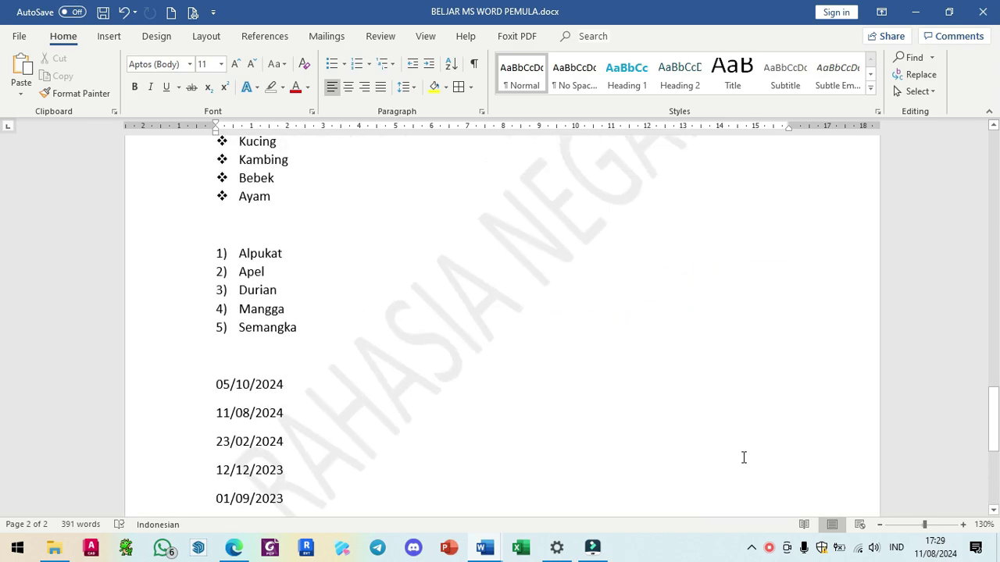
pyautogui.scroll(-12, 777, 309)
pyautogui.scroll(4, 654, 375)
pyautogui.scroll(15, 615, 356)
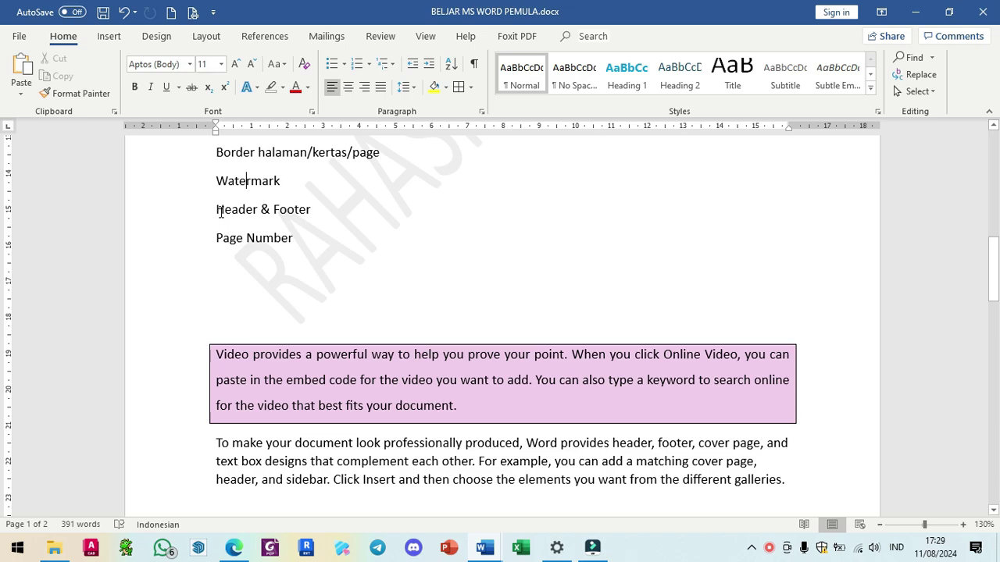
pyautogui.scroll(10, 221, 213)
pyautogui.scroll(-1, 188, 214)
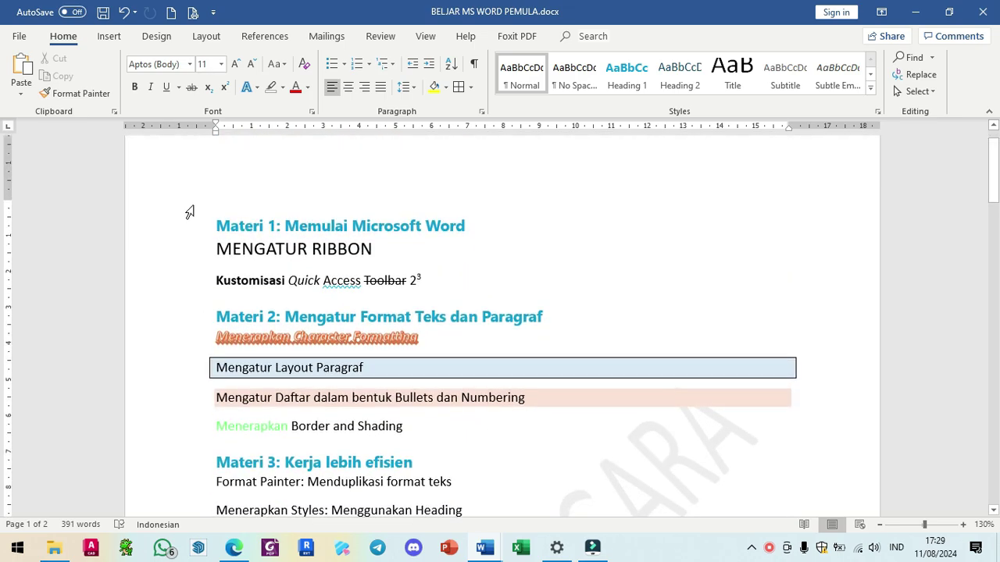
pyautogui.scroll(-10, 308, 336)
pyautogui.scroll(-2, 309, 361)
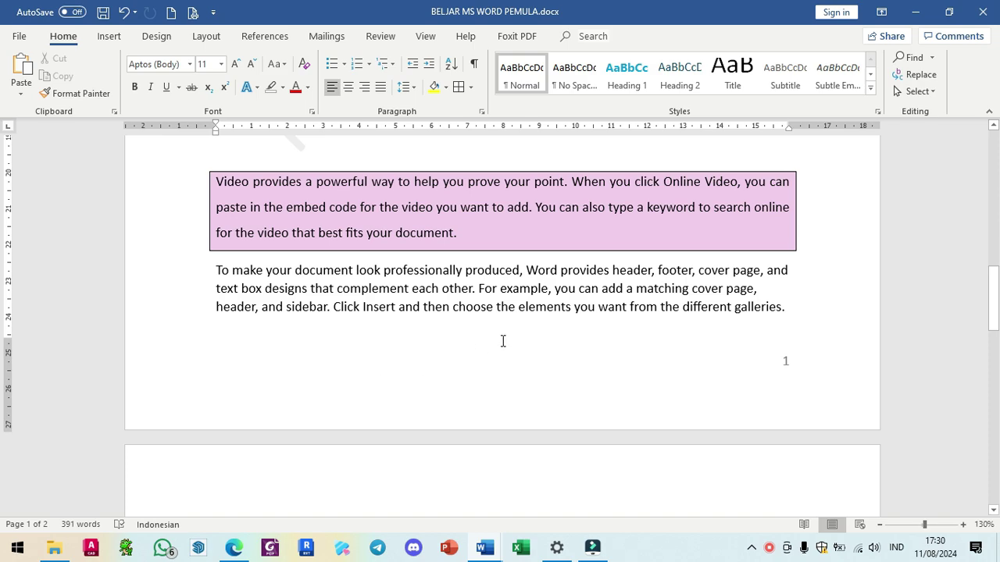
# - Reopen the first page's footer for editing and insert the word "Halaman" followed by a space before the page number
pyautogui.doubleClick(504, 382)
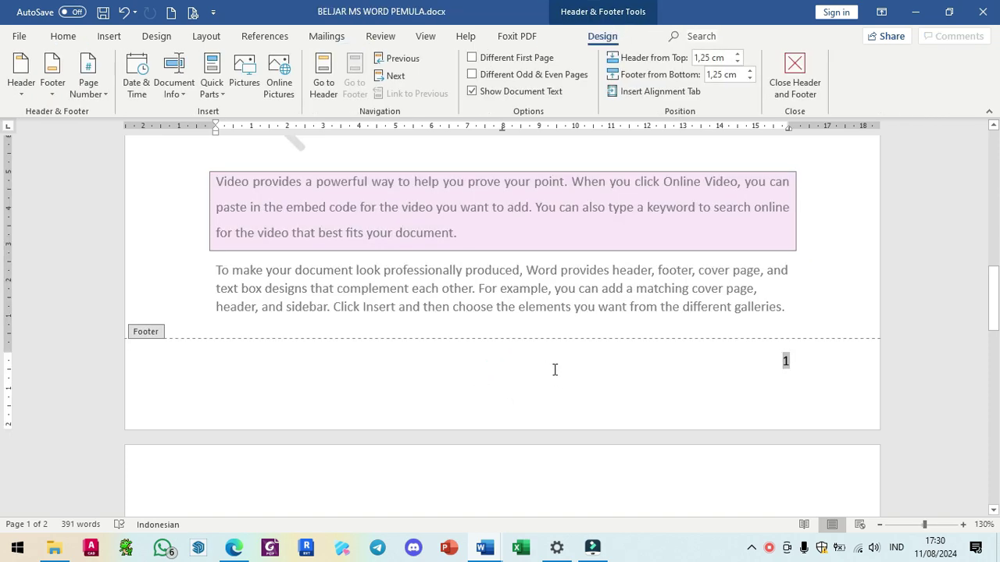
pyautogui.click(802, 365)
pyautogui.click(783, 358)
pyautogui.click(797, 359)
pyautogui.keyDown('ctrl'); pyautogui.scroll(4, 797, 359); pyautogui.keyUp('ctrl')
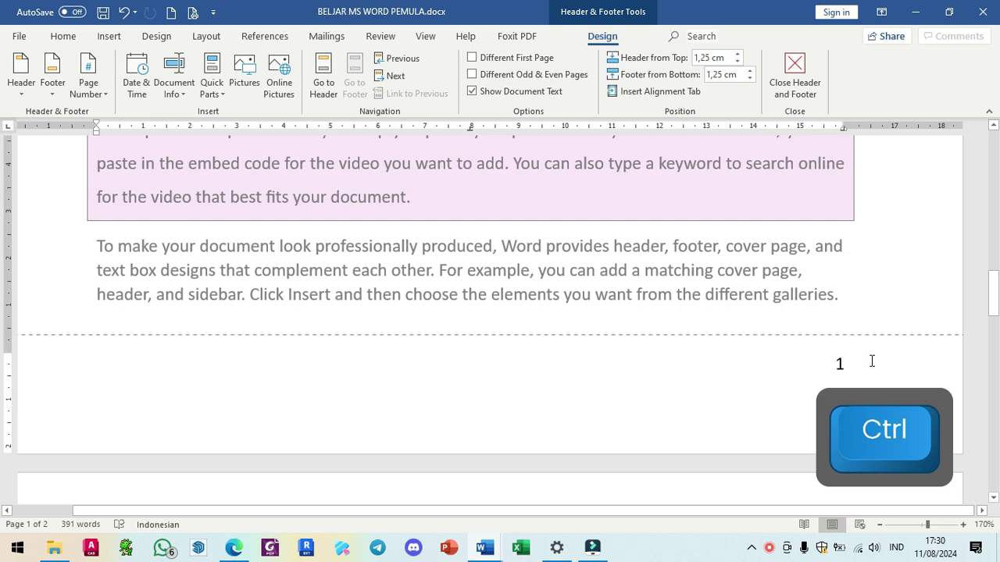
pyautogui.click(759, 360)
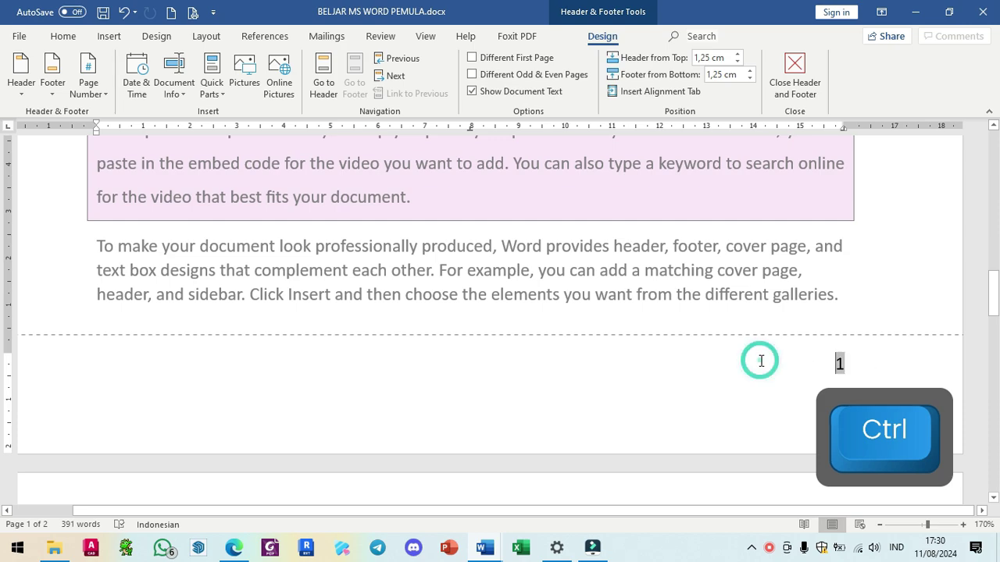
pyautogui.click(811, 361)
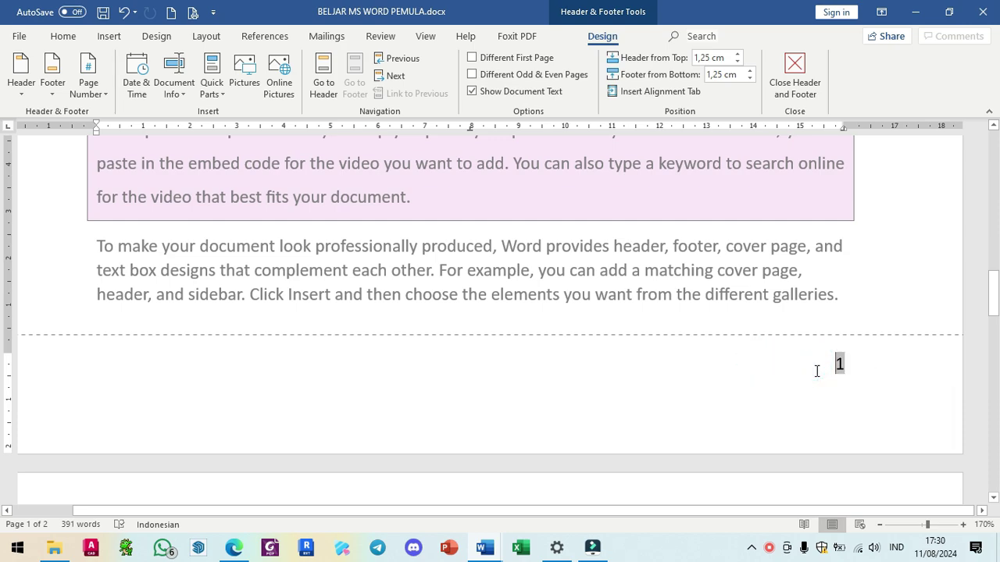
pyautogui.press('shift')
pyautogui.press('capslock')
pyautogui.press('shift')
pyautogui.write('Halaman')
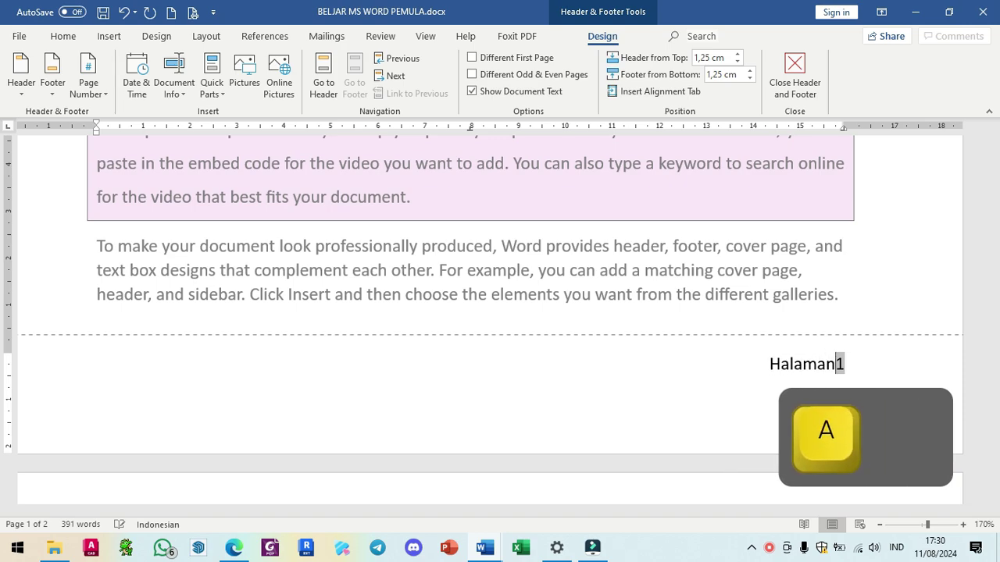
pyautogui.scroll(-1, 806, 348)
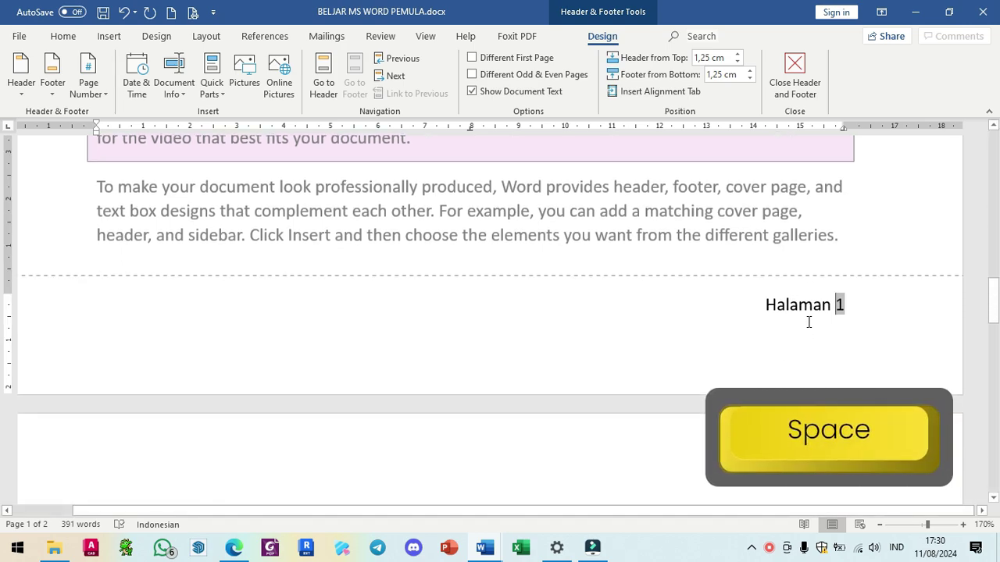
# - Add "dari 2" after the footer's page number, leave the footer and check the text on both pages
pyautogui.click(861, 304)
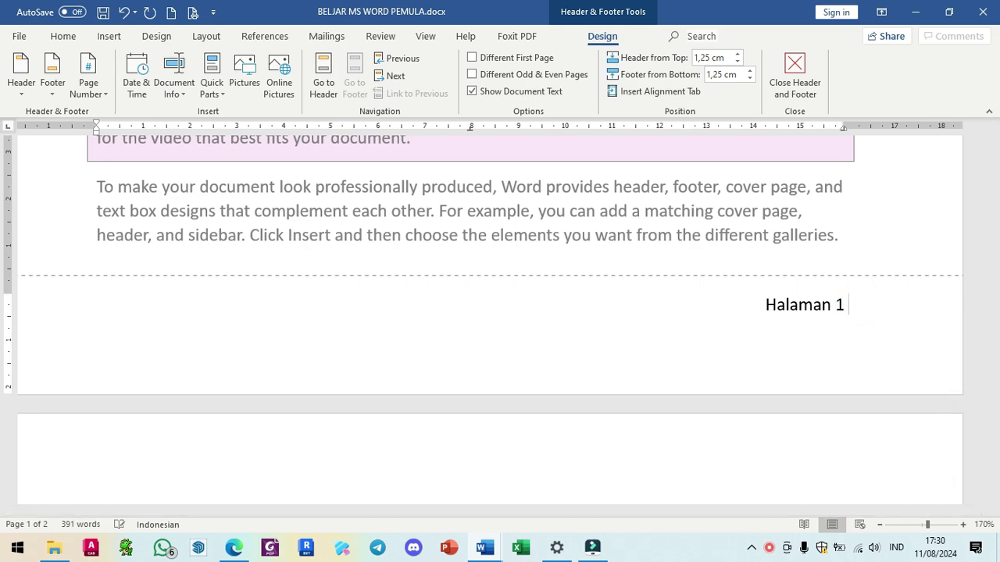
pyautogui.write('dari 2')
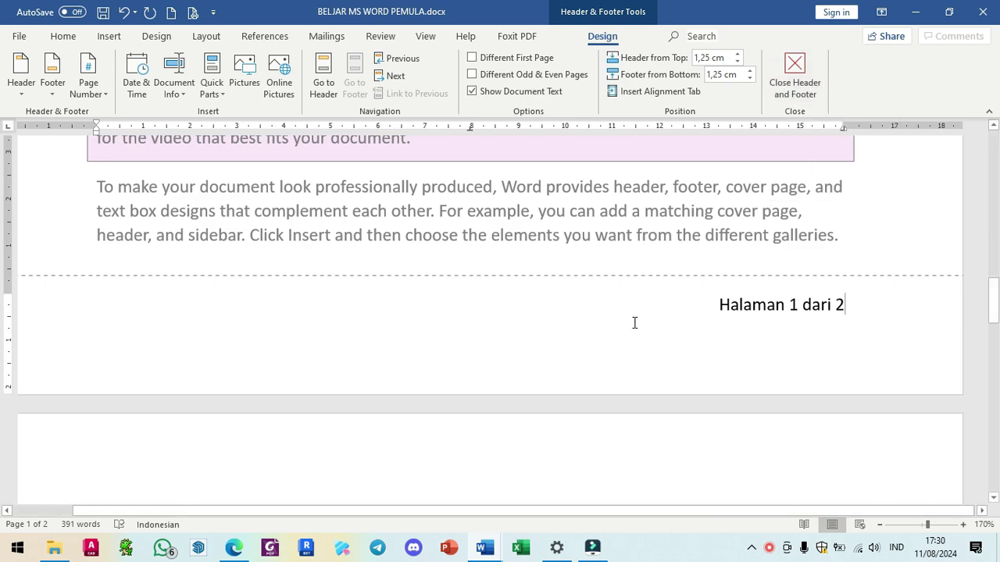
pyautogui.doubleClick(616, 222)
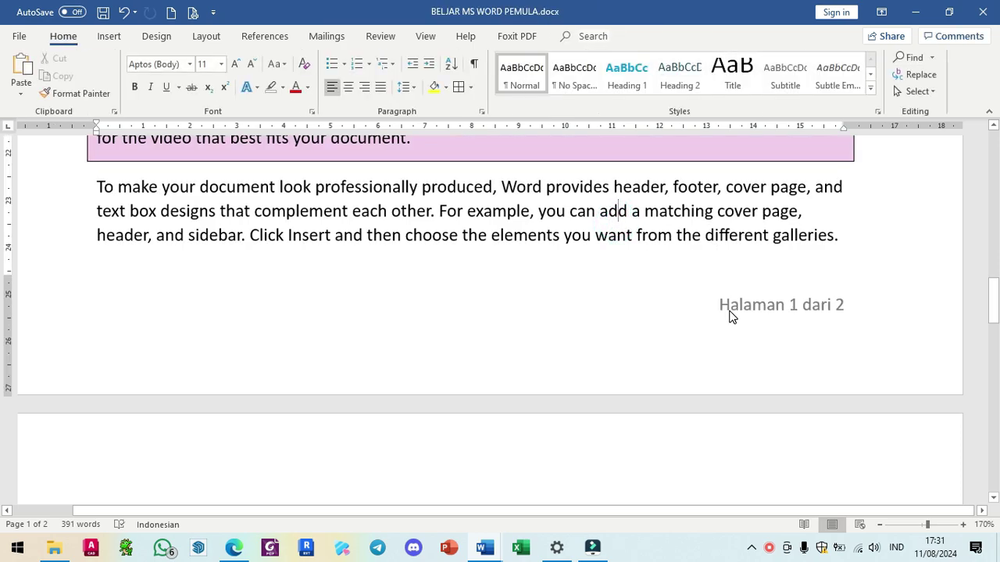
pyautogui.scroll(-6, 731, 316)
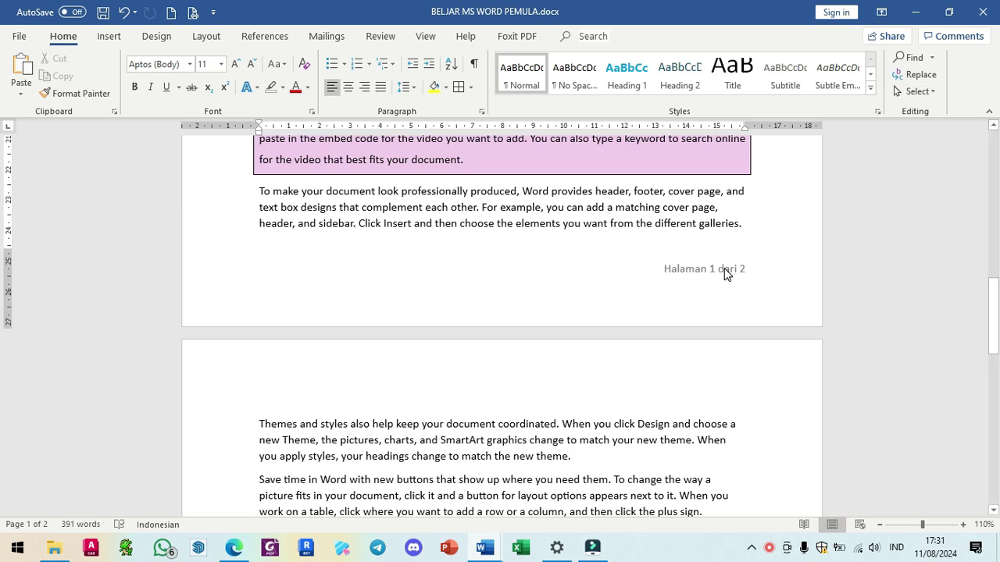
pyautogui.scroll(-15, 714, 277)
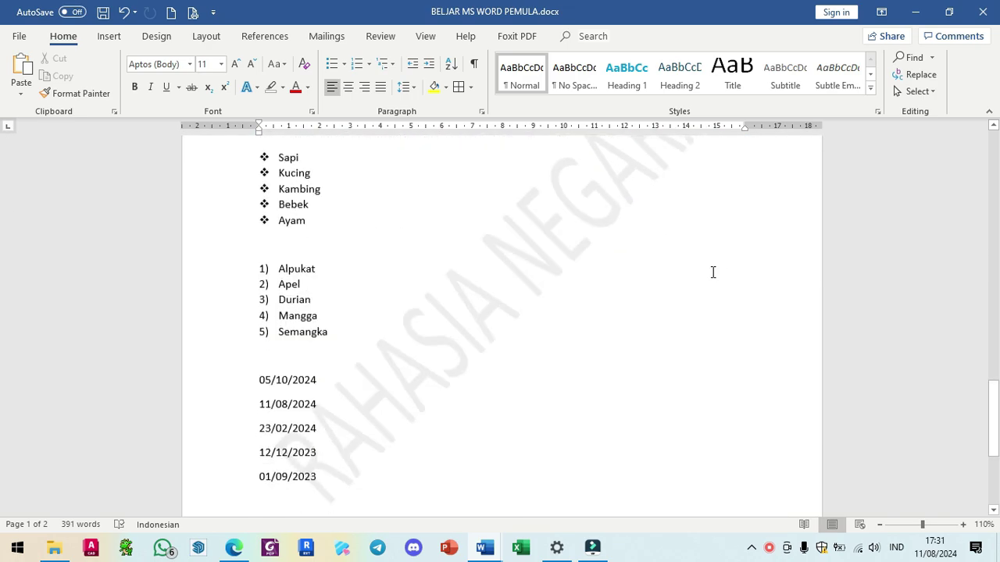
pyautogui.scroll(-1, 716, 292)
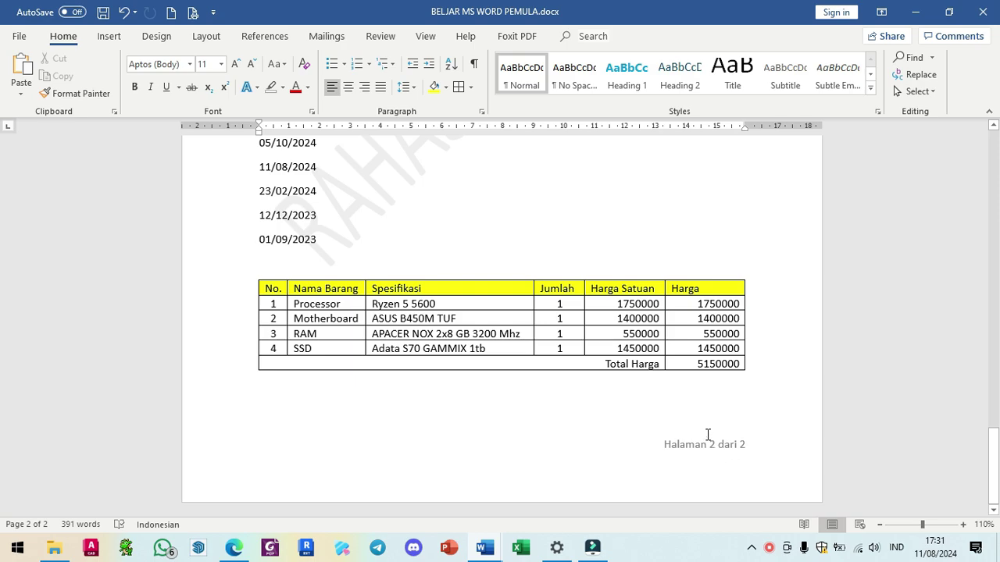
# - Open the first page's header, align it right and enter the text "Modul Informatika"
pyautogui.scroll(12, 709, 453)
pyautogui.scroll(15, 705, 455)
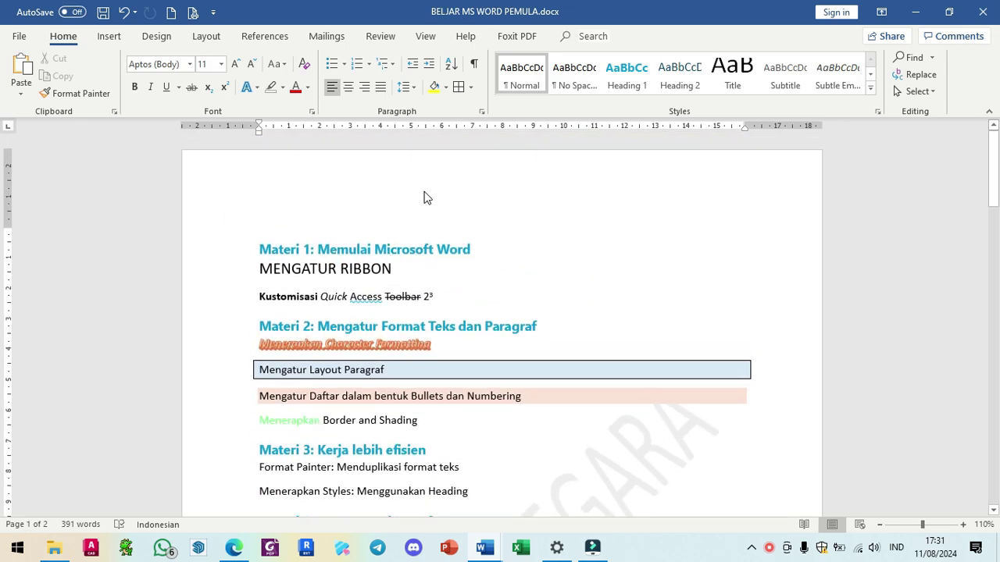
pyautogui.doubleClick(474, 188)
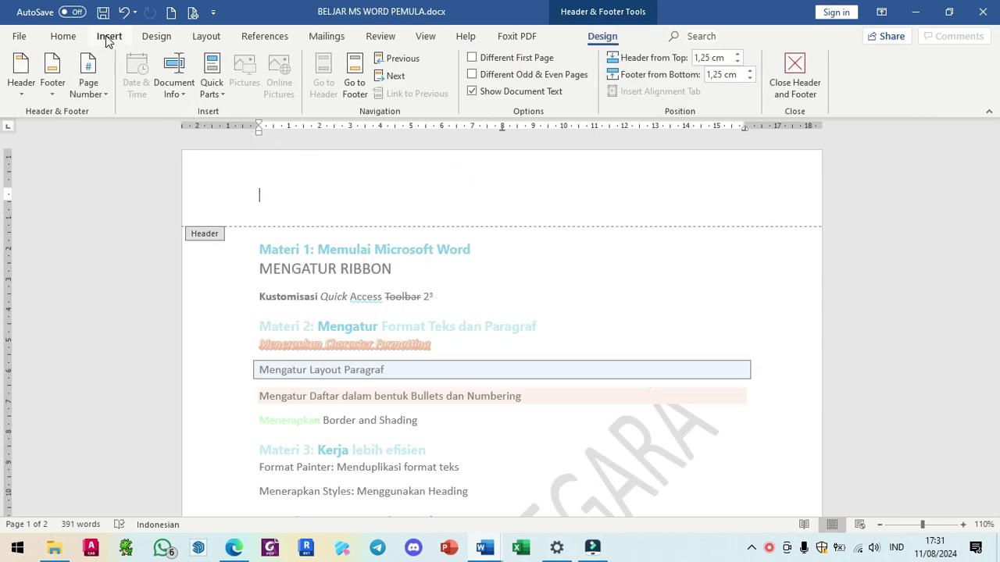
pyautogui.click(66, 36)
pyautogui.click(350, 92)
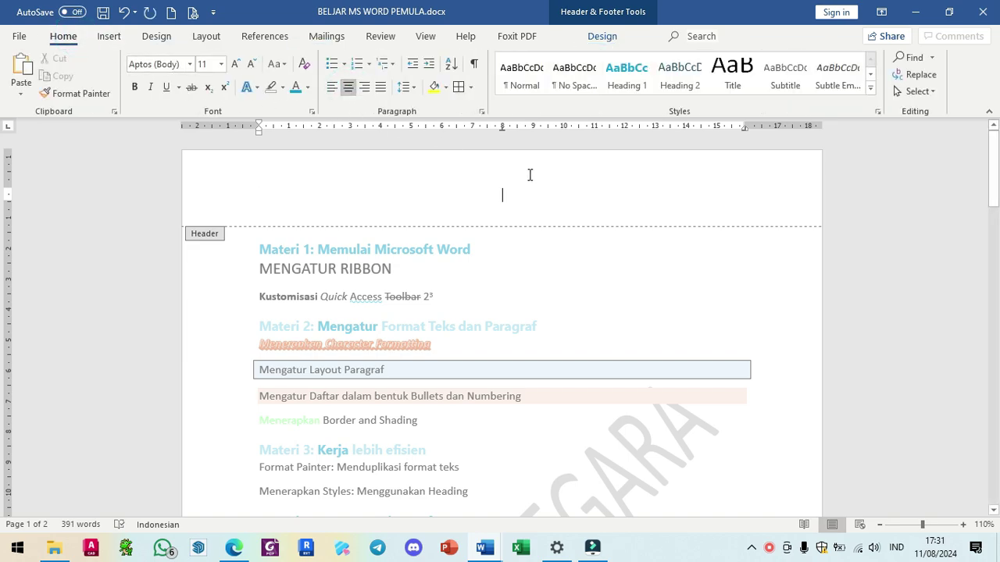
pyautogui.click(364, 87)
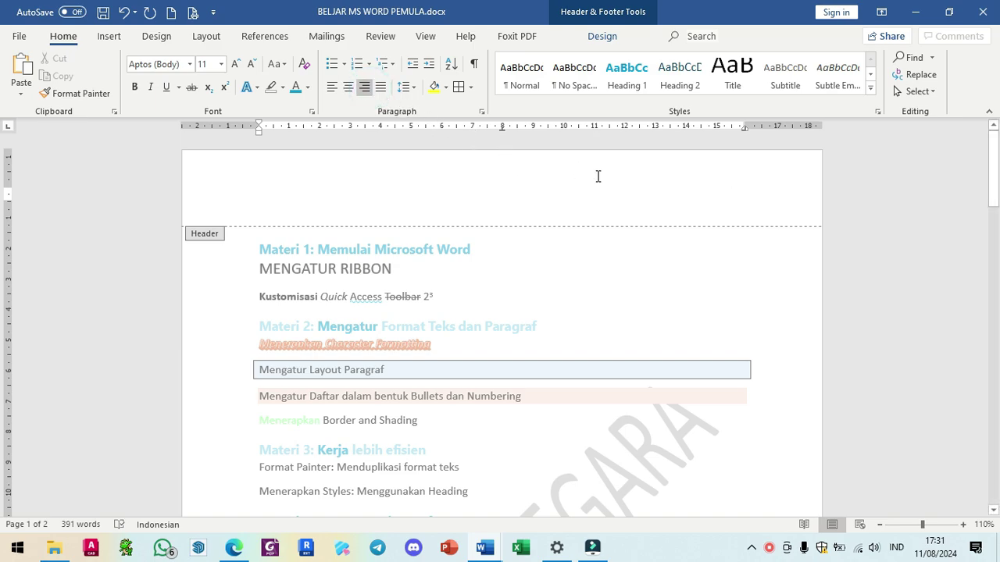
pyautogui.write('M')
pyautogui.write('odul')
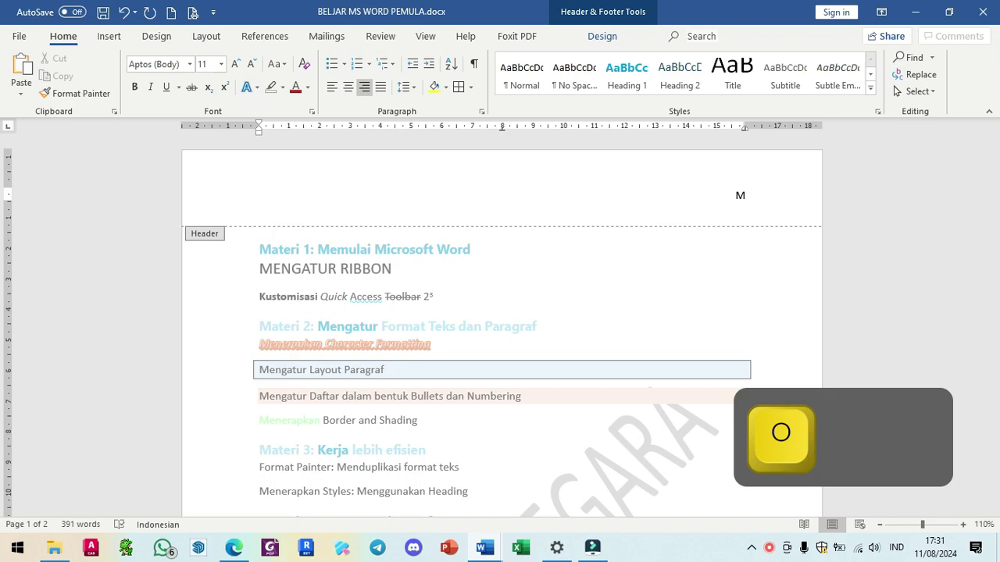
pyautogui.write(' Informatik')
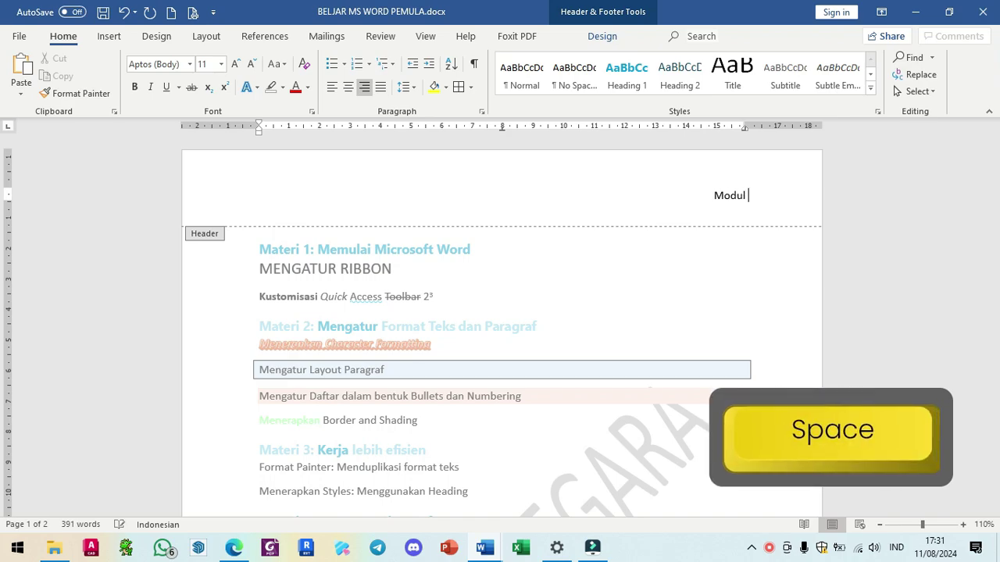
pyautogui.write('a')
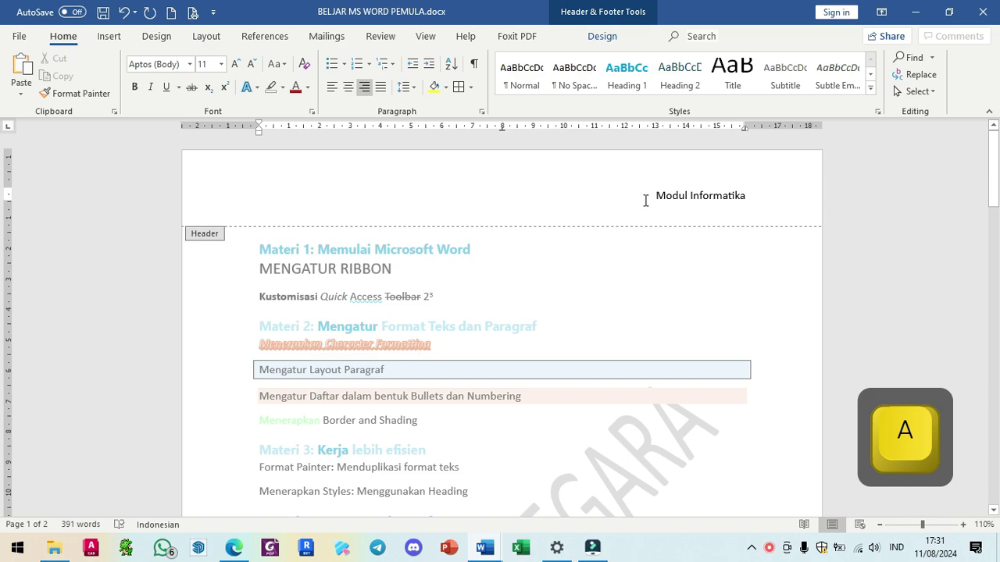
# - Apply All Borders to the "Modul Informatika" paragraph in the header
pyautogui.click(669, 196)
pyautogui.click(471, 89)
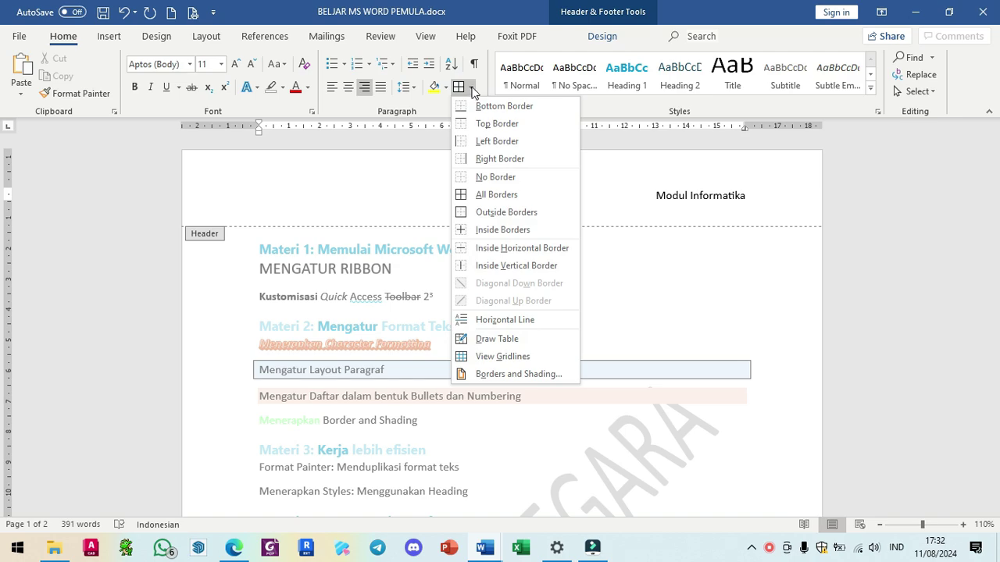
pyautogui.click(478, 195)
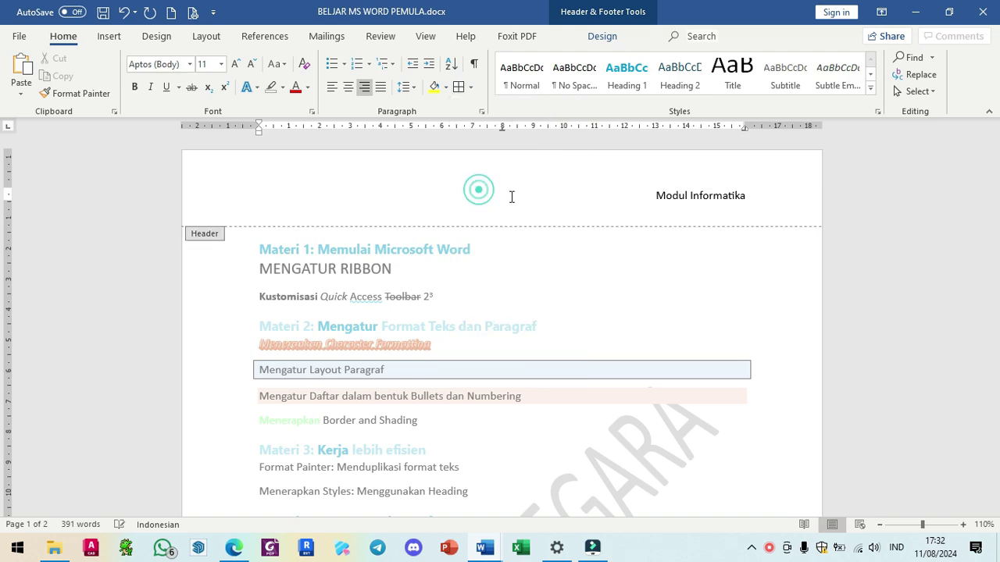
# - Shade the header paragraph with the standard orange colour, extend its text to "Modul Informatika kelas X DPIB" and leave the header
pyautogui.click(445, 87)
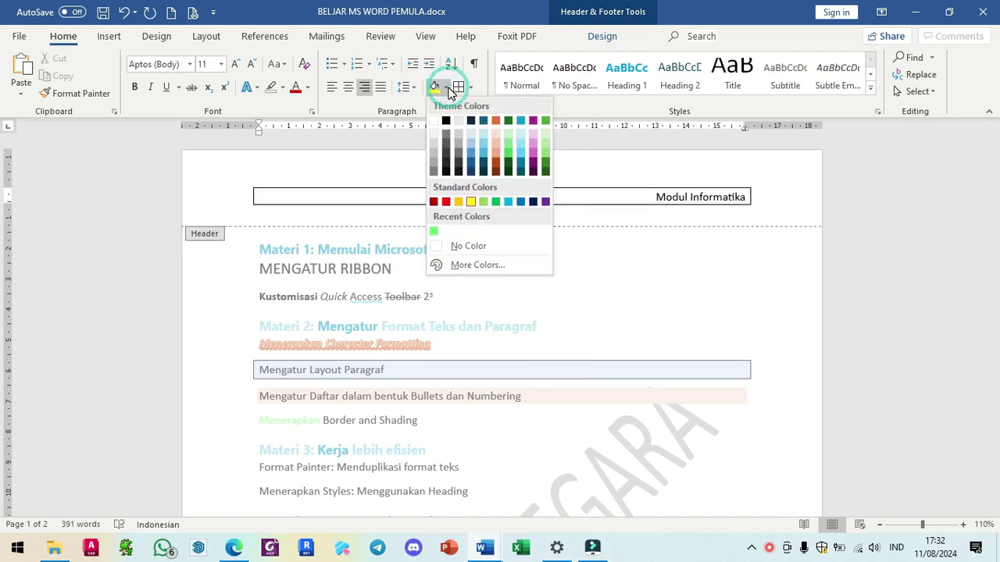
pyautogui.click(458, 202)
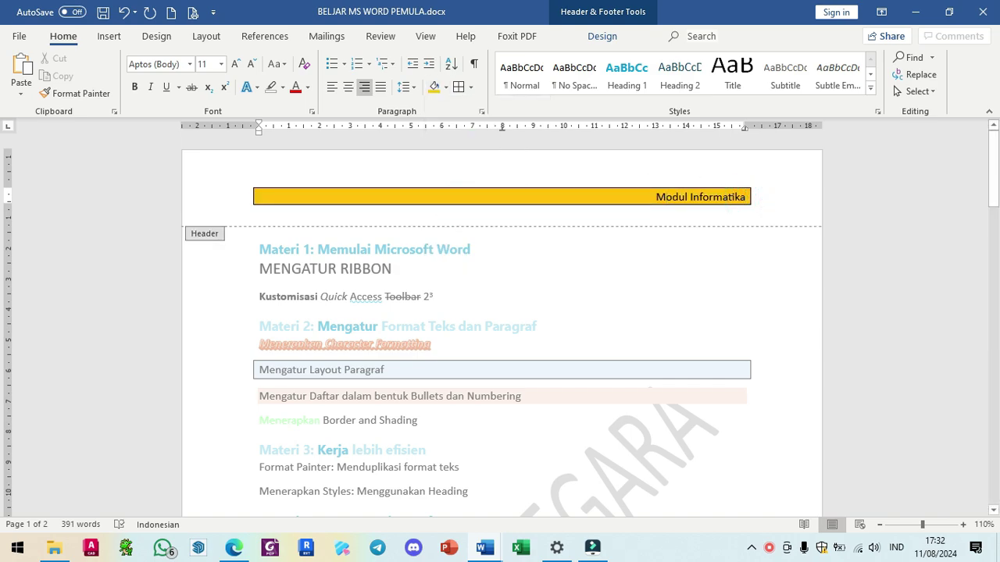
pyautogui.write('kelas')
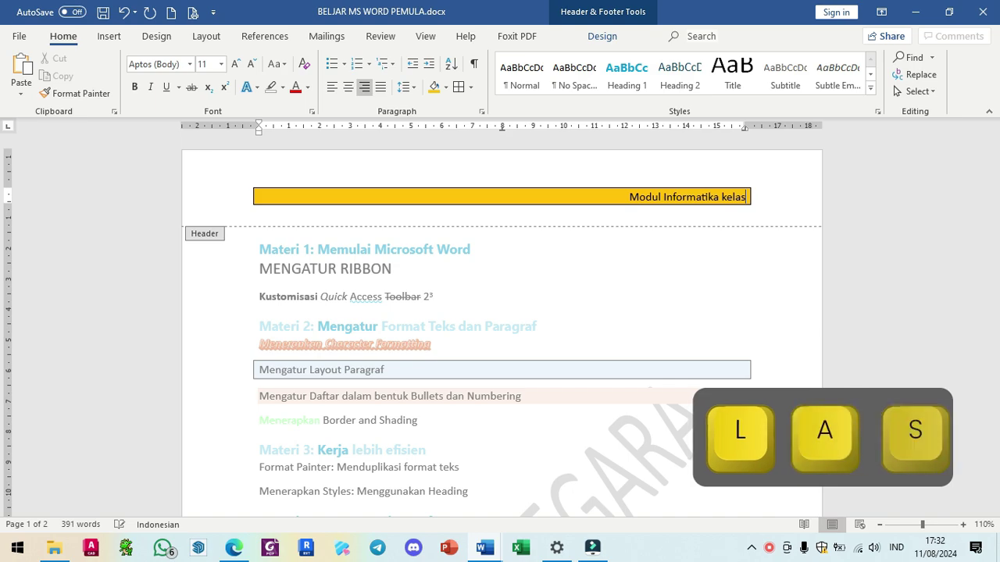
pyautogui.write('!')
pyautogui.press('BackSpace')
pyautogui.write('X DP')
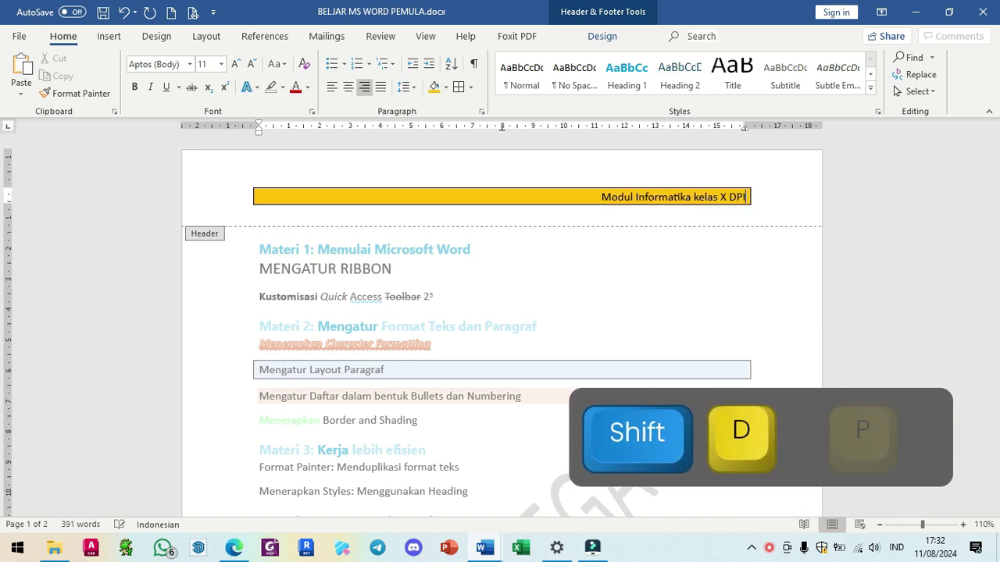
pyautogui.write('IB')
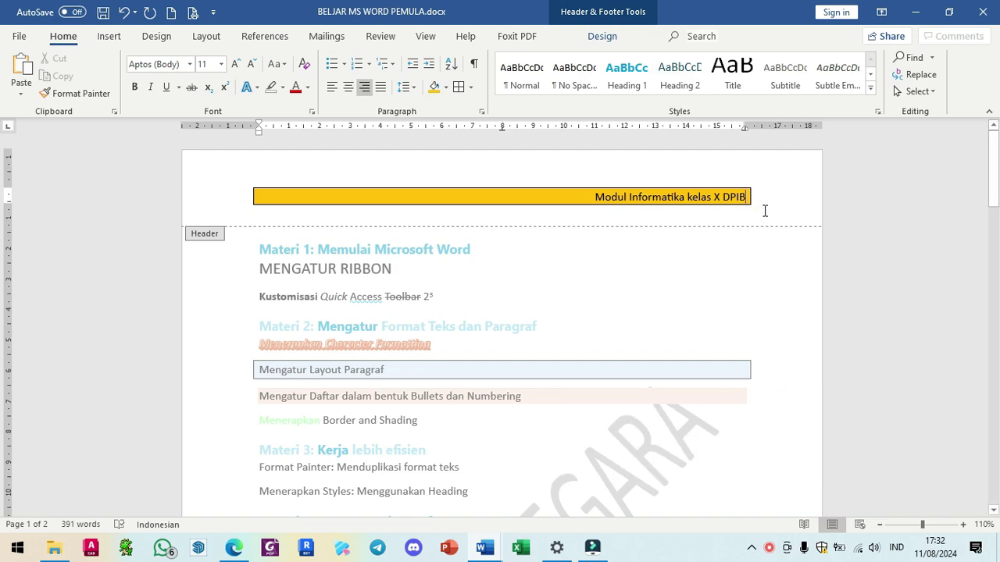
pyautogui.doubleClick(731, 253)
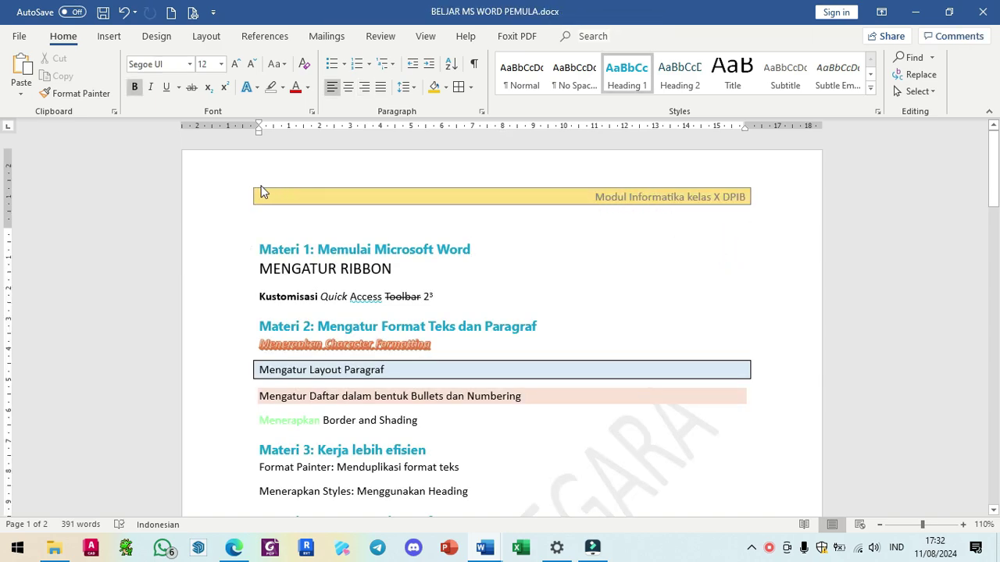
# - Look through both pages of the document to check the shaded header and the page number footer
pyautogui.scroll(-15, 643, 218)
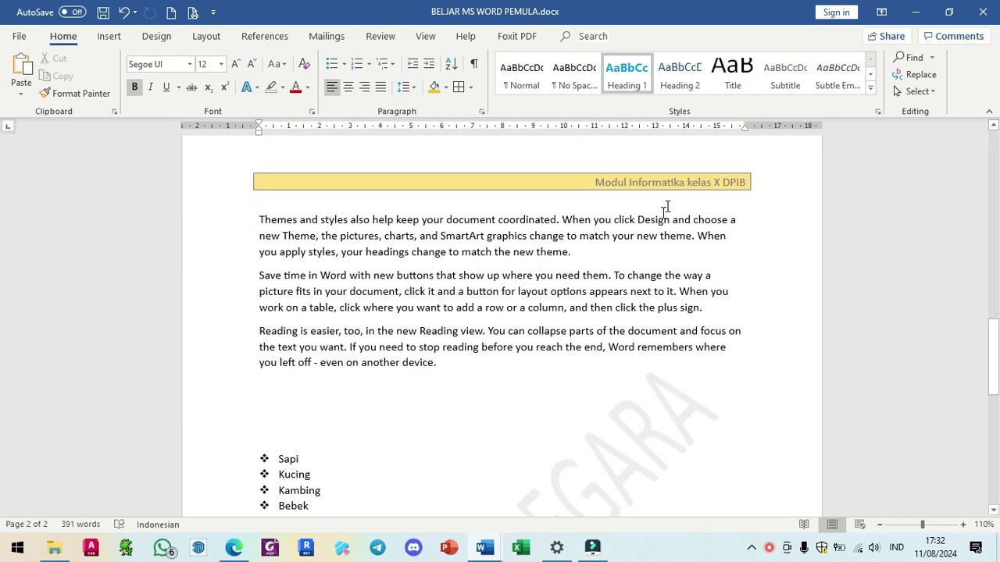
pyautogui.scroll(-5, 660, 215)
pyautogui.scroll(-5, 627, 293)
pyautogui.scroll(19, 625, 301)
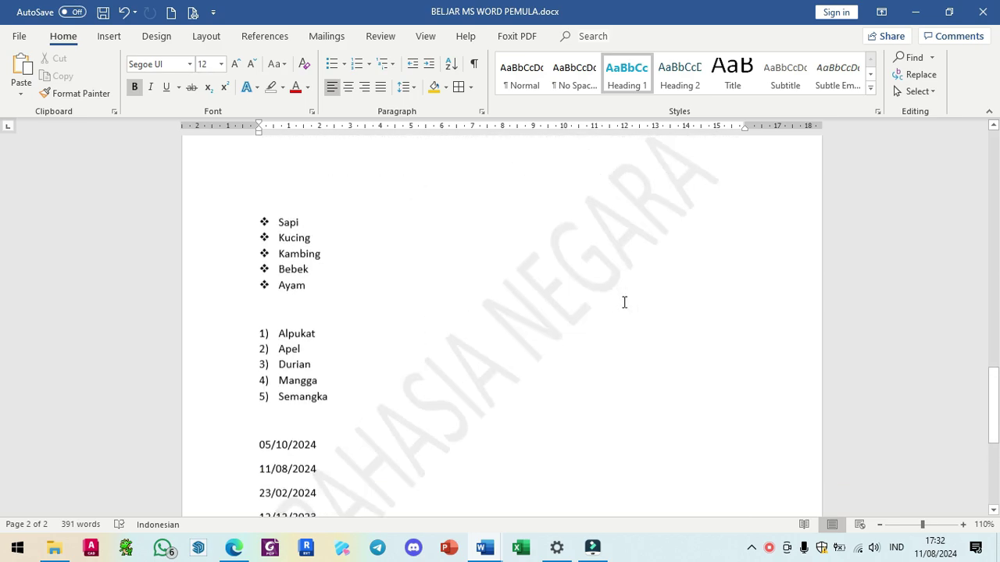
pyautogui.scroll(20, 617, 299)
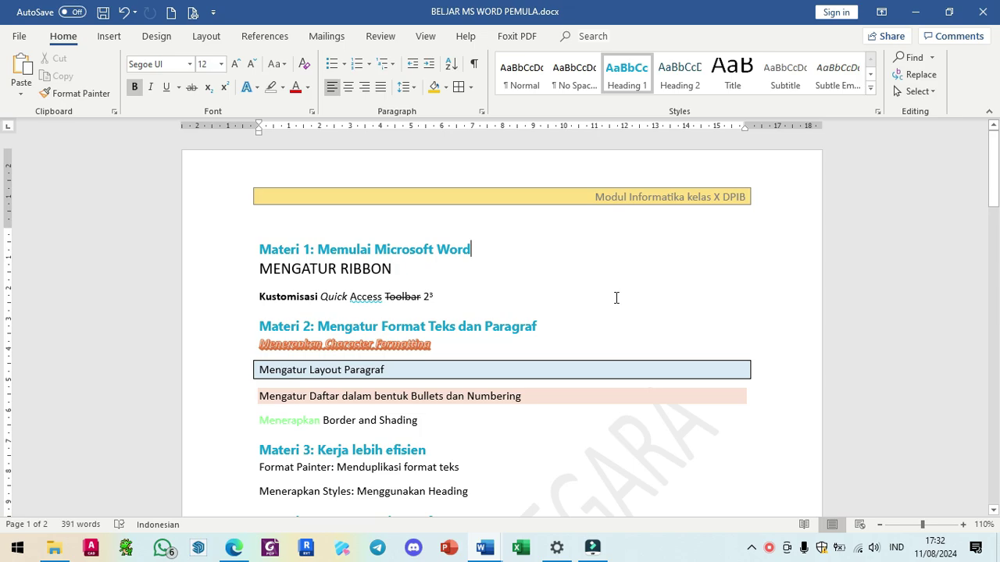
pyautogui.scroll(-20, 613, 300)
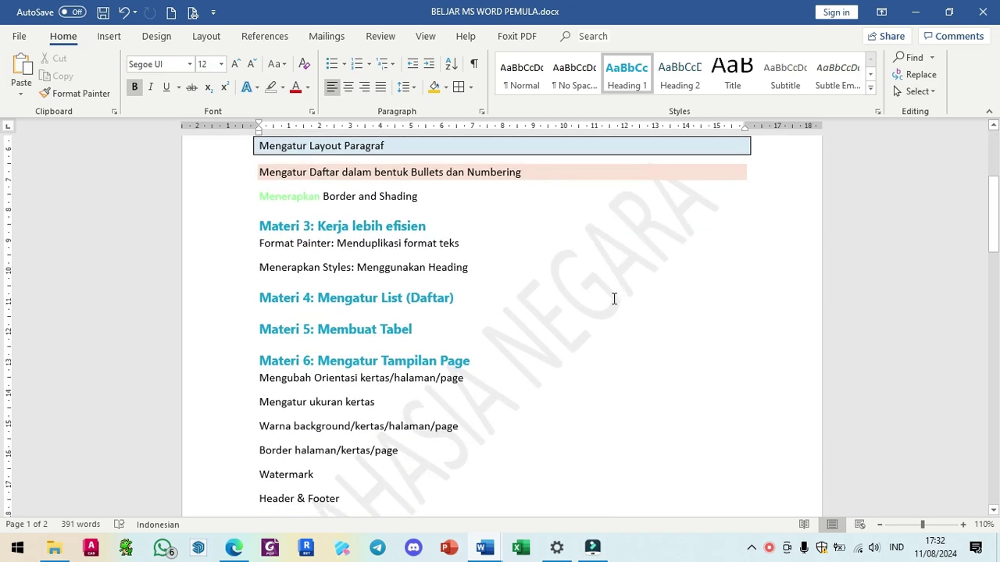
pyautogui.scroll(-5, 613, 301)
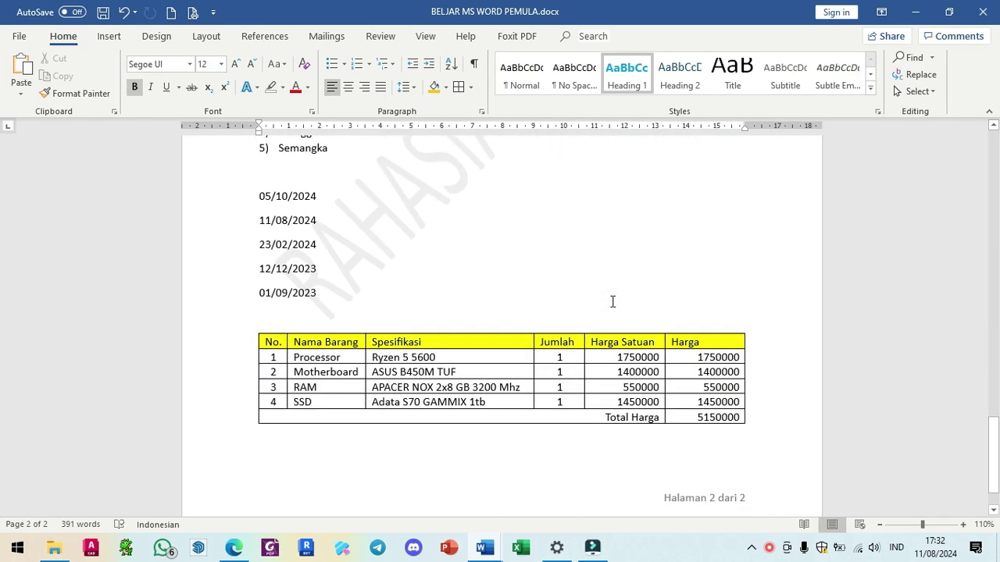
pyautogui.scroll(9, 612, 303)
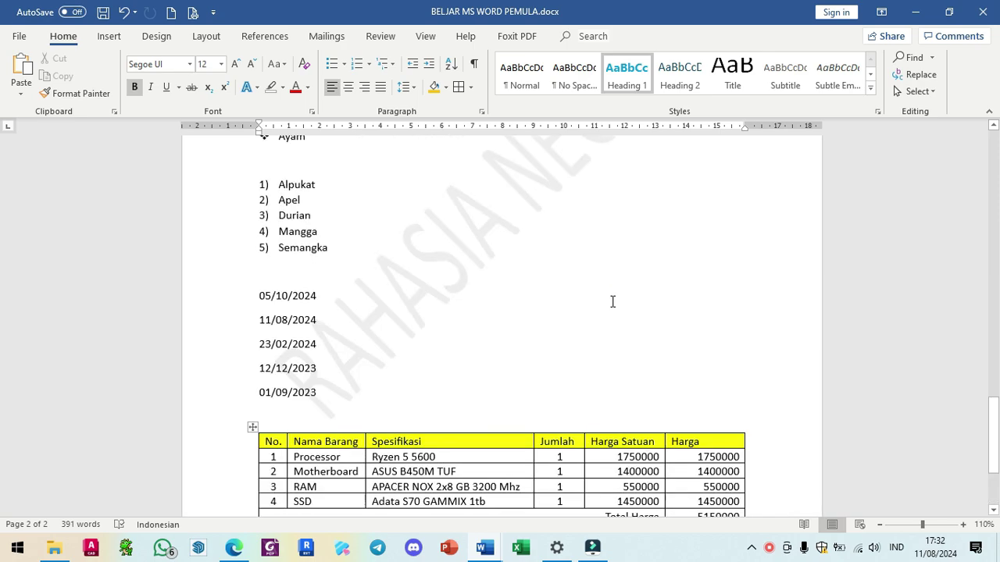